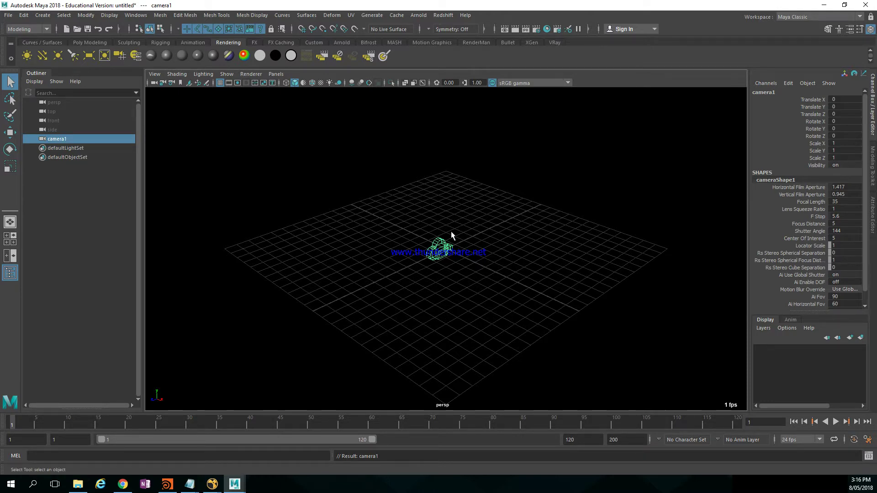
- Switch to Chrome and search Google for "sony xperia xz sensor size lens information"
left_click_drag(451, 235, 419, 254, "alt")
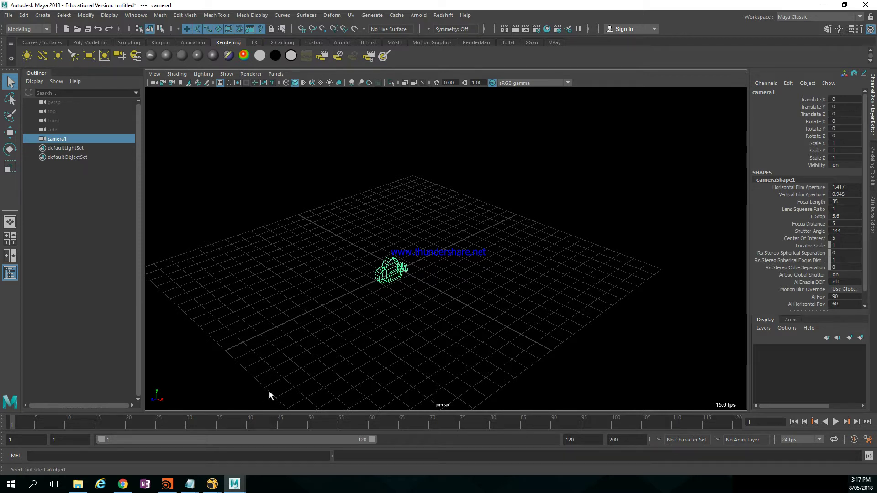
left_click(122, 485)
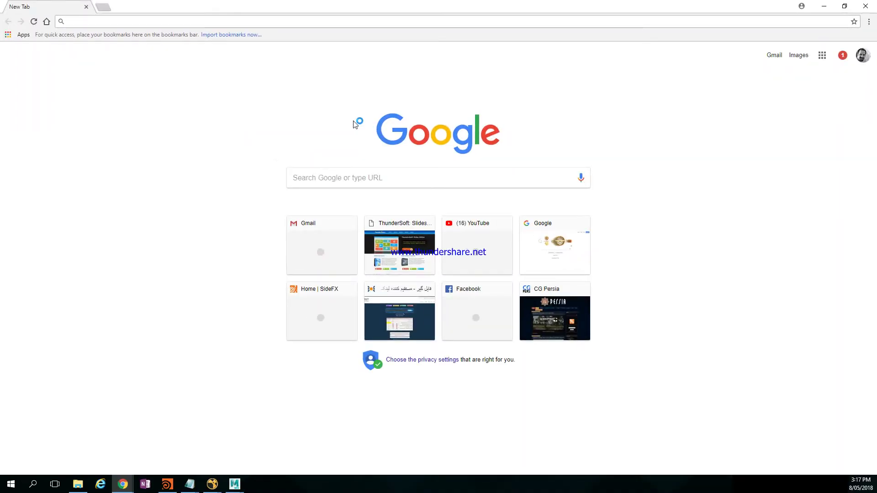
type("sony ")
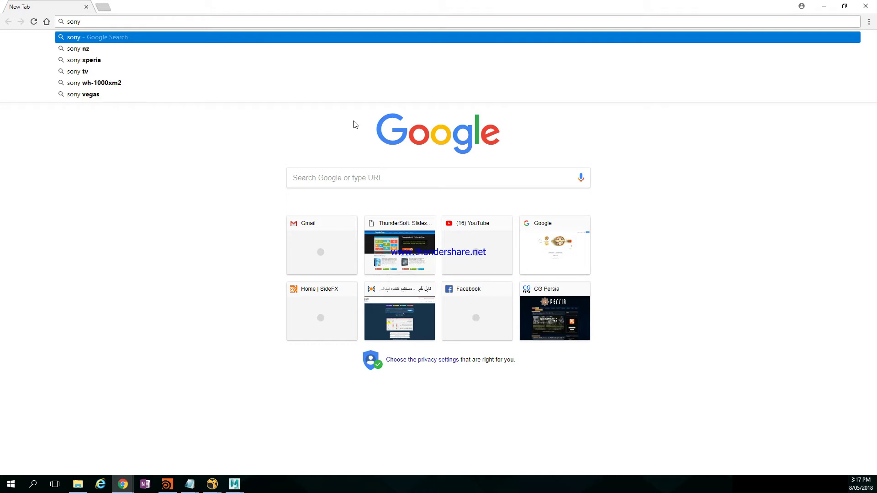
type("xperia")
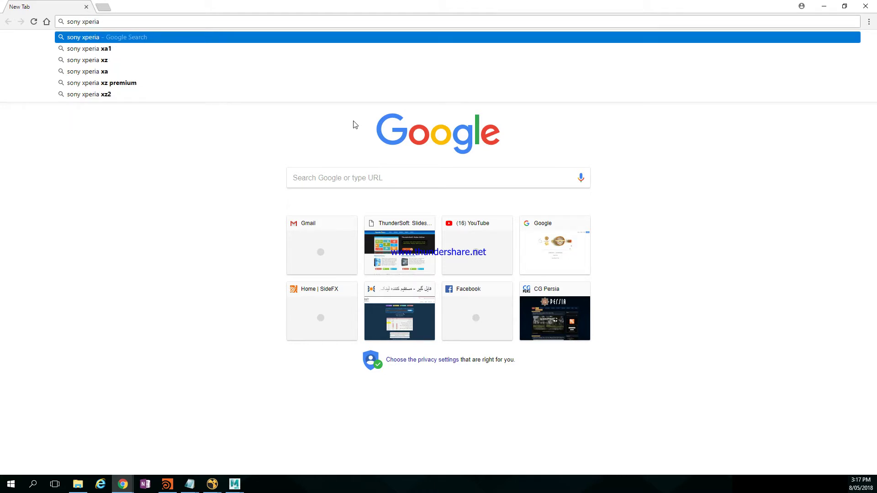
type(" xz sensor")
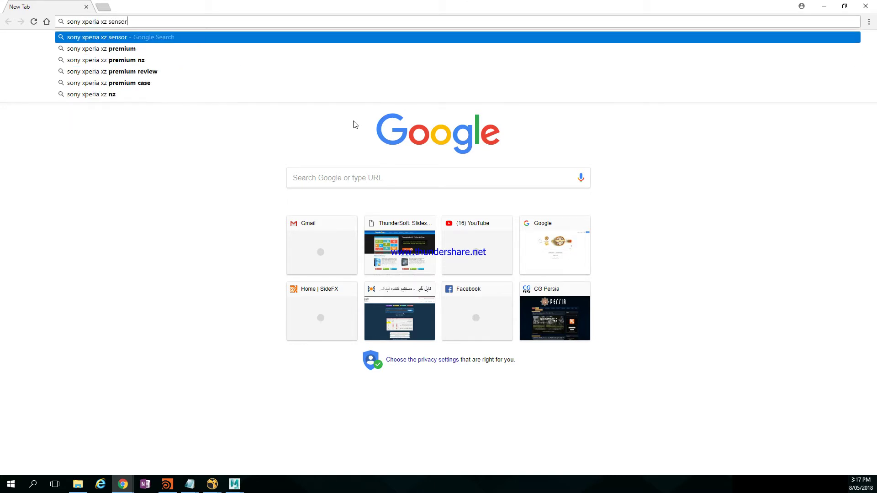
type(" size ")
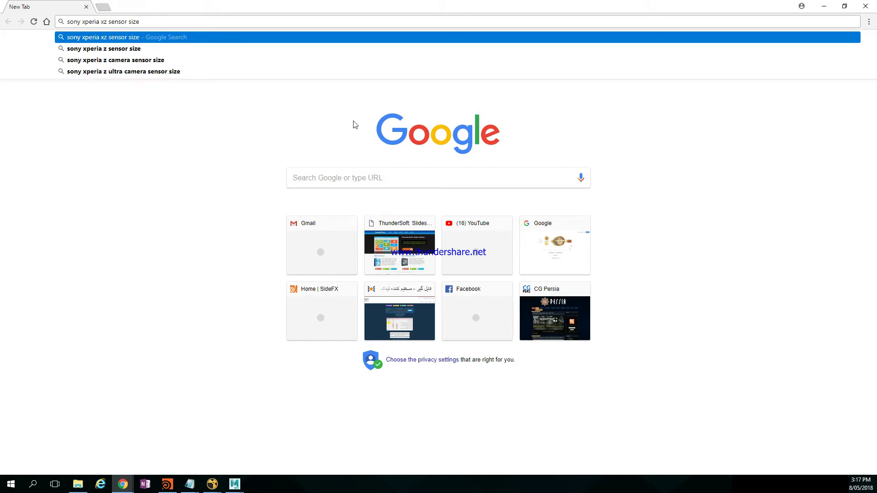
type("lens inf")
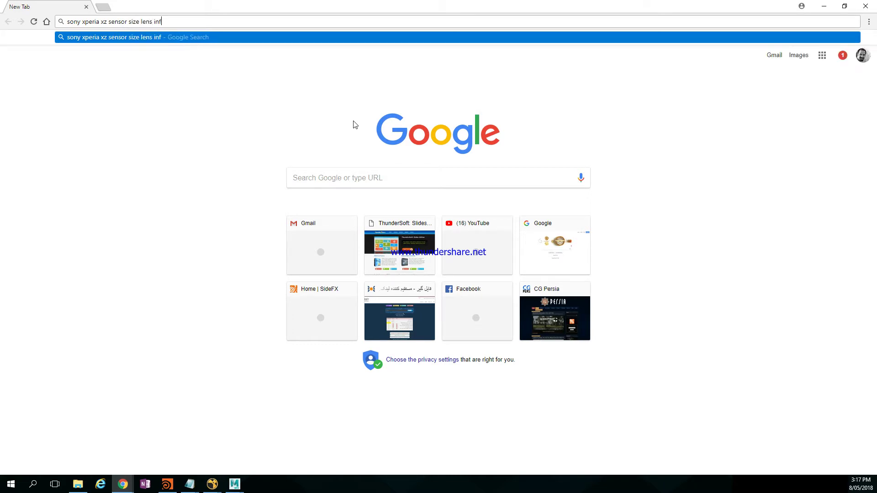
type("ormation")
key("Return")
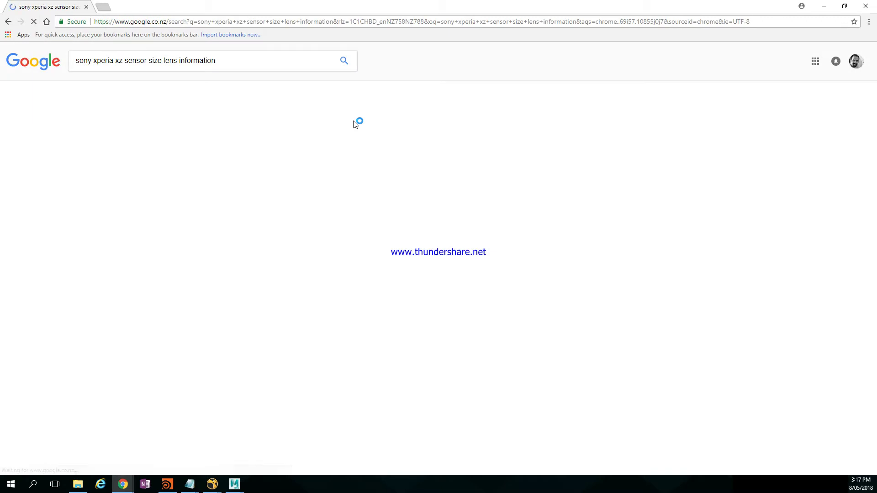
- Open the DeviceSpecifications result for the Sony Xperia XZ and examine its camera page for sensor details
middle_click(176, 127)
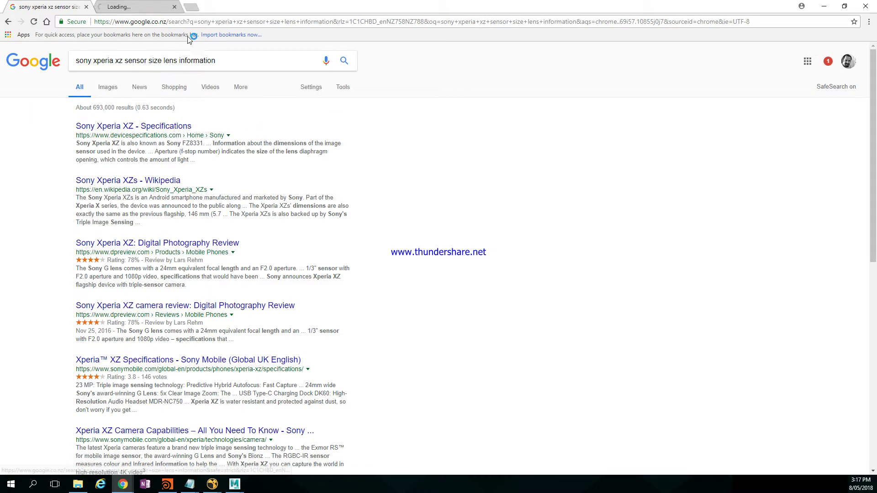
left_click(137, 7)
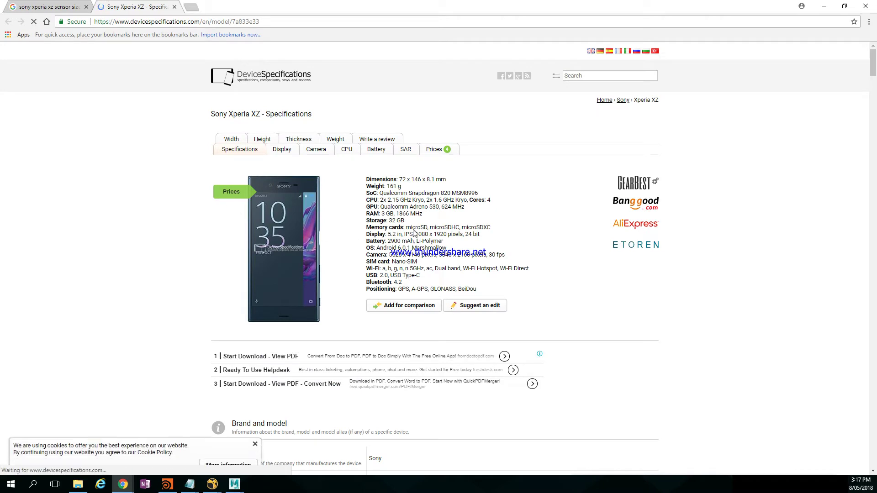
left_click(315, 150)
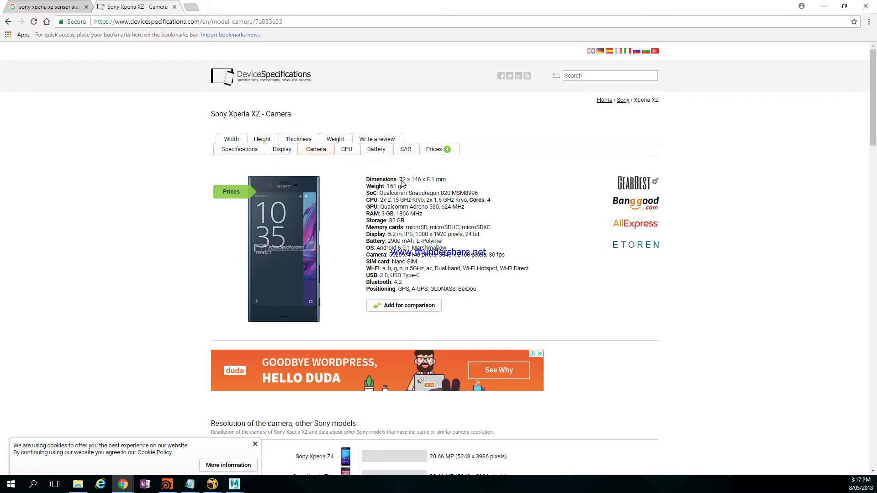
left_click(318, 151)
scroll(427, 236, "down", 4)
scroll(427, 243, "down", 3)
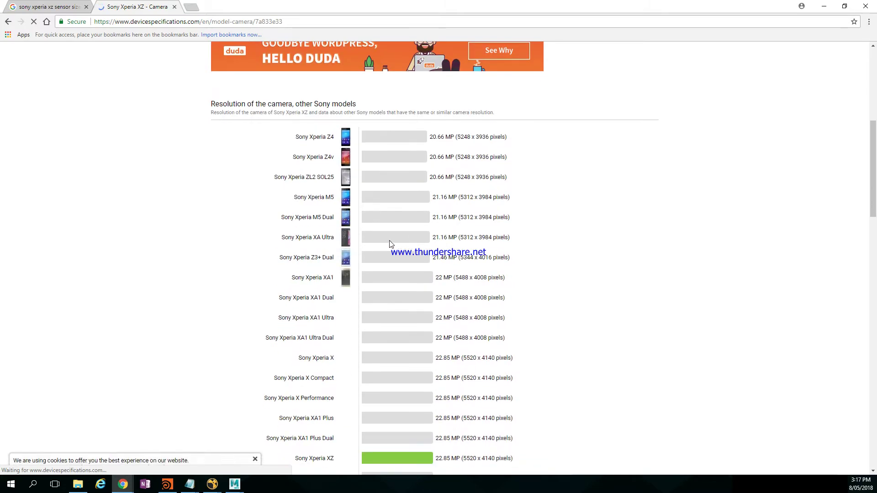
scroll(388, 245, "up", 7)
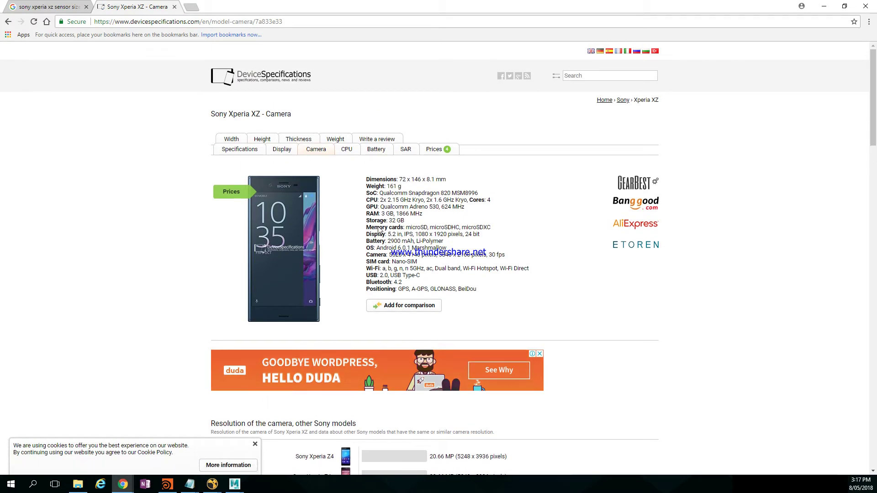
scroll(315, 201, "down", 20)
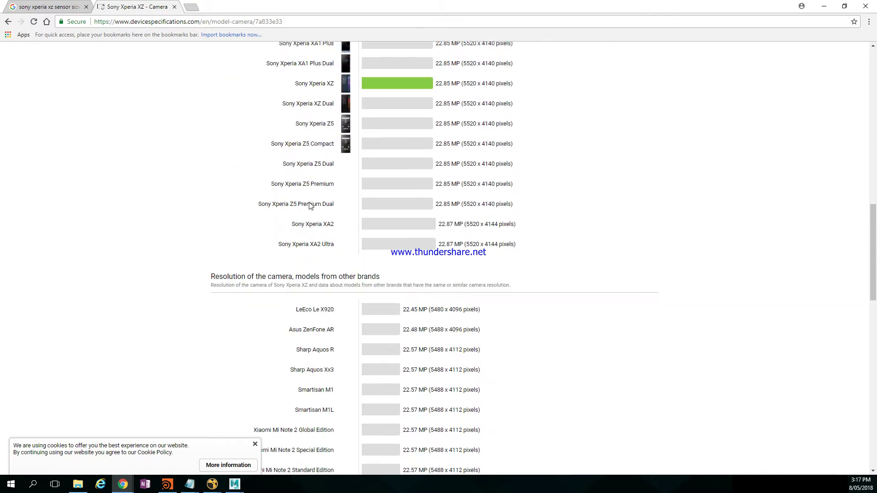
- Look up the rear camera focal length in the DPReview specifications of the Sony Xperia XZ
left_click(50, 7)
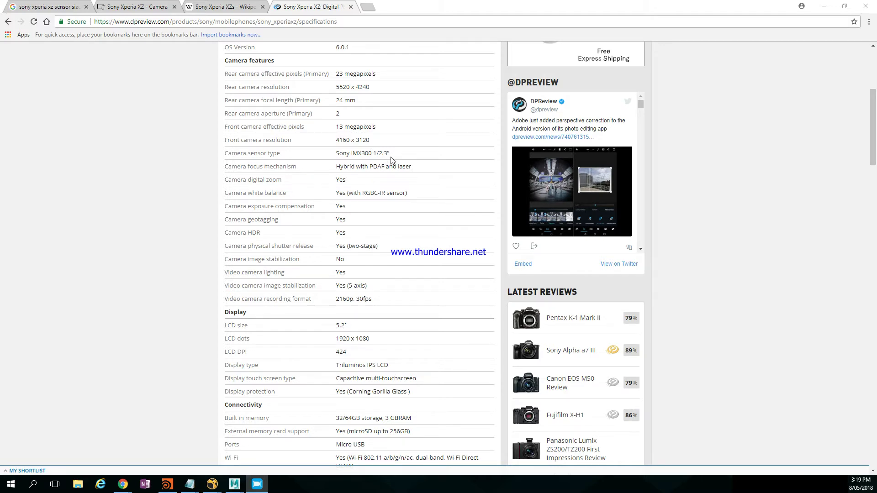
left_click_drag(336, 101, 360, 102)
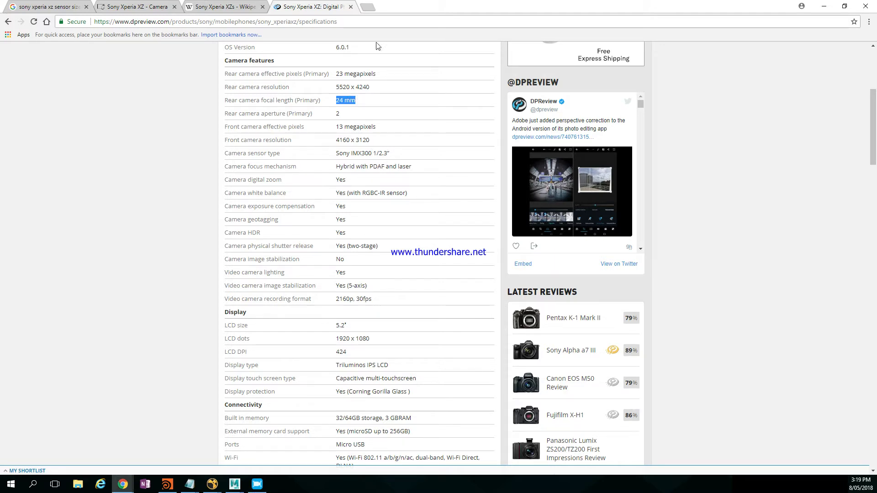
- Copy the 1/2.3" sensor size from the camera sensor type and search Google for "1/2.3 sensor" in a new tab
left_click_drag(389, 153, 375, 154)
key("ctrl+c")
key("ctrl+t")
key("ctrl+v")
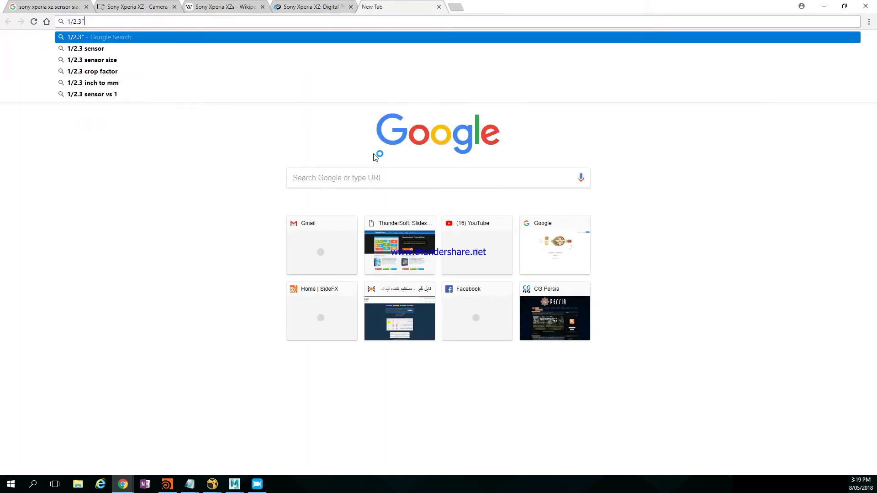
type("sens")
key("Down")
key("Return")
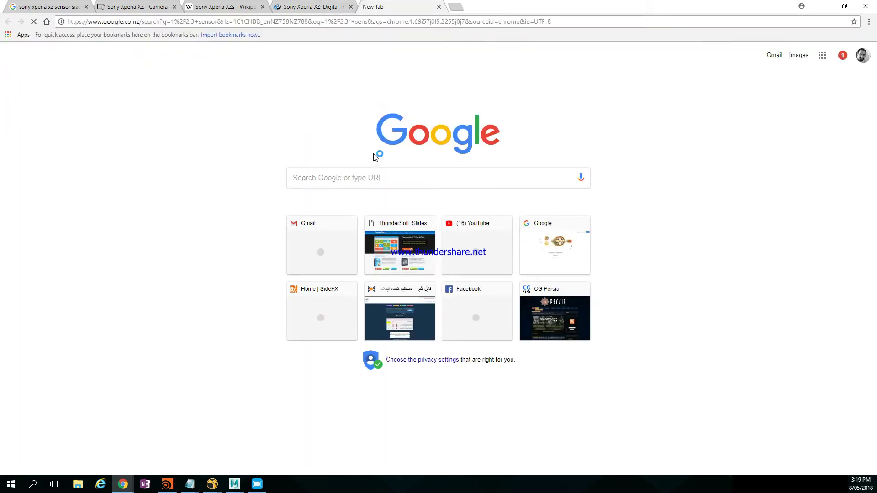
- Open the Wikipedia article "Image sensor format" from the results and skim it for sensor dimensions
scroll(166, 196, "down", 1)
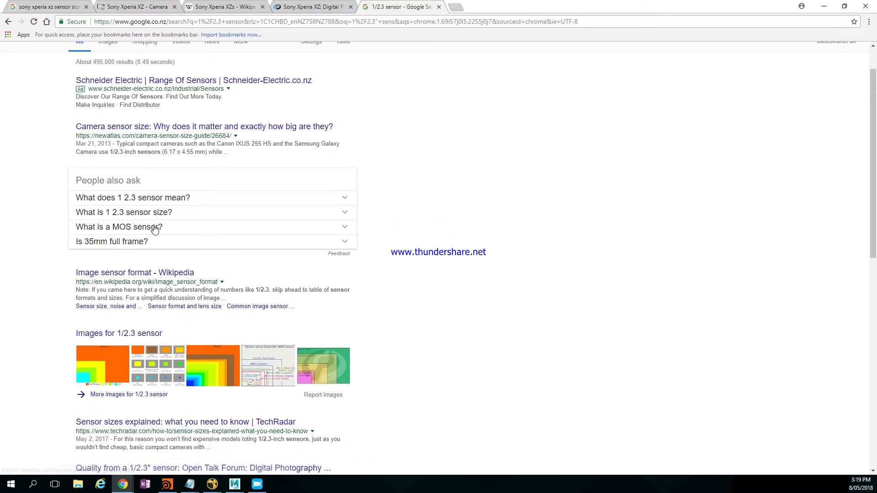
middle_click(151, 276)
scroll(404, 178, "down", 5)
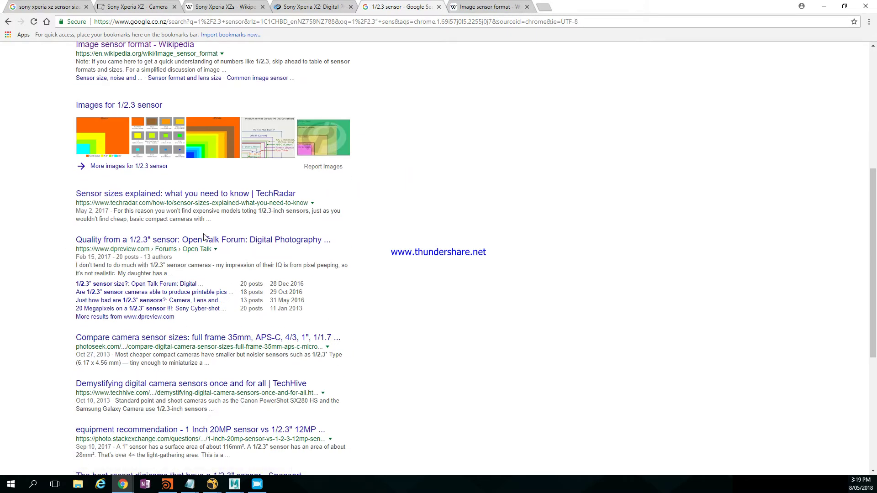
left_click(487, 6)
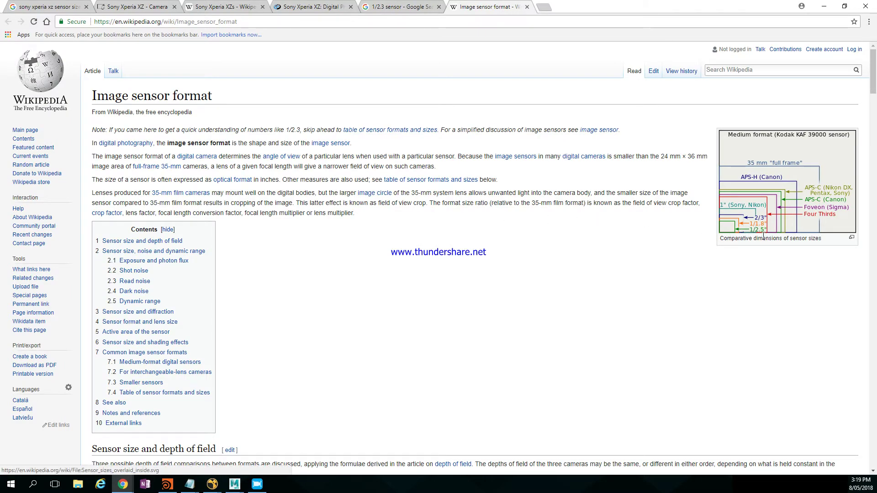
scroll(434, 227, "down", 15)
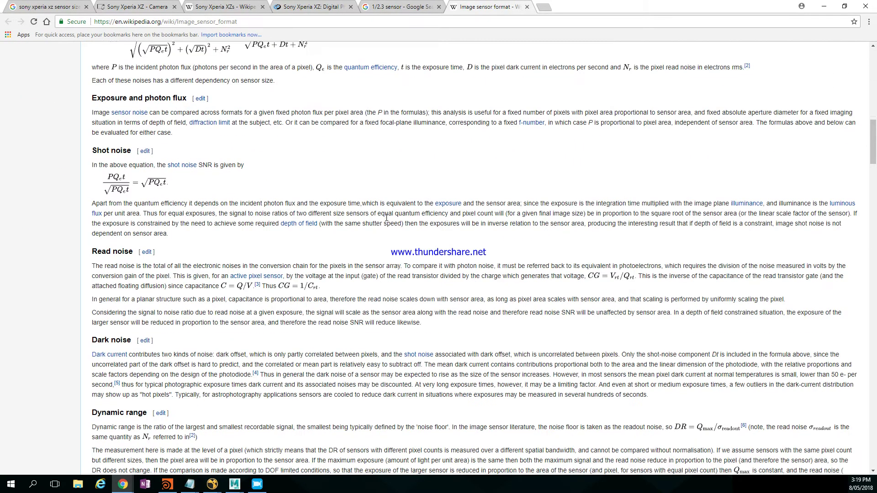
scroll(387, 217, "up", 6)
- Open the New Atlas camera sensor size guide from the search results and find its chart of sensor dimensions in millimetres
left_click(401, 6)
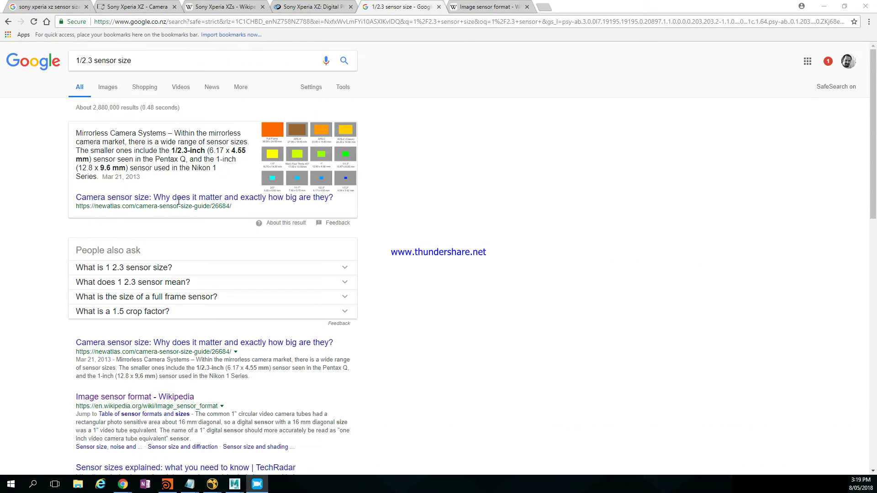
middle_click(176, 196)
left_click(600, 6)
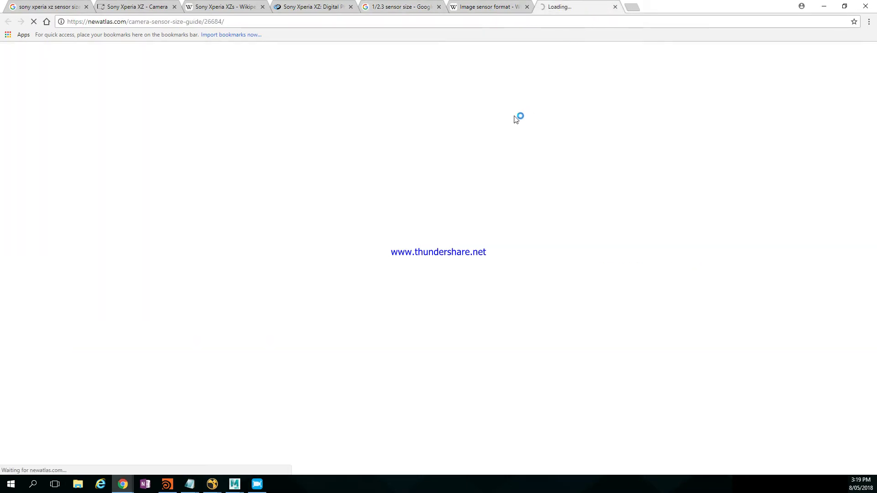
scroll(228, 214, "down", 15)
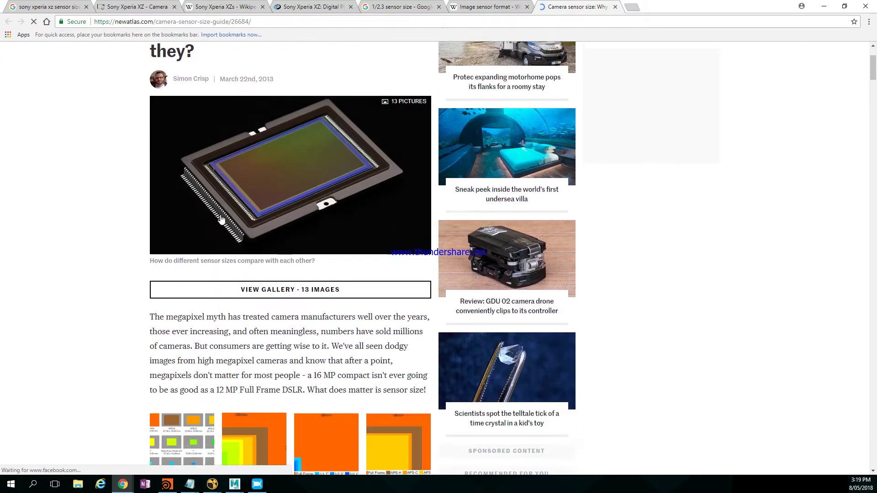
scroll(193, 212, "down", 20)
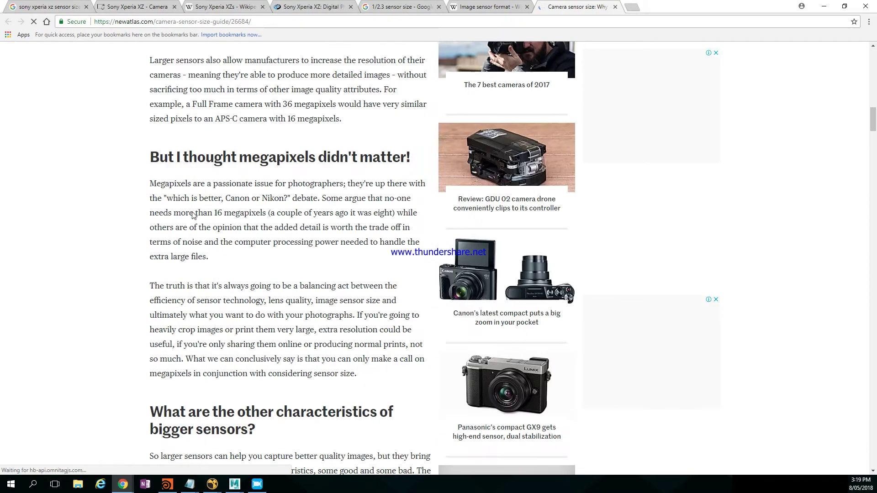
scroll(194, 223, "up", 7)
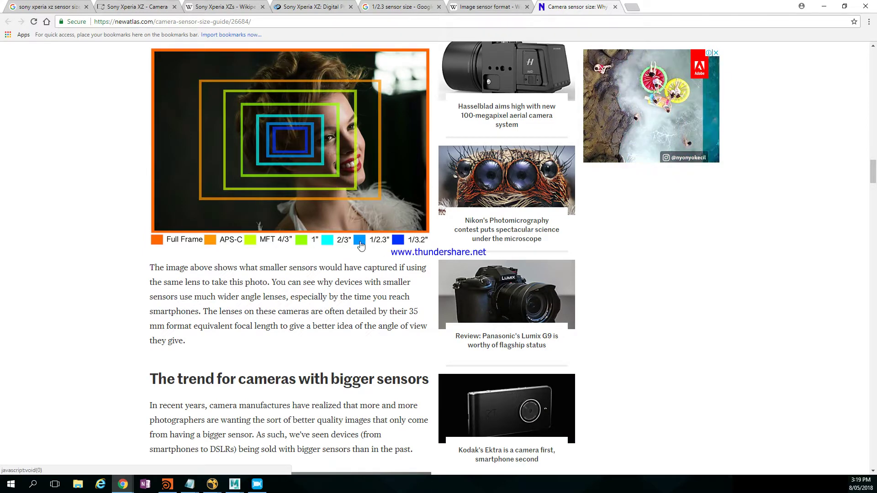
scroll(363, 251, "down", 5)
scroll(361, 253, "down", 9)
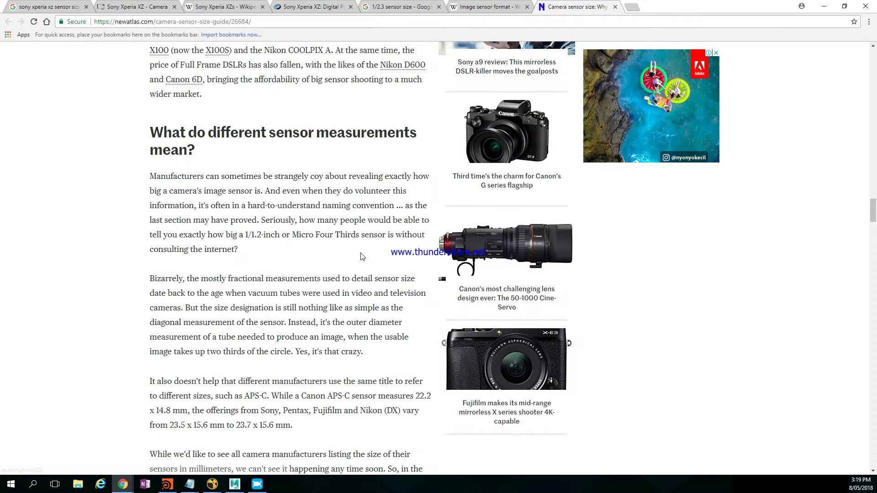
scroll(359, 258, "down", 8)
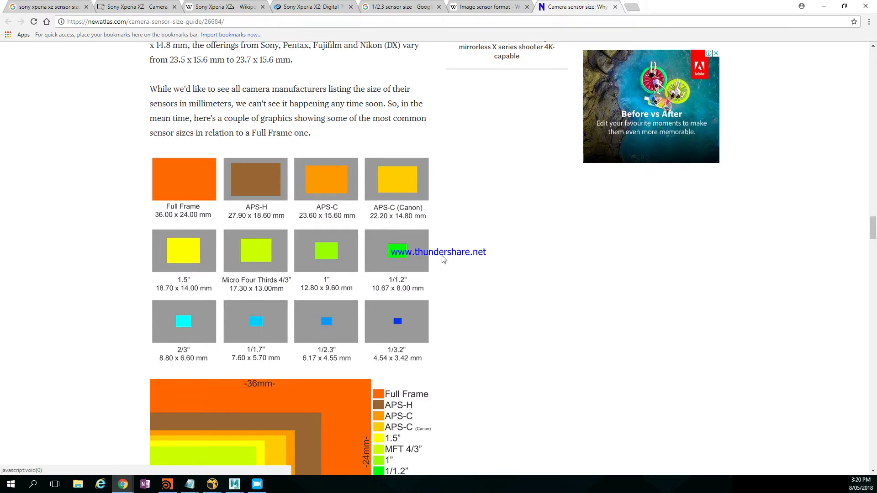
scroll(461, 252, "down", 2)
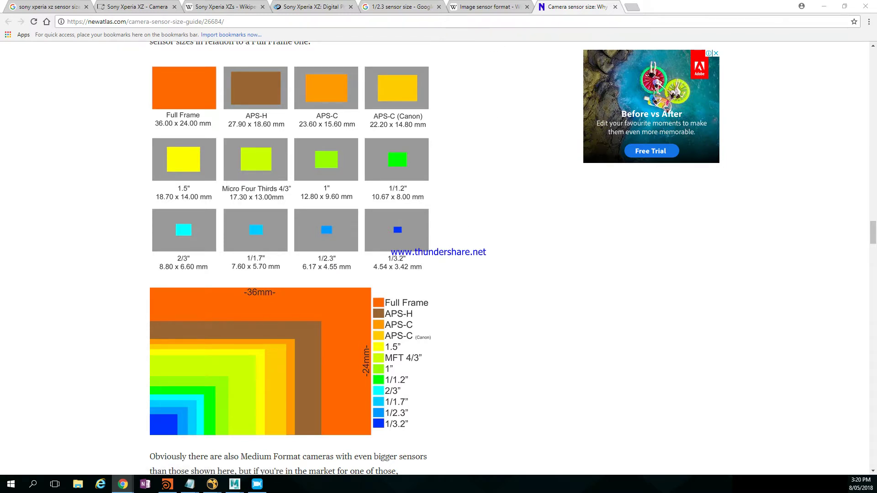
- Switch back to Maya and show camera1's Film Back aperture settings in the Attribute Editor
key("alt+Tab")
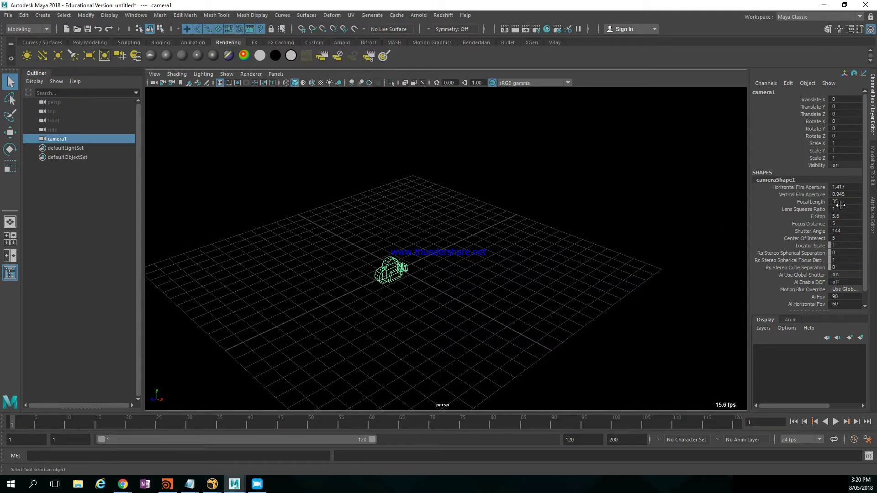
key("ctrl+a")
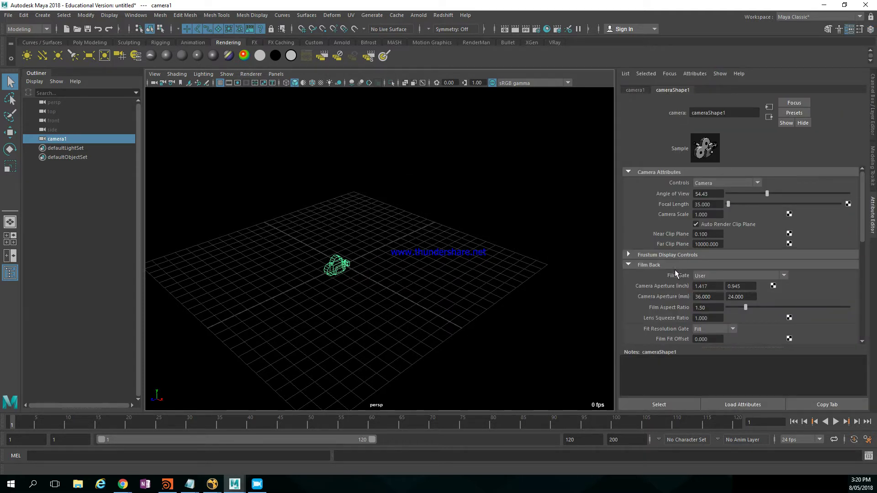
scroll(676, 274, "down", 2)
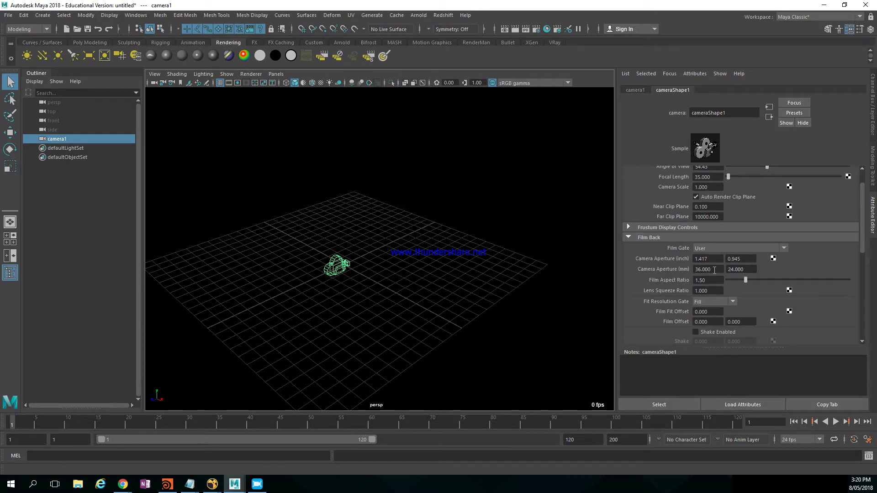
- Return to the New Atlas sensor chart in Chrome and dismiss the newsletter pop-up to read the 1/2.3" dimensions
key("alt+Tab")
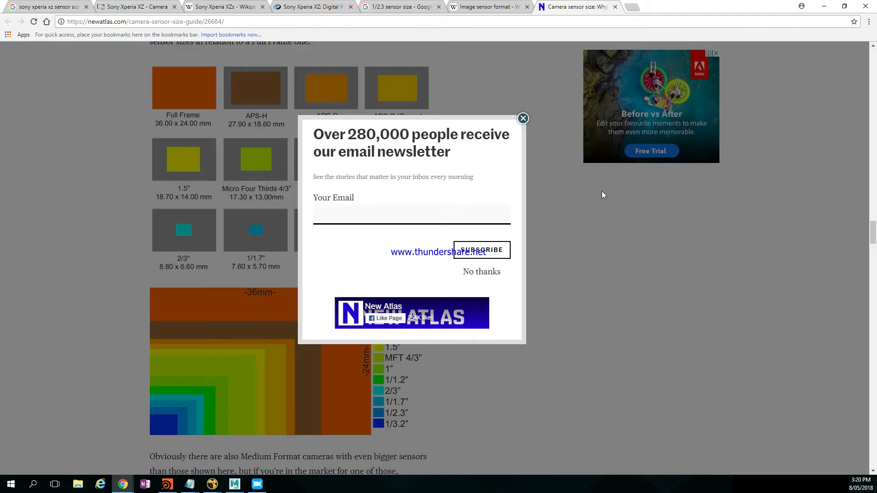
left_click(523, 119)
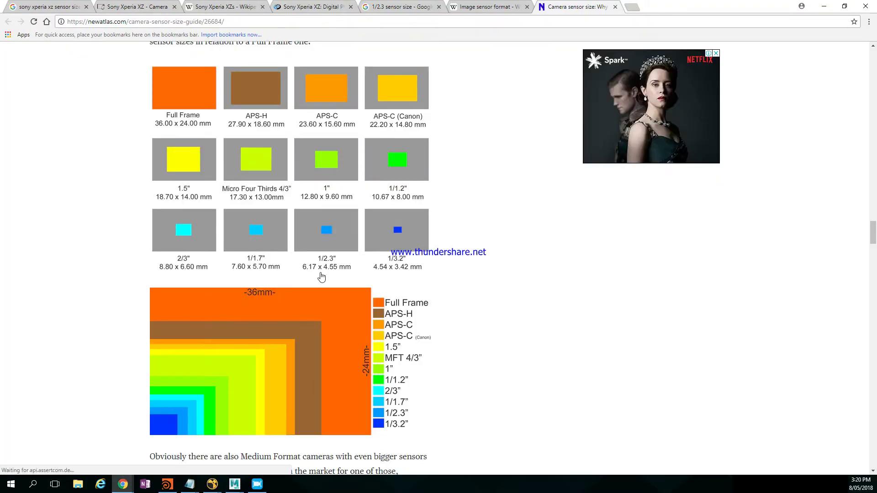
- Switch to Maya and set camera1's film back aperture to 6.17 × 4.55 mm
key("alt+Tab")
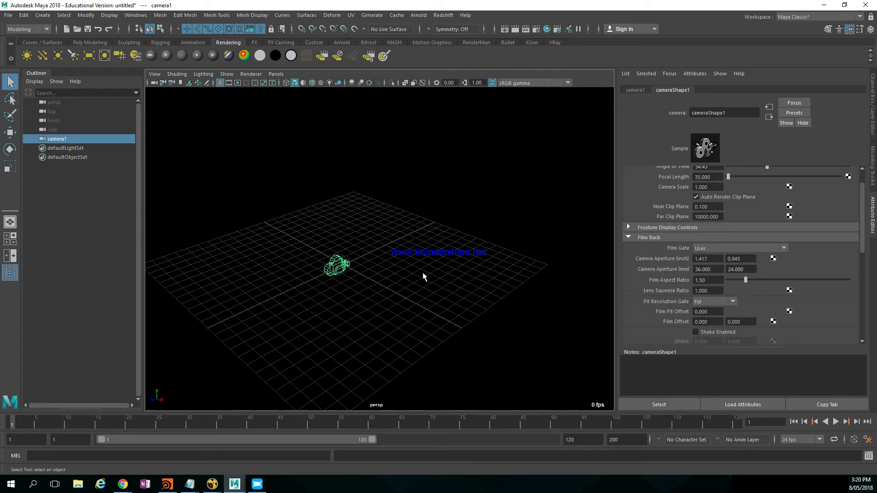
left_click(712, 270)
type("6.17")
key("Tab")
type("4.55")
key("Return")
scroll(412, 248, "up", 4)
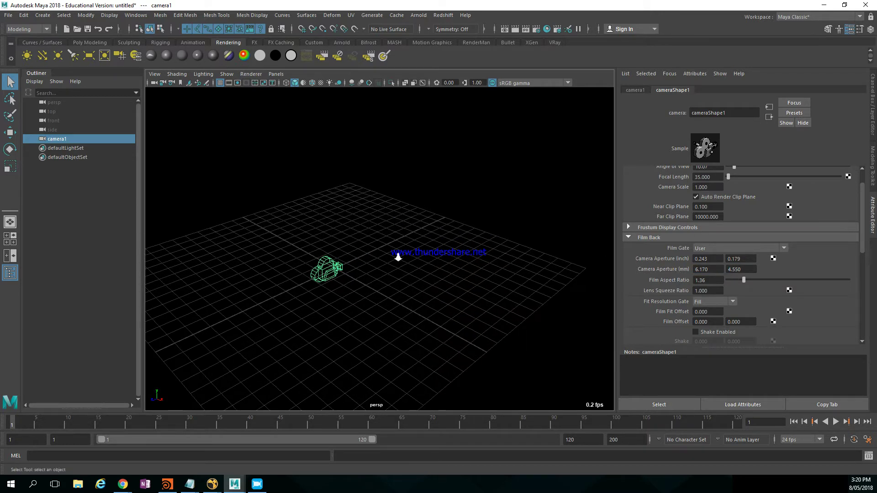
left_click_drag(367, 267, 387, 269, "alt")
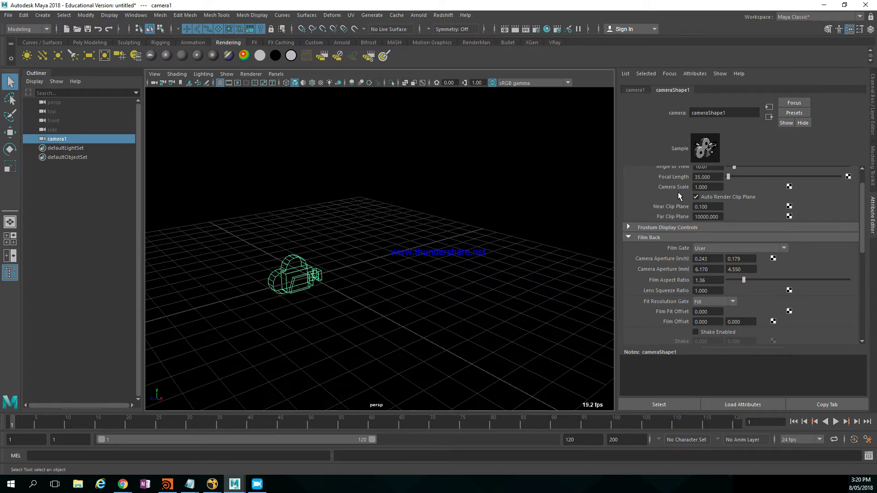
- Set camera1's focal length to 24
double_click(716, 178)
type("24")
key("Return")
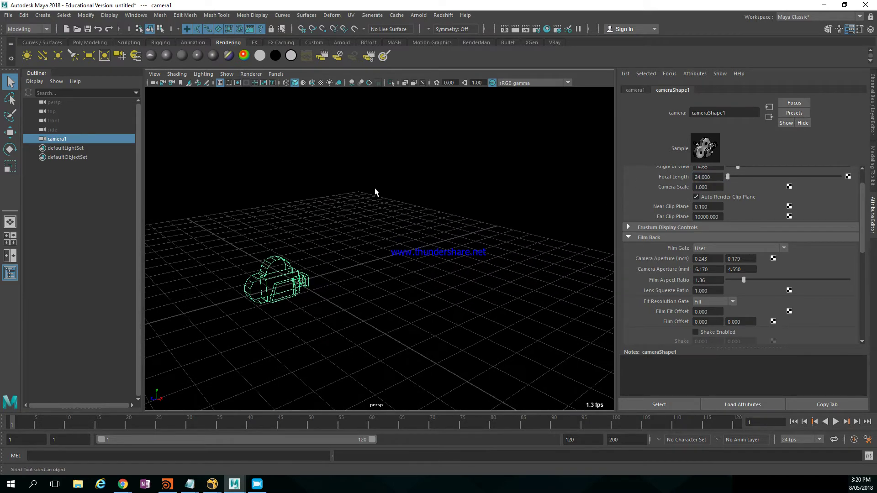
- Look through camera1 in the viewport and pull the camera back to frame the grid from slightly above
left_click(280, 75)
mouse_move(320, 84)
left_click(386, 84)
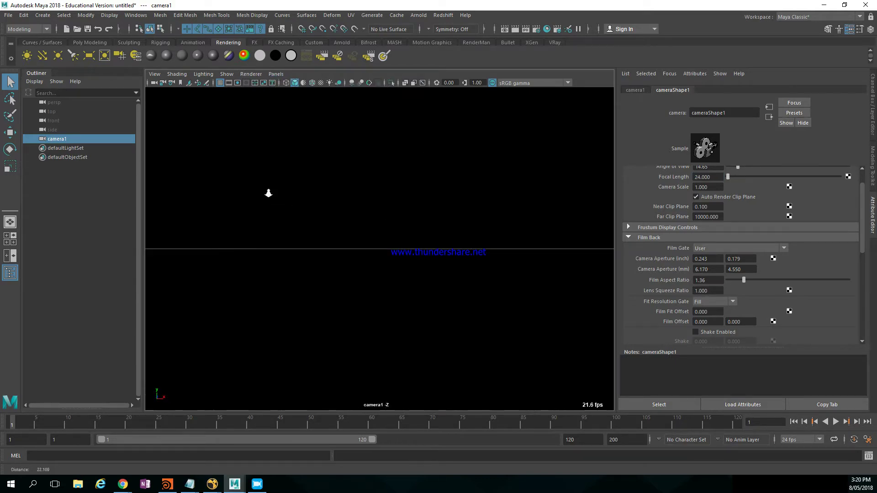
left_click_drag(269, 193, 406, 284, "alt")
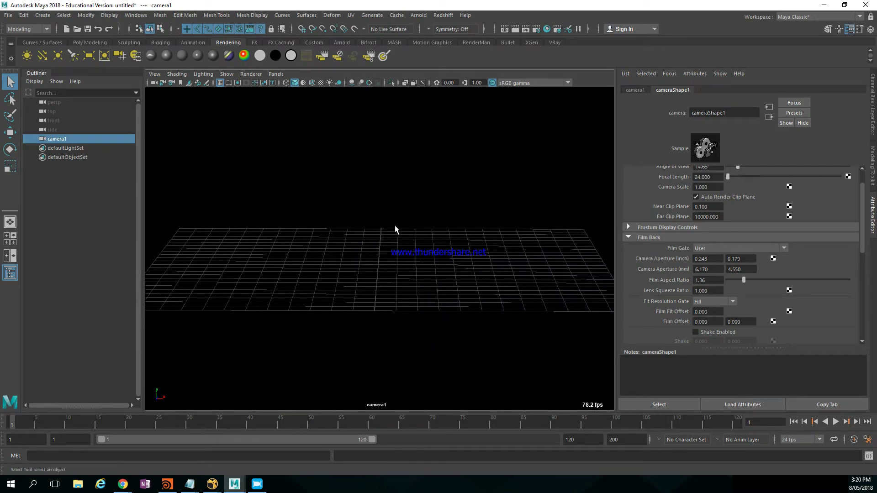
- Create a polygon cube at the grid origin and test camera1's perspective by orbiting around it
right_click_drag(395, 221, 488, 269, "shift")
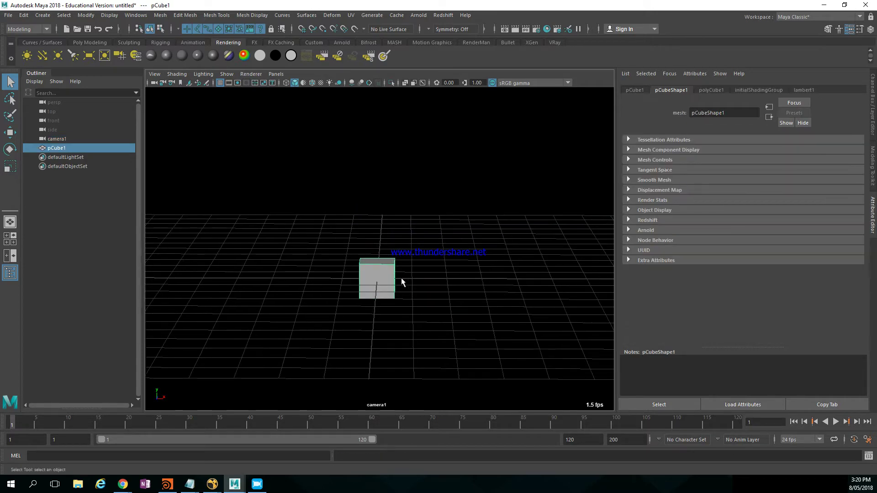
left_click_drag(402, 280, 347, 280, "alt")
right_click_drag(347, 280, 473, 319, "alt")
middle_click_drag(411, 306, 487, 268, "alt")
left_click_drag(487, 273, 330, 274, "alt")
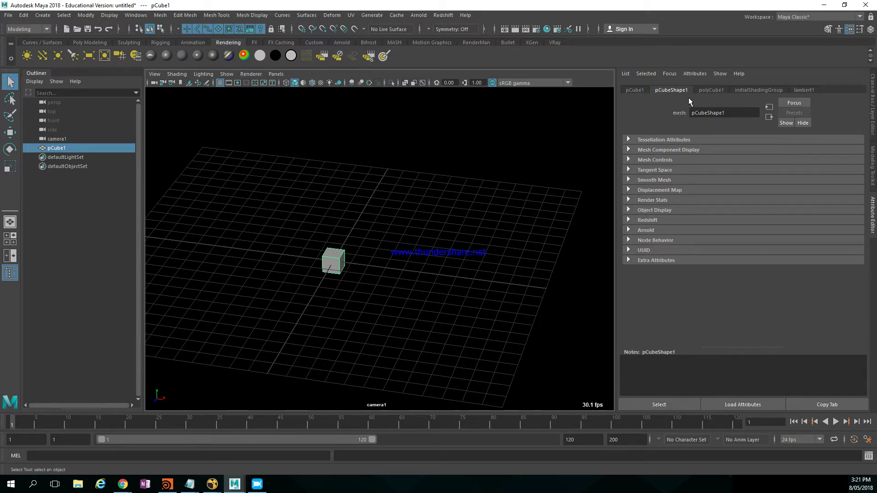
- Select camera1 and undo the cube creation together with the focal length and film aperture changes
left_click(153, 83)
middle_click_drag(516, 222, 521, 253, "alt")
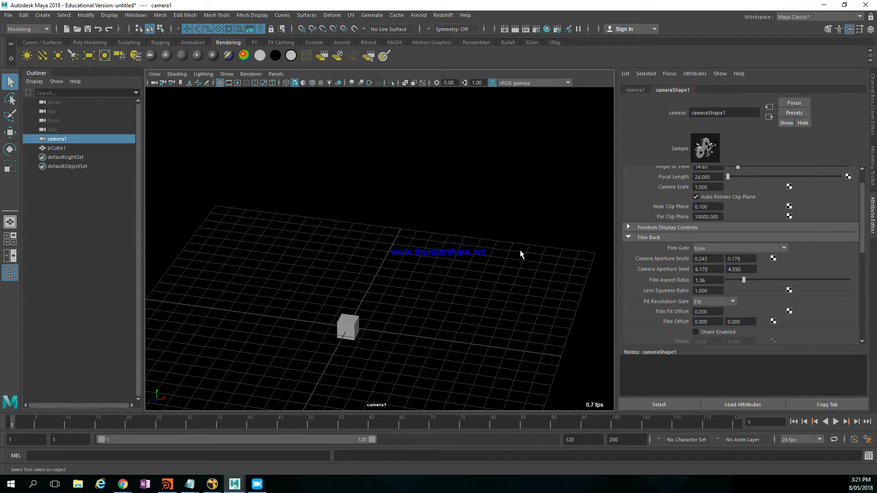
key("ctrl+z")
key("ctrl+z")
key("ctrl+z")
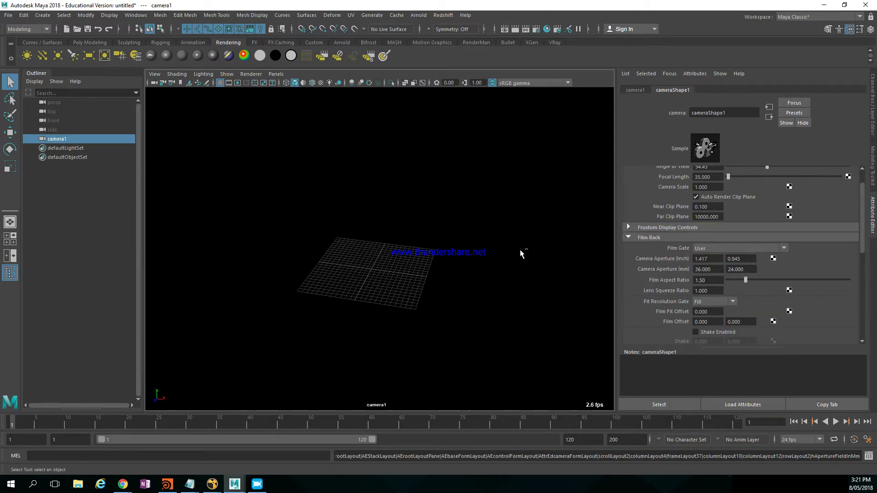
- Set camera1's focal length to 24 with the full-frame film aperture and reframe the grid through the camera
left_click(712, 175)
type("24")
key("Return")
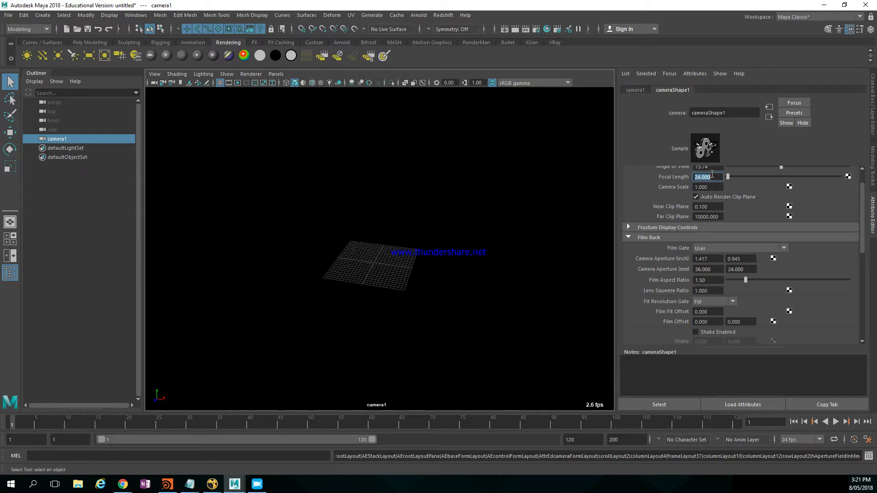
left_click_drag(394, 307, 366, 260, "alt")
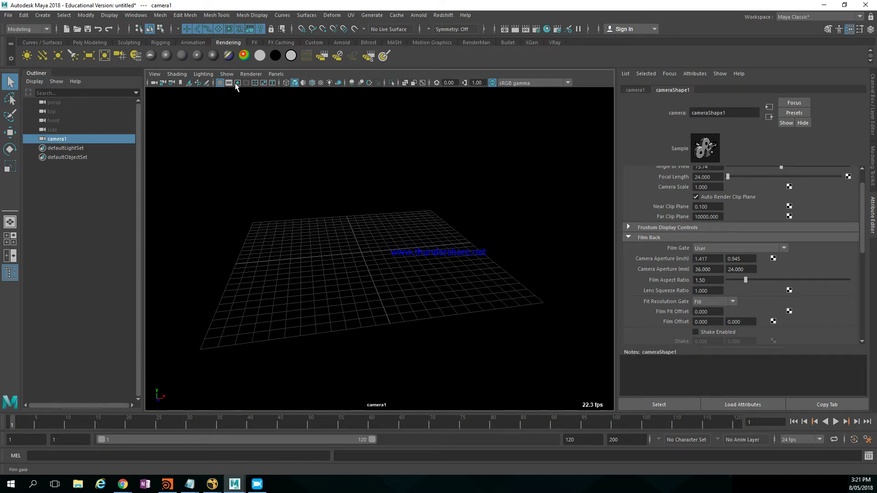
- Start importing an image plane for camera1 and browse to the School_of_Art_and_Design folder on the K drive
left_click(154, 74)
mouse_move(224, 273)
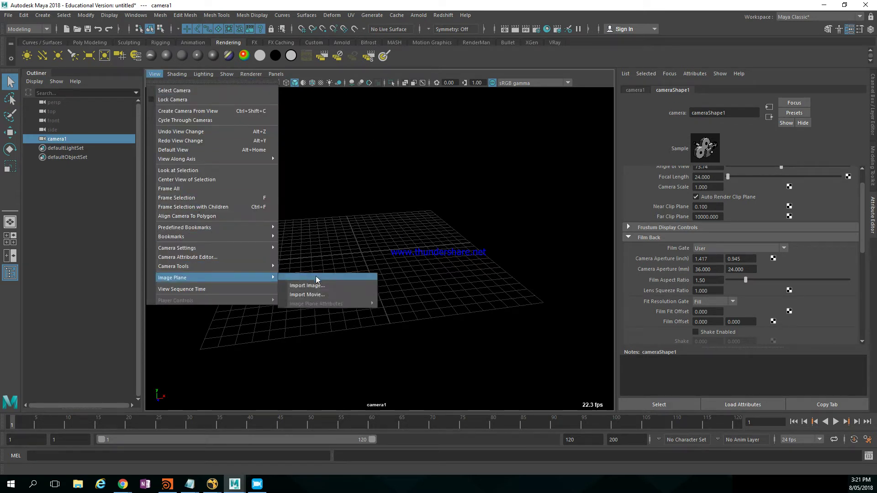
left_click(328, 283)
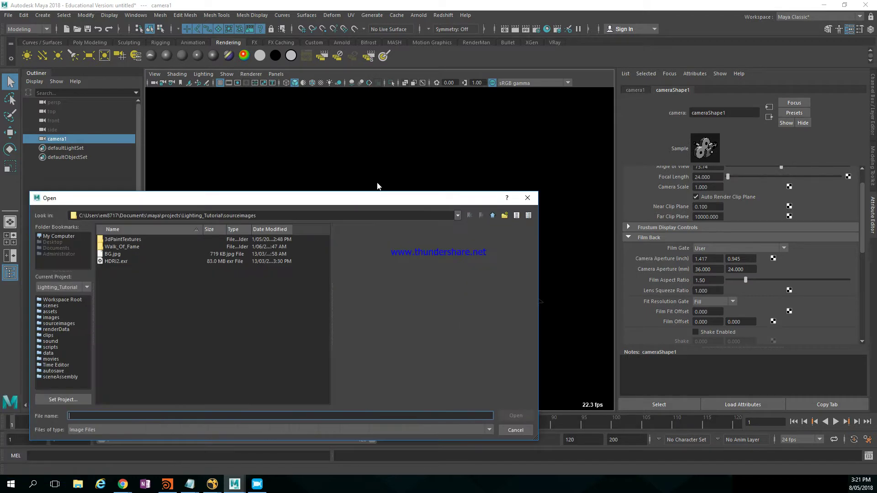
left_click(59, 236)
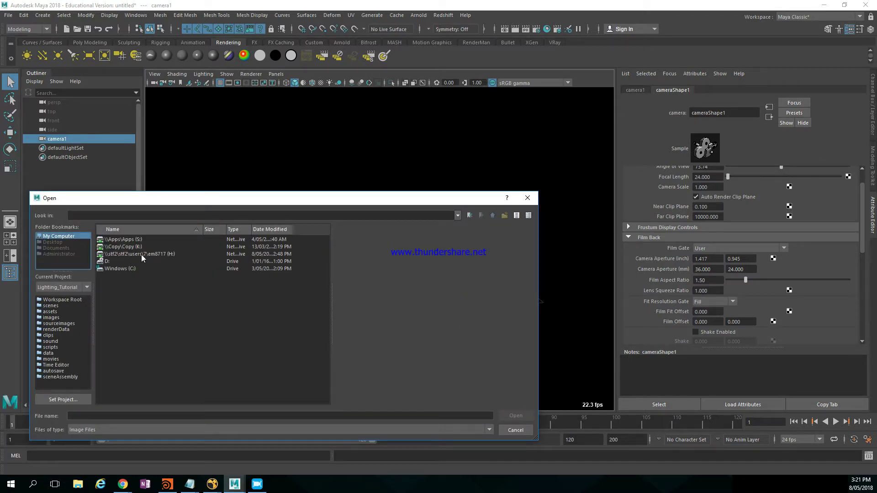
double_click(128, 247)
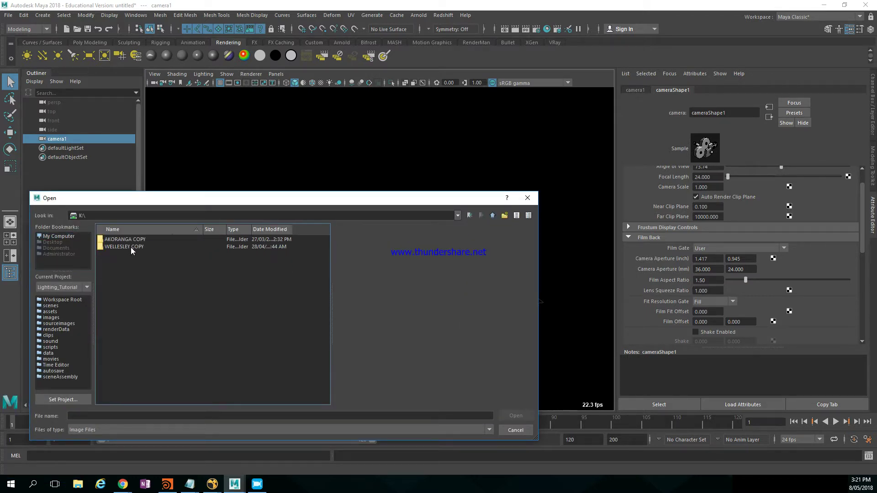
double_click(141, 254)
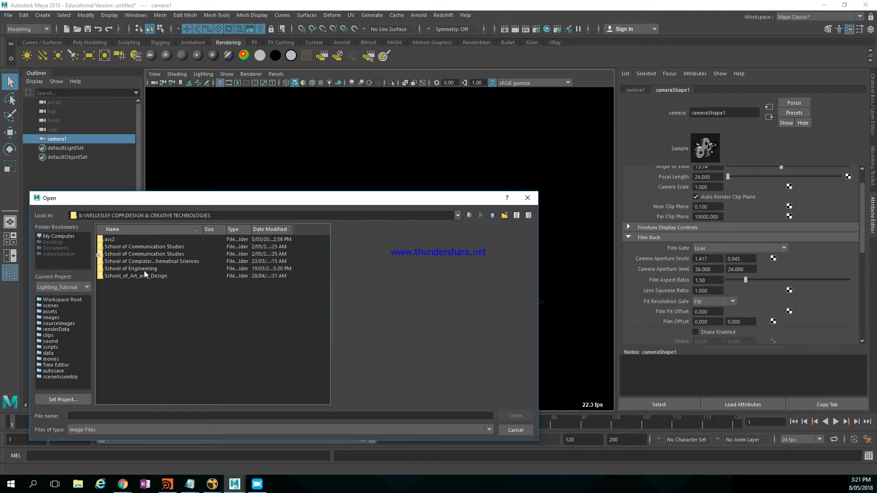
left_click(146, 275)
double_click(165, 277)
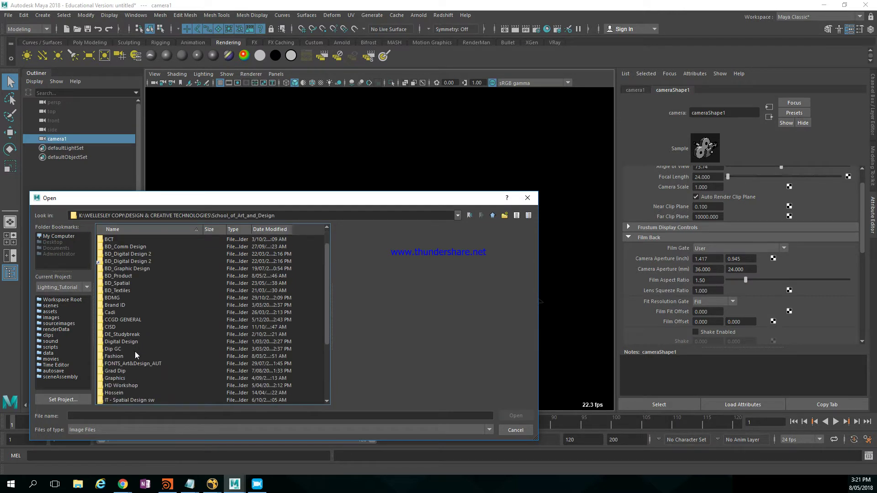
- Load seq000.jpg from the Students\seq folder as camera1's image plane and scrub the timeline to frame 34
scroll(133, 350, "down", 4)
left_click(125, 305)
double_click(125, 304)
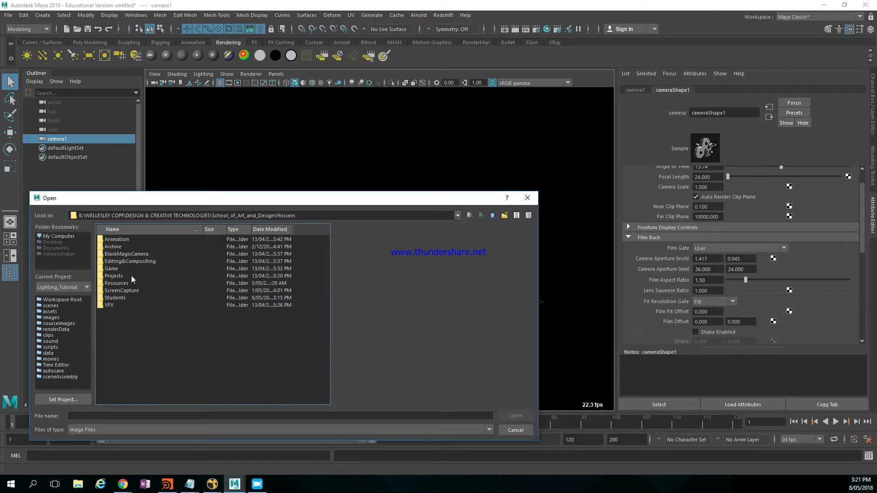
double_click(117, 298)
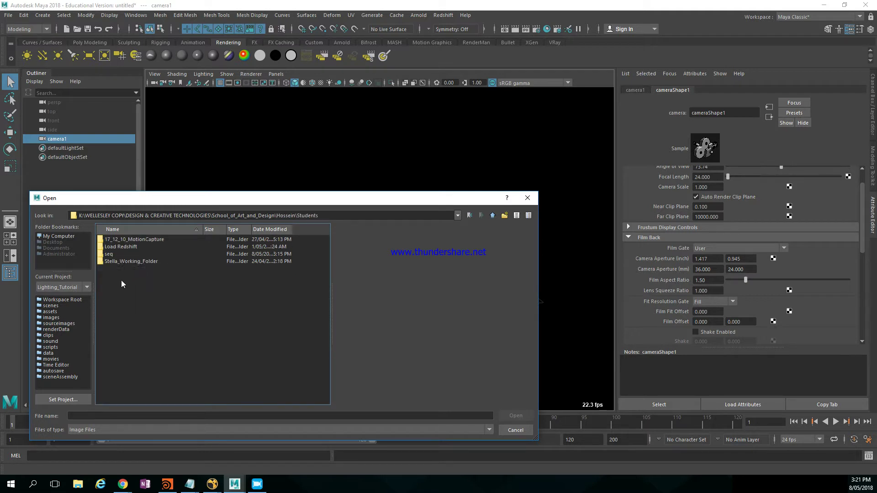
left_click(111, 255)
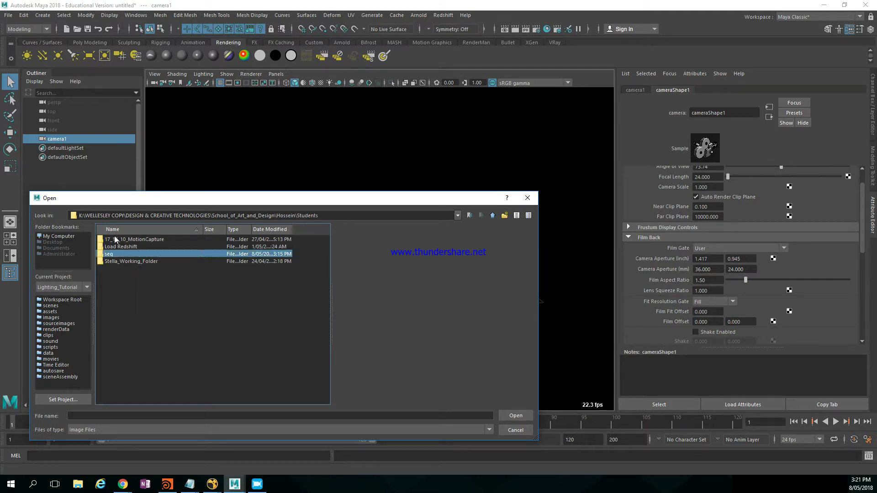
key("Return")
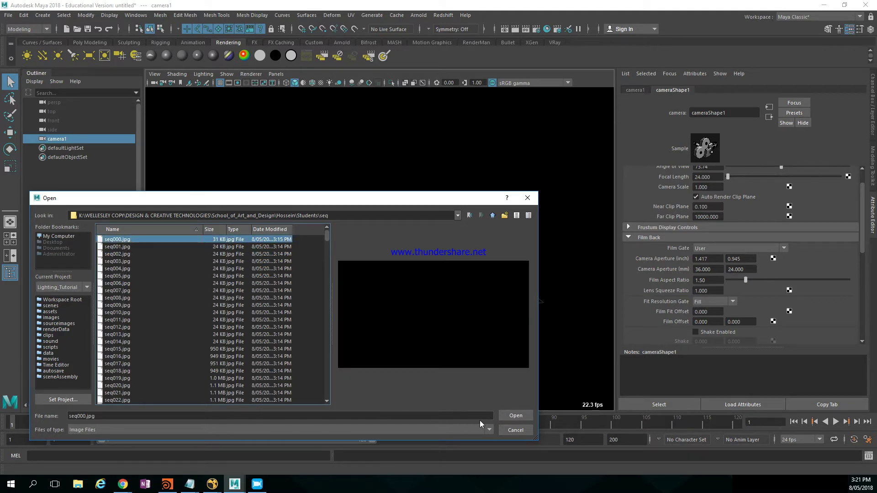
left_click(510, 416)
left_click_drag(41, 422, 214, 423)
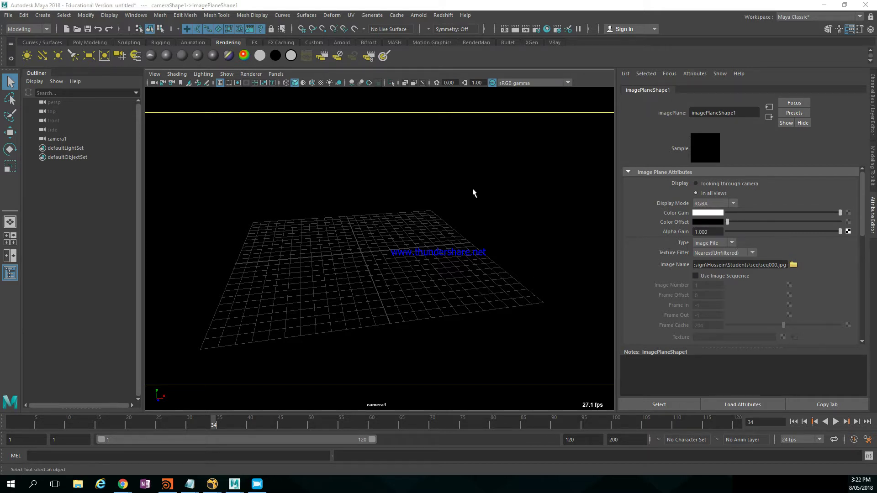
left_click(770, 265)
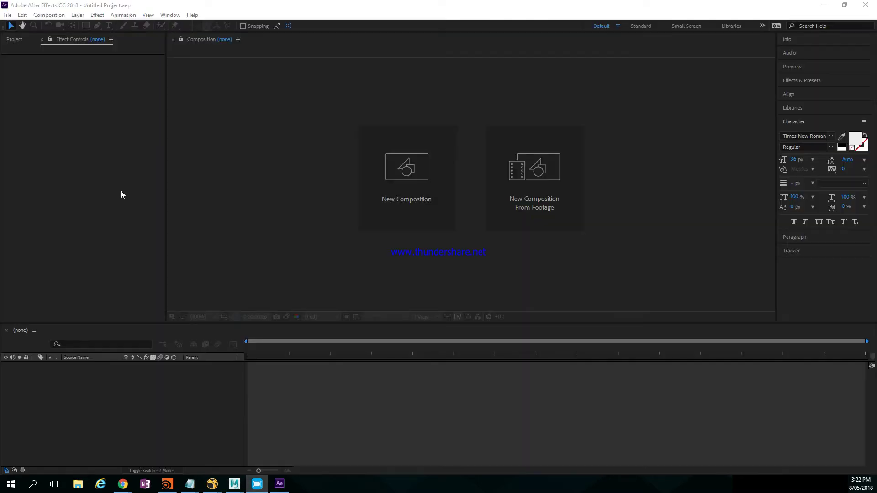
- Switch to After Effects, start a footage import and browse to the folder that contains the Students directory
left_click(14, 39)
double_click(59, 143)
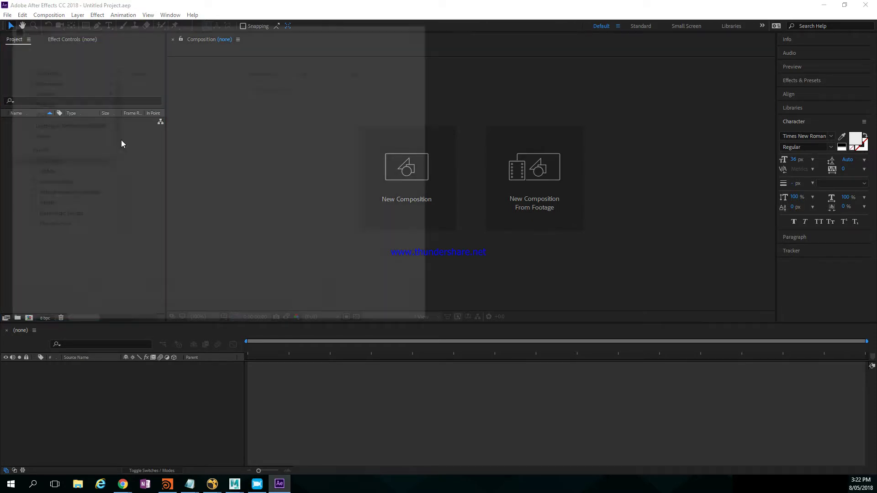
left_click_drag(167, 30, 286, 59)
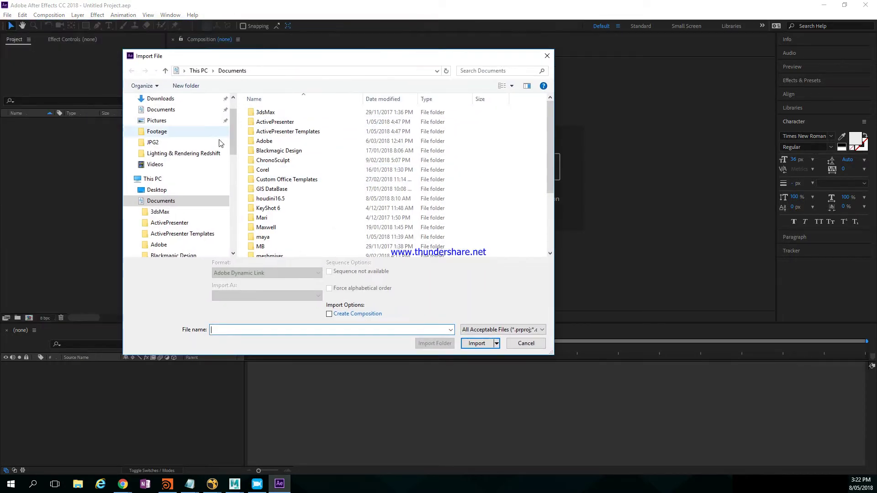
left_click(162, 155)
left_click(311, 70)
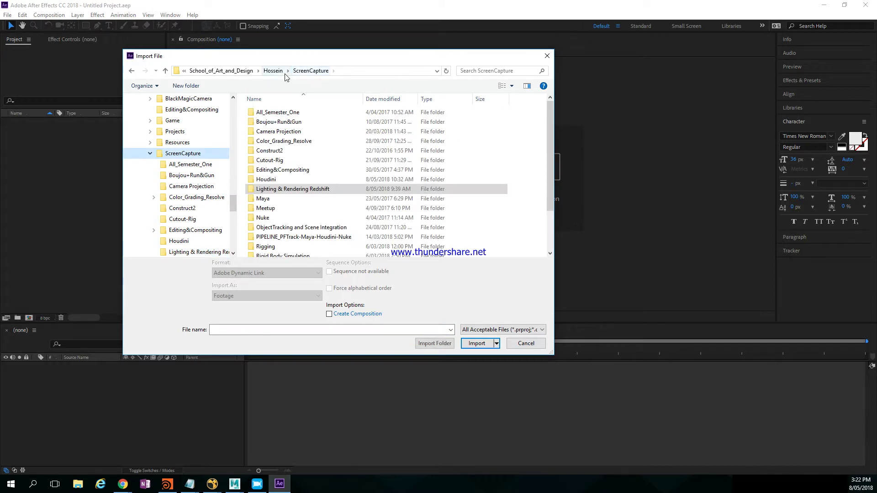
left_click(279, 71)
- Import seq000.jpg from the Students\seq folder as a JPEG sequence
double_click(274, 188)
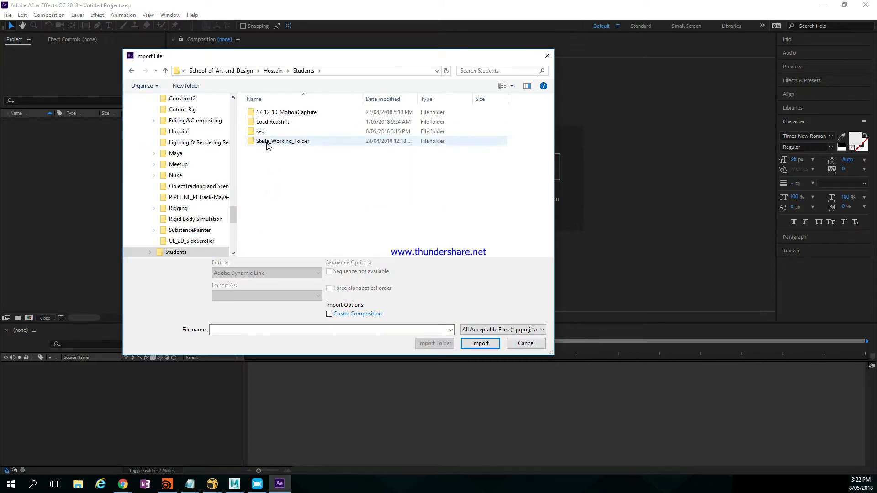
left_click(268, 134)
double_click(268, 134)
left_click(269, 113)
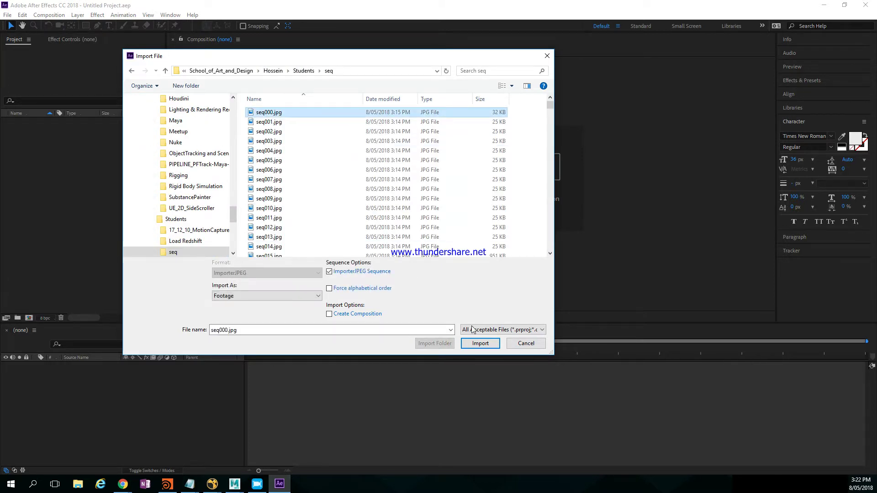
left_click(472, 345)
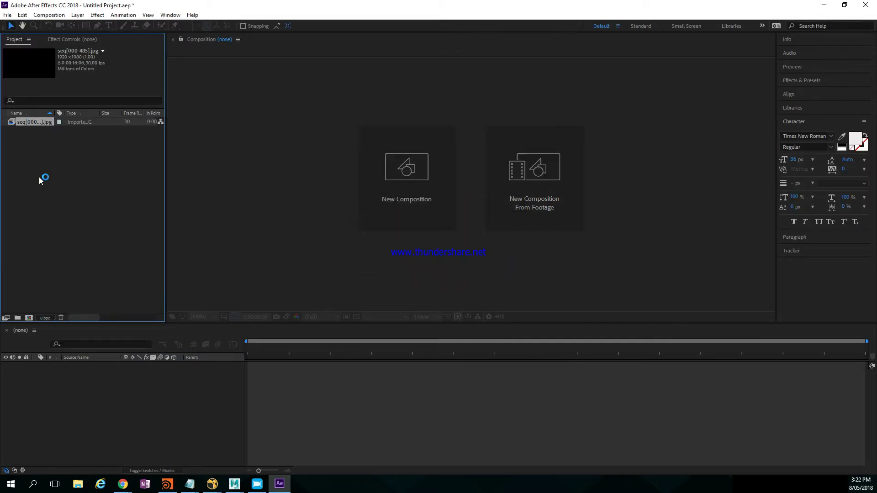
- Create a composition from the imported seq footage and preview it at 0:00:01:17
left_click_drag(9, 119, 26, 293)
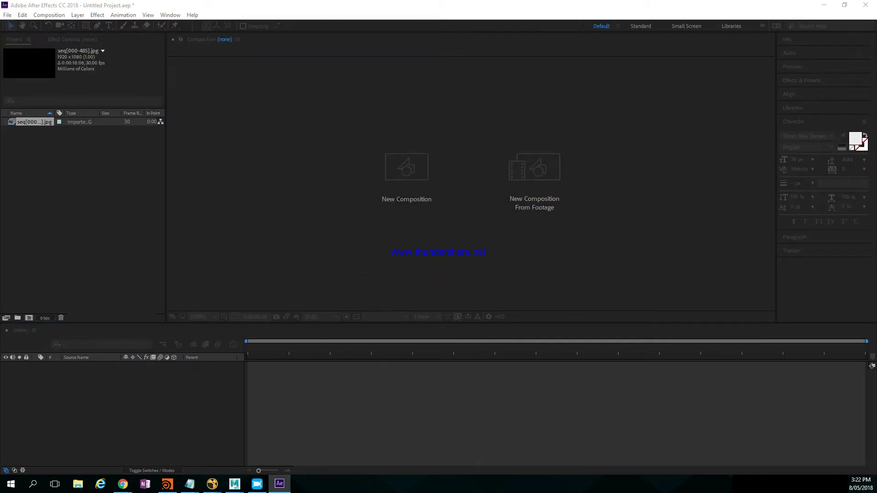
left_click_drag(12, 123, 29, 318)
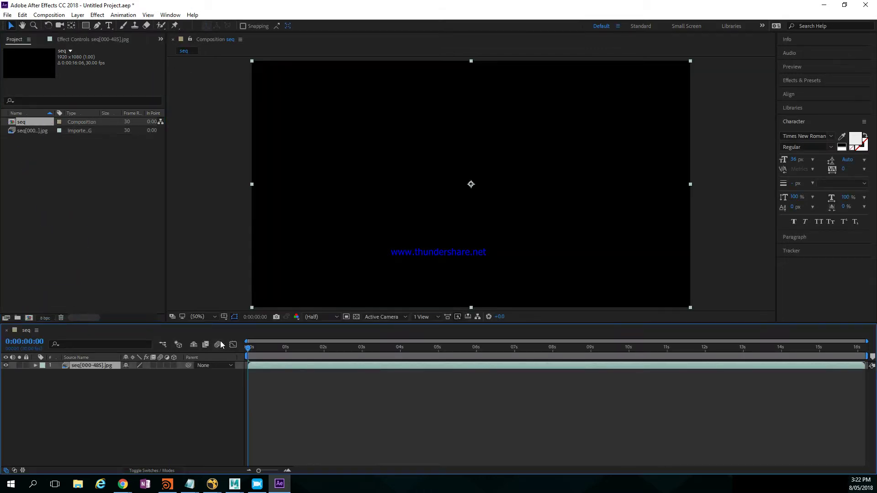
left_click_drag(355, 349, 309, 351)
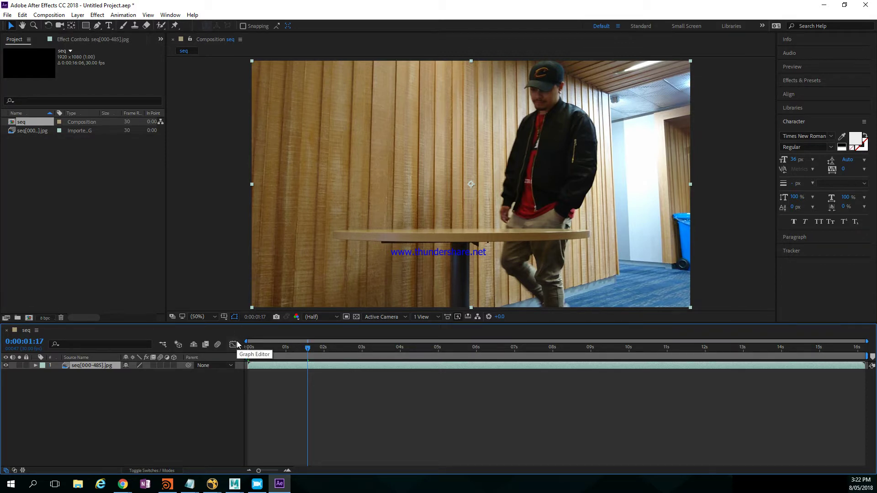
- Add the seq composition to the render queue and set its output format to JPEG Sequence with the default JPEG options
key("ctrl+m")
left_click(78, 392)
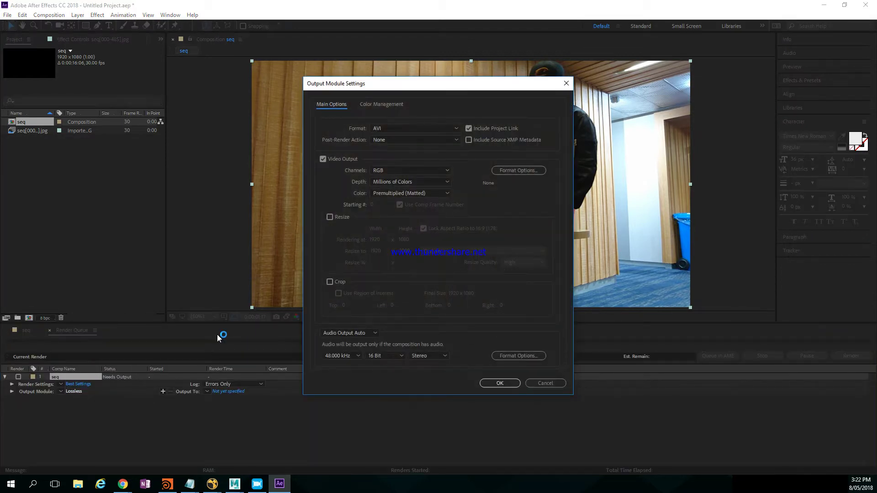
left_click(412, 129)
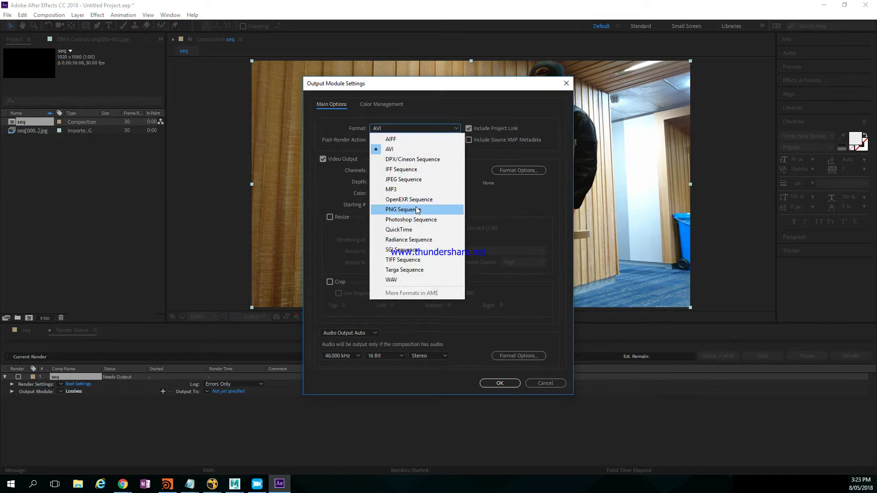
left_click(421, 179)
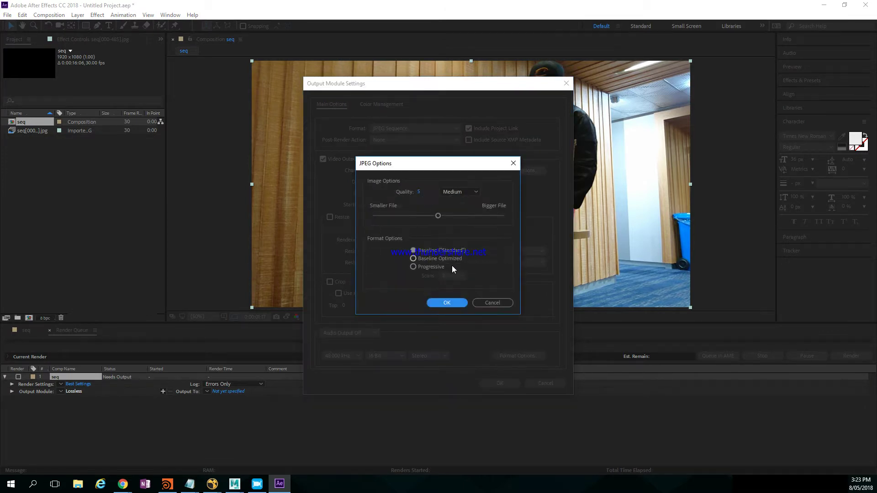
left_click(447, 303)
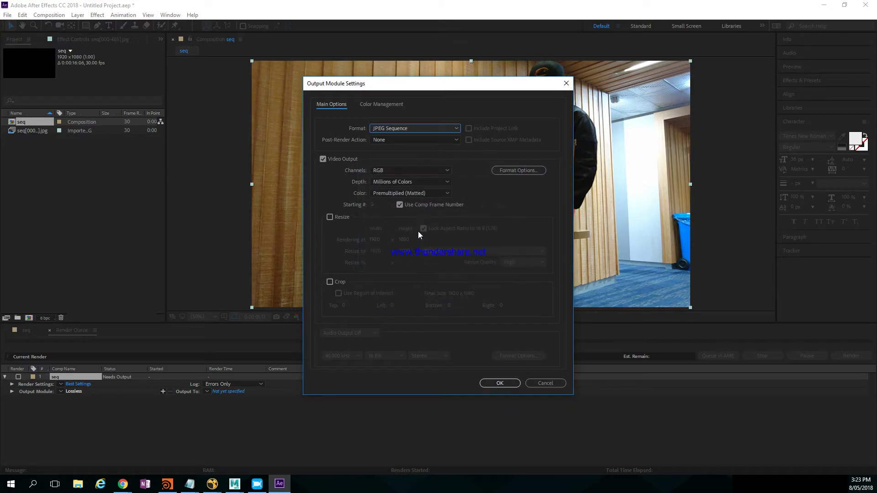
left_click(485, 381)
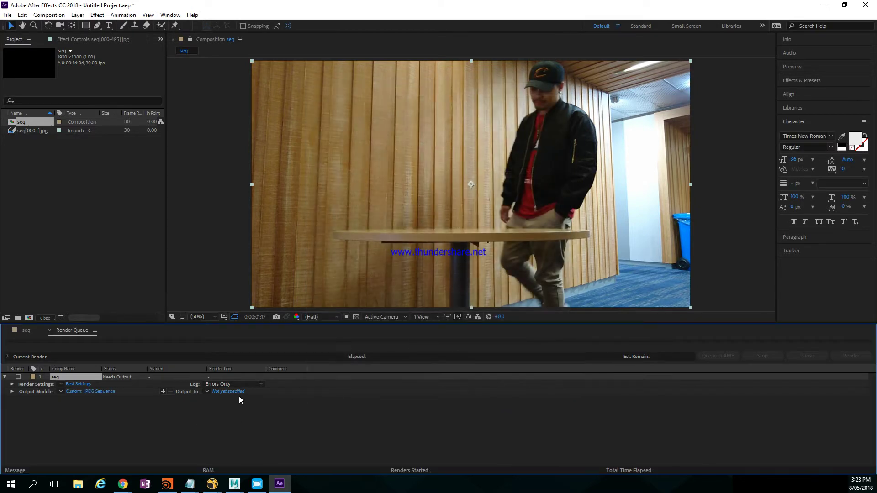
- Start specifying the render's output location and browse to the Students folder
left_click(233, 392)
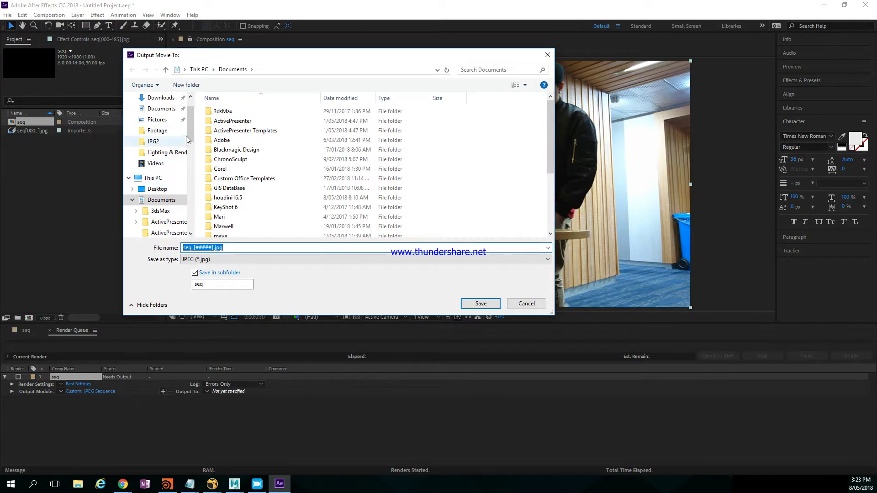
left_click(154, 141)
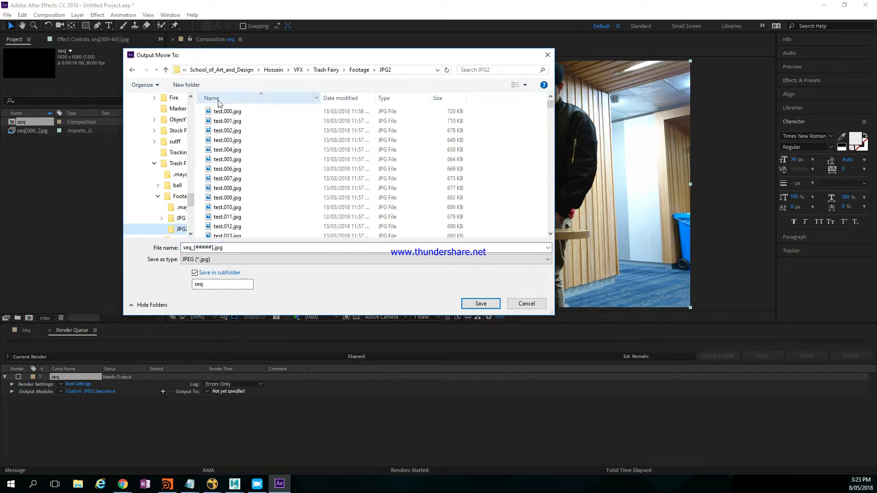
left_click(276, 69)
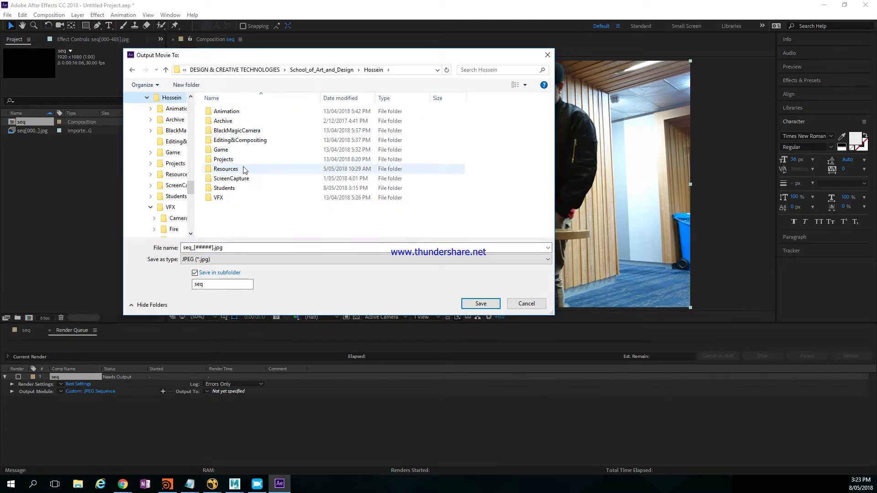
left_click(231, 191)
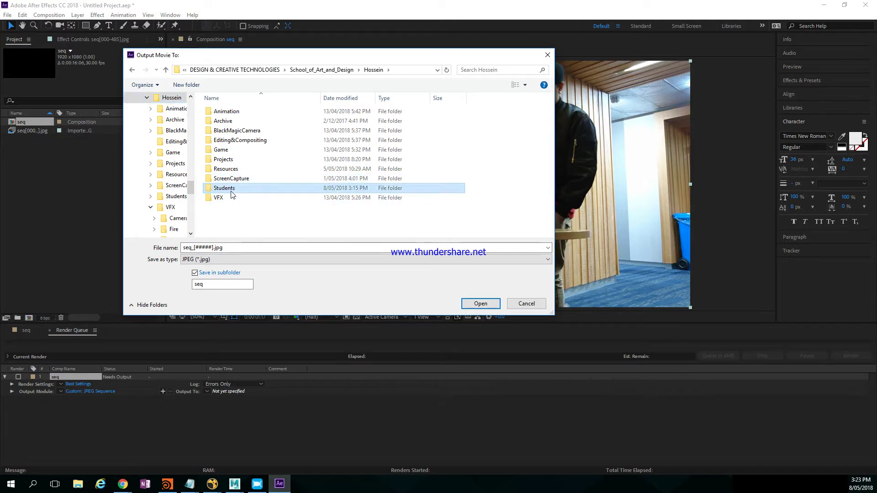
double_click(231, 191)
- Create a folder named sequence inside Students and open it as the output location
left_click(187, 84)
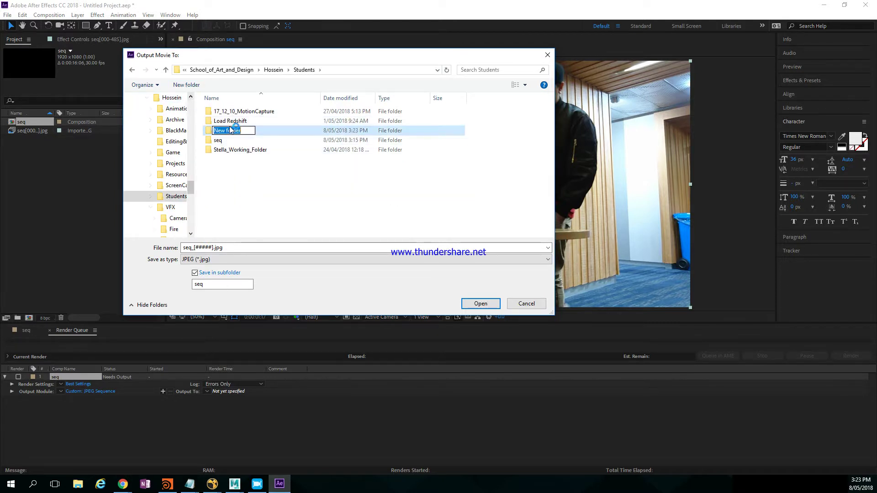
type("sequen")
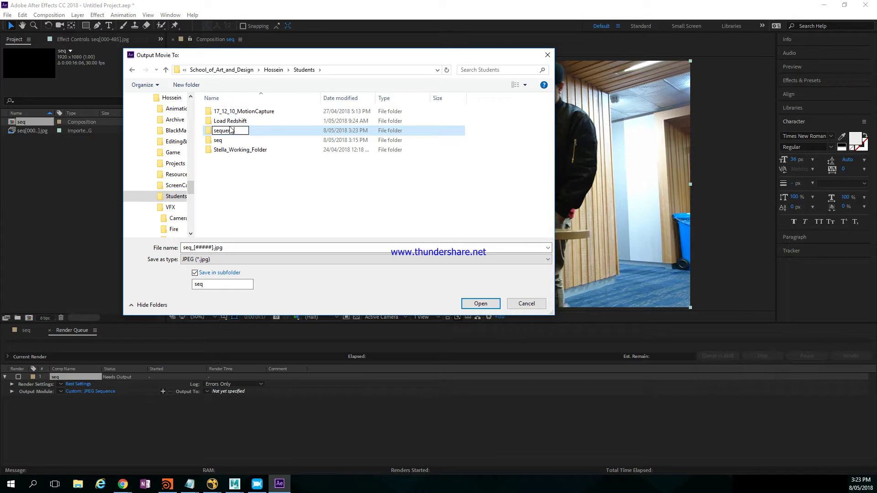
type("e")
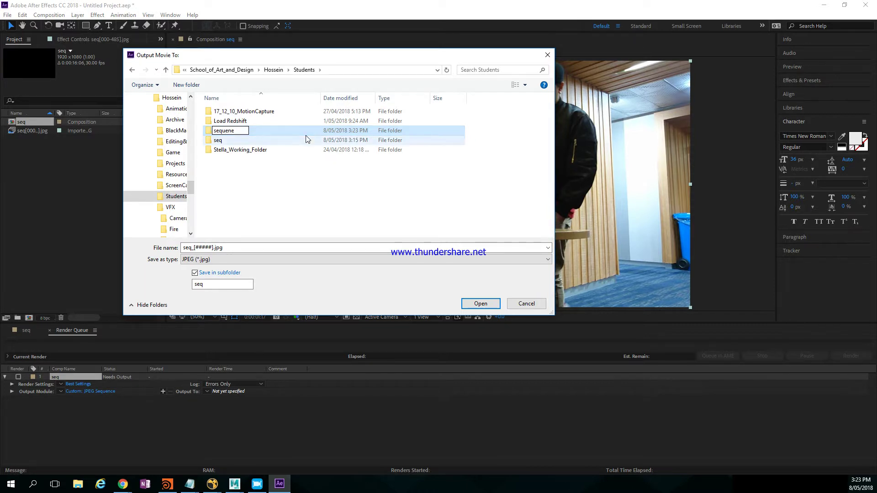
type("ce")
key("Return")
double_click(306, 140)
- Name the output seq.[#####].jpg, with a period in place of the underscore, and save it with the seq subfolder option enabled
double_click(194, 247)
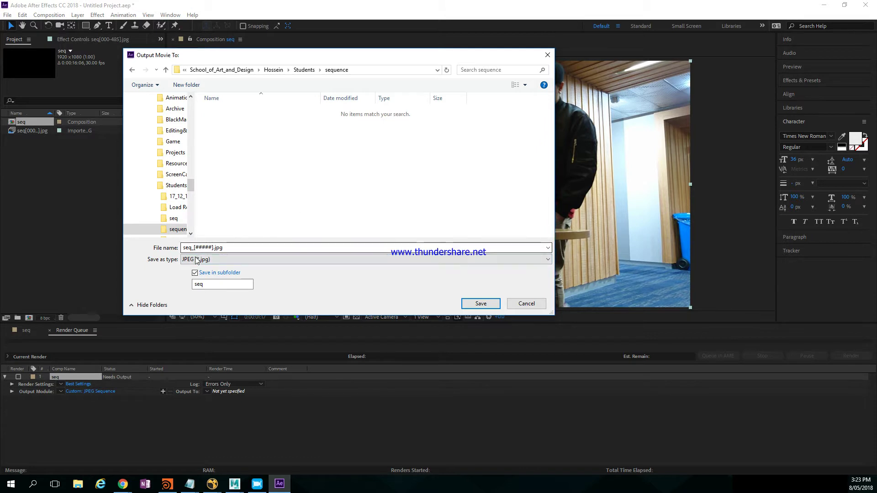
double_click(194, 248)
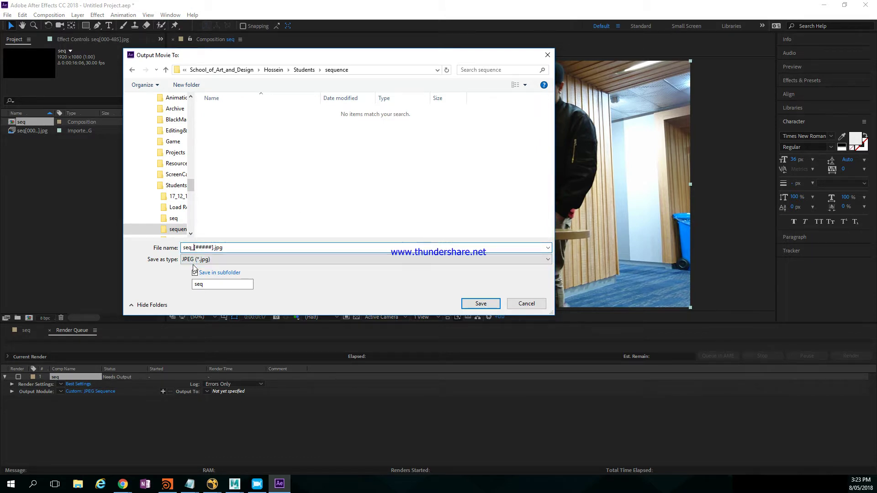
key("BackSpace")
left_click(195, 272)
left_click(192, 247)
type(".")
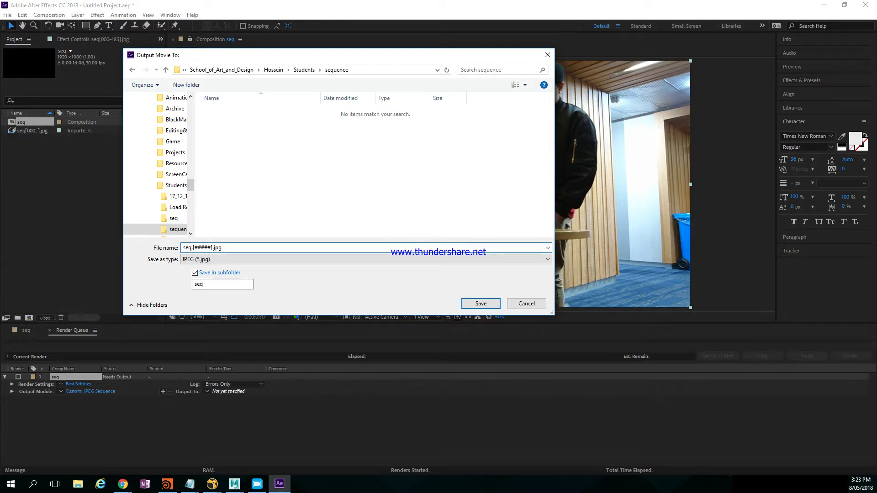
left_click(480, 303)
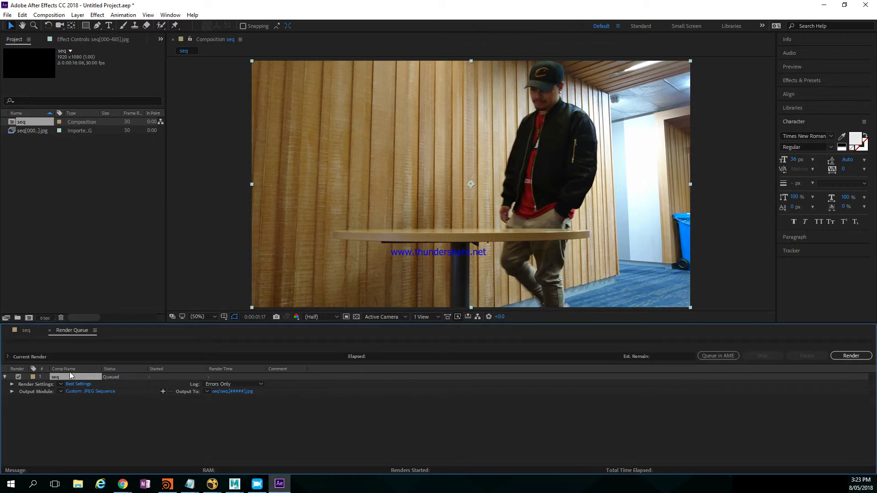
- Start rendering the queued seq composition and stop the render partway
left_click(850, 355)
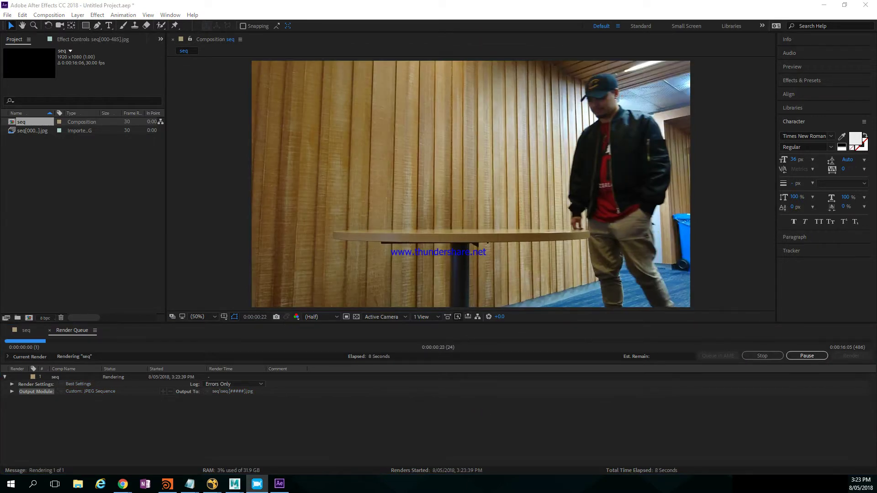
left_click(763, 355)
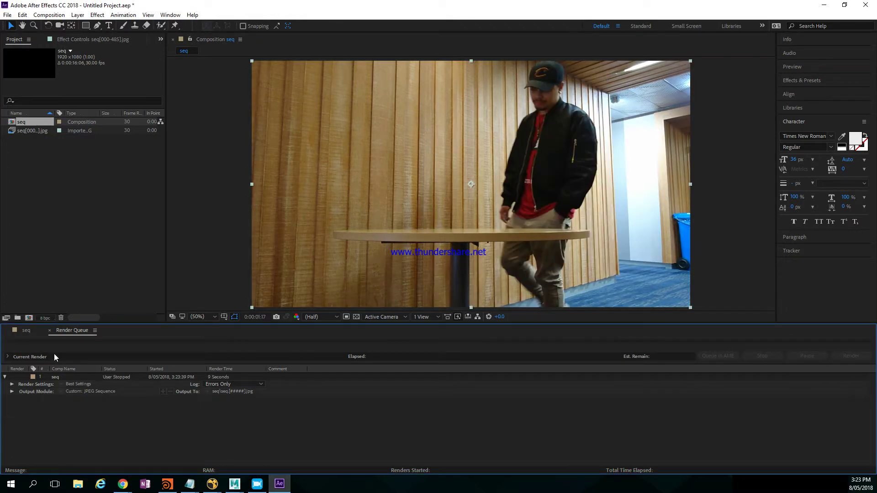
- Scrub through the start of the seq composition and set the work area start at 0:00:01:10
left_click(27, 331)
left_click_drag(282, 355, 501, 354)
key("equal")
key("equal")
key("equal")
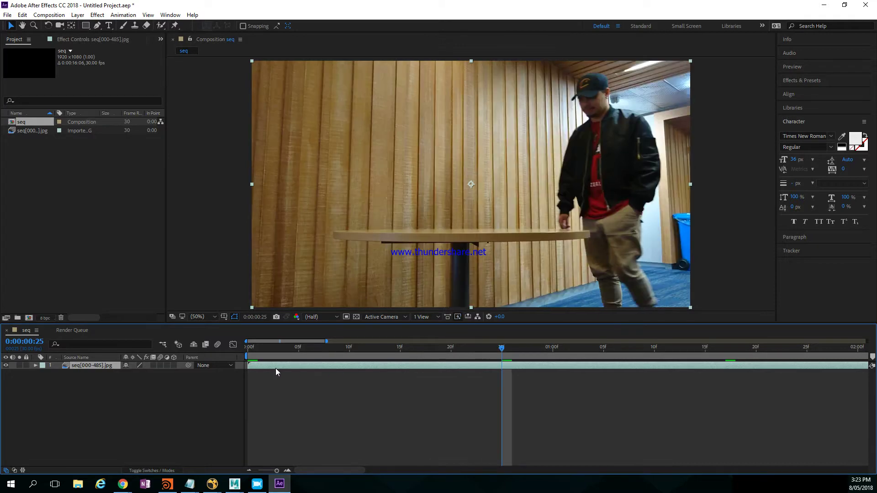
left_click_drag(251, 364, 284, 379)
left_click_drag(259, 351, 744, 350)
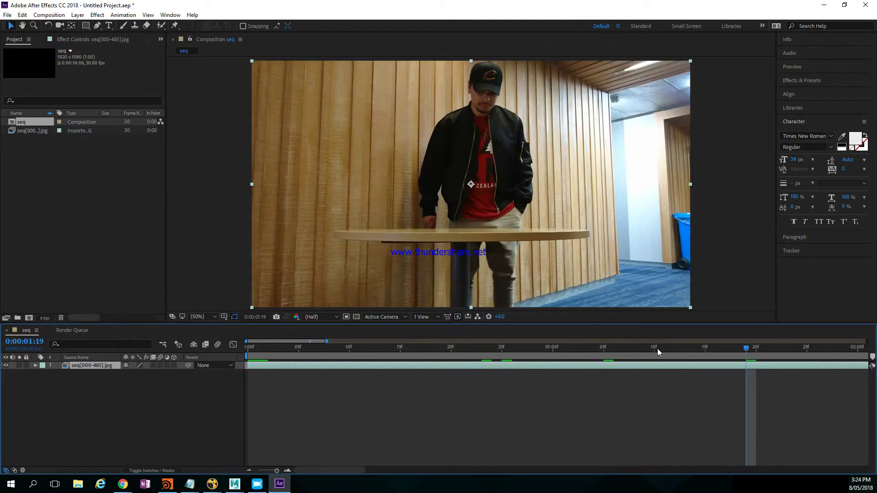
scroll(616, 352, "down", 5, "alt")
scroll(514, 352, "down", 2, "alt")
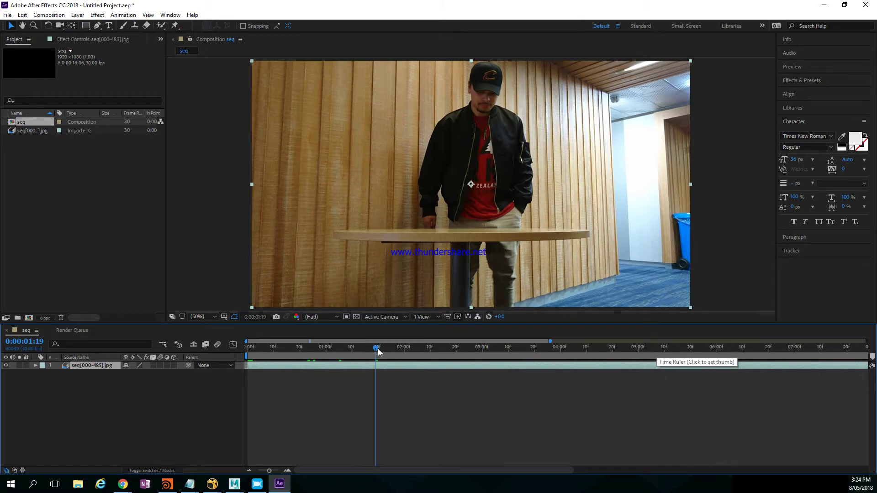
left_click_drag(376, 348, 352, 347)
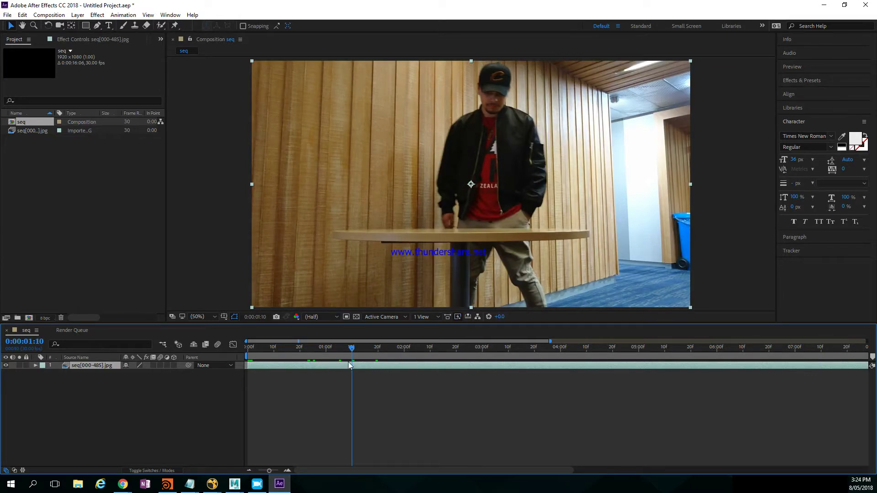
key("b")
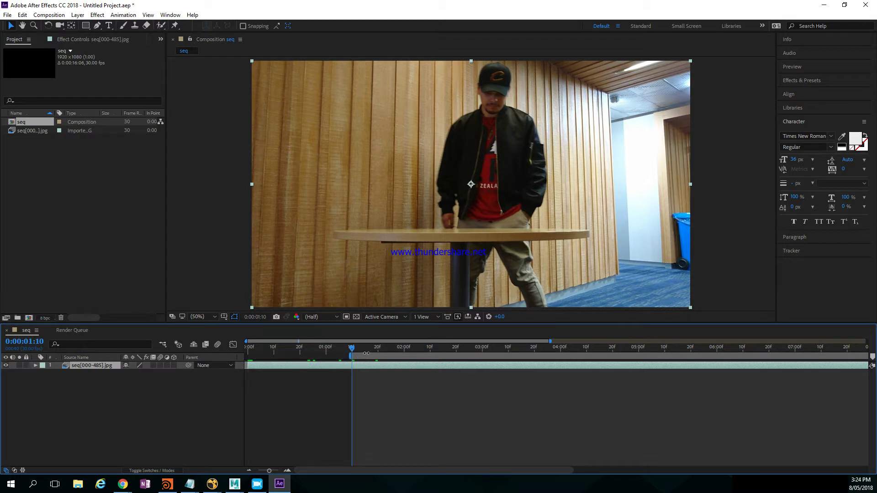
- Set the work area end at 0:00:05:12 and trim the composition to the work area
left_click_drag(440, 351, 671, 362)
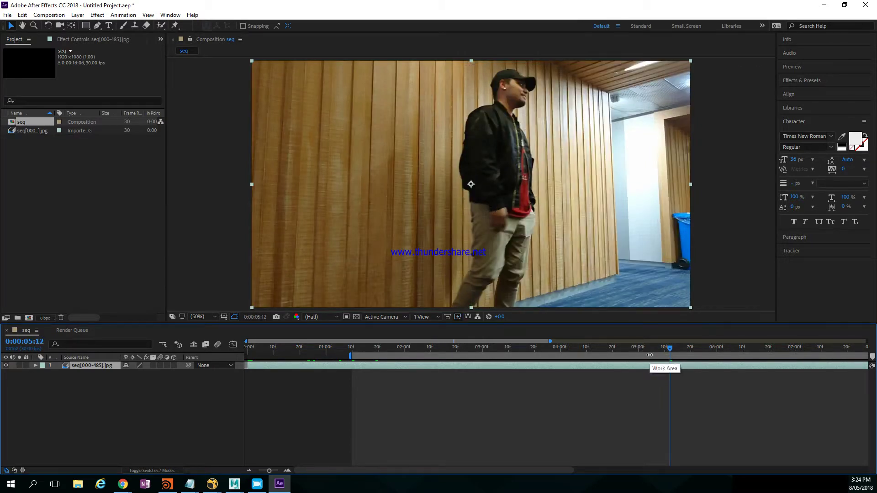
key("n")
right_click(598, 356)
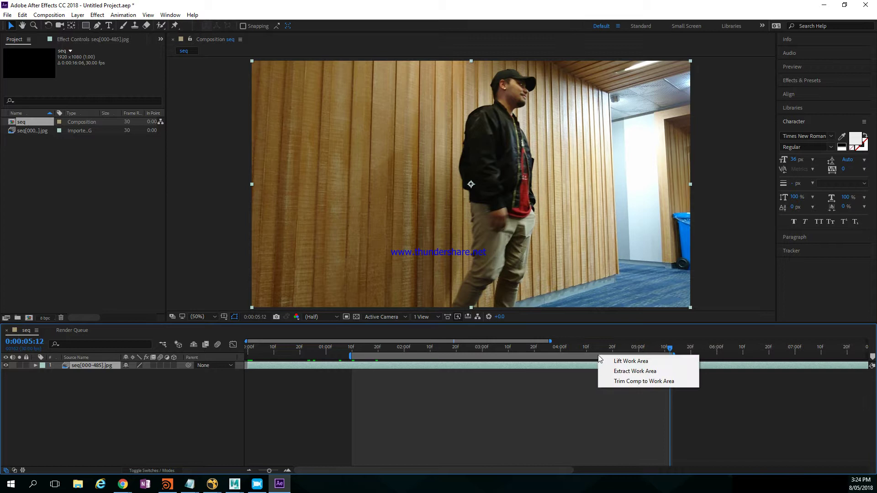
left_click(633, 382)
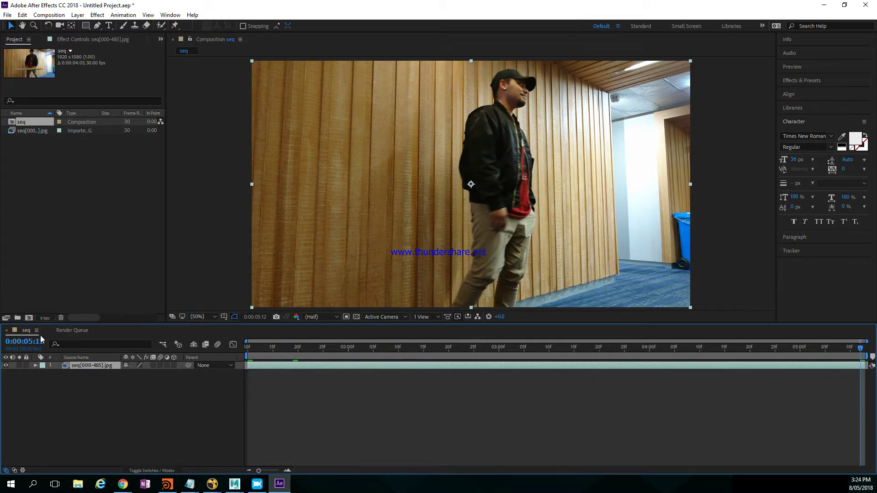
- Add the trimmed seq composition to the render queue as a new item and set its output format to JPEG Sequence
left_click(69, 330)
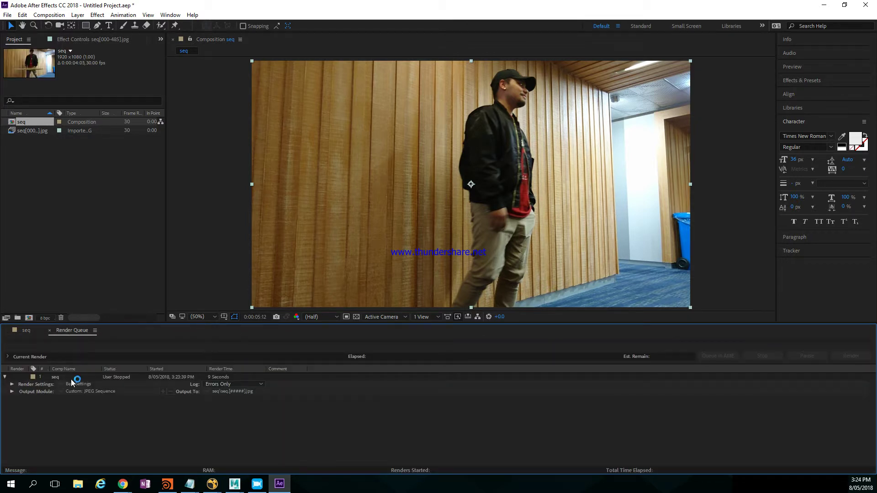
left_click(27, 331)
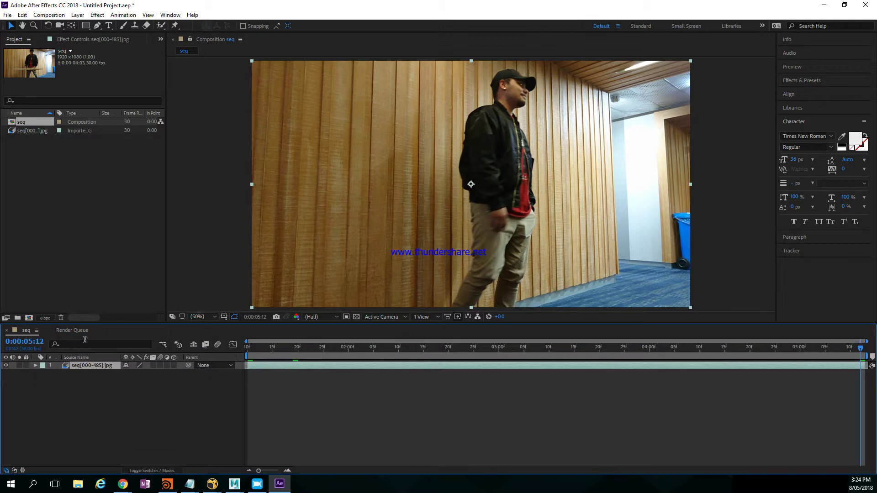
key("ctrl+m")
left_click(74, 413)
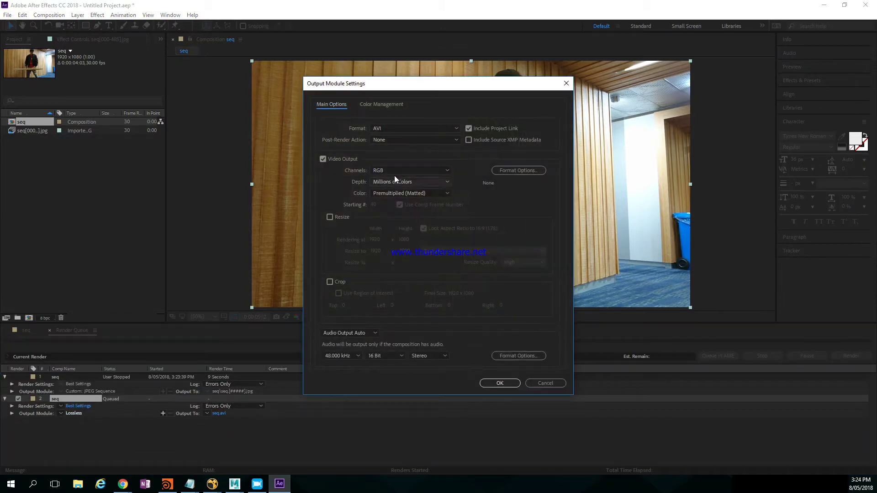
left_click(413, 128)
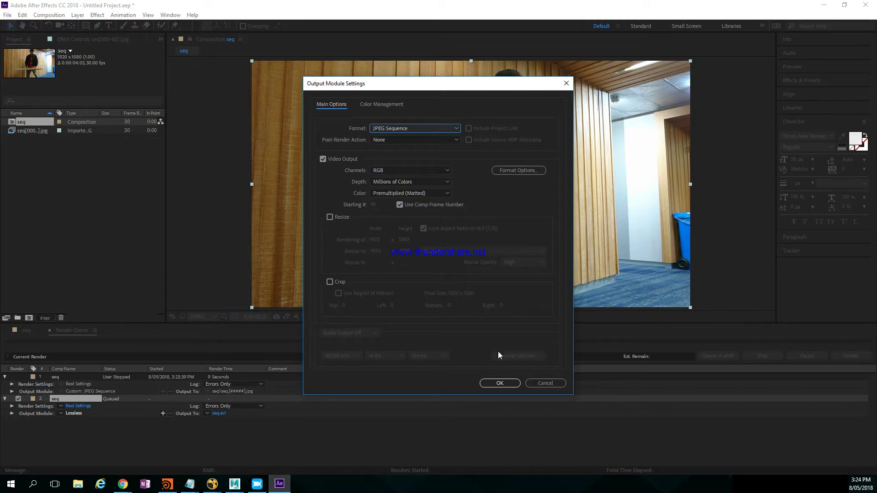
left_click(487, 383)
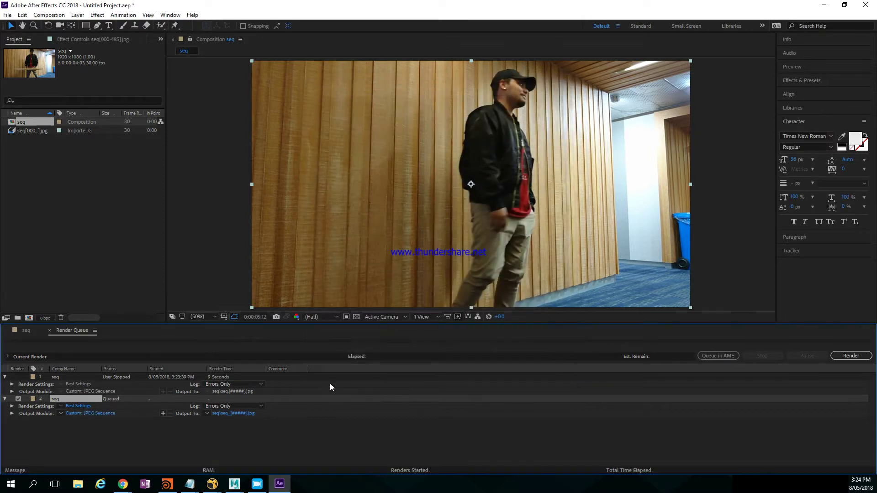
- Name the new render item's output sequence.[#####].jpg and save it in the sequence folder with the seq subfolder option enabled
left_click(237, 414)
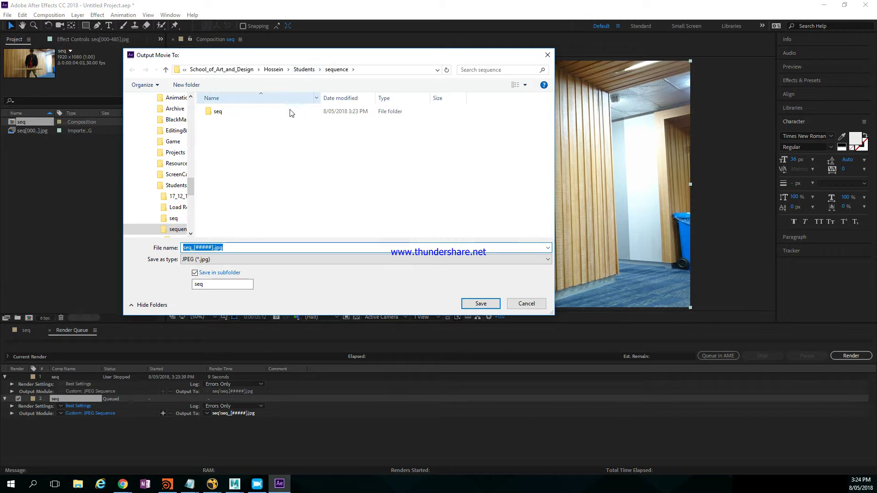
left_click(194, 249)
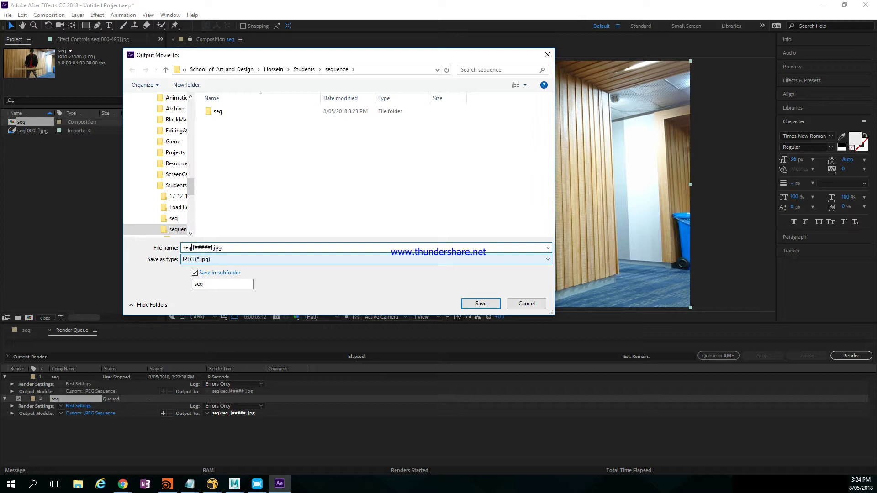
type("uence")
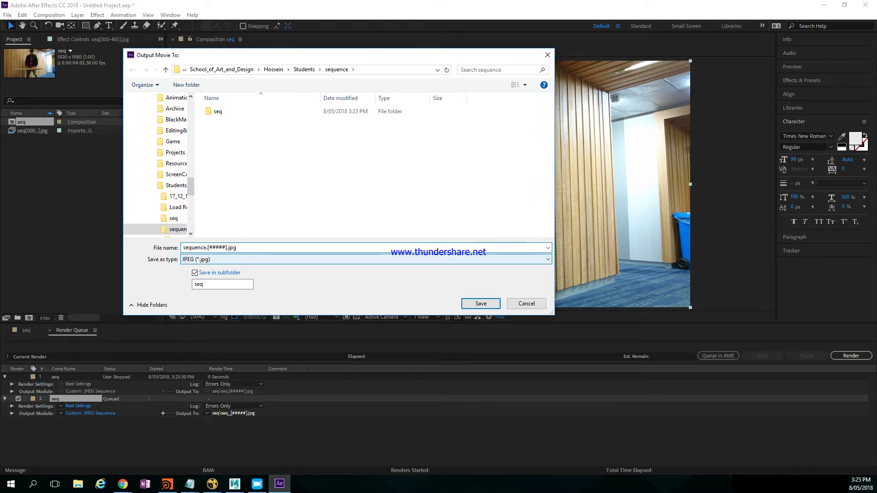
type(".")
left_click(483, 304)
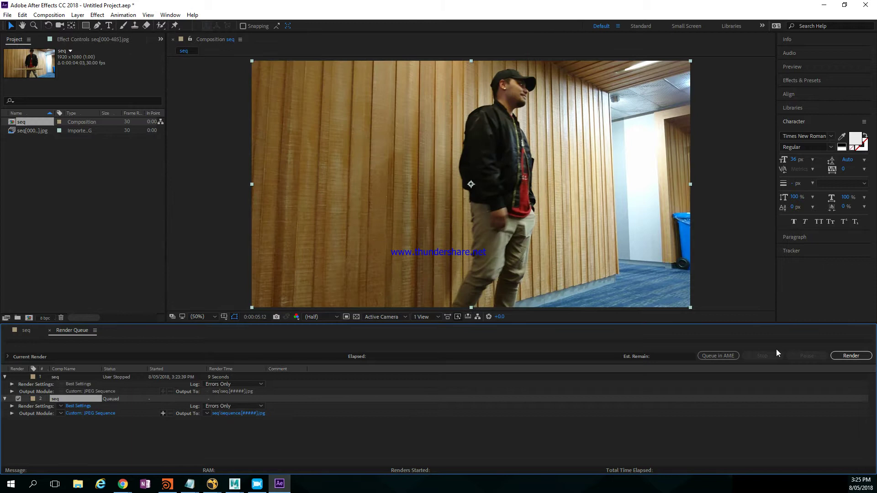
- Start rendering the queued JPEG sequence and switch to Maya
left_click(853, 357)
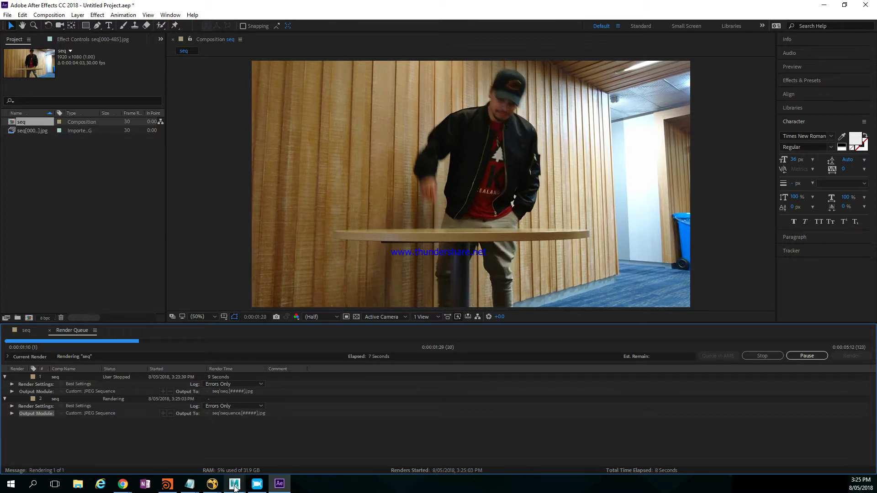
left_click(281, 441)
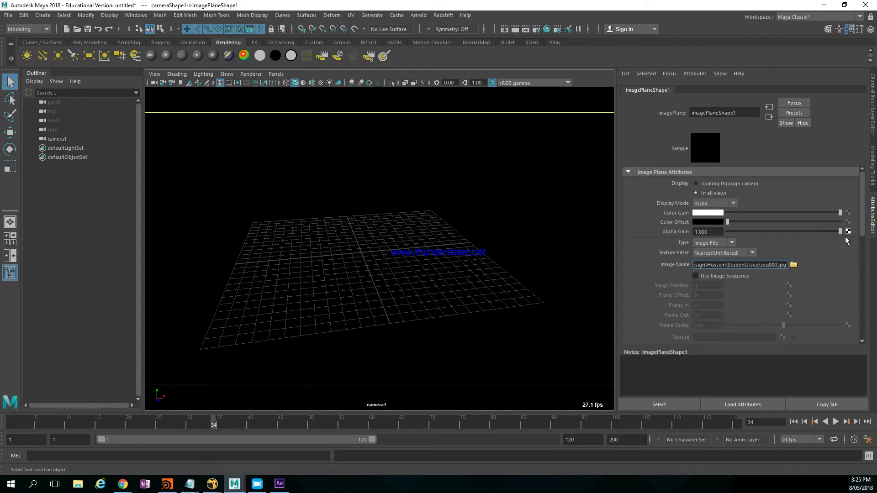
- Browse for the image plane's image file in the Students folder under School_of_Art_and_Design on the Copy (K:) drive
left_click(793, 265)
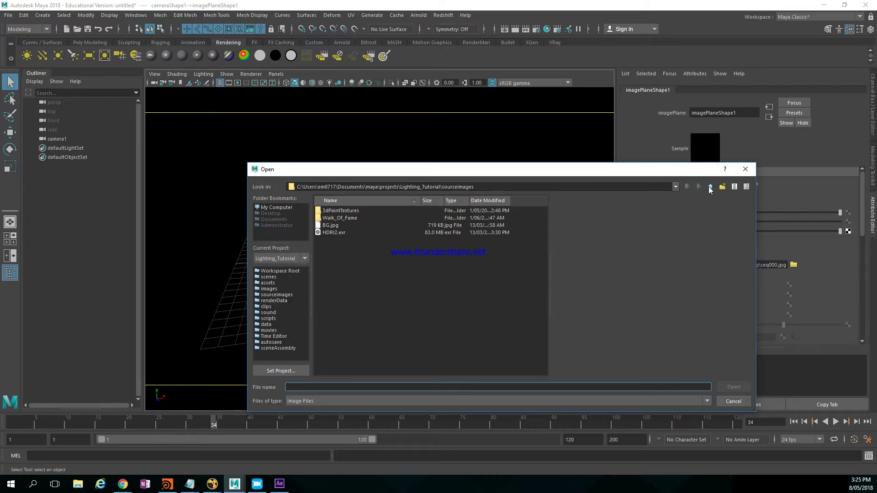
double_click(710, 187)
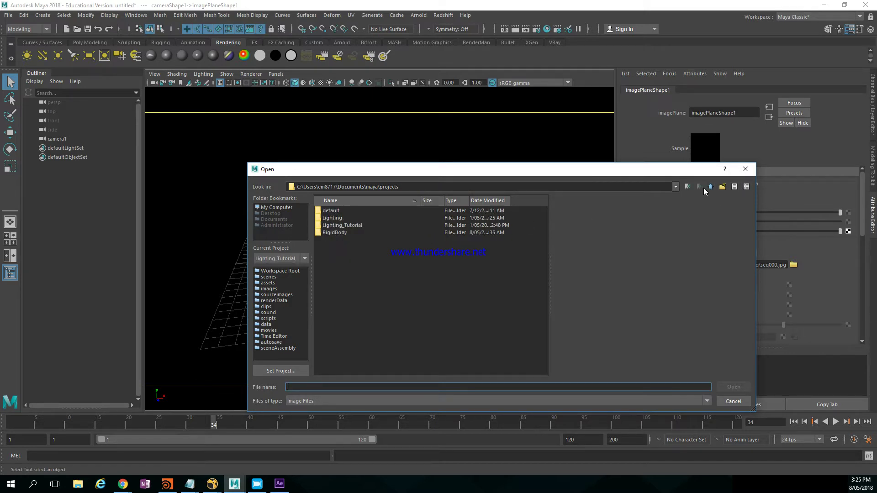
left_click(709, 187)
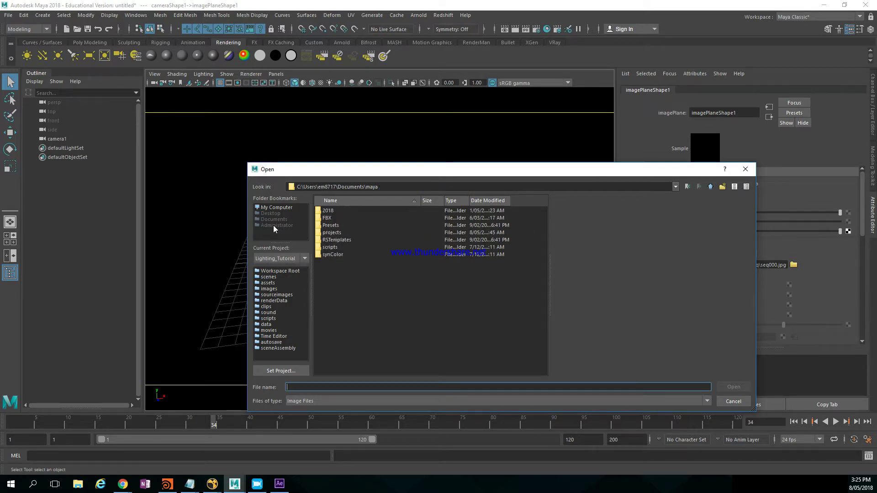
left_click(280, 209)
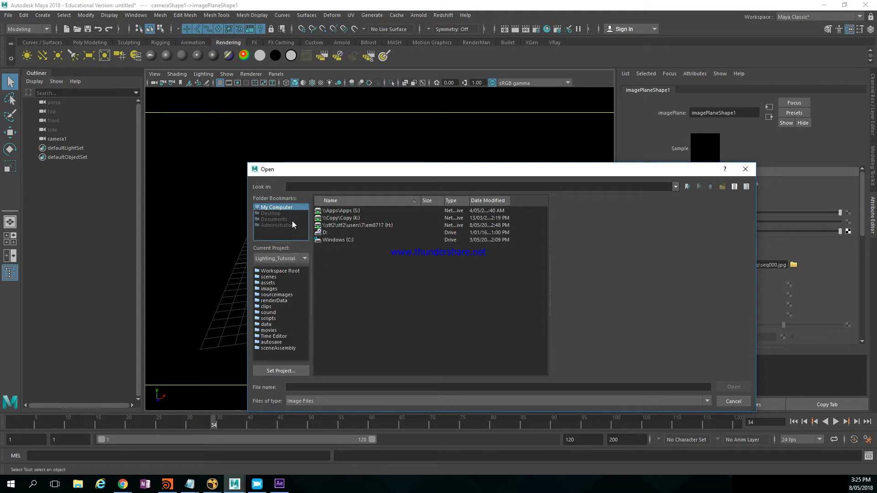
double_click(350, 217)
double_click(352, 218)
double_click(352, 226)
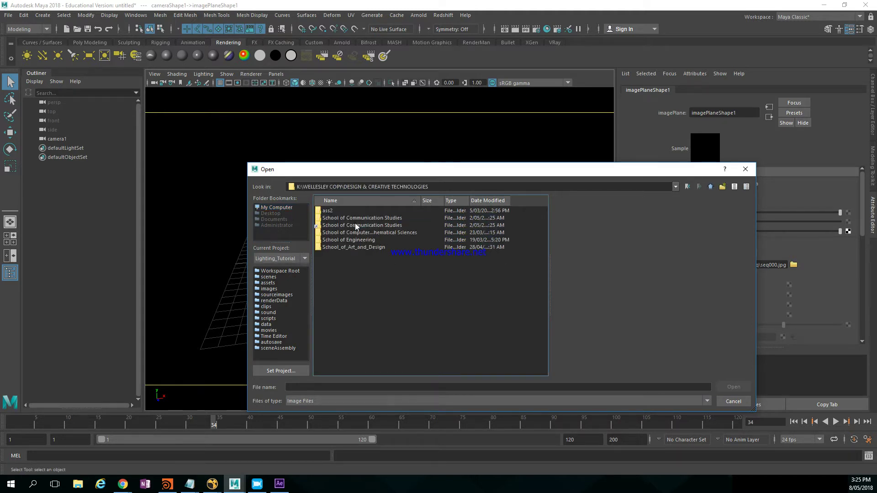
double_click(359, 247)
scroll(383, 268, "down", 3)
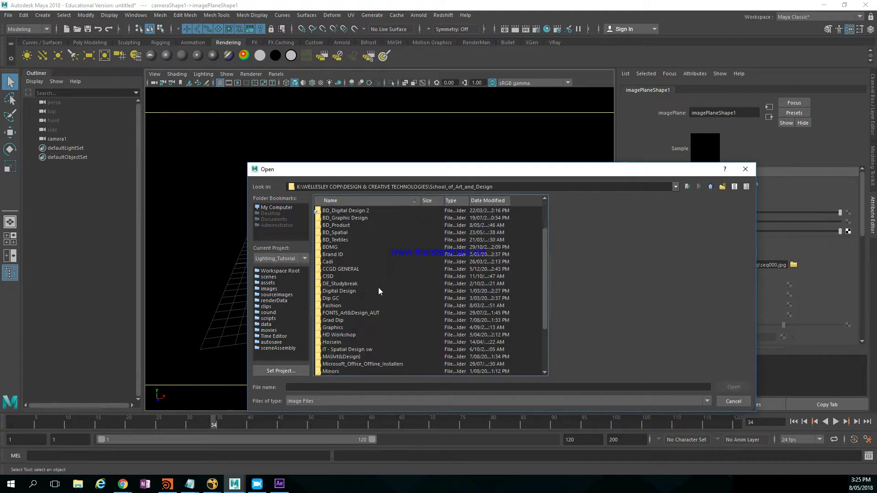
double_click(339, 320)
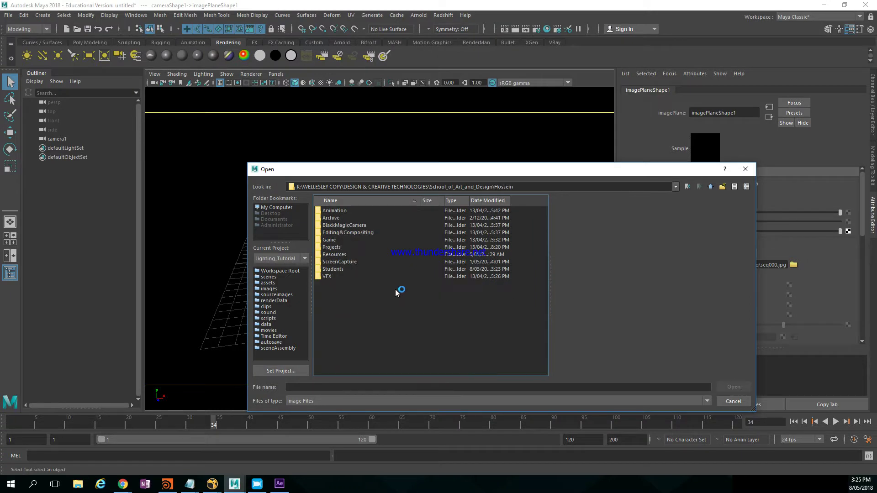
double_click(344, 269)
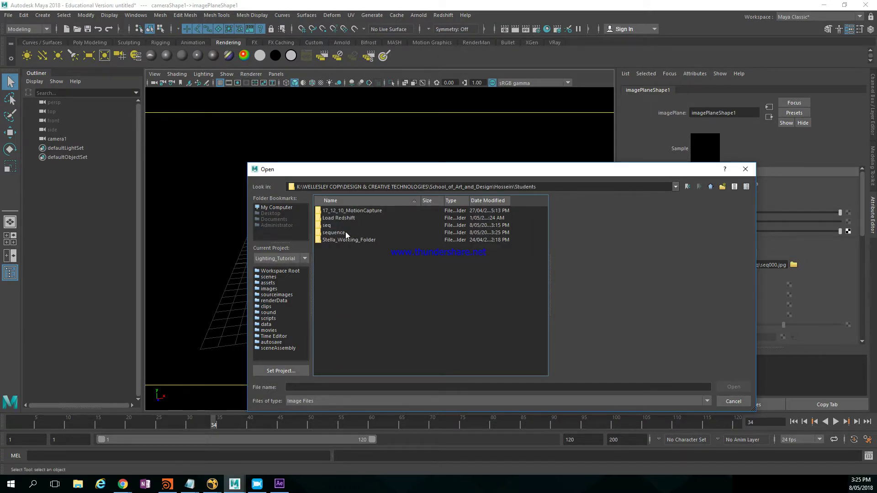
- Load sequence.00040.jpg from the seq subfolder of the sequence folder as the image plane's image
double_click(345, 232)
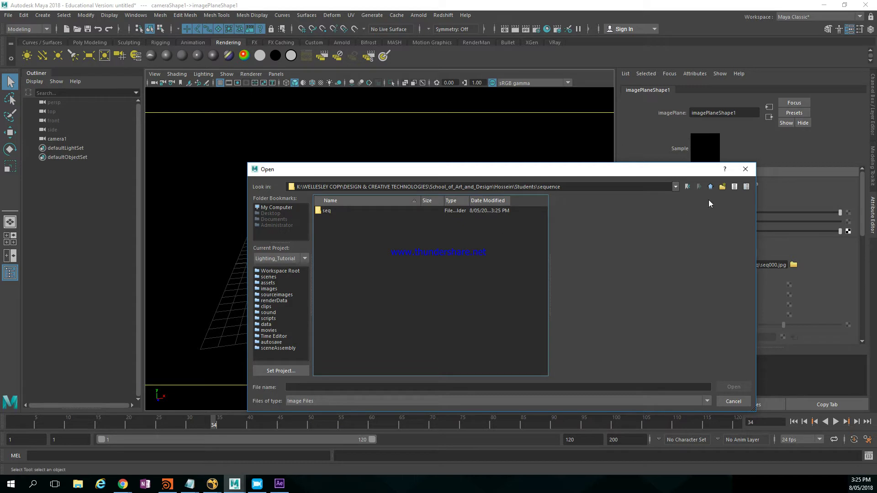
left_click(710, 187)
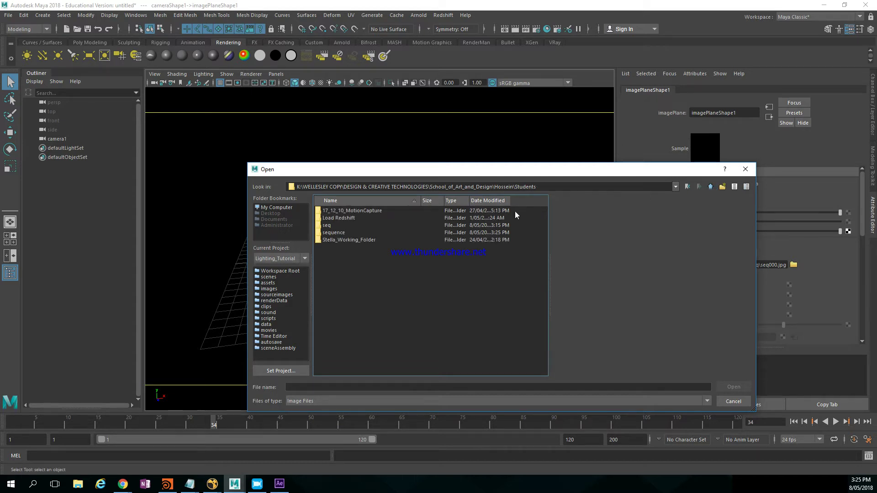
double_click(330, 232)
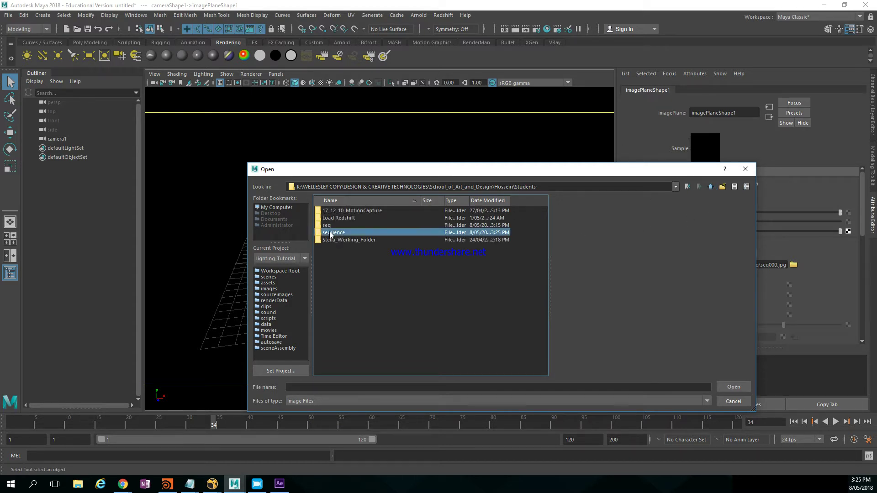
double_click(329, 211)
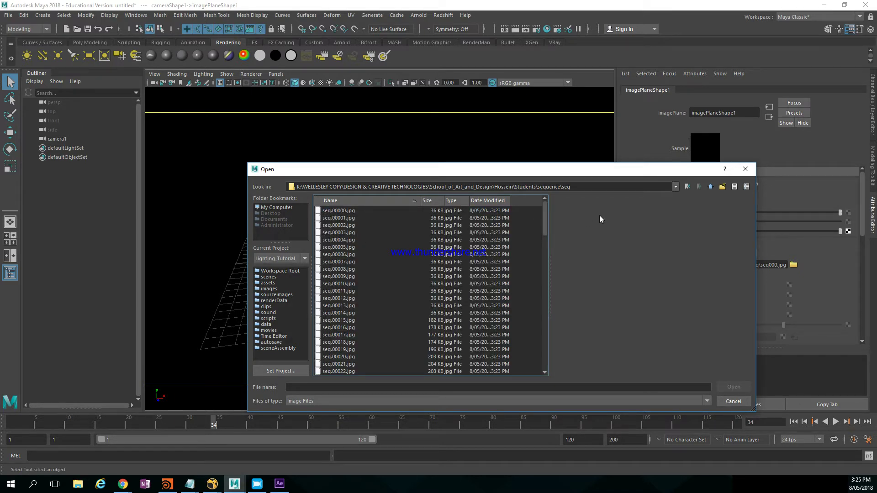
scroll(504, 264, "down", 12)
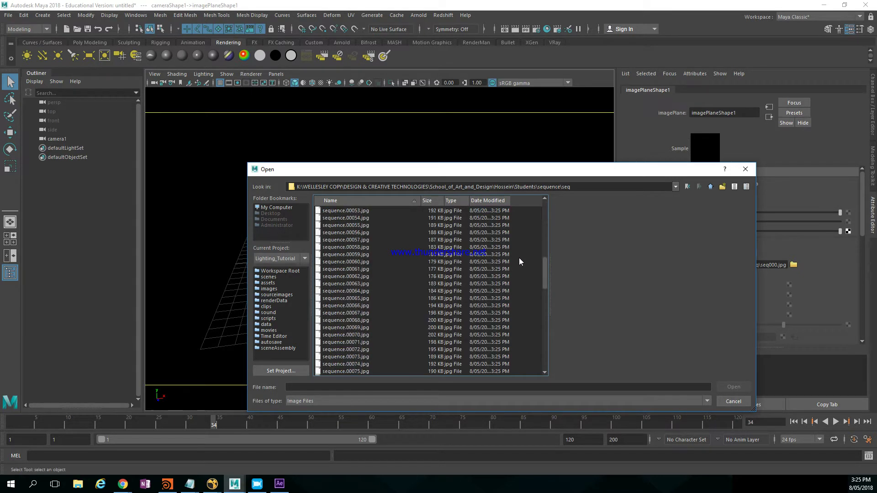
scroll(514, 261, "up", 8)
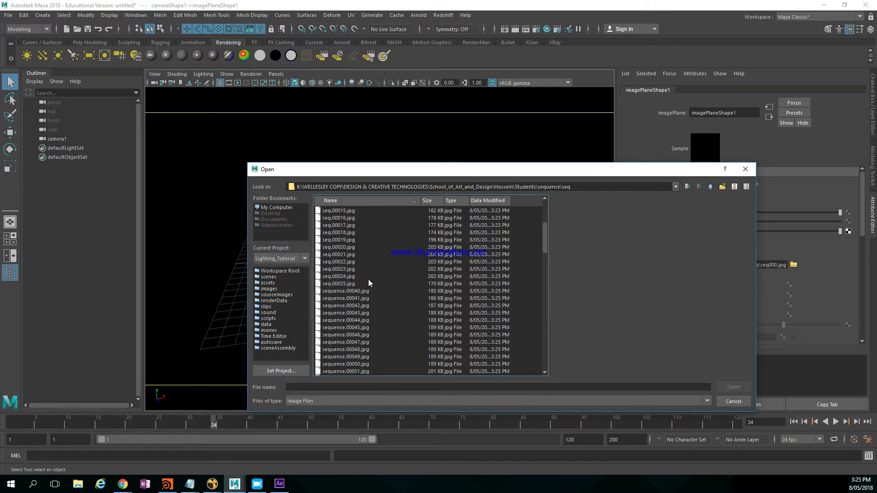
scroll(364, 285, "down", 1)
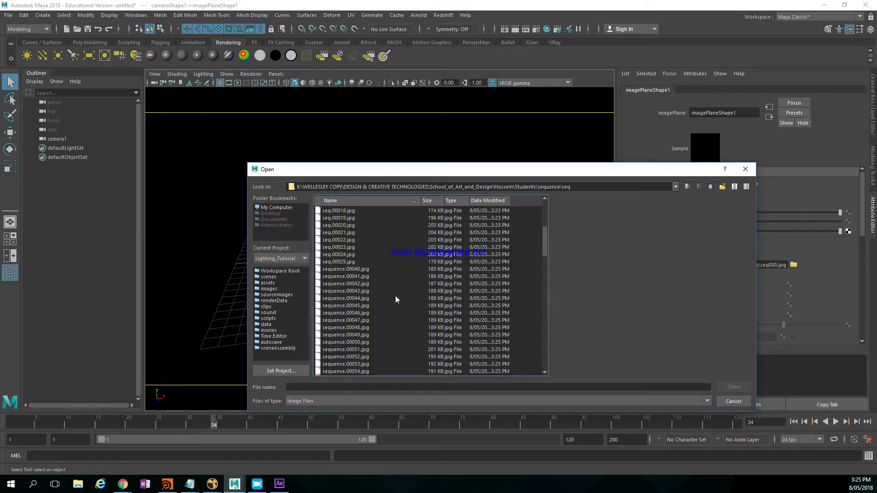
left_click(338, 270)
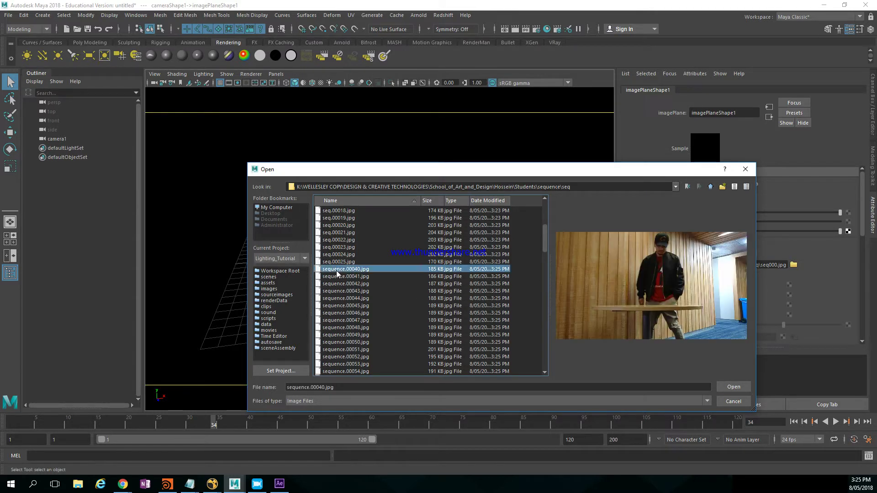
left_click(734, 387)
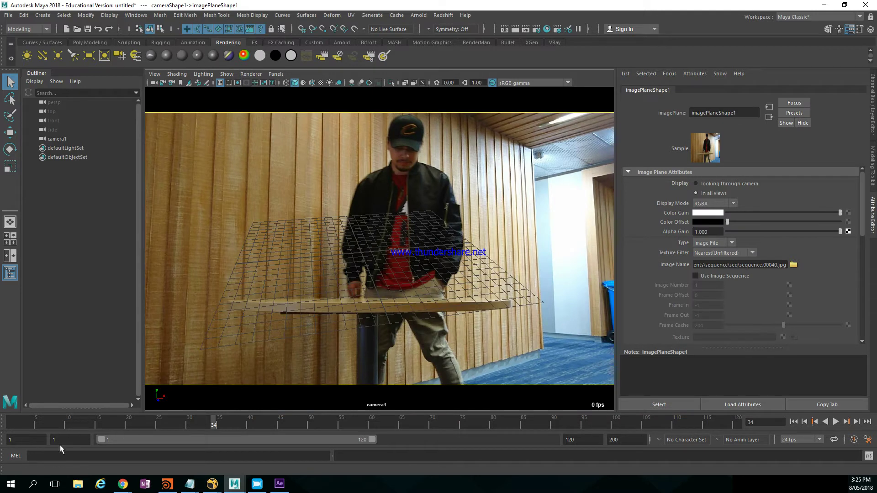
- Enable Use Image Sequence for the image plane and scrub the timeline back to frame 1
key("alt+shift+v")
key("alt+v")
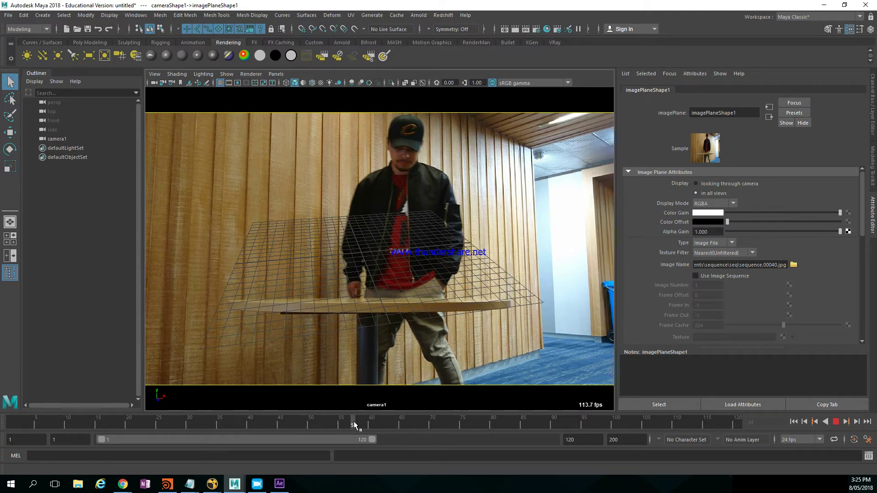
left_click(292, 423)
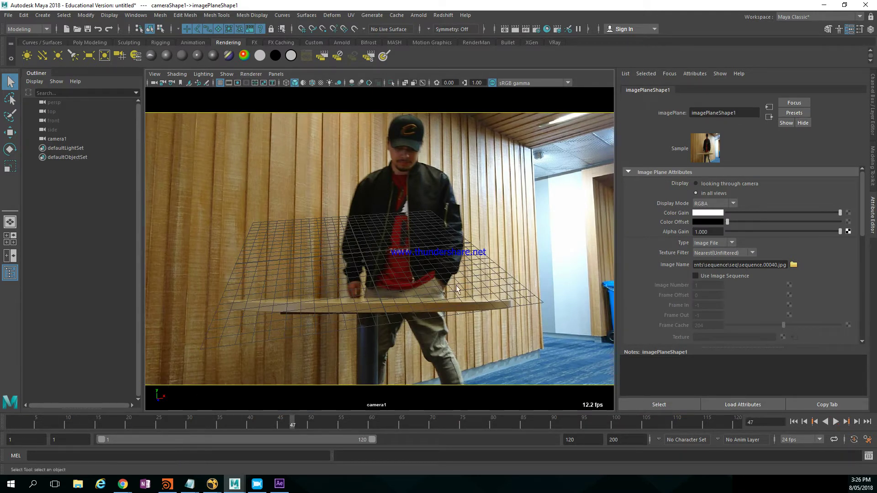
left_click(705, 276)
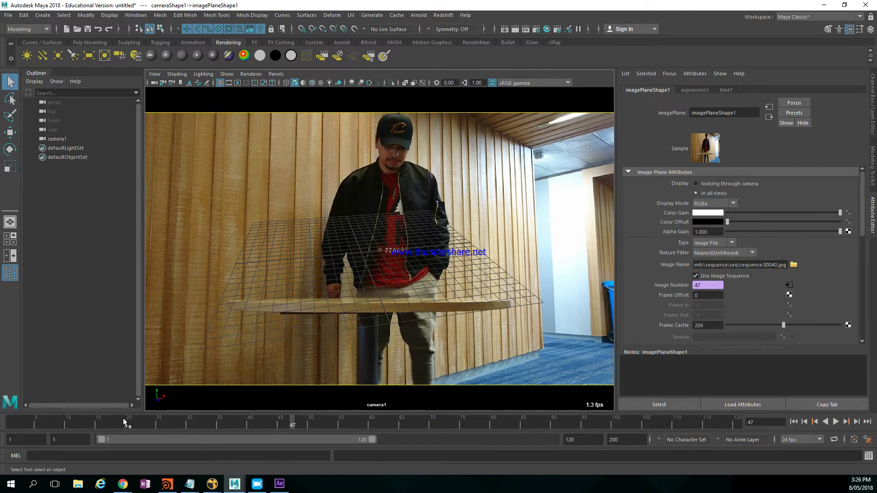
mouse_move(121, 420)
left_mouse_down()
mouse_move(9, 427)
mouse_move(360, 422)
mouse_move(9, 424)
left_mouse_up()
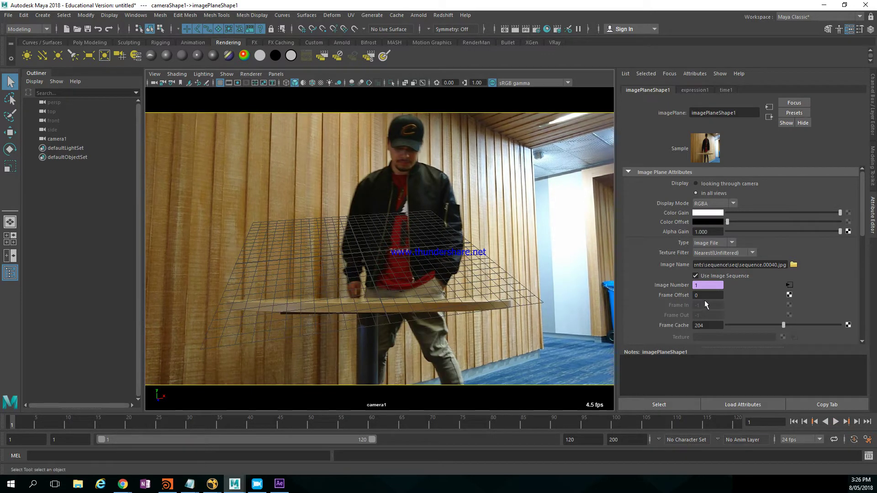
- Try Frame Offset values of 40 and -40 on the image plane, scrubbing the early frames to compare
key("Return")
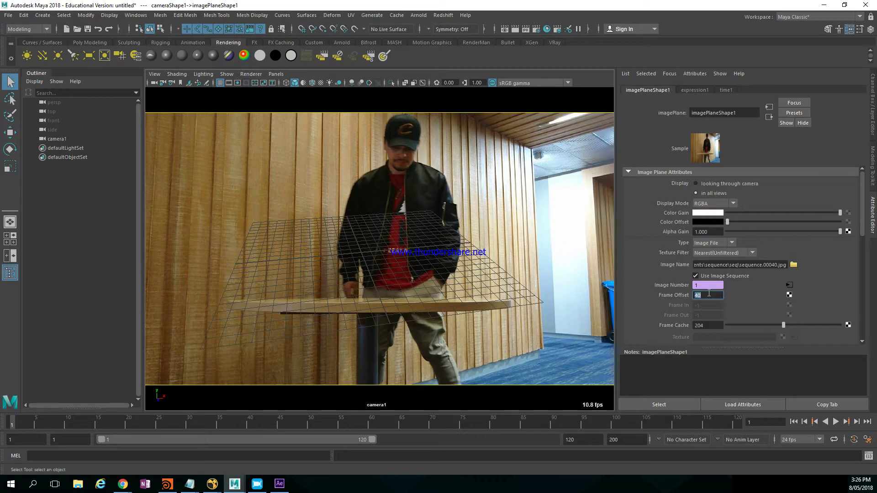
key("Return")
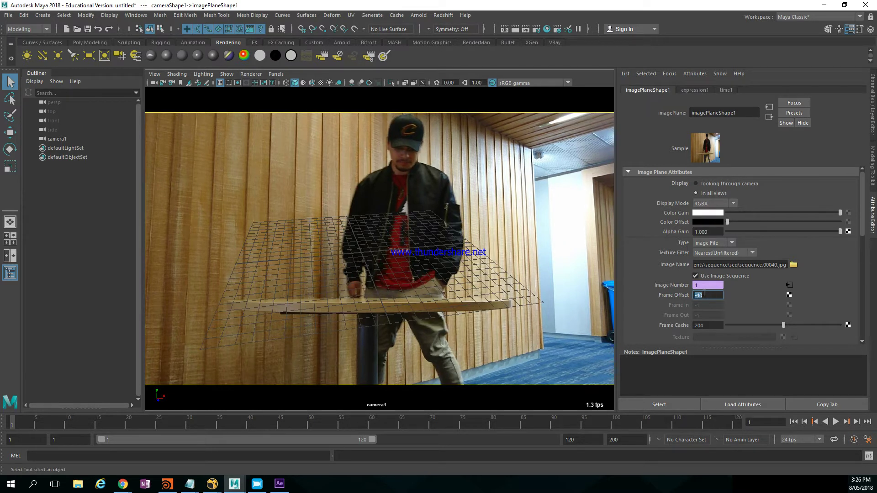
left_click_drag(11, 424, 122, 421)
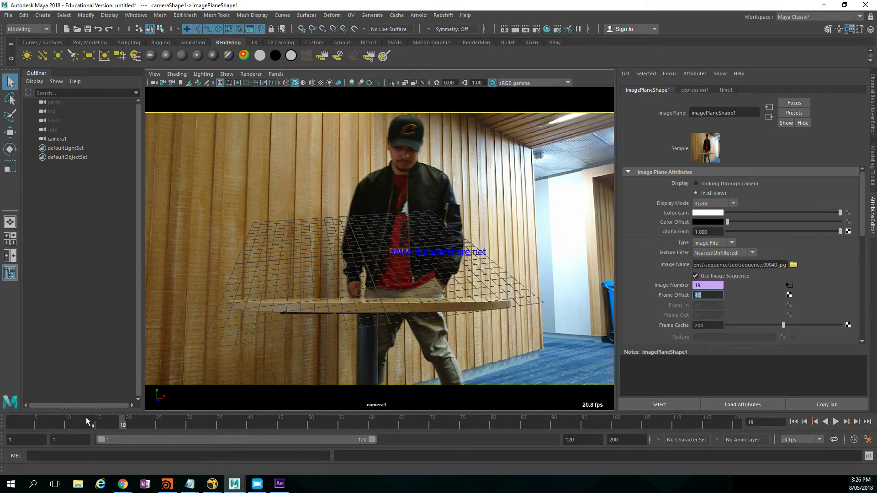
left_click_drag(15, 424, 177, 432)
left_click(199, 424)
left_click(13, 420)
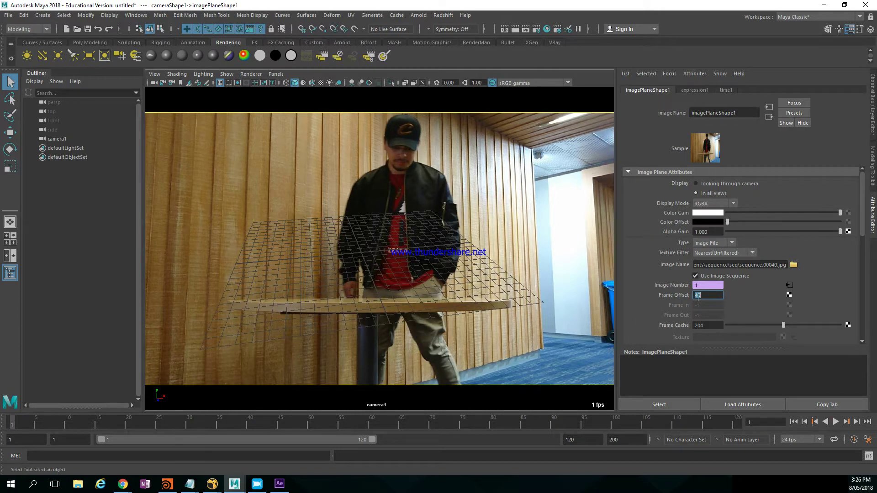
- Set the image plane's Frame Offset to 41 and check it by playing and scrubbing from frame 1 to 40
type("1")
key("Return")
left_click(20, 426)
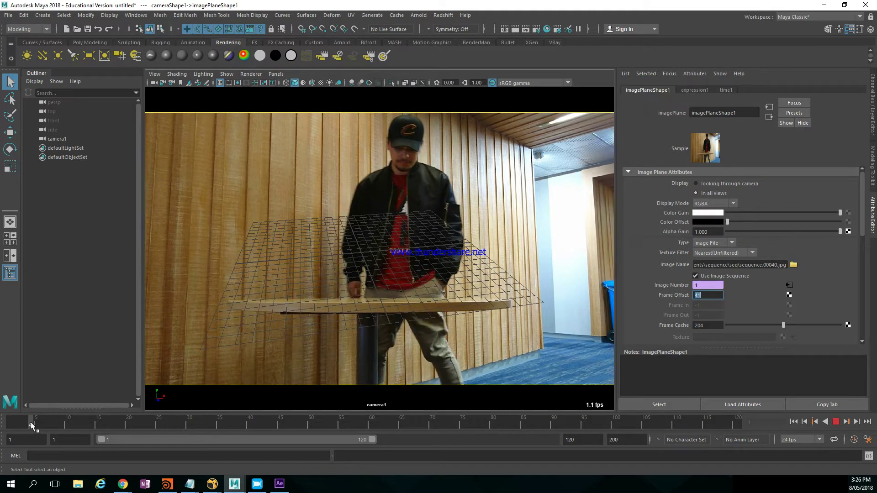
left_click(42, 425)
left_click(794, 422)
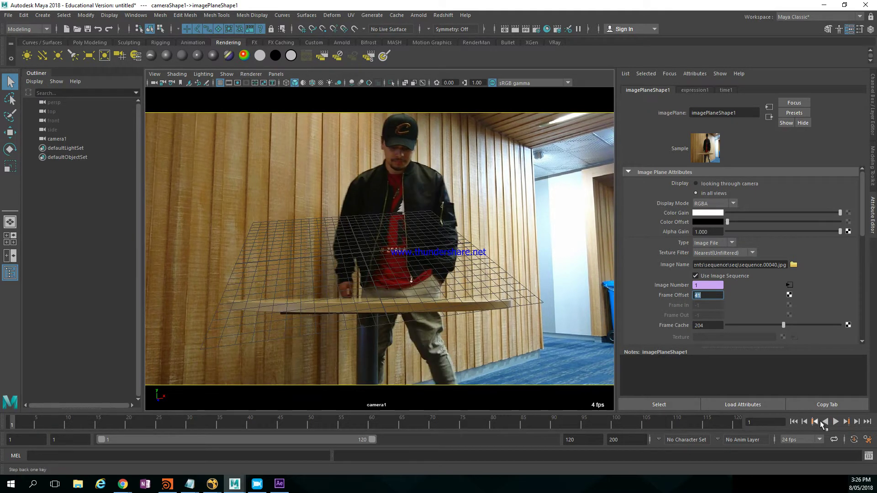
left_click(835, 422)
left_click(834, 422)
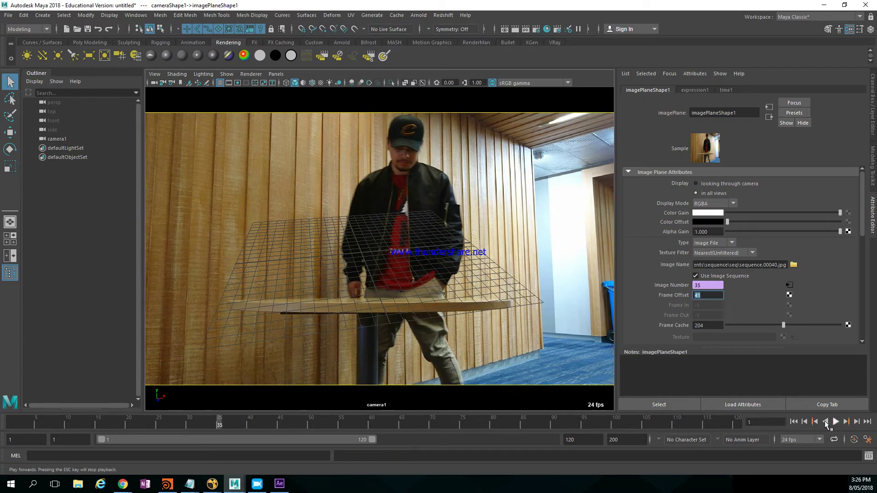
mouse_move(237, 425)
left_mouse_down()
mouse_move(439, 424)
mouse_move(250, 425)
left_mouse_up()
- Set the playback range start to frame 40 and play the image sequence
left_click(72, 440)
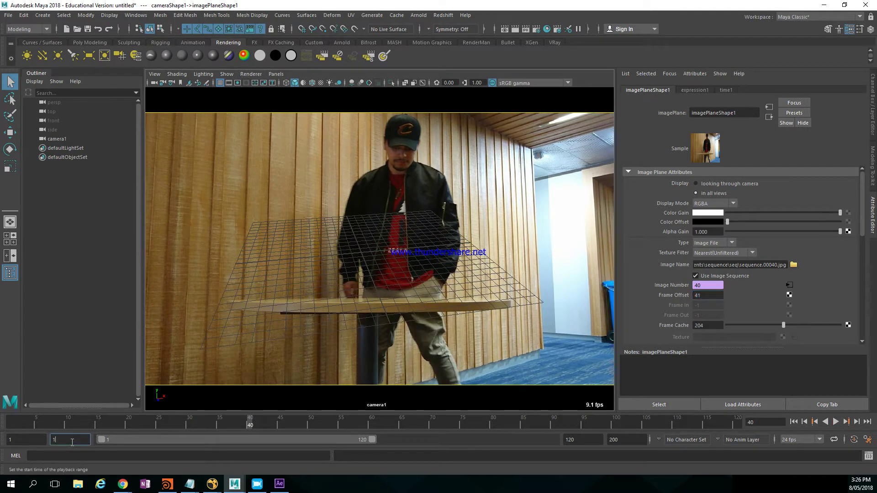
type("40")
key("Return")
key("alt+v")
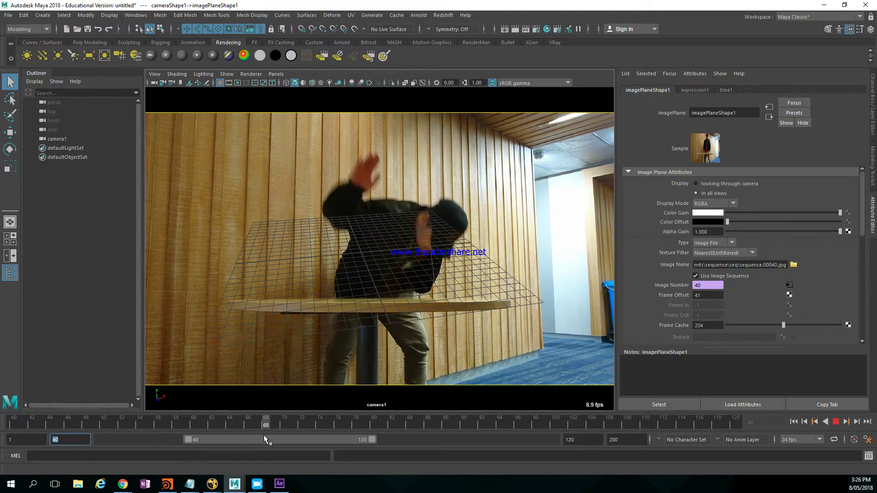
left_click_drag(320, 436, 239, 439)
- Orbit camera1 so the ground grid drops to floor level below the table, and replay the sequence from frame 40
left_click_drag(314, 270, 330, 358, "alt")
left_click(8, 422)
key("alt+v")
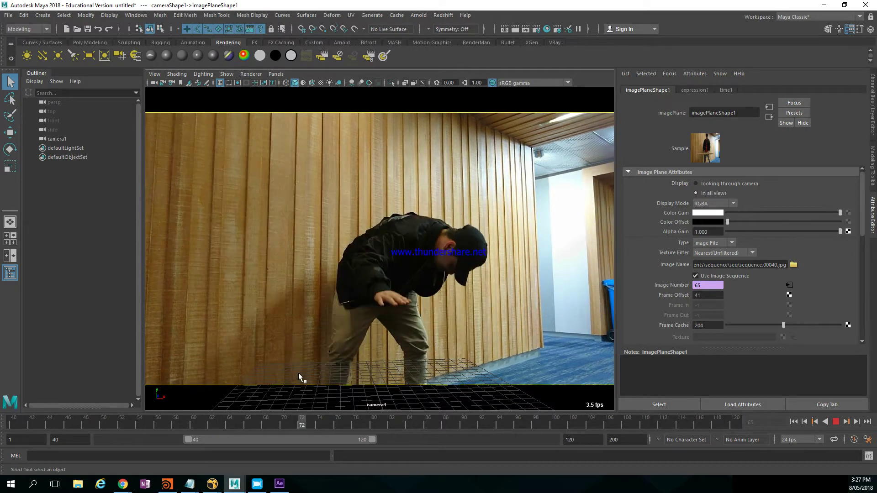
key("Escape")
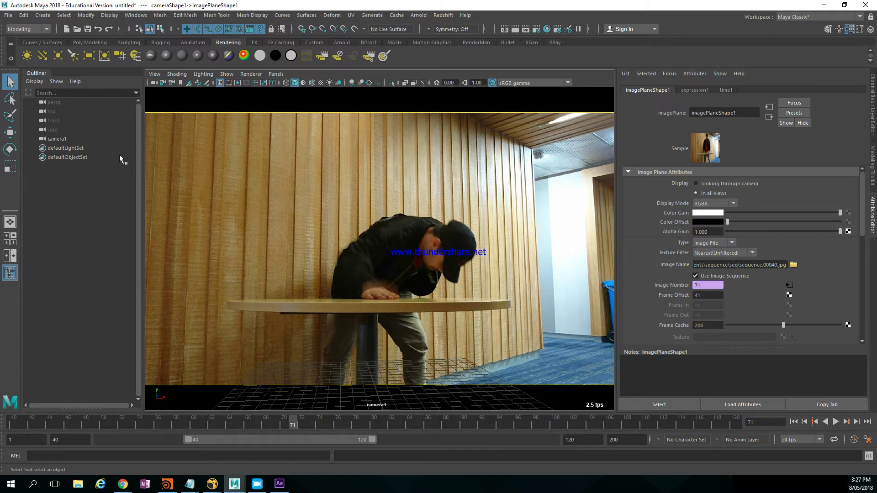
- Switch to File Explorer and open the Students folder on the Copy (K:) network drive
left_click(77, 484)
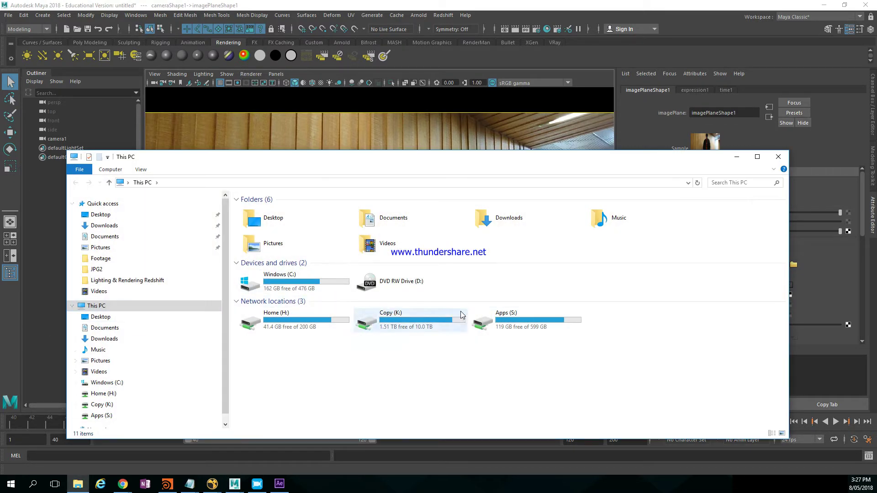
left_click(297, 324)
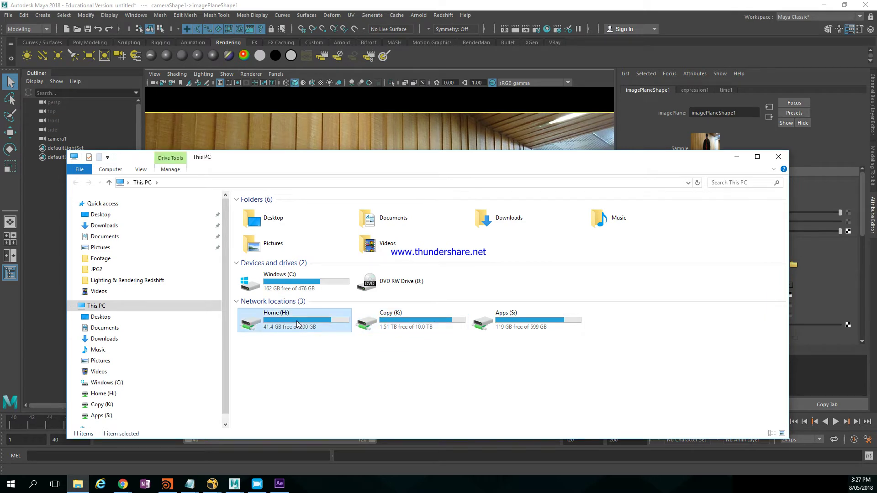
left_click(114, 280)
left_click(432, 182)
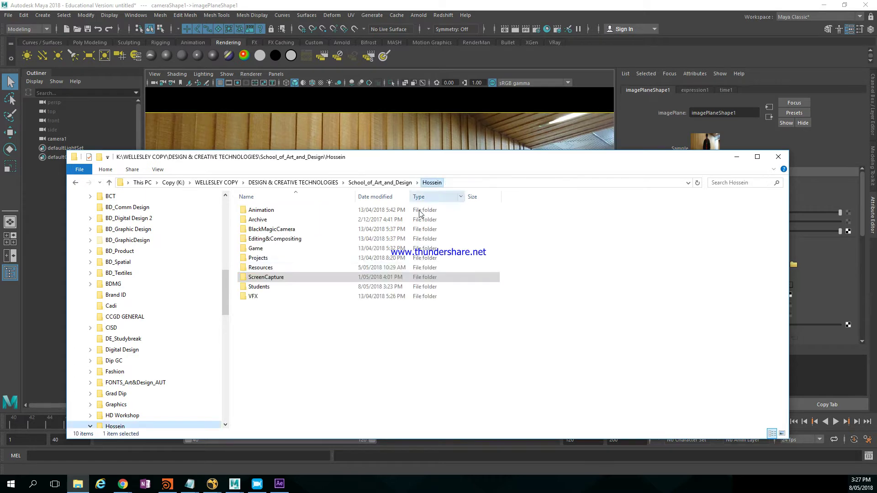
left_click(270, 287)
double_click(270, 287)
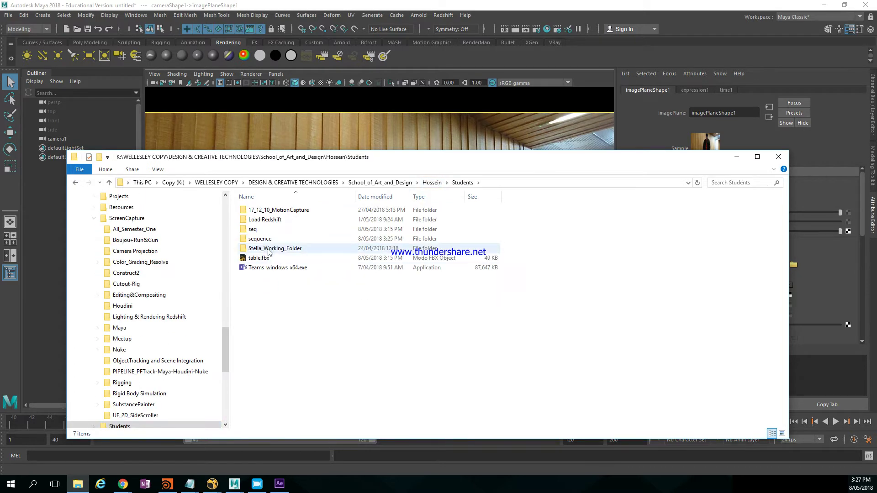
- Import table.fbx from the Students folder into the Maya scene and return to Maya
left_click_drag(258, 259, 56, 204)
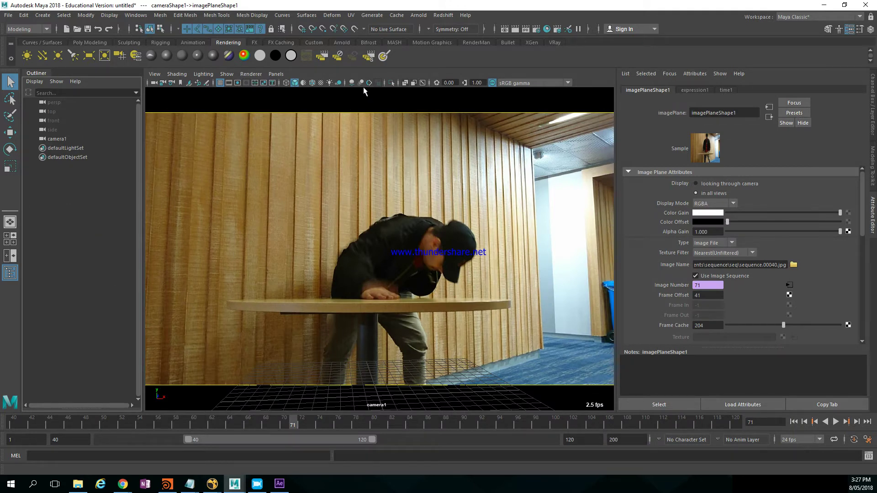
left_click(55, 484)
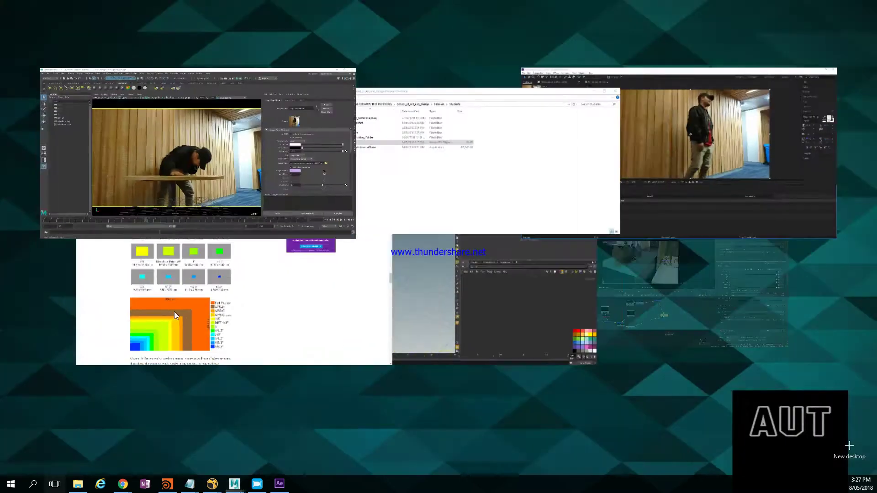
left_click(207, 190)
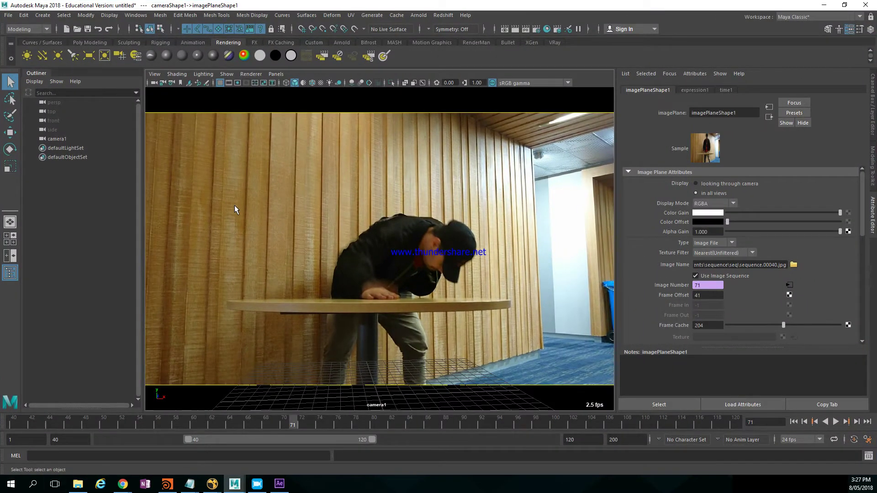
key("alt+Tab")
left_click_drag(259, 258, 343, 133)
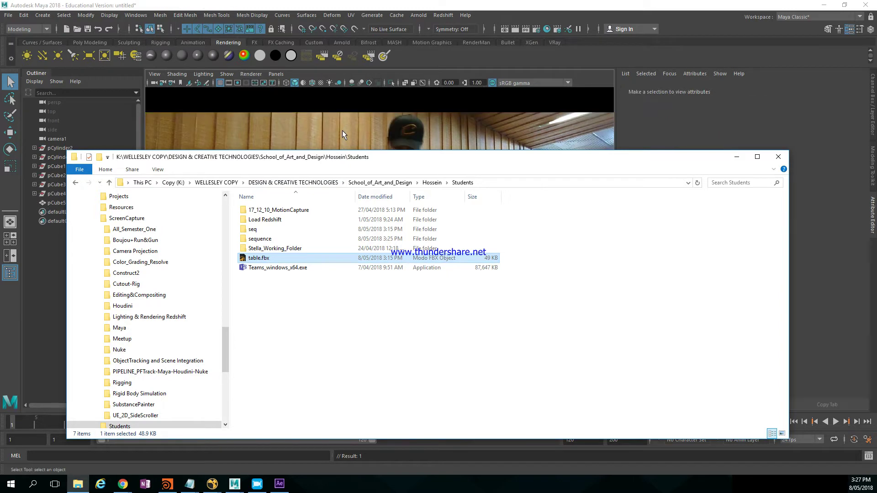
left_click(440, 72)
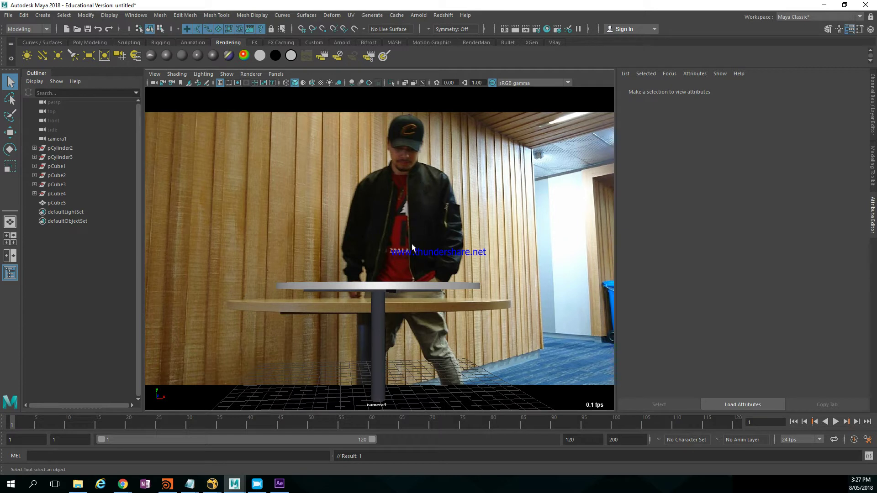
- Dolly, orbit and pan camera1 with the model in wireframe to line up the imported table with the filmed table
left_click(379, 287)
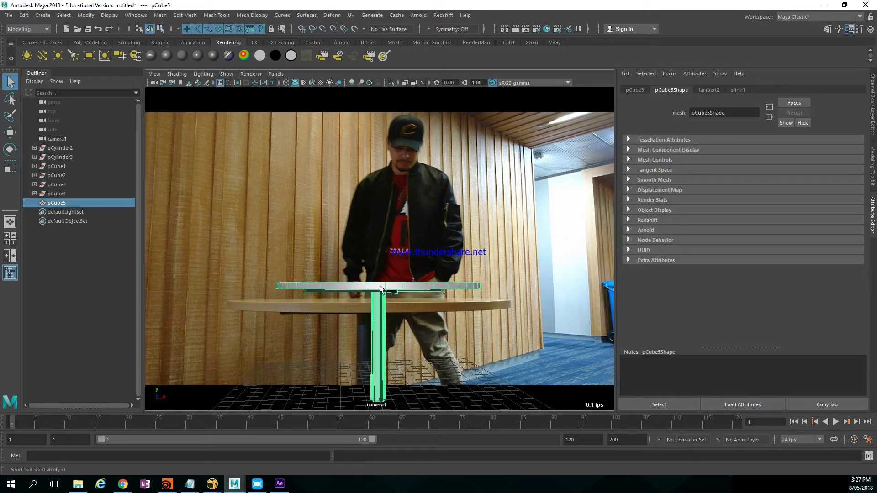
right_click_drag(378, 286, 421, 300, "alt")
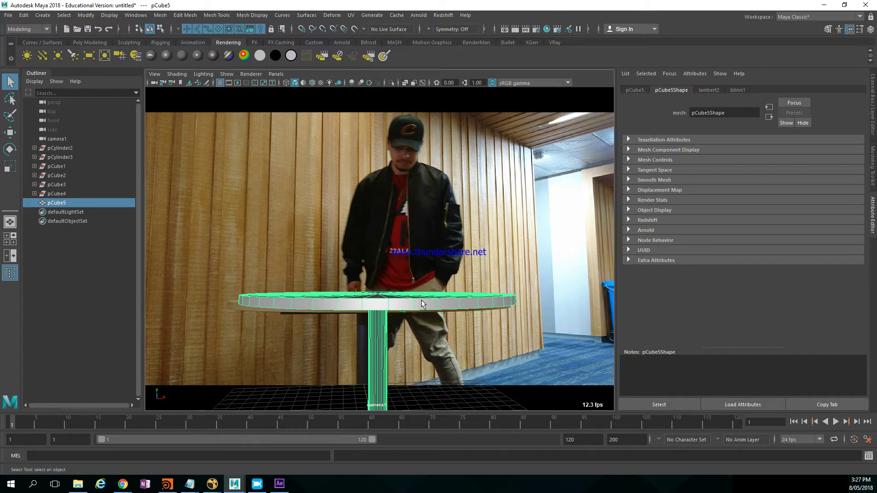
key("4")
left_click_drag(421, 300, 391, 301, "alt")
middle_click_drag(390, 301, 384, 317, "alt")
left_click_drag(384, 317, 381, 314, "alt")
middle_click_drag(380, 312, 380, 304, "alt")
left_click_drag(377, 310, 377, 312, "alt")
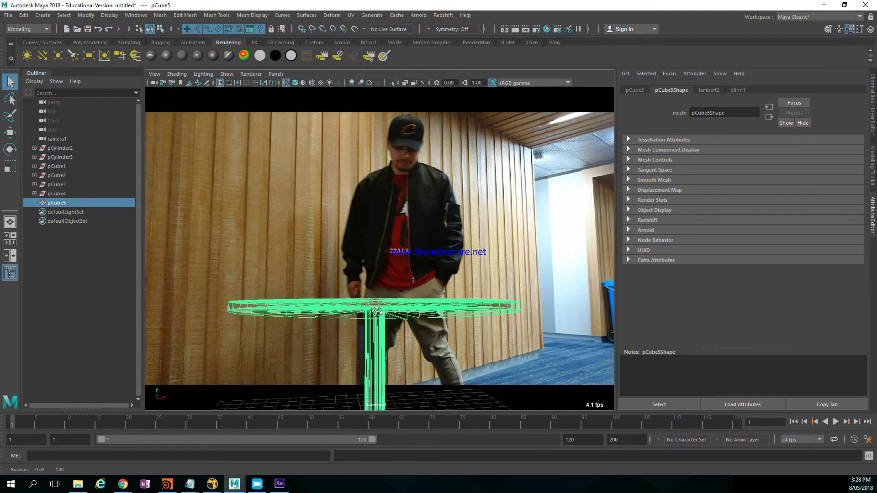
right_click_drag(377, 312, 376, 311, "alt")
left_click_drag(376, 311, 373, 312, "alt")
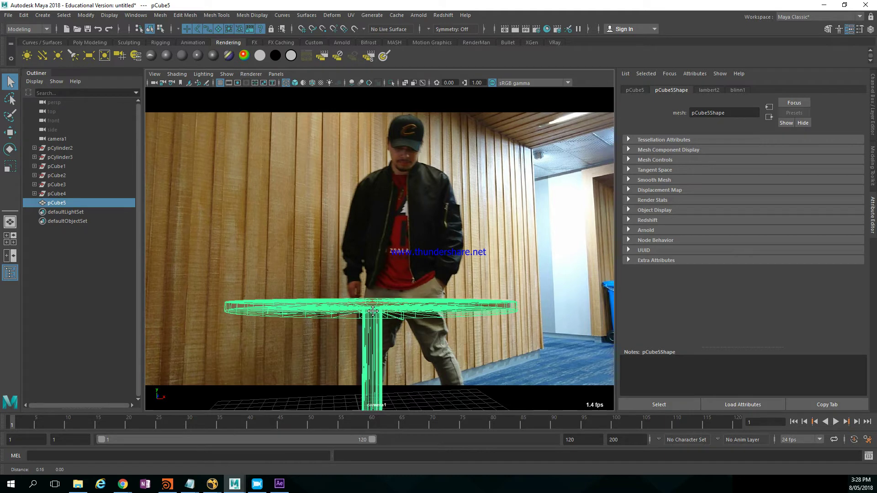
right_click_drag(374, 314, 373, 315, "alt")
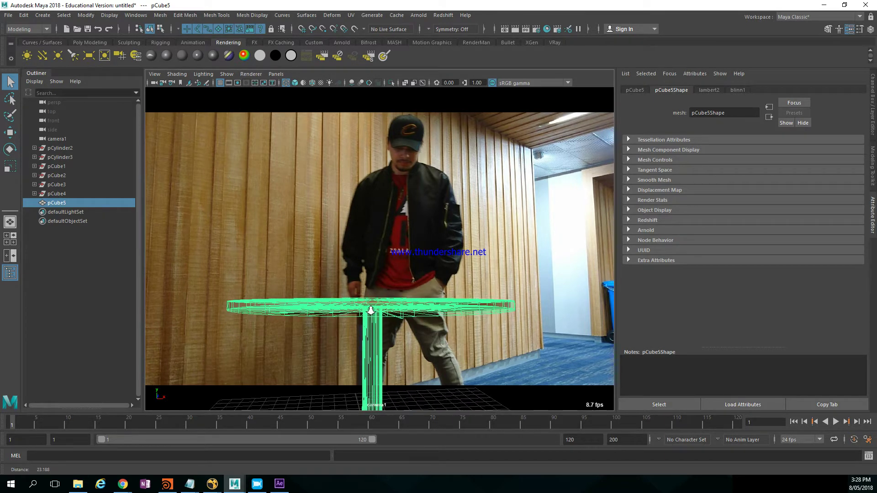
- Return the camera1 view to shaded display and turn on X-ray so the footage shows through the table model
left_click(180, 75)
left_click(183, 74)
key("5")
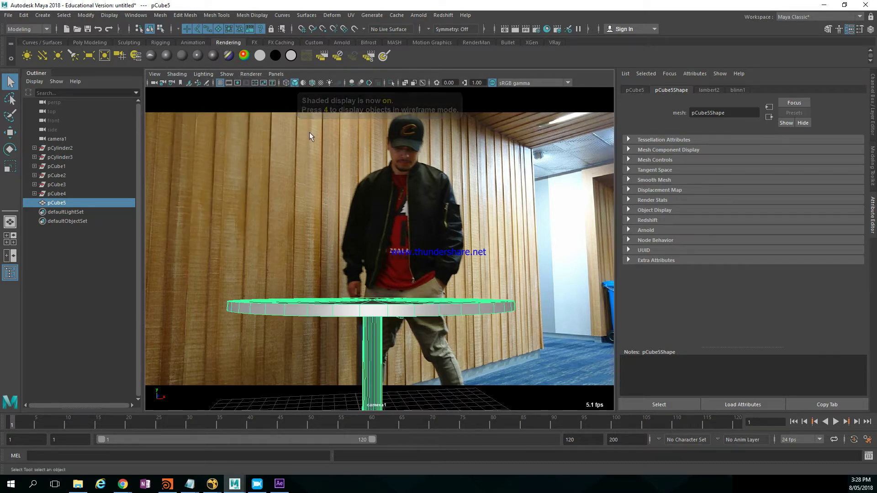
left_click(311, 180)
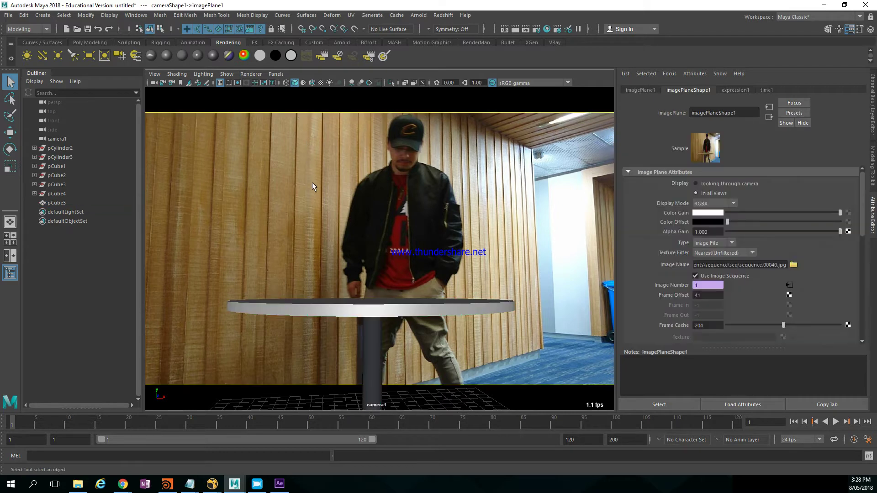
left_click(177, 74)
left_click(193, 166)
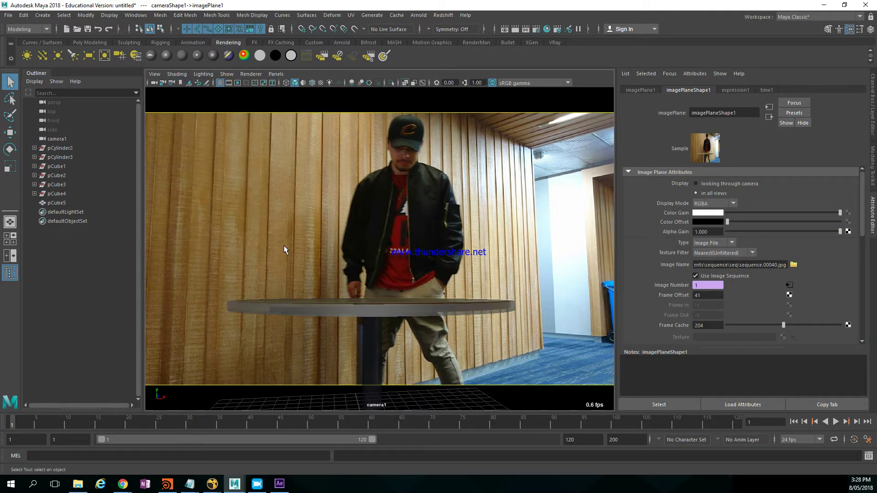
- Fine-tune camera1's distance and framing so the see-through tabletop overlaps the filmed tabletop
right_click_drag(288, 257, 283, 252, "alt")
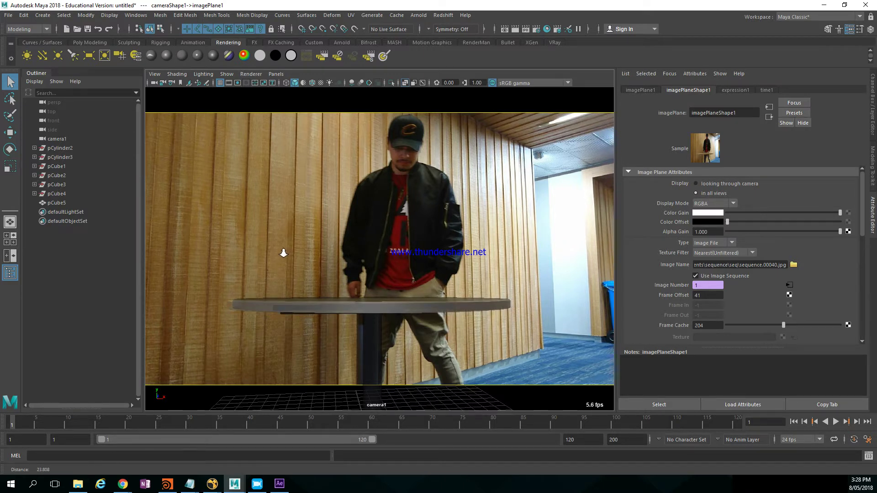
middle_click_drag(283, 252, 280, 254, "alt")
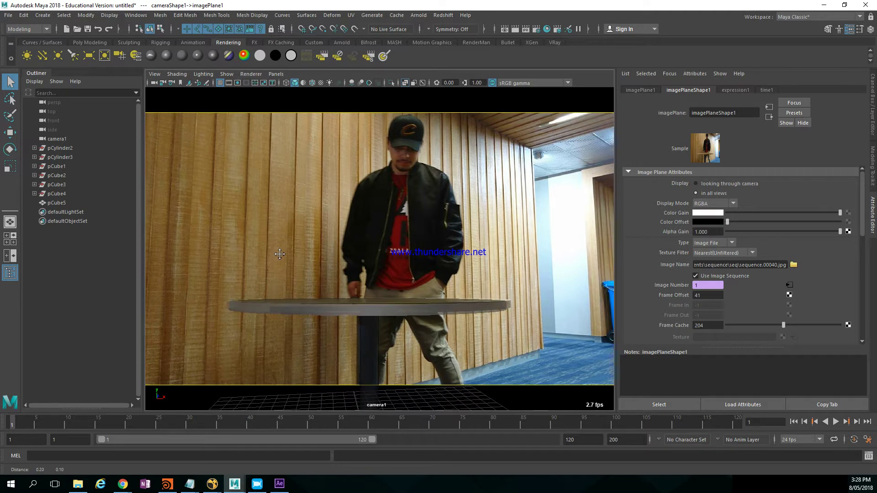
right_click_drag(280, 254, 284, 254, "alt")
middle_click_drag(285, 255, 285, 255, "alt")
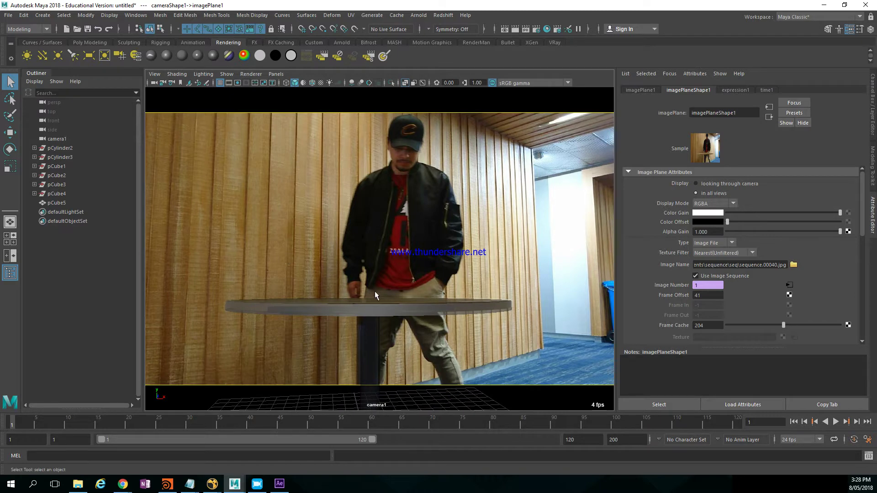
- Put the table mesh in edge selection mode and view the underside of its tabletop in the perspective view
left_click(442, 312)
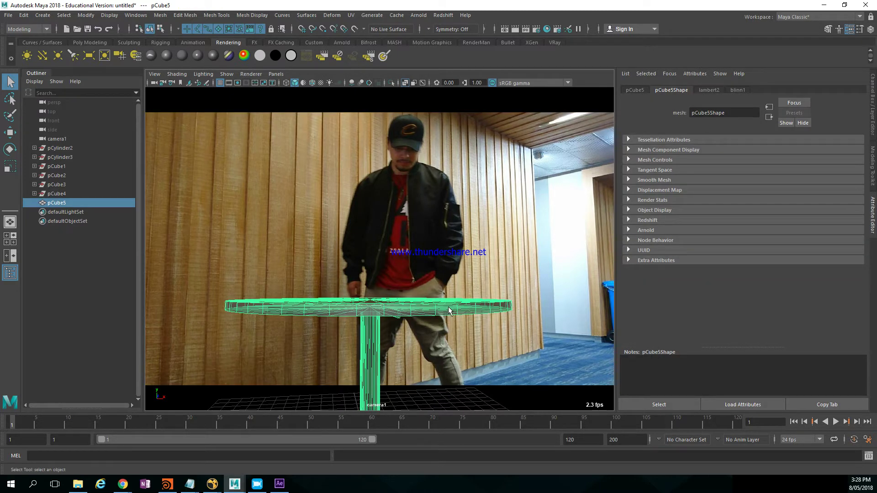
right_click_drag(448, 306, 447, 255)
key("space")
left_click_drag(446, 285, 441, 243)
middle_click_drag(385, 247, 391, 353, "alt")
left_click_drag(374, 338, 348, 276, "alt")
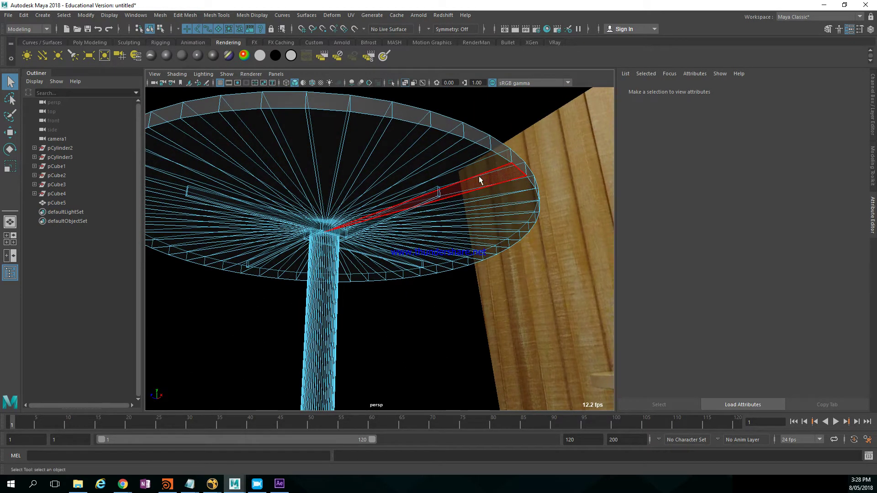
left_click_drag(479, 180, 508, 163, "alt")
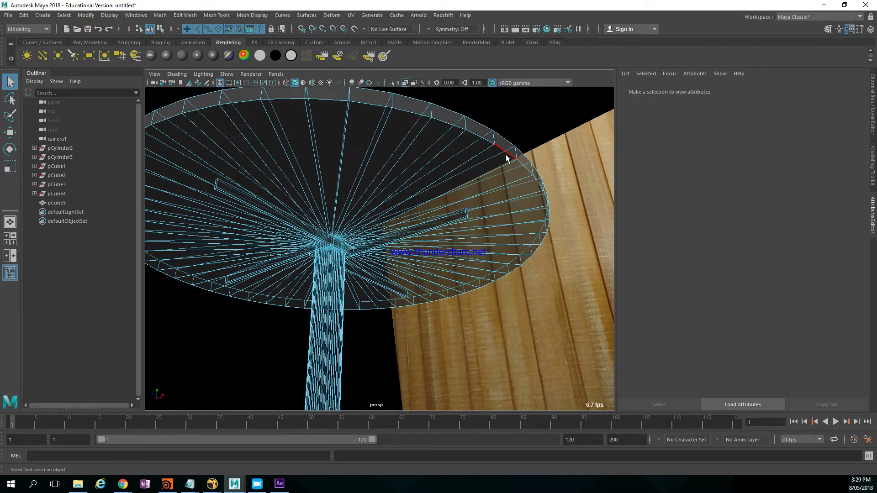
- Select the edge loops around the tabletop's rim and convert the selection to faces
left_click(509, 156)
right_click_drag(509, 153, 392, 146, "alt")
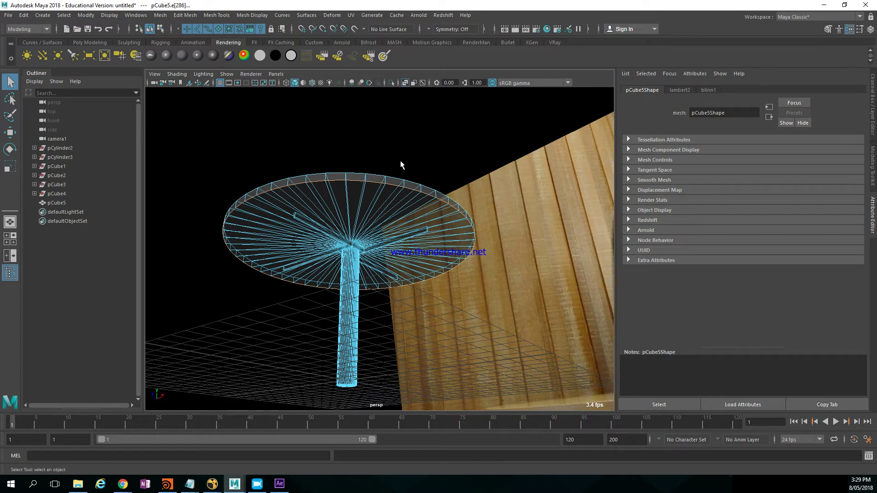
double_click(426, 178)
mouse_move(394, 169)
left_mouse_down("alt")
mouse_move(397, 194)
mouse_move(398, 170)
left_mouse_up("alt")
right_click_drag(403, 146, 404, 198, "ctrl")
left_click_drag(404, 201, 448, 224, "alt")
key("space")
left_click_drag(233, 122, 405, 211)
key("space")
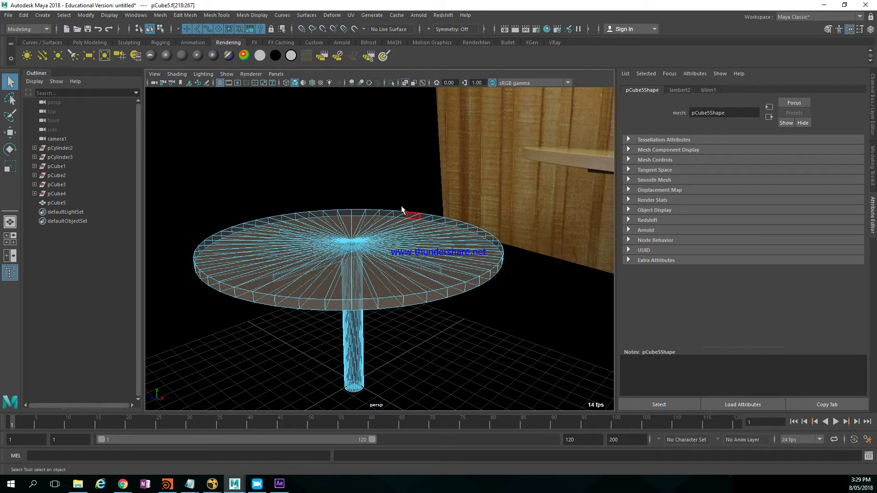
- Look through camera1, raise the selected tabletop faces slightly to match the filmed tabletop, and return to object mode
left_click(277, 74)
mouse_move(292, 82)
left_click(379, 91)
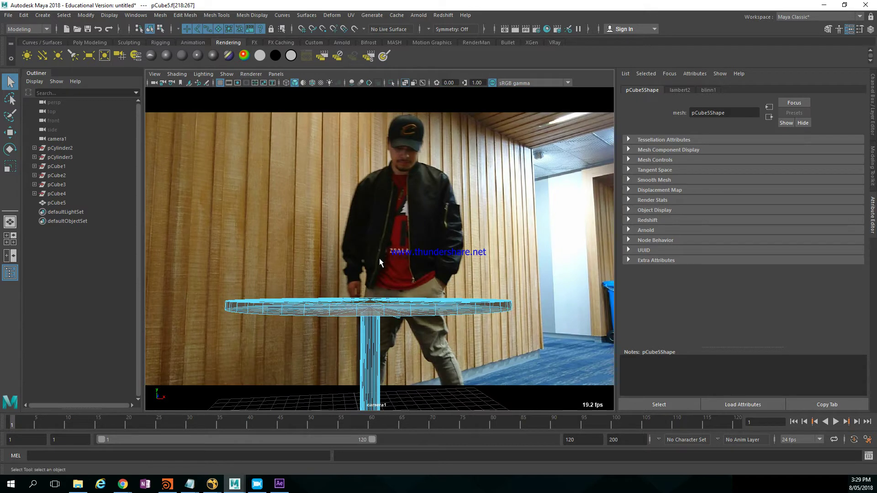
key("w")
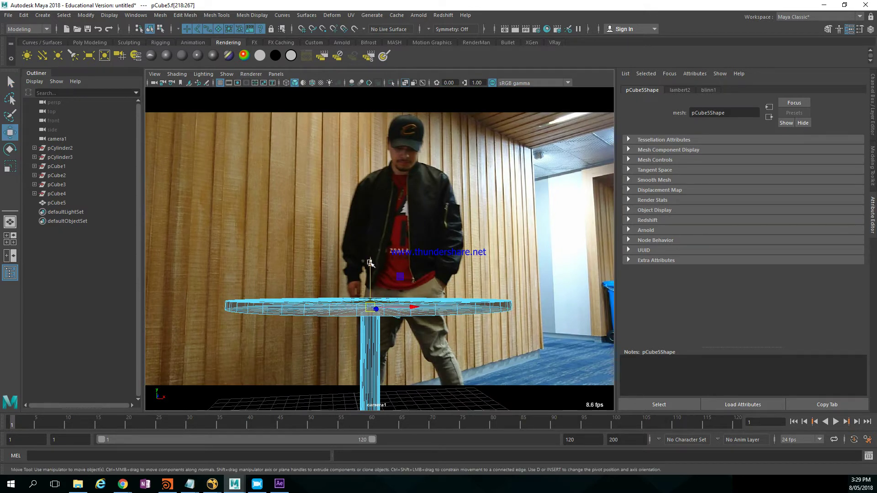
left_click_drag(370, 263, 372, 262)
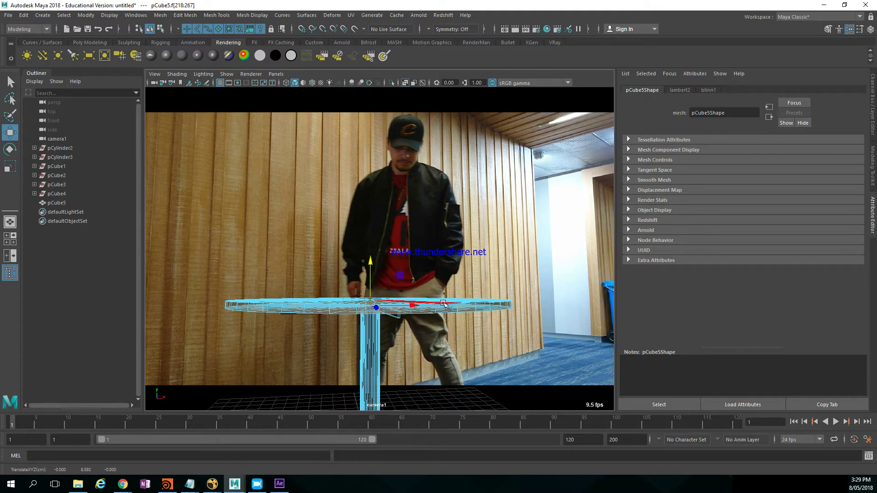
key("F8")
left_click(506, 274)
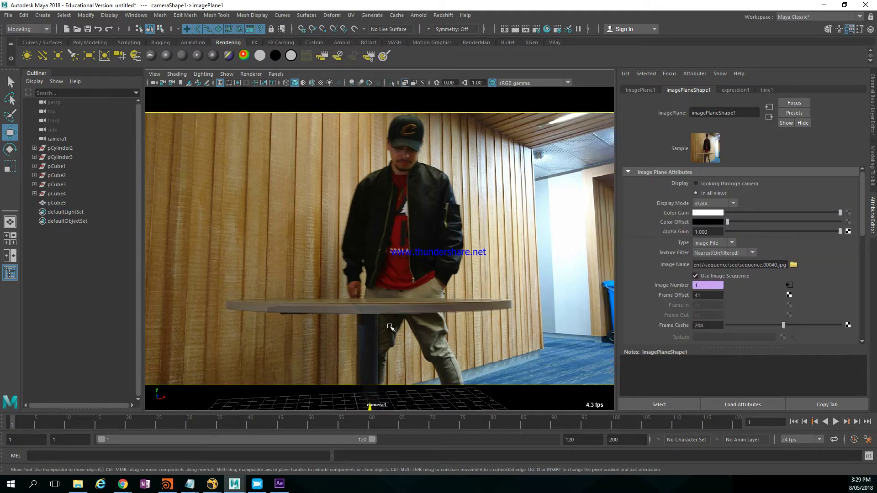
- Select the faces of the table's central leg and shift them slightly along X onto the filmed leg
left_click(374, 334)
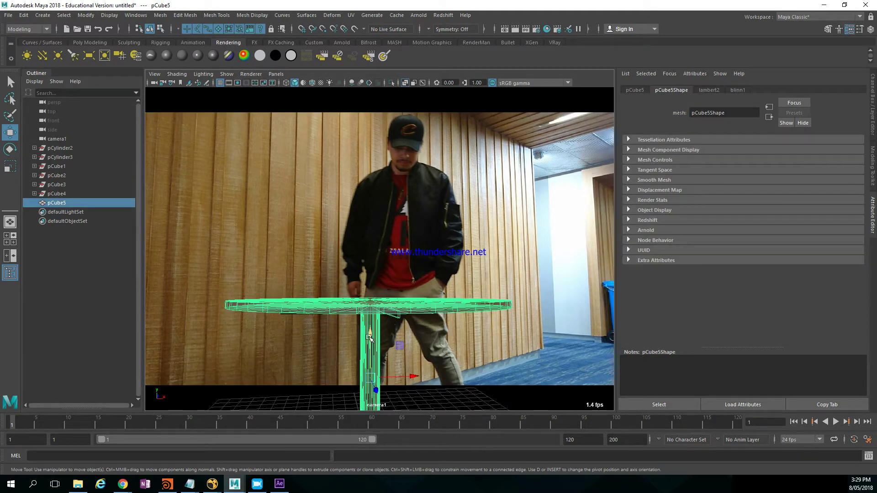
key("F11")
right_click(374, 336)
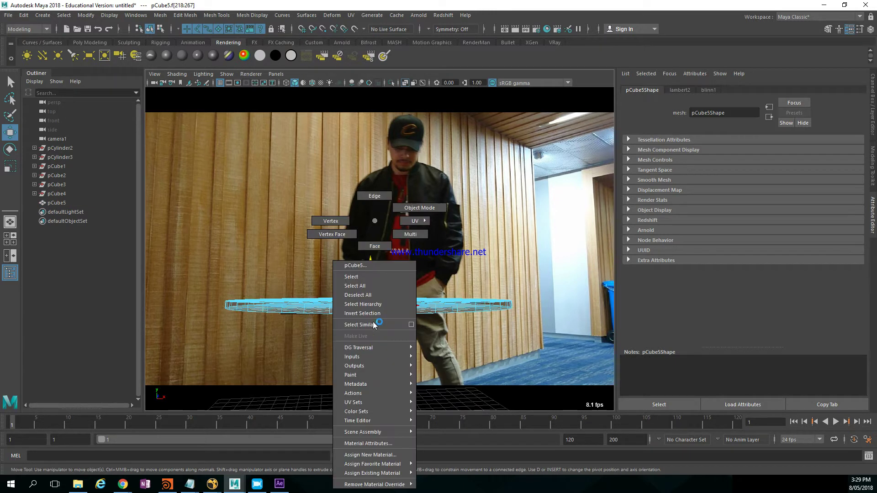
right_click_drag(373, 322, 375, 248)
double_click(375, 355)
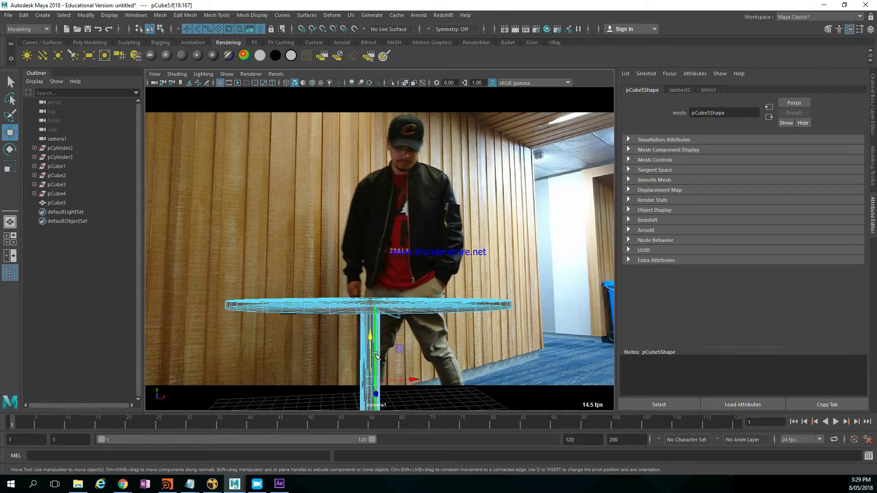
left_click_drag(410, 380, 407, 381)
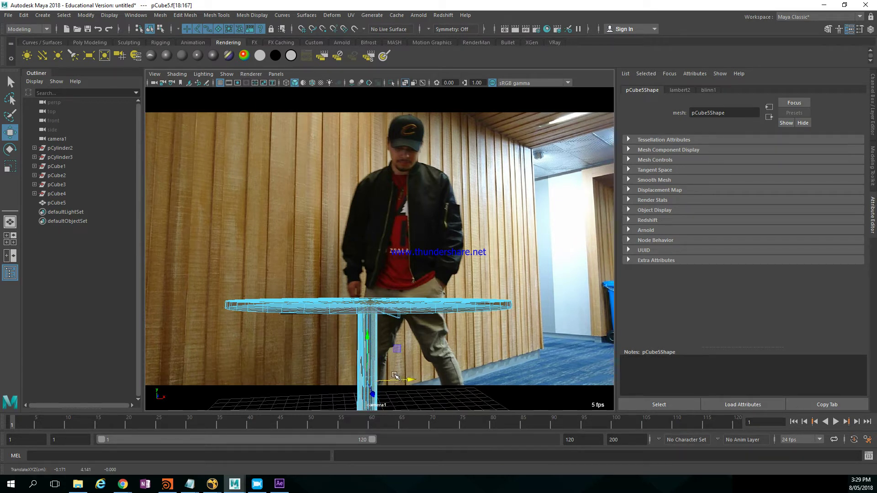
- Scale the leg faces in X and Z to match the filmed leg's thickness, and return to object mode
key("r")
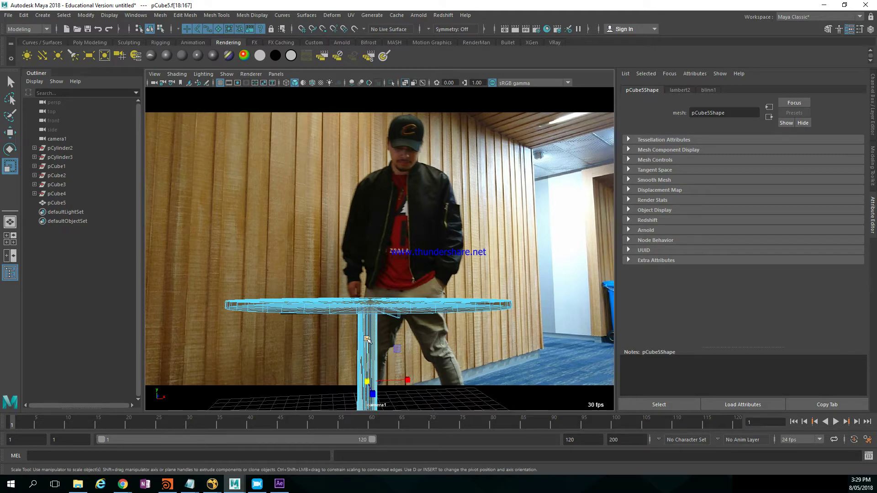
left_click_drag(367, 339, 369, 336, "ctrl")
key("F8")
left_click(481, 345)
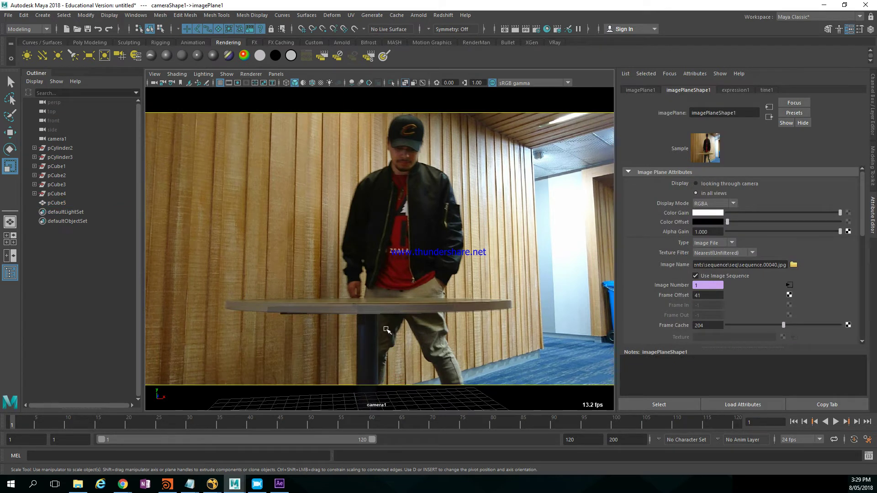
- Rotate the table model about -72 degrees around Y so its underside support bars line up with the filmed table
left_click(283, 315)
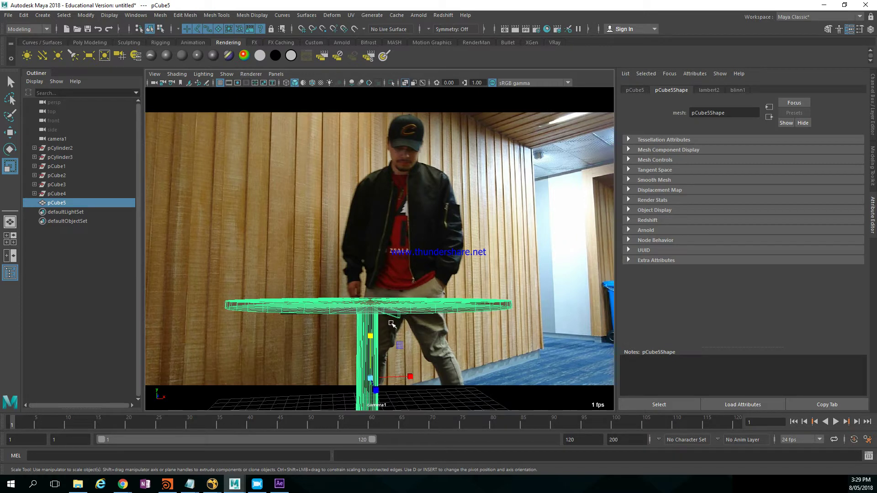
key("e")
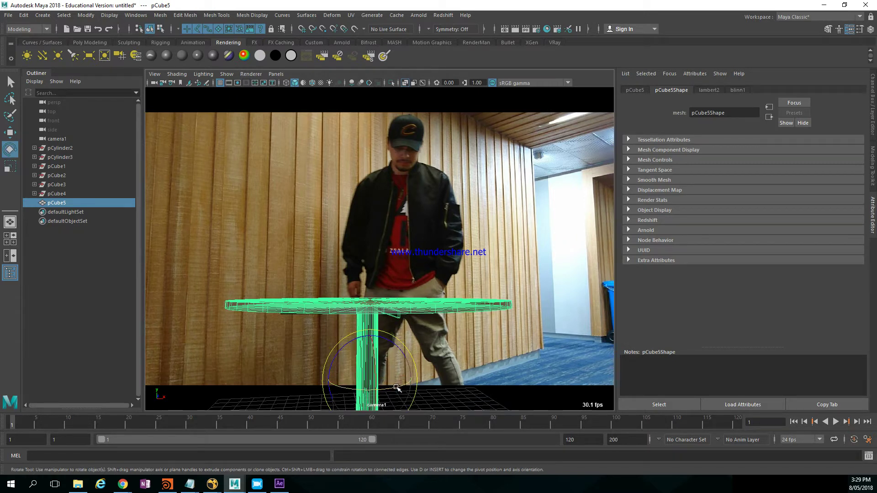
left_click_drag(396, 387, 345, 392)
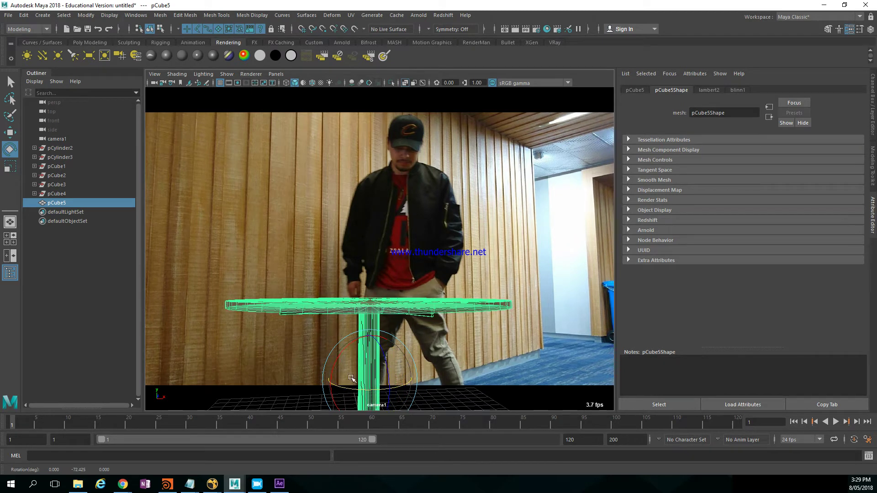
left_click(451, 337)
left_click(369, 345)
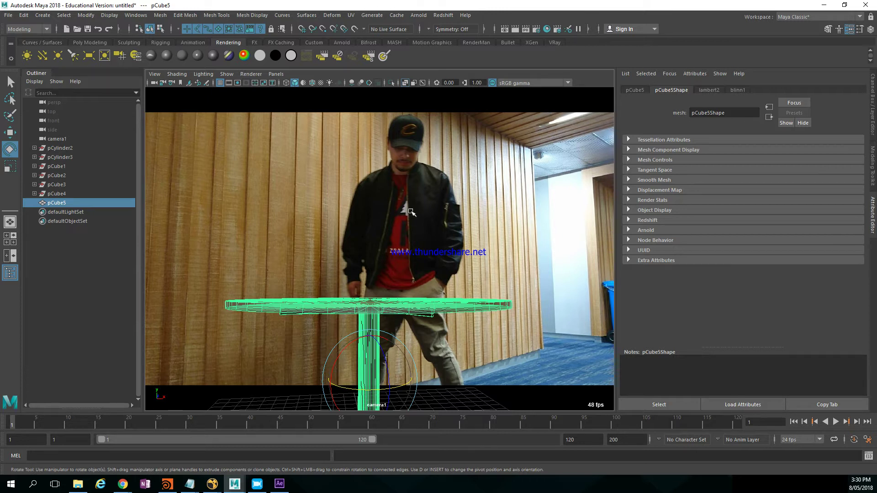
- In the perspective view, switch the table model to face selection and select all the tabletop's faces
key("space")
left_click_drag(417, 287, 345, 210)
right_click_drag(345, 210, 432, 259, "alt")
middle_click_drag(432, 259, 446, 309, "alt")
left_click_drag(447, 309, 398, 311, "alt")
right_click_drag(397, 311, 264, 266, "alt")
left_click_drag(340, 283, 333, 266, "alt")
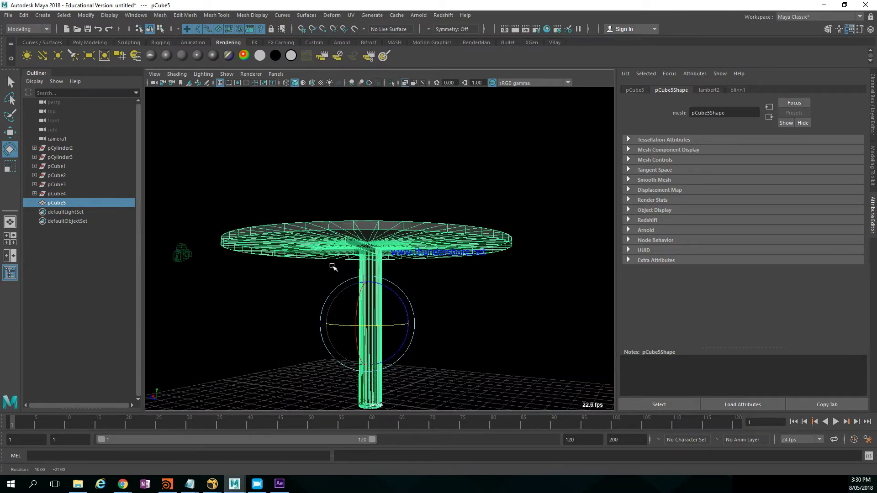
right_click_drag(333, 267, 436, 298, "alt")
mouse_move(387, 280)
left_mouse_down("alt")
mouse_move(378, 328)
mouse_move(420, 336)
mouse_move(423, 303)
mouse_move(388, 282)
mouse_move(389, 265)
left_mouse_up("alt")
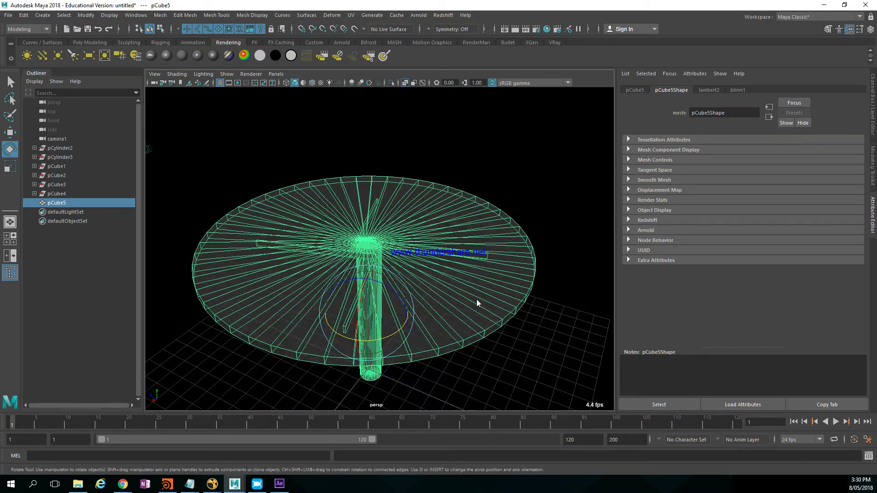
right_click_drag(477, 301, 476, 320)
double_click(465, 291)
mouse_move(464, 278)
right_mouse_down("shift")
mouse_move(465, 291)
mouse_move(465, 277)
right_mouse_up("shift")
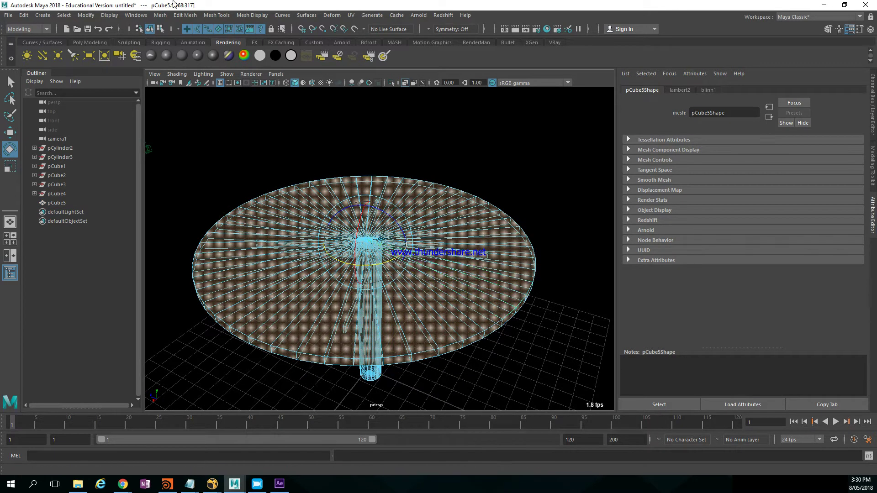
- Open the Add Divisions options for the selected tabletop faces
left_click(28, 33)
left_click(30, 37)
left_click(161, 15)
mouse_move(185, 15)
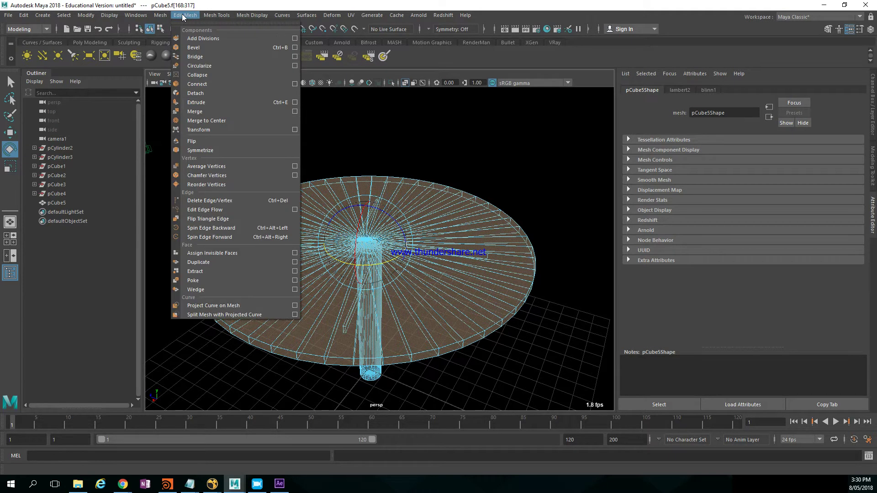
left_click(296, 39)
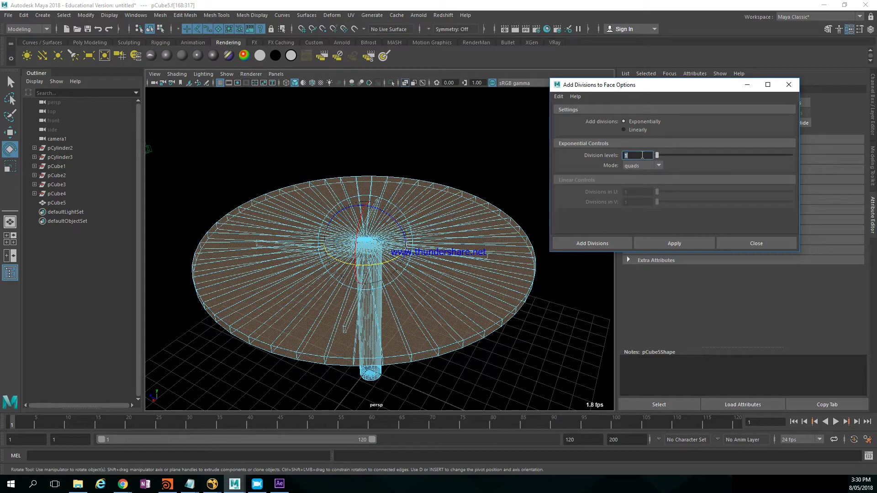
- Try Add Divisions on the tabletop faces with division levels of 2 and 1, undoing each trial
left_click(691, 242)
left_click_drag(502, 322, 478, 293, "alt")
key("ctrl+z")
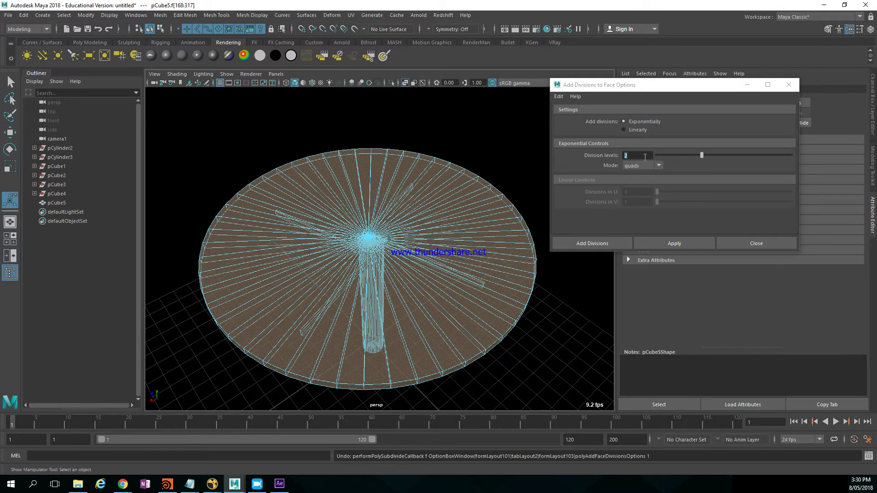
left_click(645, 158)
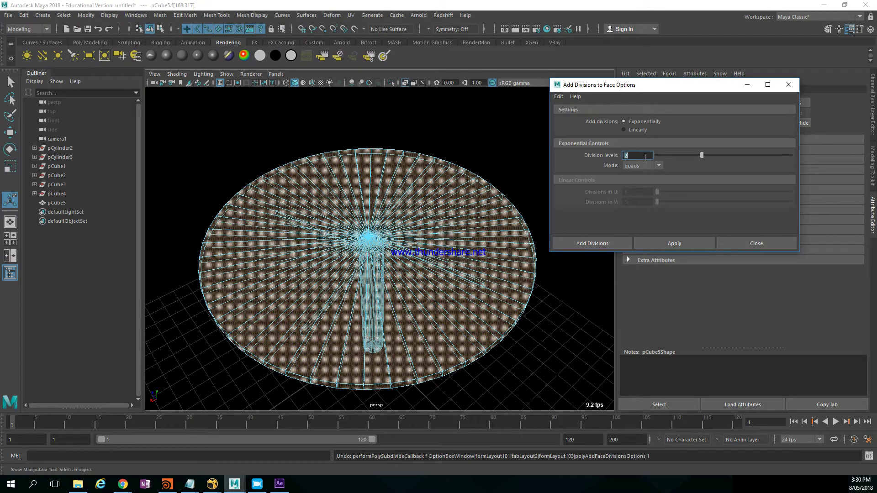
left_click(674, 243)
mouse_move(384, 278)
left_mouse_down("alt")
mouse_move(379, 241)
mouse_move(382, 274)
left_mouse_up("alt")
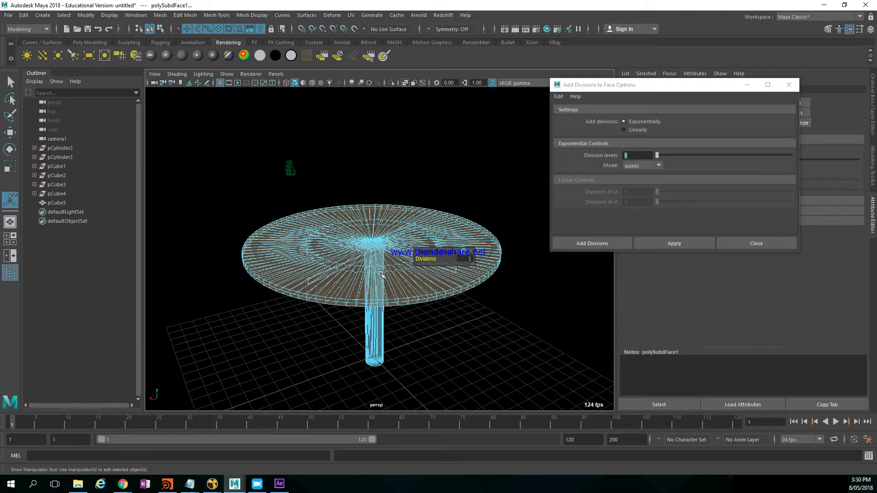
key("ctrl+z")
- Add divisions to the tabletop faces exponentially in quads mode with 2 division levels
left_click(637, 155)
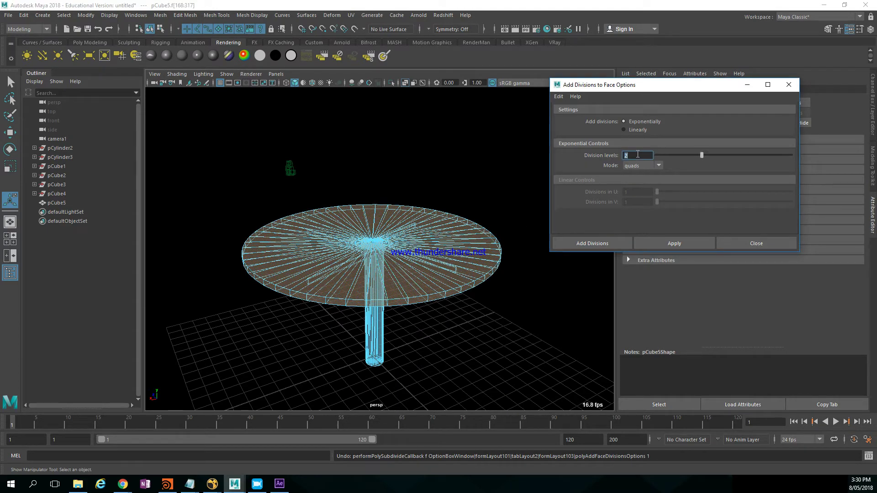
left_click(662, 241)
left_click_drag(359, 333, 351, 304, "alt")
scroll(353, 324, "up", 4)
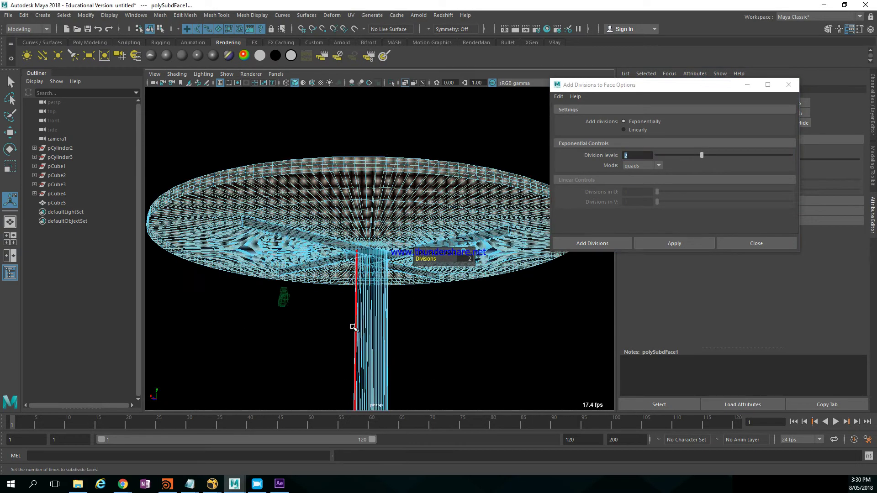
key("ctrl+z")
- Try Add Divisions on the central leg's faces with 2 division levels
middle_click_drag(422, 339, 423, 276, "alt")
right_click_drag(423, 276, 377, 297, "alt")
mouse_move(378, 297)
left_mouse_down("alt")
mouse_move(428, 284)
mouse_move(382, 303)
left_mouse_up("alt")
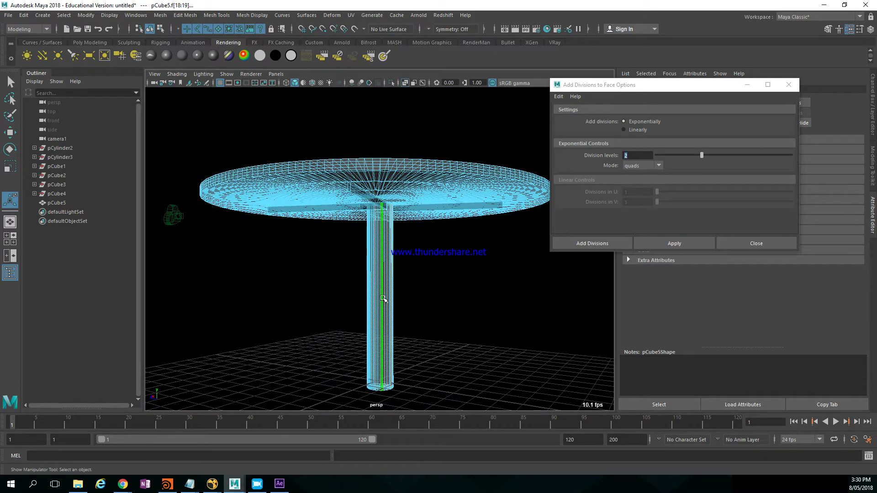
right_click_drag(359, 300, 415, 310, "alt")
left_click(706, 245)
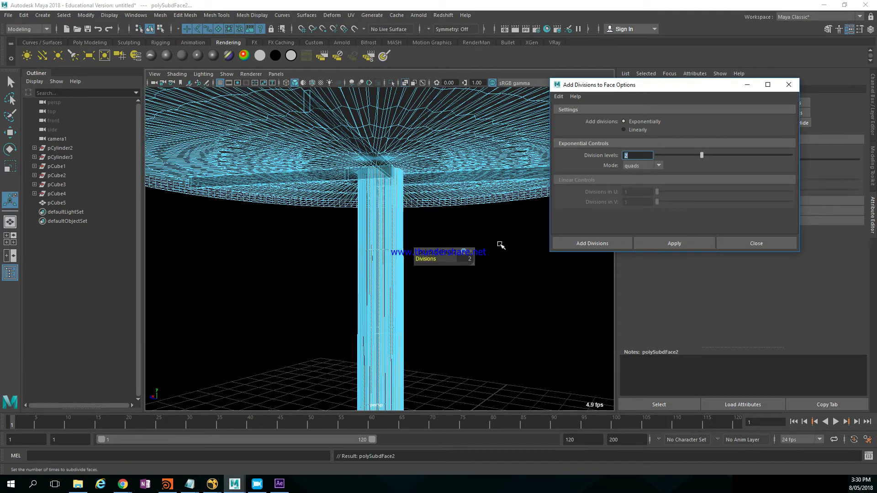
- Display the perspective view smooth shaded with X-Ray turned off and examine the divided leg up close
mouse_move(501, 245)
left_mouse_down("alt")
mouse_move(325, 313)
mouse_move(366, 326)
mouse_move(283, 298)
left_mouse_up("alt")
key("5")
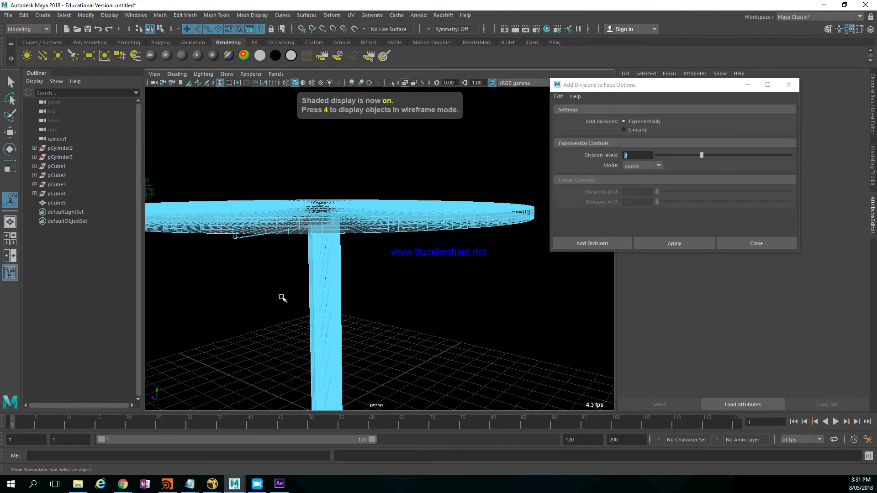
left_click(178, 74)
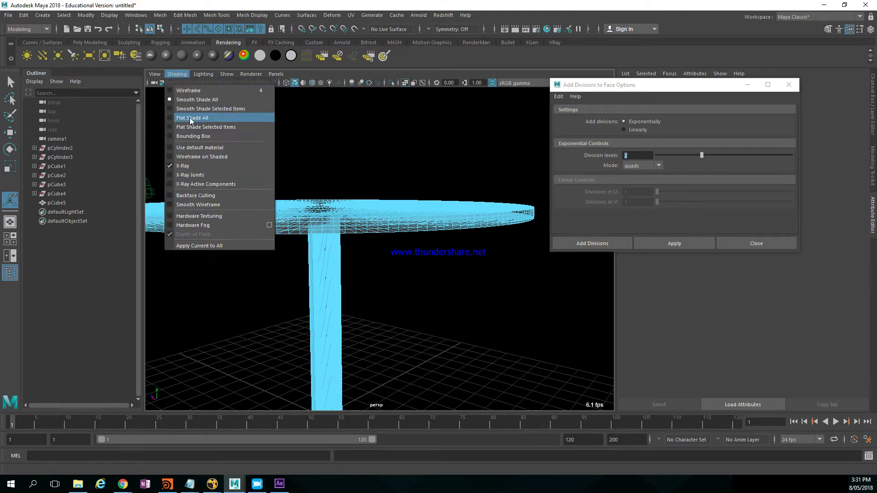
left_click(197, 169)
left_click_drag(347, 268, 372, 270, "alt")
scroll(372, 270, "up", 5)
middle_click_drag(290, 277, 344, 266, "alt")
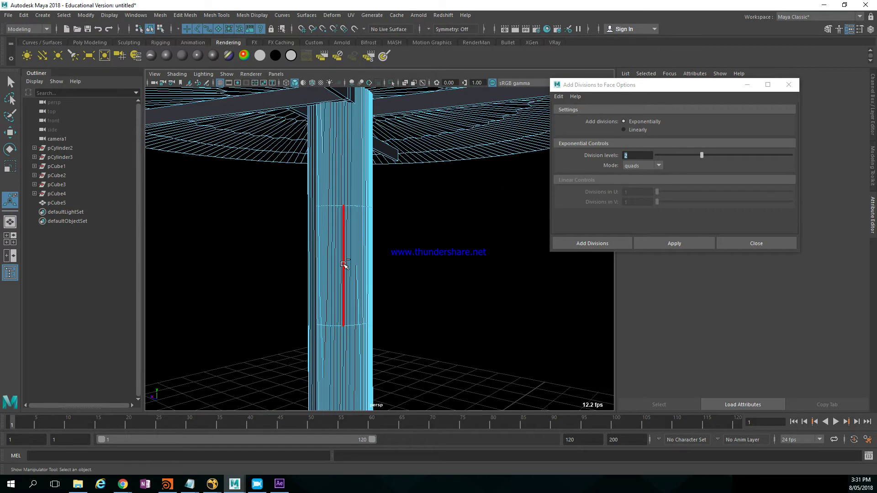
- Undo the divisions added to the central leg's faces
key("ctrl+z")
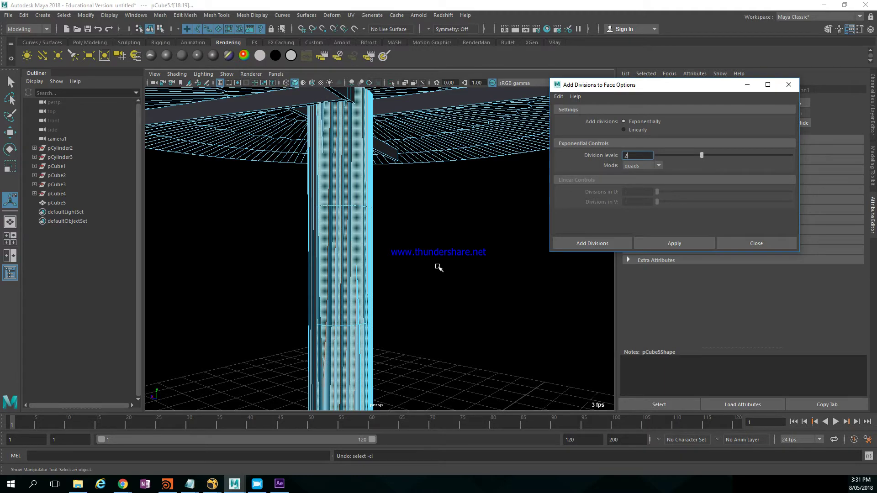
middle_click_drag(423, 267, 423, 237, "alt")
scroll(423, 238, "down", 3)
key("g")
mouse_move(361, 266)
middle_mouse_down("alt")
mouse_move(377, 259)
mouse_move(361, 276)
middle_mouse_up("alt")
key("ctrl+z")
right_click_drag(393, 263, 333, 248, "alt")
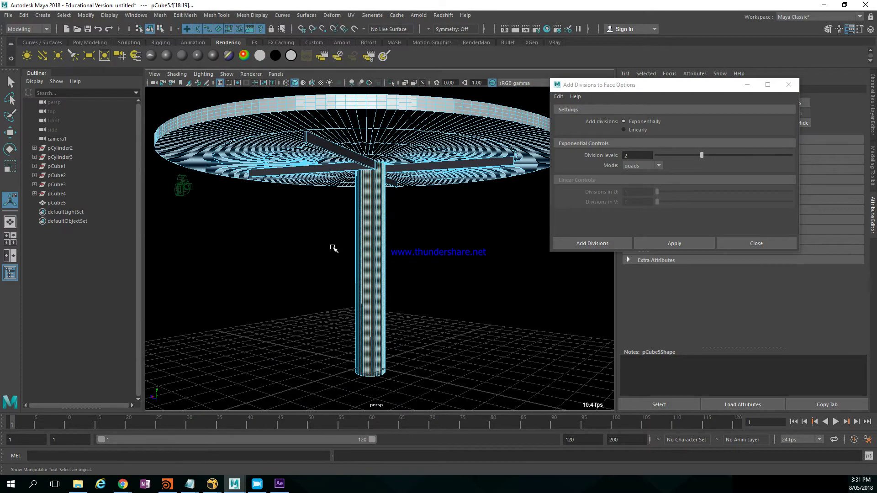
- Return the table model to object mode and start the Insert Edge Loop tool
right_click_drag(369, 221, 410, 208)
right_click(377, 245, "shift")
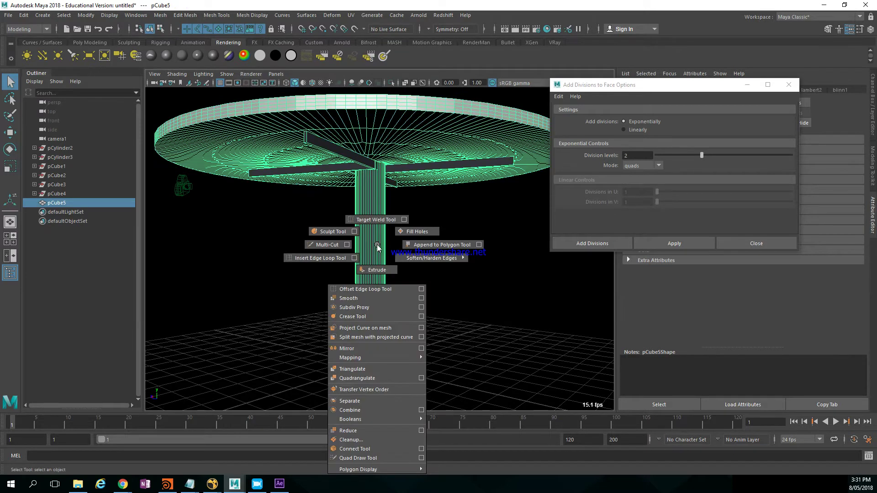
left_click(320, 257)
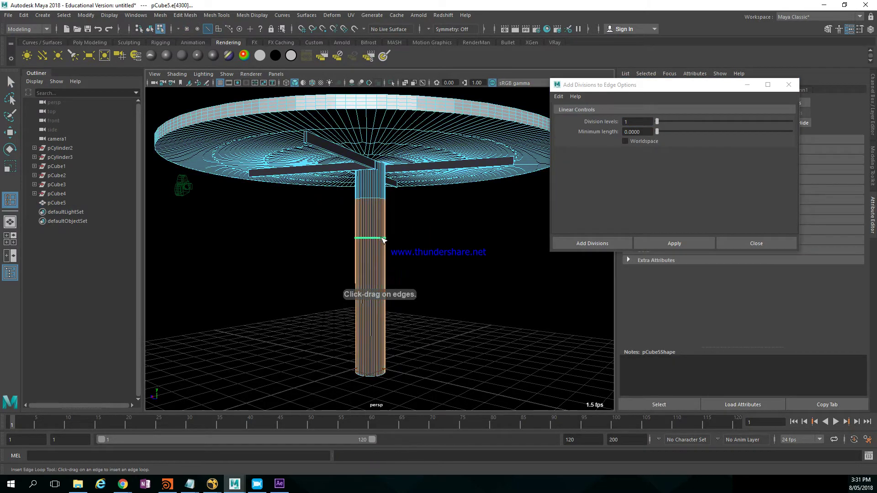
- Try inserting single edge loops around the central leg, undoing them again
left_click(383, 239)
left_click_drag(383, 262, 384, 270)
key("ctrl+z")
key("ctrl+z")
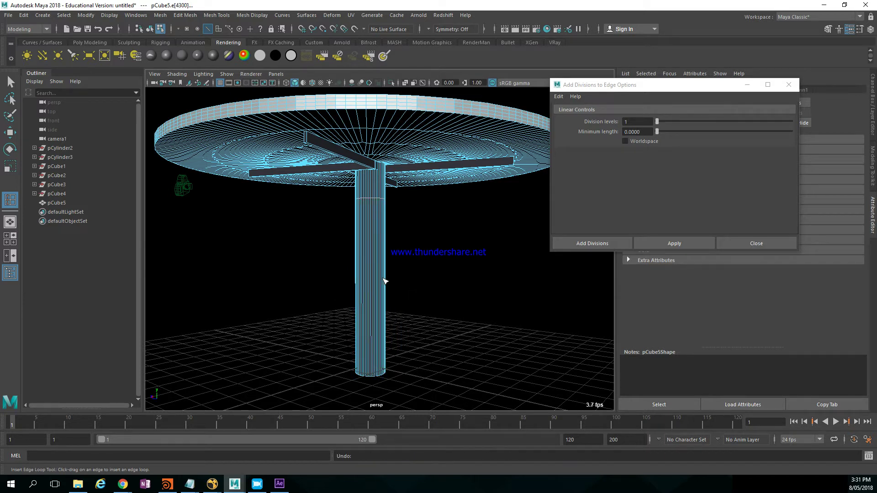
key("ctrl+z")
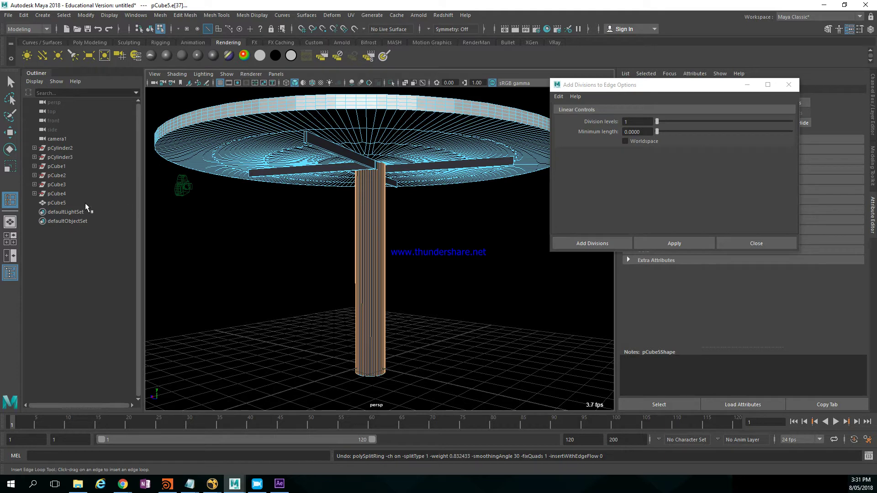
- Insert 6 evenly spaced edge loops around the central leg using the Multiple edge loops setting, and return to object mode
double_click(13, 200)
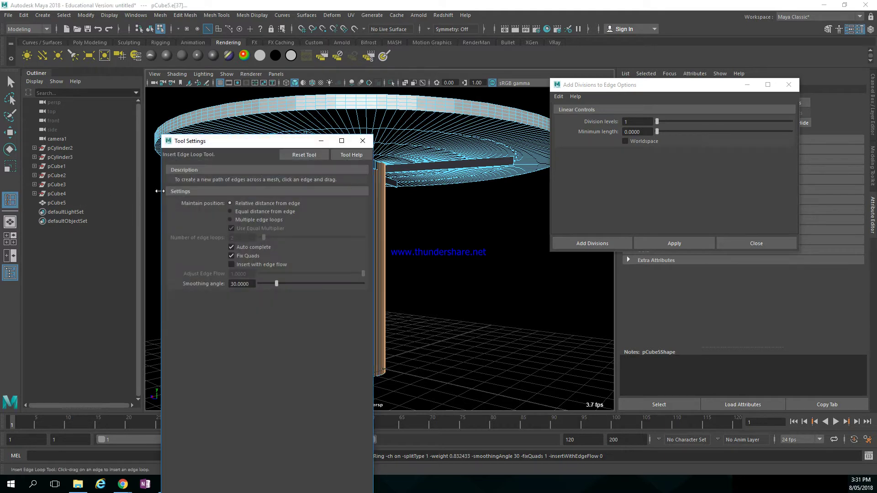
left_click(242, 220)
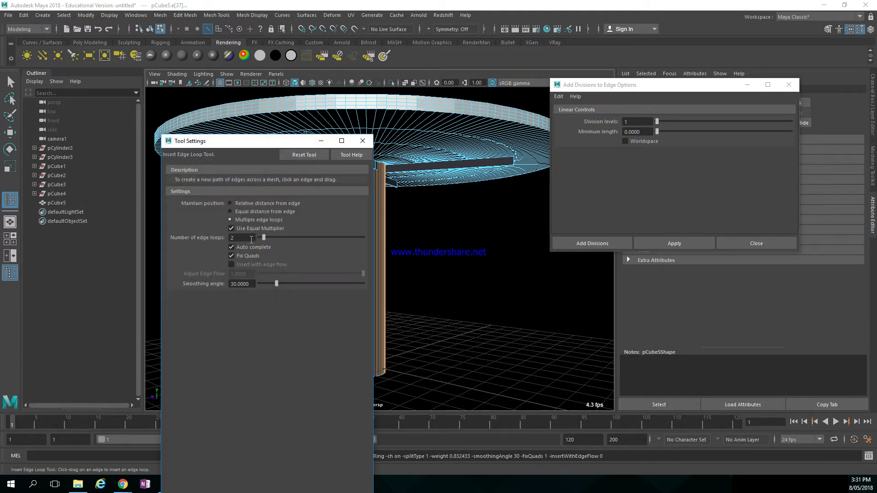
double_click(251, 239)
type("8")
key("Return")
left_click_drag(267, 144, 553, 140)
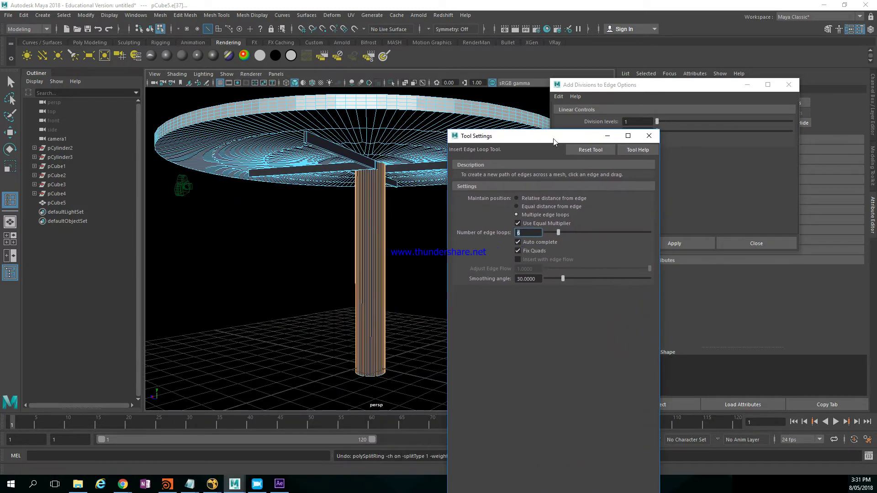
left_click(386, 243)
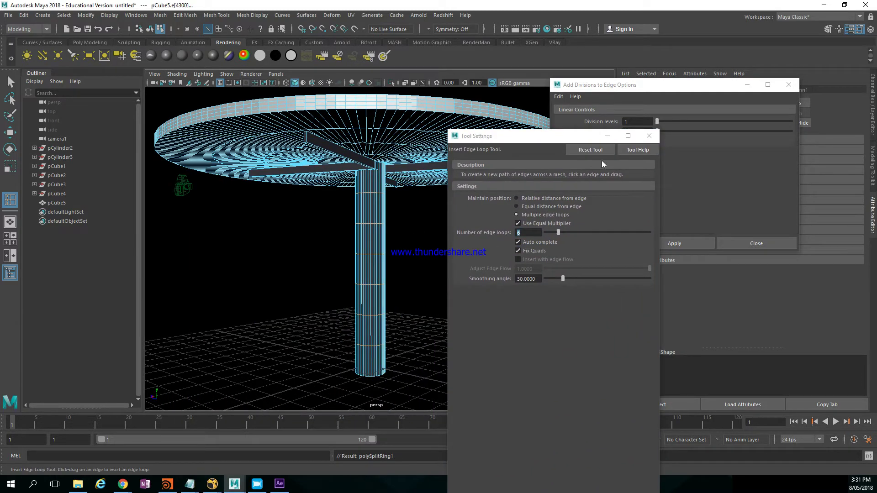
left_click(648, 136)
left_click_drag(498, 235, 432, 225, "alt")
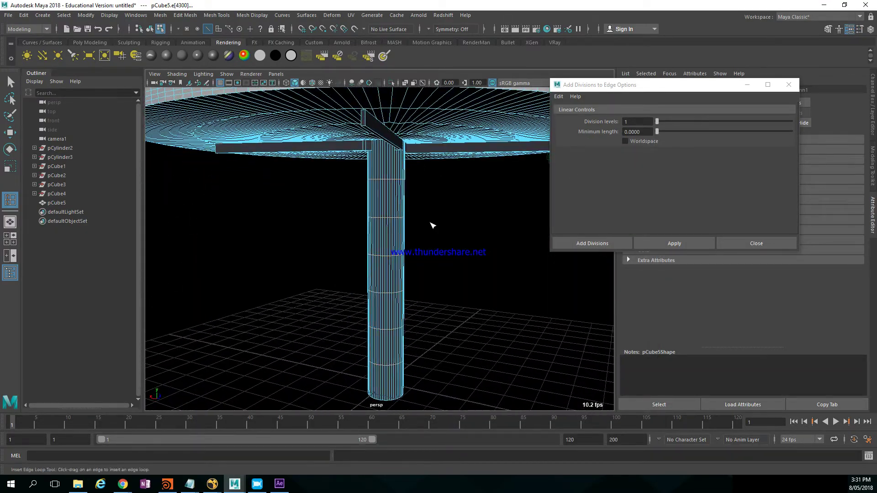
key("q")
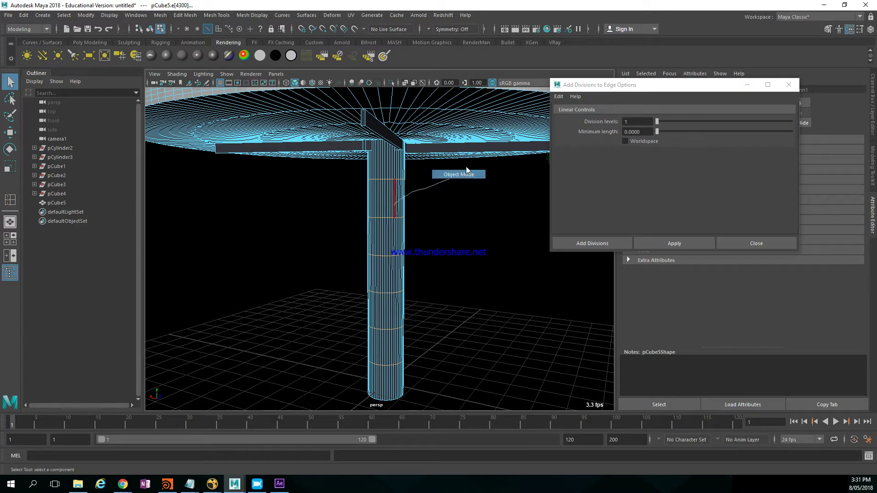
key("F8")
- Select the faces of all four support bars under the tabletop and add divisions exponentially at level 1 in quads mode
left_click_drag(445, 152, 444, 148, "alt")
right_click_drag(445, 148, 445, 167)
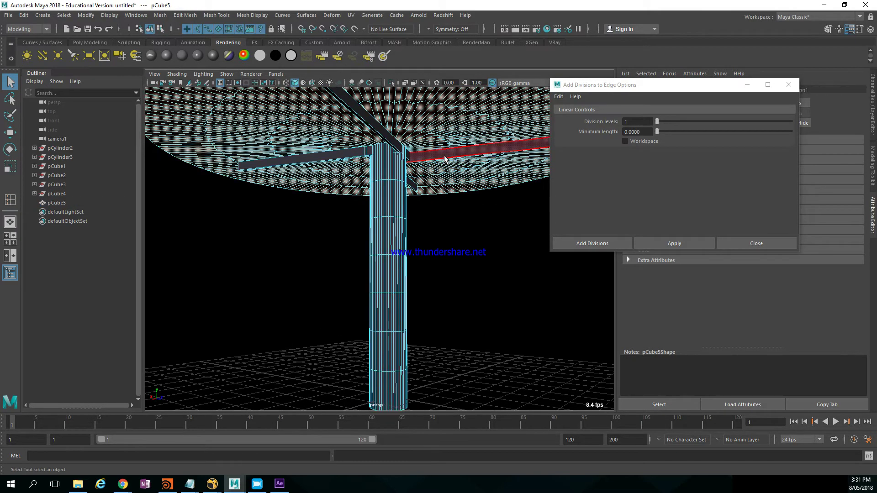
double_click(444, 155)
double_click(391, 137, "shift")
double_click(347, 154, "shift")
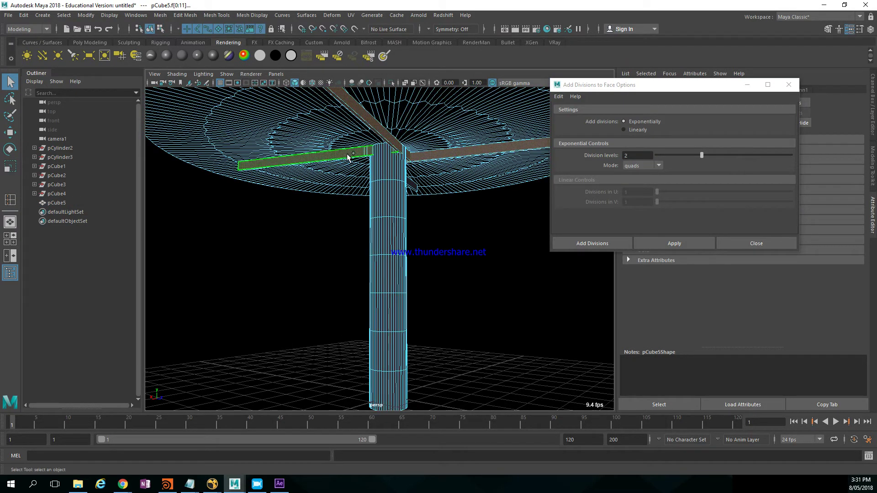
left_click_drag(375, 168, 360, 159, "alt")
left_click(435, 201, "shift")
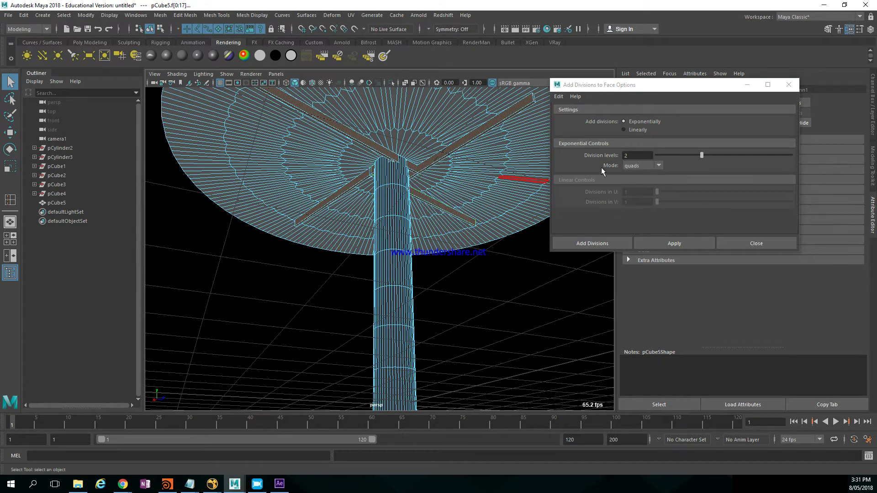
left_click(634, 155)
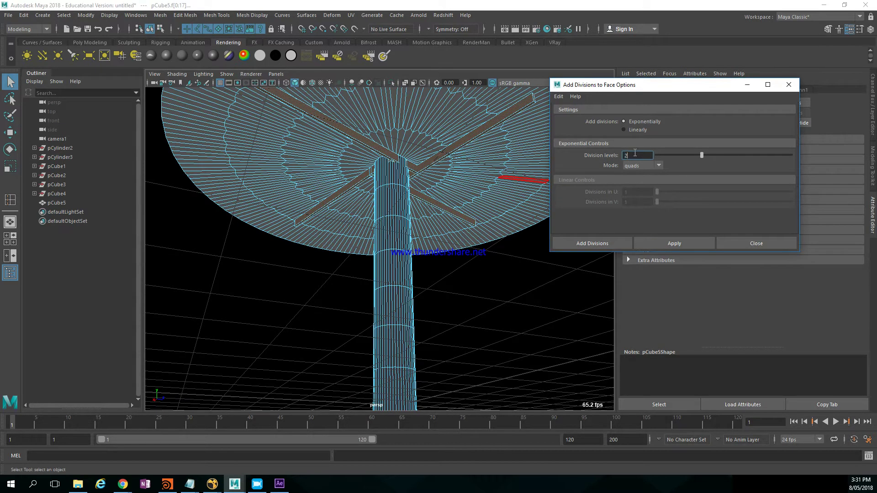
left_click(661, 242)
left_click_drag(405, 233, 405, 280, "alt")
right_click_drag(405, 279, 300, 210, "alt")
left_click_drag(304, 219, 315, 239, "alt")
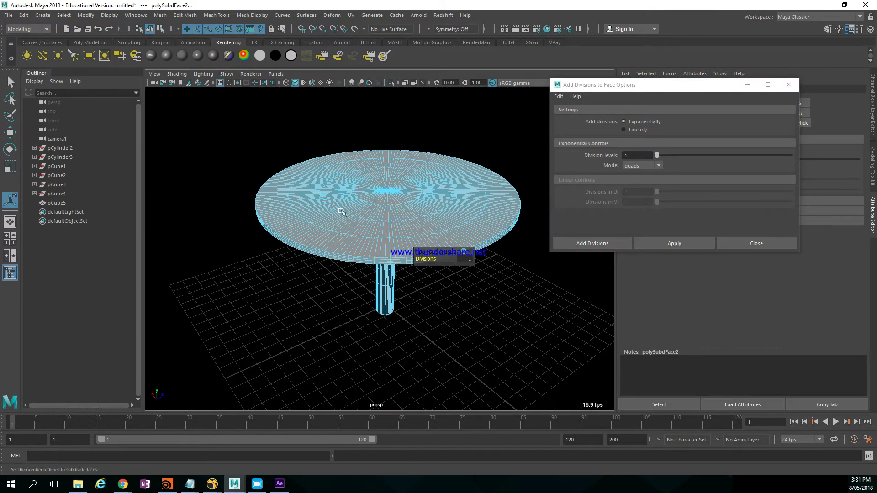
- Return the table mesh to object mode, close the division options and delete the mesh's construction history
right_click_drag(341, 210, 428, 181)
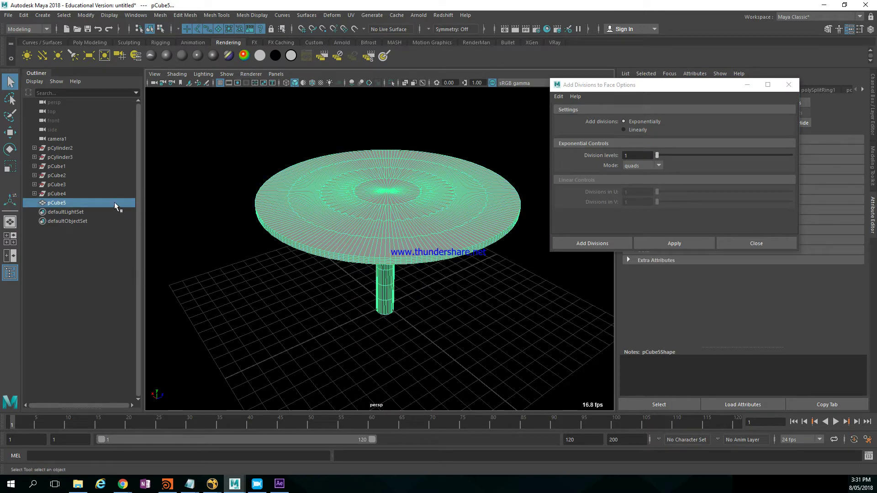
left_click(753, 242)
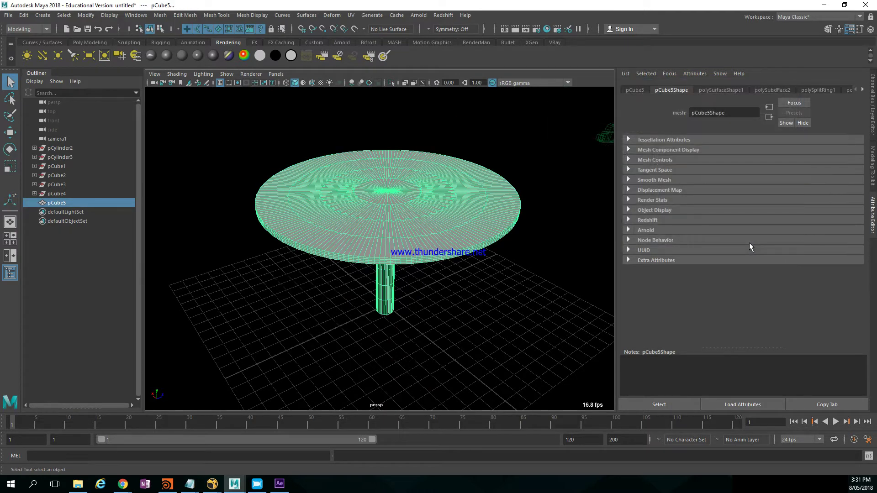
key("alt+shift+d")
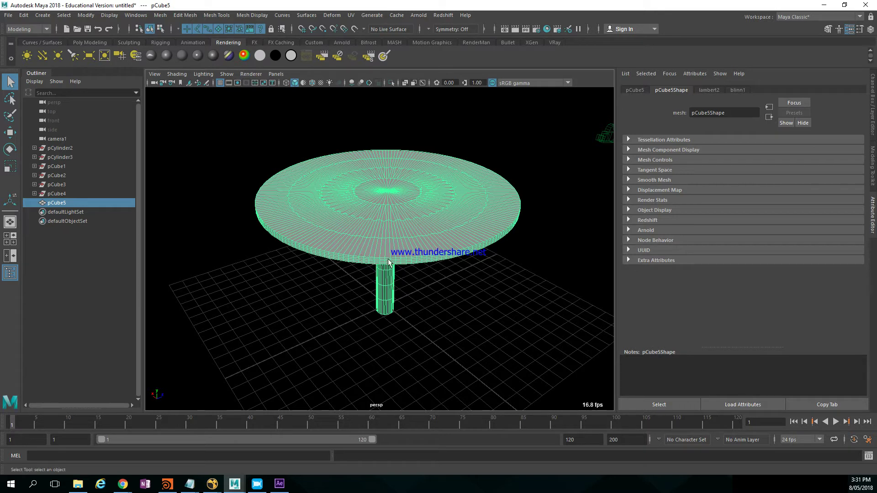
left_click_drag(390, 261, 427, 280, "alt")
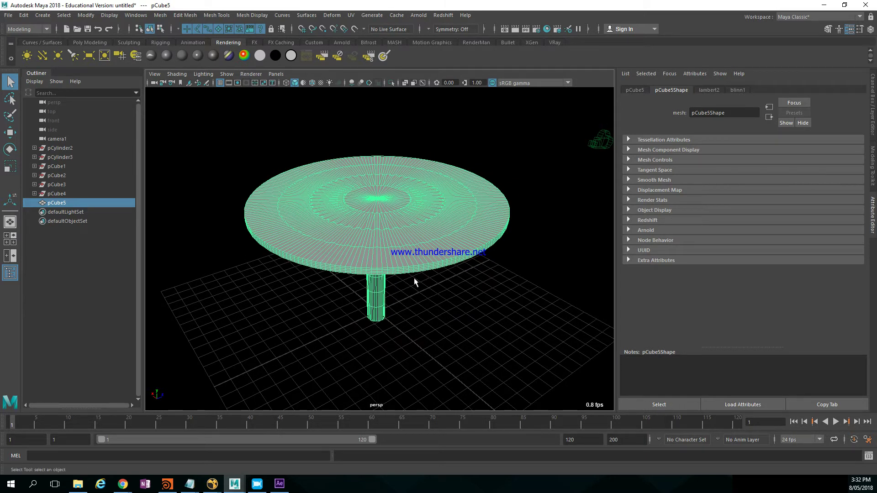
left_click(24, 17)
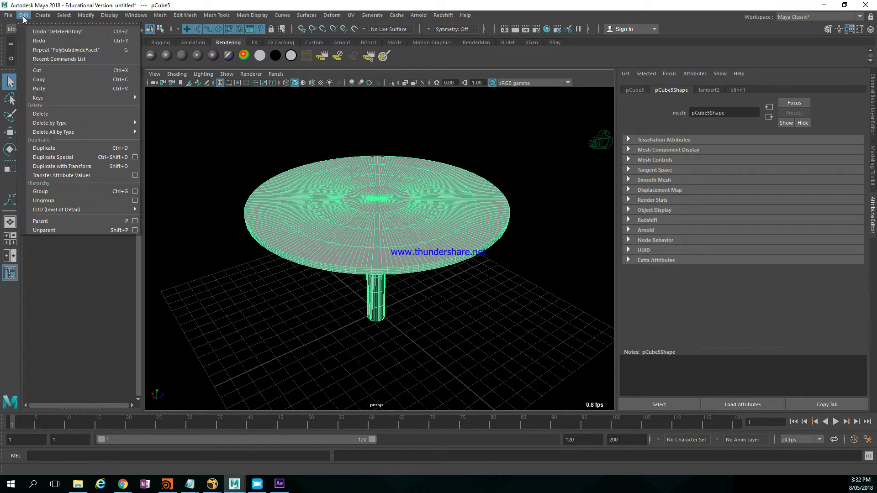
mouse_move(81, 123)
left_click(164, 134)
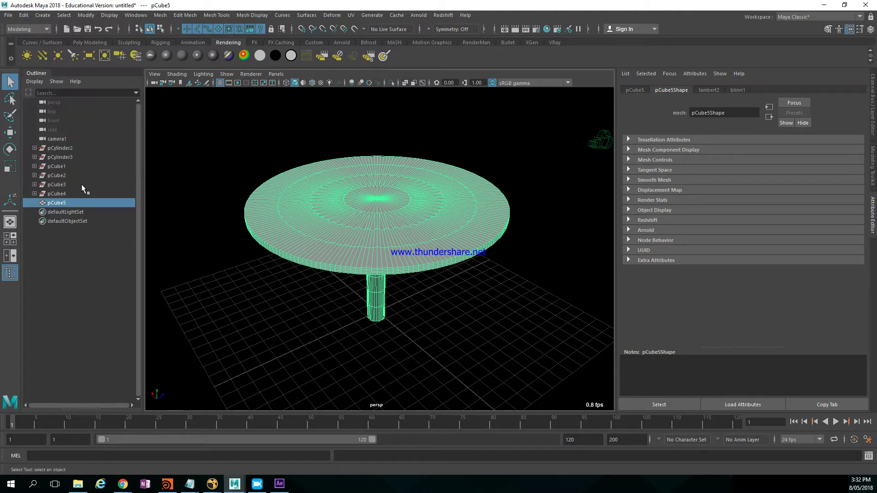
- Delete the leftover nodes pCylinder2, pCylinder3 and pCube1 to pCube4, and rename the pCube5 mesh as table
left_click(68, 192)
left_click(71, 146, "shift")
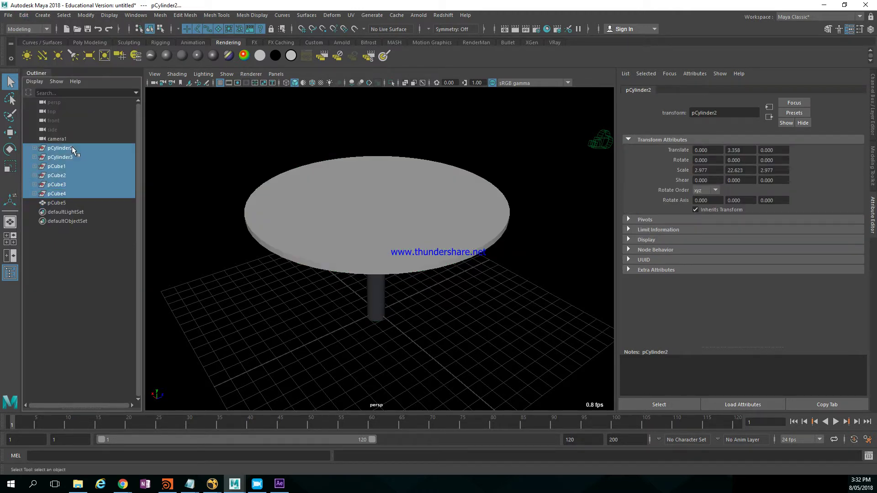
key("Delete")
double_click(62, 147)
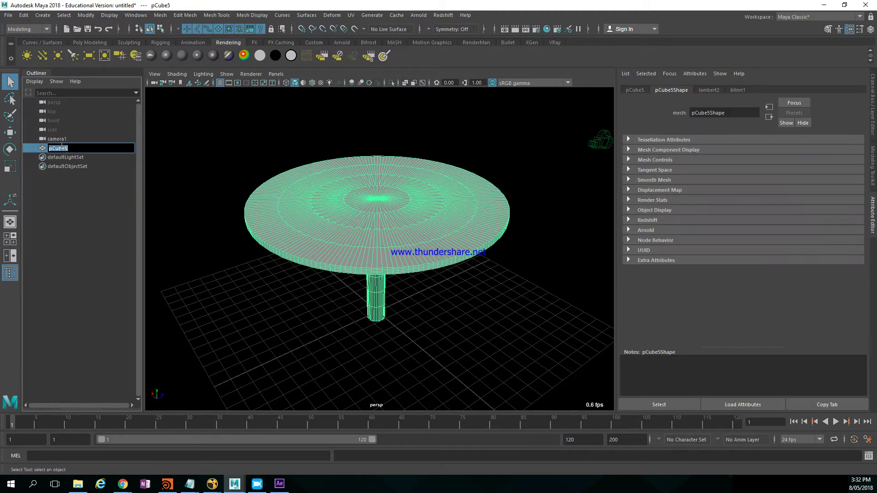
type("table")
key("Return")
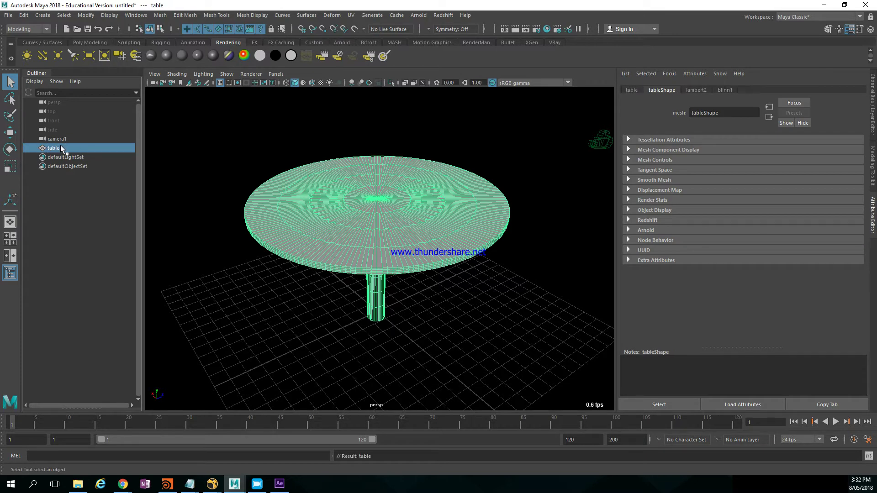
- Switch the perspective viewport to textured display and select the table
left_click_drag(255, 221, 333, 208, "alt")
left_click(352, 139)
mouse_move(337, 177)
left_mouse_down("alt")
mouse_move(402, 192)
mouse_move(413, 211)
left_mouse_up("alt")
key("6")
left_click(405, 197)
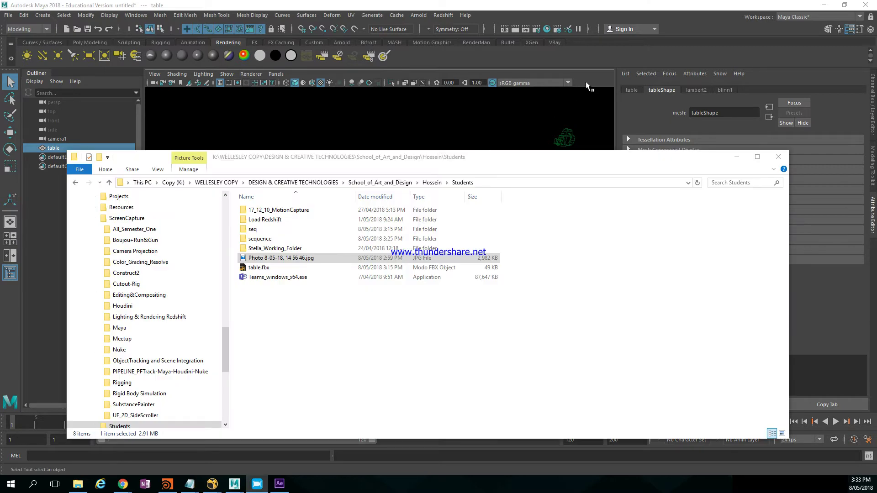
- Relink the blinn1 color texture to Photo 8-05-18, 14 56 46.jpg from the Students folder and deselect the table
left_click(587, 80)
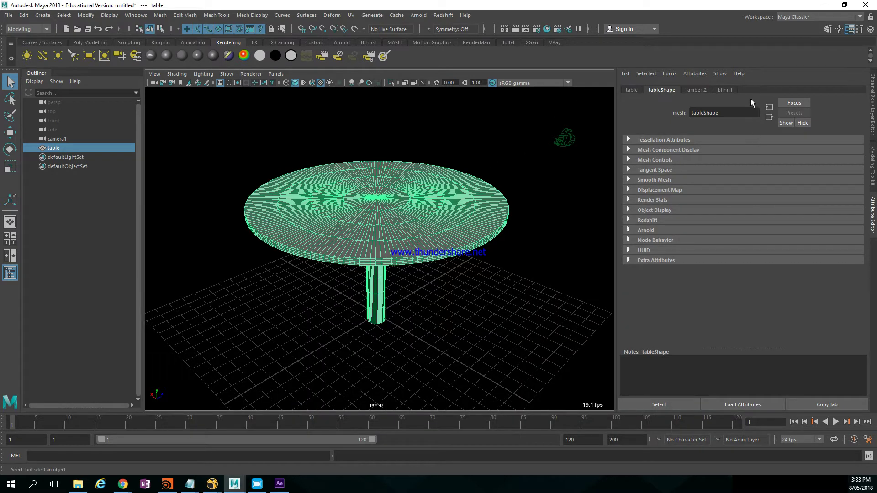
left_click(727, 90)
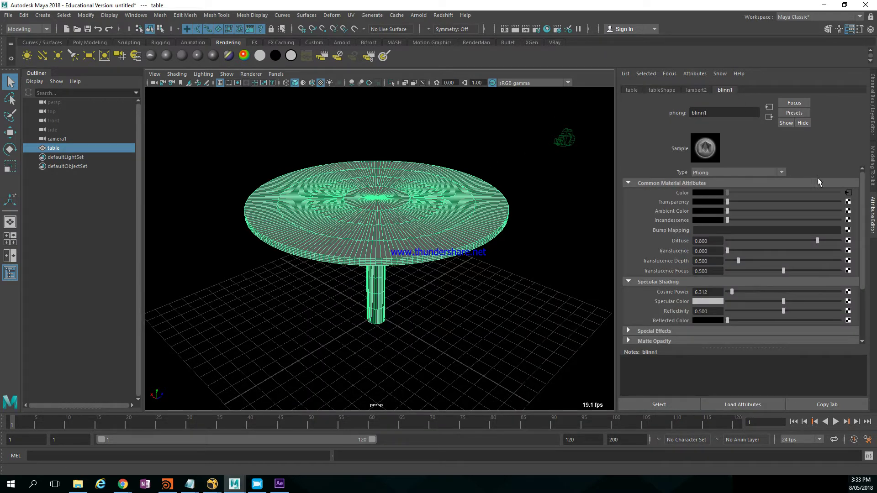
left_click(849, 193)
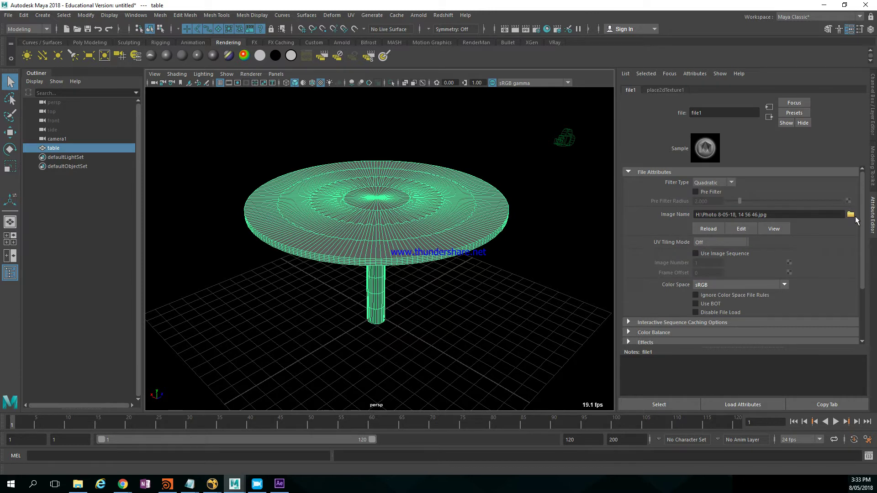
left_click(851, 214)
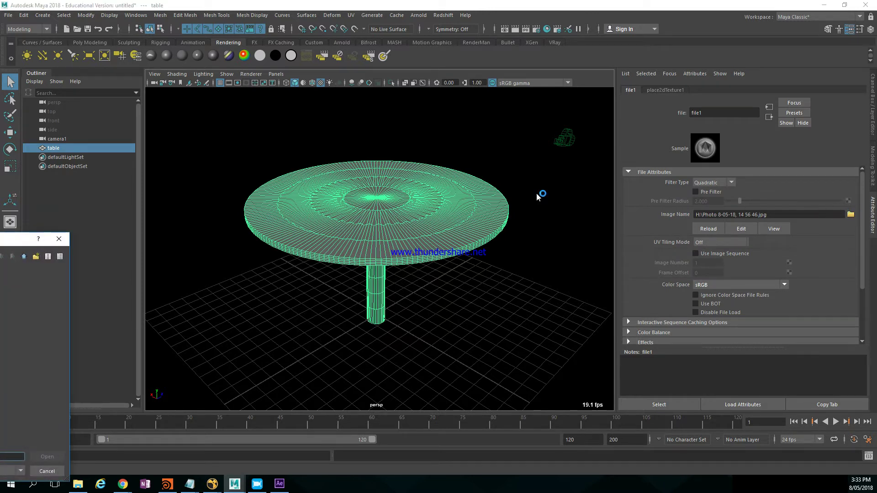
key("Return")
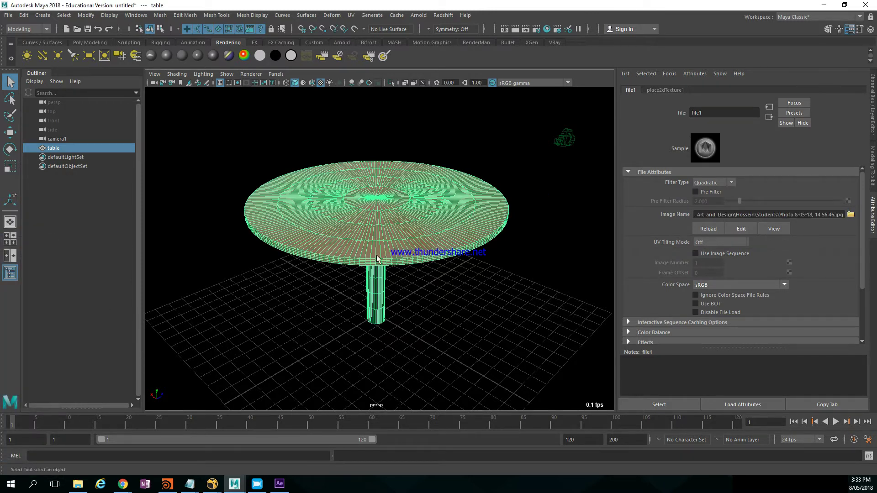
left_click(458, 296)
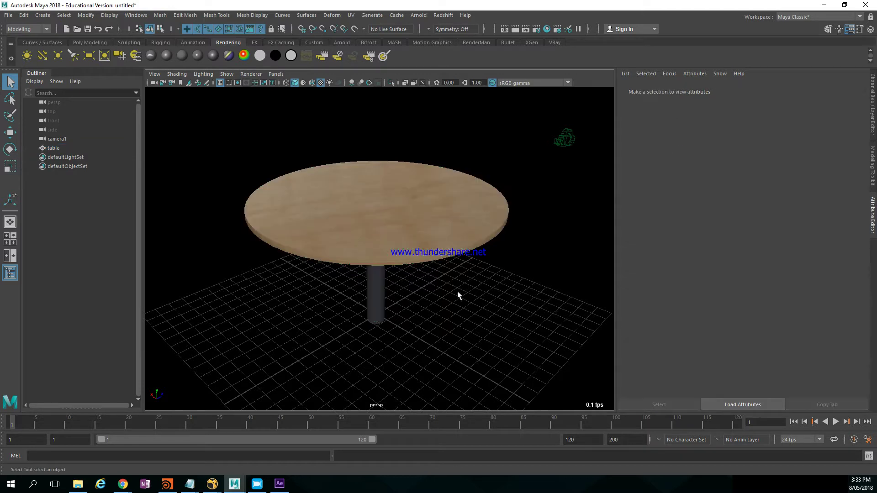
- Change the tabletop's blinn1 material type to Lambert
left_click(444, 241)
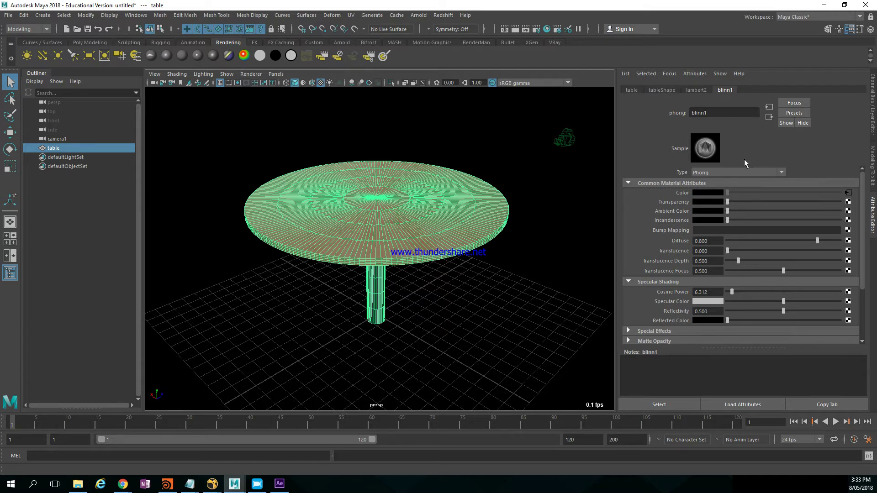
left_click(751, 173)
scroll(739, 220, "up", 1)
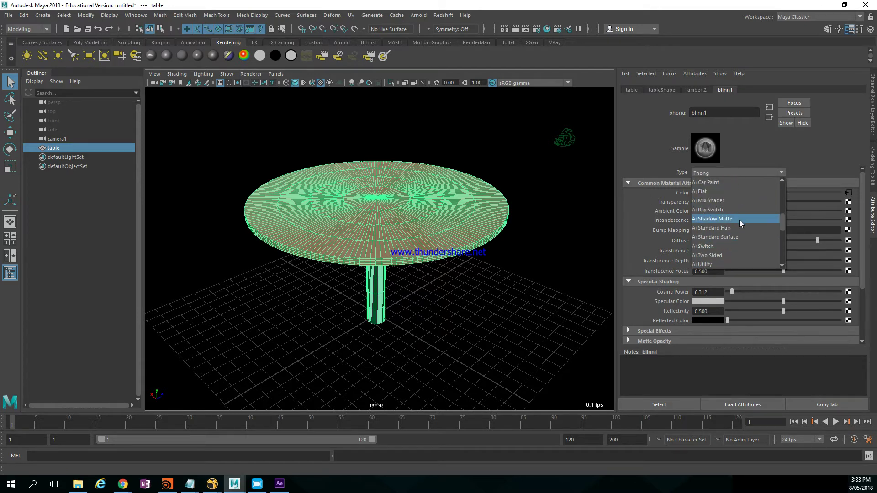
scroll(737, 221, "down", 4)
left_click(719, 236)
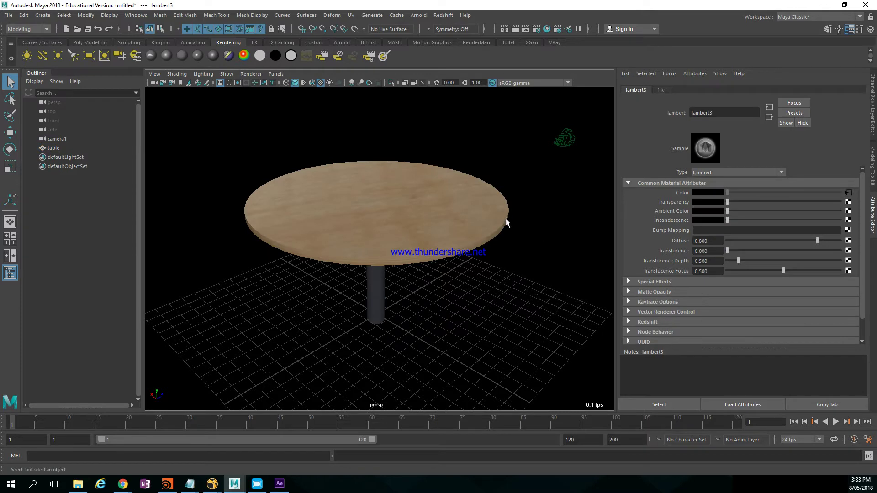
- Look through camera1 and play the footage from the first frame to check the table against the background plate
right_click_drag(506, 218, 550, 212, "alt")
middle_click_drag(517, 214, 494, 268, "alt")
left_click(276, 74)
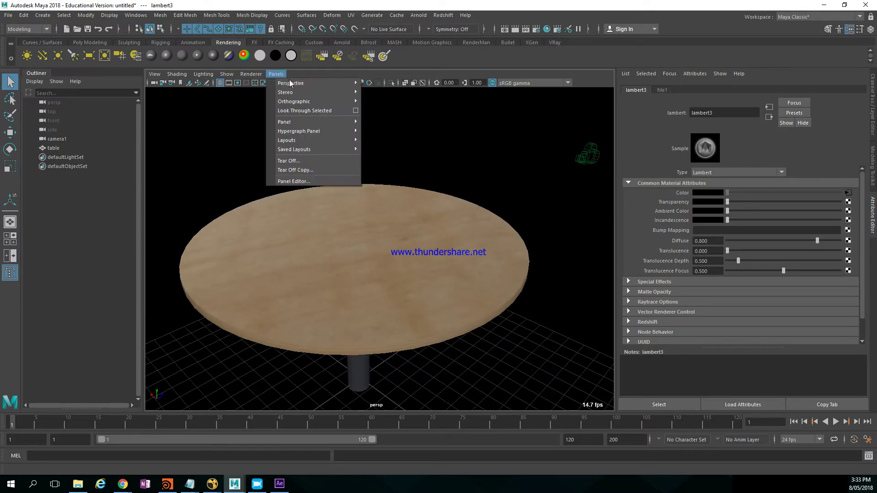
mouse_move(326, 85)
left_click(383, 88)
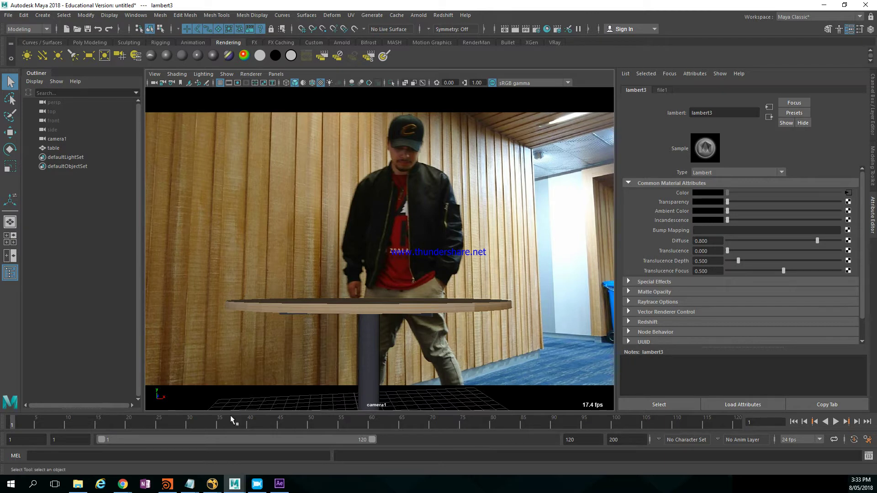
mouse_move(64, 424)
left_mouse_down()
mouse_move(437, 430)
mouse_move(49, 438)
mouse_move(58, 437)
left_mouse_up()
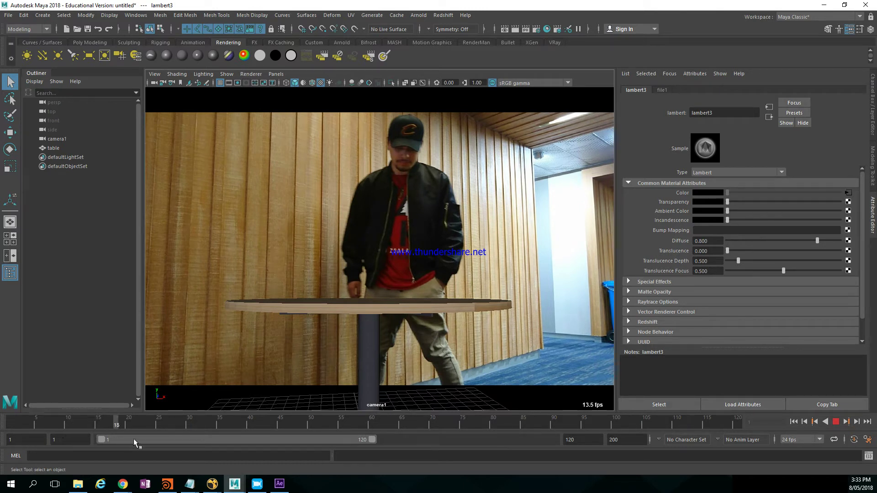
left_click_drag(150, 438, 12, 437)
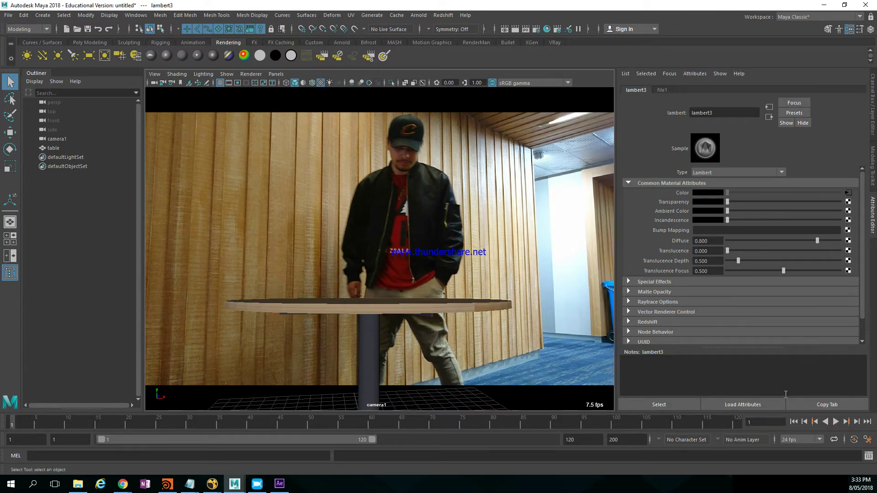
left_click(836, 424)
left_click(836, 424)
left_click(794, 421)
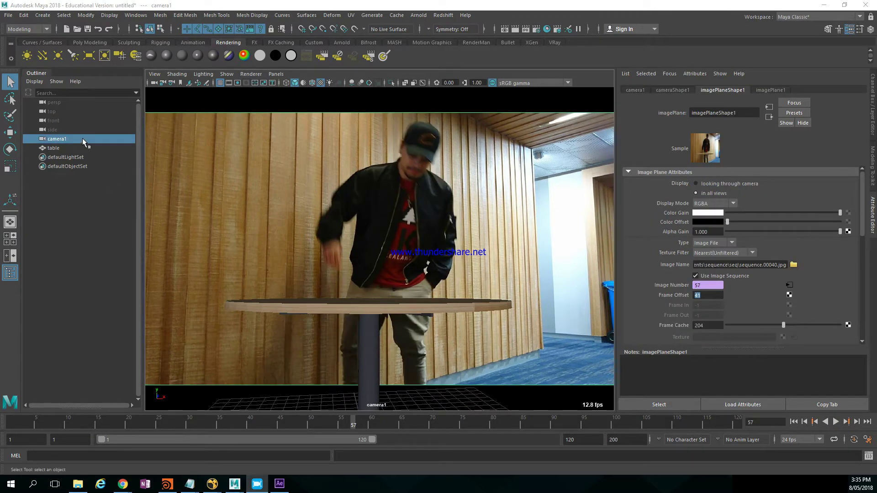
left_click(65, 147)
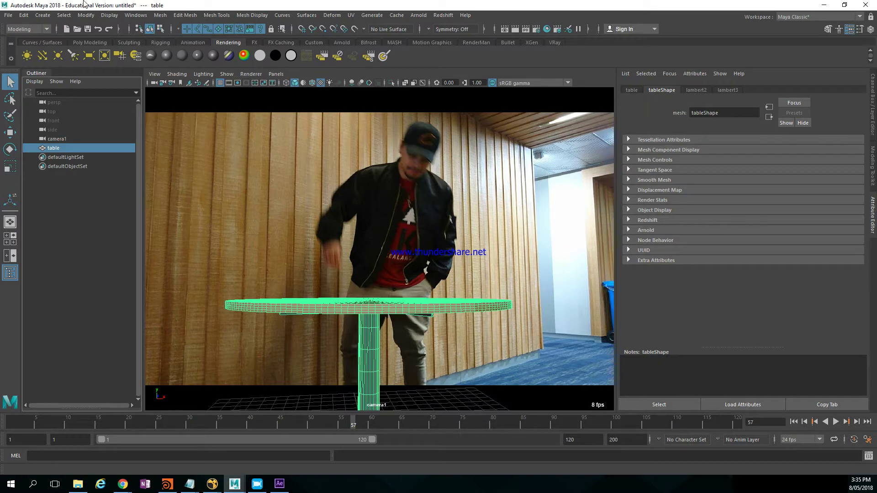
left_click(9, 15)
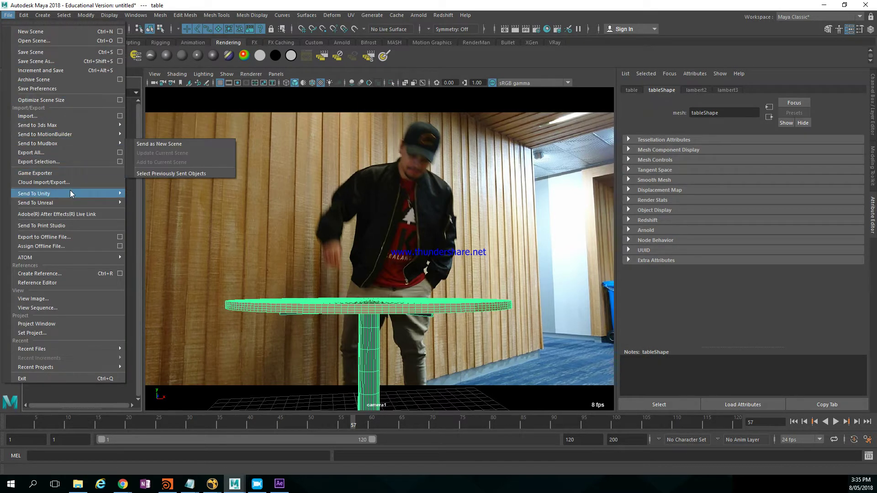
left_click(82, 163)
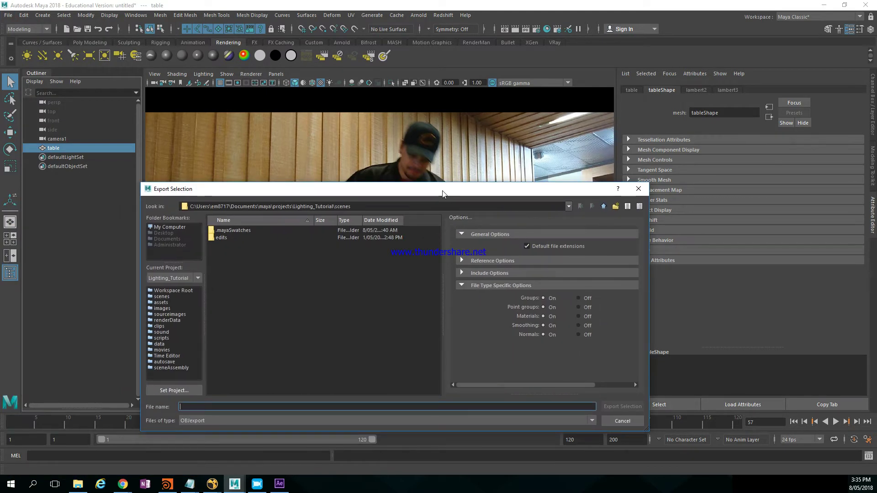
left_click(638, 188)
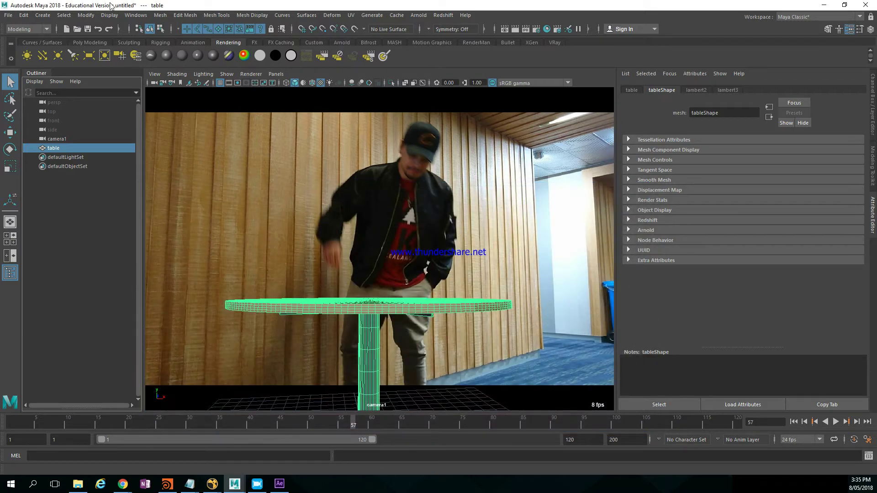
- Set the current project to the RigidBody folder under maya\projects, creating a default workspace for it
left_click(8, 15)
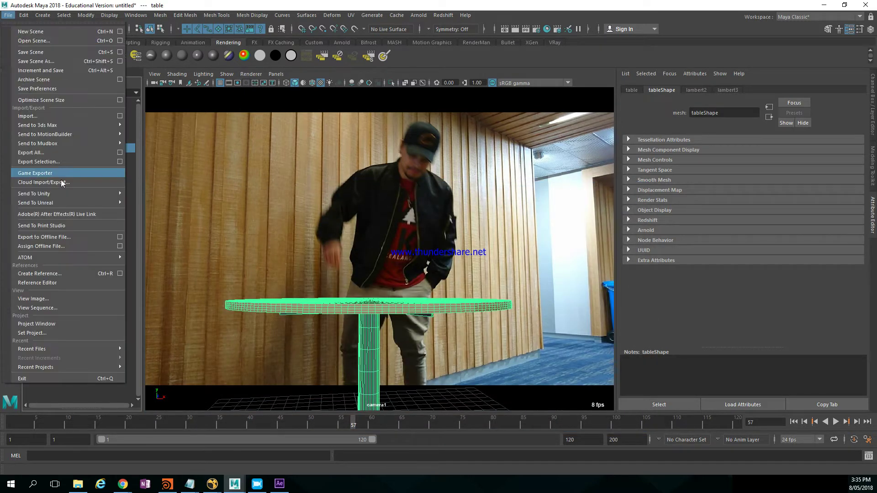
left_click(57, 335)
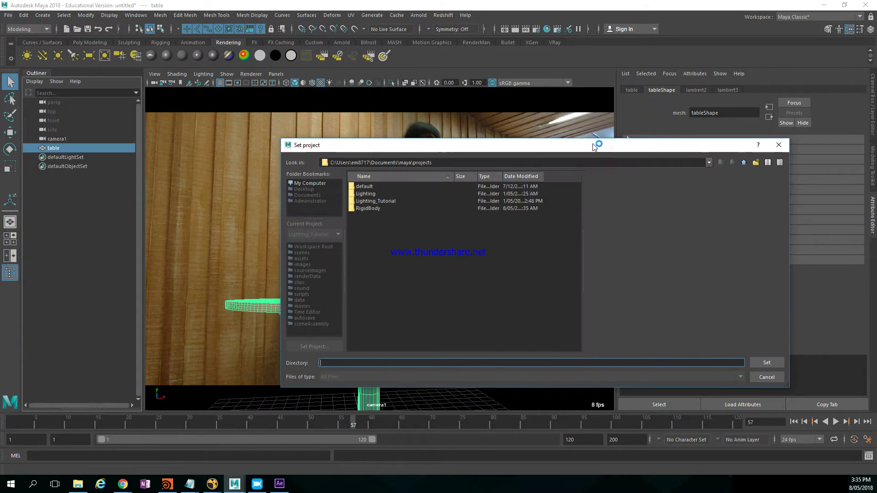
double_click(385, 202)
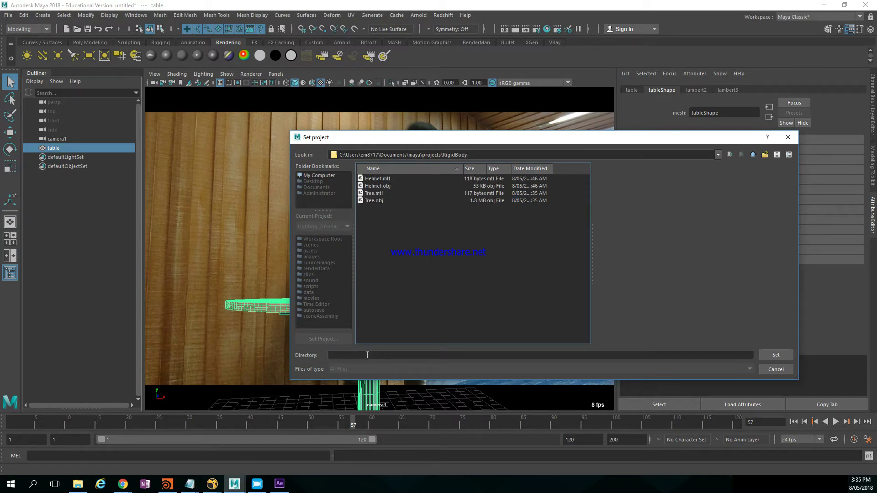
left_click(775, 355)
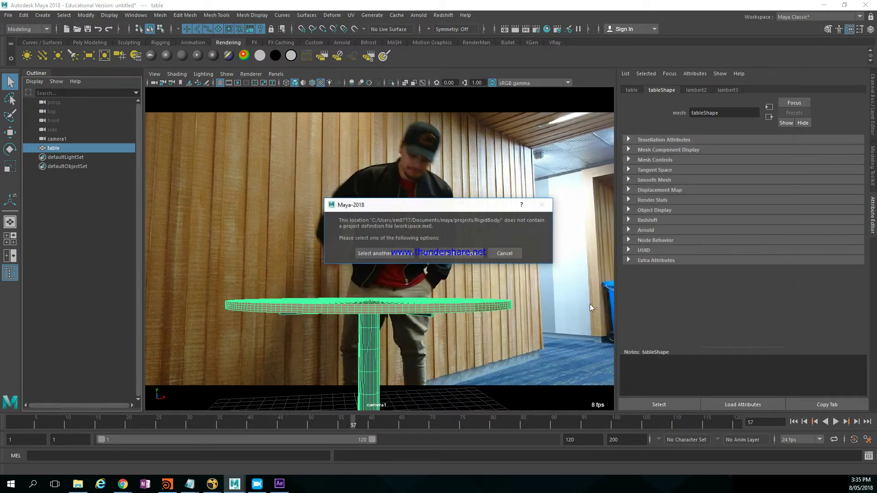
left_click(449, 254)
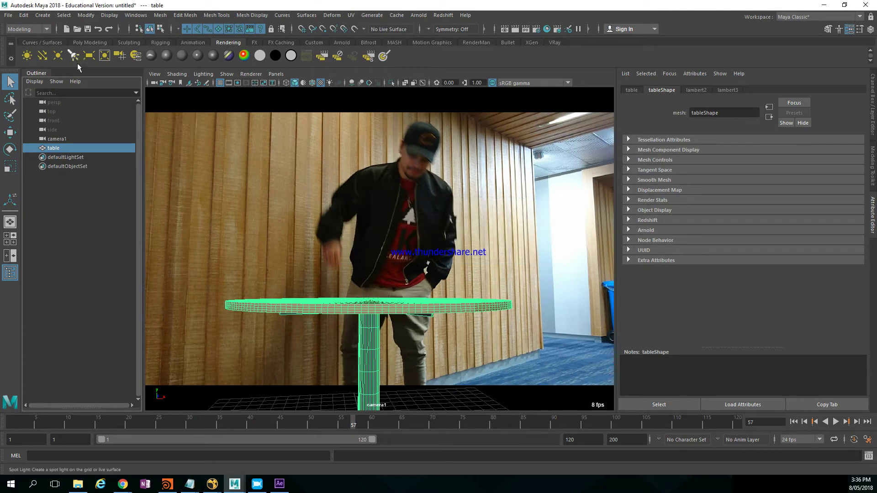
left_click(9, 16)
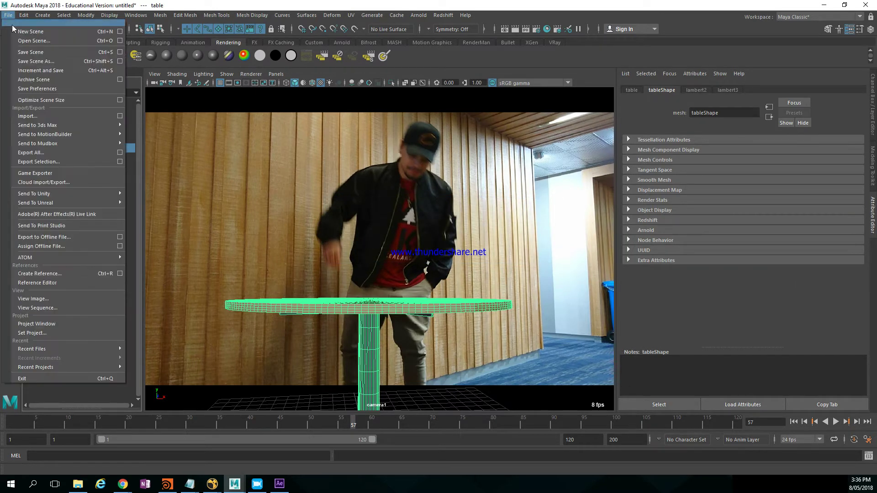
left_click(62, 162)
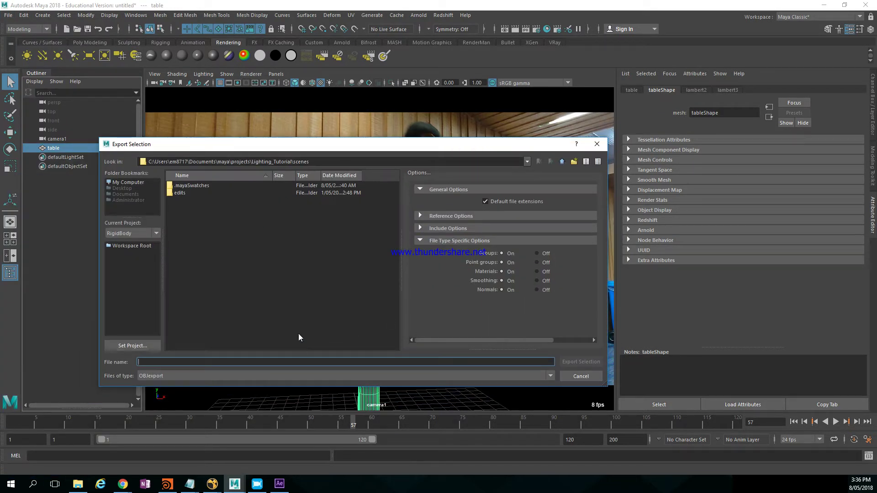
left_click(259, 376)
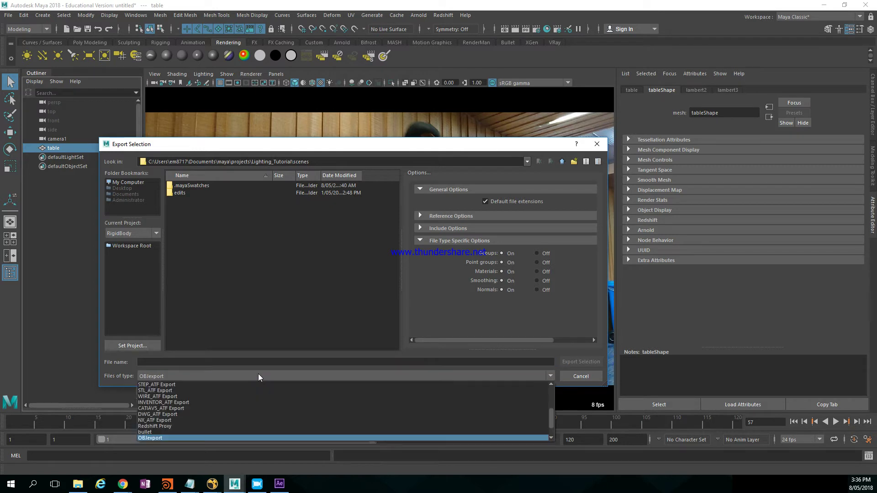
left_click(566, 162)
left_click(562, 162)
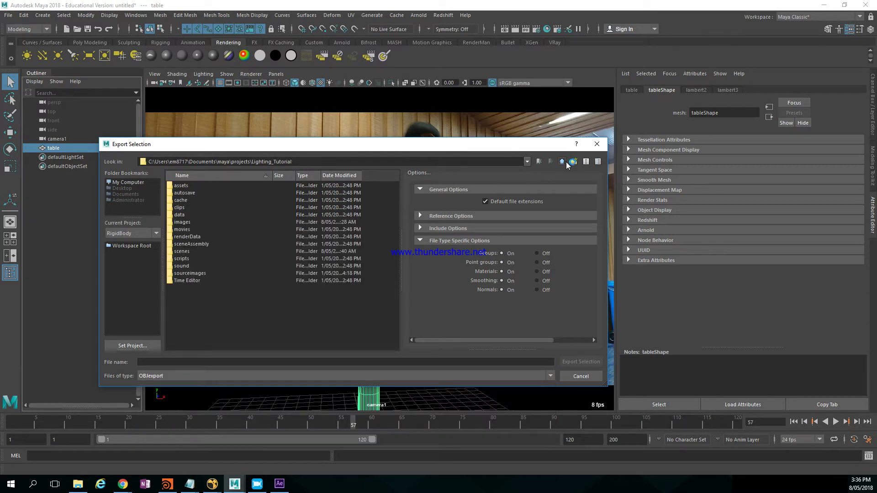
left_click(562, 162)
double_click(186, 207)
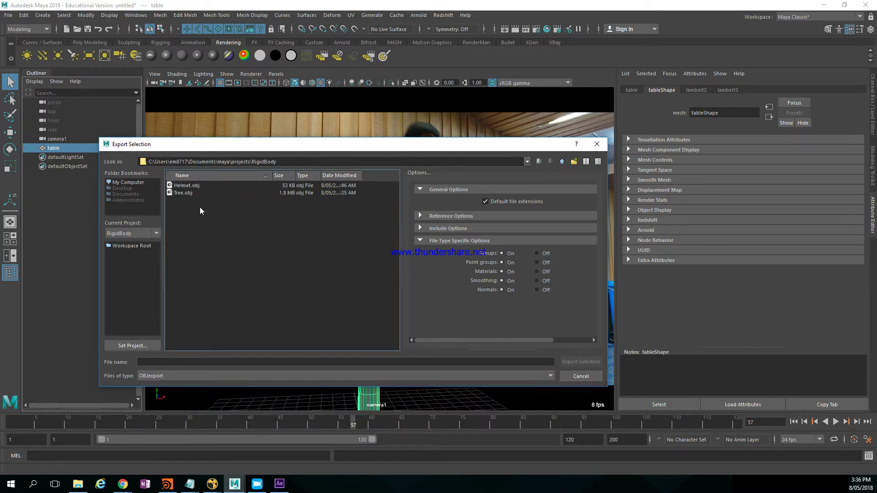
left_click(212, 375)
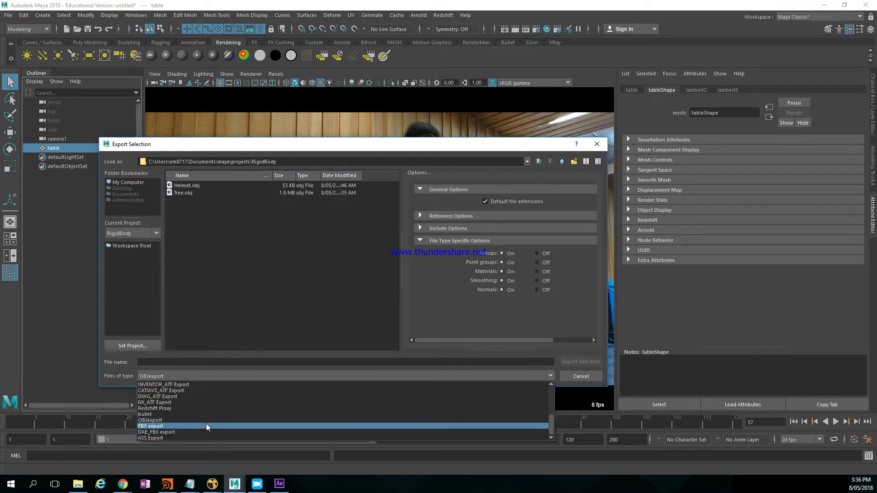
scroll(178, 427, "up", 3)
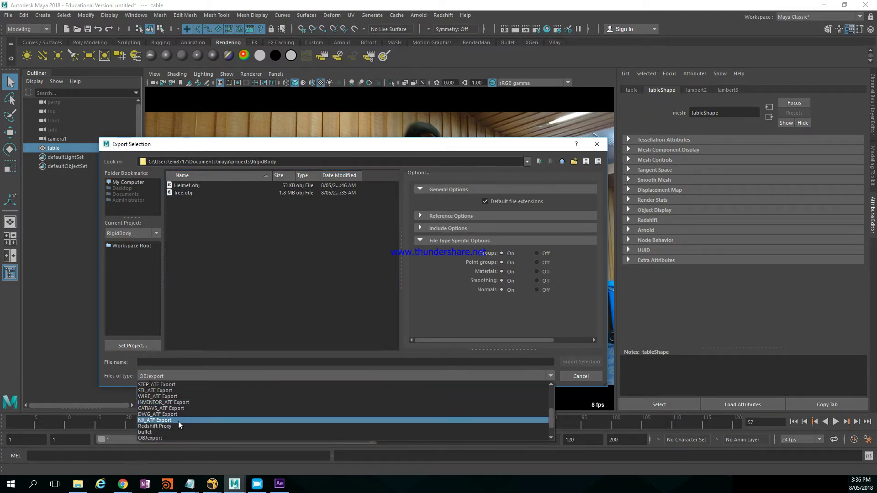
scroll(179, 423, "up", 4)
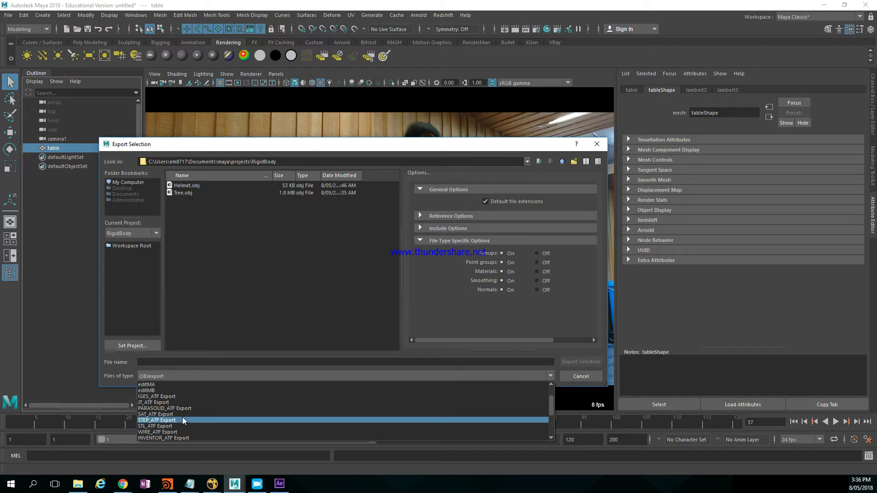
scroll(186, 415, "down", 2)
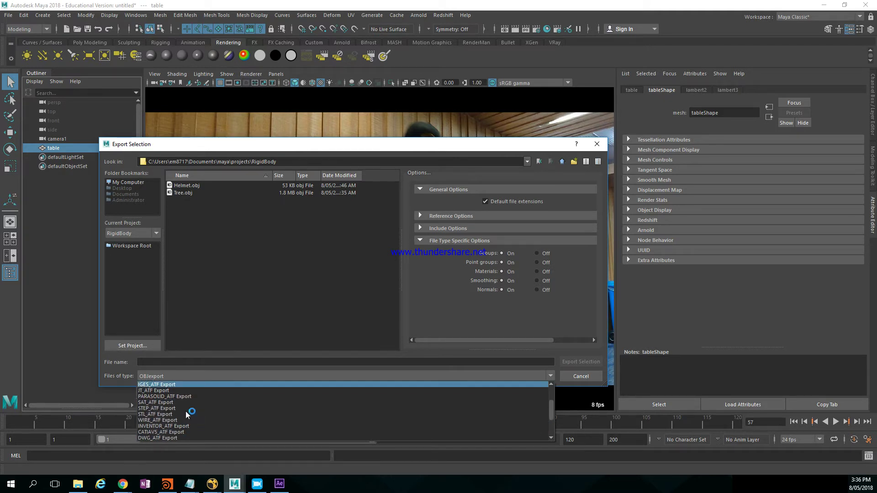
scroll(187, 414, "down", 1)
scroll(186, 415, "up", 2)
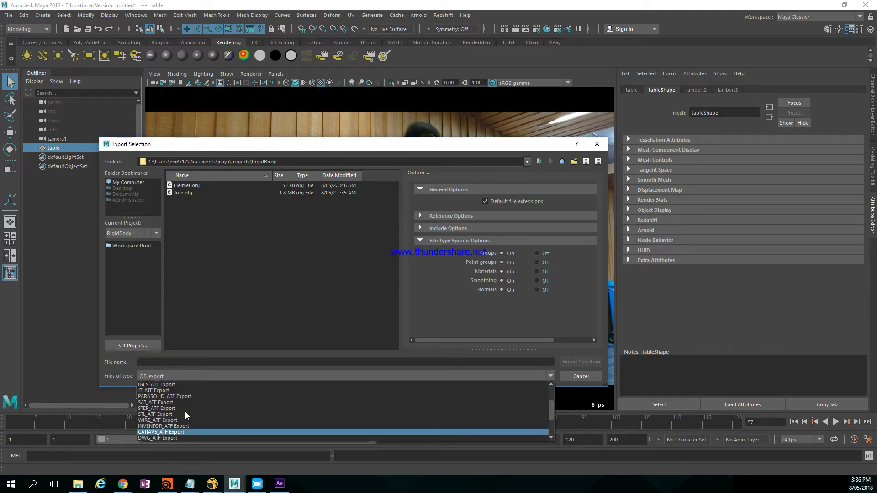
scroll(185, 411, "up", 1)
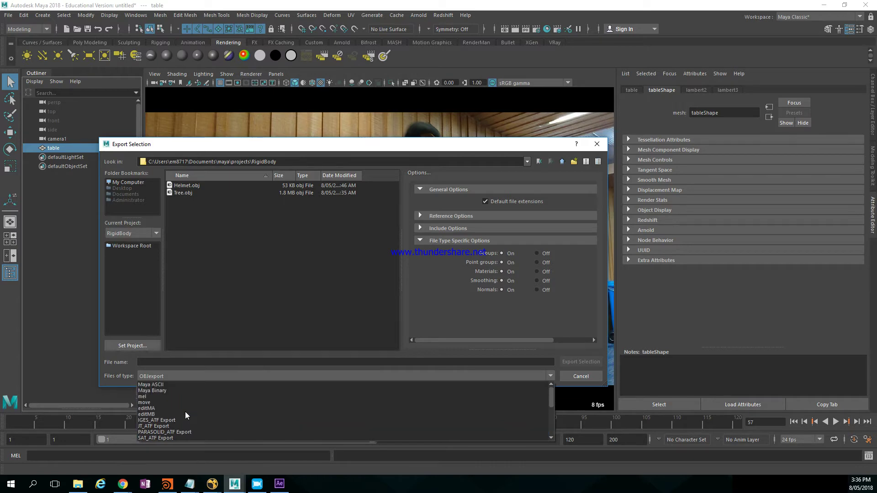
left_click(593, 378)
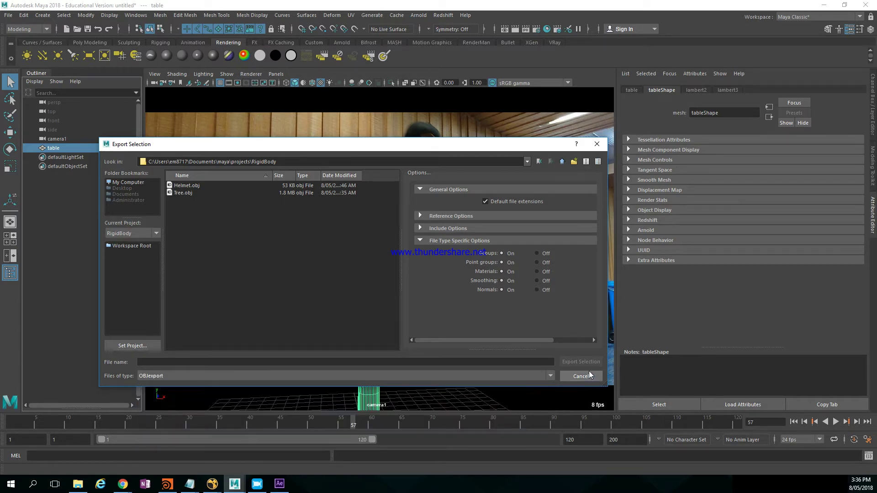
left_click(598, 144)
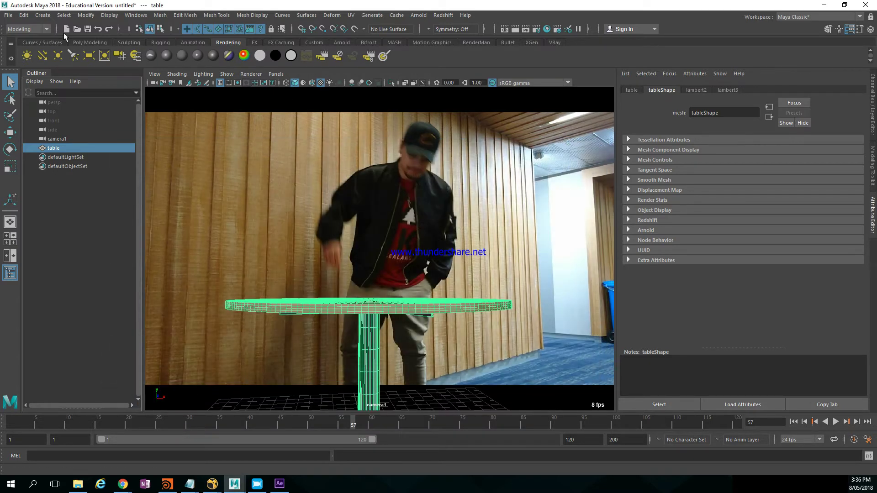
- Search the Plug-in Manager for fbx to check whether the FBX plug-ins are loaded, and close it
left_click(24, 16)
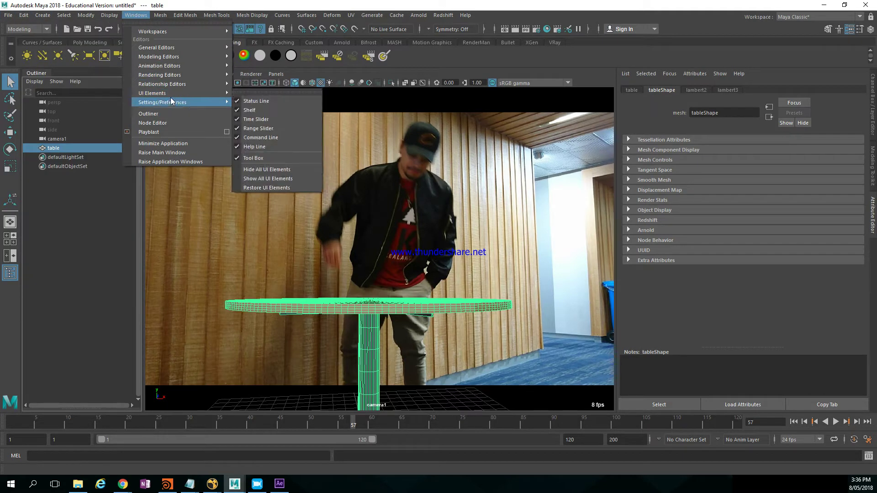
mouse_move(162, 101)
left_click(278, 170)
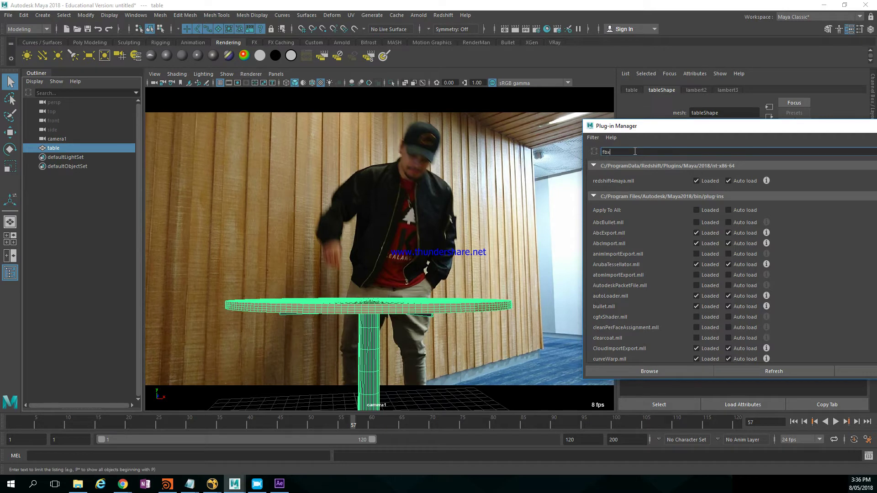
left_click_drag(694, 127, 502, 122)
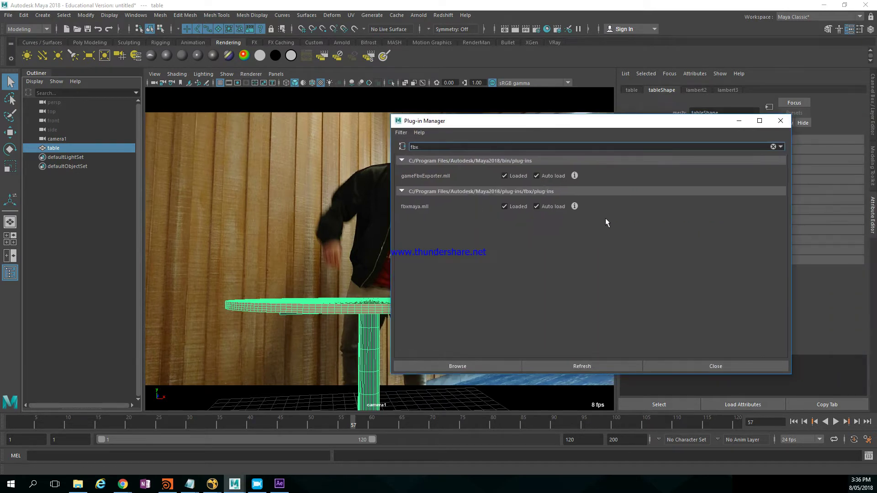
left_click(780, 121)
- Start an Export Selection of the table with FBX export as the file type
left_click(8, 15)
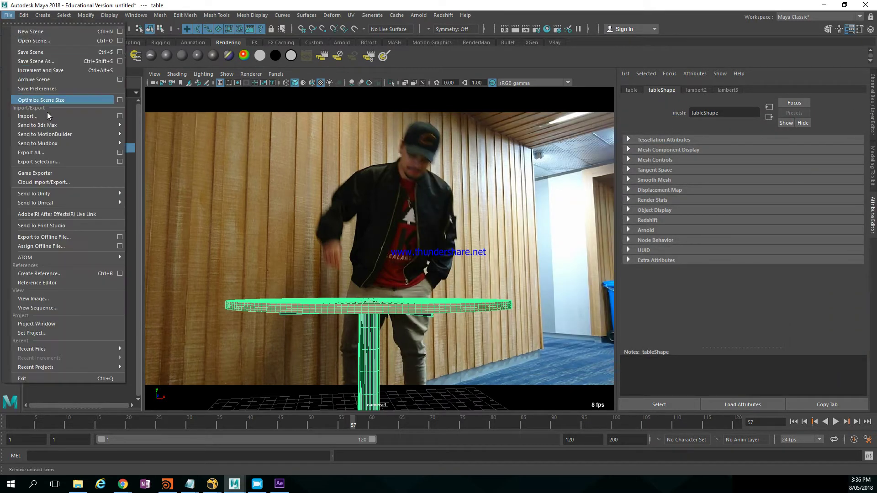
left_click(71, 161)
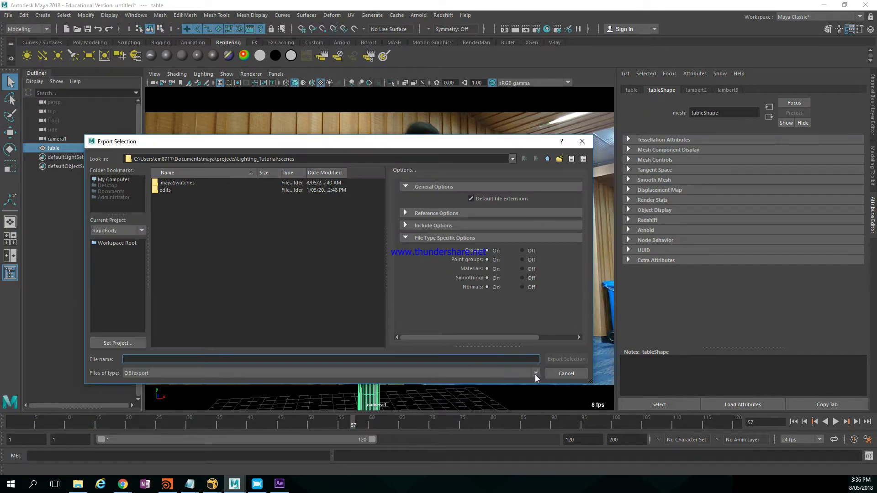
left_click(536, 373)
left_click(540, 423)
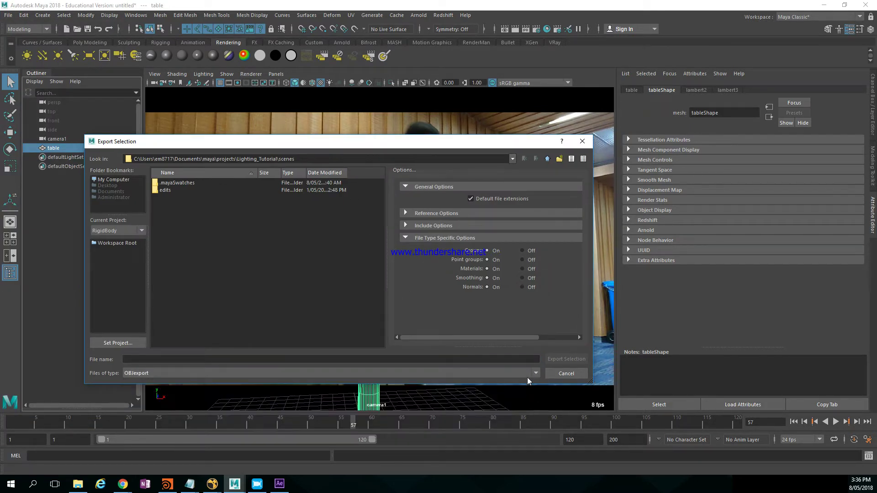
left_click(528, 375)
scroll(536, 415, "down", 1)
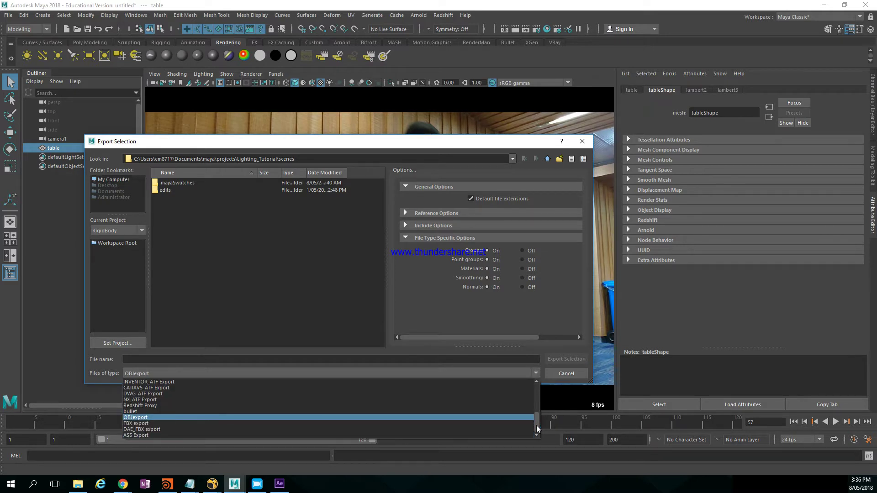
left_click(245, 424)
- Export the selected table into the RigidBody project folder under the file name Table
left_click(215, 360)
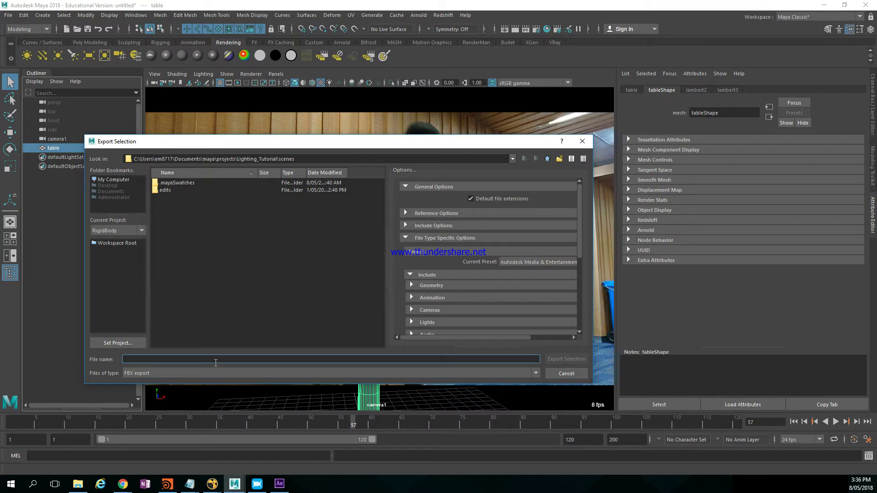
left_click(547, 159)
left_click(547, 159)
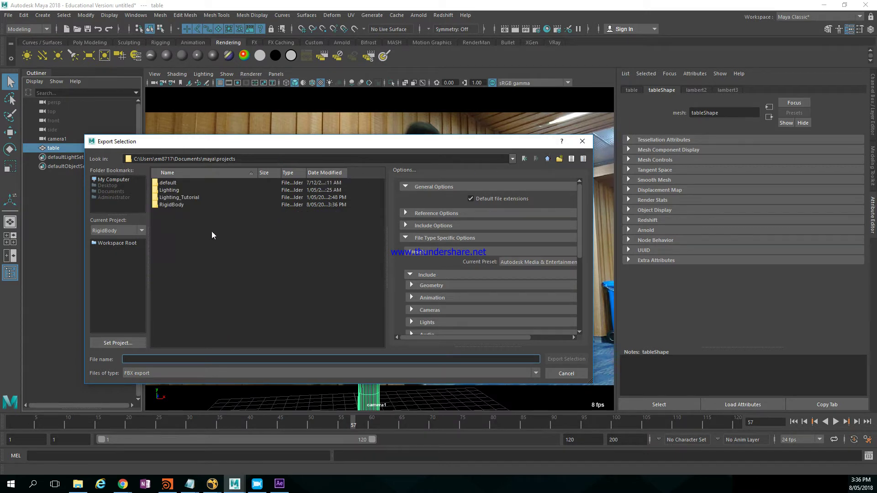
double_click(172, 205)
left_click(159, 360)
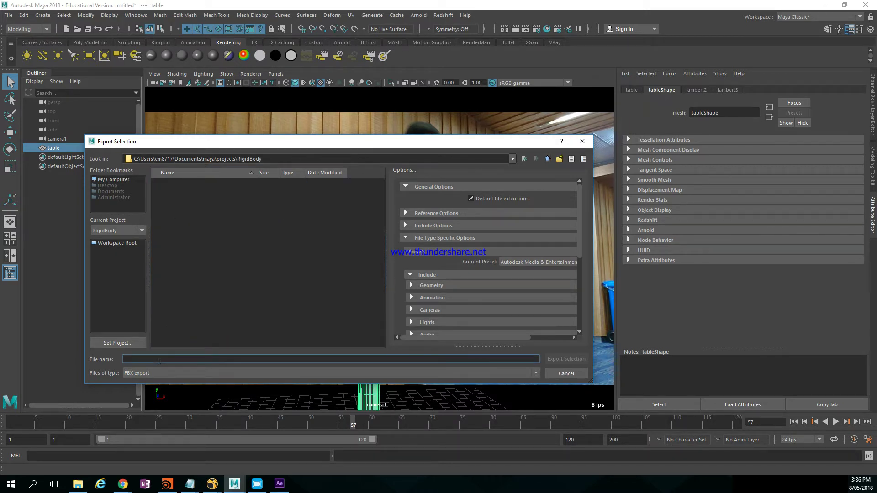
type("T")
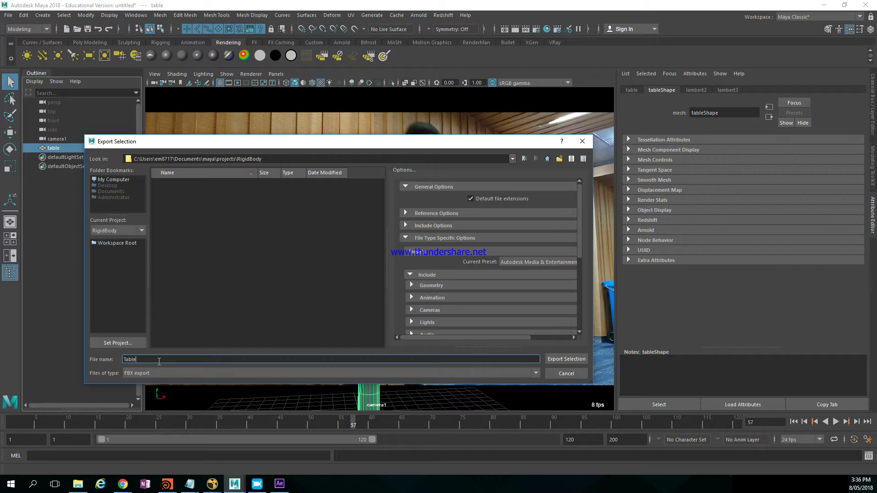
type("able")
key("Return")
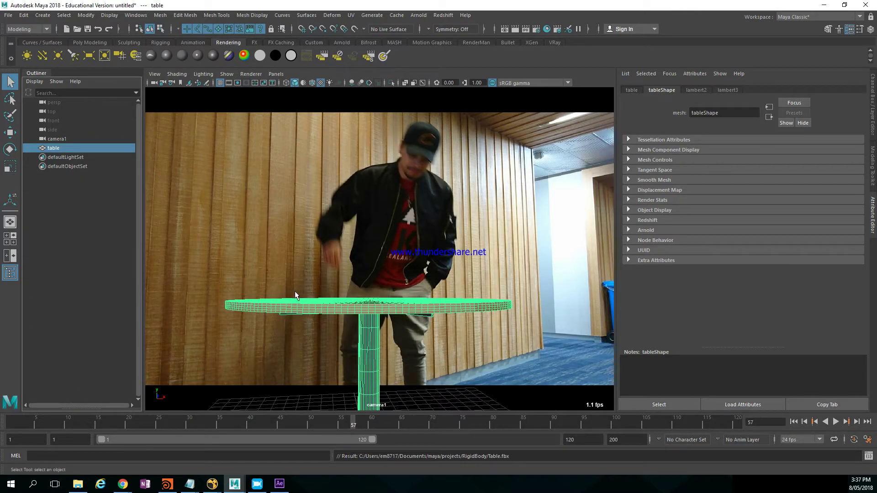
- Switch to Houdini and place a Geometry node in the obj network
left_click(167, 484)
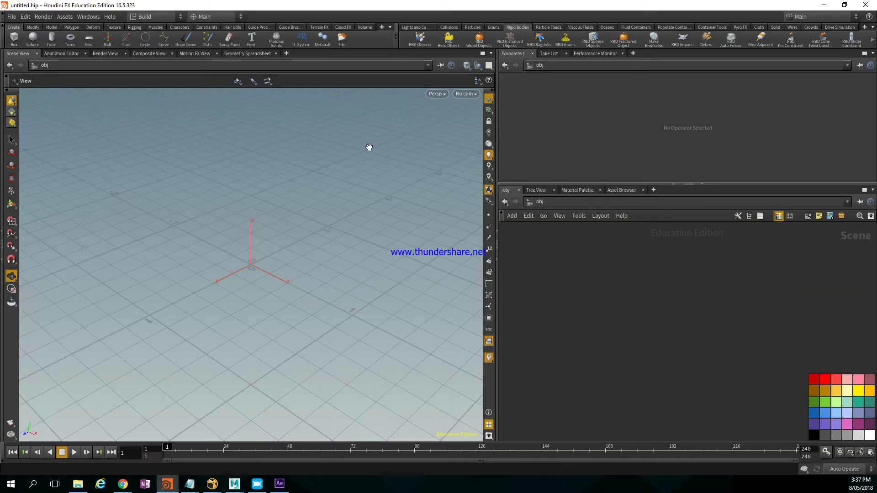
key("Tab")
type("geo")
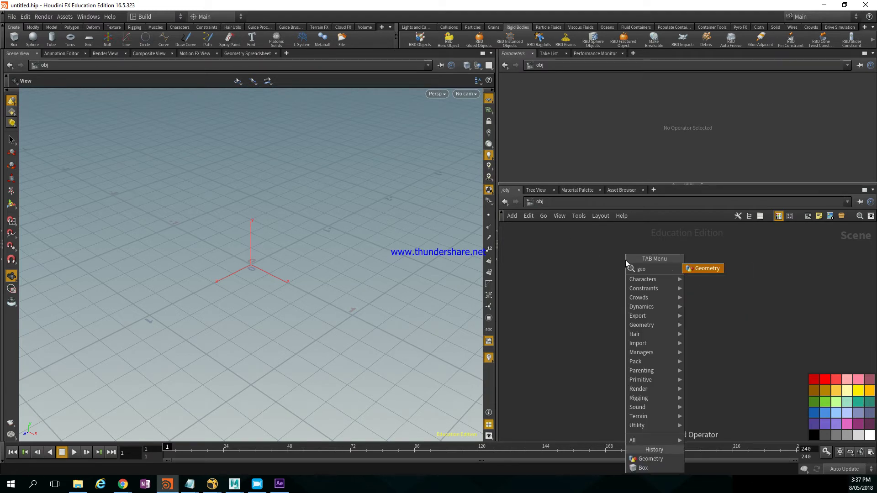
key("Return")
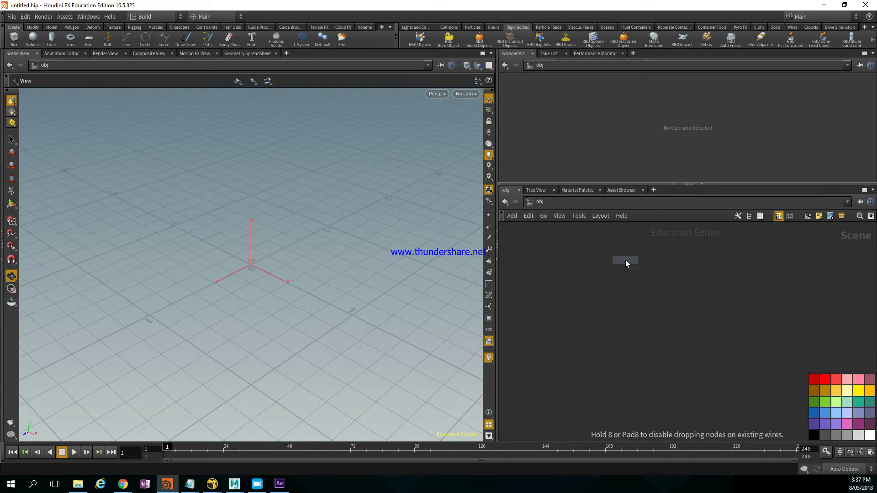
left_click(626, 259)
left_click_drag(364, 284, 355, 261)
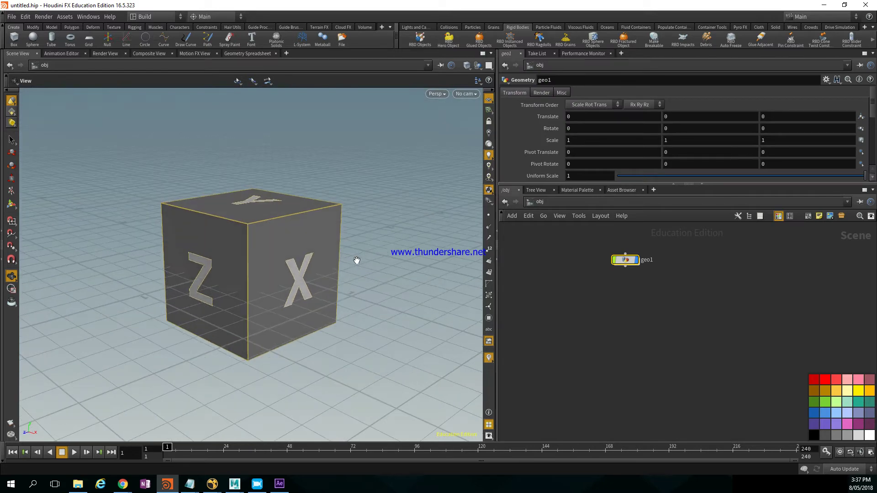
middle_click_drag(352, 248, 346, 278)
right_click_drag(346, 279, 219, 234)
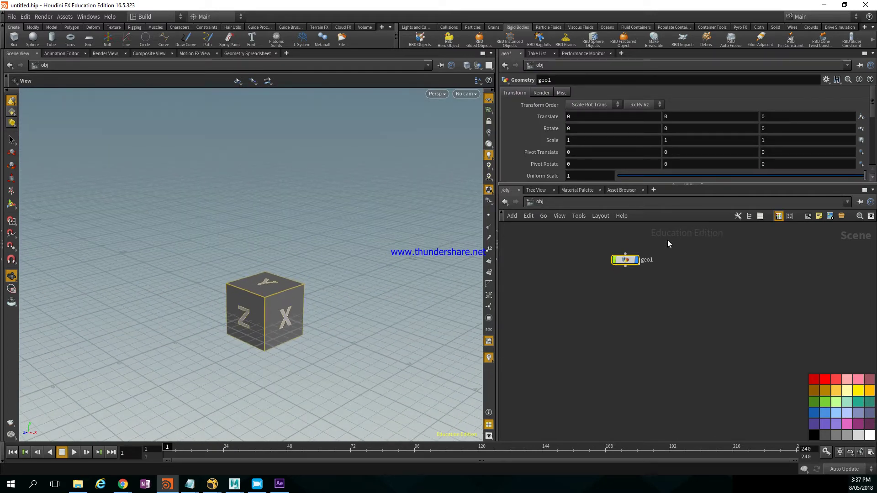
- Rename the new geometry node to Table and go inside it to its default file node
double_click(648, 260)
type("Table")
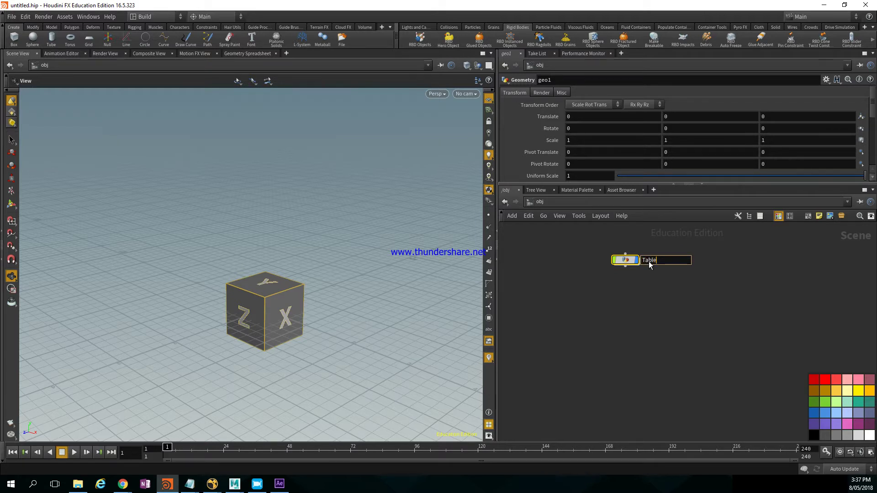
key("Return")
double_click(630, 261)
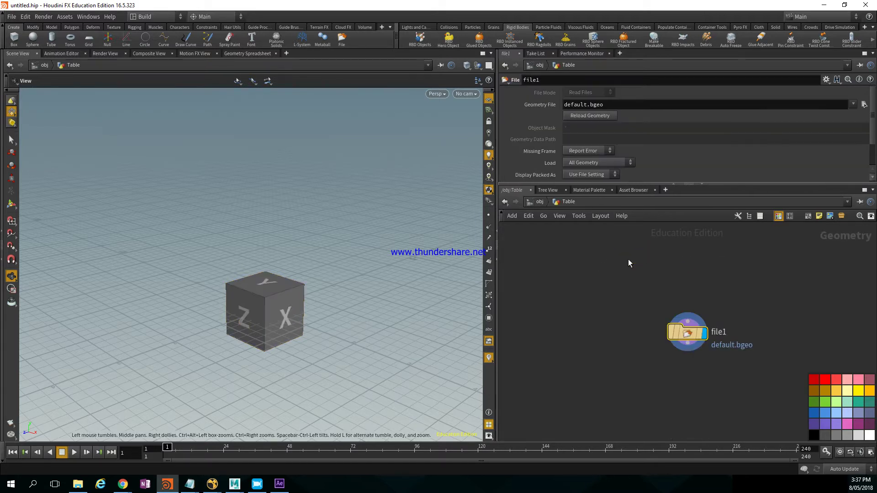
scroll(659, 309, "up", 3)
middle_click_drag(660, 309, 565, 264)
scroll(585, 292, "up", 4)
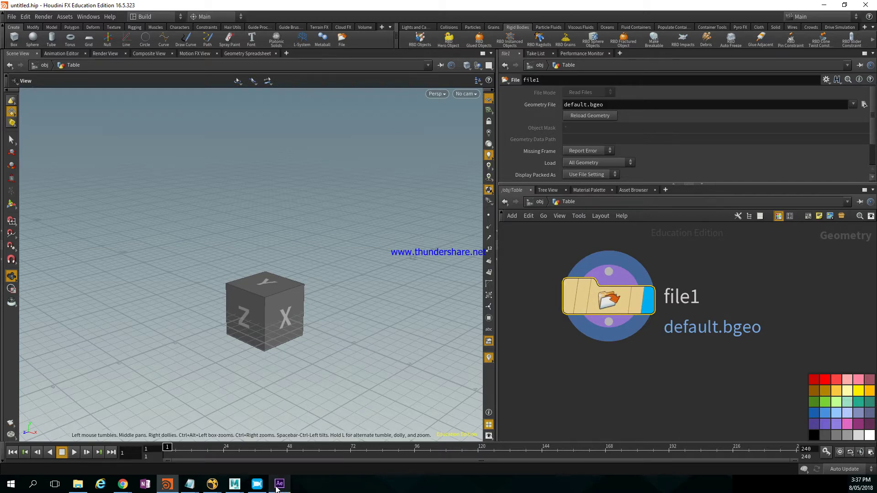
- Switch to Maya and move the timeline to frame 68, where the arm is raised above the table
mouse_move(234, 485)
left_click(273, 456)
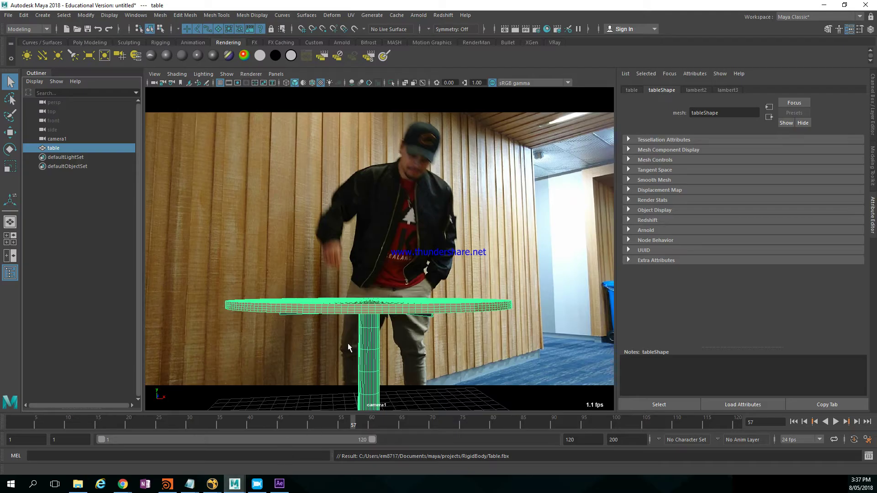
left_click_drag(352, 422, 420, 425)
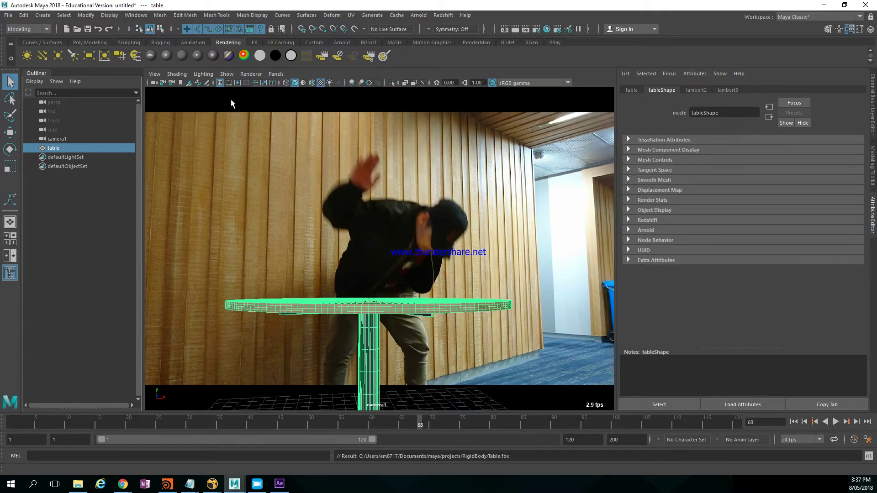
- Create a polygon sphere in the camera1 scene and activate the Move tool on it
left_click(503, 190)
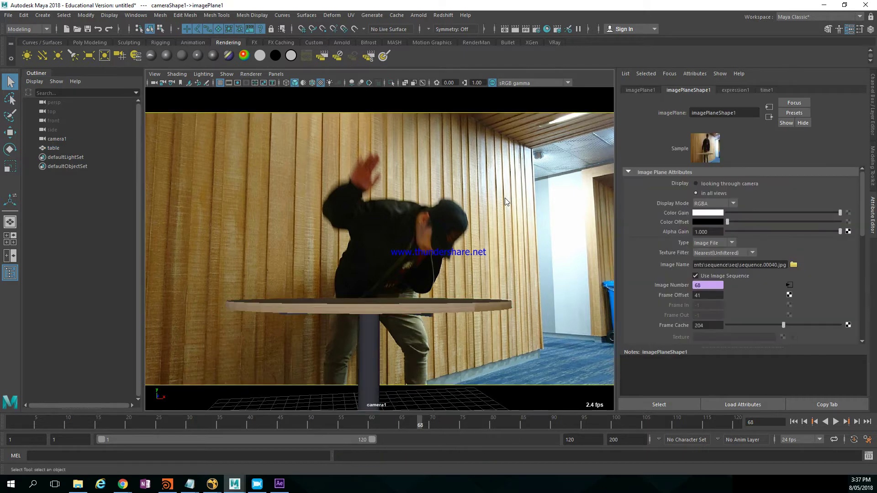
right_click(505, 199, "shift")
right_click_drag(505, 200, 528, 209)
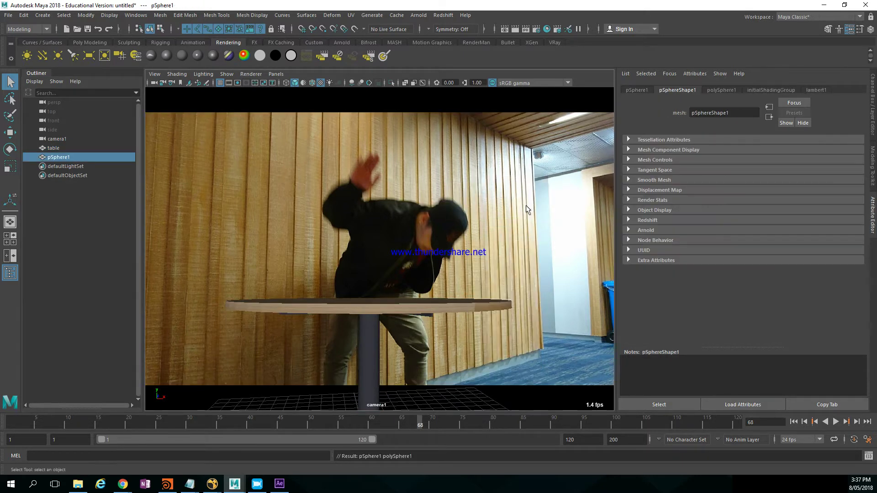
key("w")
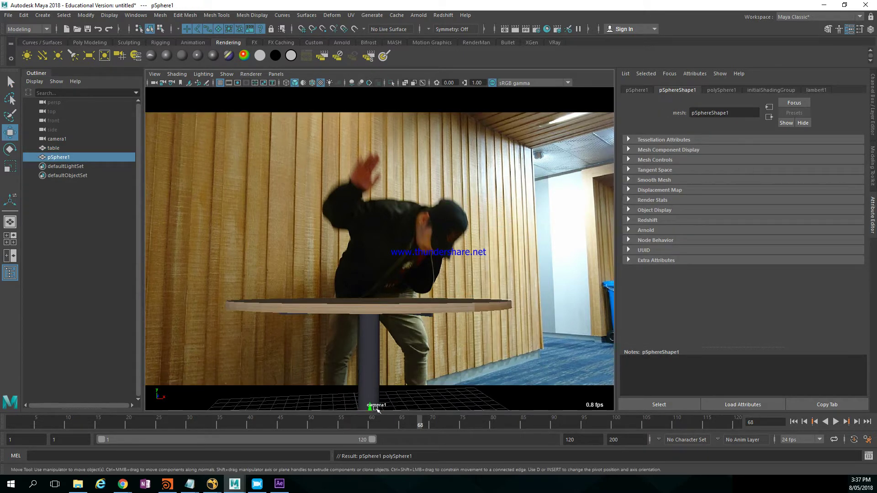
- Raise the sphere above the tabletop to about Y 12.14 and set its axis and height subdivisions to 8
left_click_drag(377, 407, 371, 249)
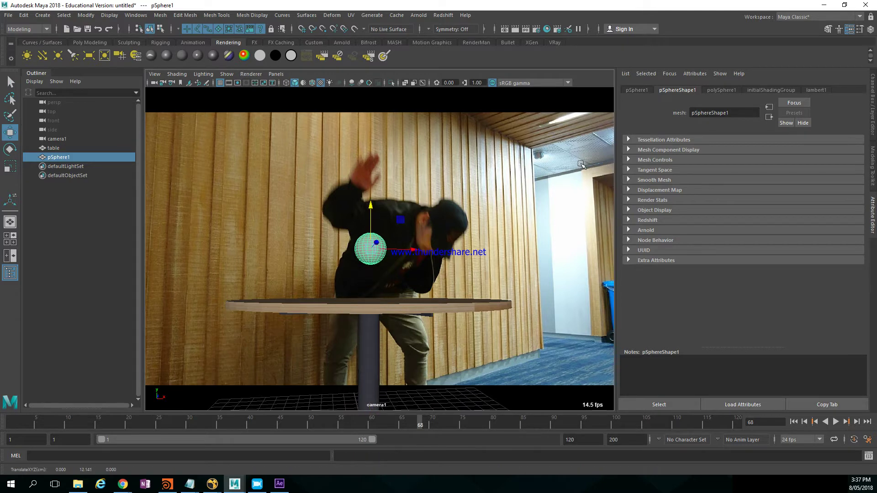
left_click(875, 125)
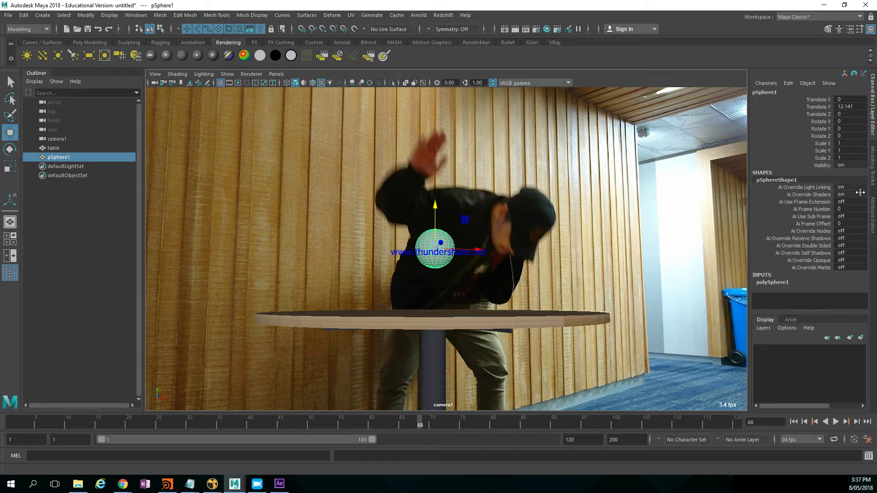
left_click(788, 282)
left_click(849, 283)
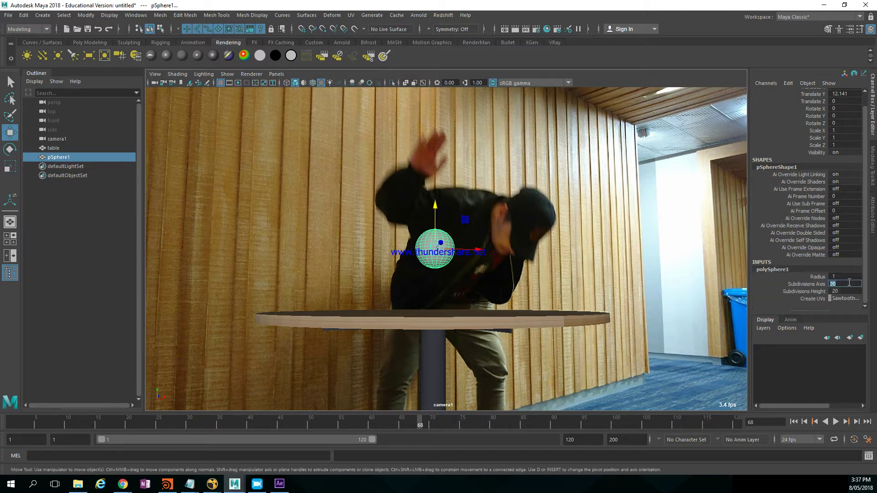
type("8")
key("Tab")
type("8")
key("Return")
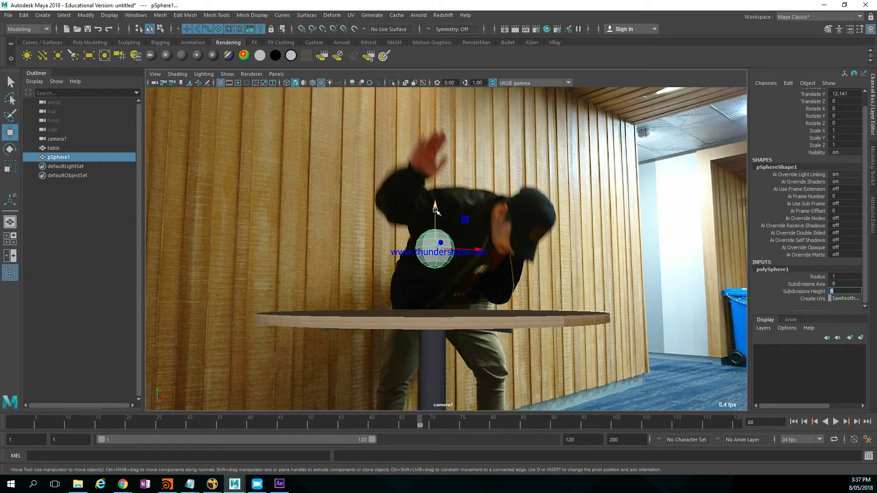
- Raise the sphere to the man's lifted hand at about Y 16.96 and key its position at frame 68
left_click_drag(435, 210, 424, 114)
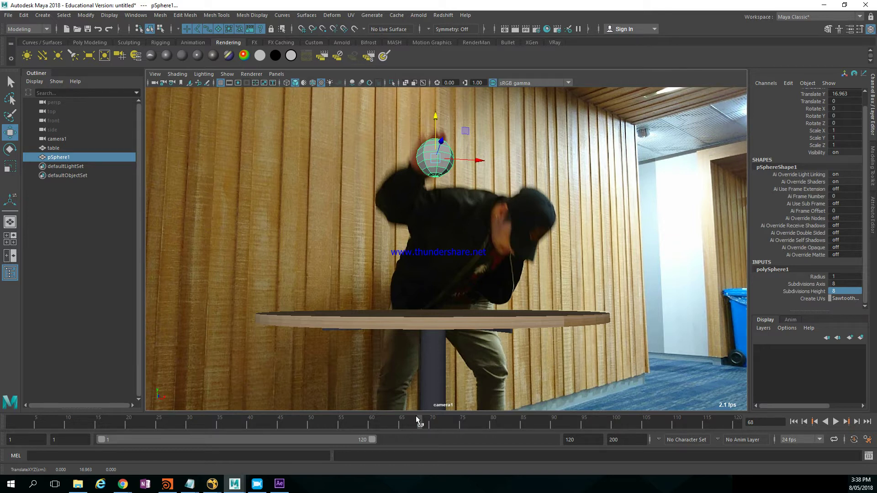
scroll(851, 163, "up", 1)
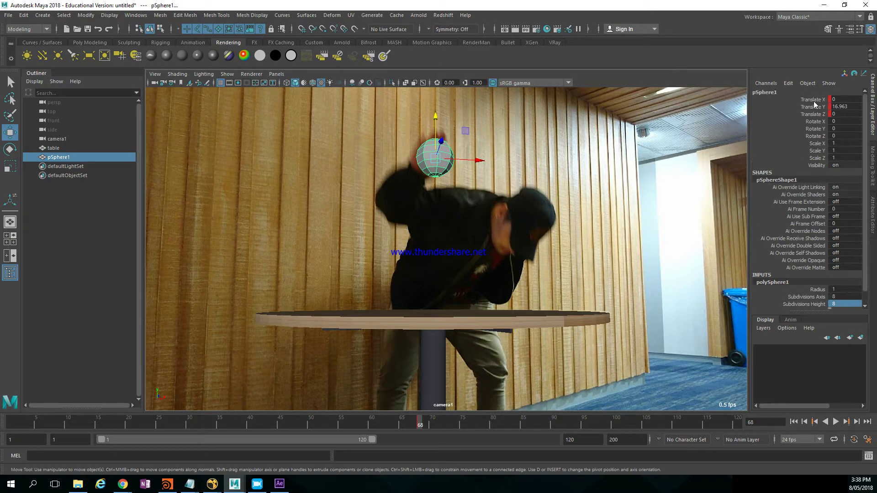
- Rename the sphere as Hand_Stand_in
left_click(772, 93)
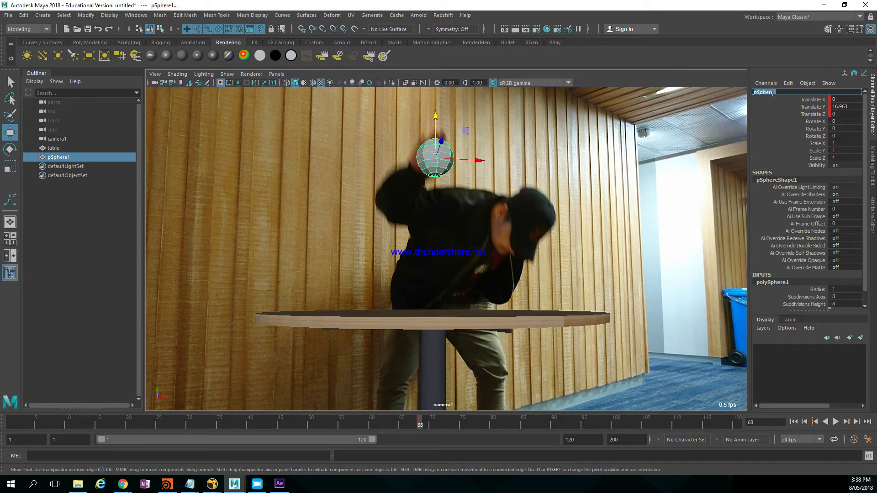
type("Hand_Stand_in")
key("Return")
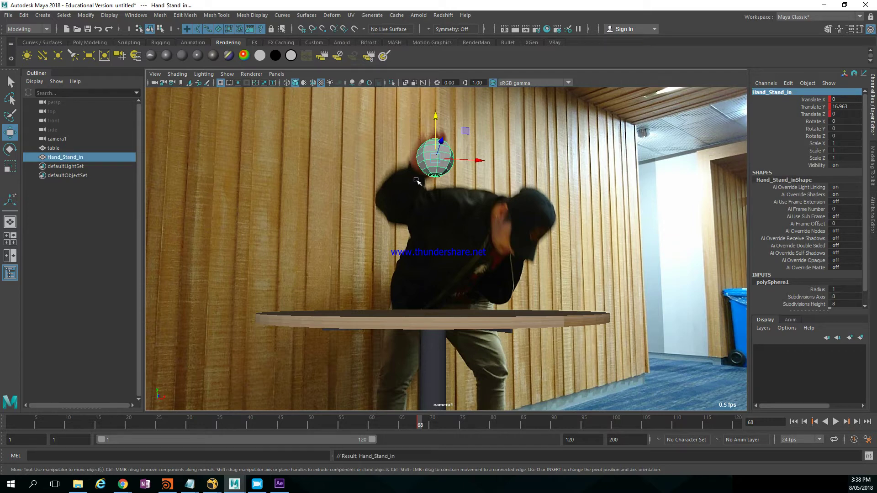
- Set the tangents of the hand stand-in's frame 68 key to linear
left_click_drag(435, 431, 421, 427)
right_click(420, 427)
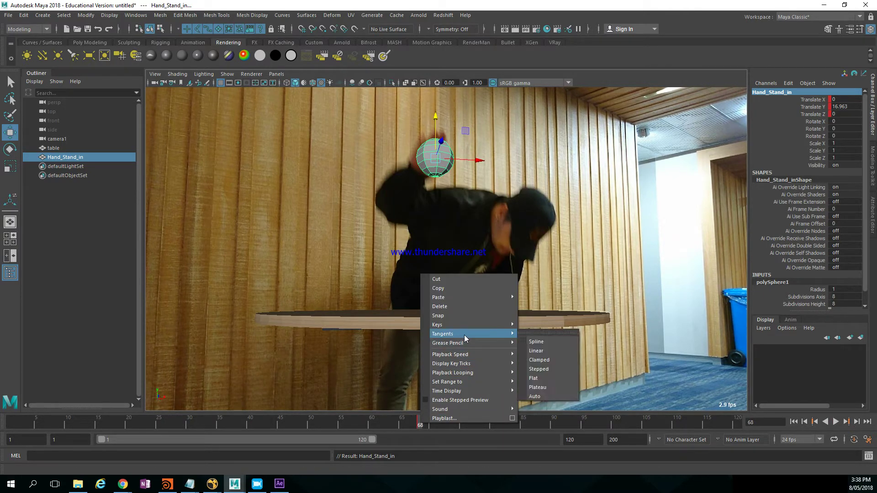
left_click(537, 348)
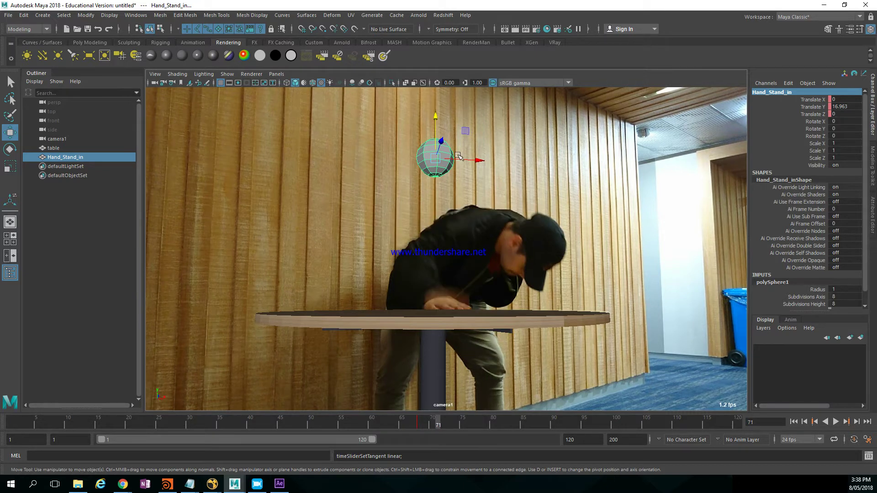
- At frame 71, lower the hand stand-in onto the tabletop at about Y 9.91 and shift it to about X 0.61, Z 1.10
left_click_drag(435, 117, 437, 242)
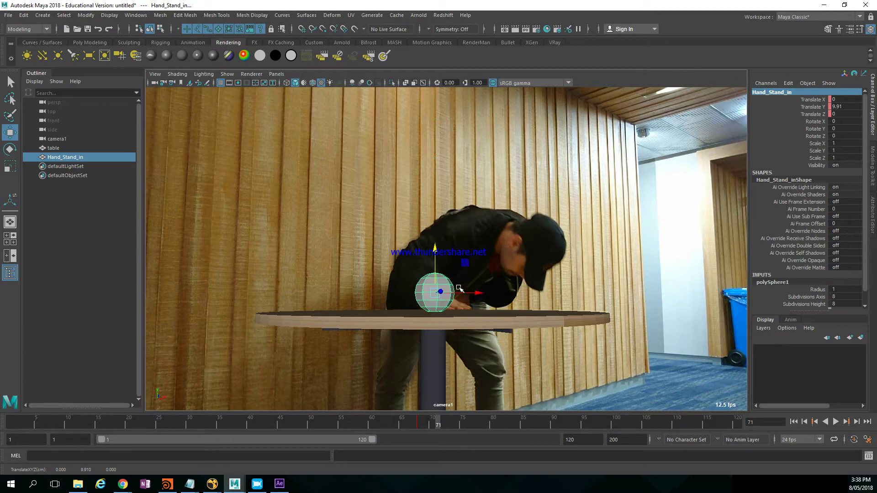
key("space")
left_click_drag(455, 276, 453, 238)
left_click_drag(452, 243, 444, 278, "alt")
left_click_drag(425, 197, 441, 181)
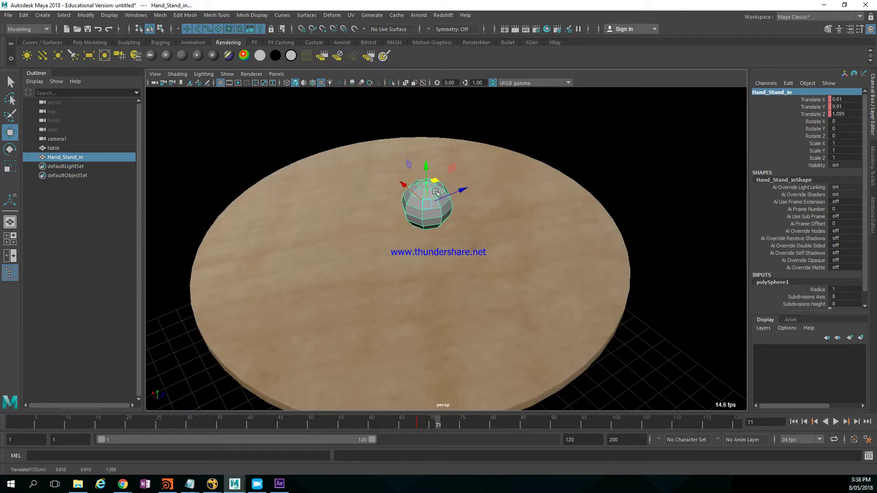
- Check the hand stand-in against the footage through camera1 and refine its tabletop position to about X 0.475, Z 1.375
left_click(277, 75)
mouse_move(294, 84)
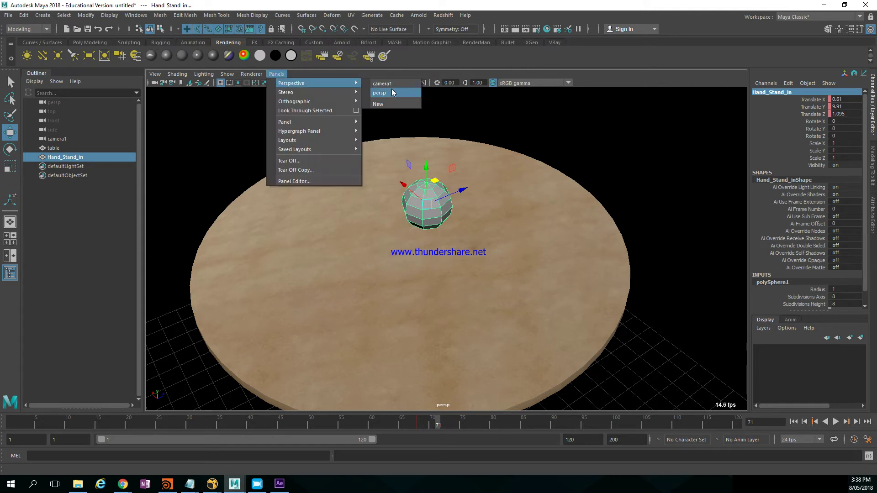
left_click(386, 83)
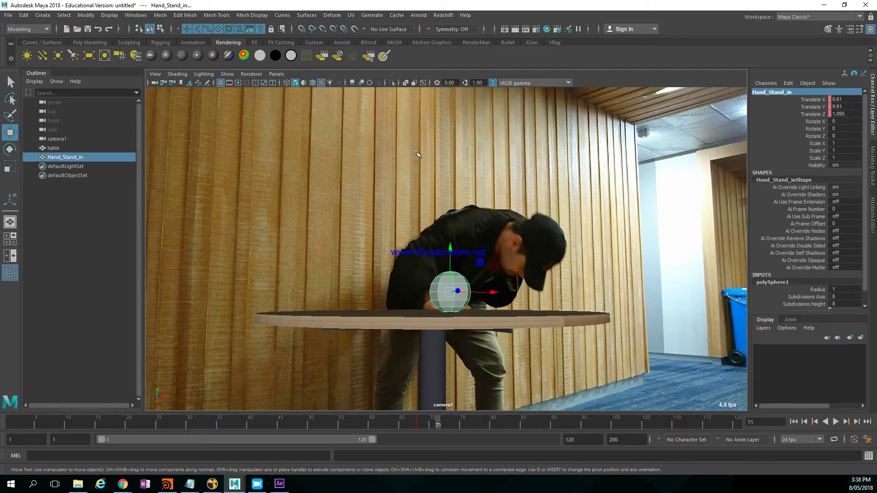
key("space")
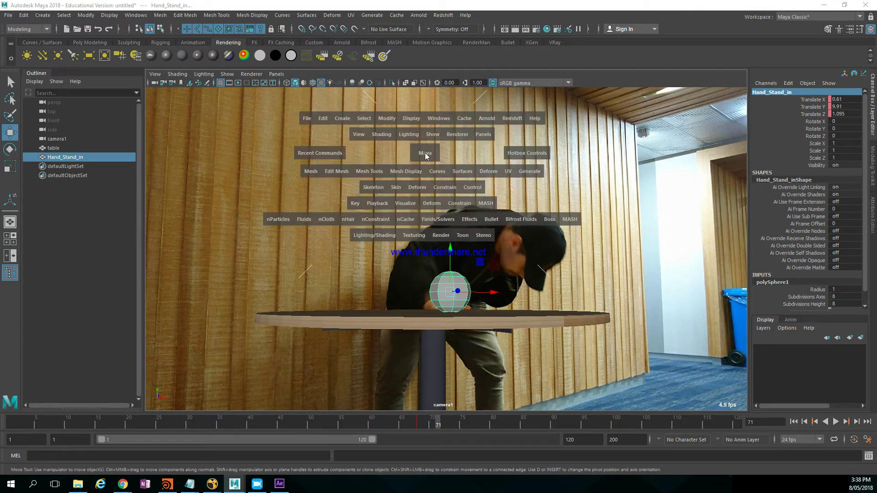
key("space")
left_click_drag(373, 326, 375, 285)
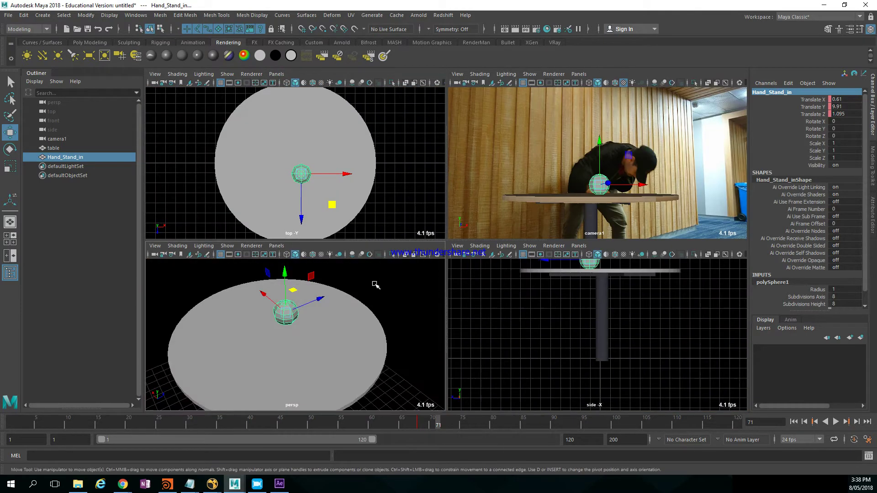
key("f")
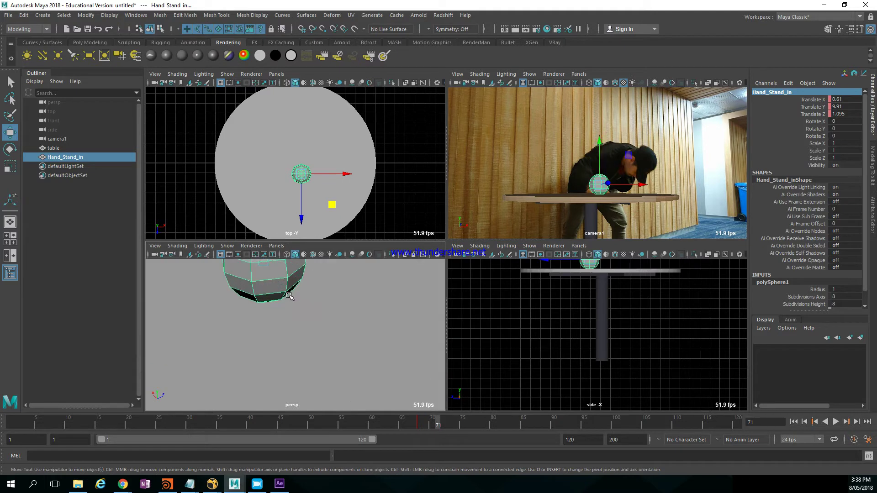
left_click(286, 291)
mouse_move(287, 291)
left_mouse_down()
mouse_move(280, 291)
mouse_move(296, 289)
left_mouse_up()
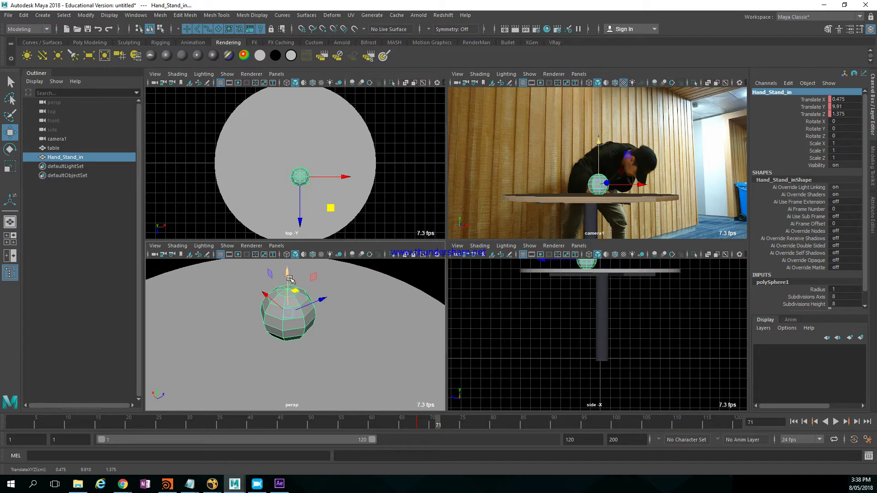
- Key the hand stand-in's position at frame 71 and set that key's tangents to linear
left_click(432, 425)
mouse_move(432, 425)
left_mouse_down()
mouse_move(414, 428)
mouse_move(438, 425)
left_mouse_up()
key("space")
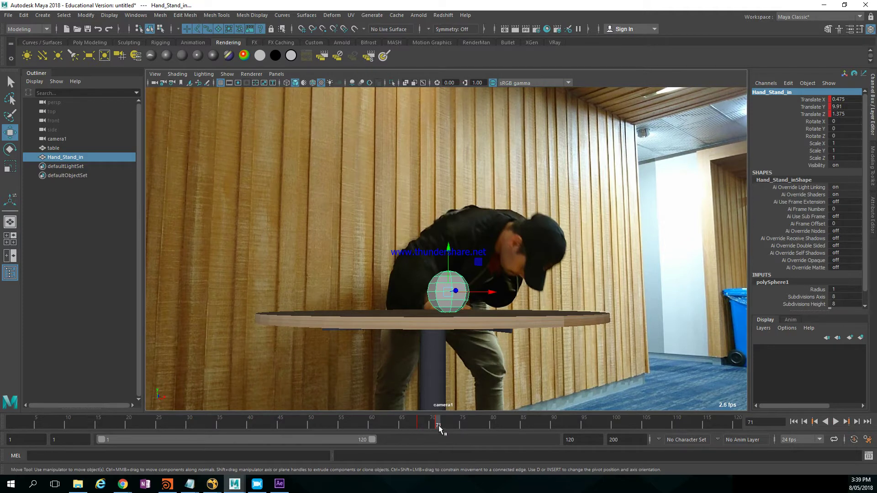
right_click(438, 426)
mouse_move(517, 342)
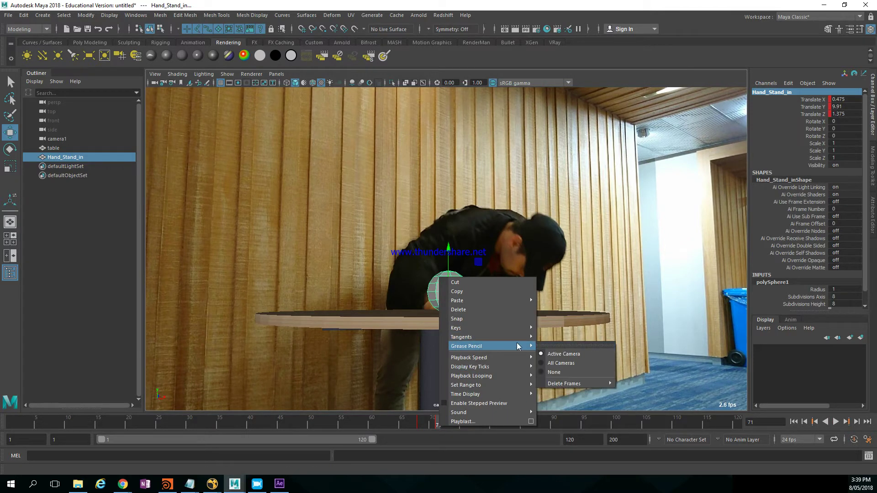
left_click(562, 358)
- Review the hand stand-in's downward motion against the footage around frames 70 and 71
left_click(432, 427)
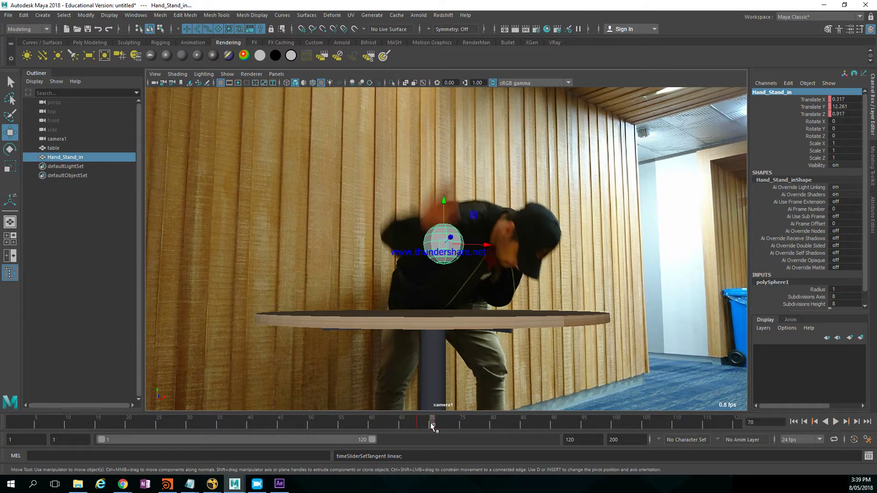
key("alt+v")
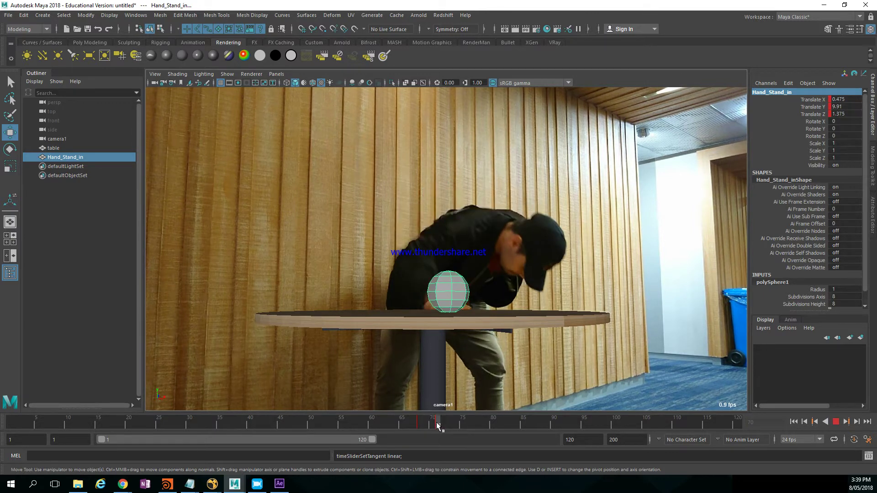
key("alt+v")
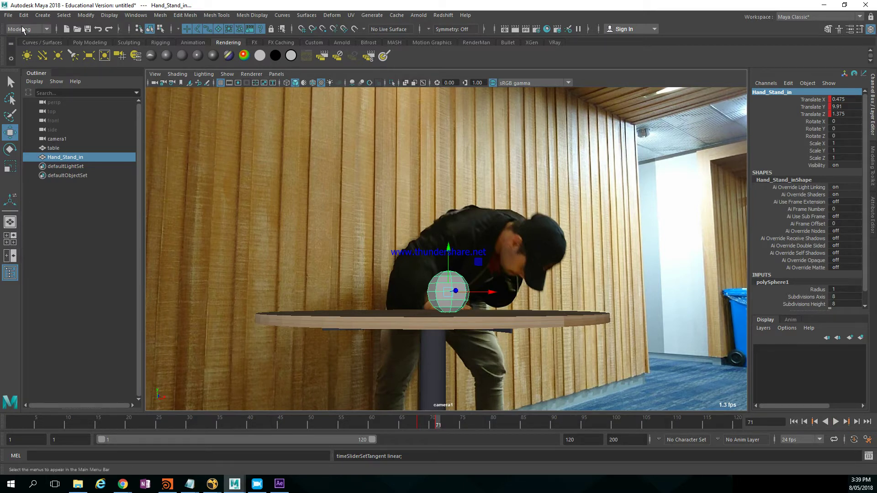
- Export the table and Hand_Stand_in together as an FBX file named Table_Hand in the RigidBody project
left_click(60, 145, "ctrl")
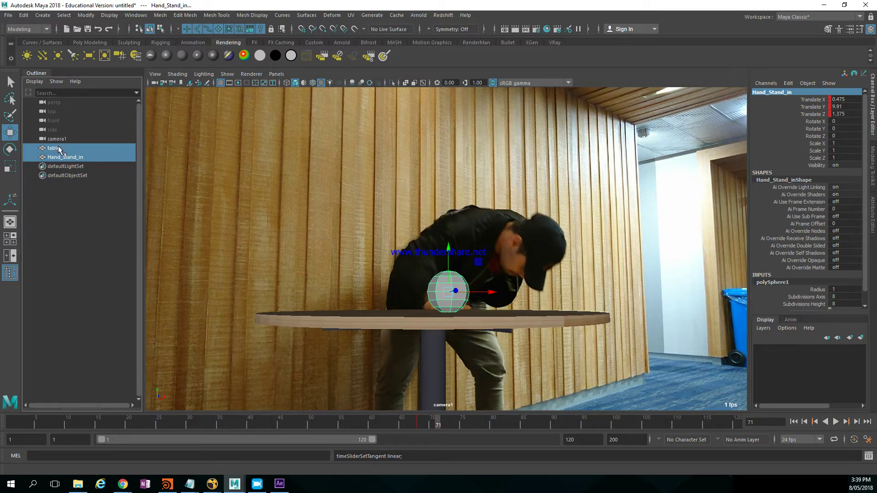
left_click(8, 15)
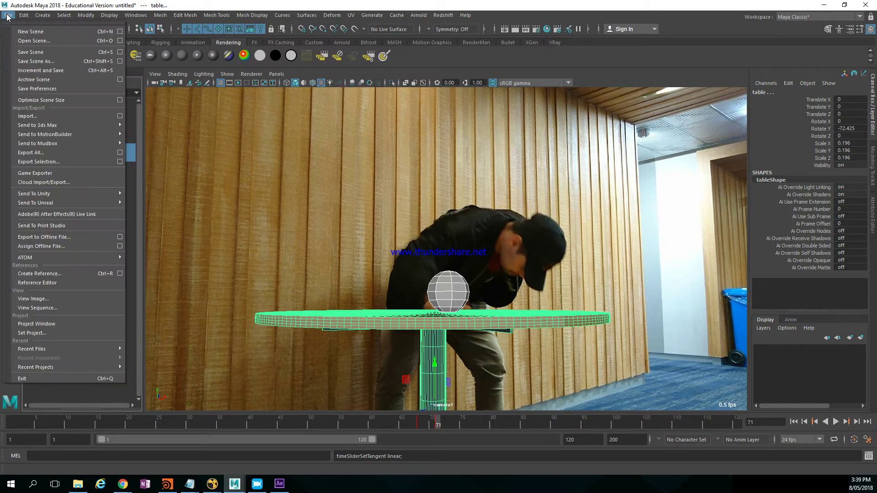
left_click(67, 163)
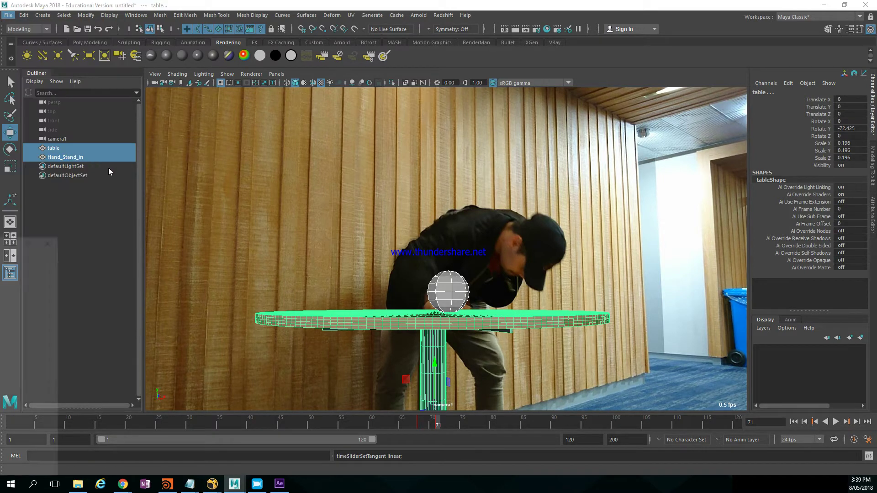
left_click_drag(0, 242, 314, 159)
type("Tabl")
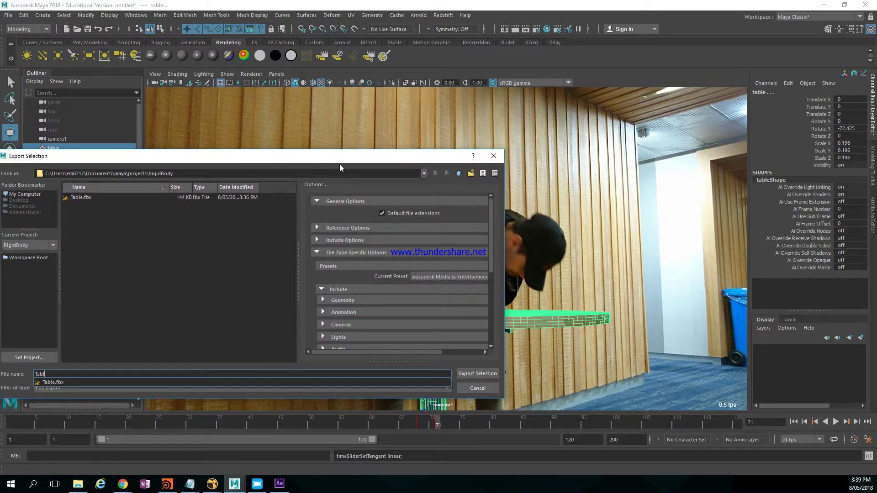
type("e_Hand")
key("Return")
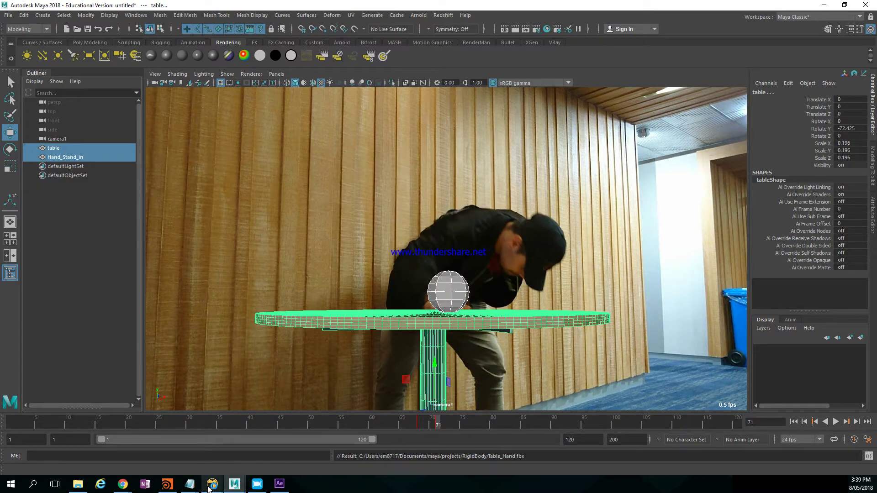
- Switch to Houdini and delete the Table geometry object from the scene
left_click(167, 484)
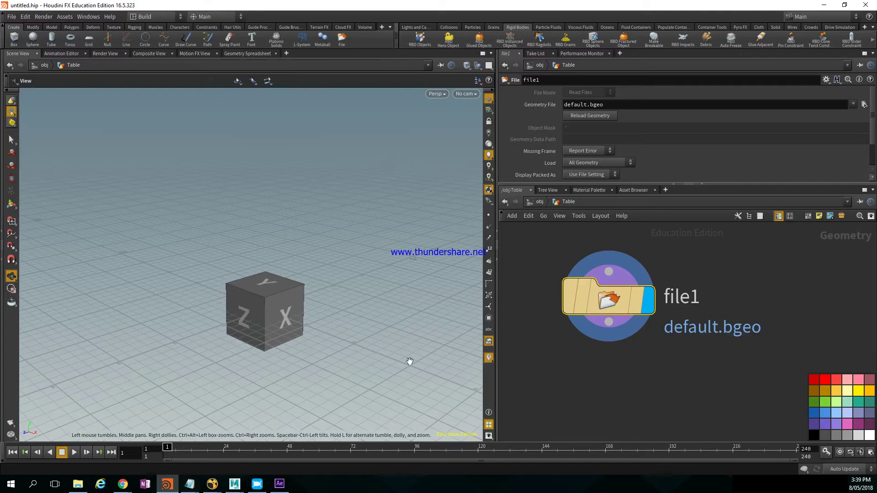
left_click(539, 201)
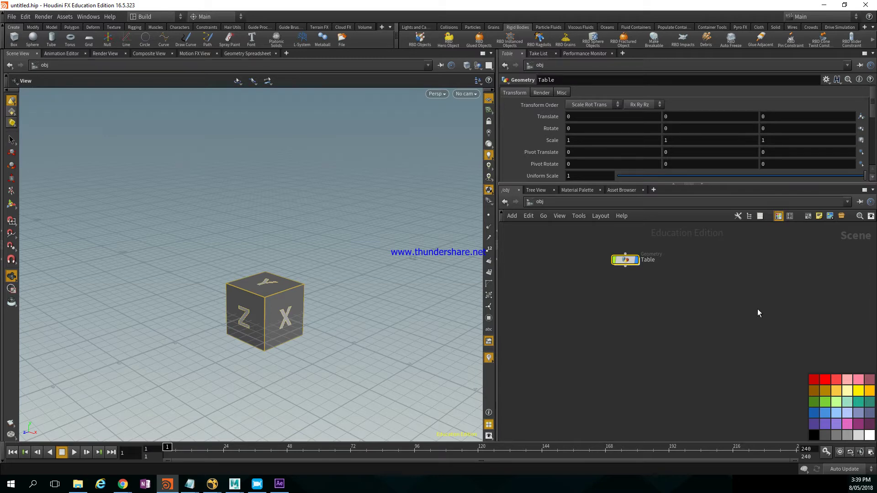
key("Delete")
- Import Table_Hand.fbx from the RigidBody project folder as a Filmbox FBX with the default import options
left_click(26, 16)
left_click(20, 17)
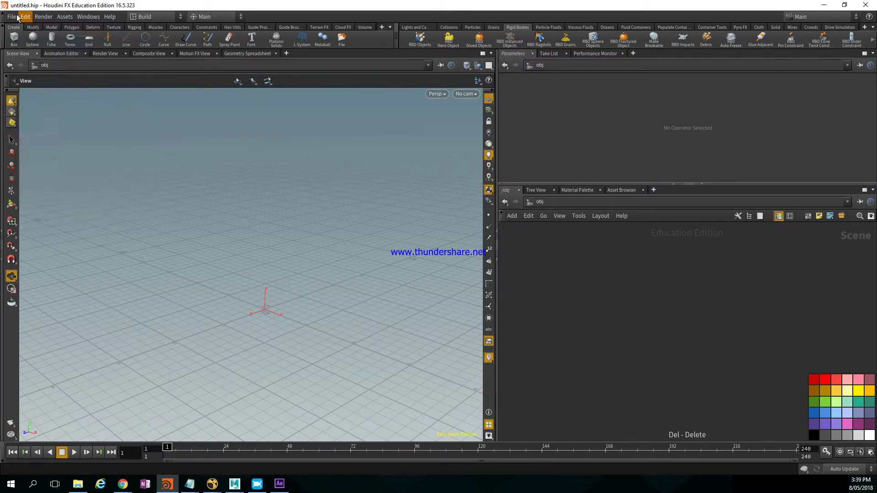
left_click(14, 16)
mouse_move(95, 149)
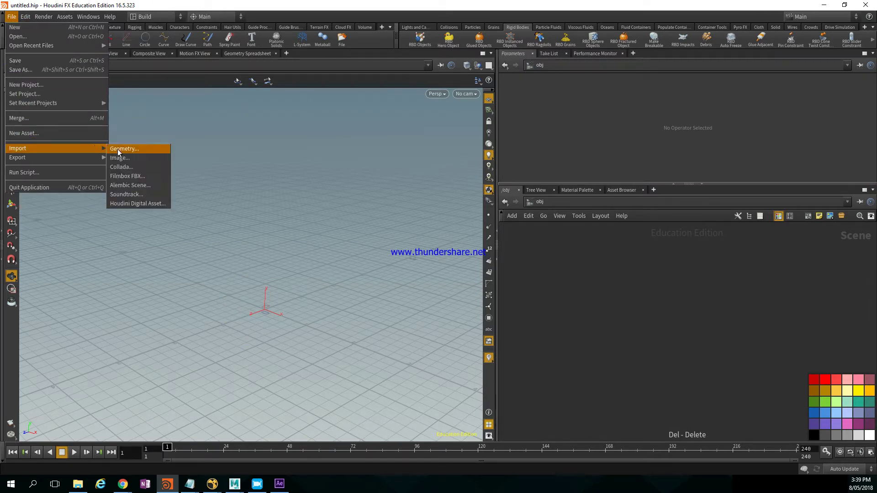
left_click(128, 176)
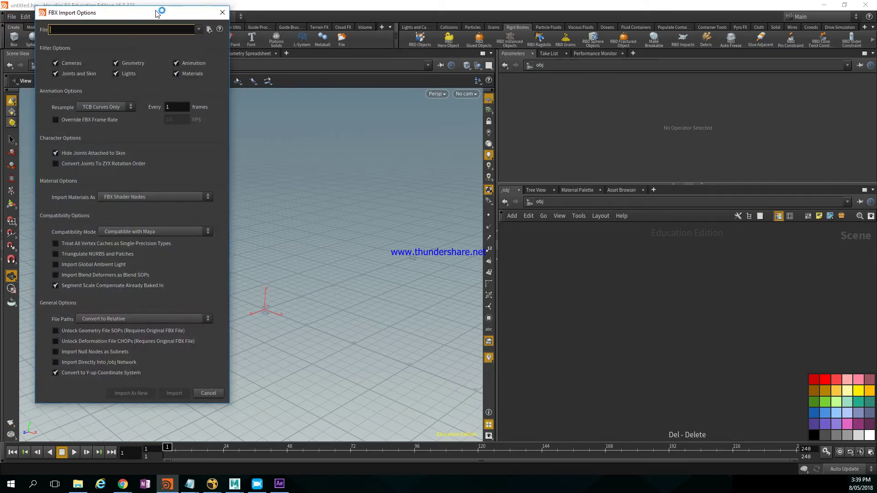
left_click_drag(156, 13, 280, 41)
left_click(333, 57)
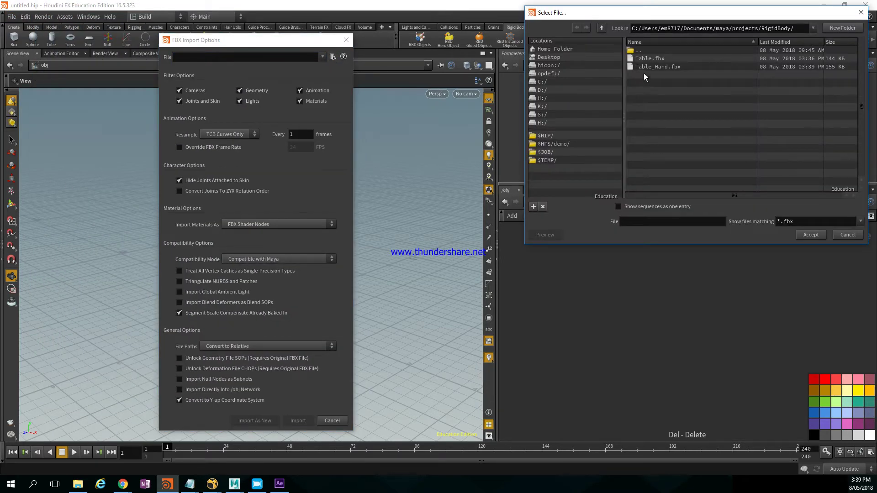
left_click_drag(763, 15, 592, 60)
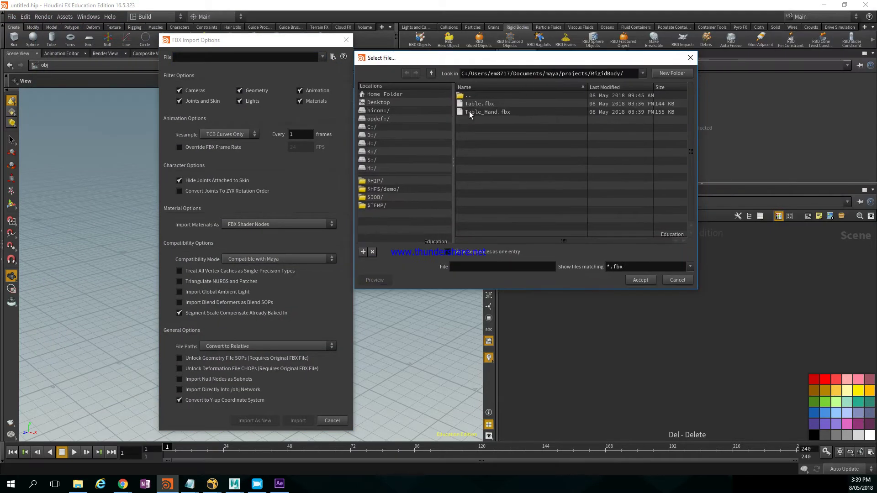
double_click(494, 112)
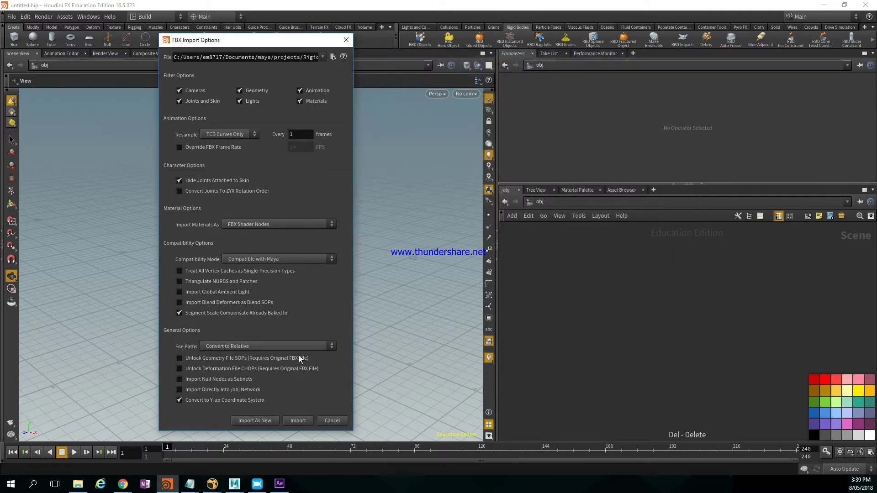
left_click(297, 420)
- Frame the imported table and sphere, and scrub the timeline to frame 71 to check the hand stand-in's motion
middle_click_drag(332, 240, 293, 361)
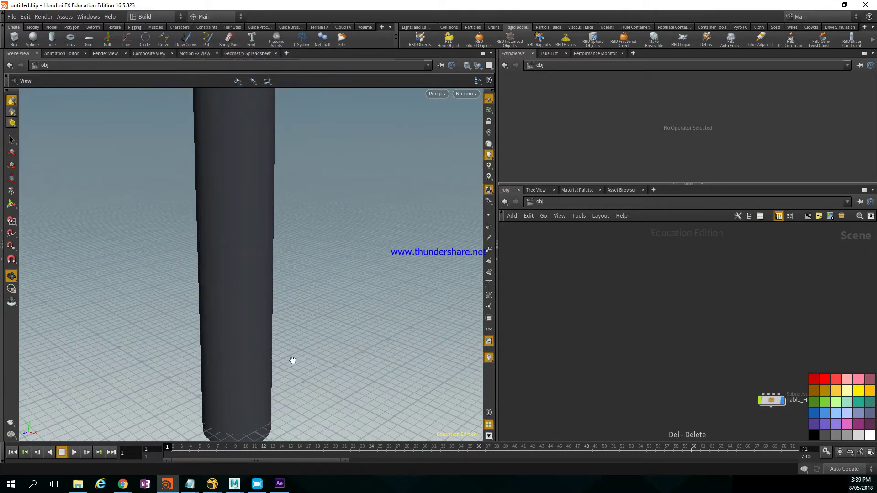
right_click_drag(293, 360, 305, 252)
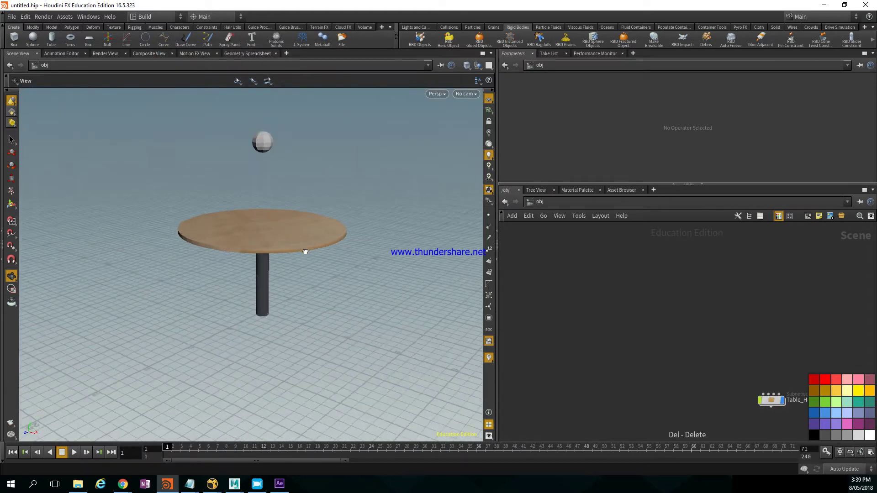
left_click_drag(305, 251, 244, 245)
right_click_drag(245, 244, 327, 266)
middle_click_drag(327, 266, 189, 437)
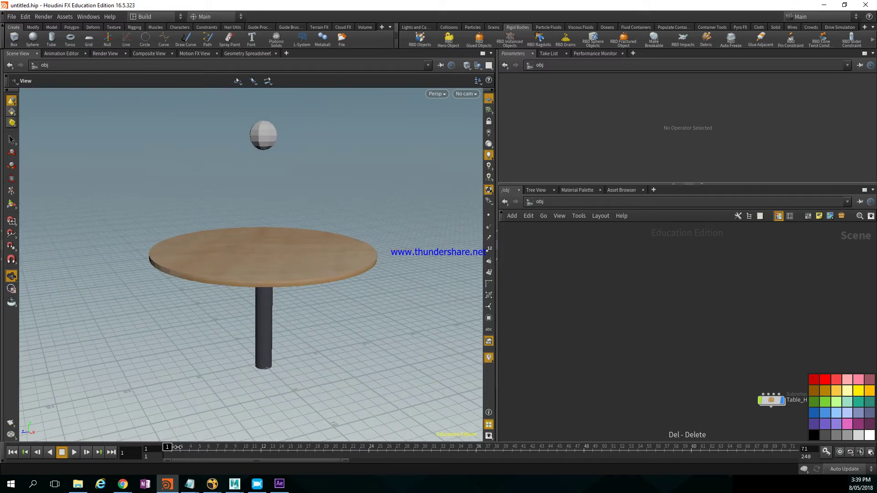
left_click_drag(178, 447, 709, 457)
key("h")
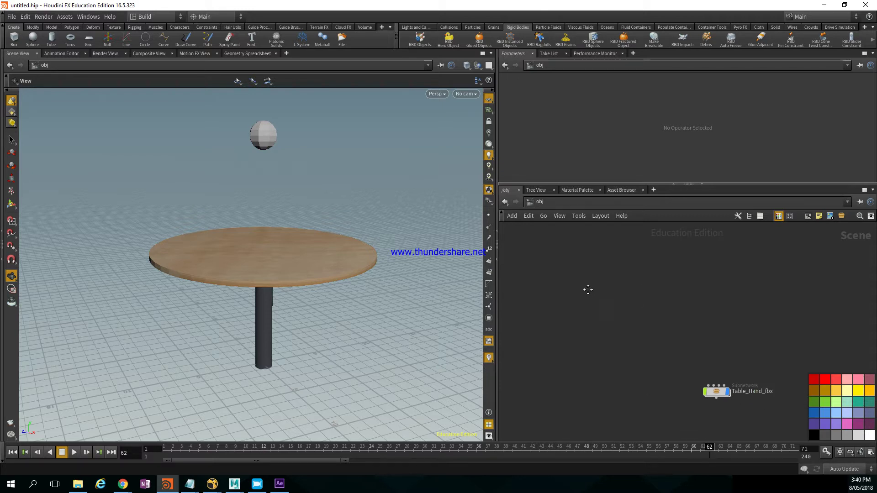
left_click(729, 447)
left_click_drag(730, 448, 790, 443)
left_click_drag(465, 348, 231, 230)
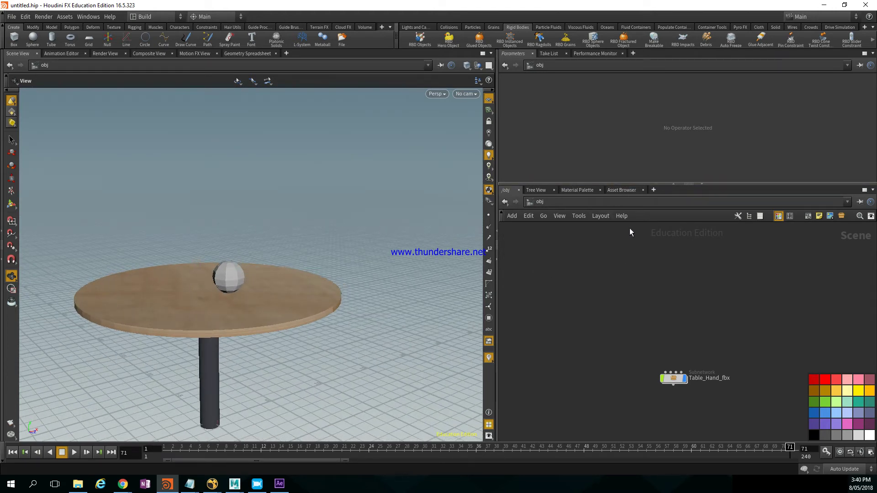
left_click_drag(274, 318, 297, 280)
- Open the Table_Hand_fbx subnetwork and inspect the node chain inside its table geometry down to table_material
left_click_drag(675, 382, 619, 277)
double_click(620, 274)
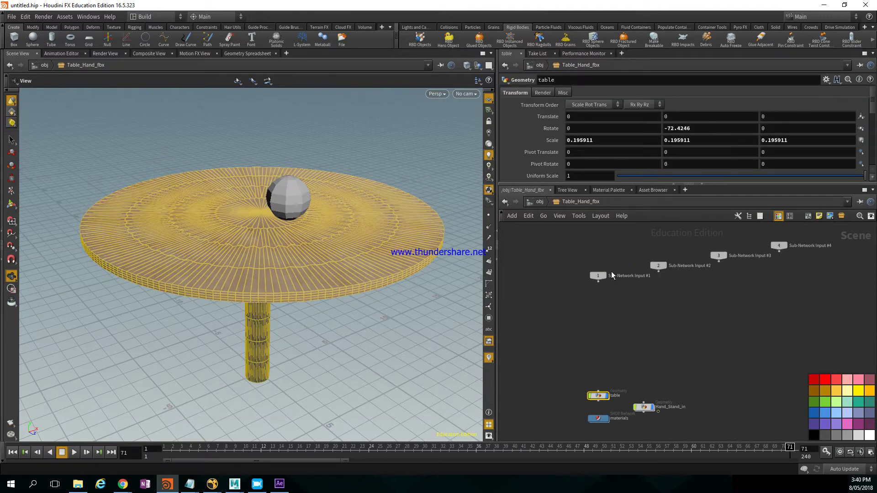
middle_click_drag(609, 339, 622, 300)
scroll(623, 333, "up", 3)
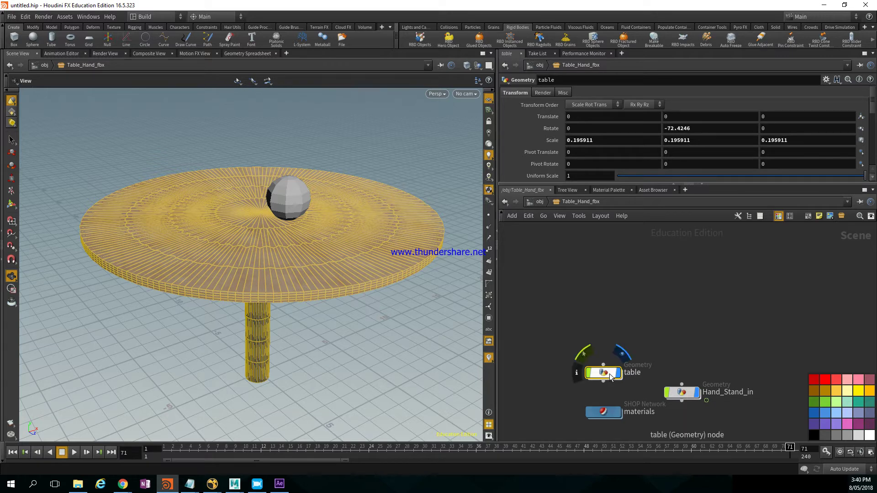
double_click(609, 372)
middle_click_drag(651, 291, 610, 324)
middle_click_drag(601, 357, 603, 295)
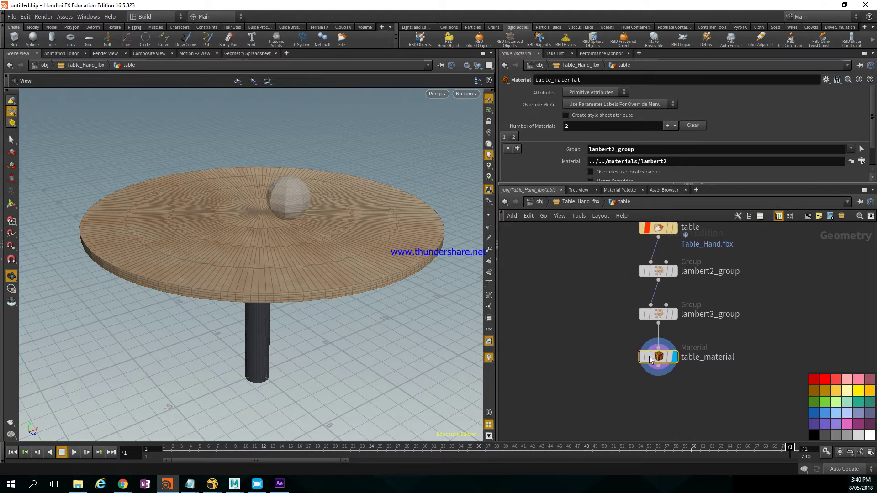
left_click_drag(657, 361, 658, 354)
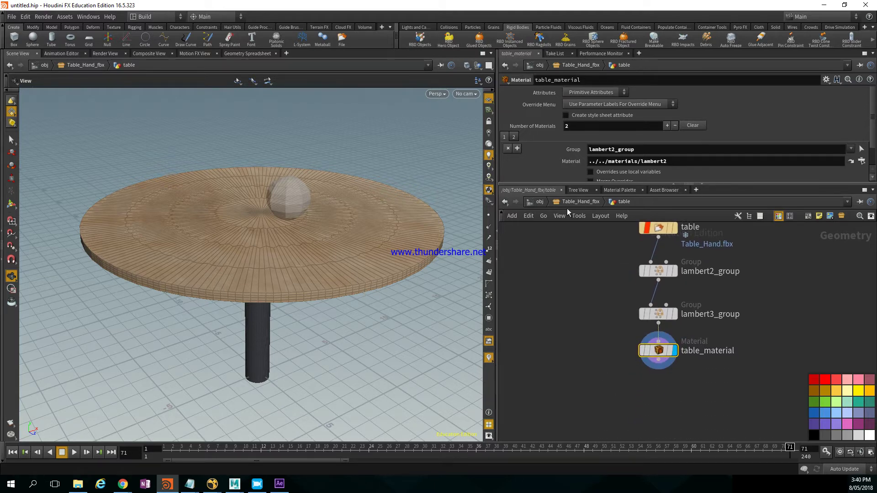
left_click_drag(443, 246, 370, 324)
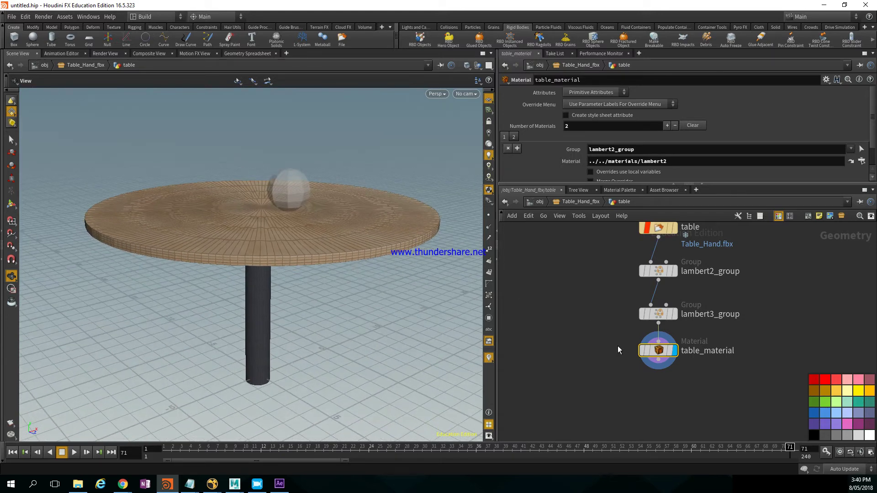
middle_click_drag(618, 347, 569, 281)
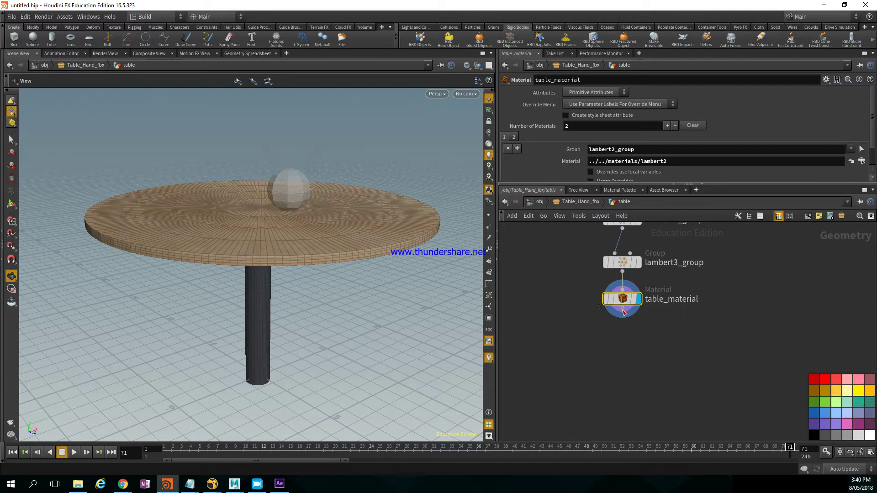
left_click_drag(623, 309, 631, 322)
key("Tab")
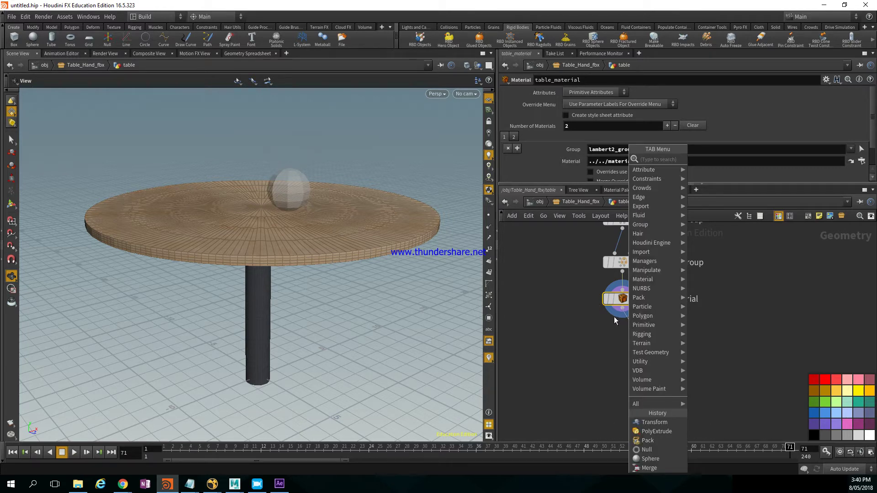
key("Escape")
left_click_drag(382, 280, 288, 238)
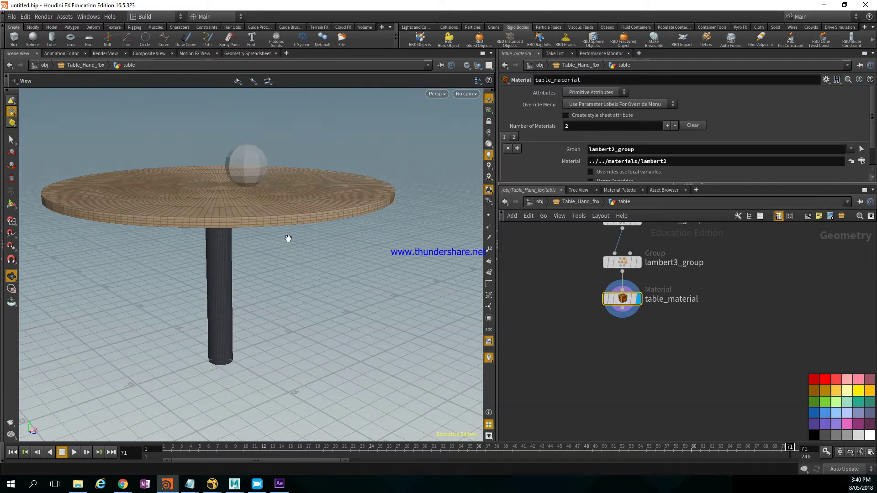
- Return to the object level and add a sphere object beside the Table_Hand_fbx subnetwork
left_click(571, 202)
left_click_drag(614, 290, 539, 292)
key("Tab")
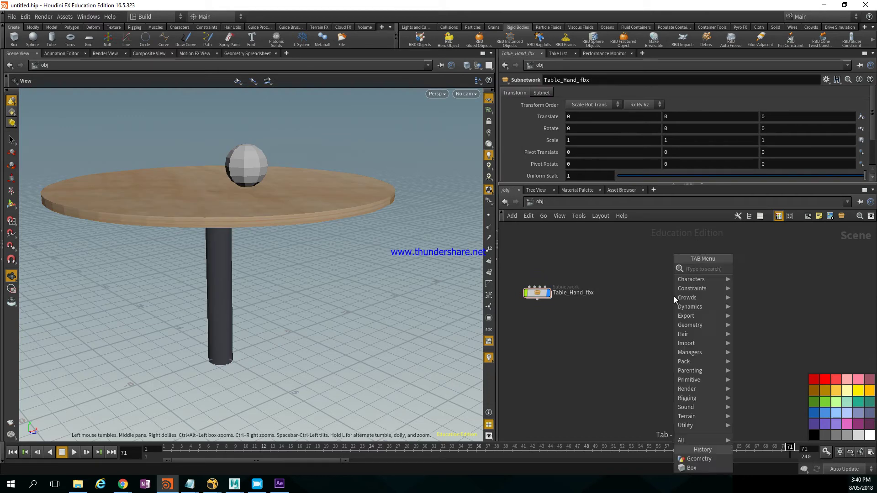
type("sphere")
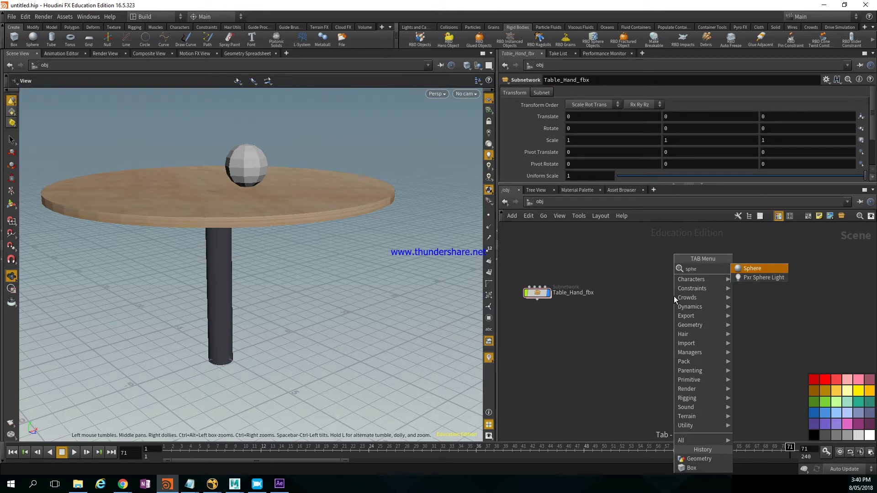
key("Return")
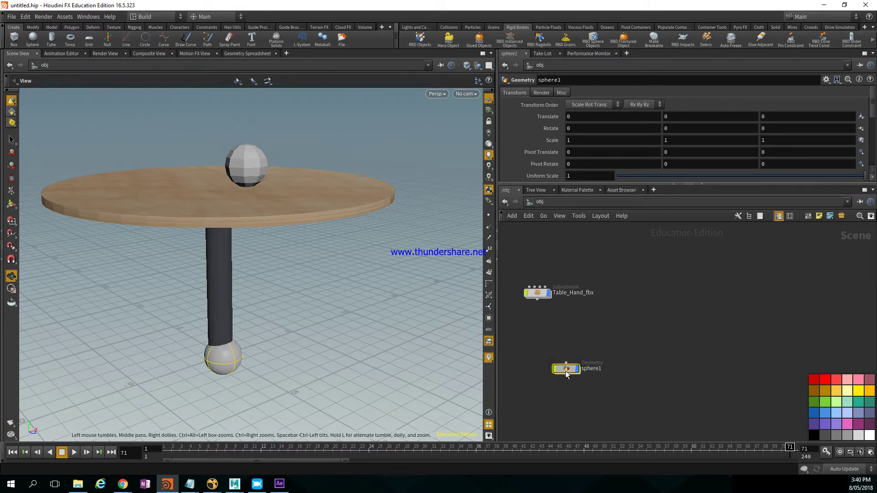
left_click_drag(565, 371, 671, 294)
- Go inside the new sphere object and set its primitive type to Polygon
double_click(670, 293)
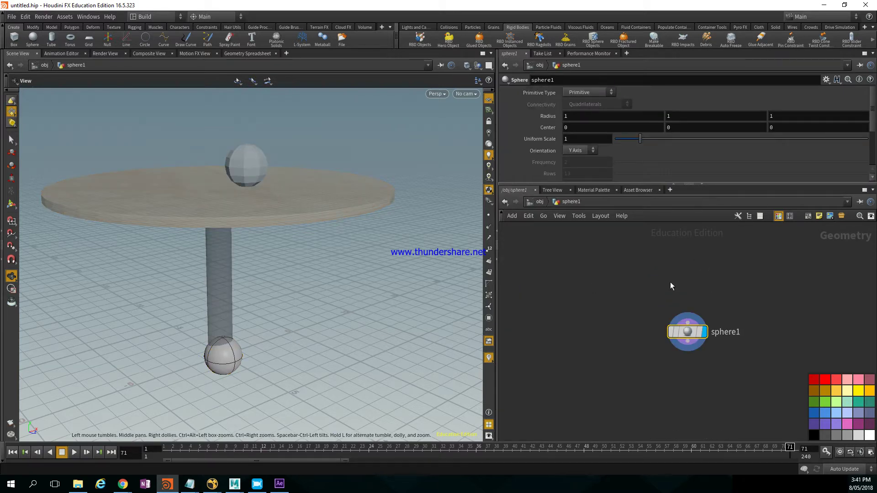
left_click(587, 93)
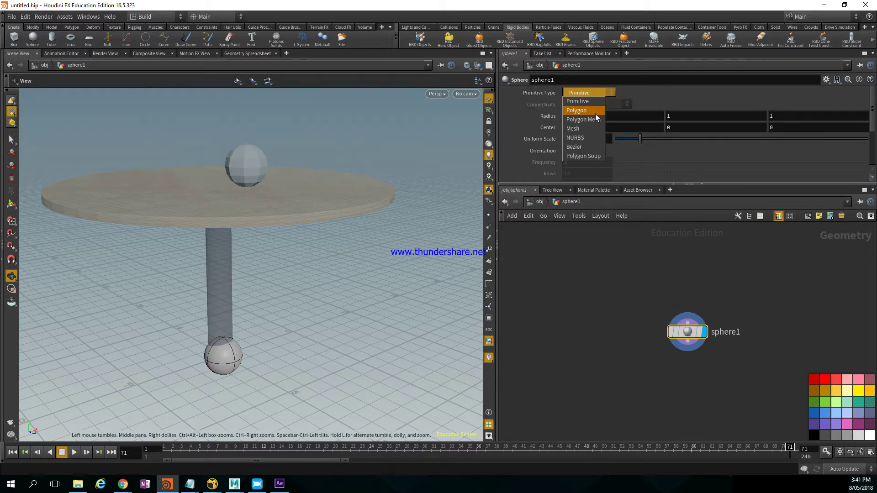
left_click(596, 113)
scroll(290, 289, "up", 6)
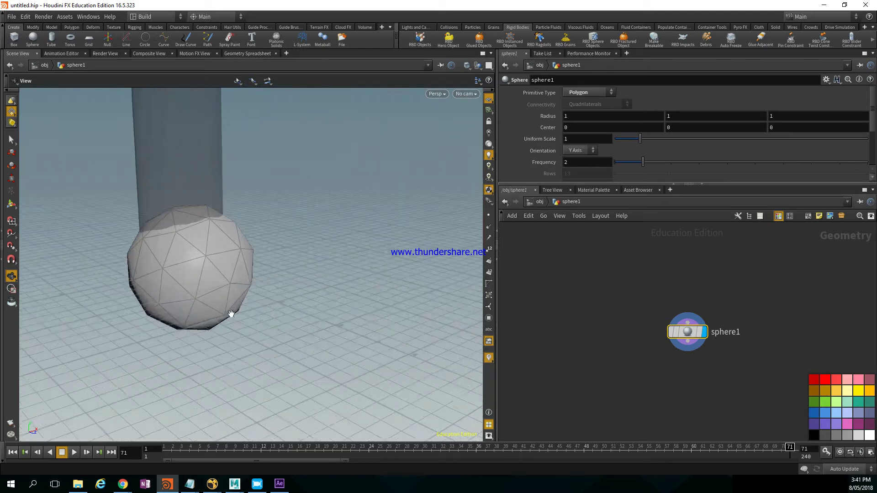
scroll(231, 314, "up", 6)
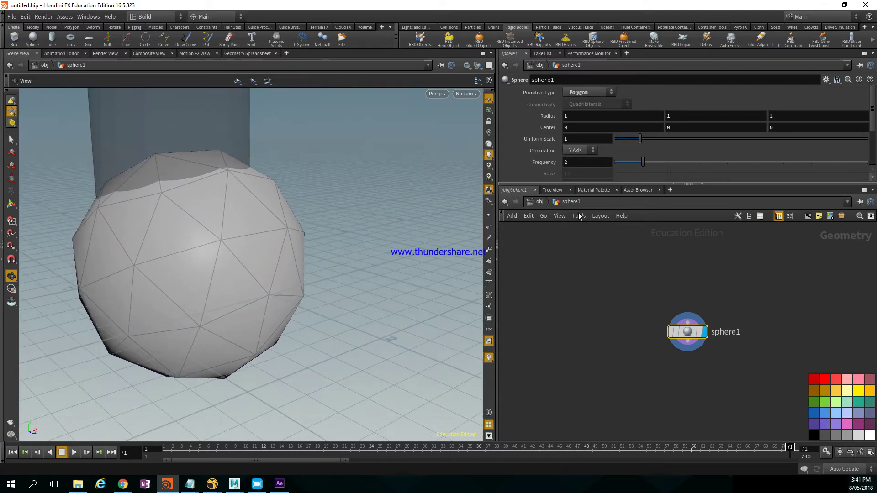
middle_click_drag(658, 291, 646, 250)
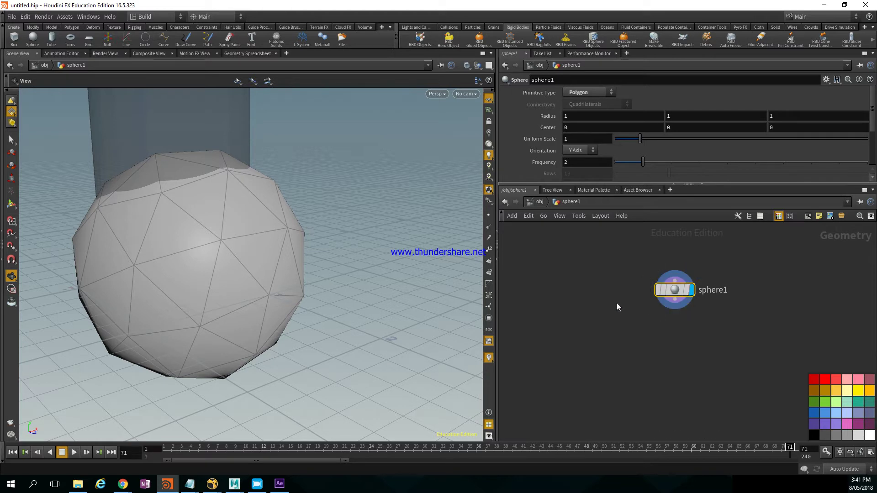
middle_click_drag(206, 254, 260, 253)
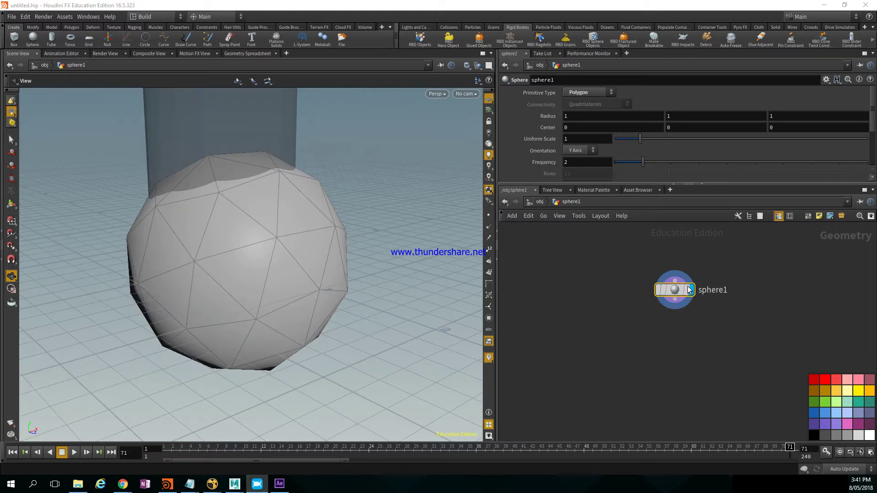
- Add a Voronoi Fracture node fed by the sphere on its first input, and space the two nodes apart
mouse_move(677, 290)
left_click_drag(674, 300, 661, 338)
key("Tab")
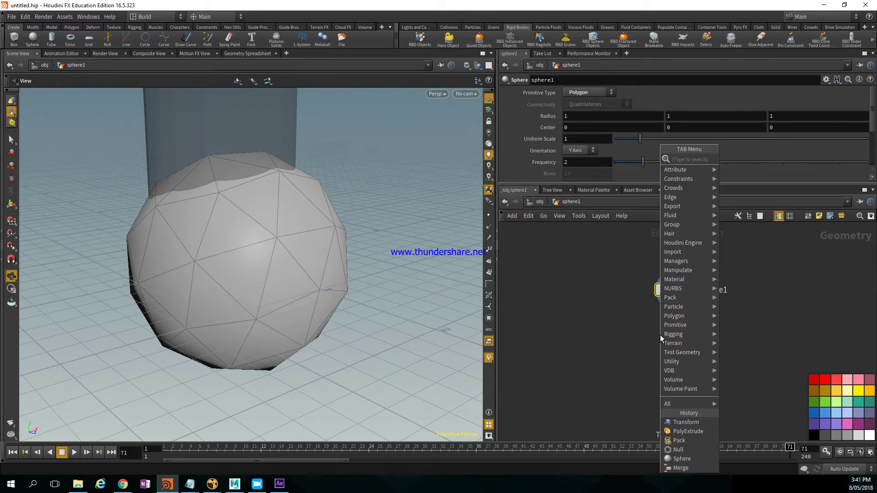
type("voro")
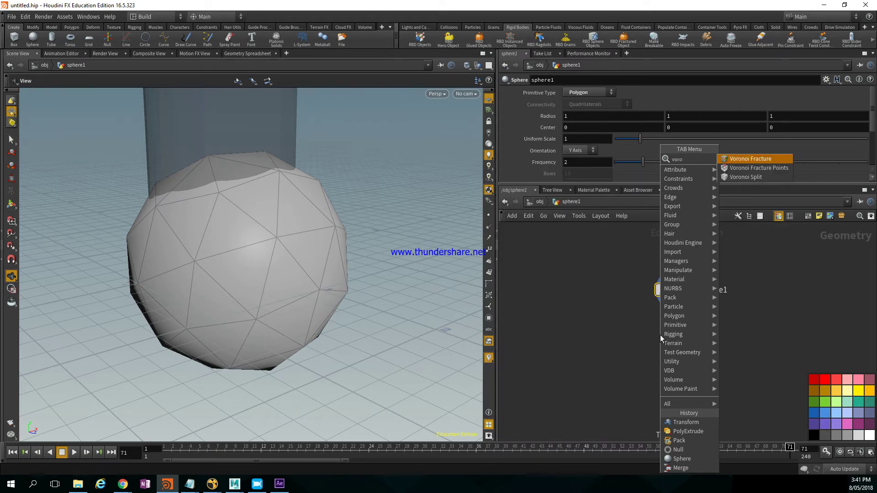
key("Return")
left_click(660, 335)
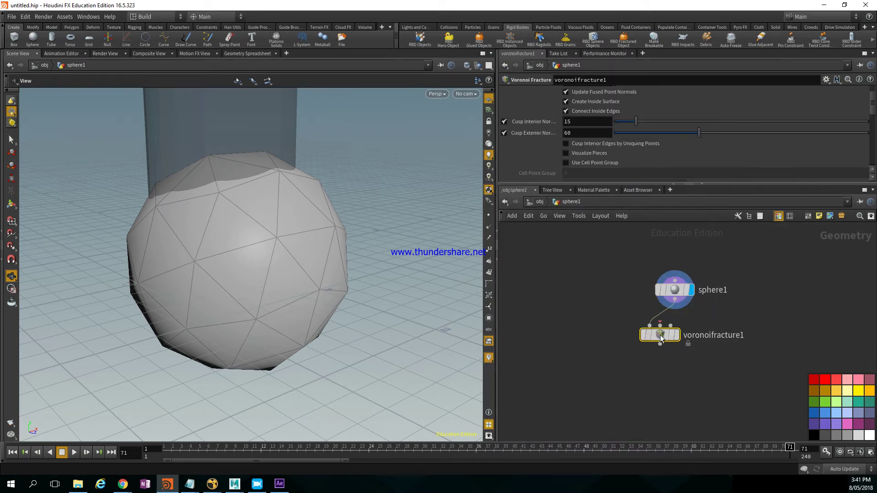
left_click_drag(660, 338, 678, 353)
left_click_drag(674, 291, 646, 263)
- Add a Scatter node fed by the sphere, place it beside the Voronoi Fracture branch, and display its points
mouse_move(645, 263)
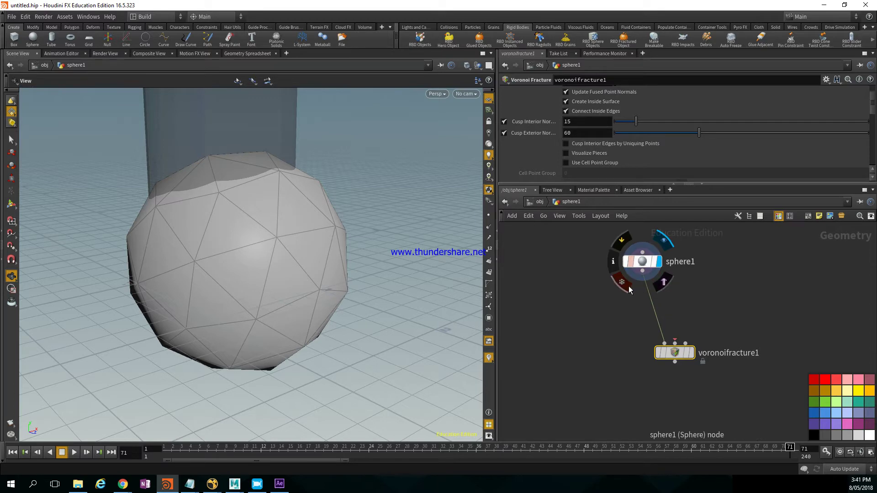
key("Tab")
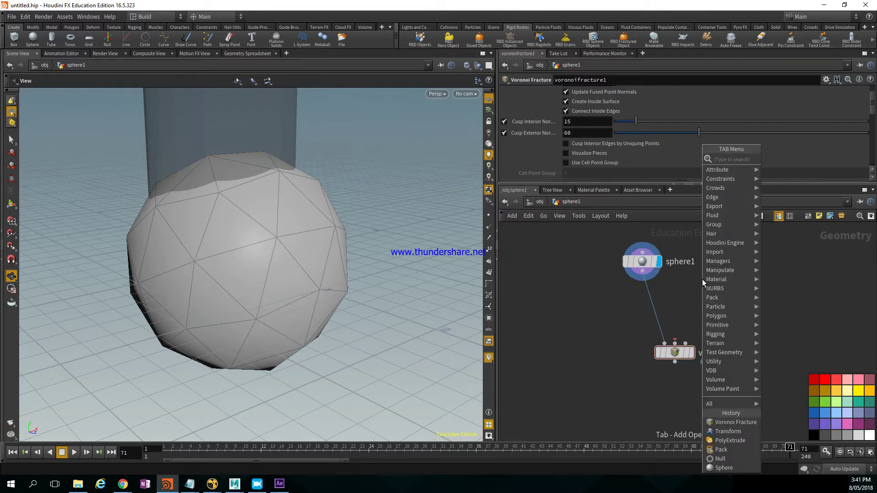
type("sc")
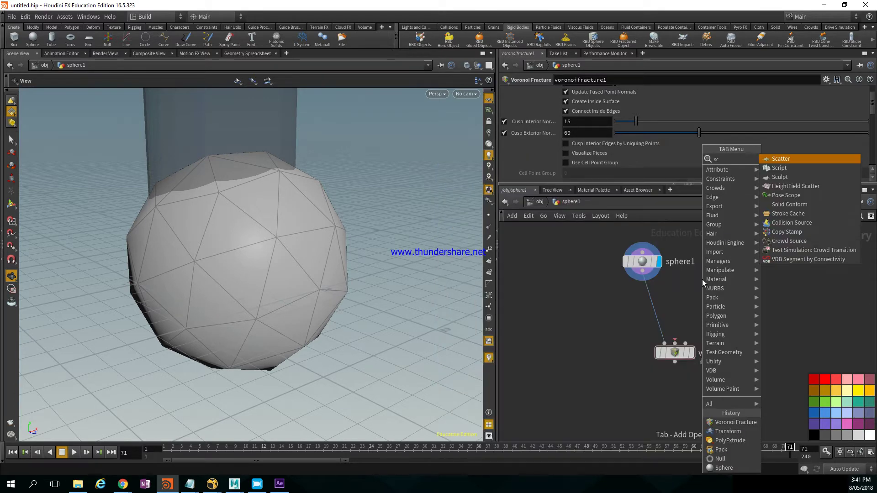
key("Return")
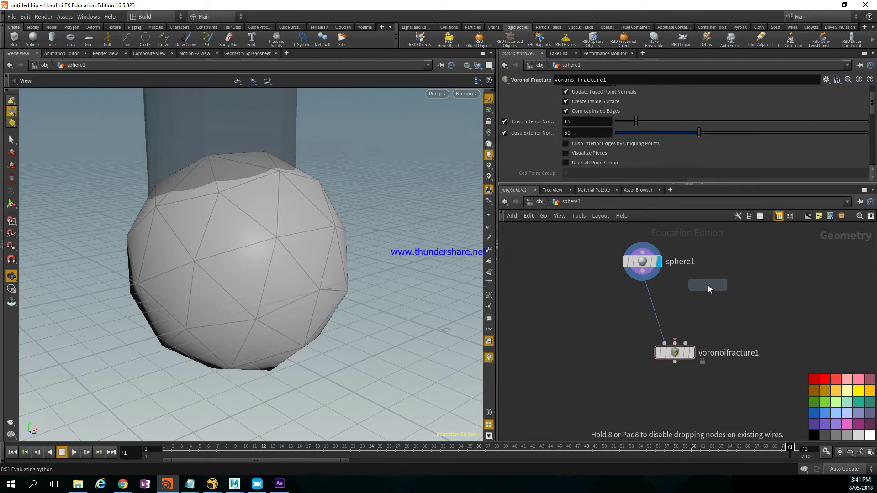
left_click(708, 285)
left_click(643, 272)
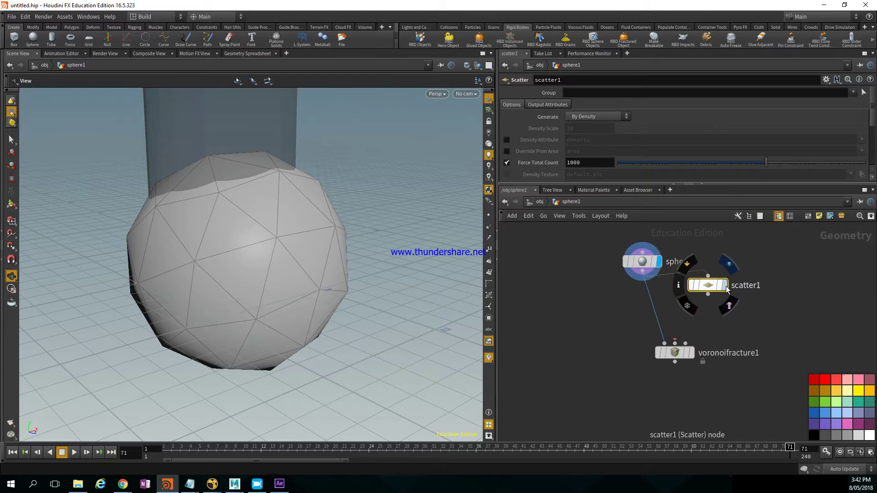
left_click(726, 288)
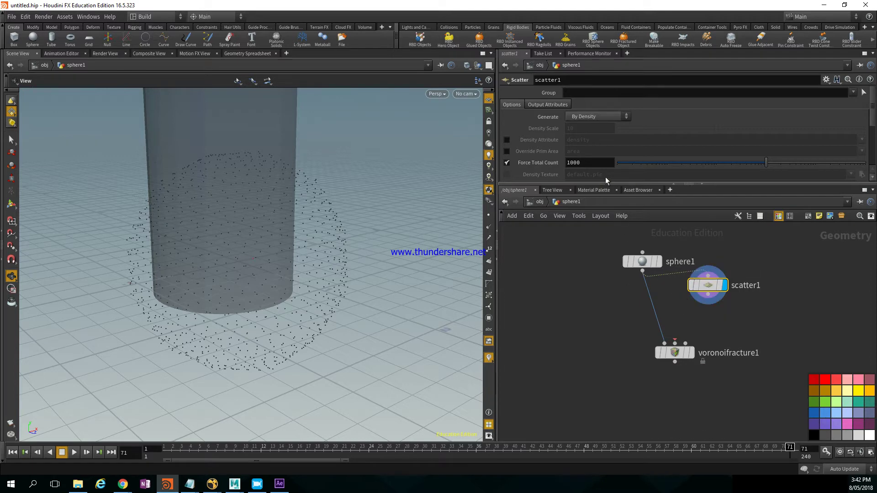
- Set the Scatter node's Force Total Count to 20 and inspect the points from several angles
type("20")
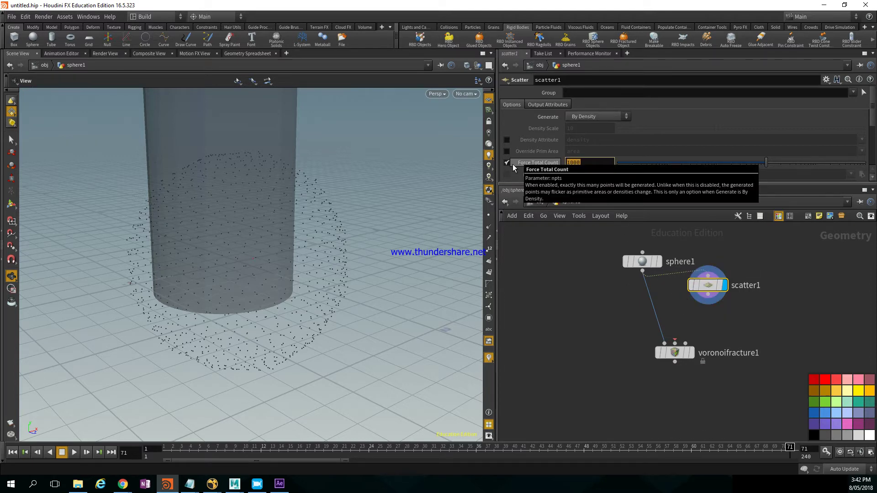
key("Return")
left_click_drag(364, 292, 319, 314)
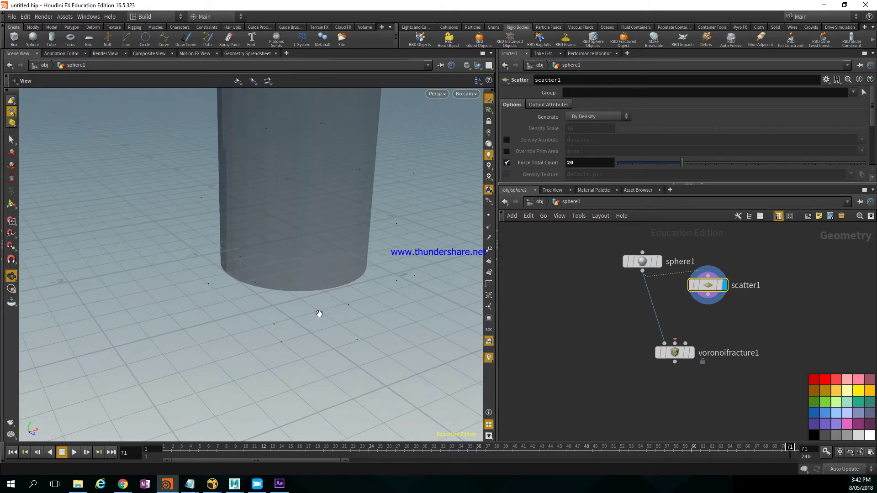
left_click_drag(303, 204, 250, 246)
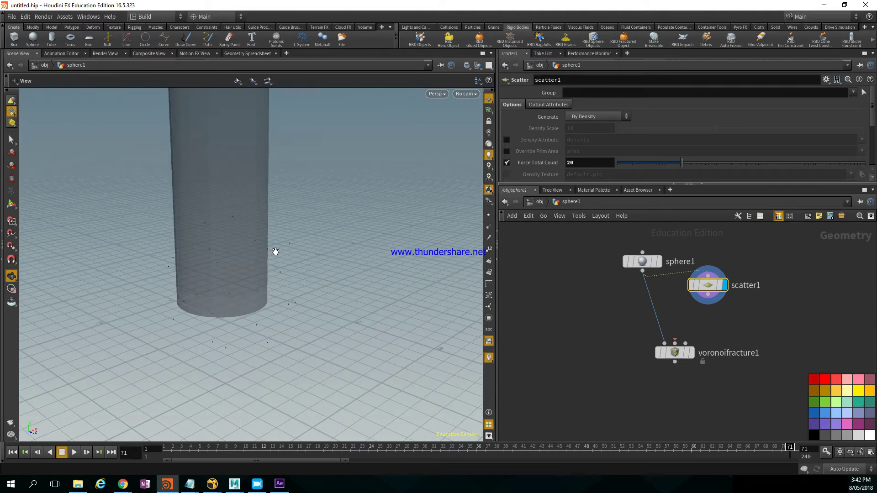
key("f")
left_click_drag(294, 254, 248, 220)
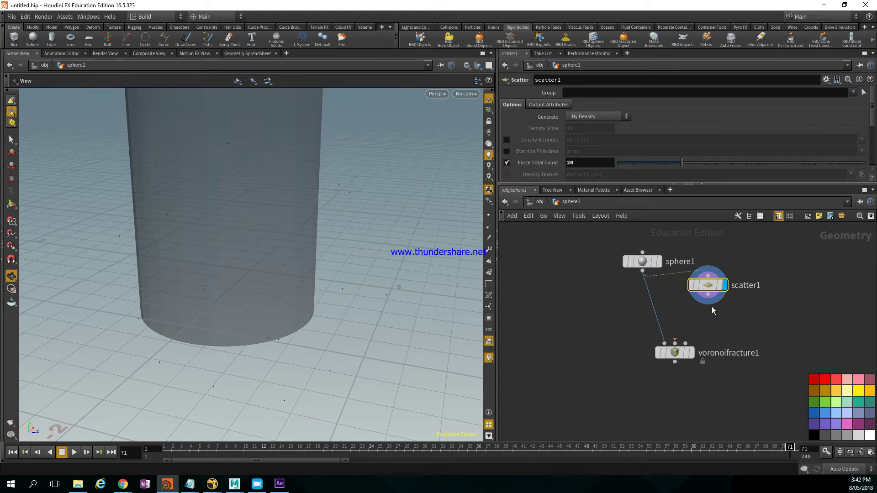
- Connect the Scatter output to the Voronoi Fracture's second input and display the fractured sphere
left_click_drag(708, 296, 675, 344)
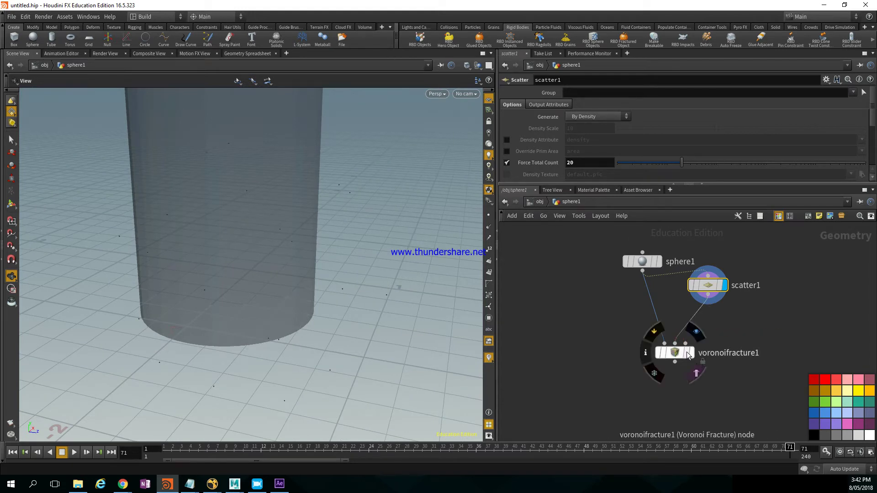
left_click(696, 332)
right_click_drag(303, 296, 351, 297)
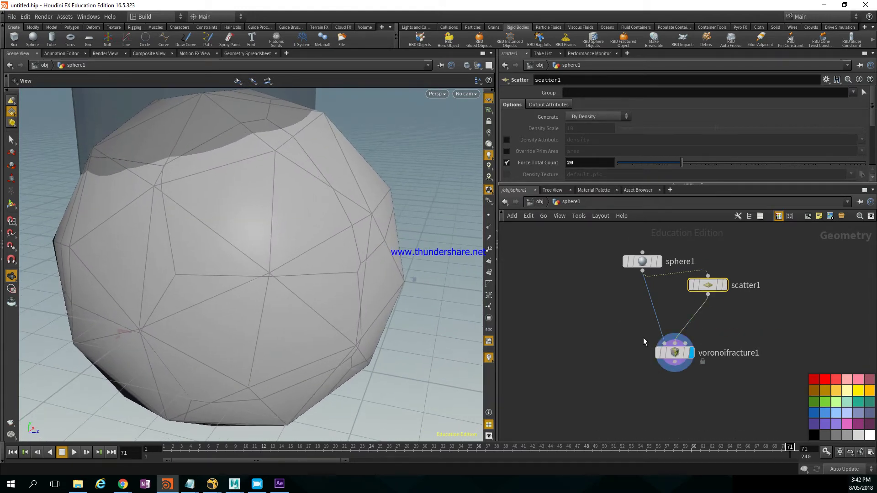
- Turn on Visualize Pieces for the Voronoi Fracture and inspect the pieces in wireframe shading
left_click(672, 353)
left_click(594, 153)
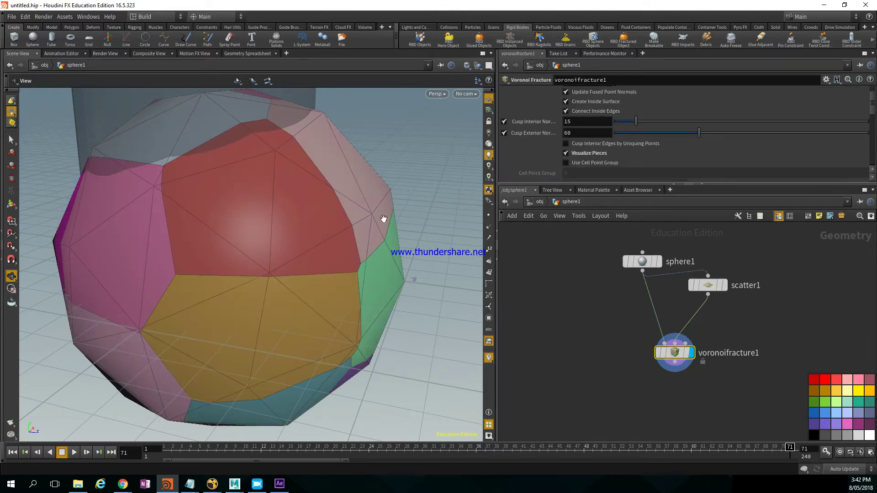
right_click_drag(384, 219, 363, 256)
middle_click_drag(363, 256, 306, 253)
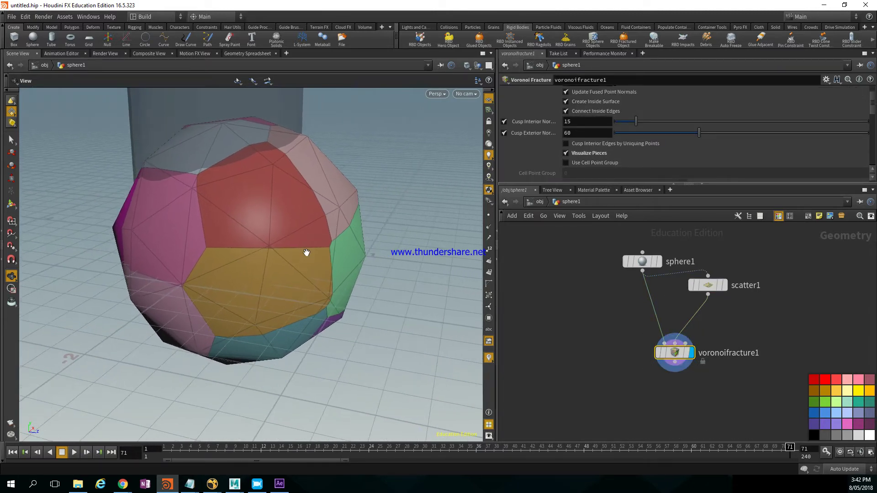
key("w")
mouse_move(308, 251)
left_mouse_down()
mouse_move(255, 266)
mouse_move(303, 245)
mouse_move(371, 247)
mouse_move(352, 257)
mouse_move(288, 255)
mouse_move(307, 184)
mouse_move(310, 201)
mouse_move(254, 246)
mouse_move(210, 256)
mouse_move(293, 243)
left_mouse_up()
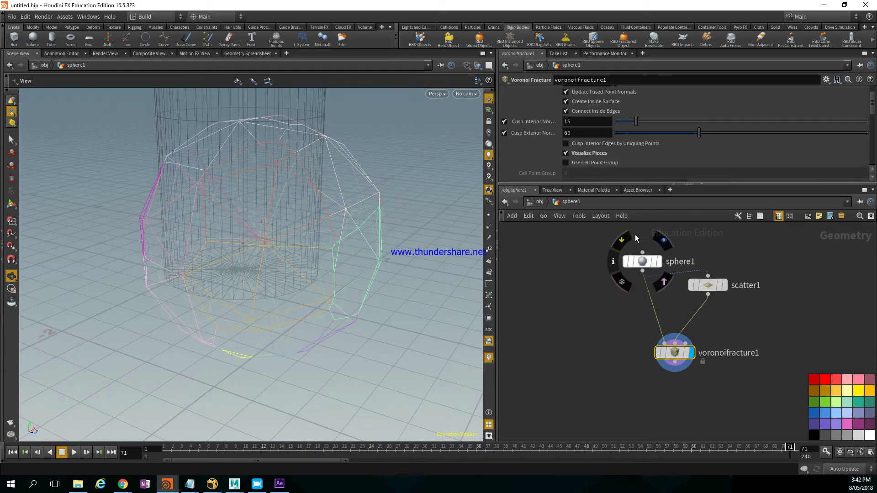
- Add an Exploded View node below the Voronoi Fracture, fed by its output
middle_click_drag(620, 328, 534, 274)
mouse_move(603, 314)
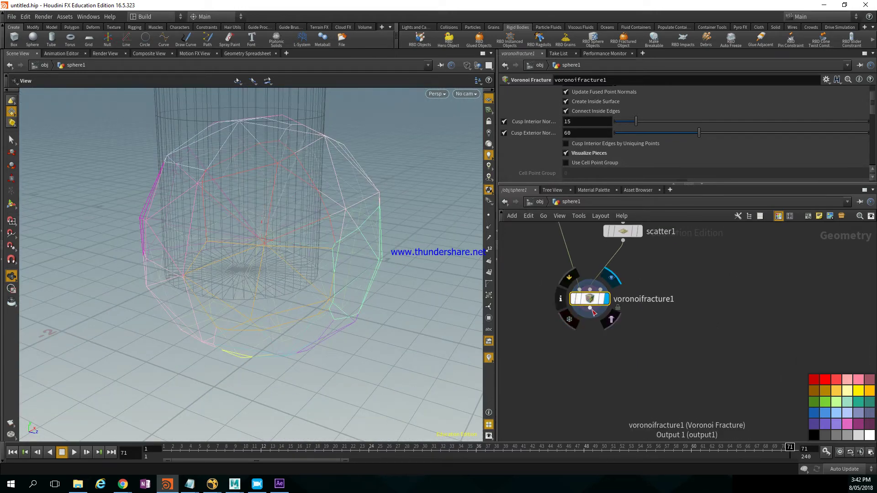
key("Tab")
type("explo")
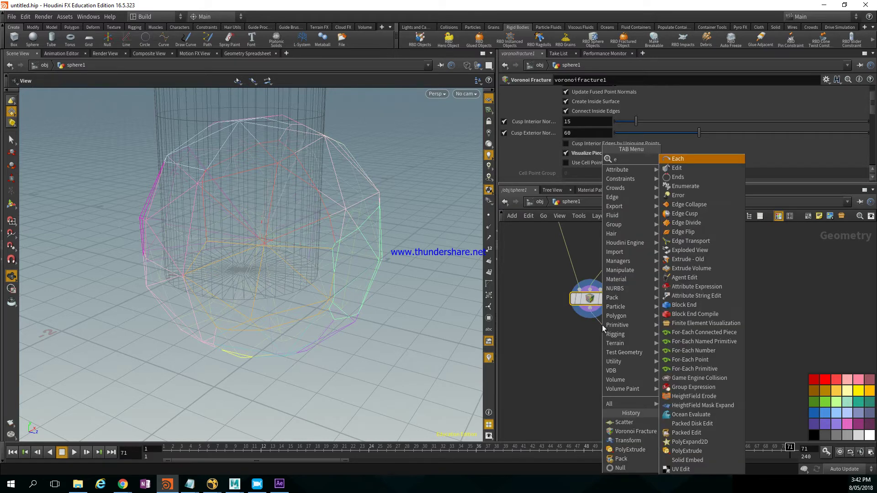
key("Return")
left_click(602, 333)
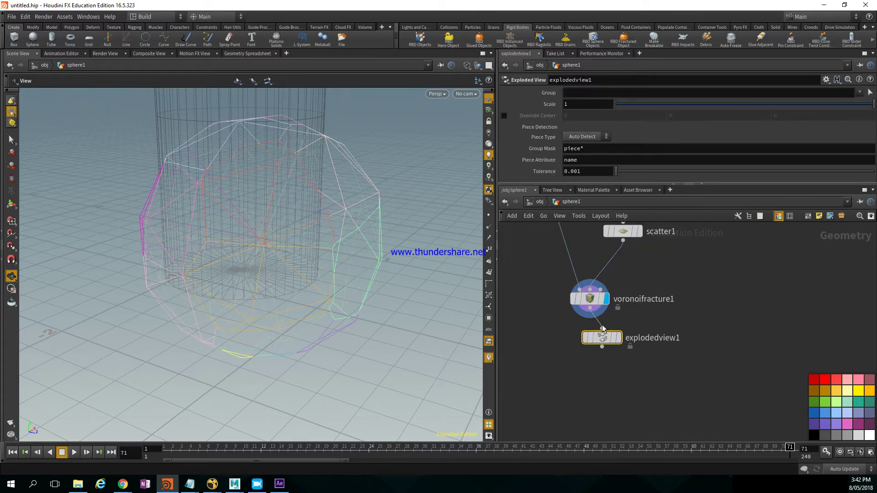
- Display the Exploded View result with shaded surfaces and examine the separated pieces from several angles
middle_click_drag(315, 260, 249, 293)
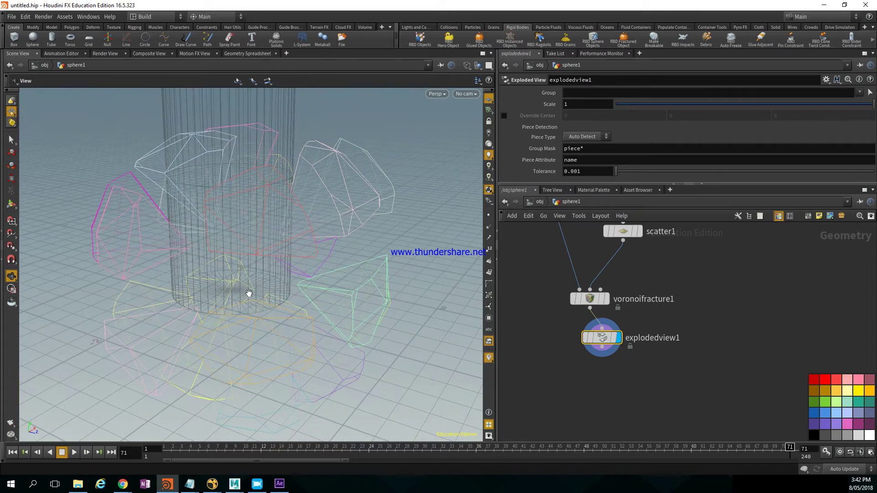
key("w")
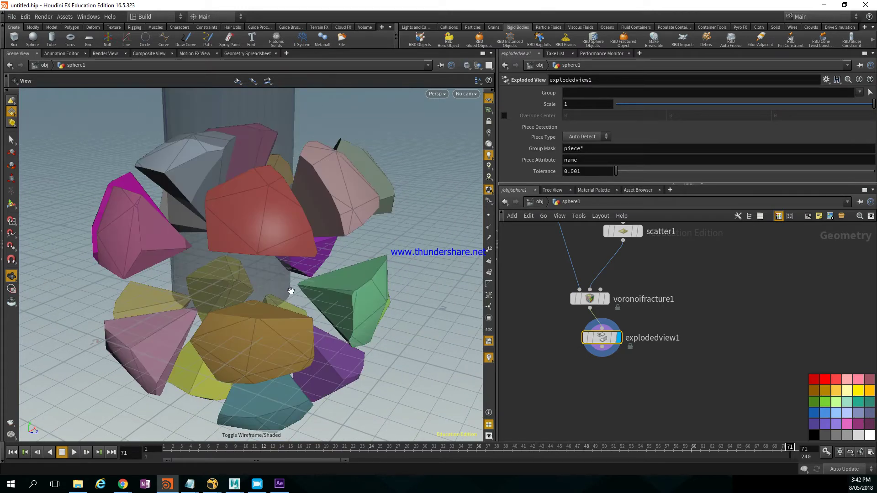
left_click_drag(291, 291, 274, 258)
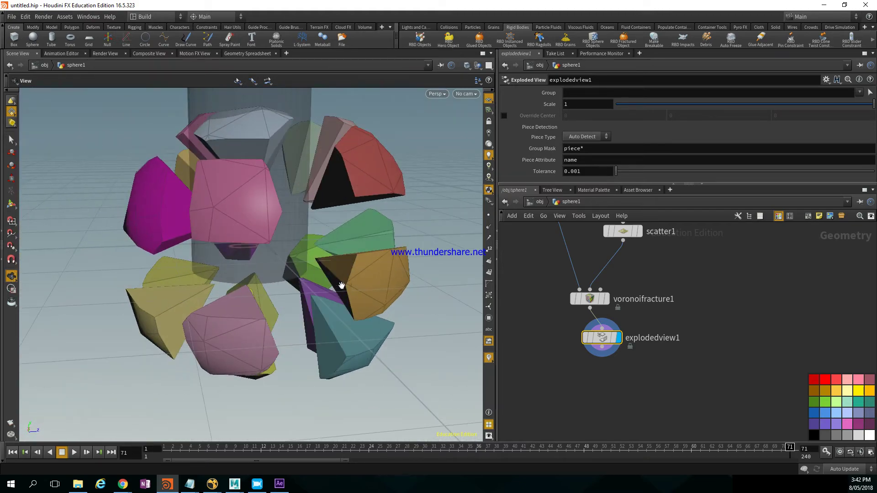
left_click_drag(342, 286, 328, 207)
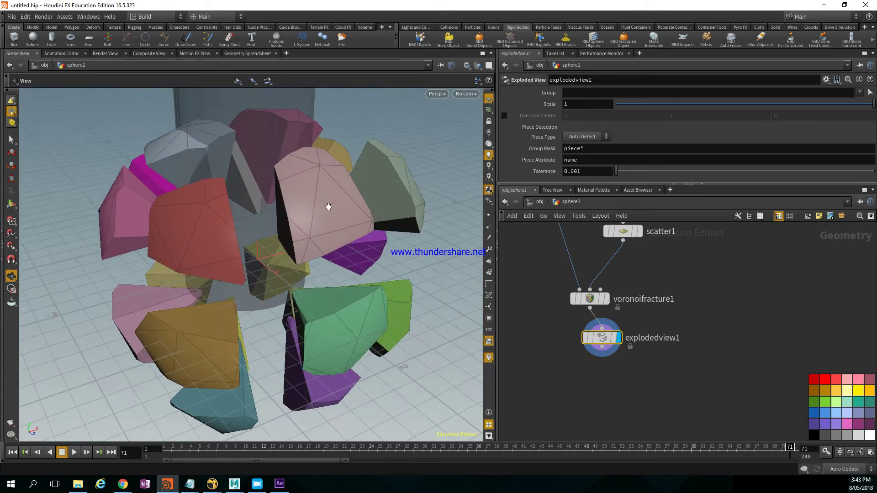
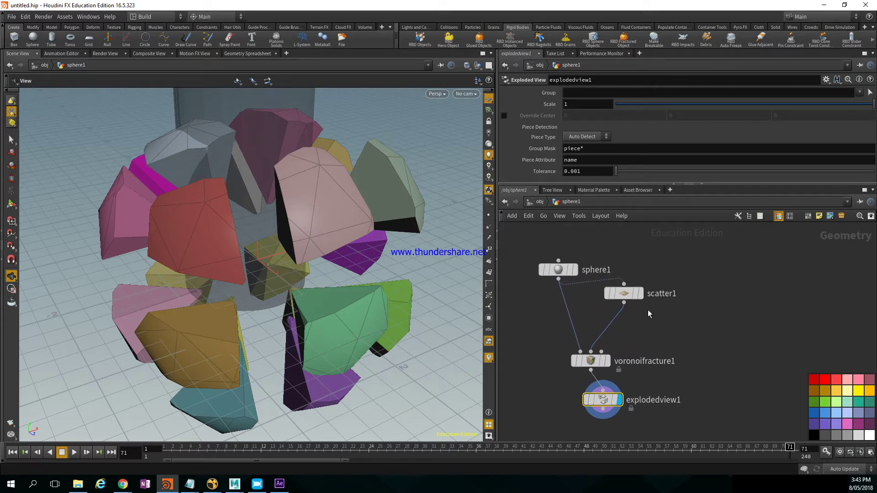
- Add an IsoOffset node with the sphere on its first input and display its fog volume
key("Tab")
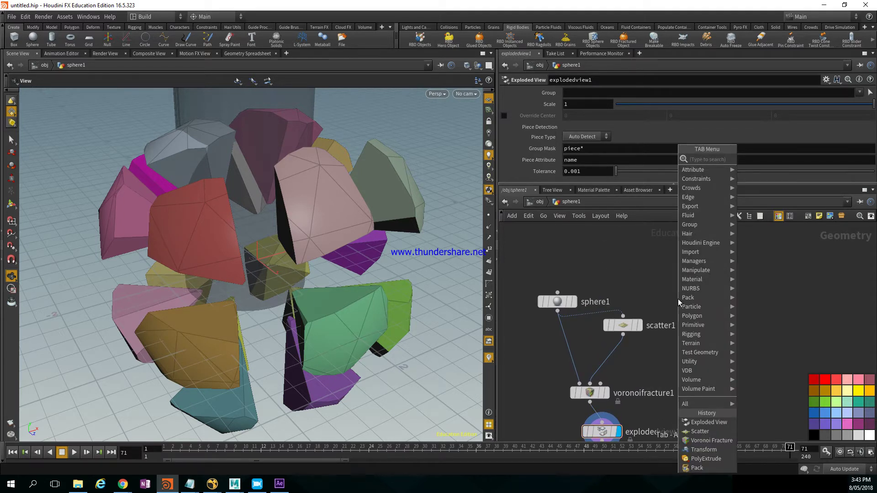
type("iso")
key("Return")
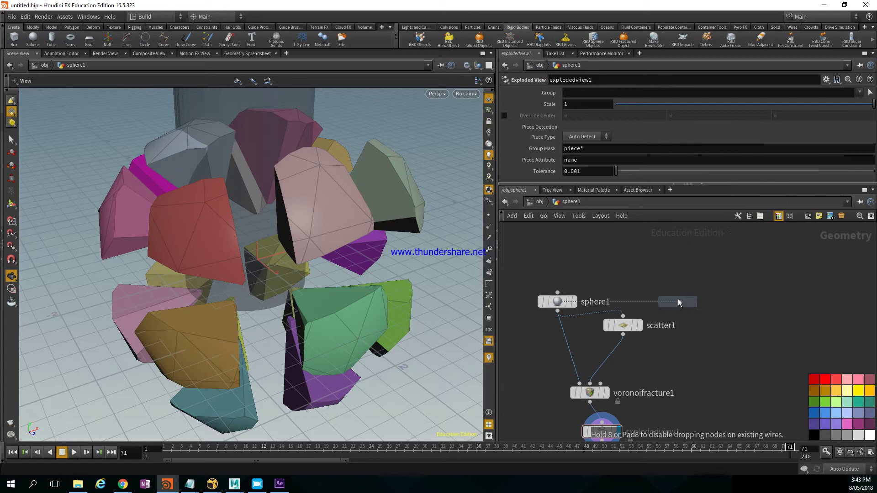
left_click(678, 302)
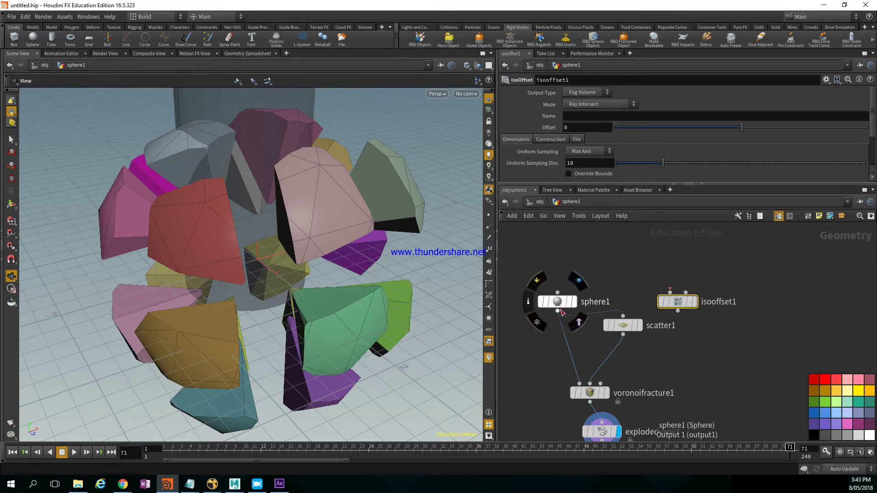
left_click_drag(627, 303, 668, 292)
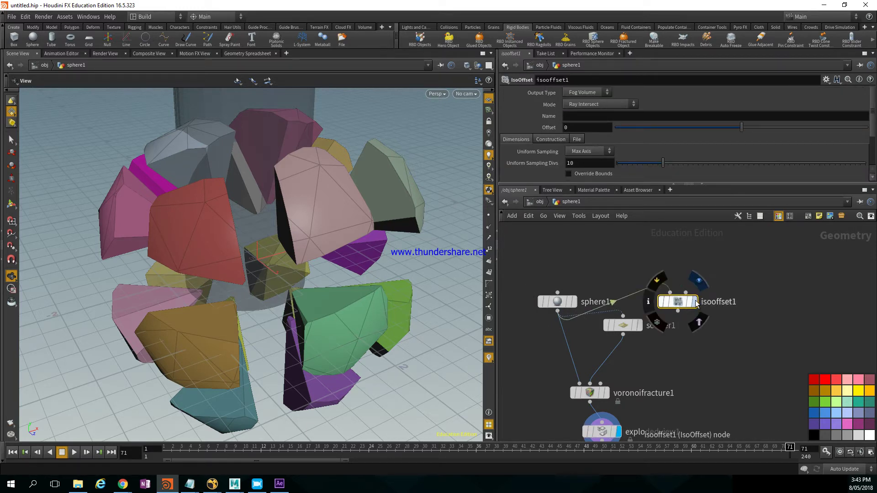
left_click(695, 302)
left_click_drag(370, 264, 323, 247)
right_click_drag(323, 246, 346, 284)
left_click_drag(346, 283, 307, 298)
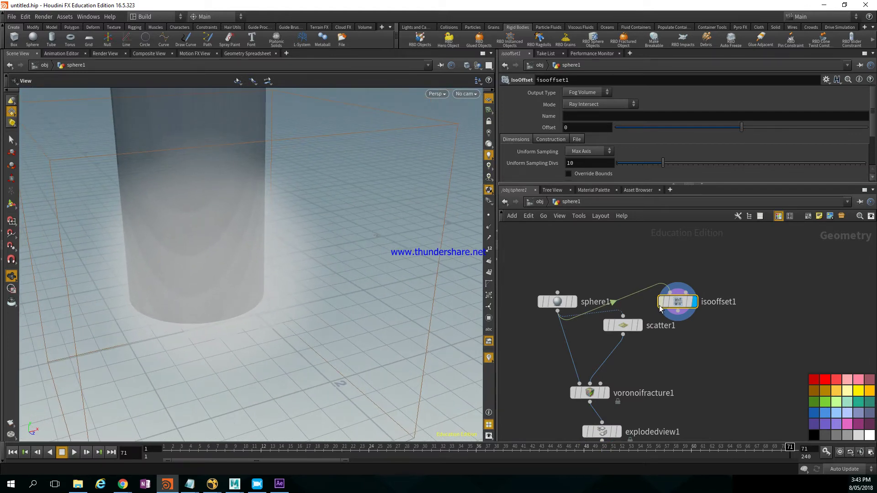
- Feed the Scatter node from the IsoOffset instead of the sphere and display the points scattered through the volume
mouse_move(687, 318)
left_click_drag(678, 312, 623, 316)
left_click(640, 325)
left_click_drag(351, 289, 323, 228)
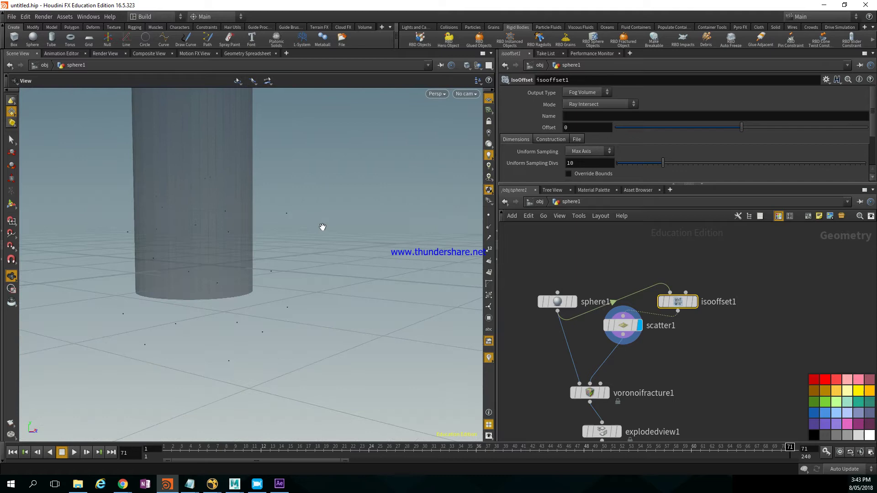
- Display the Voronoi Fracture and Exploded View results in turn to examine the pieces made from volume points
scroll(626, 375, "down", 2)
left_click(609, 352)
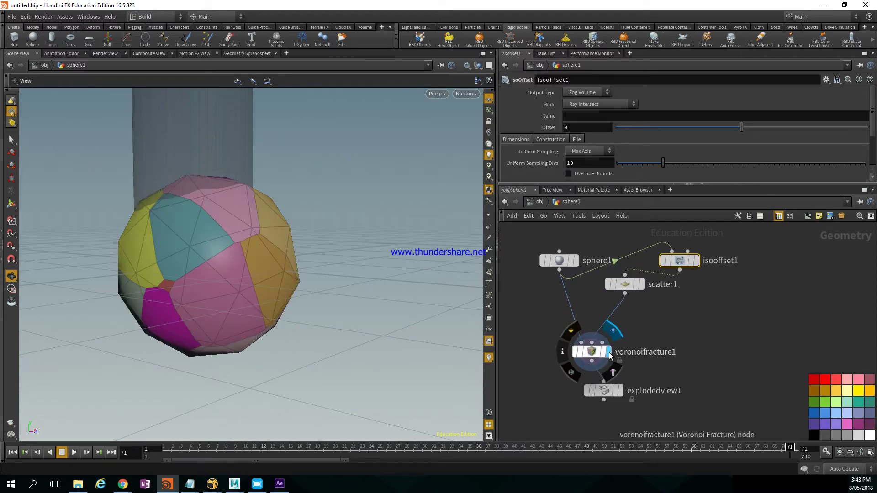
left_click(620, 390)
left_click_drag(250, 290, 299, 233)
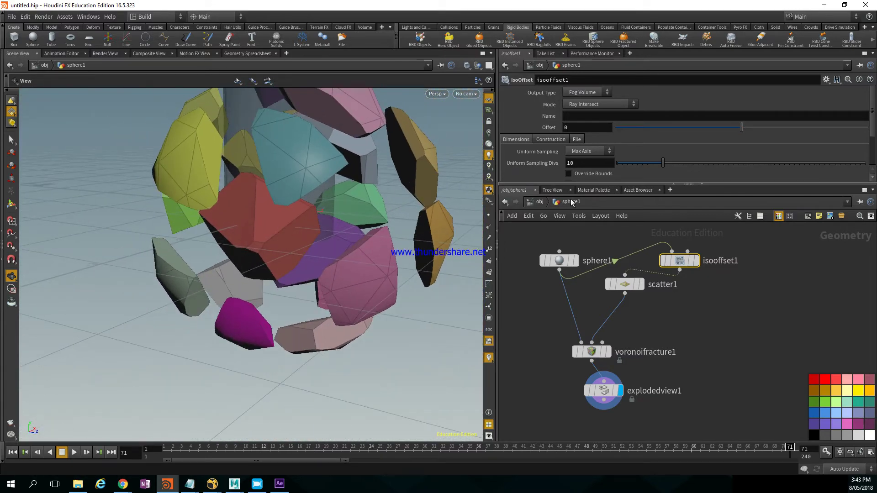
- Return to the object level and delete the test sphere object
left_click(539, 204)
mouse_move(671, 293)
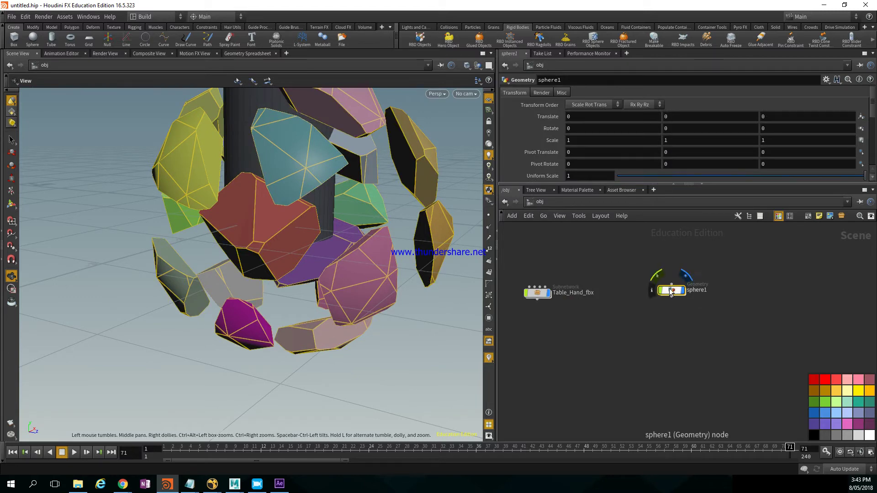
key("Delete")
middle_click_drag(331, 249, 324, 276)
right_click_drag(324, 276, 301, 188)
middle_click_drag(301, 187, 276, 310)
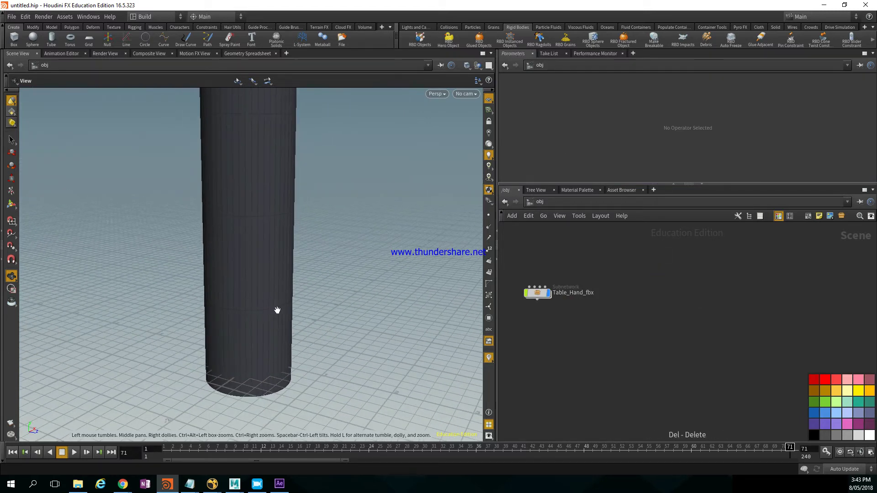
- Go inside the Table_Hand_fbx subnetwork to reach its table geometry node
double_click(537, 293)
scroll(651, 353, "up", 5)
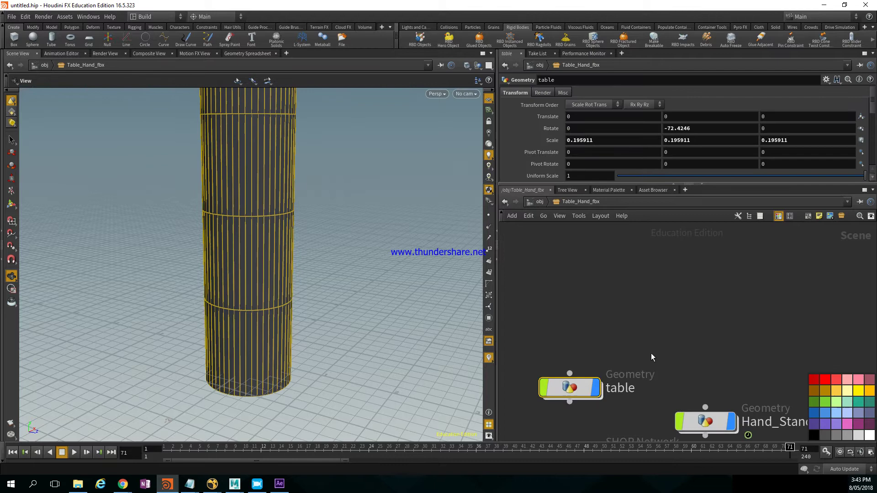
middle_click_drag(648, 294, 648, 258)
middle_click_drag(660, 309, 635, 305)
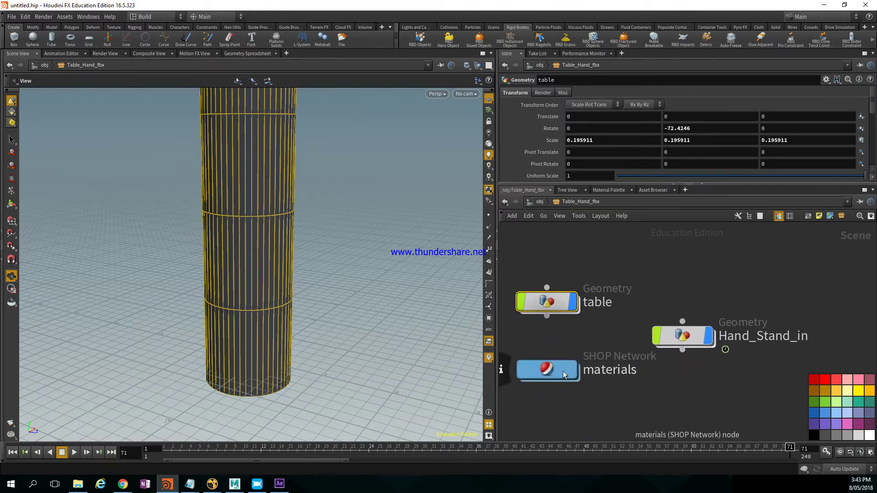
- Go inside the table geometry node to reach its network
left_click_drag(564, 371, 789, 377)
double_click(567, 302)
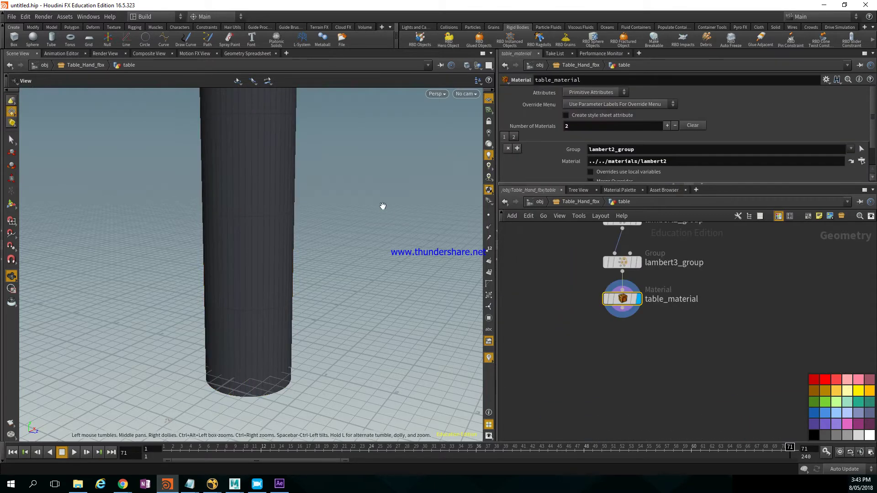
left_click_drag(384, 206, 297, 275)
right_click_drag(297, 274, 329, 215)
middle_click_drag(326, 168, 275, 259)
- Add an IsoOffset node fed by the table_material output
left_click(622, 309)
key("Tab")
type("iso")
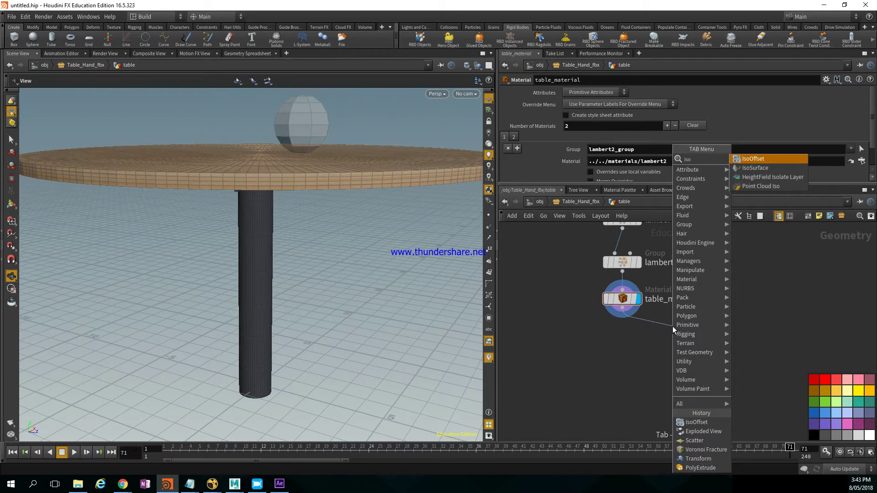
key("Return")
left_click(672, 326)
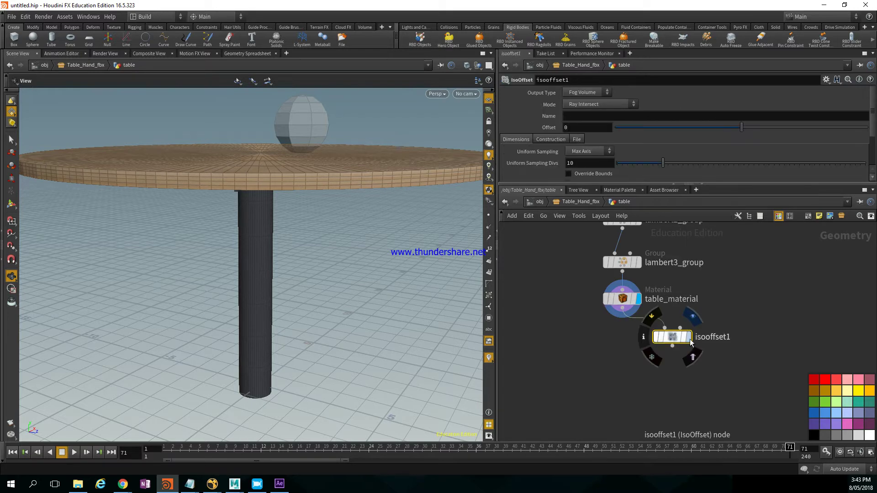
- Rename the IsoOffset node as convert_to_fog
double_click(715, 338)
double_click(724, 336)
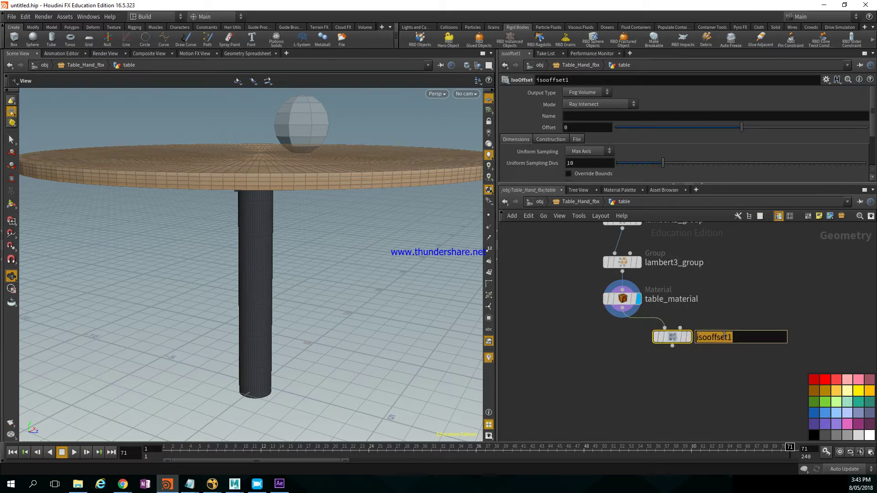
type("co")
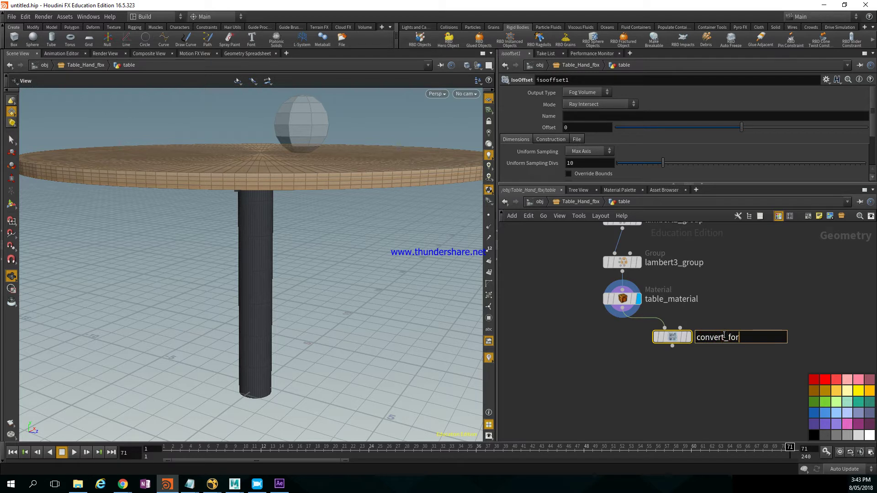
type("nvert_to_fog")
key("Return")
- Display the convert_to_fog node's result and examine the fog volume made from the table
left_click(688, 337)
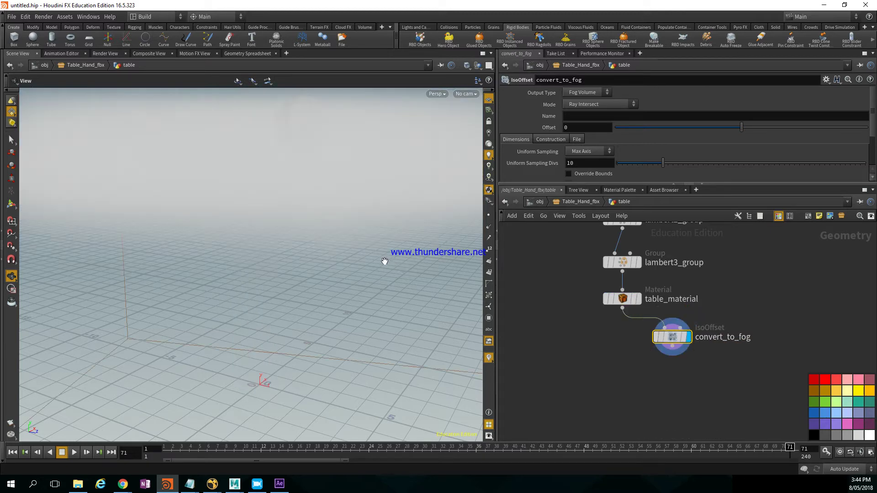
right_click_drag(357, 229, 291, 215)
left_click_drag(291, 214, 213, 201)
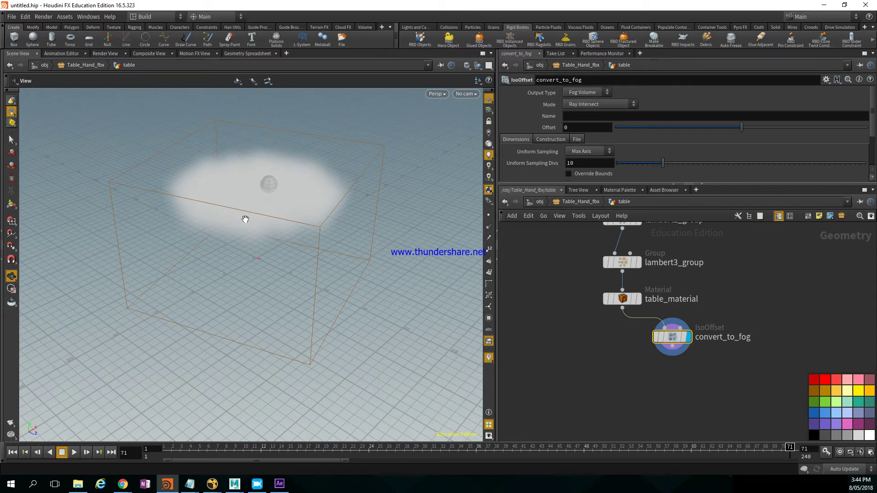
- Add a Scatter node after convert_to_fog, display it and force its total count to 100 points
left_click_drag(672, 353, 687, 364)
type("sca")
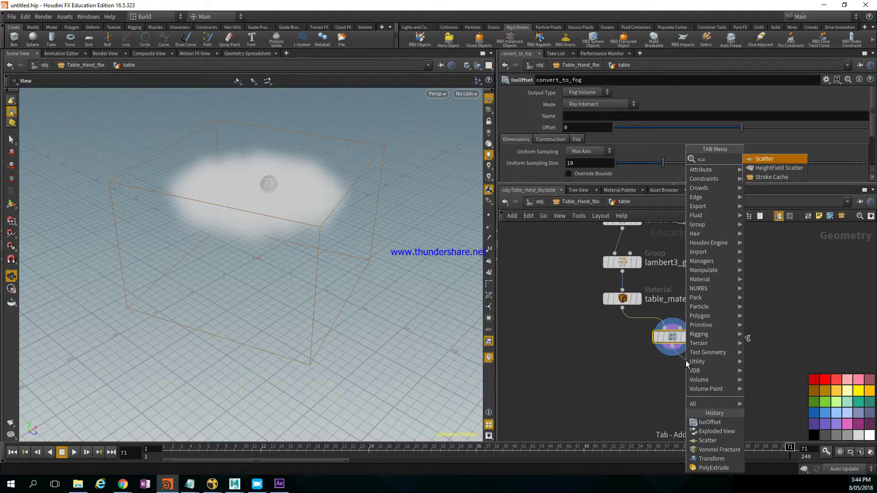
key("Return")
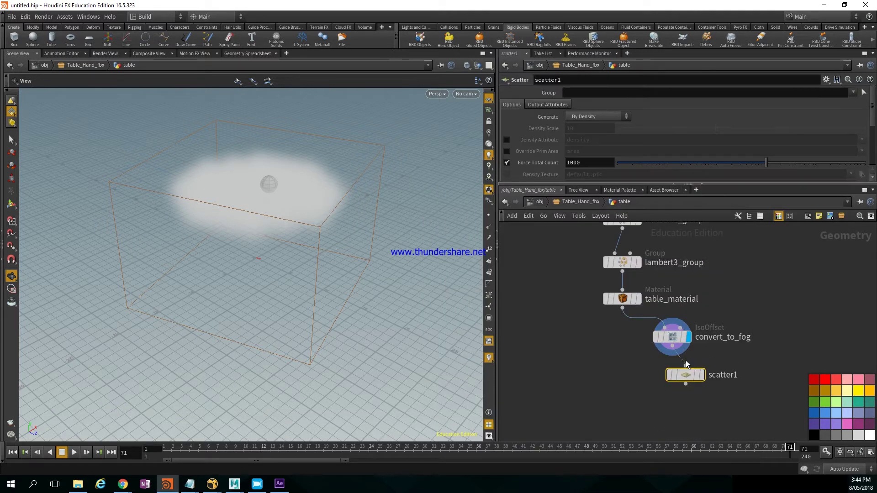
mouse_move(706, 383)
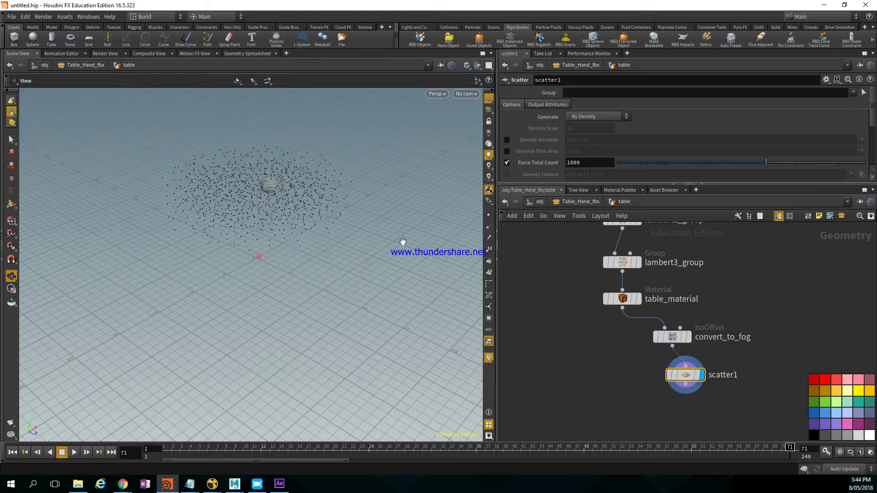
left_click(585, 163)
type("100")
key("Return")
right_click_drag(284, 214, 311, 225)
middle_click_drag(311, 226, 309, 278)
right_click_drag(205, 276, 248, 237)
middle_click_drag(248, 237, 220, 225)
- Line up the Scatter node under convert_to_fog and add a Voronoi Fracture node below it
middle_click_drag(631, 382, 643, 338)
scroll(674, 353, "up", 2)
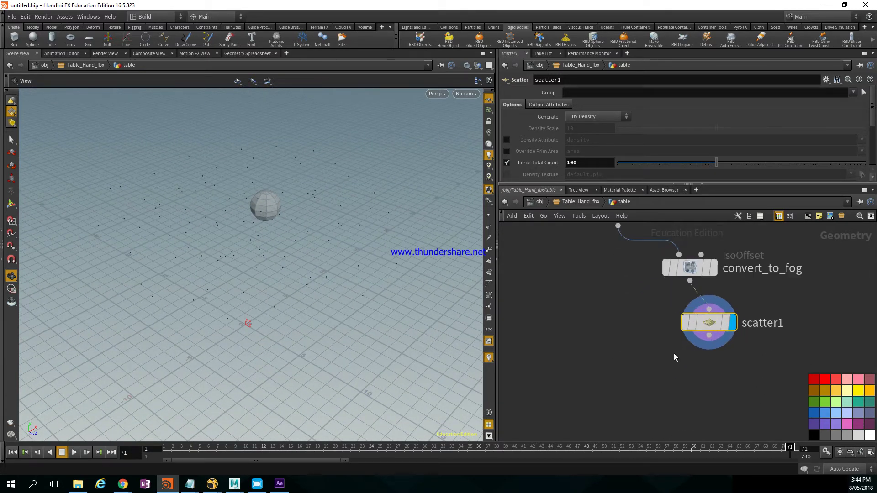
left_click_drag(713, 323, 694, 311)
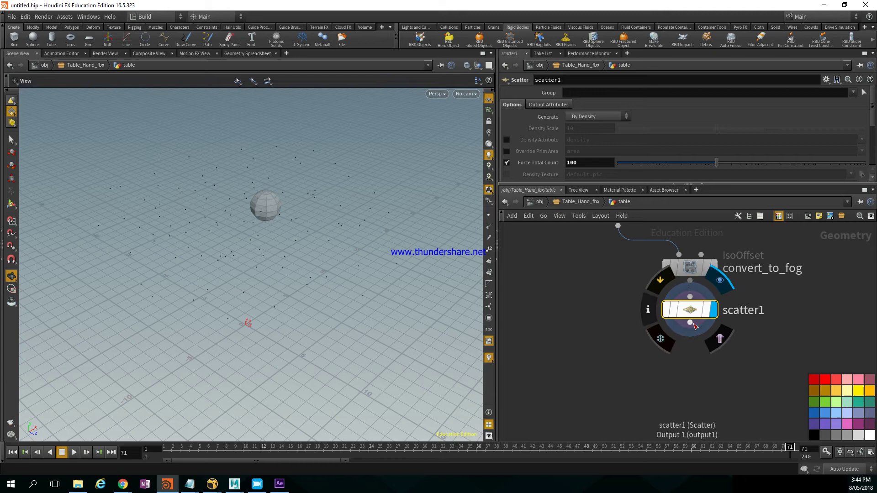
left_click(690, 323)
left_click(695, 344)
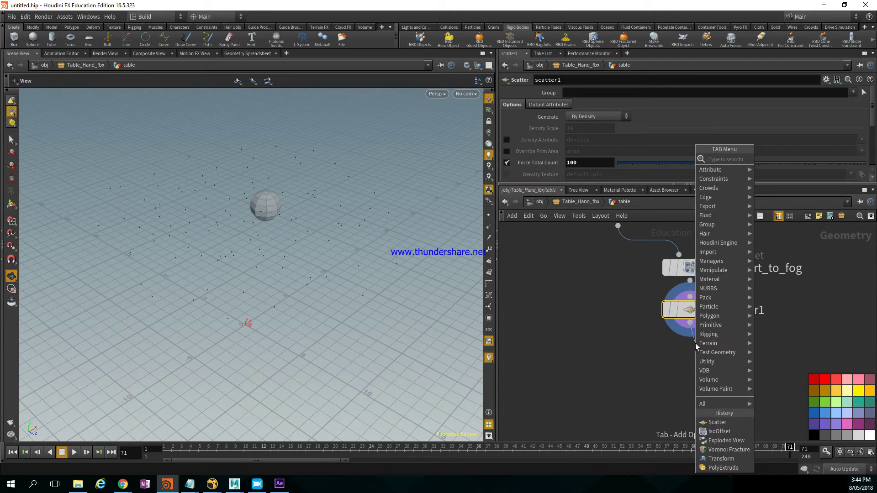
type("voro")
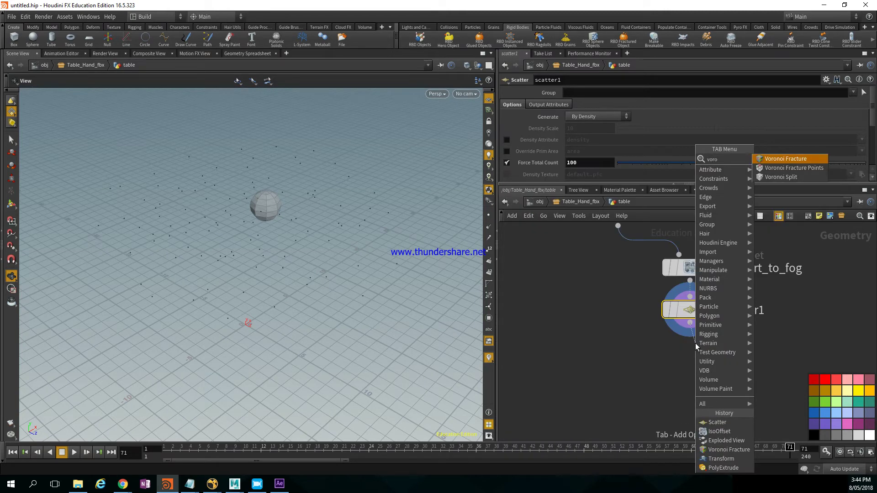
key("Return")
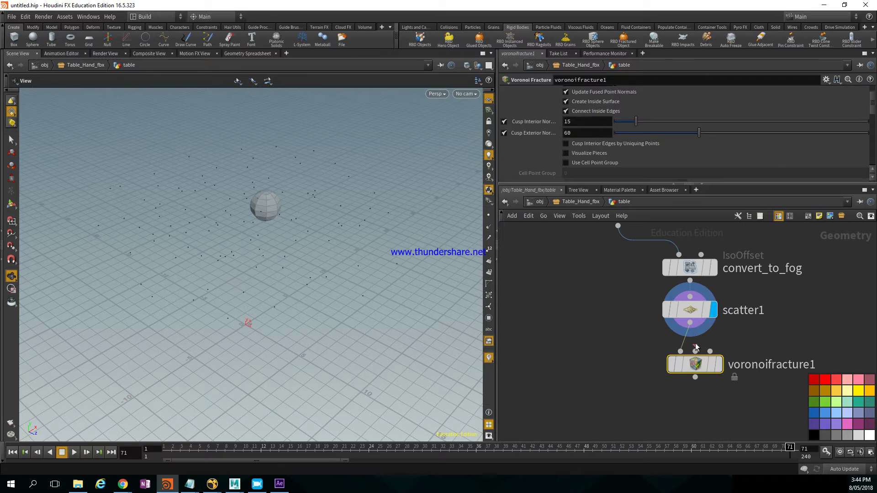
- Feed the Voronoi Fracture with table_material as mesh and the scattered points as second input, and display the result
left_click_drag(692, 366, 618, 376)
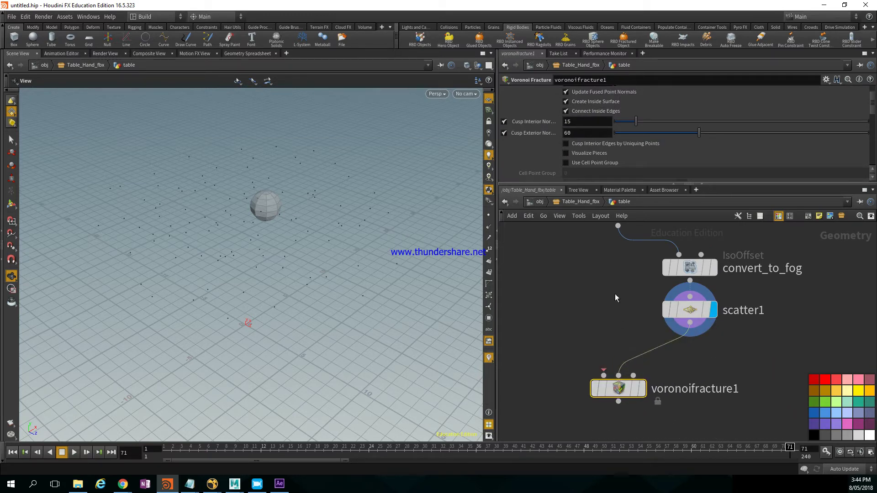
middle_click_drag(615, 295, 626, 344)
left_click_drag(629, 275, 614, 425)
middle_click_drag(594, 379, 599, 344)
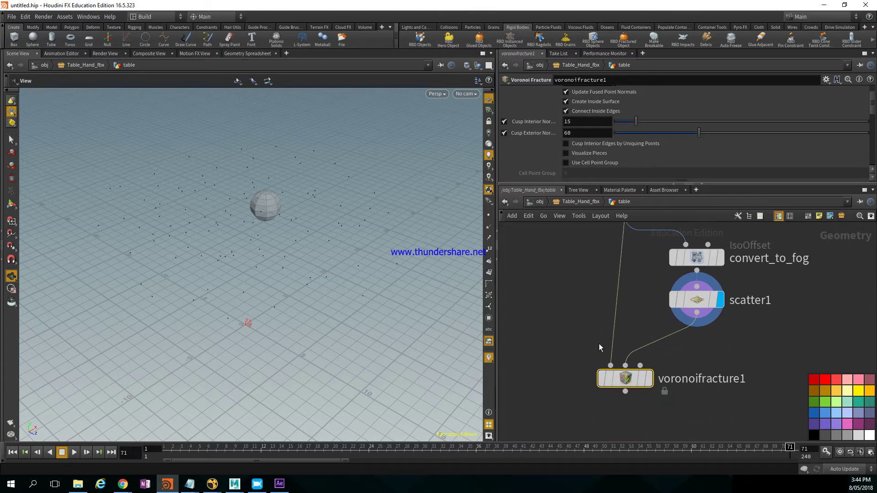
left_click(650, 378)
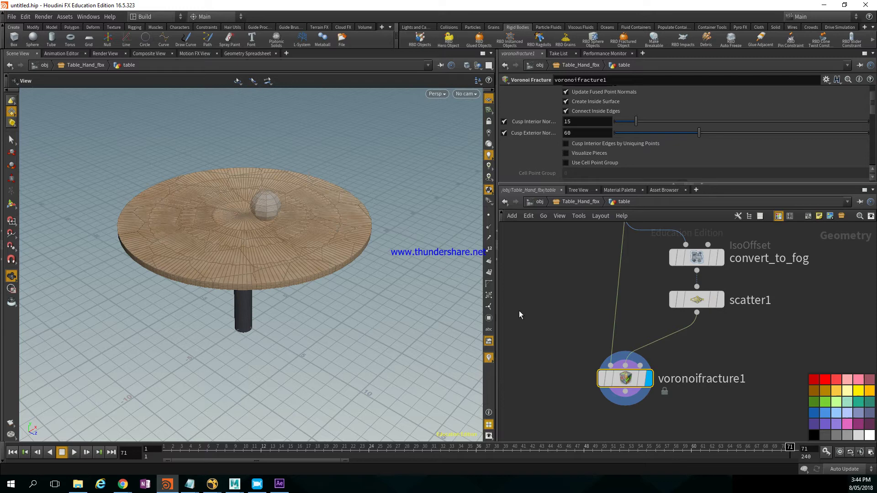
- Turn on Visualize Pieces for the Voronoi Fracture to color the table's pieces
middle_click_drag(720, 293, 718, 327)
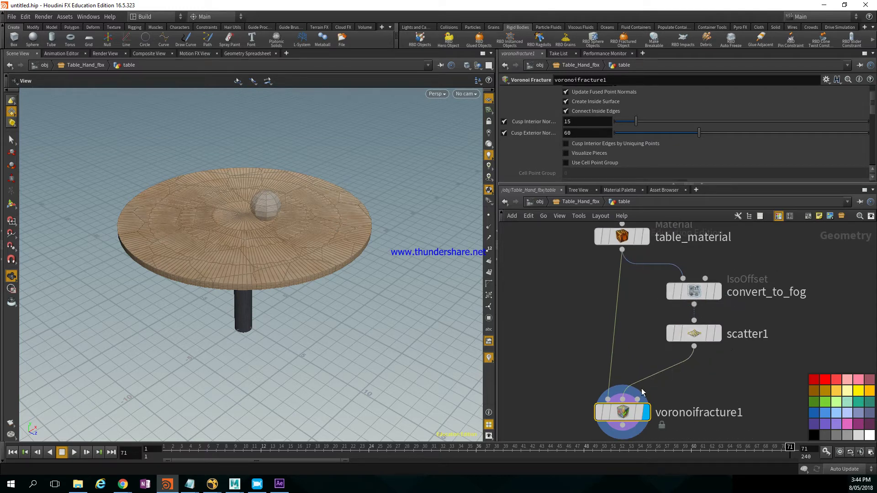
left_click(587, 154)
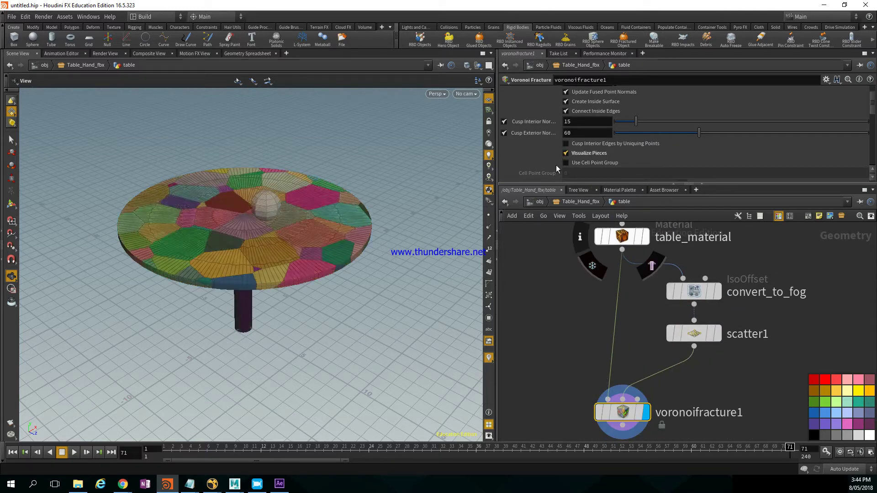
left_click_drag(293, 297, 264, 251)
scroll(263, 251, "up", 4)
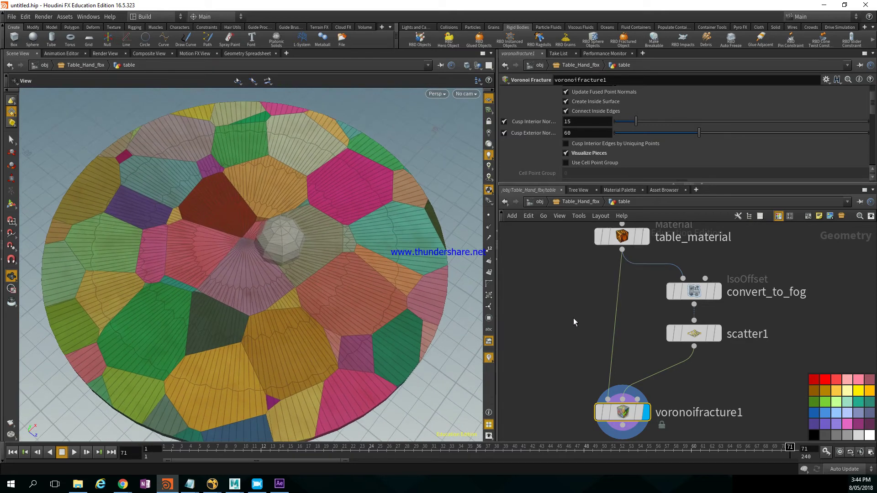
- Set the Scatter node's Force Total Count to 500 to try a much finer fracture
left_click(694, 333)
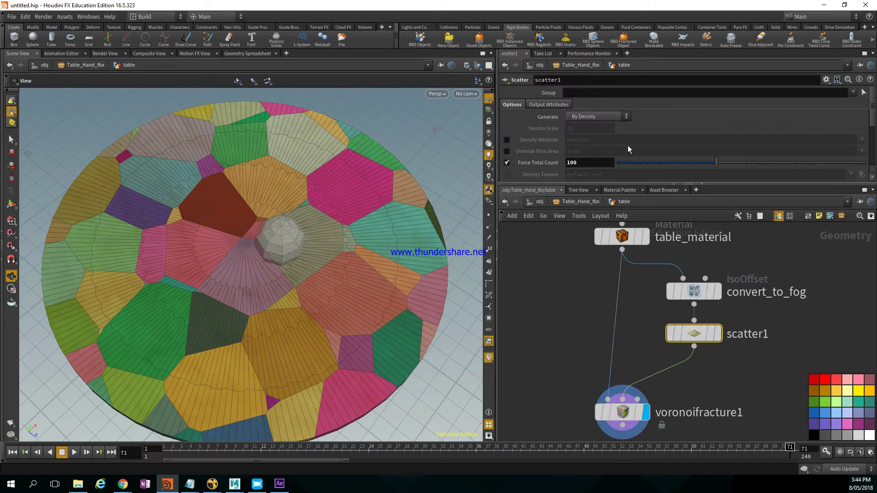
left_click(597, 164)
type("500")
key("Return")
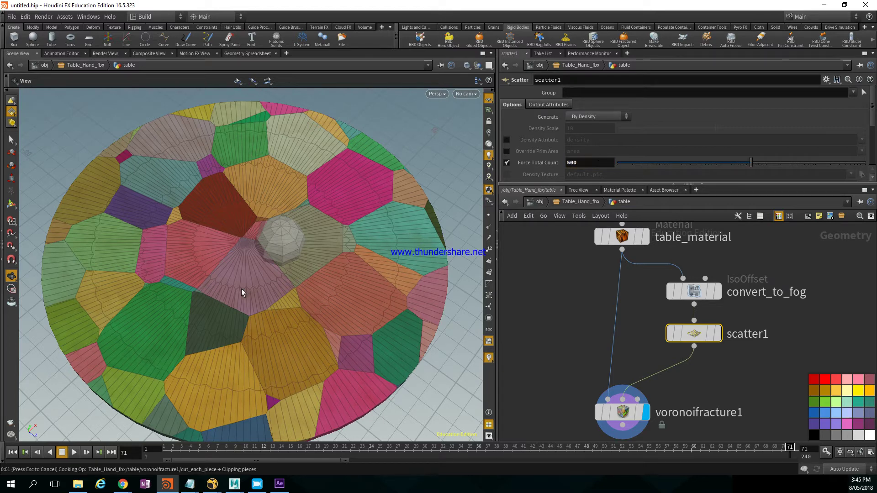
mouse_move(306, 251)
right_mouse_down()
mouse_move(206, 236)
mouse_move(308, 249)
mouse_move(297, 276)
mouse_move(308, 254)
right_mouse_up()
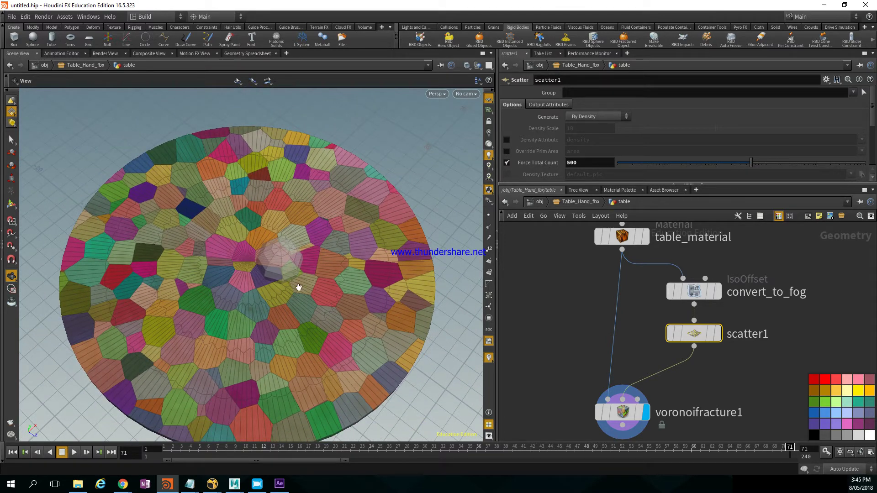
middle_click_drag(250, 281, 284, 254)
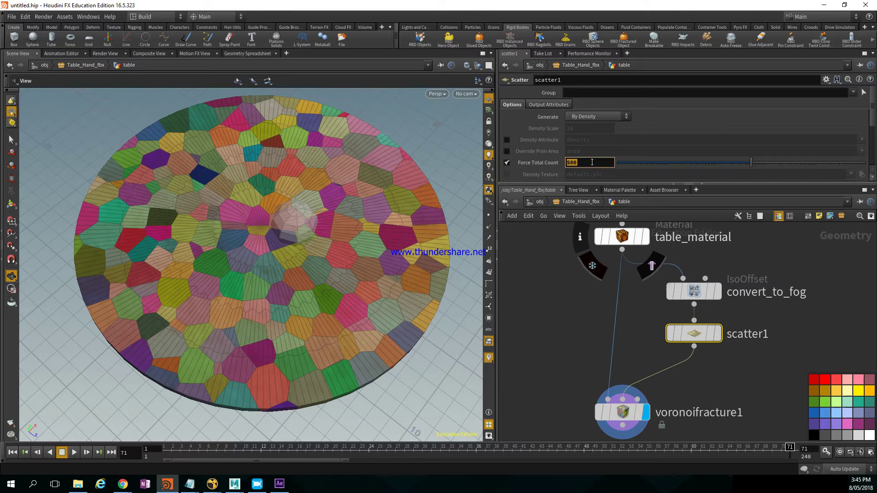
- Try a Force Total Count of 10 on the Scatter node and settle on 20
type("10")
key("Return")
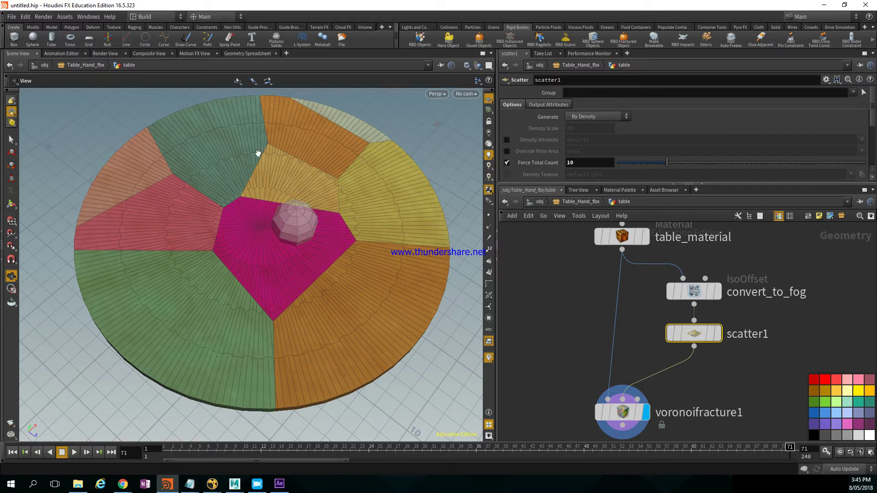
double_click(593, 164)
type("20")
key("Return")
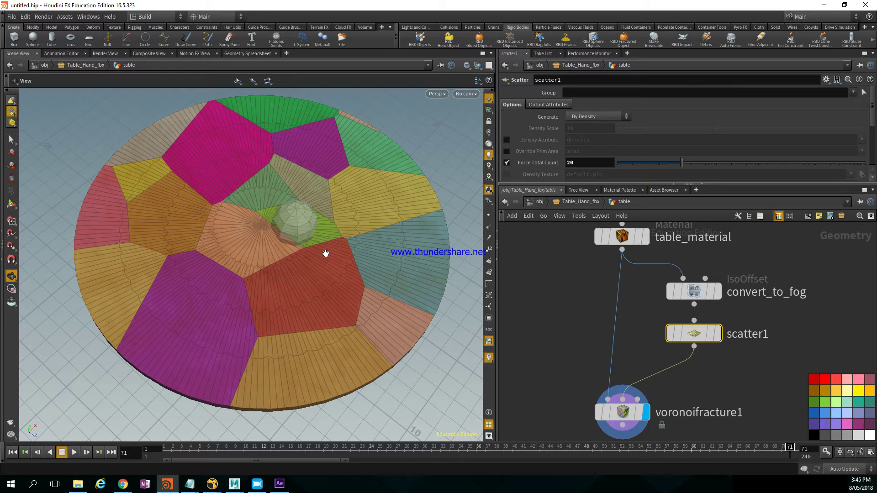
- Add a Paint node to the table network beside the convert_to_fog branch
middle_click_drag(810, 328, 722, 324)
scroll(718, 338, "down", 2)
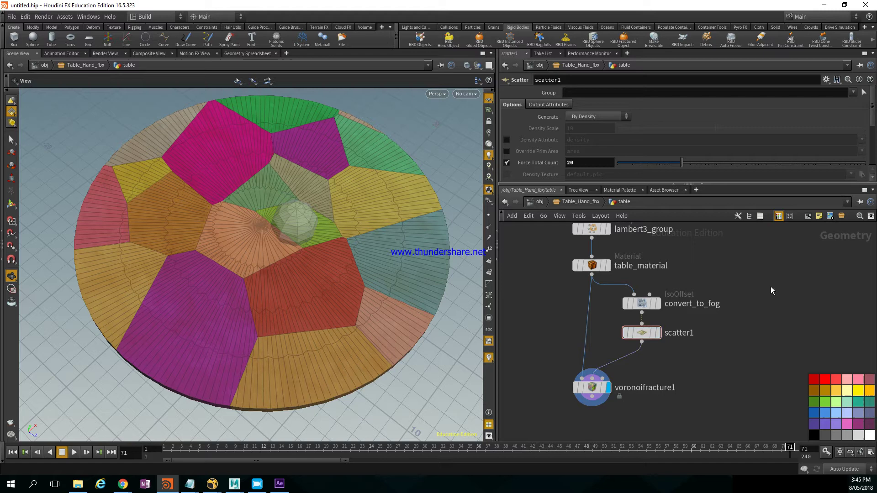
key("Tab")
type("pa")
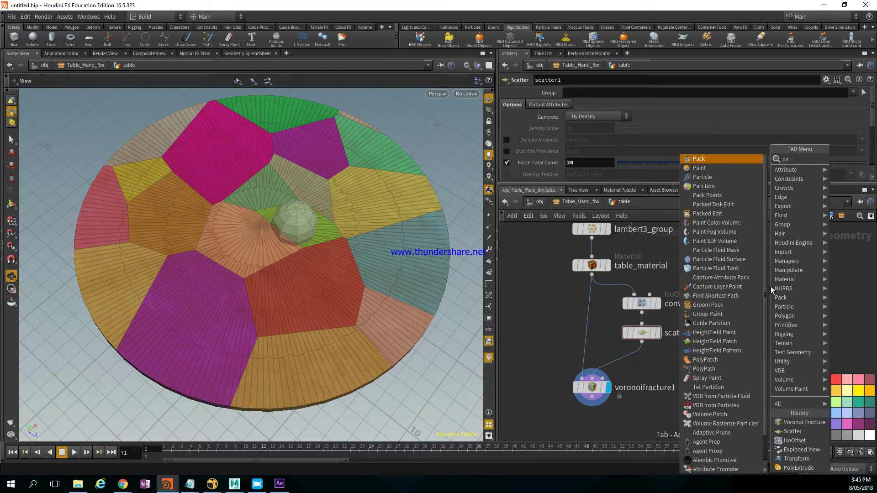
key("Down")
key("Return")
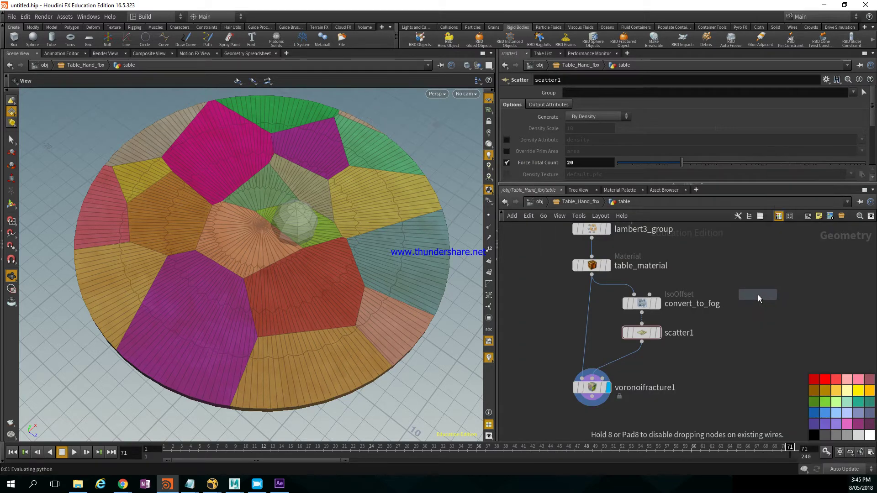
left_click(758, 295)
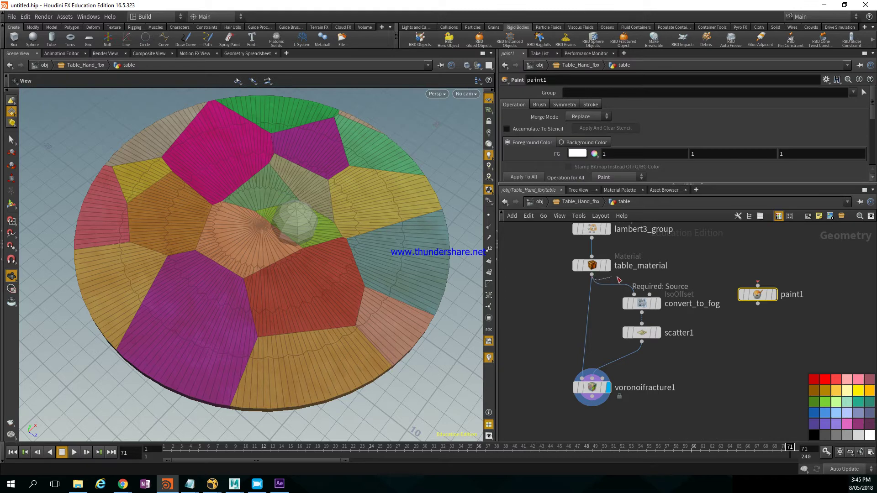
- Feed the Paint node from table_material and display its result
left_click(772, 296)
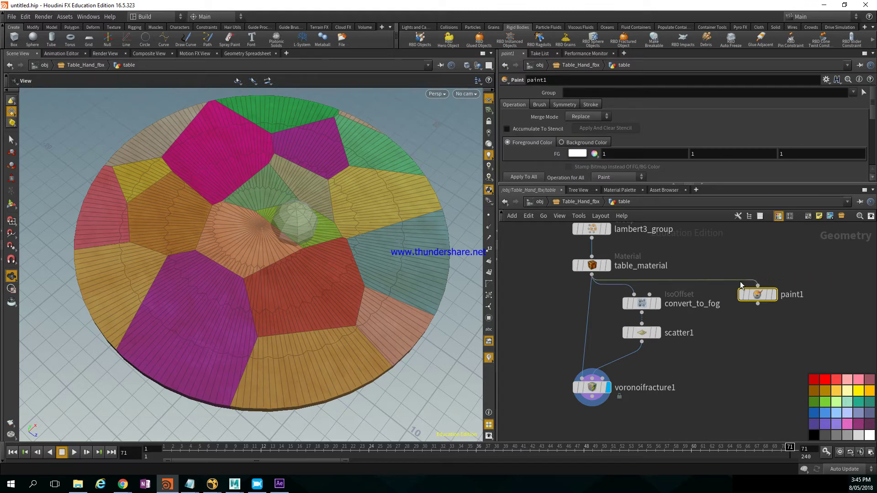
left_click(774, 296)
mouse_move(359, 288)
left_mouse_down()
mouse_move(355, 248)
mouse_move(344, 275)
left_mouse_up()
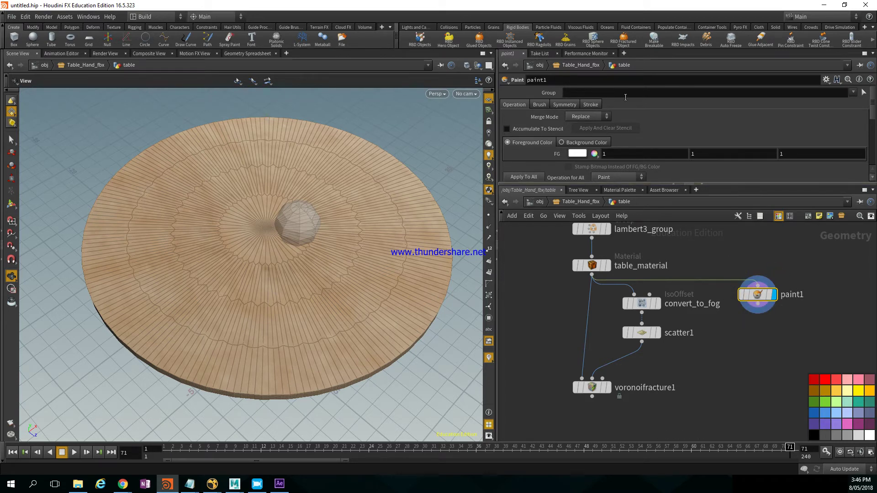
- Arrange the network and parameter panes side by side, with the network next to the viewport
left_click(690, 185)
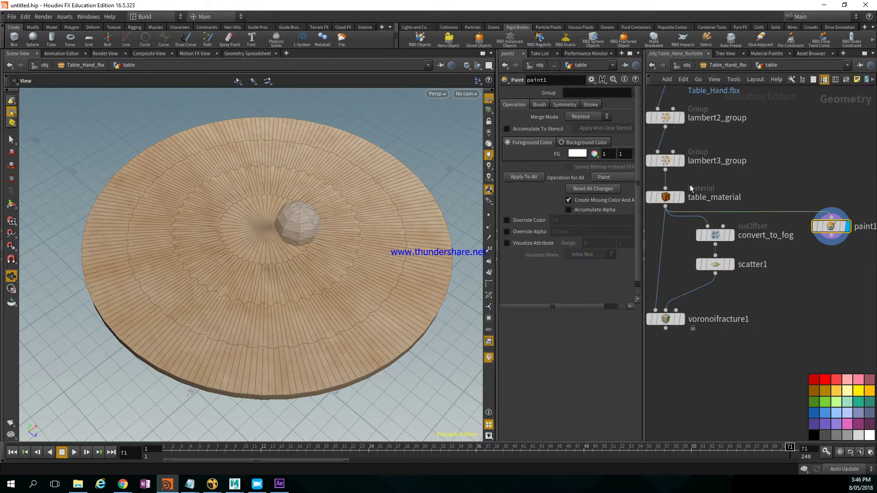
left_click(644, 248)
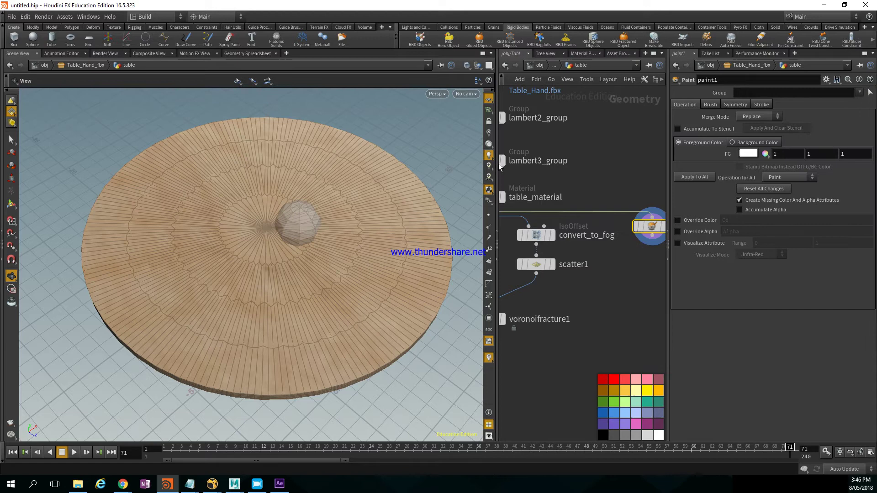
- Widen the network pane between the viewport and the parameters so the whole table network fits in it
left_click_drag(495, 159, 386, 159)
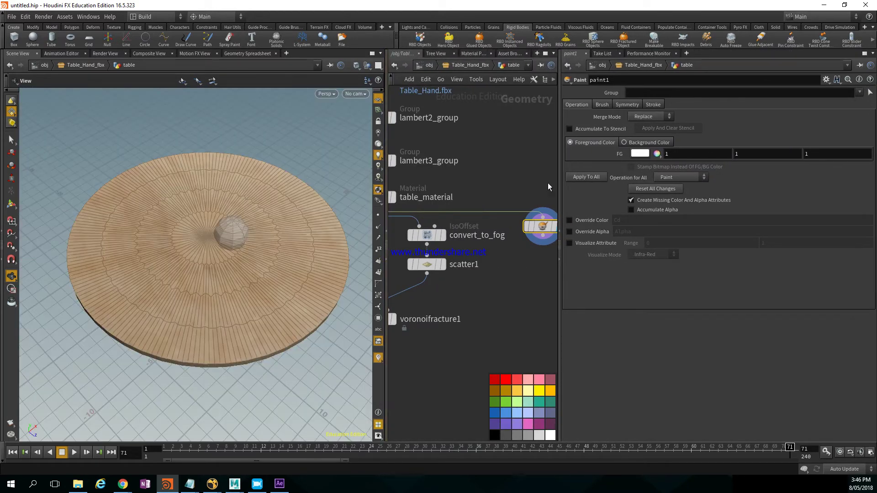
left_click_drag(632, 183, 663, 183)
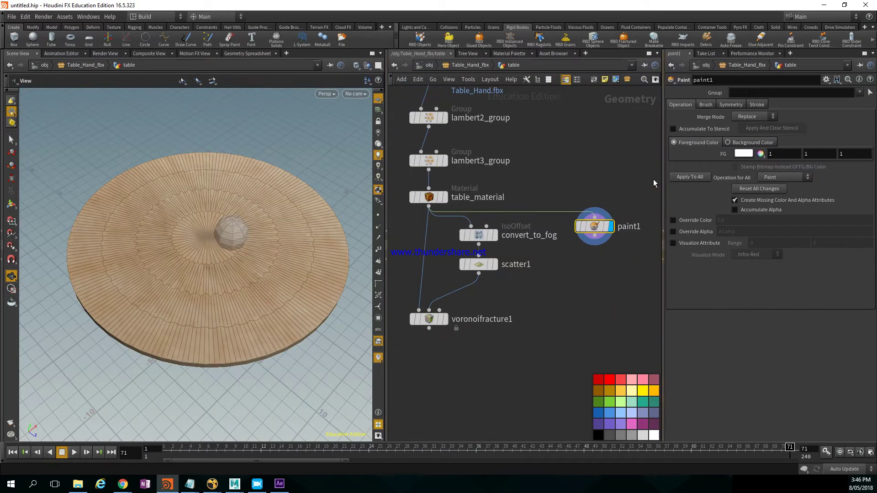
middle_click_drag(590, 126, 596, 164)
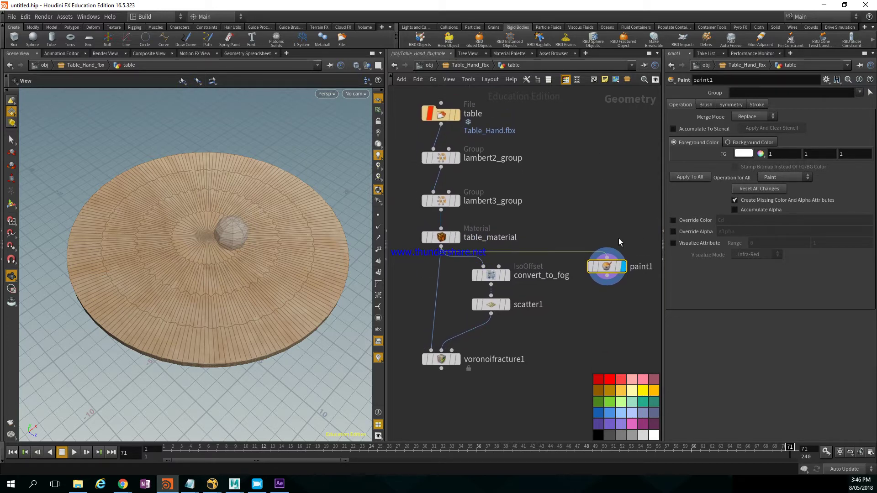
middle_click_drag(597, 292, 578, 272)
mouse_move(584, 248)
- Fill the entire table with the Paint node's black background color (0, 0, 0)
left_click(748, 142)
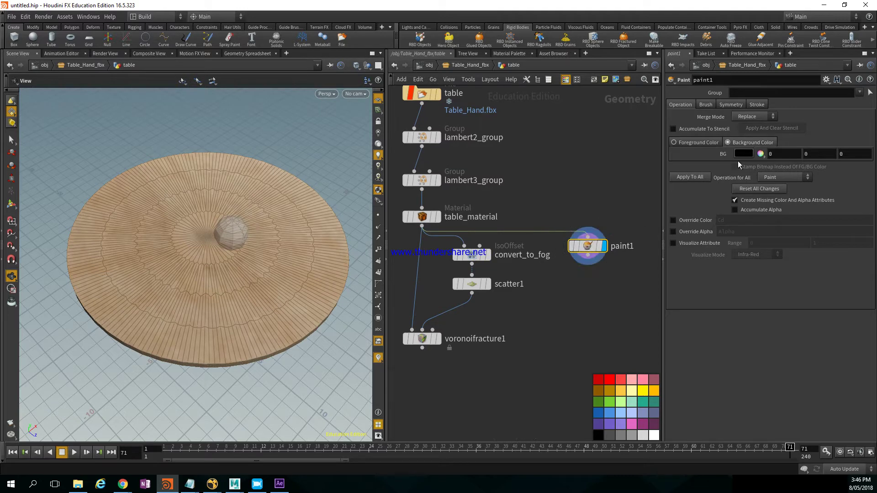
left_click(694, 177)
mouse_move(258, 275)
left_mouse_down()
mouse_move(256, 229)
mouse_move(263, 272)
left_mouse_up()
mouse_move(263, 272)
right_mouse_down()
mouse_move(274, 274)
mouse_move(255, 270)
right_mouse_up()
middle_click_drag(250, 268, 212, 275)
right_click_drag(212, 275, 189, 264)
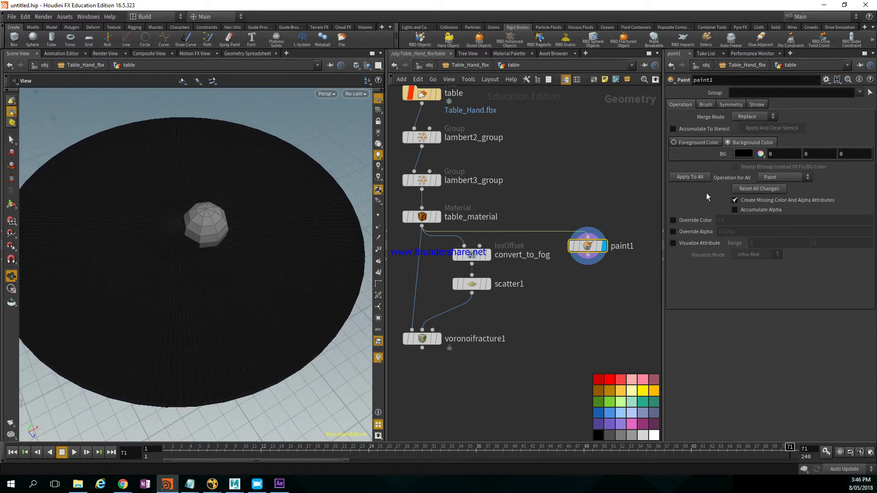
- Switch the Paint node back to its white foreground color (1, 1, 1) and activate brush painting in the viewport
left_click(702, 143)
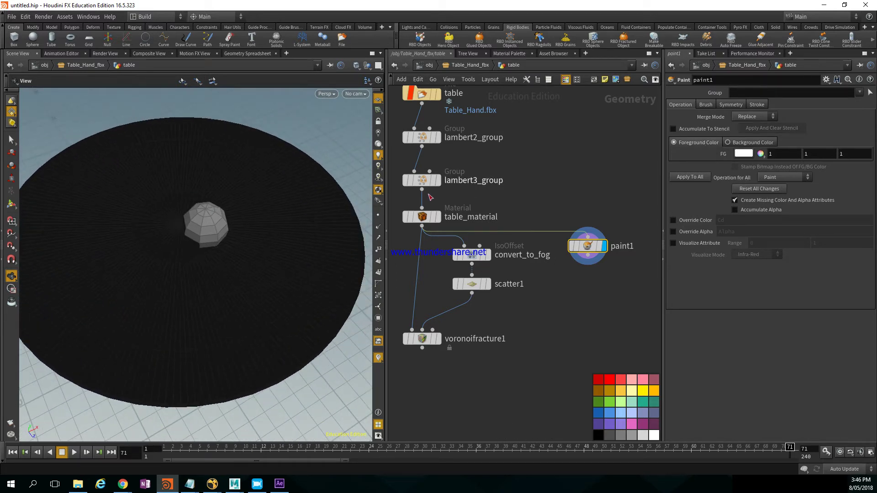
scroll(203, 265, "up", 5)
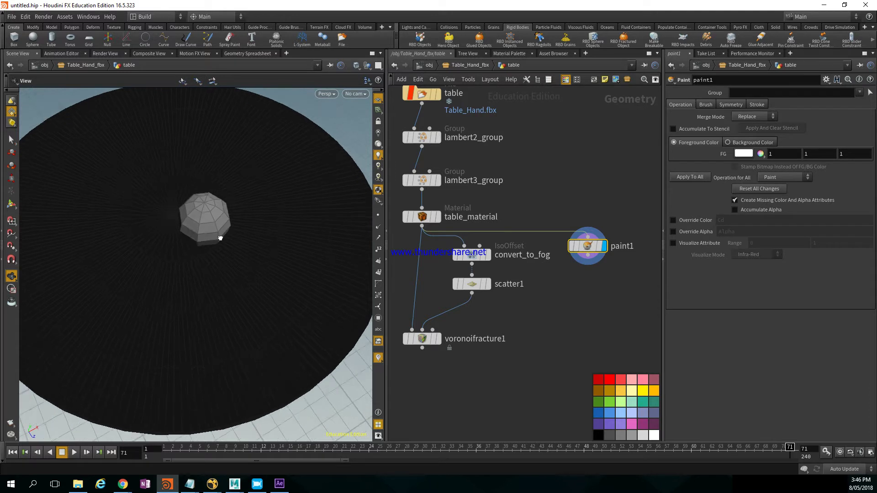
scroll(218, 236, "down", 1)
right_click_drag(268, 224, 225, 214)
middle_click_drag(225, 214, 225, 228)
right_click_drag(225, 228, 267, 238)
left_click_drag(221, 237, 236, 256)
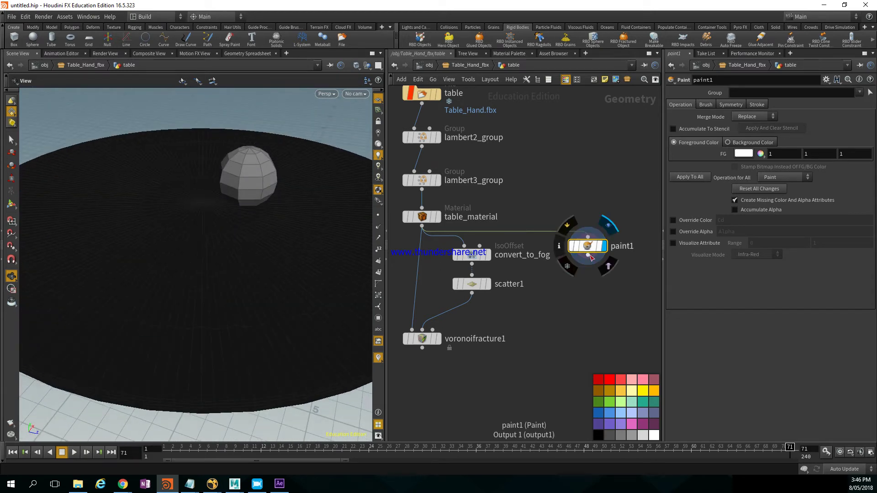
left_click_drag(303, 210, 307, 225)
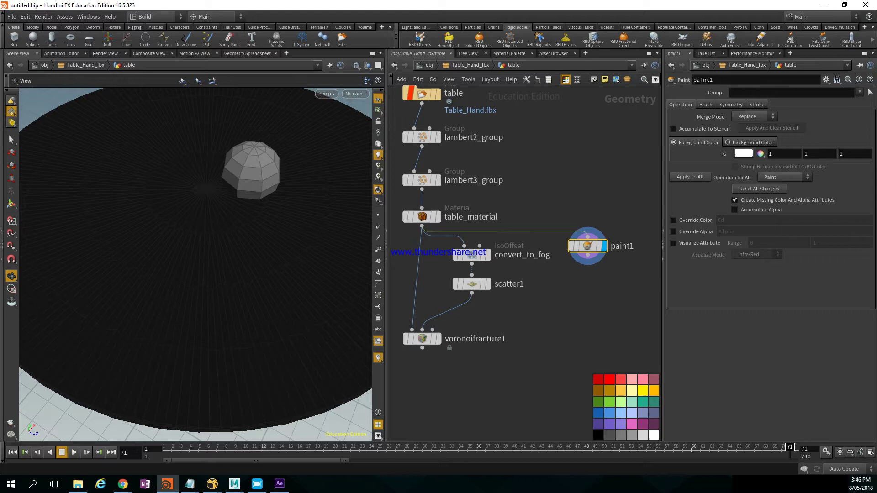
left_click_drag(196, 238, 194, 259)
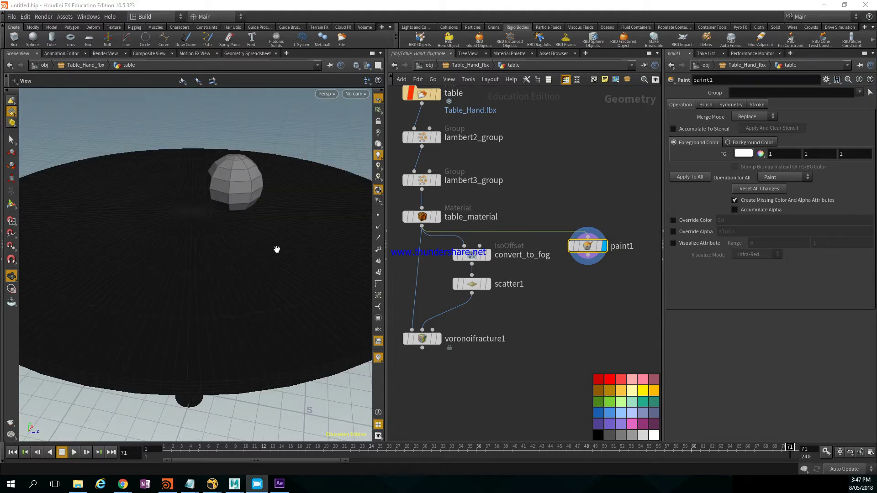
left_click_drag(262, 233, 227, 258)
key("Return")
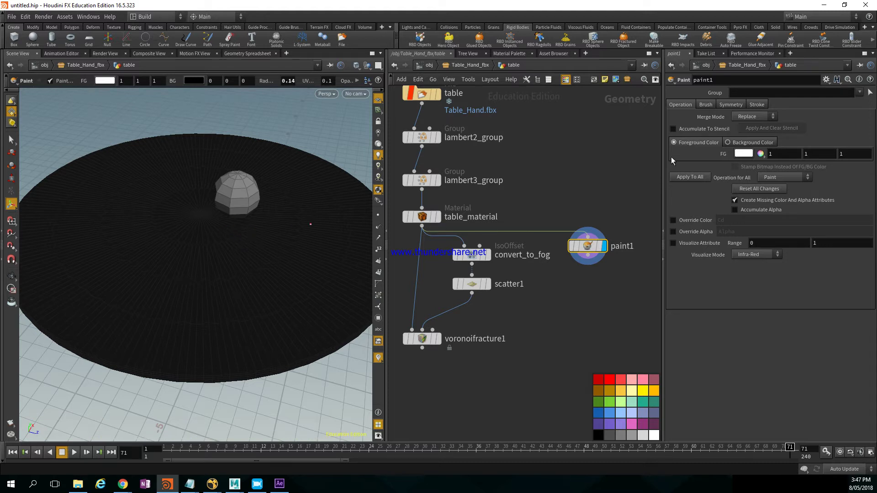
- Increase the paint brush Radius to 4.897
left_click(706, 104)
left_click_drag(782, 152, 862, 154)
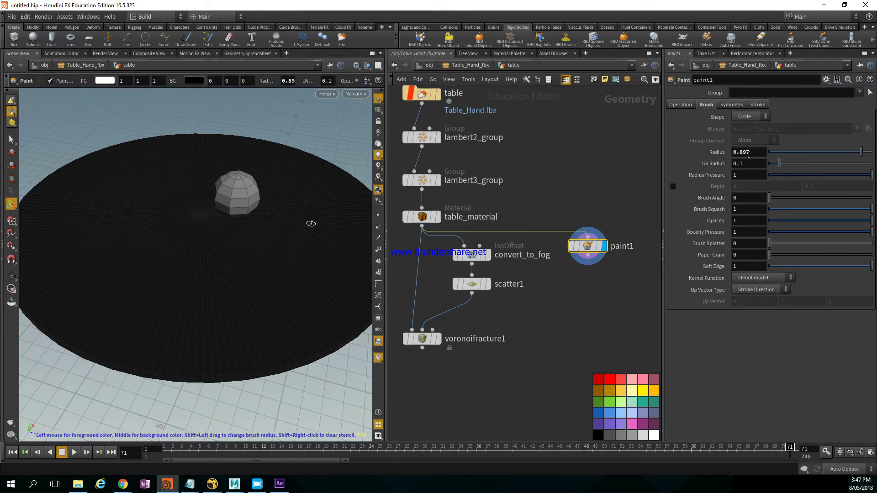
middle_click_drag(741, 151, 758, 137)
- Paint white around the center of the tabletop's underside and the upper part of the table leg
mouse_move(227, 221)
left_mouse_down("alt")
mouse_move(223, 247)
mouse_move(243, 192)
mouse_move(235, 210)
mouse_move(214, 197)
mouse_move(241, 190)
mouse_move(211, 231)
mouse_move(235, 182)
mouse_move(250, 212)
left_mouse_up("alt")
key("Escape")
mouse_move(255, 249)
left_mouse_down()
mouse_move(260, 188)
mouse_move(251, 164)
mouse_move(244, 185)
mouse_move(237, 173)
mouse_move(239, 192)
mouse_move(234, 170)
mouse_move(234, 250)
mouse_move(256, 252)
left_mouse_up()
key("Return")
left_click_drag(249, 263, 239, 228, "alt")
left_click_drag(240, 229, 243, 261)
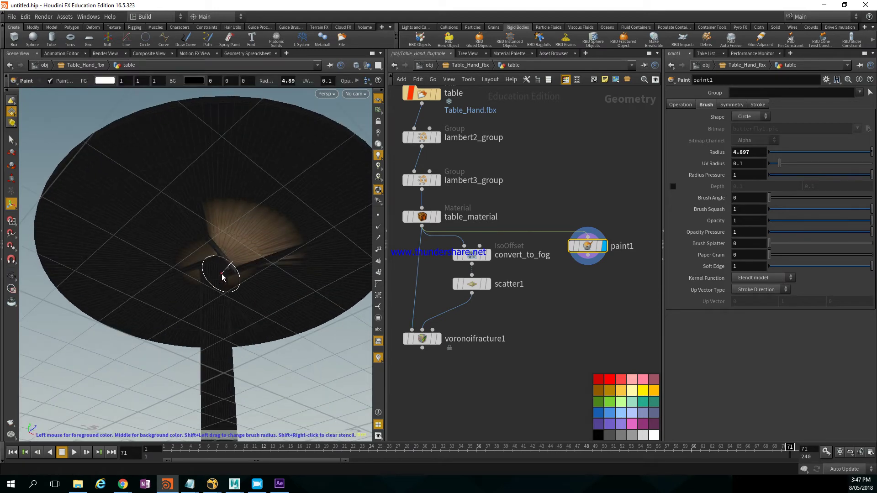
key("Escape")
mouse_move(222, 297)
left_mouse_down()
mouse_move(160, 319)
mouse_move(147, 354)
mouse_move(189, 290)
left_mouse_up()
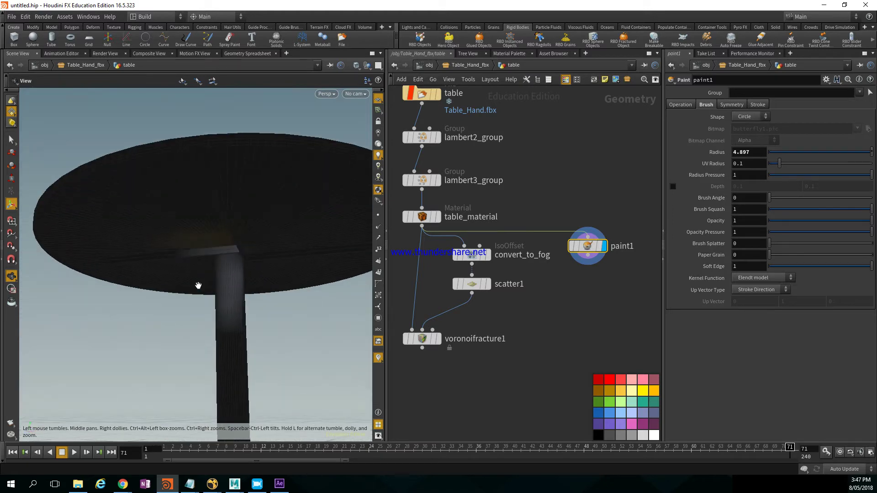
key("Return")
key("Escape")
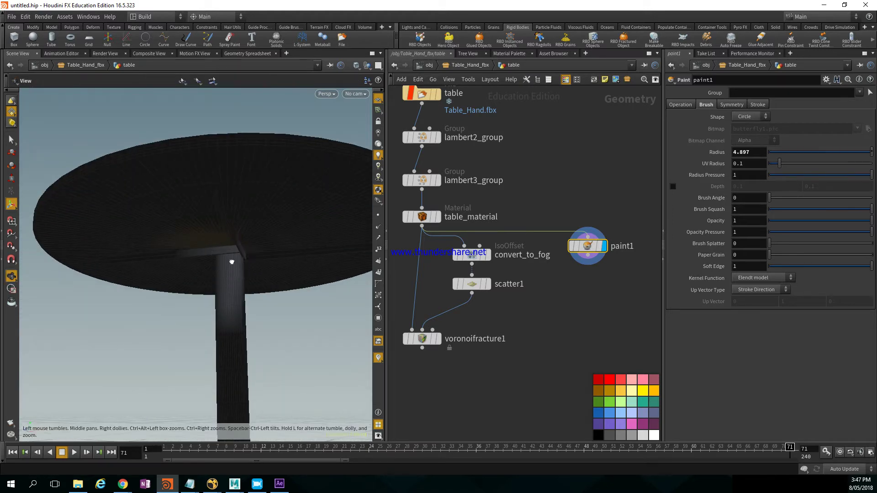
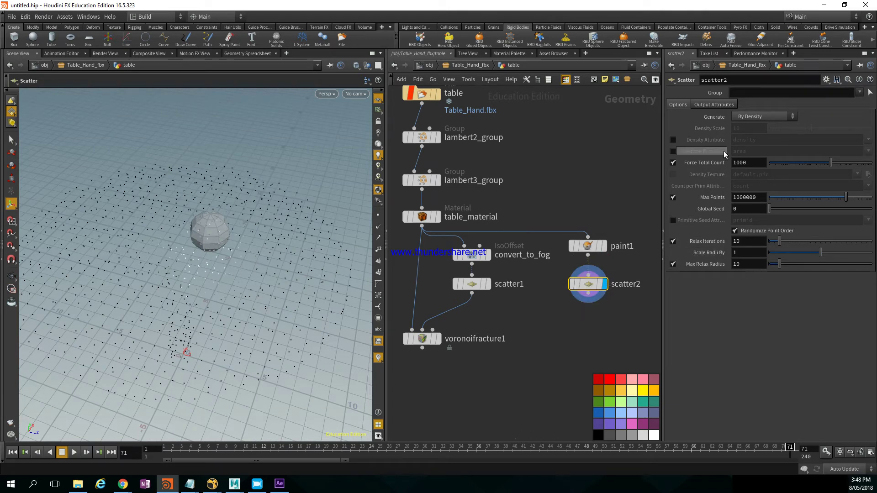
- Enable Density Attribute on scatter2 and set it to Cd so the painted color drives the points
left_click(673, 140)
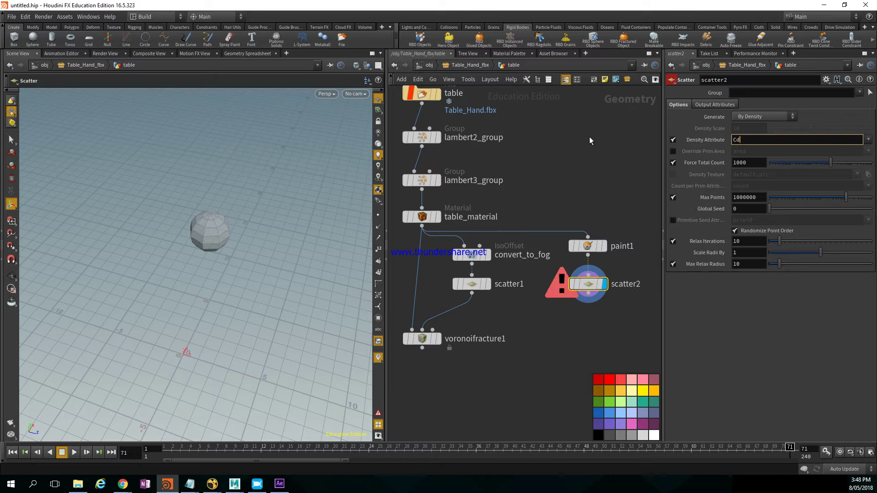
key("Return")
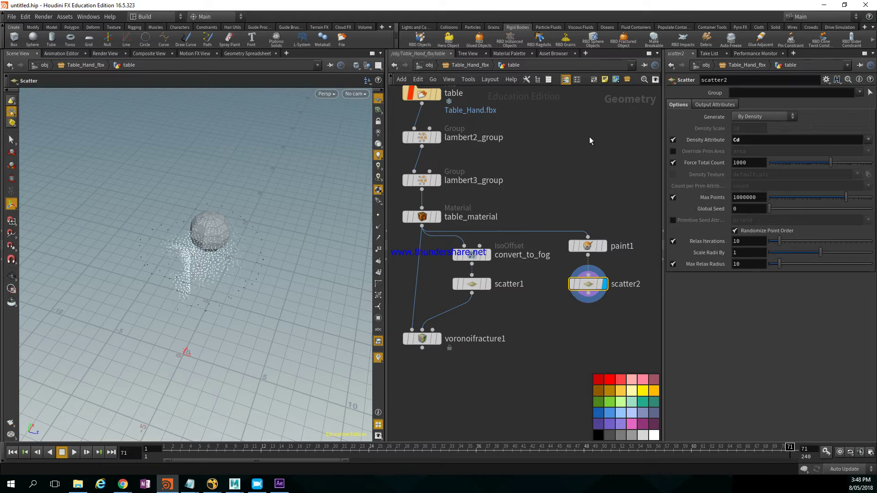
key("Escape")
left_click_drag(203, 242, 190, 282)
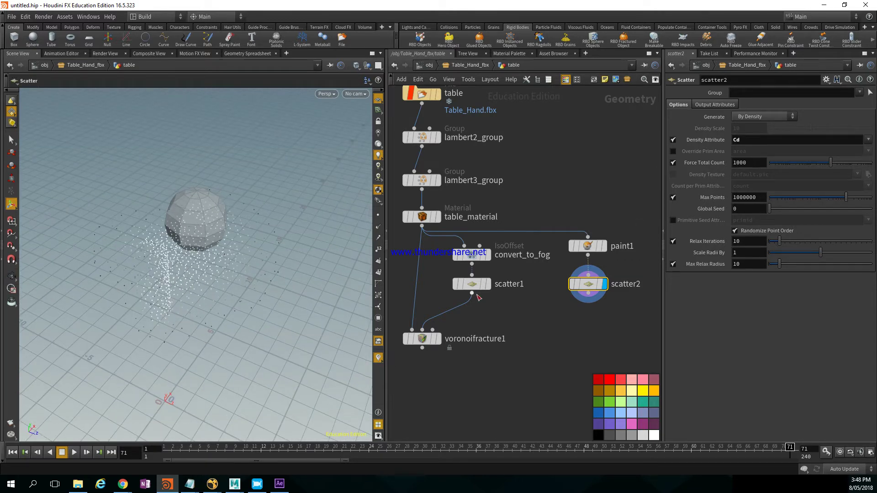
- Add a Merge node to the table network, between and below the two Scatter nodes
mouse_move(477, 296)
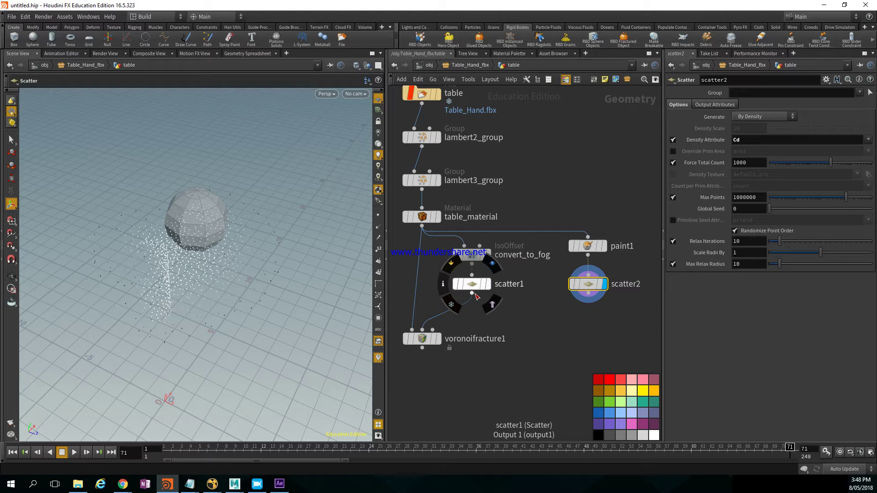
key("Tab")
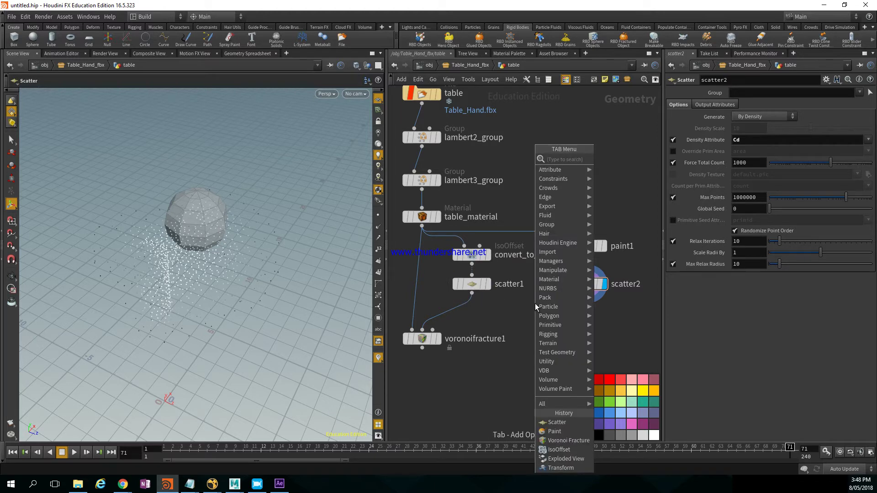
type("merg")
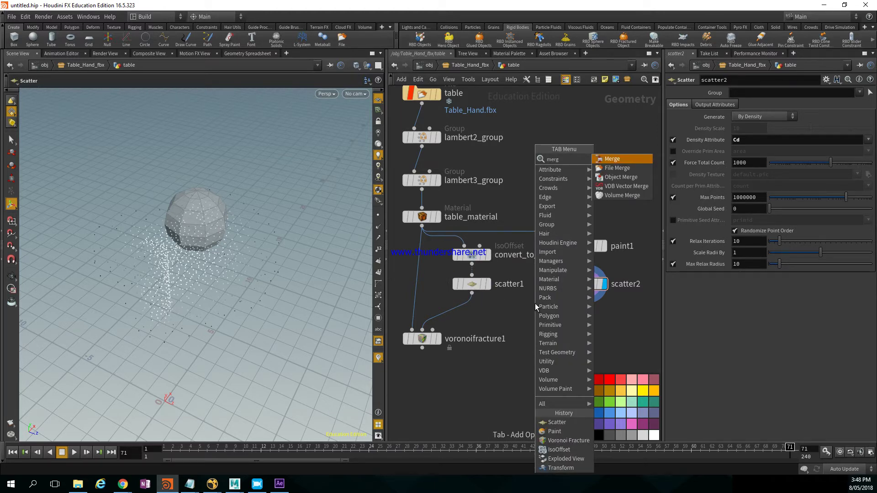
key("Return")
left_click(535, 303)
left_click_drag(536, 304, 527, 322)
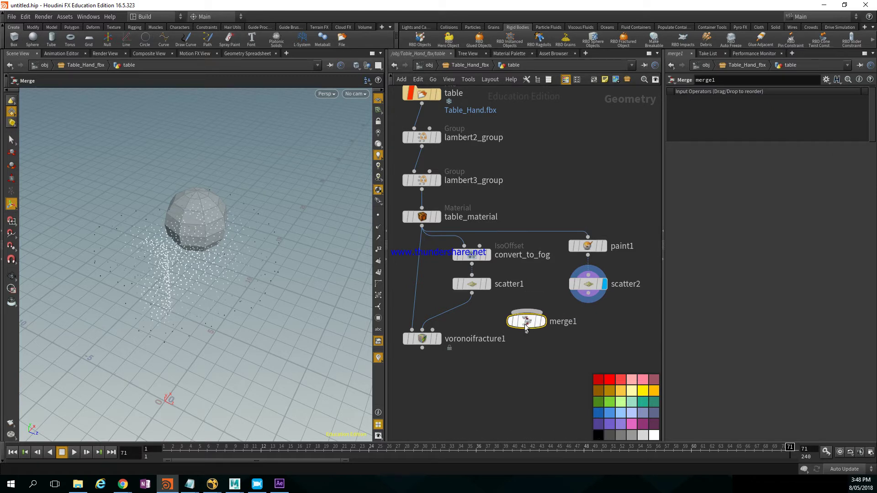
- Combine scatter1 and scatter2 through merge1 as the points input of voronoifracture1 and display the fracture
left_click_drag(475, 296, 526, 312)
left_click(588, 294)
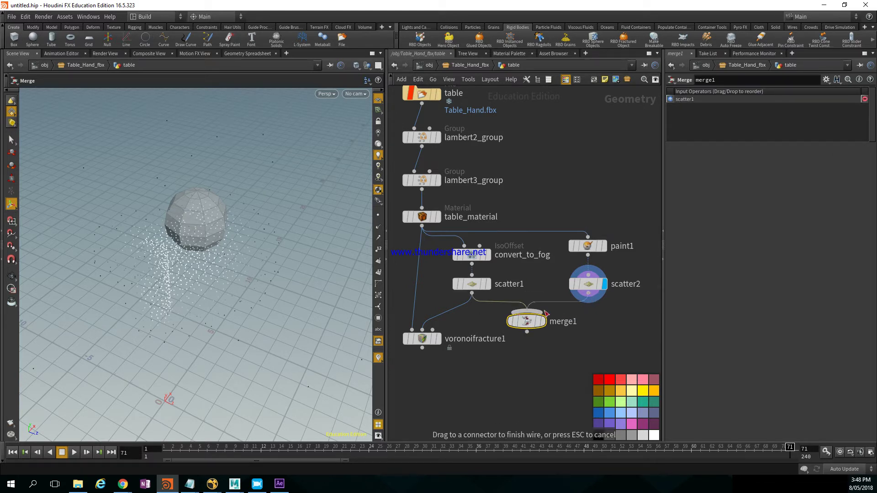
left_click(527, 312)
left_click(527, 332)
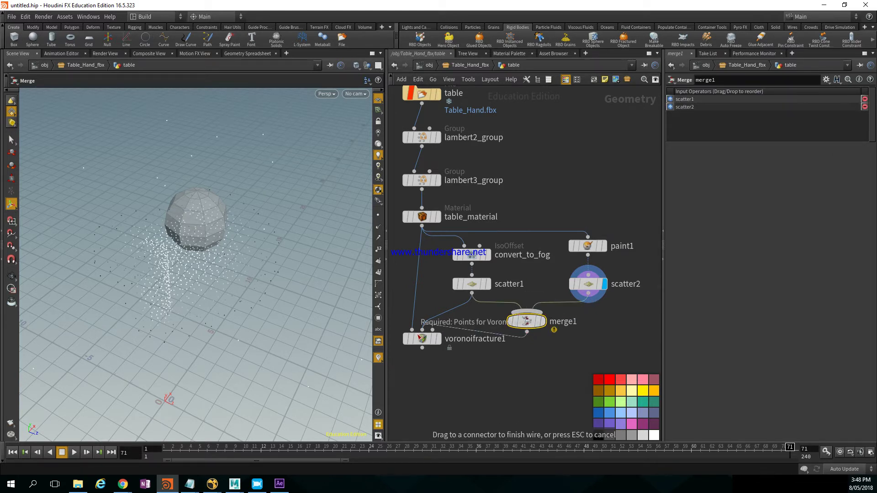
left_click(438, 333)
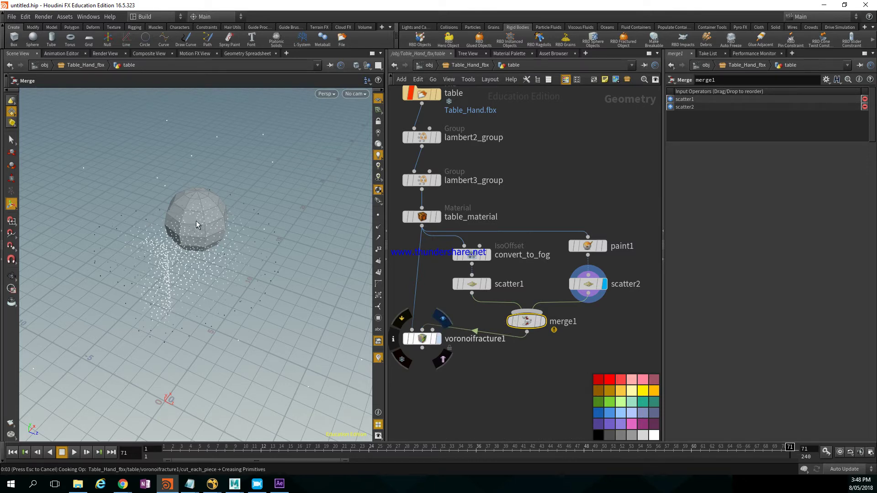
- Examine the fracture pattern on the tabletop and leg, comparing the painted central area with the outer pieces
right_click_drag(224, 313, 240, 312, "alt")
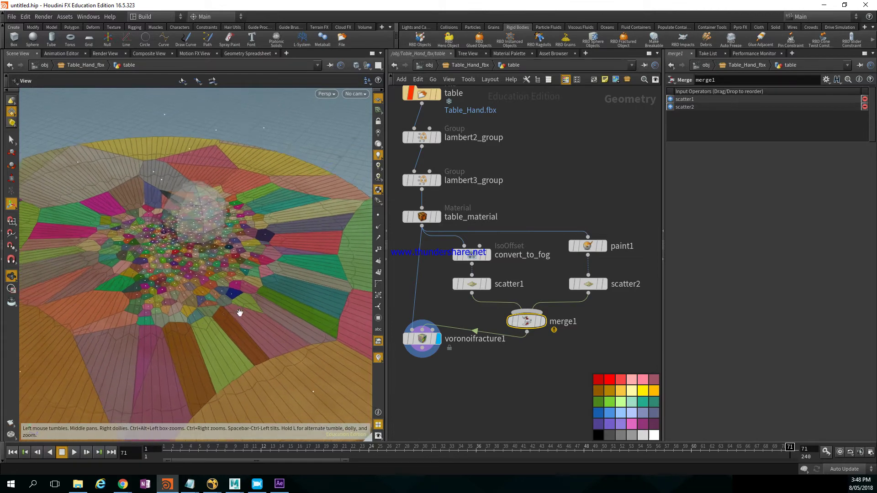
left_click_drag(189, 305, 149, 272, "alt")
right_click_drag(149, 272, 15, 224, "alt")
middle_click_drag(118, 205, 168, 262, "alt")
right_click_drag(168, 261, 235, 268, "alt")
left_click_drag(235, 268, 235, 250, "alt")
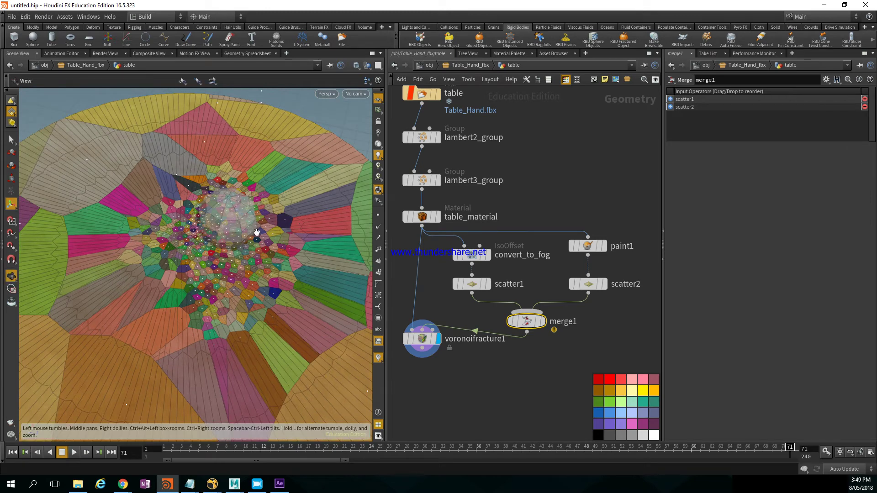
right_click_drag(255, 233, 220, 222, "alt")
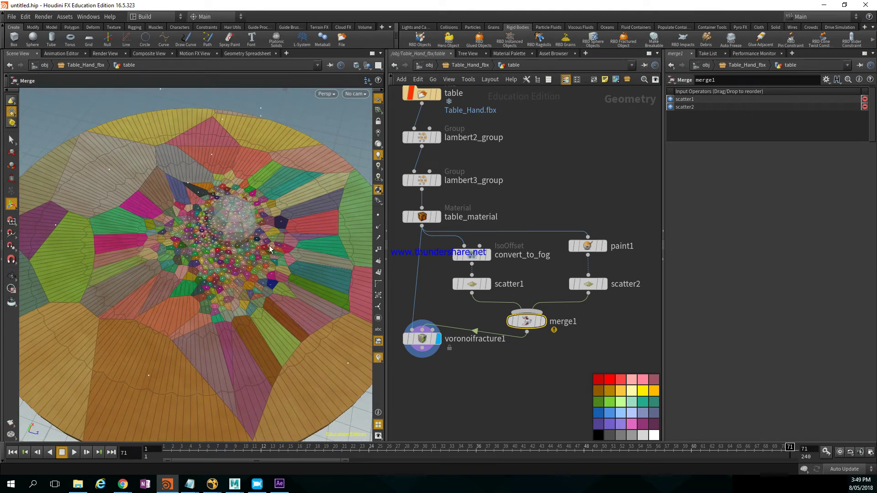
right_click_drag(220, 277, 202, 262, "alt")
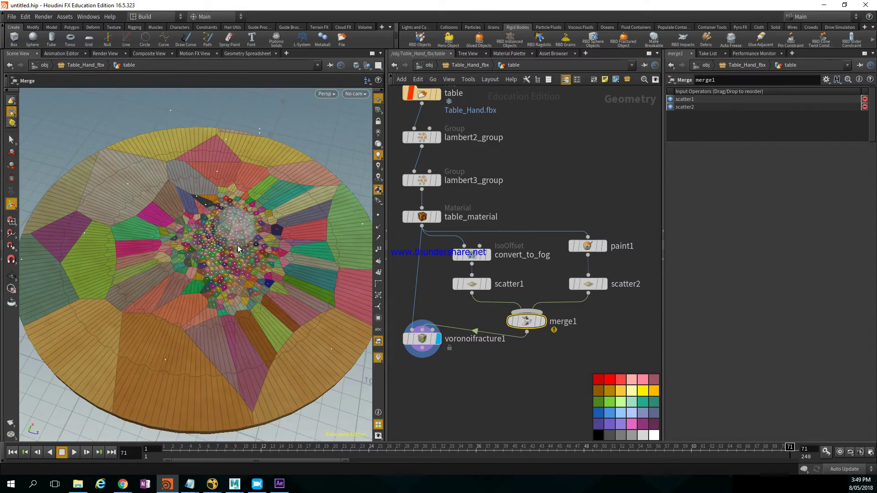
key("Escape")
left_click_drag(306, 293, 189, 273)
middle_click_drag(189, 274, 229, 256, "alt")
right_click_drag(229, 255, 205, 237, "alt")
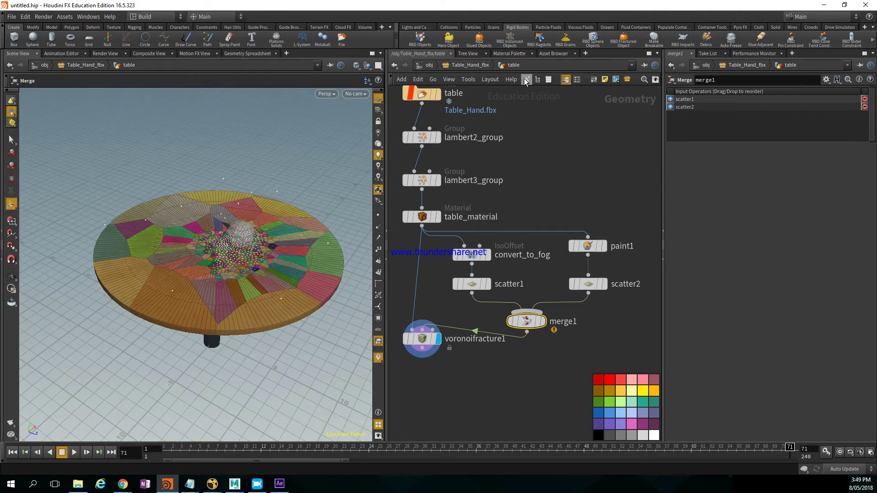
key("Escape")
left_click_drag(294, 229, 268, 211)
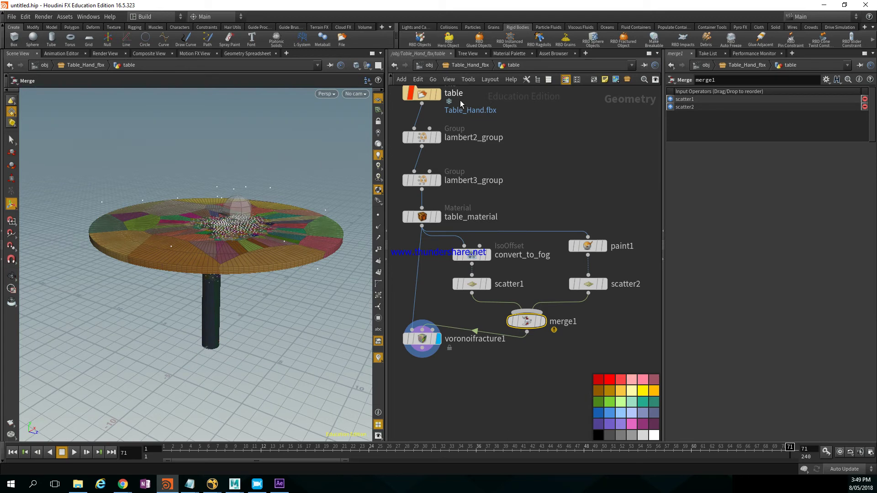
- Reposition voronoifracture1 slightly closer to merge1, and check the parent Table_Hand_fbx level before returning to the table network
left_click_drag(426, 340, 442, 341)
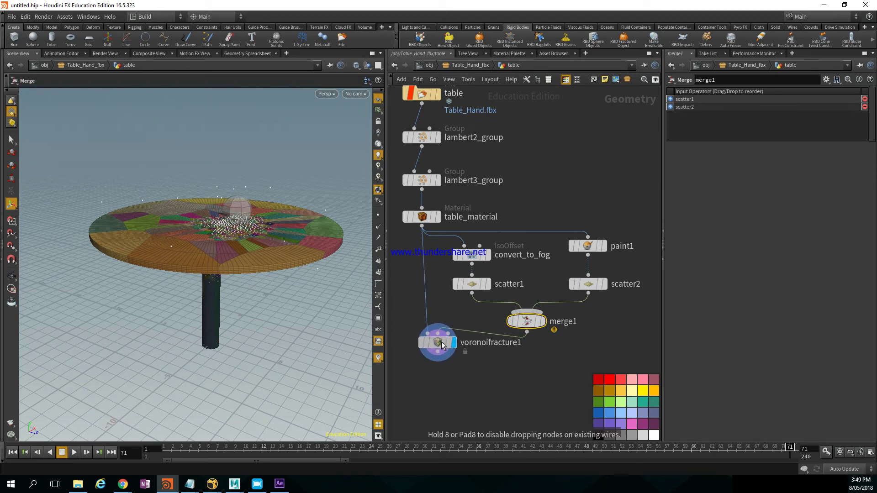
left_click(467, 65)
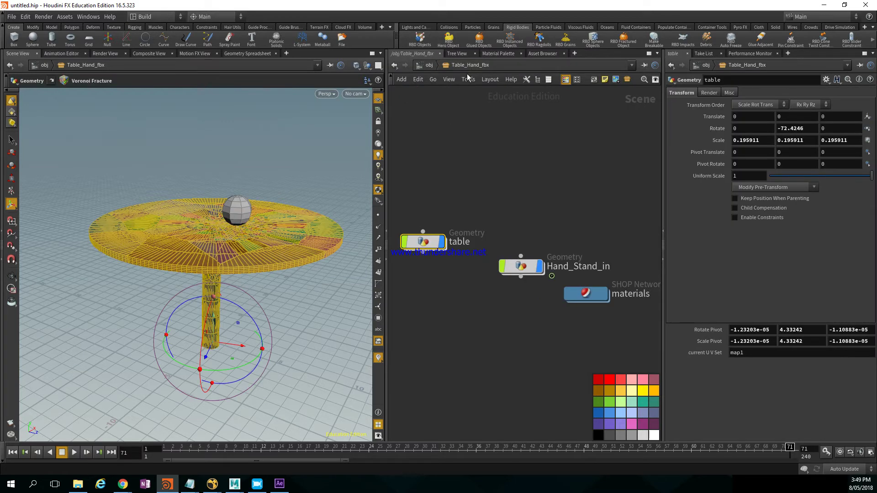
double_click(430, 247)
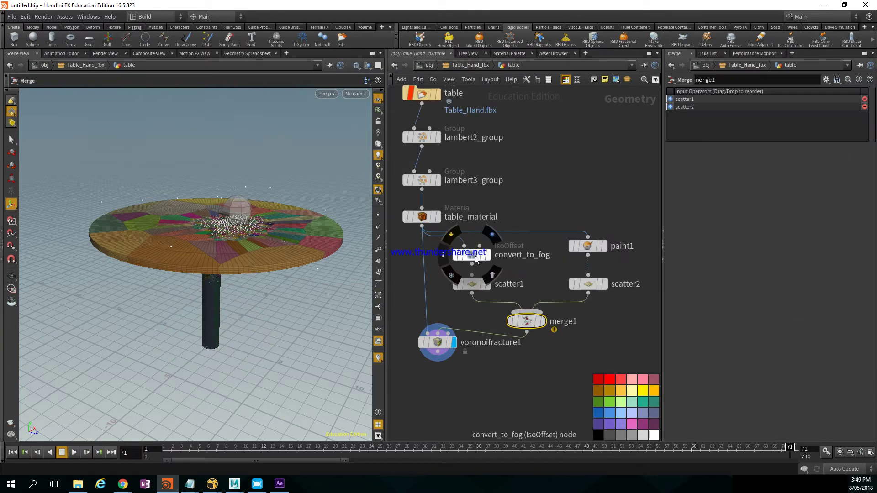
- Go up to the Table_Hand_fbx level and turn the fractured table geometry into RBD Objects
left_click(473, 67)
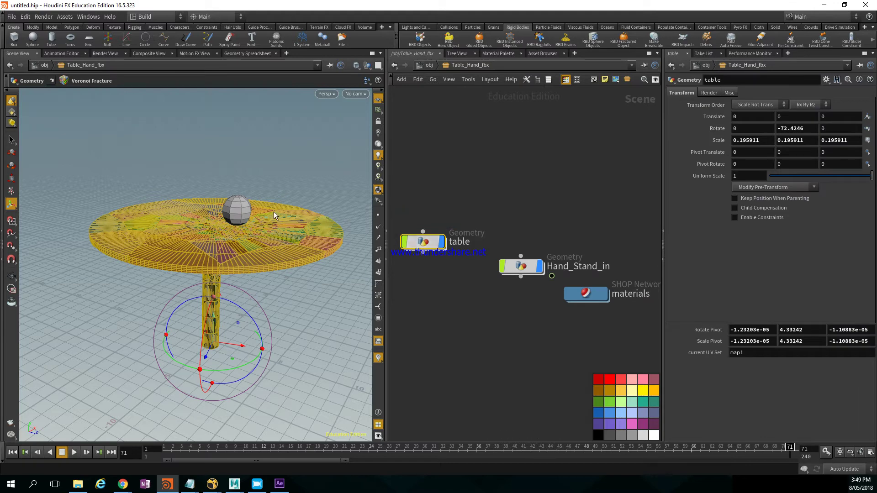
key("Escape")
middle_click_drag(252, 195, 190, 177, "alt")
left_click_drag(189, 176, 197, 189, "alt")
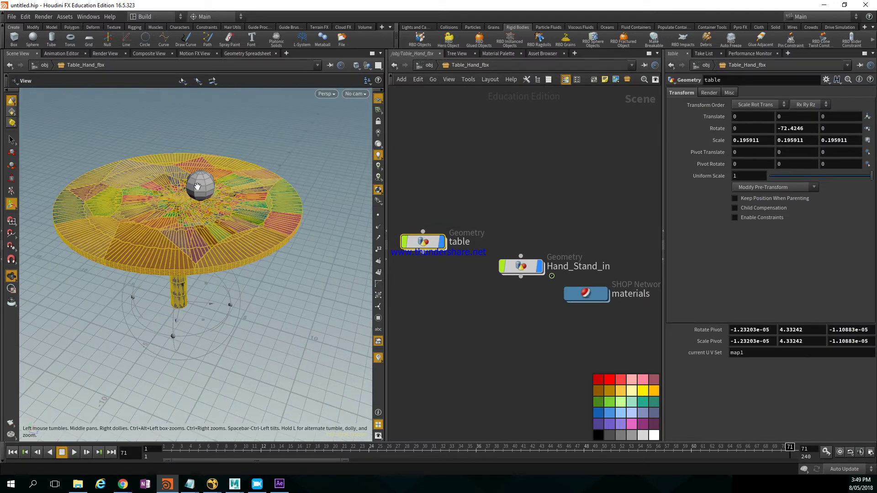
right_click_drag(196, 189, 352, 151, "alt")
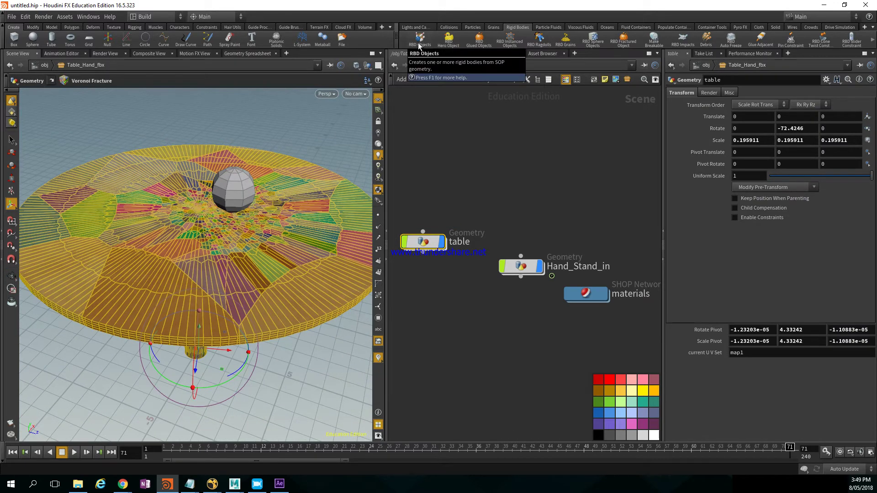
left_click(420, 40)
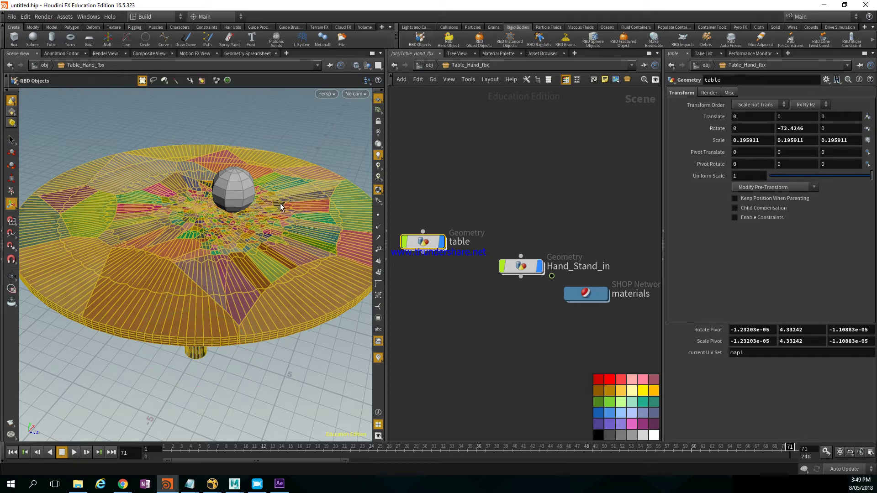
key("Return")
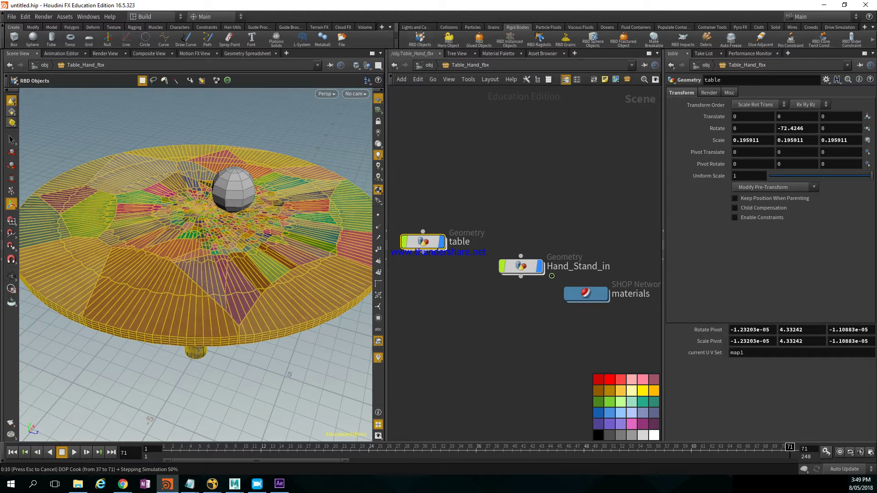
- Play the rigid body simulation to check how the fractured table falls, and return to frame 1
left_click(75, 453)
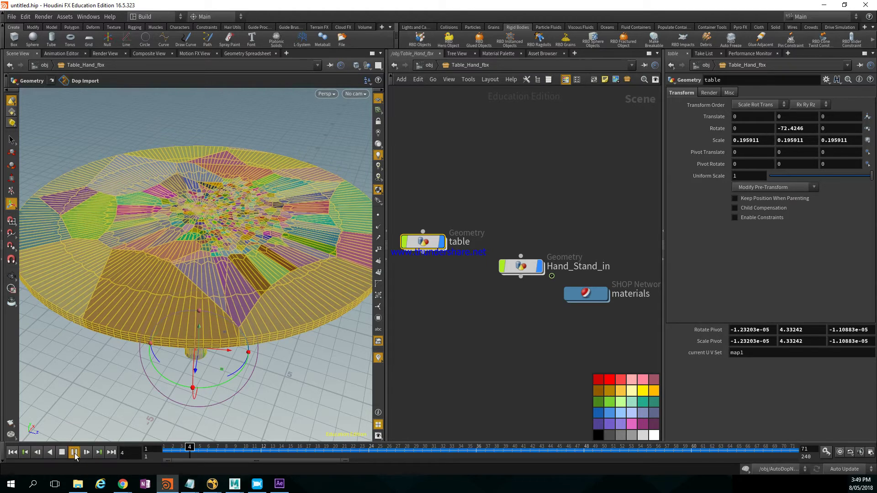
key("Escape")
right_click_drag(334, 251, 242, 251, "alt")
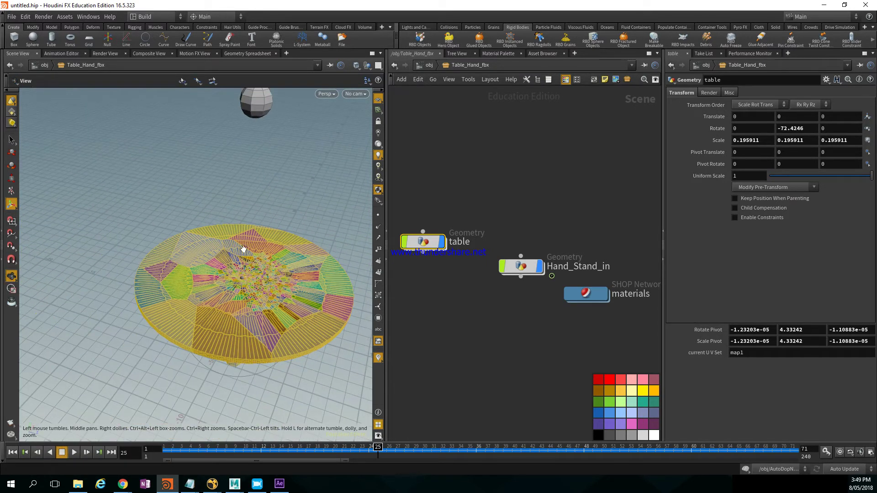
middle_click_drag(243, 250, 211, 231, "alt")
mouse_move(212, 231)
left_mouse_down("alt")
mouse_move(211, 223)
mouse_move(206, 242)
left_mouse_up("alt")
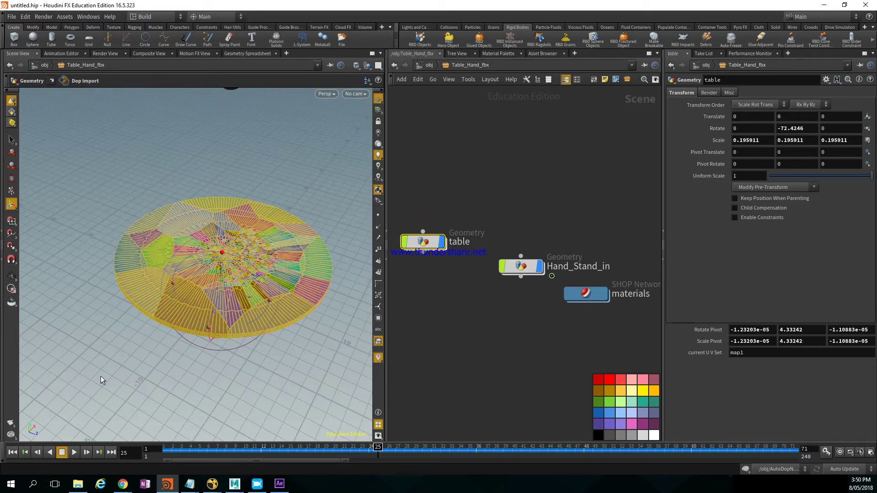
left_click(15, 450)
- Add a Ground Plane collision object to the simulation
left_click_drag(310, 270, 325, 220, "alt")
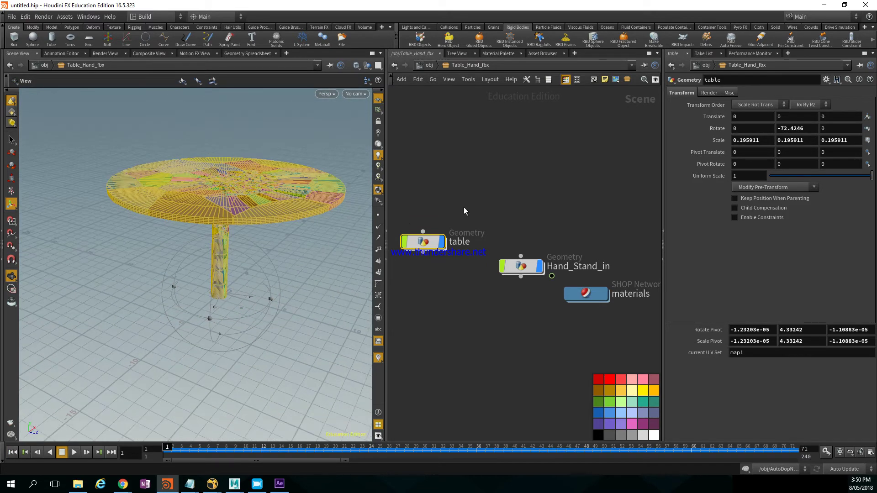
left_click(454, 28)
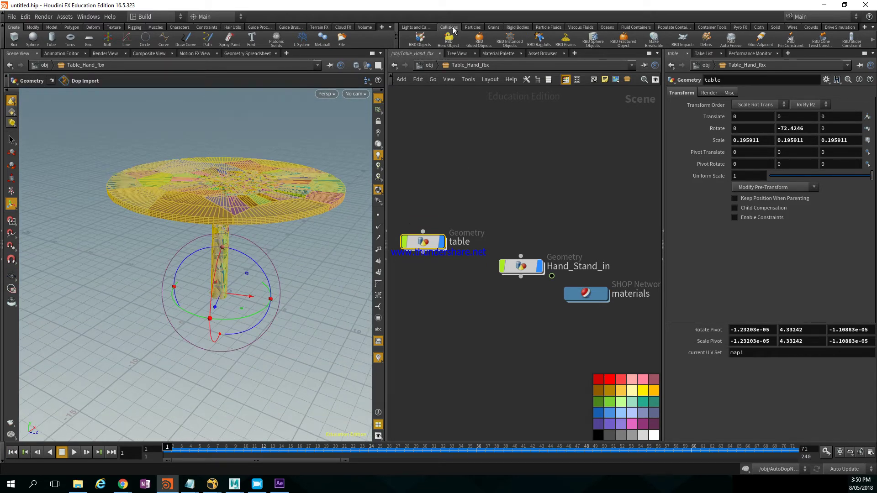
left_click(449, 28)
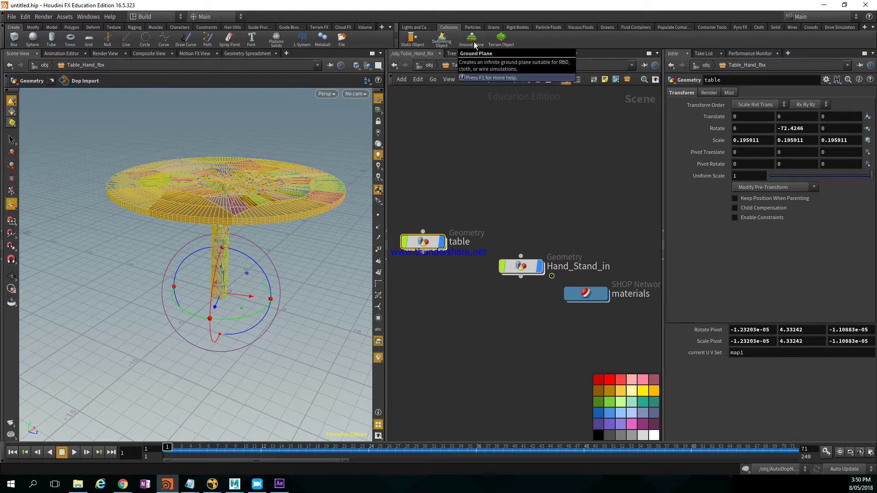
left_click(473, 42)
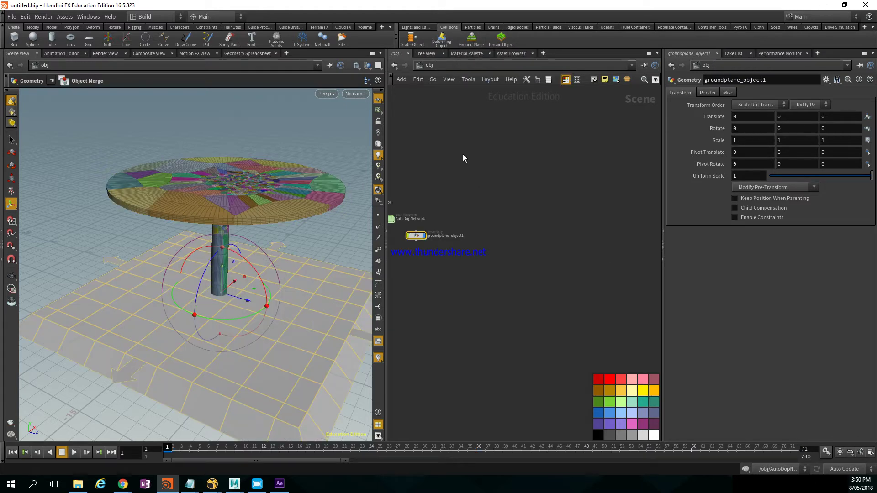
- Lower the ground plane beneath the base of the table leg, to a Y translation of about -0.36
middle_click_drag(446, 191, 558, 188)
scroll(542, 216, "up", 5)
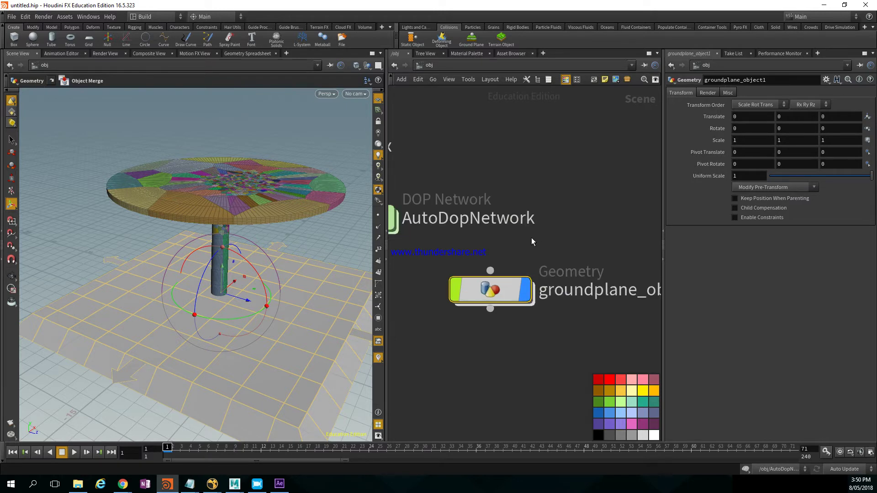
left_click_drag(237, 286, 203, 251, "alt")
right_click_drag(204, 251, 300, 297, "alt")
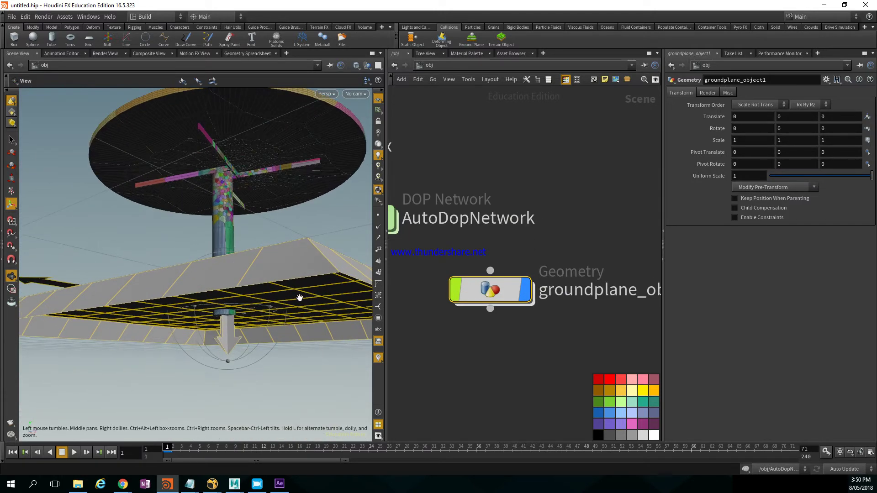
left_click_drag(299, 297, 189, 270, "alt")
right_click_drag(188, 270, 341, 316, "alt")
right_click_drag(219, 311, 277, 322, "alt")
left_click_drag(233, 318, 213, 308, "alt")
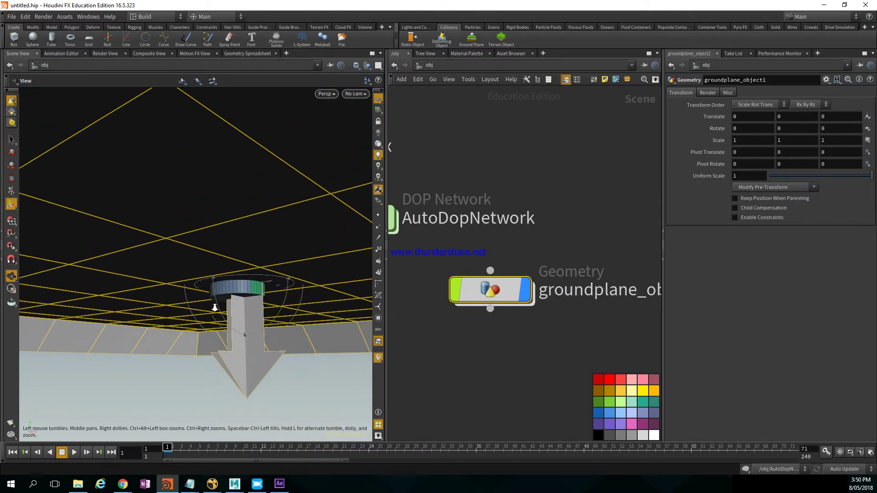
right_click_drag(213, 308, 286, 325, "alt")
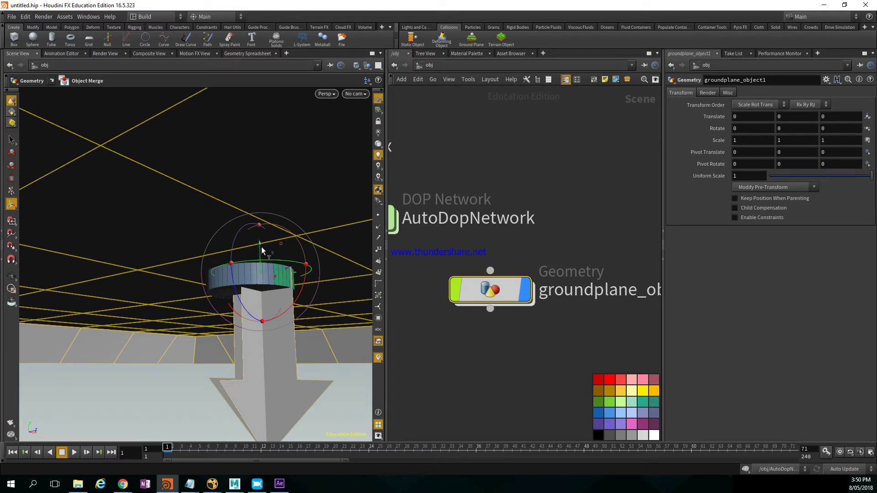
left_click_drag(259, 246, 260, 273)
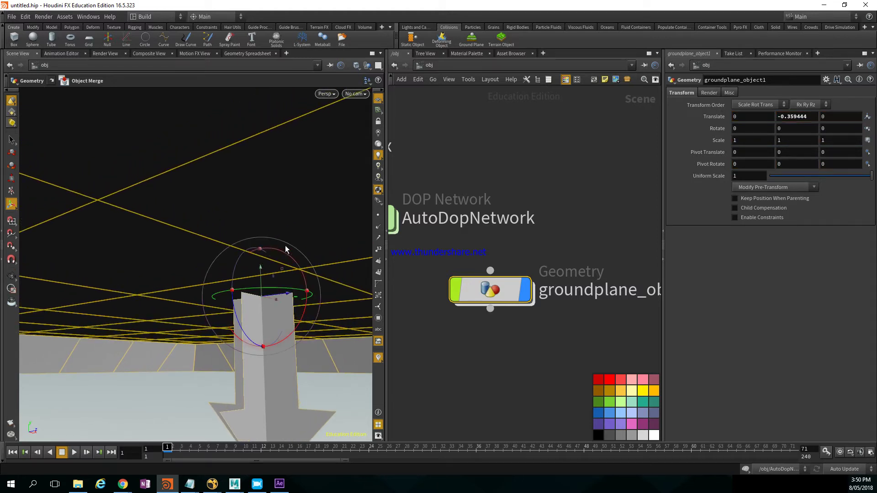
- Raise the ground plane closer to the bottom of the table leg, to a Y translation of about -0.334
left_click_drag(285, 245, 213, 249, "alt")
right_click_drag(214, 249, 398, 269, "alt")
right_click_drag(296, 218, 230, 226, "alt")
left_click_drag(230, 226, 98, 209, "alt")
left_click_drag(256, 179, 253, 184, "alt")
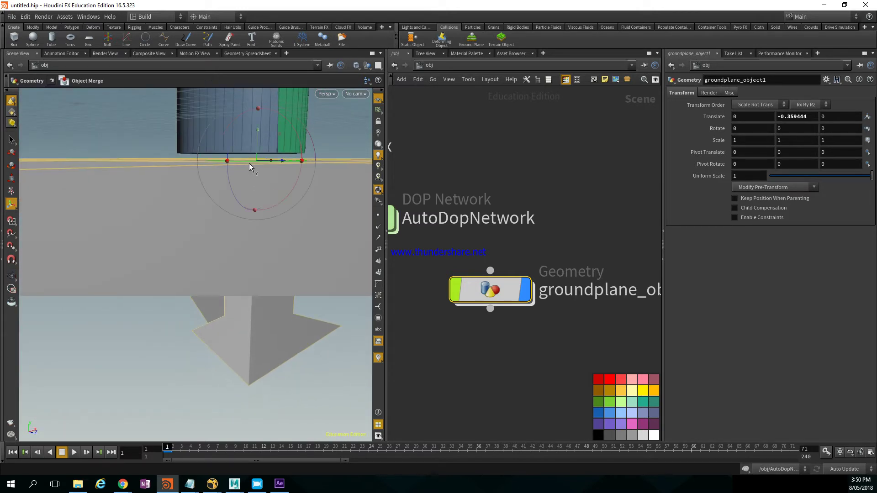
left_click_drag(259, 133, 256, 215)
right_click_drag(256, 215, 9, 162, "alt")
middle_click_drag(187, 224, 203, 234, "alt")
mouse_move(203, 234)
left_mouse_down()
mouse_move(180, 245)
mouse_move(248, 229)
mouse_move(212, 225)
mouse_move(207, 236)
left_mouse_up()
key("Return")
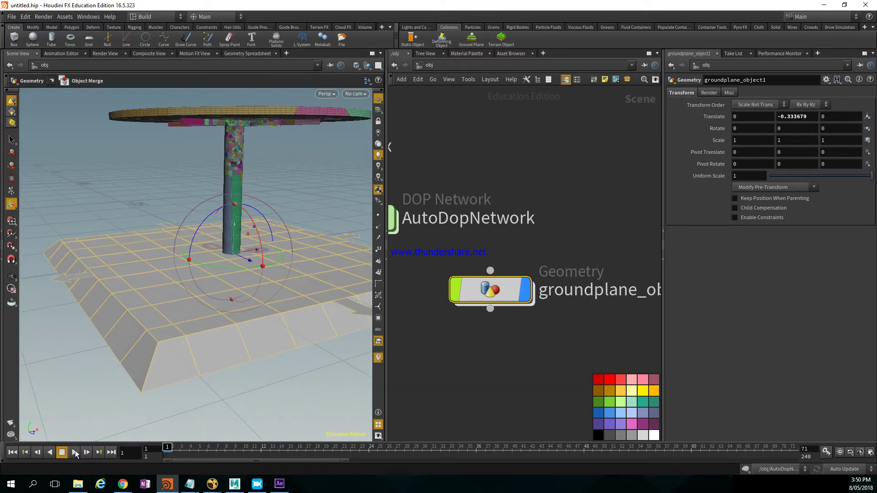
- Play the simulation with the ground plane in place and hide groundplane_object1 to watch the table collapse
right_click_drag(247, 277, 239, 226, "alt")
middle_click_drag(239, 225, 194, 267, "alt")
left_click_drag(195, 267, 182, 336)
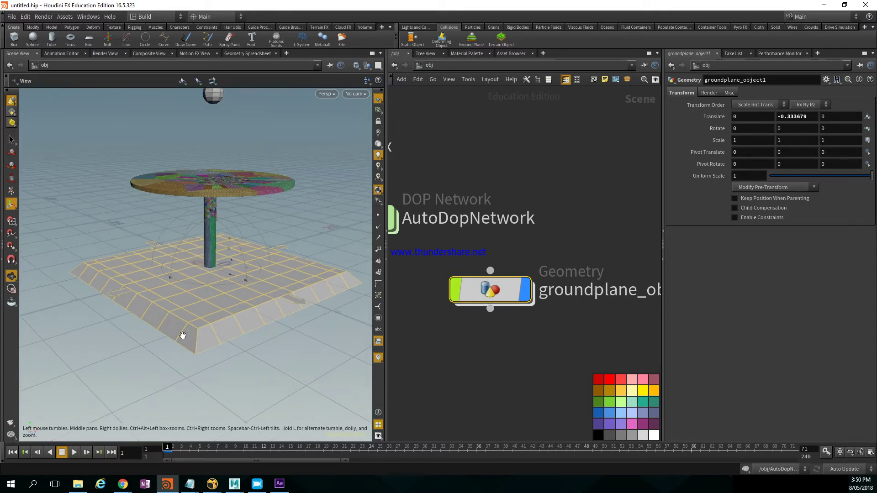
key("Return")
left_click(73, 452)
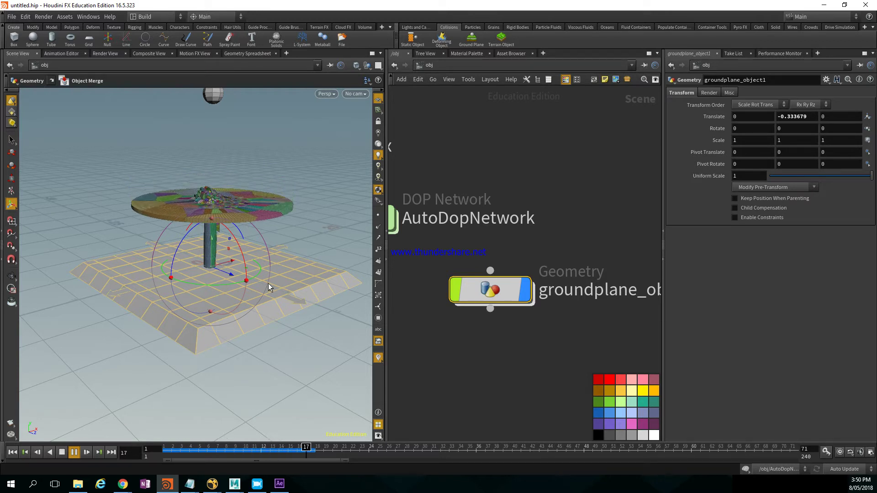
left_click(525, 290)
key("Escape")
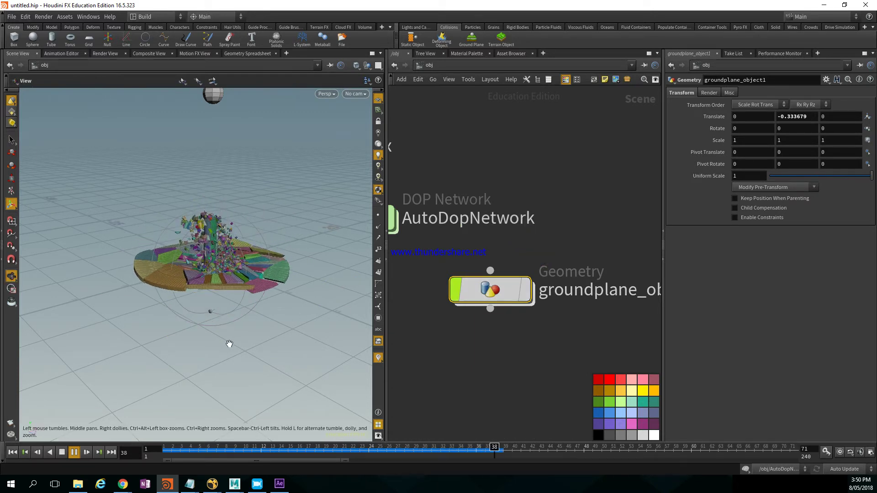
key("Return")
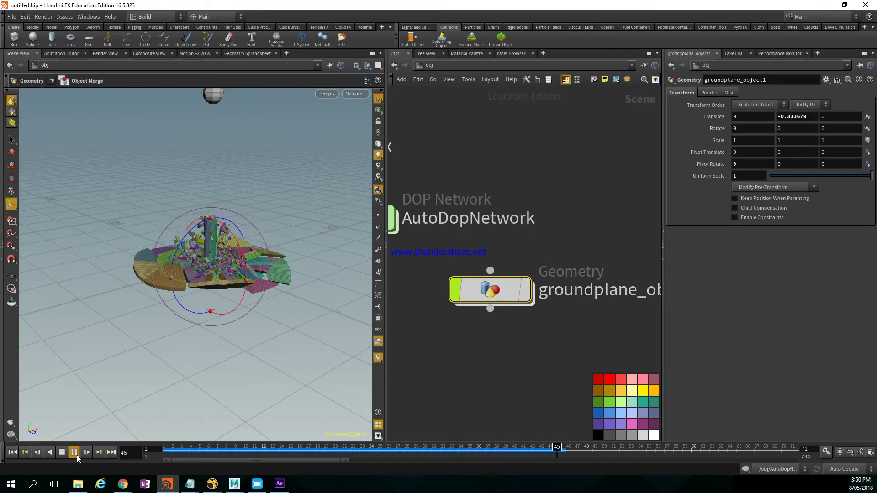
- Restart the simulation from frame 1 and examine how the tabletop pieces break apart around the leg
left_click(62, 452)
left_click(13, 453)
key("Escape")
right_click_drag(124, 333, 355, 317)
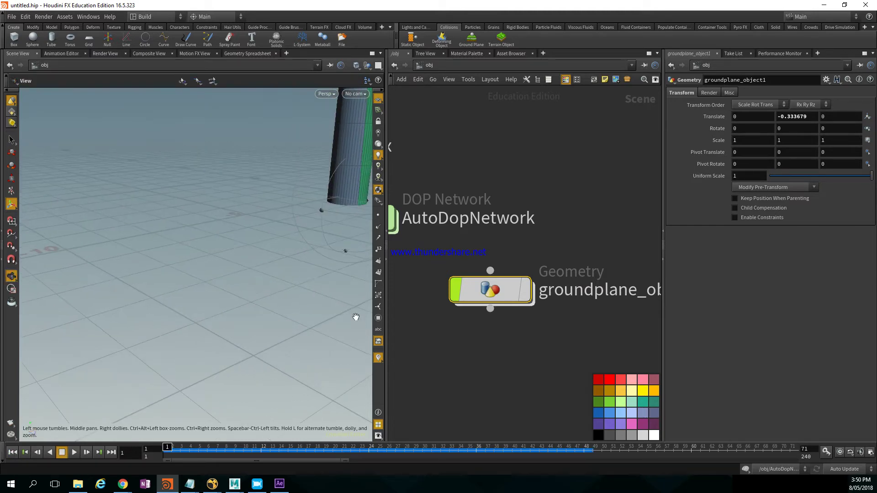
middle_click_drag(229, 295, 105, 339)
right_click_drag(178, 325, 132, 317)
middle_click_drag(167, 303, 165, 402)
left_click_drag(166, 306, 149, 383, "alt")
left_click(76, 456)
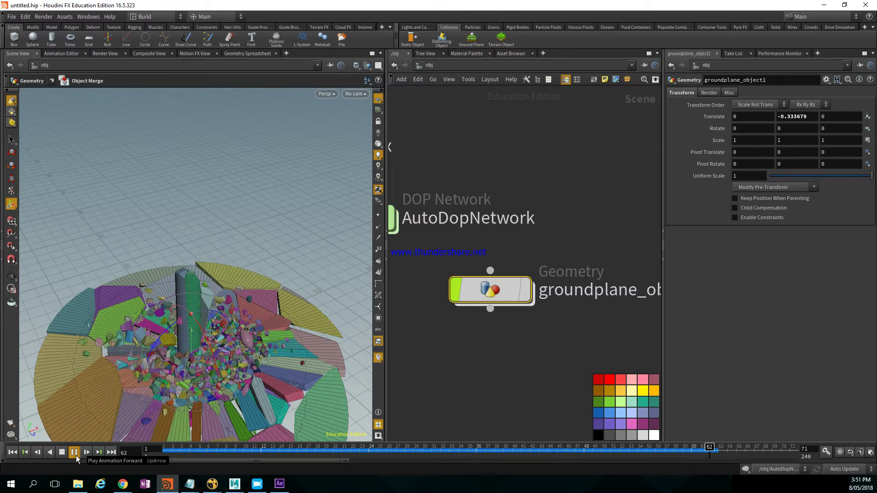
- Replay the collapse from the first frame, pausing partway to inspect the scattered pieces, and rewind to frame 1
left_click(12, 455)
left_click(13, 452)
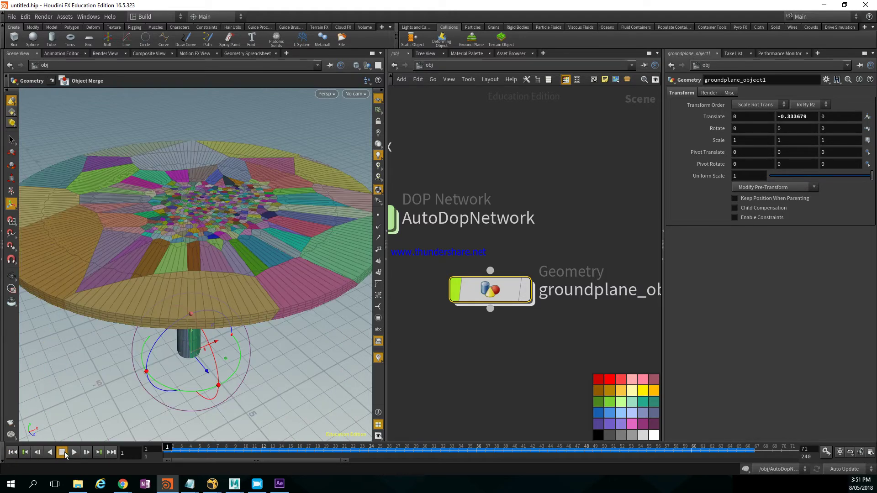
left_click(78, 451)
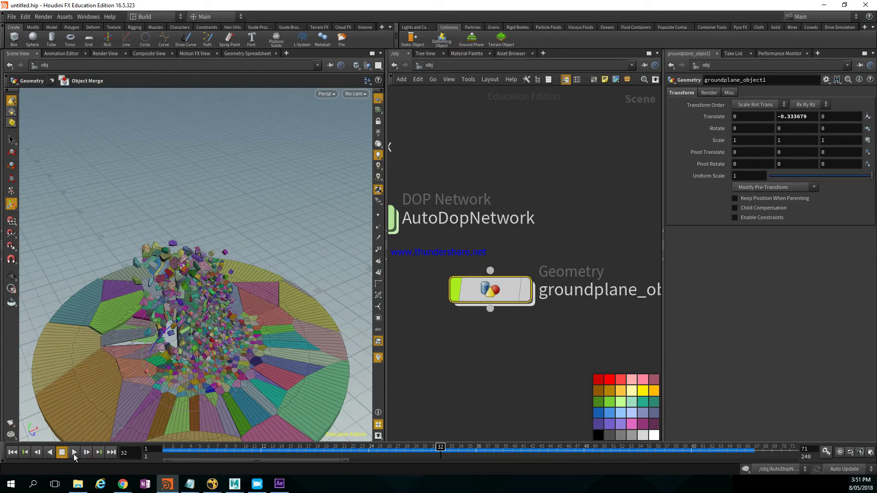
left_click(74, 453)
left_click(61, 453)
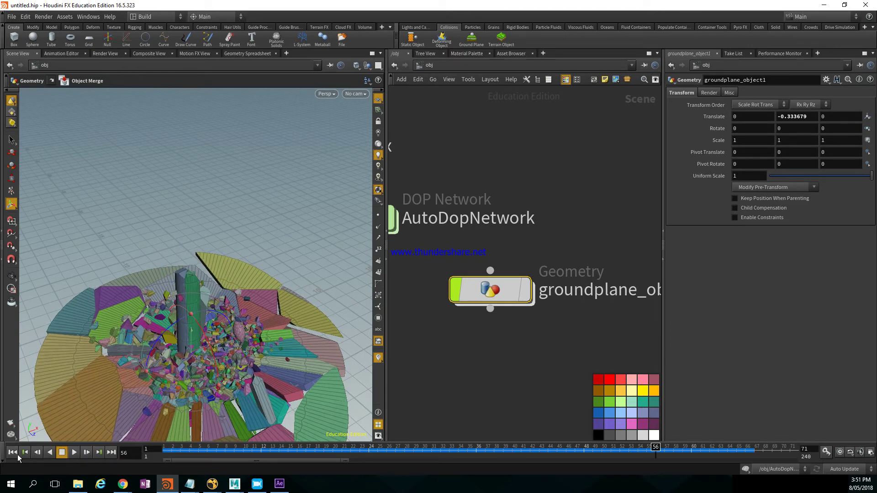
left_click(17, 455)
- Show groundplane_object1 again and raise it nearer the table leg's base, to a Y translation of about -0.302
left_click_drag(217, 354, 196, 301, "alt")
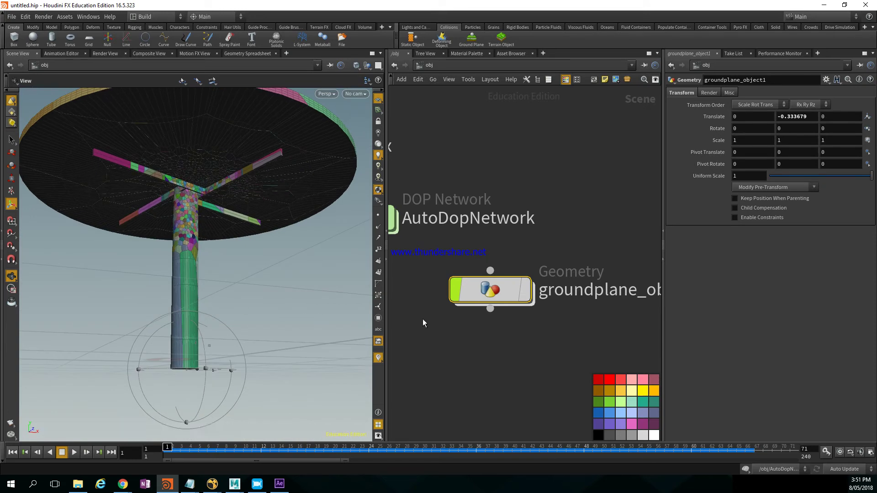
left_click(526, 293)
left_click_drag(224, 415, 200, 418, "alt")
right_click_drag(157, 371, 237, 380, "alt")
left_click_drag(237, 380, 249, 332, "alt")
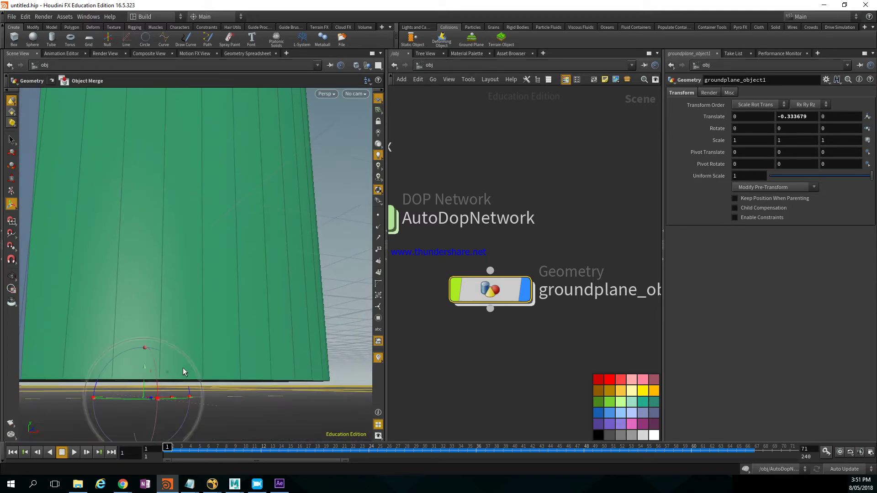
left_click_drag(145, 376, 143, 356)
right_click_drag(201, 299, 91, 261, "alt")
left_click_drag(91, 261, 153, 283, "alt")
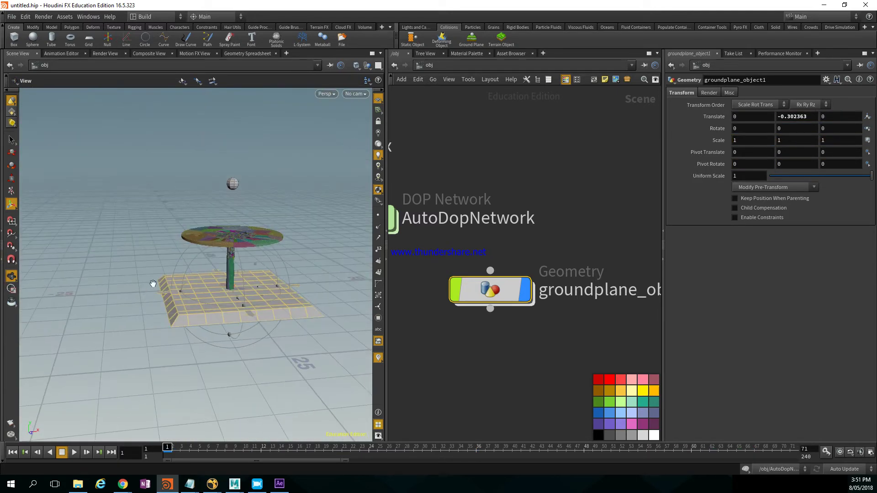
- Open the Table_Hand_fbx subnetwork to reach the table geometry
scroll(153, 284, "up", 5)
key("Return")
middle_click_drag(448, 240, 572, 291)
scroll(534, 282, "up", 1)
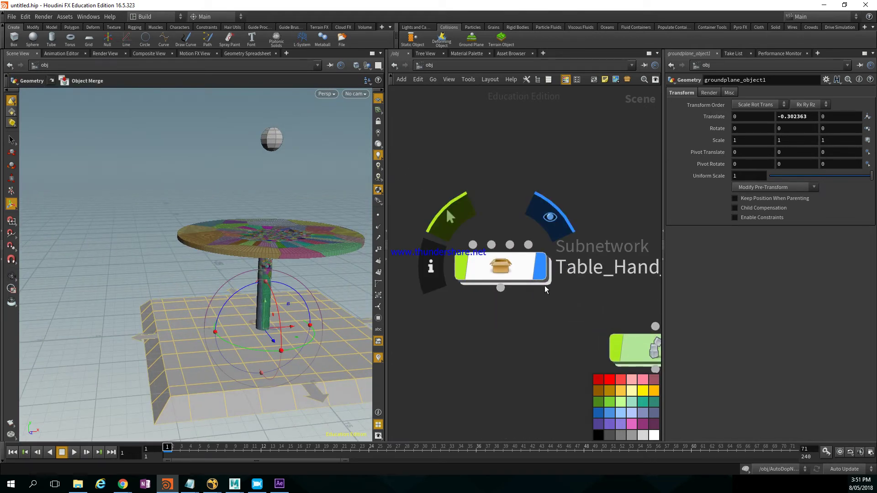
double_click(463, 254)
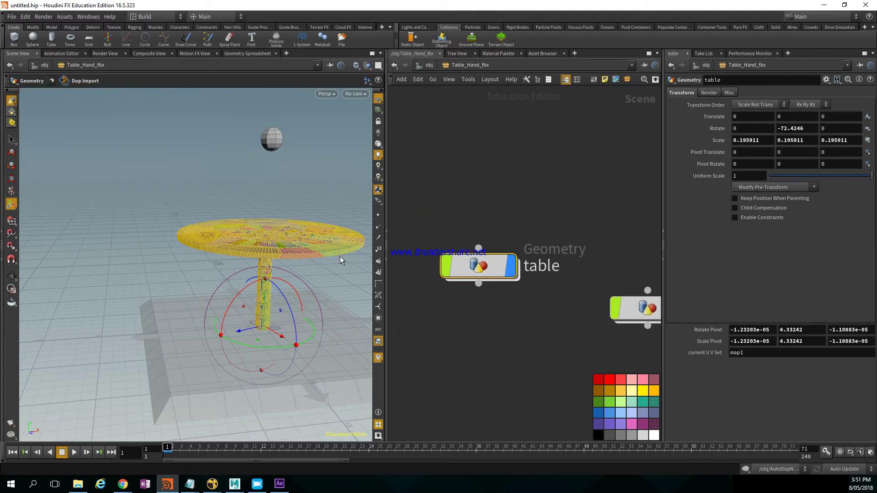
- Try to turn the table geometry into RBD Glued Objects, repeating the attempt from frame 1
left_click(521, 27)
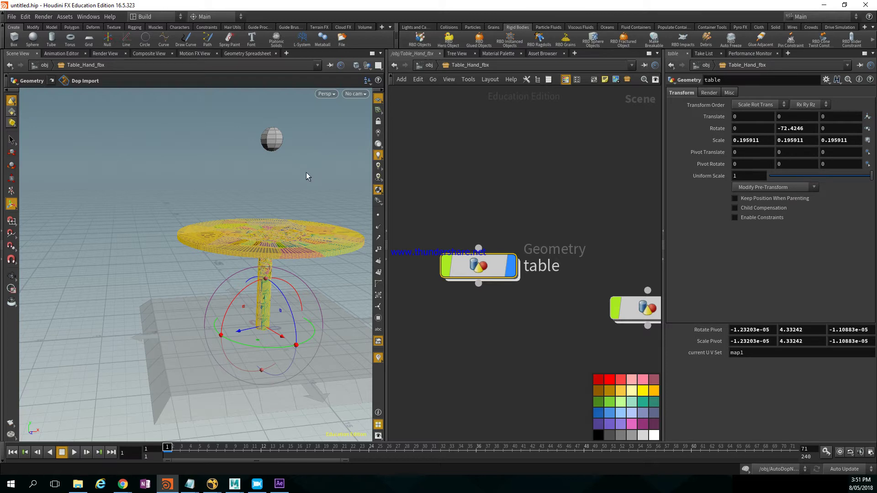
key("Escape")
left_click_drag(311, 165, 250, 163)
left_click_drag(316, 197, 256, 198)
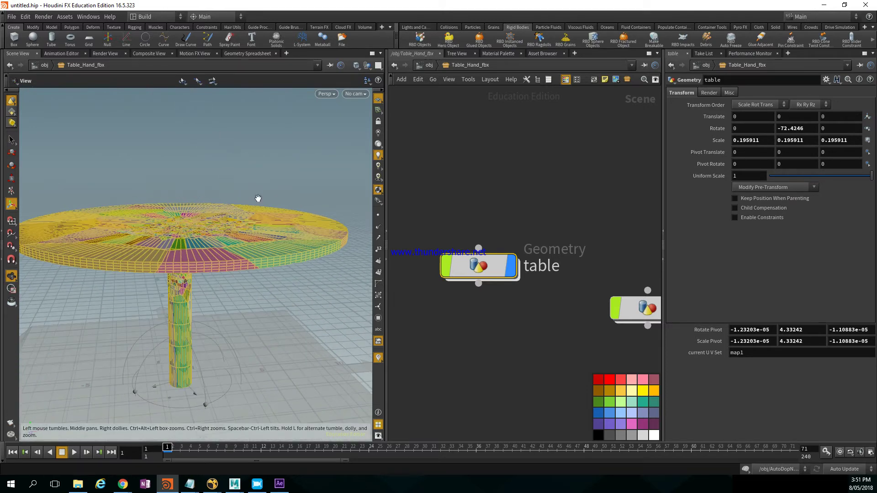
left_click(480, 47)
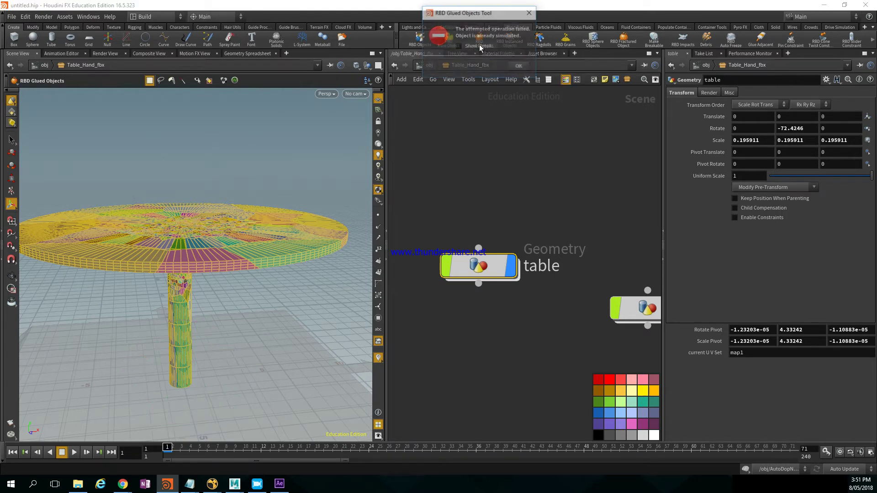
left_click(519, 68)
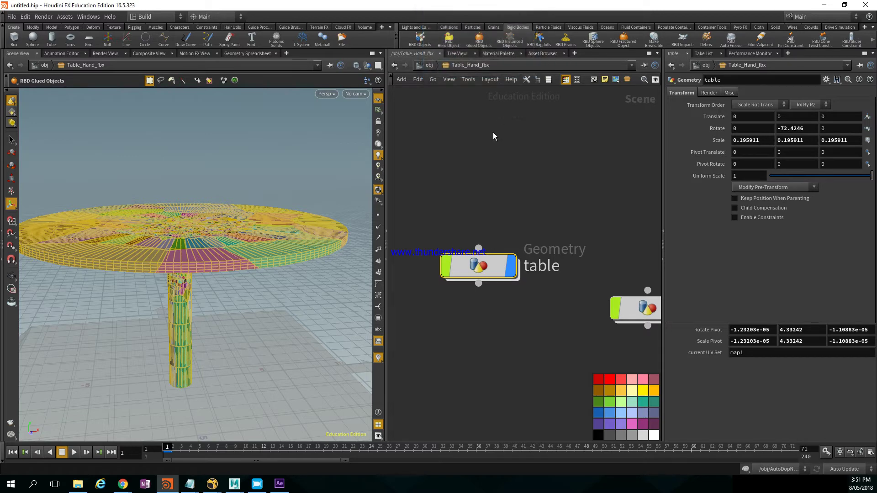
left_click(14, 453)
left_click_drag(288, 322, 338, 310, "alt")
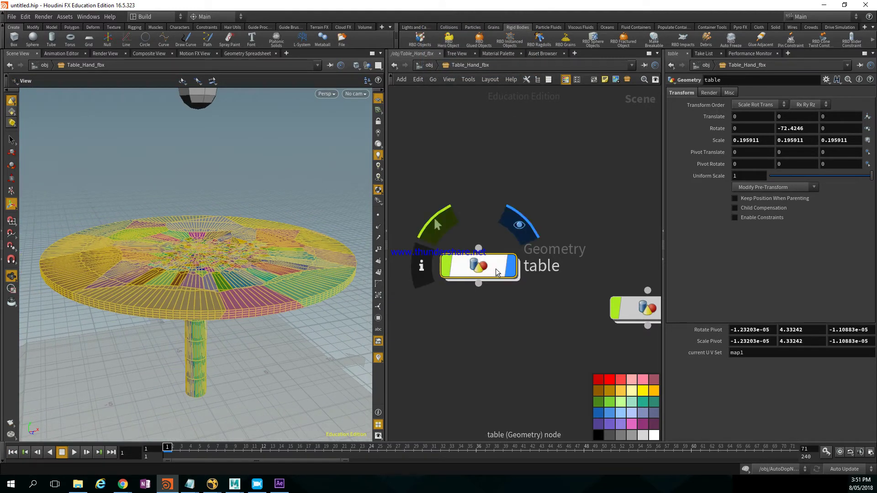
left_click(483, 43)
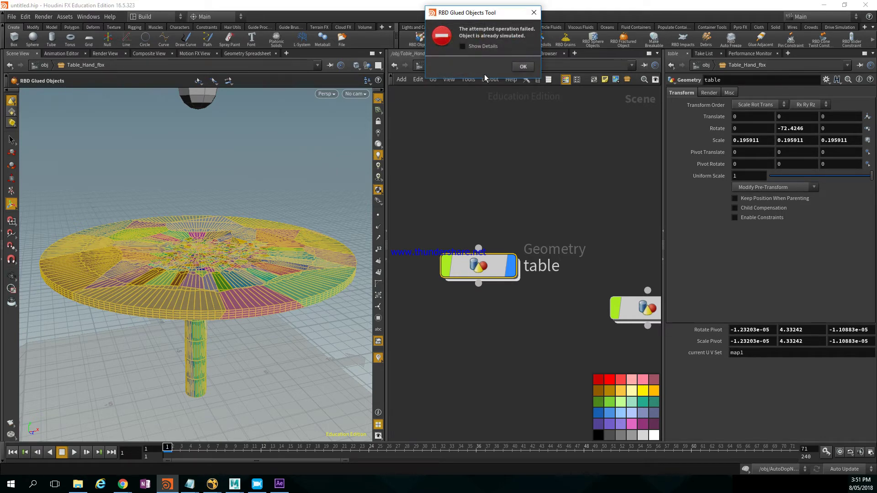
left_click(521, 66)
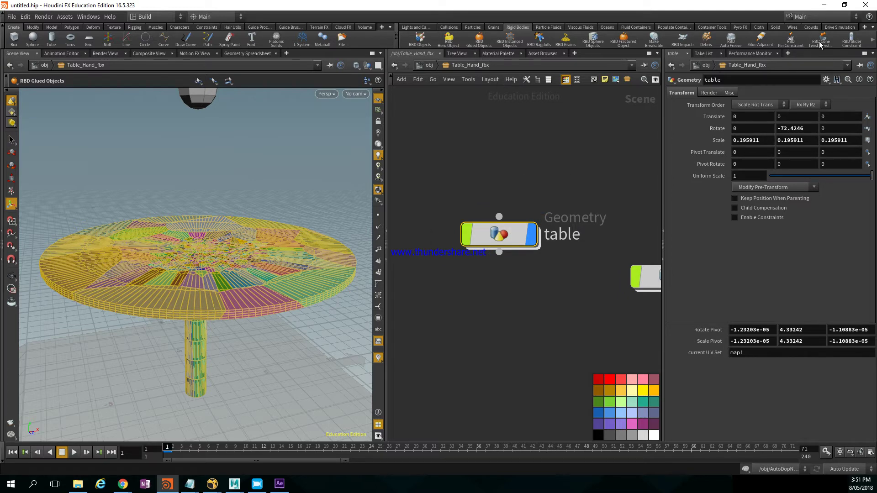
- Try Glue Adjacent on the fractured table pieces and undo it
left_click(766, 38)
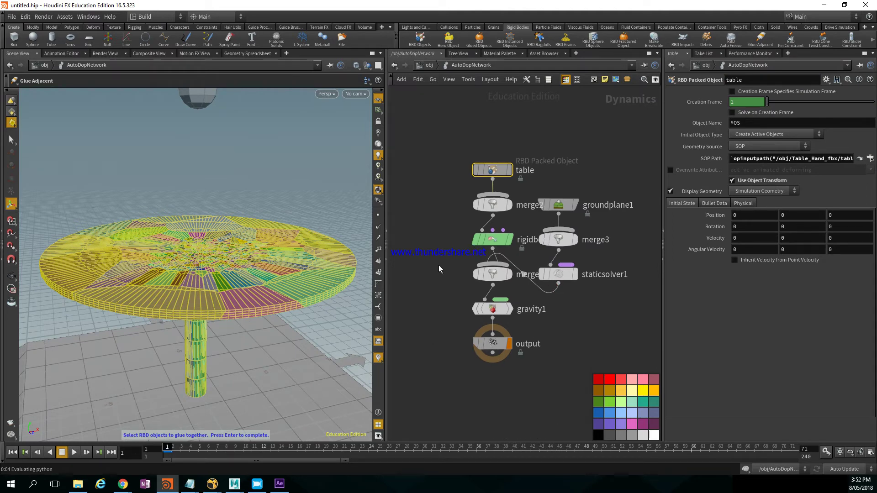
middle_click_drag(253, 277, 248, 267, "alt")
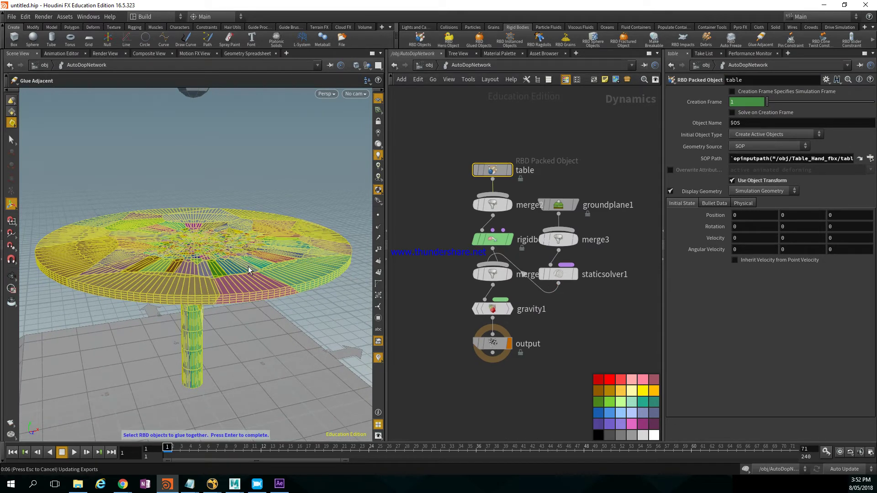
key("Return")
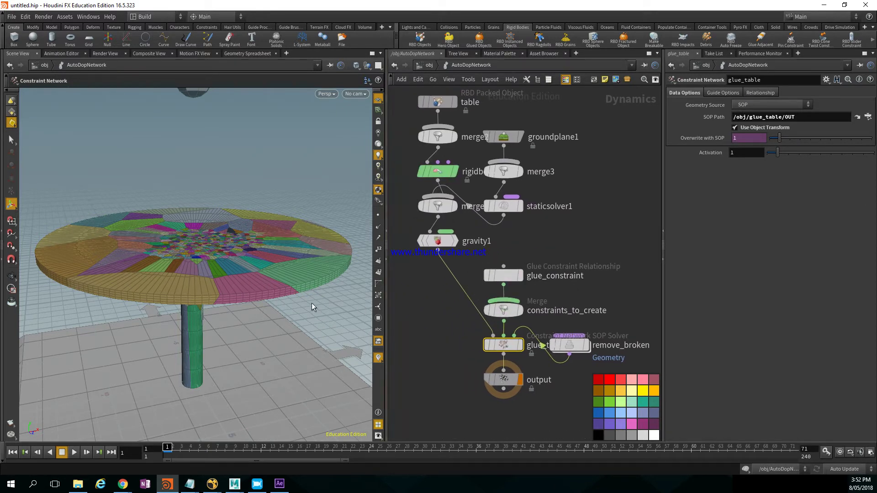
key("ctrl+z")
middle_click_drag(471, 273, 443, 264)
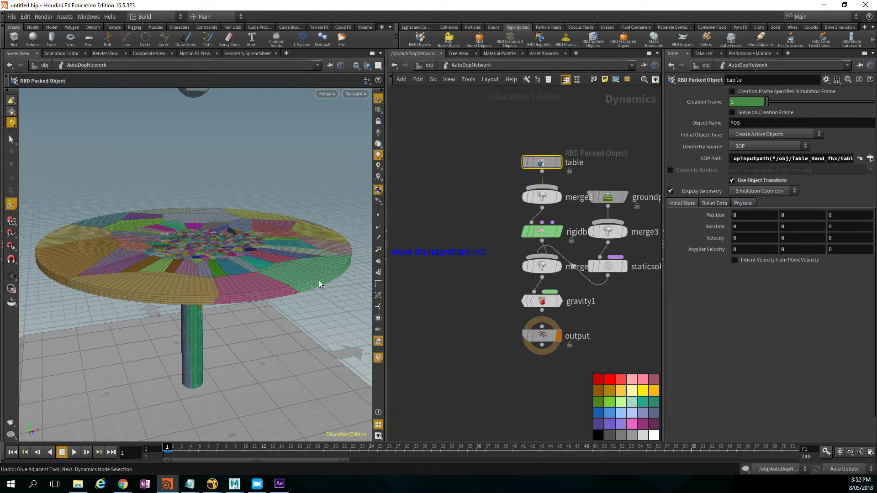
middle_click_drag(319, 281, 278, 280, "alt")
left_click_drag(255, 269, 256, 276, "alt")
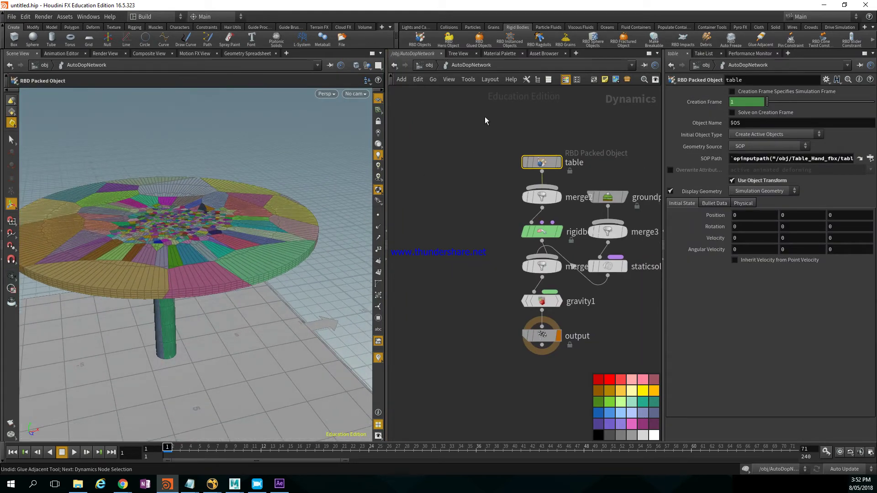
- Reselect the table geometry inside Table_Hand_fbx and apply Glue Adjacent to its fractured pieces
left_click(430, 64)
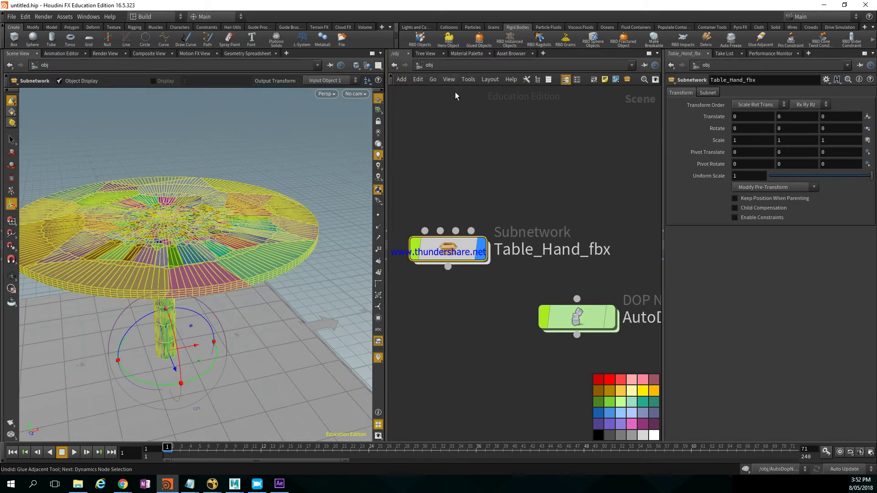
double_click(455, 254)
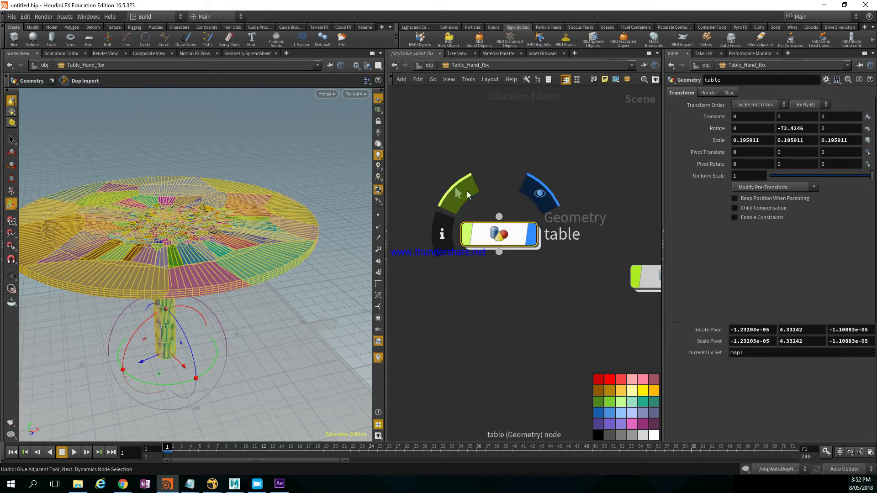
left_click(766, 40)
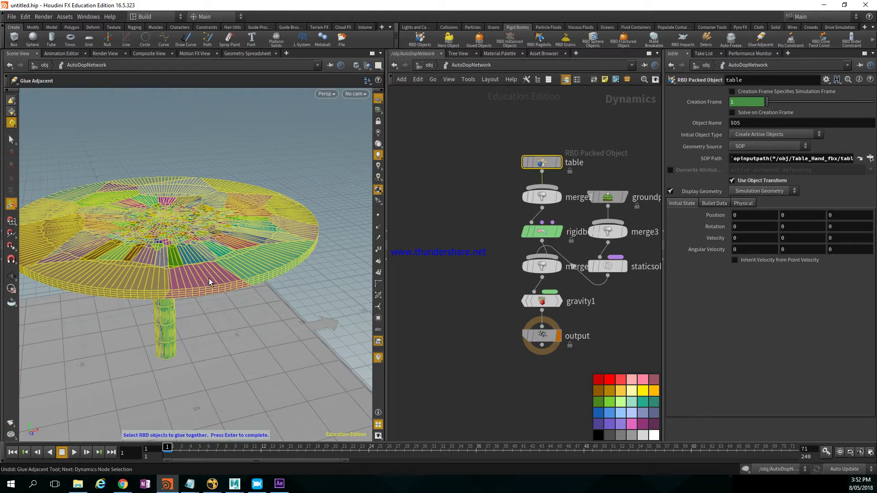
key("Return")
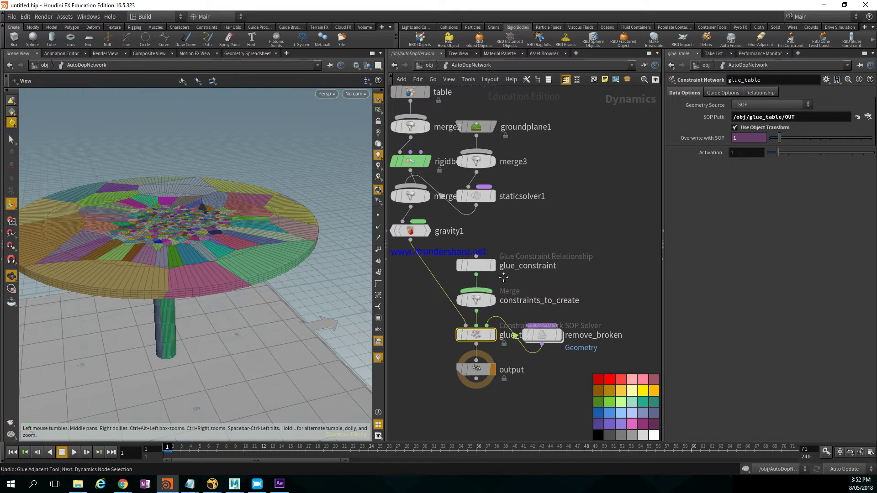
- Select the glue_constraint node in AutoDopNetwork to show its parameters and shift it slightly above constraints_to_create
middle_click_drag(495, 280, 469, 257)
left_click_drag(557, 250, 453, 250)
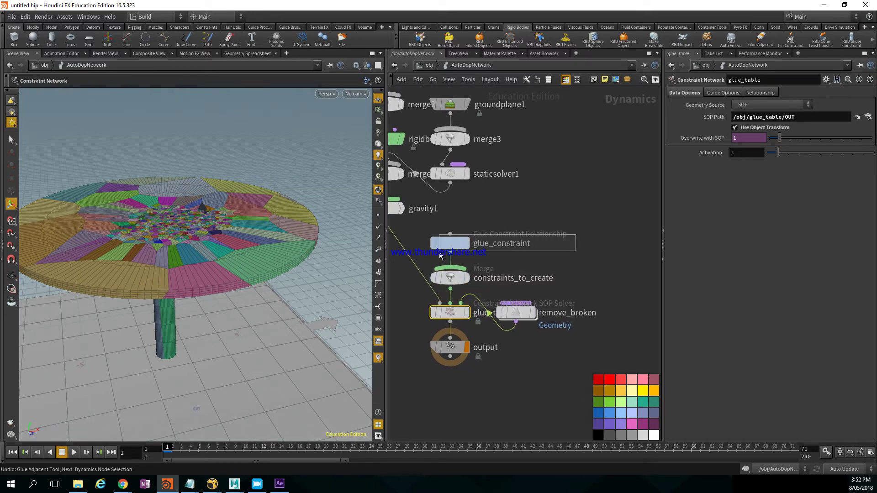
middle_click_drag(452, 251, 506, 251)
left_click_drag(509, 247, 518, 235)
middle_click_drag(312, 287, 335, 285, "alt")
right_click_drag(335, 285, 290, 280, "alt")
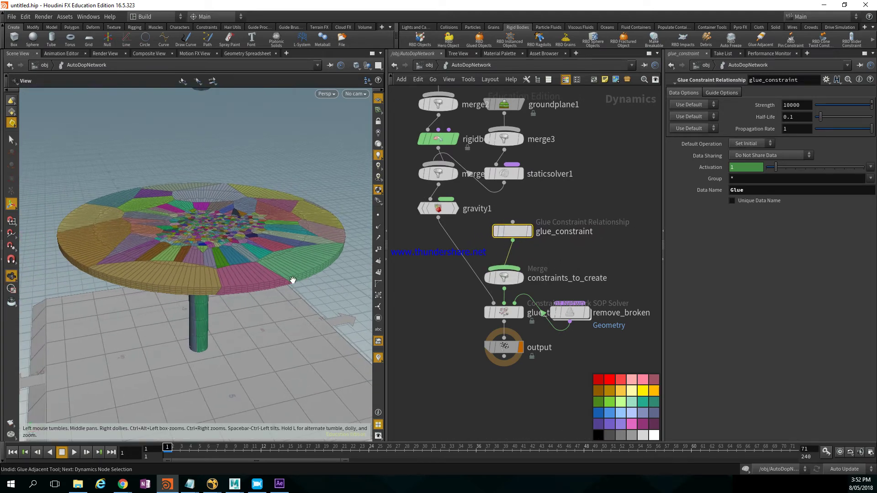
- Play the simulation from AutoDopNetwork to check how the glued table behaves, stop it and rewind to frame 1
left_click(429, 66)
middle_click_drag(544, 219, 622, 232)
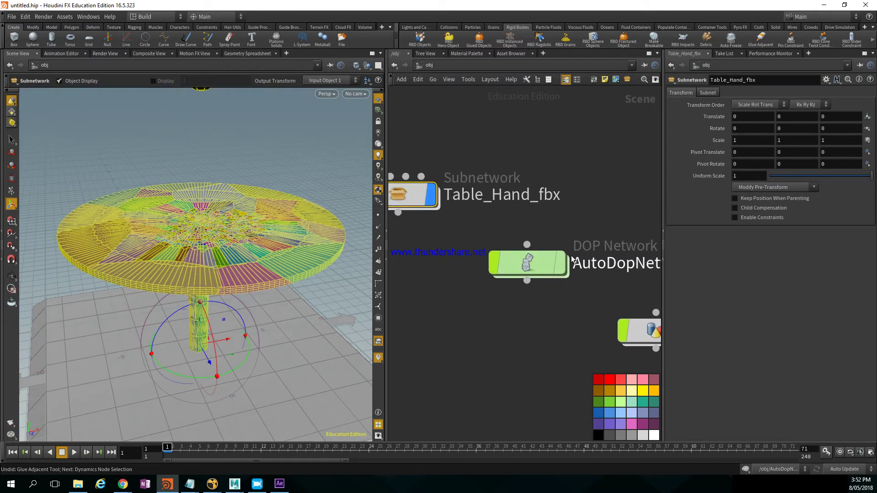
double_click(543, 265)
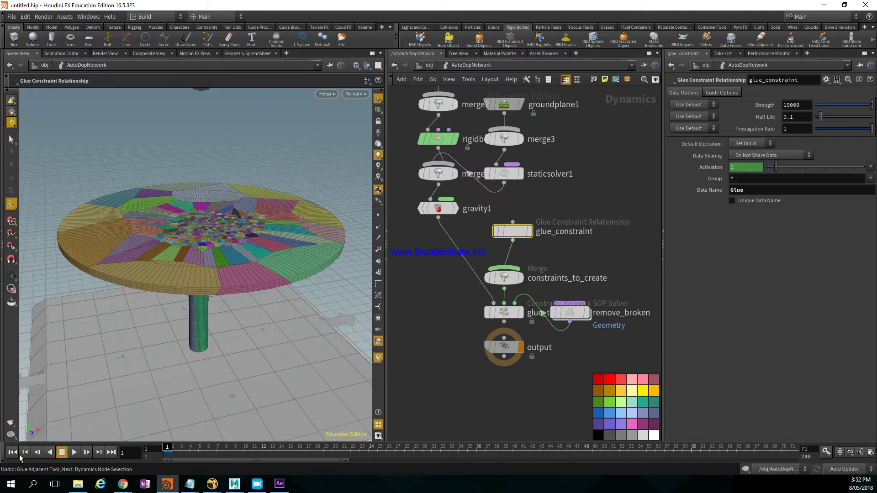
left_click(74, 453)
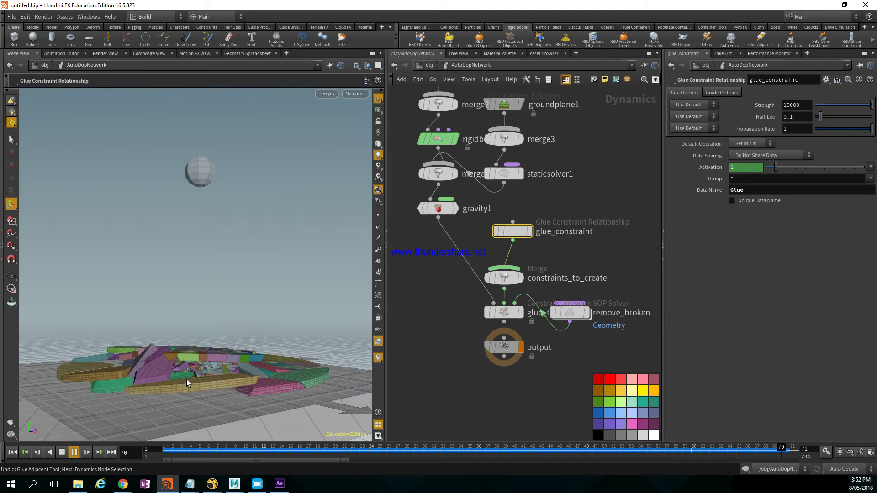
key("alt")
mouse_move(230, 272)
left_mouse_down("alt")
mouse_move(211, 307)
mouse_move(231, 263)
mouse_move(230, 274)
left_mouse_up("alt")
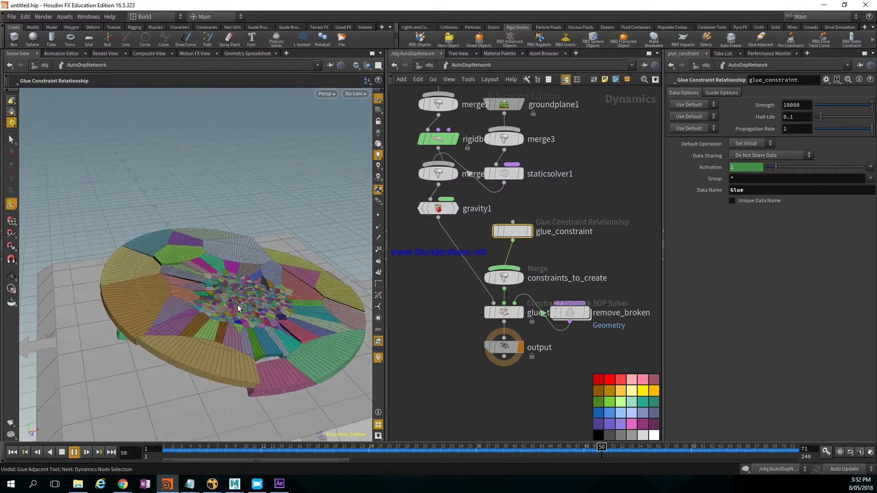
left_click(74, 453)
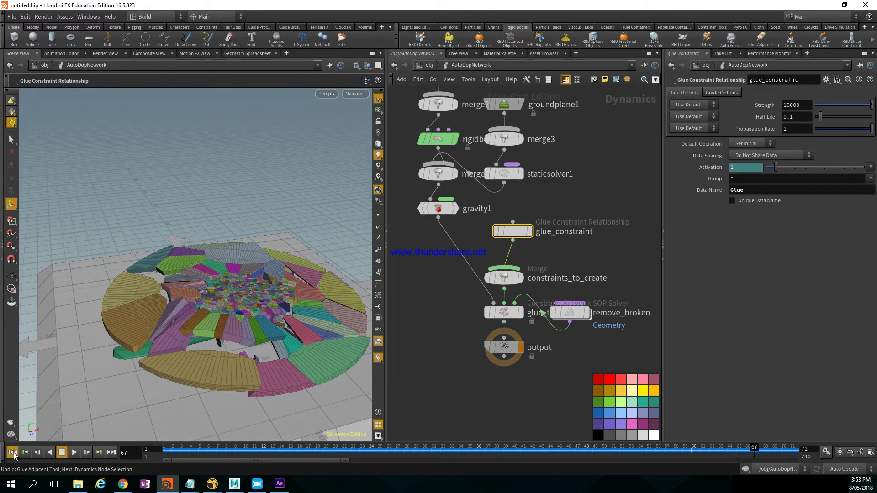
left_click(12, 452)
- Set the glue_constraint strength to 100000
left_click_drag(303, 210, 295, 208)
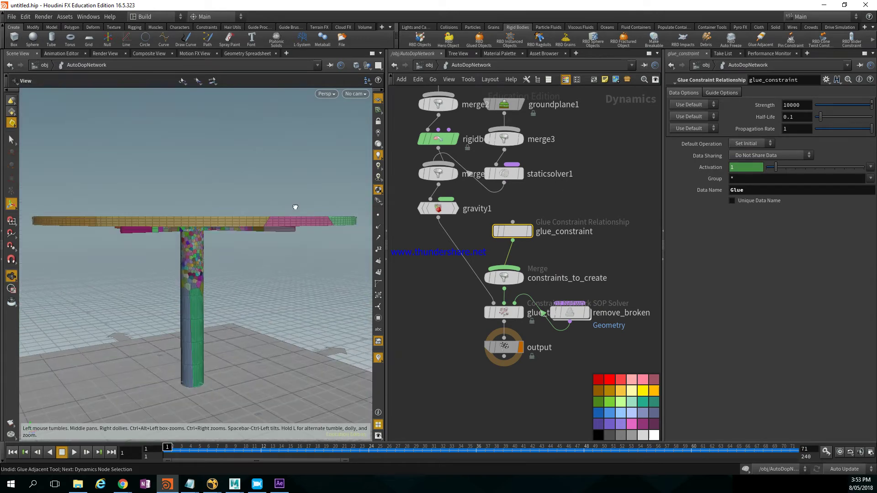
double_click(806, 105)
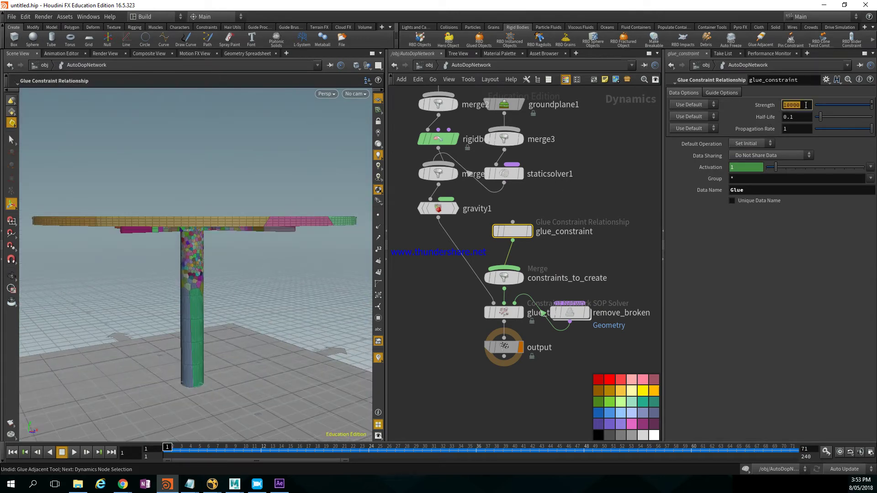
left_click(806, 105)
type("0")
key("Return")
- Replay the simulation with the stronger glue, examine the table and leg from several angles, and rewind to frame 1
left_click(73, 452)
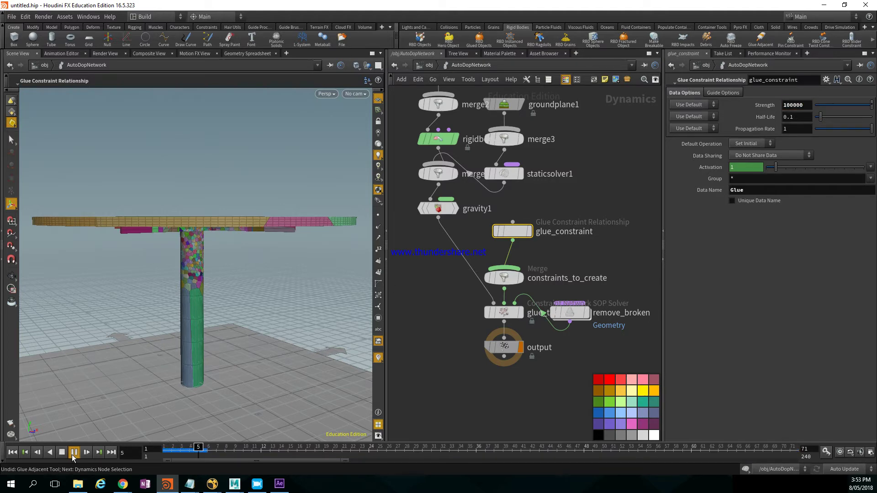
left_click_drag(186, 315, 197, 284, "alt")
key("Escape")
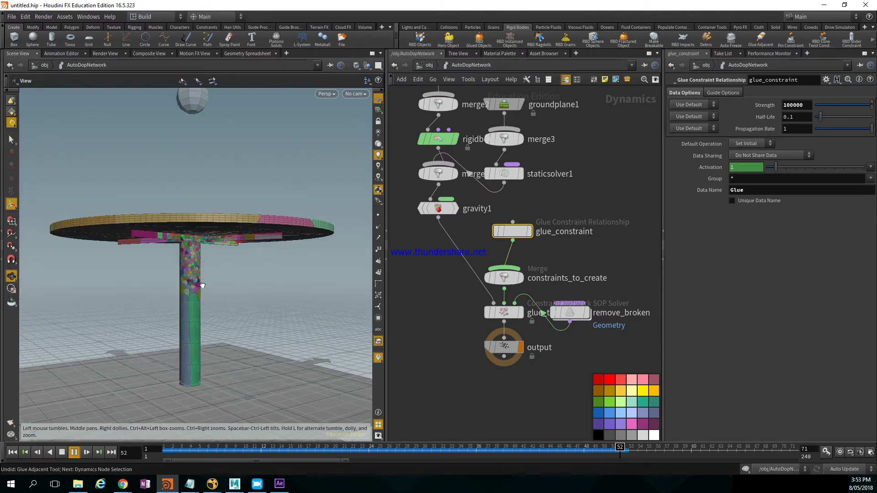
key("Return")
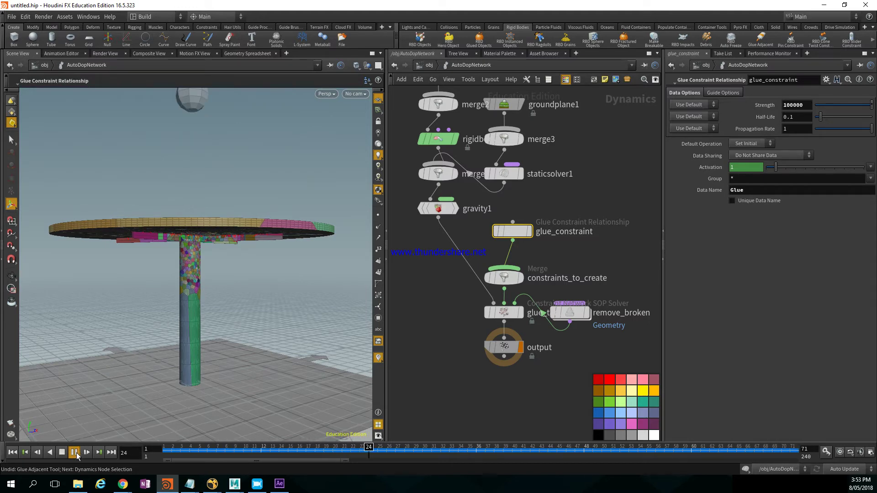
left_click(62, 452)
left_click(16, 453)
key("Escape")
left_click_drag(201, 311, 224, 276)
key("Return")
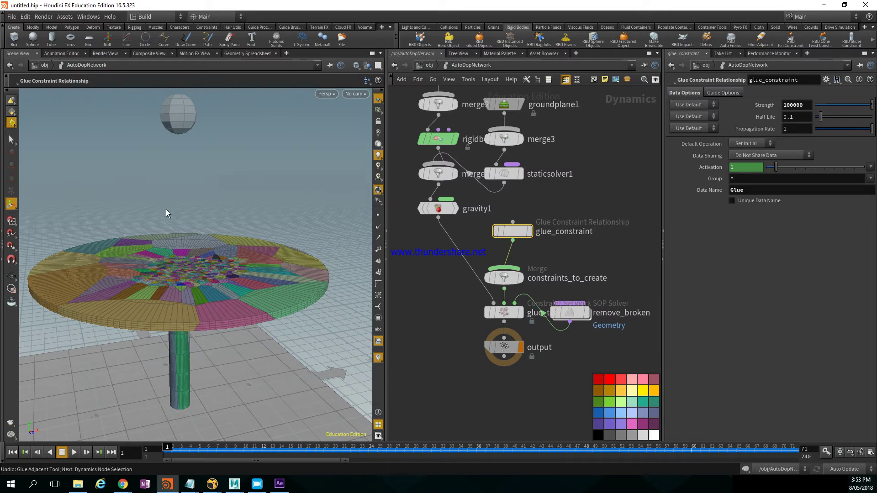
- Look inside the Hand_Stand_in geometry in Table_Hand_fbx and return to the subnetwork level with Hand_Stand_in selected
left_click(423, 68)
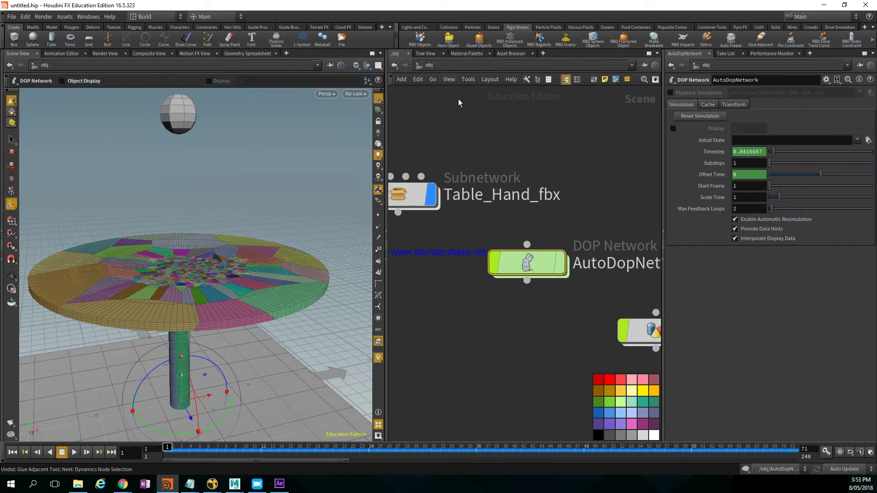
double_click(427, 194)
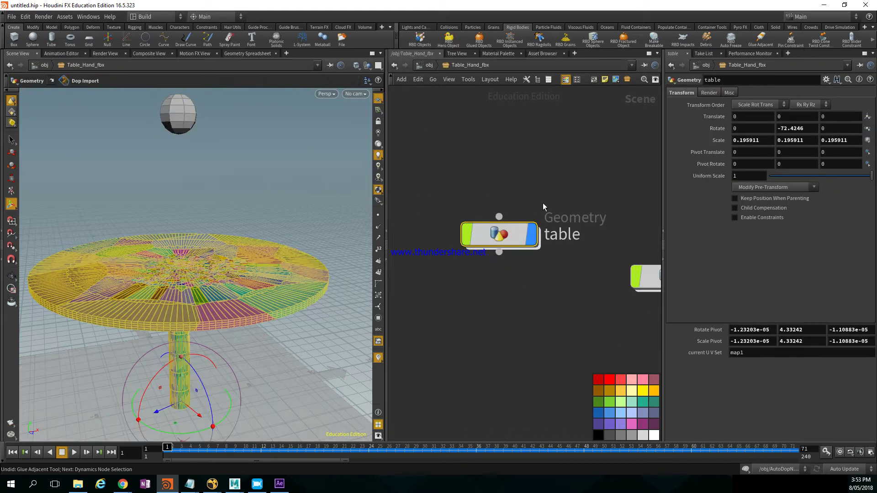
double_click(508, 237)
middle_click_drag(471, 196, 542, 223)
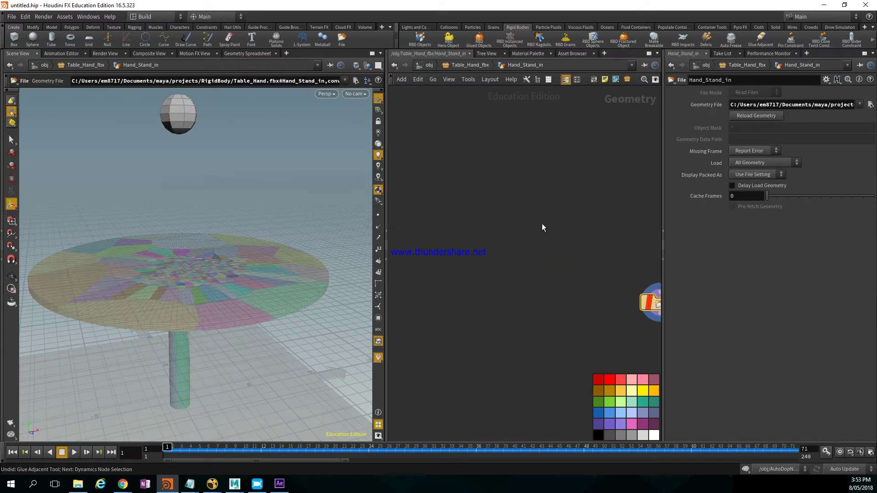
scroll(530, 212, "down", 3)
left_click(473, 65)
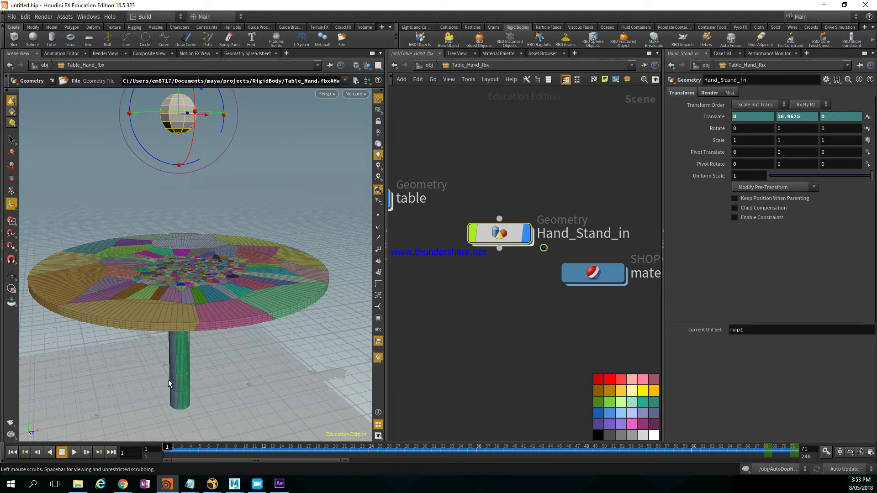
- Scrub the timeline to frame 71 and examine how Hand_Stand_in meets the fractured tabletop from several angles
left_click_drag(766, 454, 789, 453)
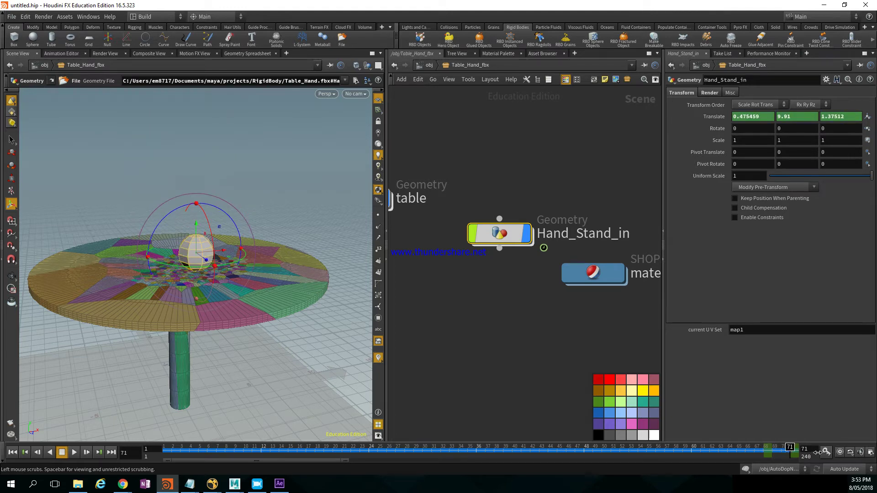
middle_click_drag(274, 269, 236, 257, "alt")
left_click_drag(236, 257, 141, 239, "alt")
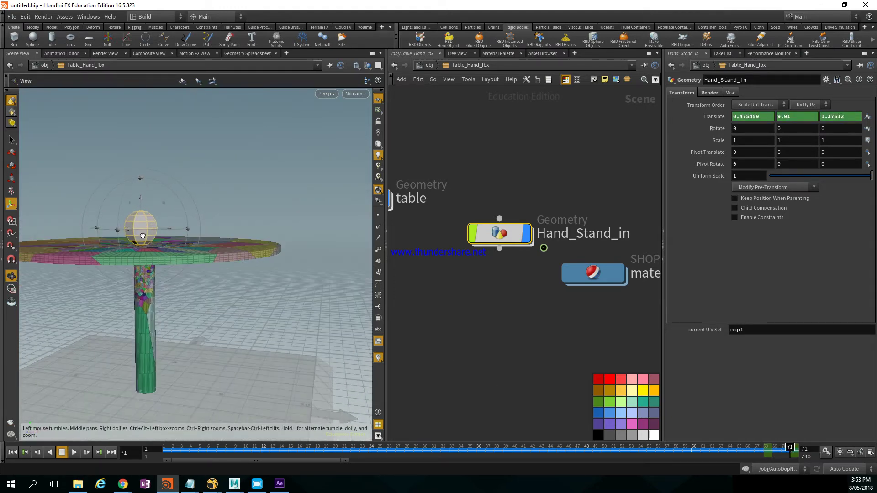
left_click(771, 456)
left_click_drag(769, 456, 790, 452)
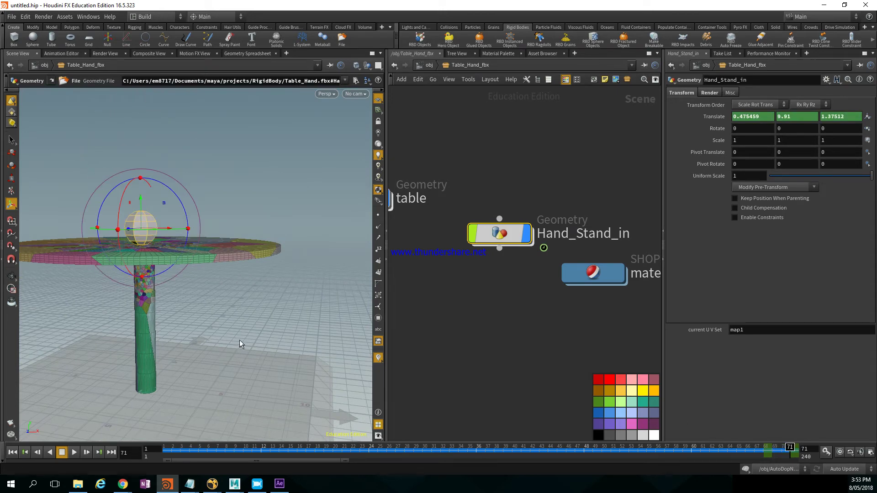
key("Escape")
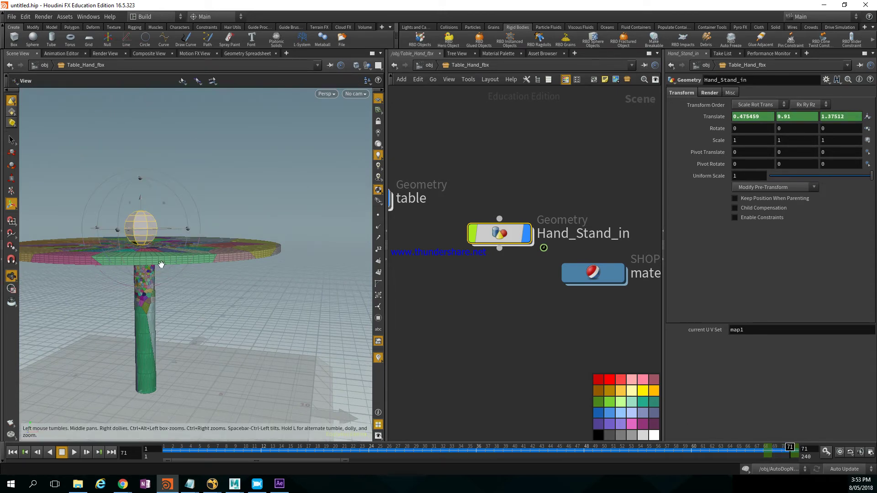
left_click_drag(197, 315, 206, 187)
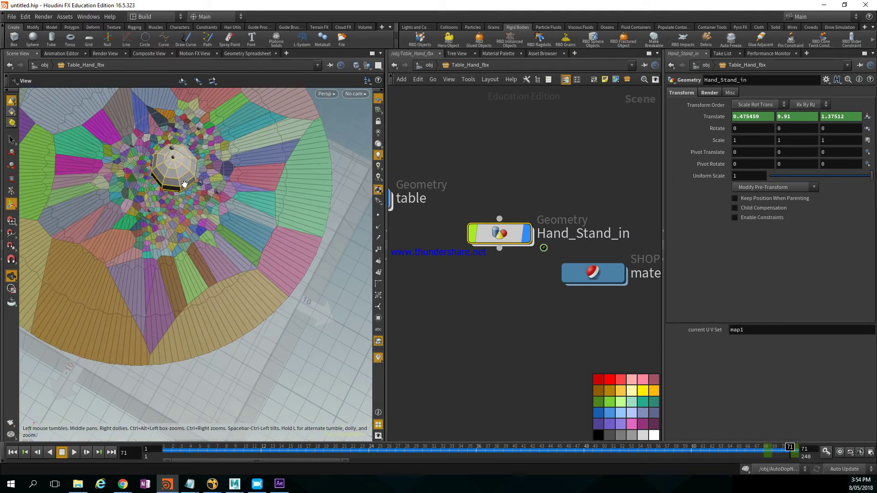
middle_click_drag(187, 180, 208, 242, "alt")
right_click_drag(176, 264, 214, 256, "alt")
middle_click_drag(214, 256, 185, 274, "alt")
key("Escape")
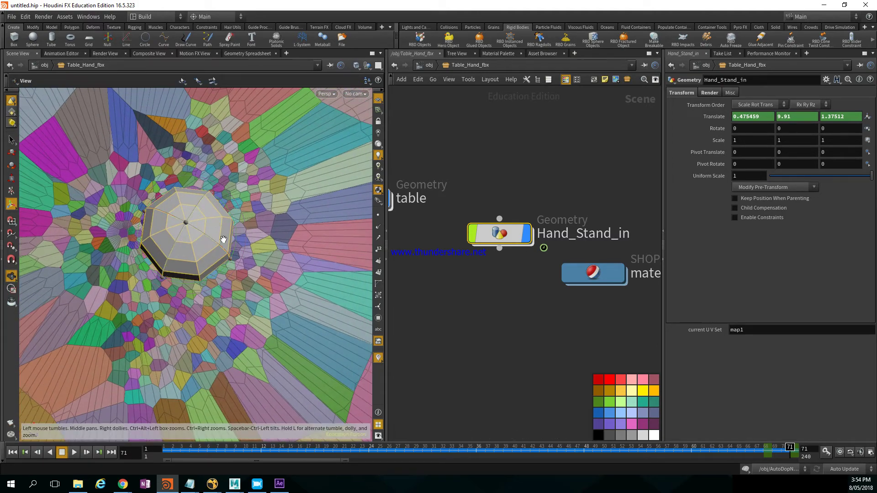
left_click_drag(224, 242, 286, 245)
key("Return")
left_click_drag(366, 230, 173, 229, "alt")
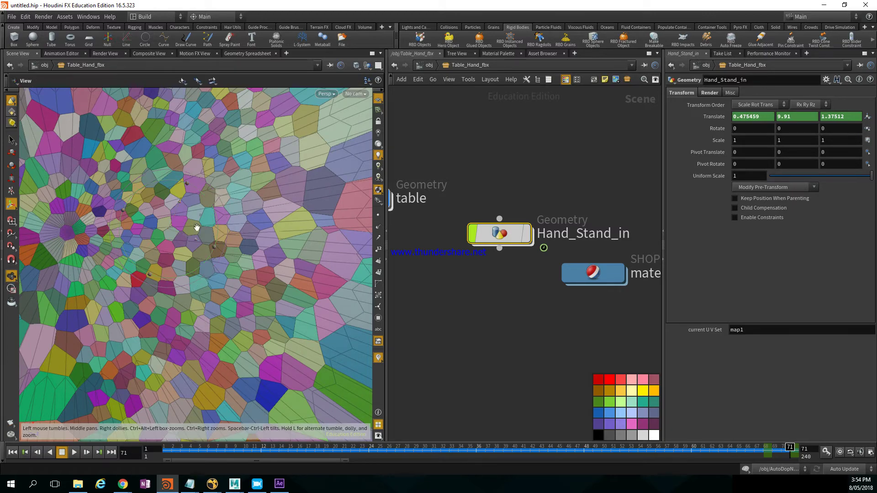
- Toggle the Hand_Stand_in display off and on to inspect the tabletop fracture beneath the sphere
mouse_move(529, 239)
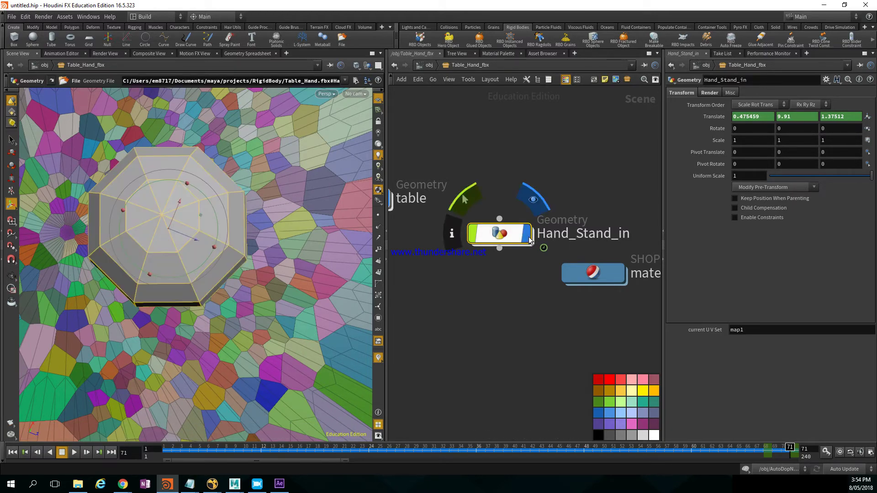
key("Escape")
left_click_drag(300, 260, 171, 205)
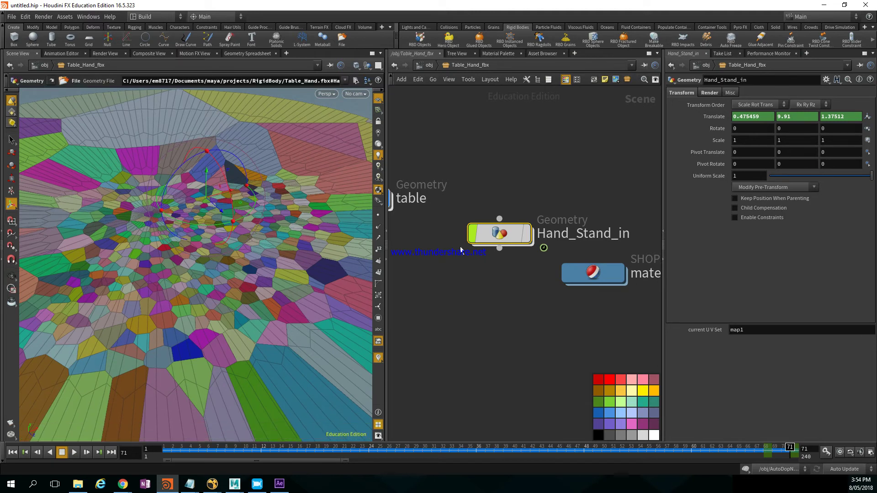
left_click(528, 240)
left_click_drag(287, 258, 265, 244, "alt")
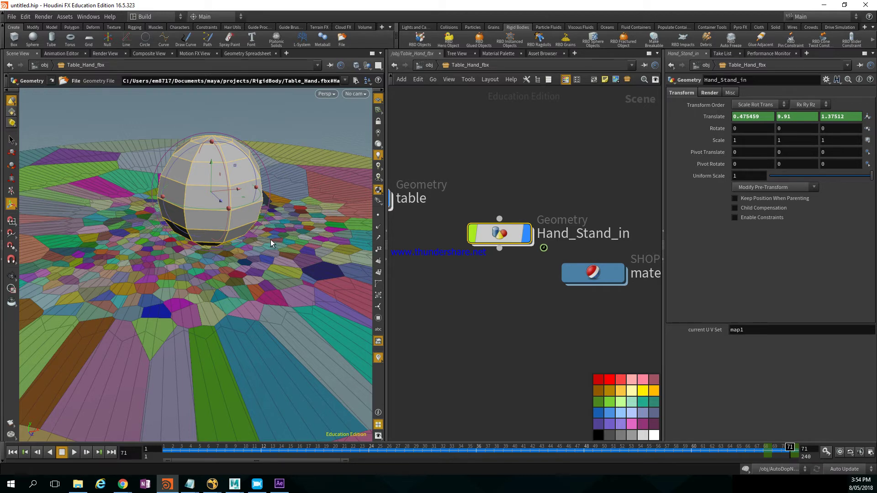
mouse_move(273, 222)
left_mouse_down("alt")
mouse_move(277, 212)
mouse_move(282, 223)
left_mouse_up("alt")
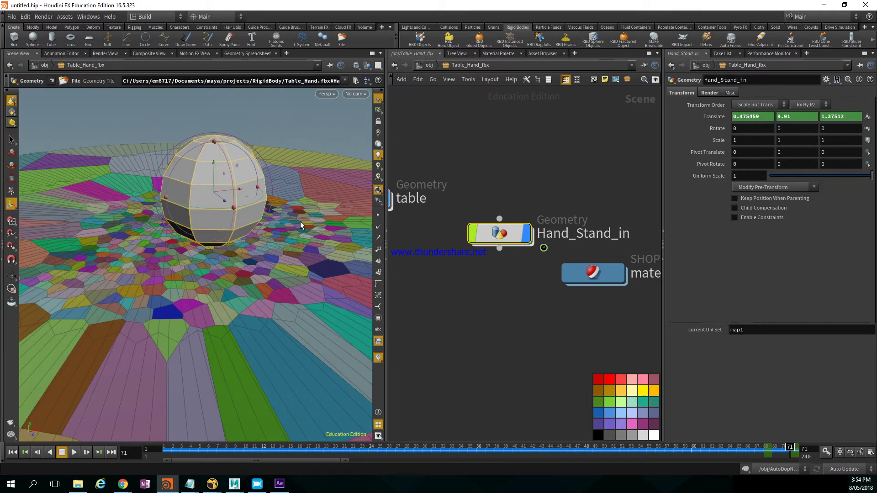
- Remove the translate X keyframe of Hand_Stand_in at frame 71
right_click(729, 117)
mouse_move(759, 132)
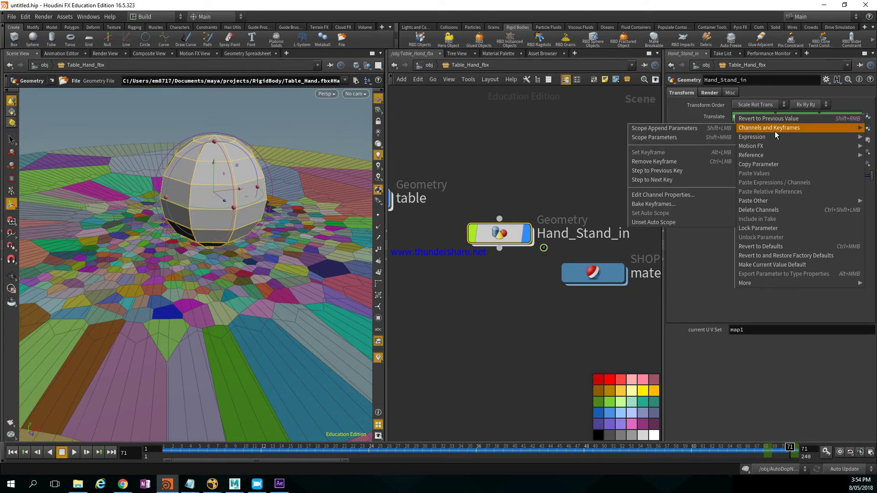
left_click(689, 163)
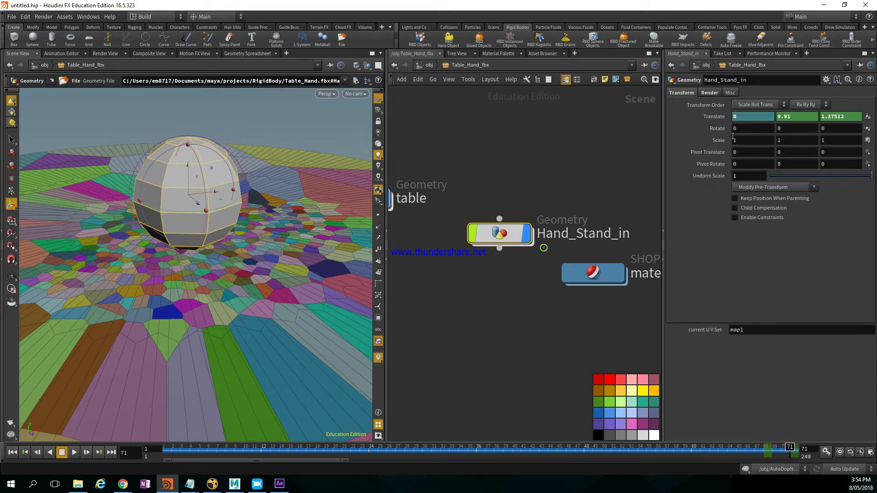
- Try to remove the translate Y and Z keyframes of Hand_Stand_in at frame 71, and undo both removals
right_click(794, 117)
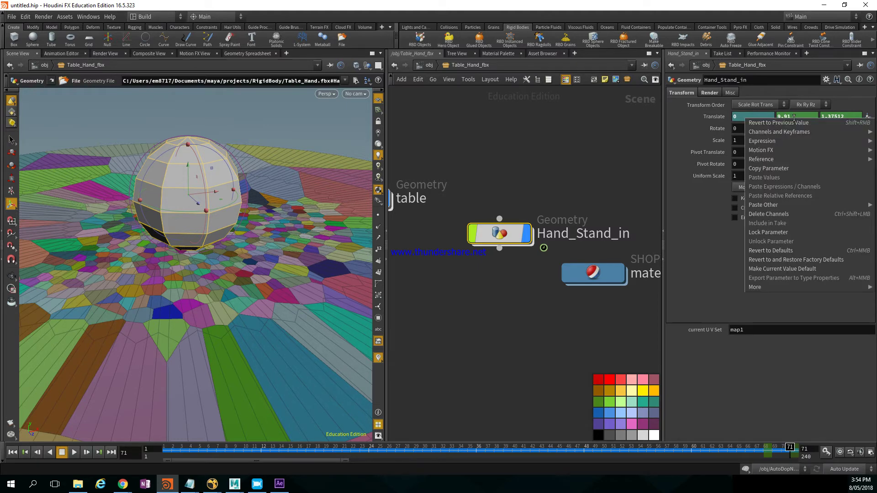
left_click(705, 119)
left_click(791, 116, "ctrl")
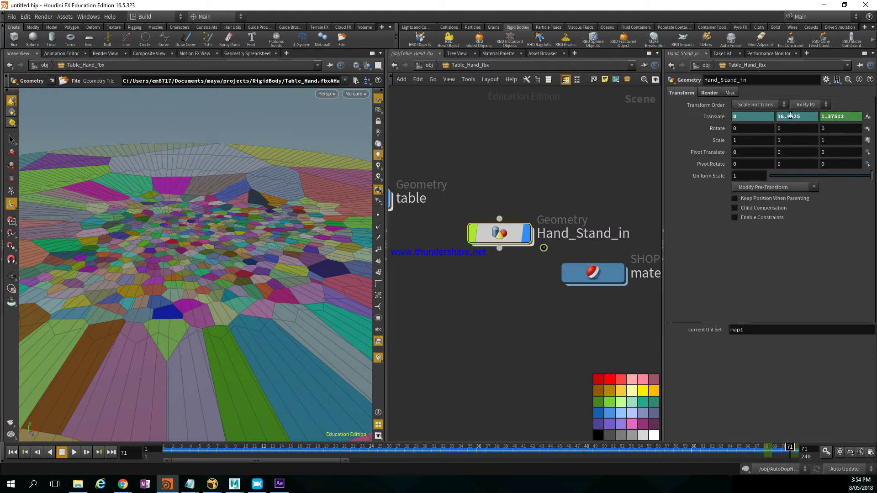
middle_click(851, 117, "ctrl")
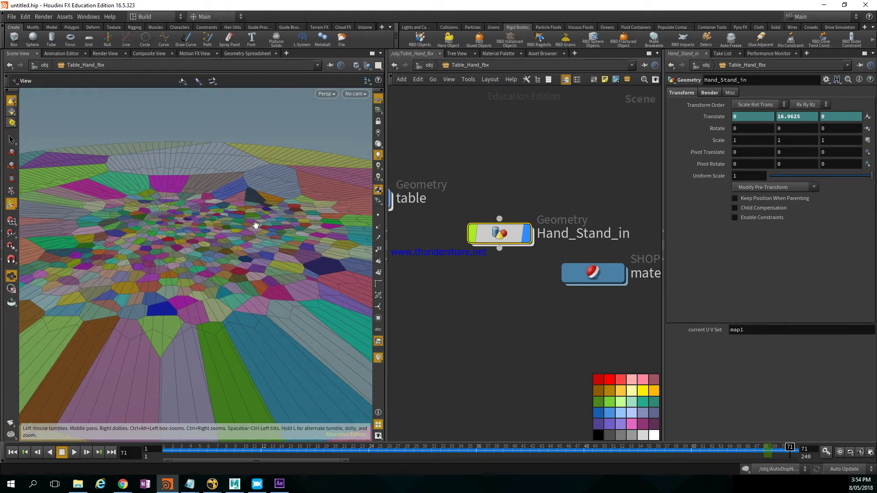
key("ctrl+z")
key("ctrl+z")
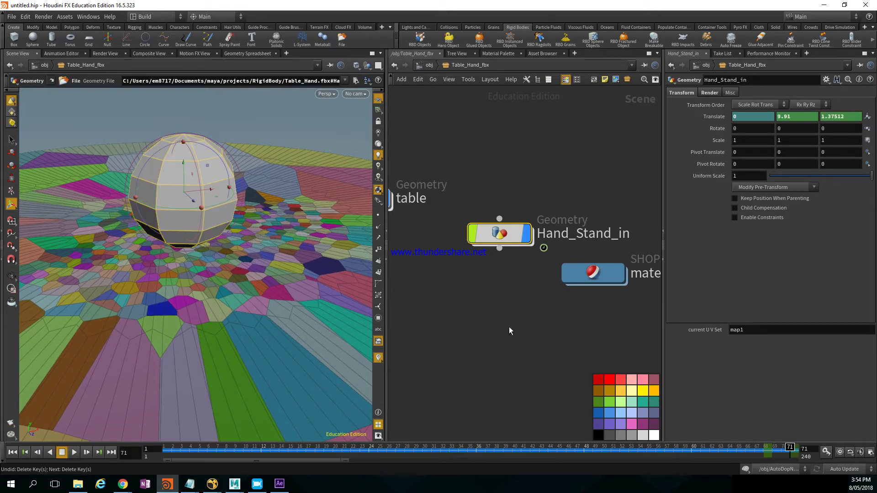
- Go to frame 68 and remove the X, Y and Z translate keyframes of Hand_Stand_in there
left_click(767, 453)
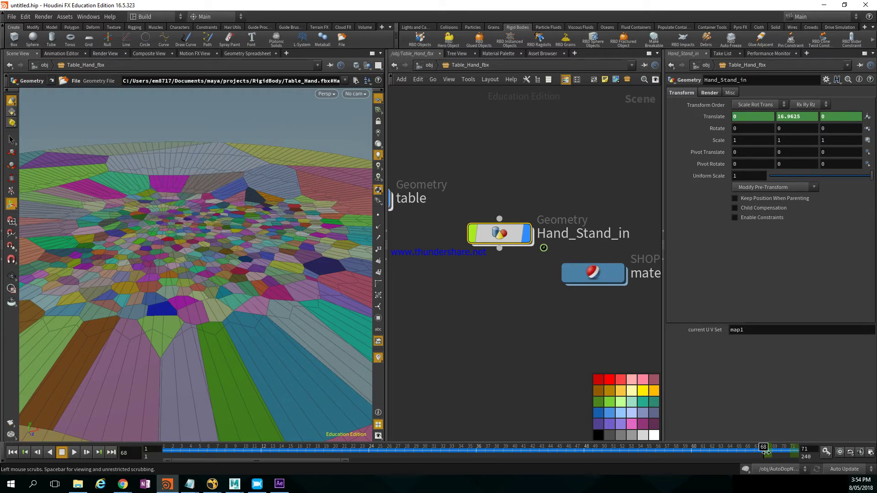
right_click_drag(174, 238, 146, 228, "alt")
middle_click_drag(145, 227, 191, 232, "alt")
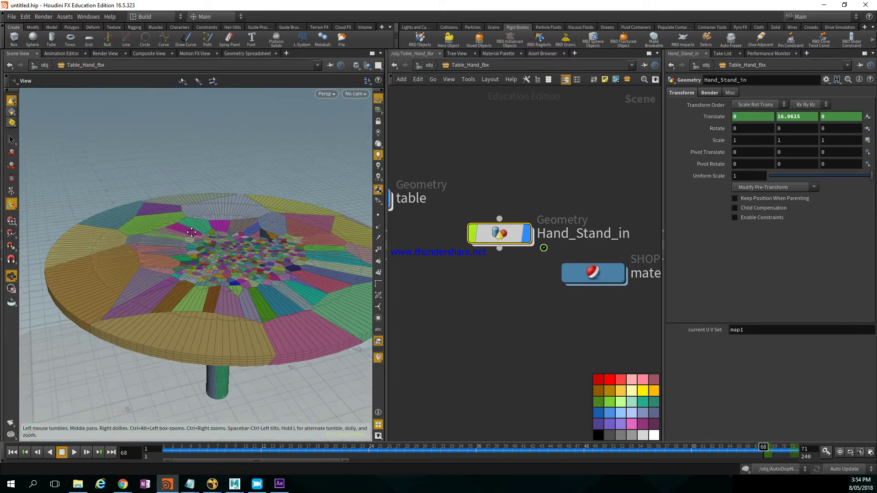
left_click_drag(192, 233, 212, 253)
key("Return")
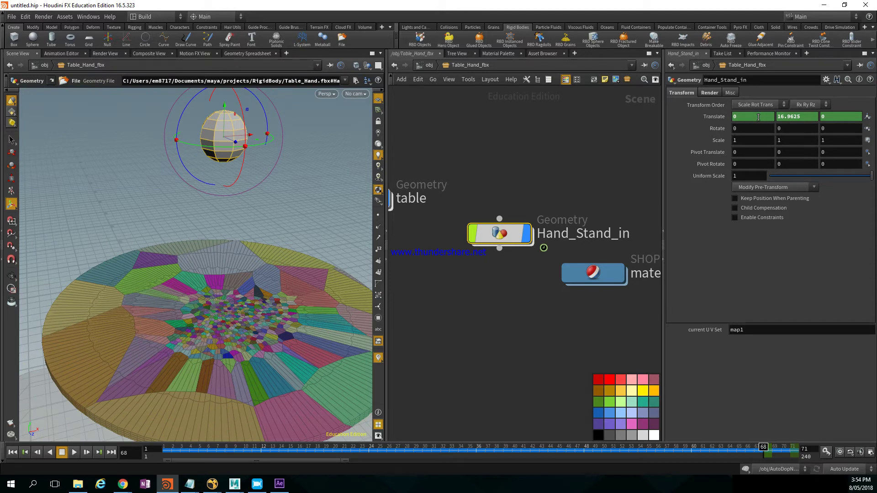
right_click(765, 117)
left_click(755, 117)
left_click(755, 117, "ctrl")
left_click(809, 120, "ctrl")
left_click(837, 117, "ctrl")
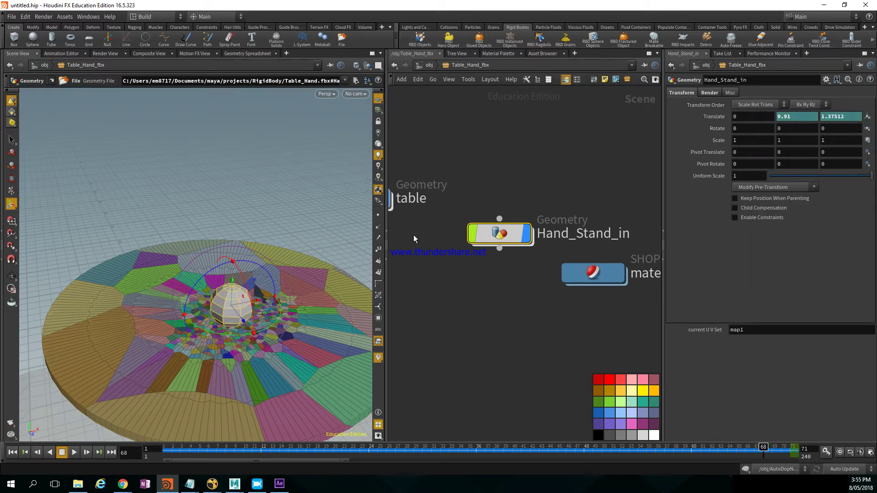
- Go to frame 71 and remove the remaining translate Y and Z keyframes of Hand_Stand_in
left_click_drag(182, 258, 200, 265, "alt")
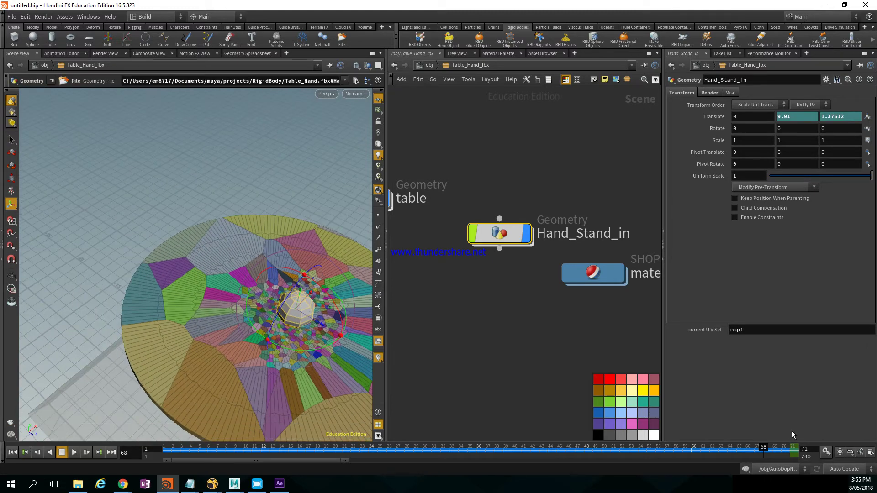
left_click(793, 450)
left_click(803, 117, "ctrl")
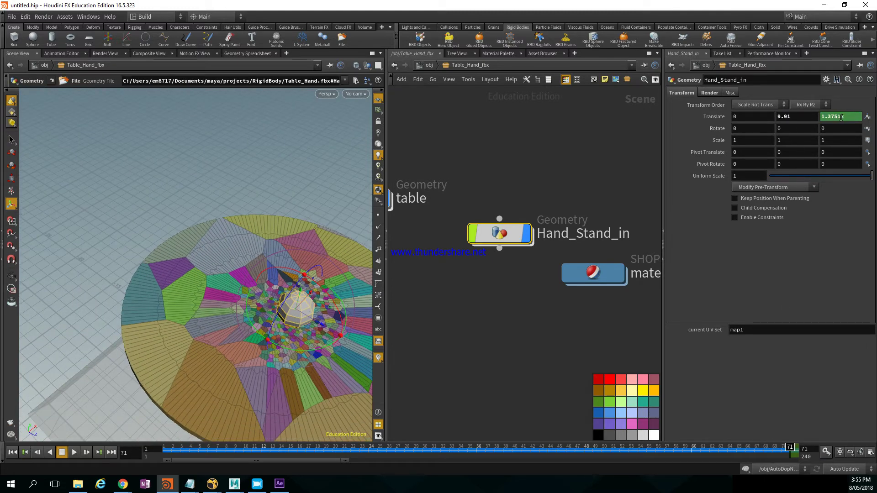
left_click(840, 118, "ctrl")
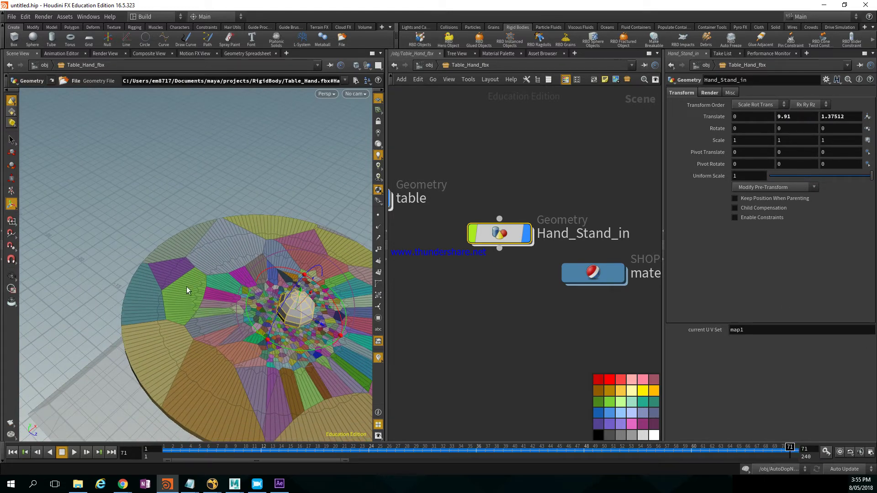
- Look inside the Hand_Stand_in geometry, return to Table_Hand_fbx, and view the sphere resting over the table
mouse_move(186, 286)
left_mouse_down("alt")
mouse_move(176, 280)
mouse_move(247, 261)
mouse_move(196, 271)
mouse_move(244, 289)
mouse_move(196, 295)
left_mouse_up("alt")
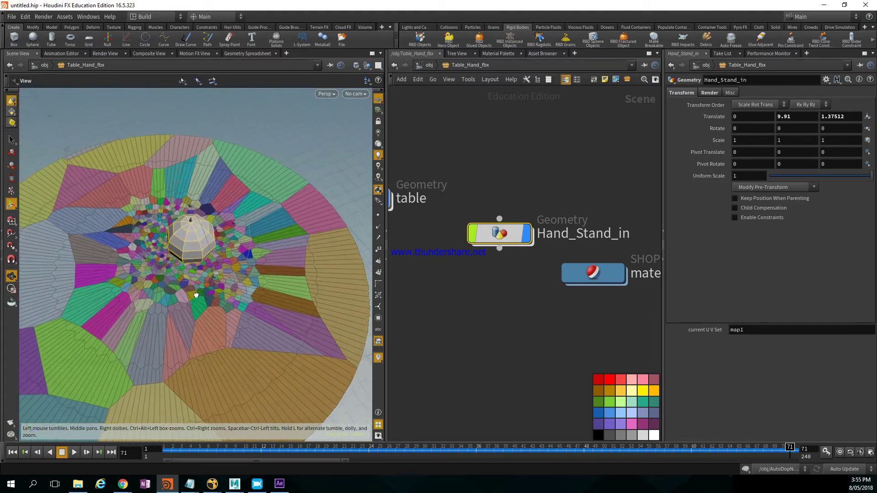
double_click(499, 233)
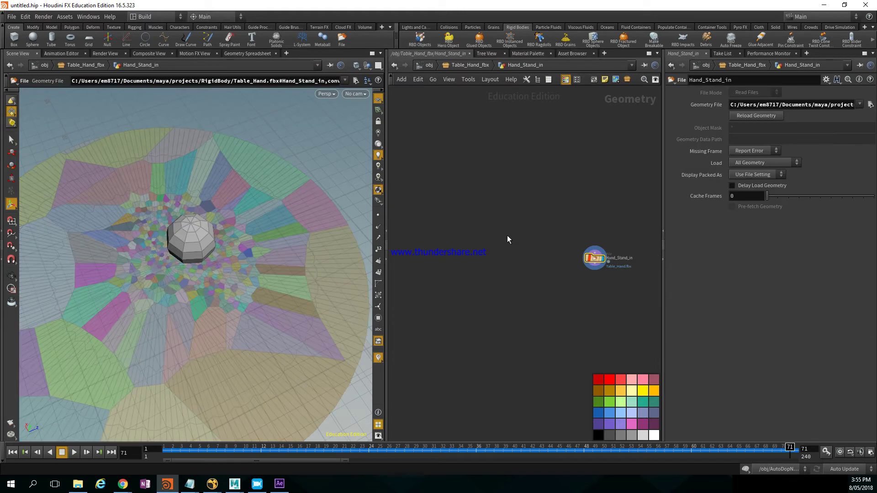
left_click(472, 65)
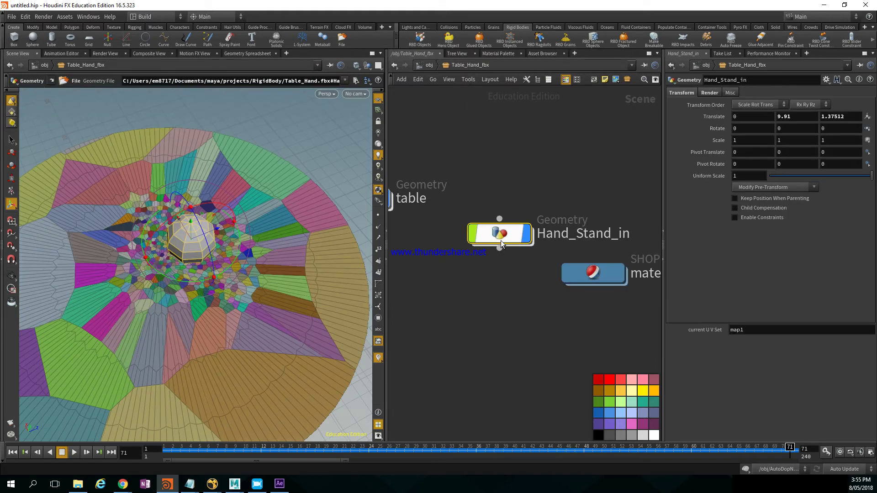
key("Escape")
left_click_drag(179, 264, 215, 315)
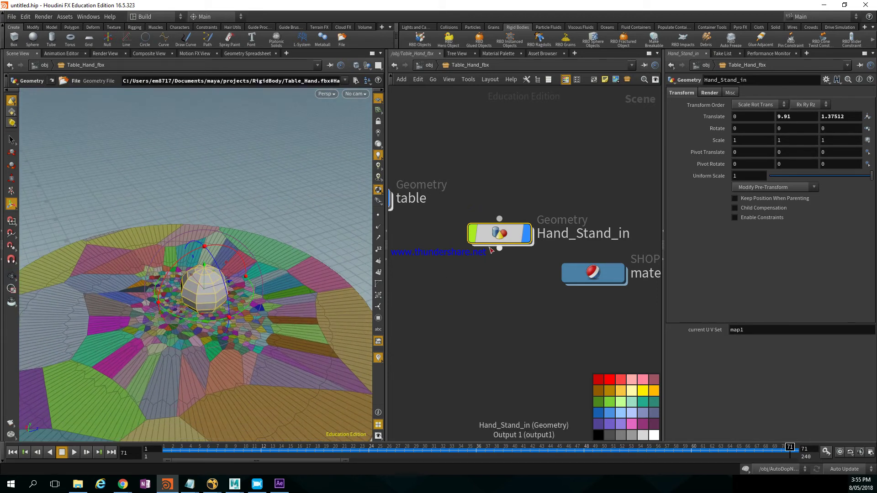
- Move the Hand_Stand_in node clear of the material network, duplicate it, and place the copy beside the original
left_click_drag(517, 237, 564, 179)
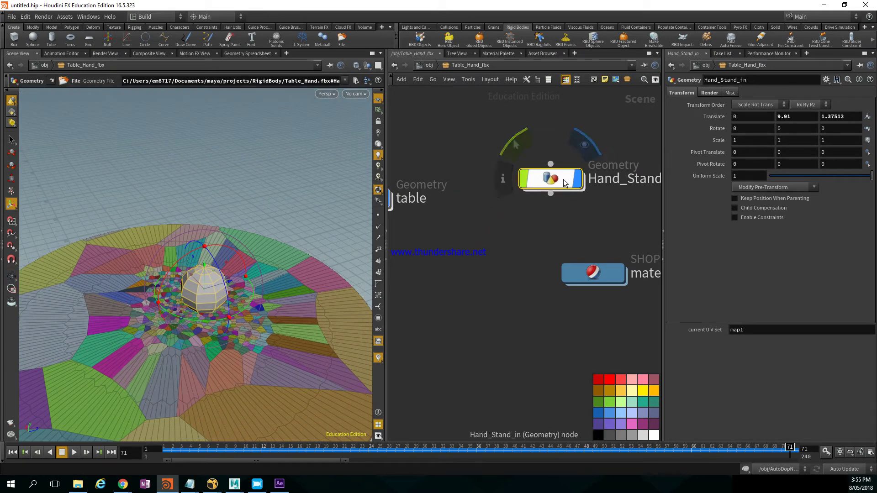
key("ctrl+c")
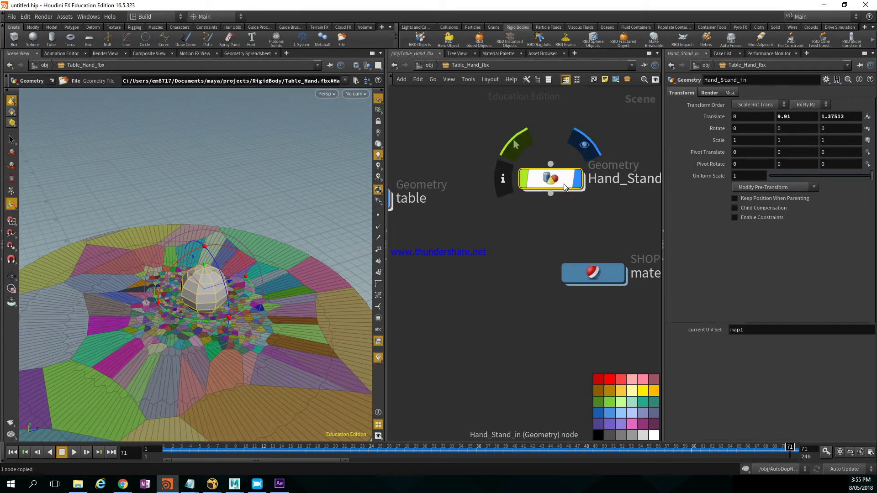
middle_click_drag(558, 215, 542, 223)
mouse_move(539, 198)
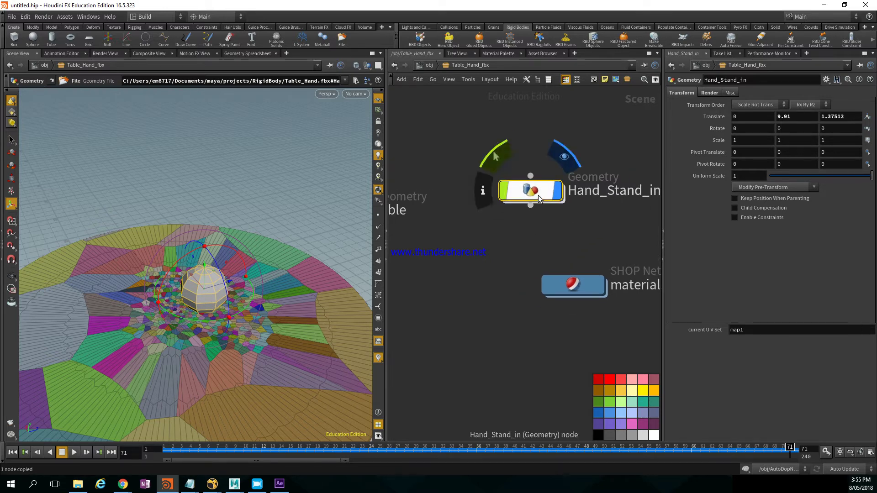
key("ctrl+v")
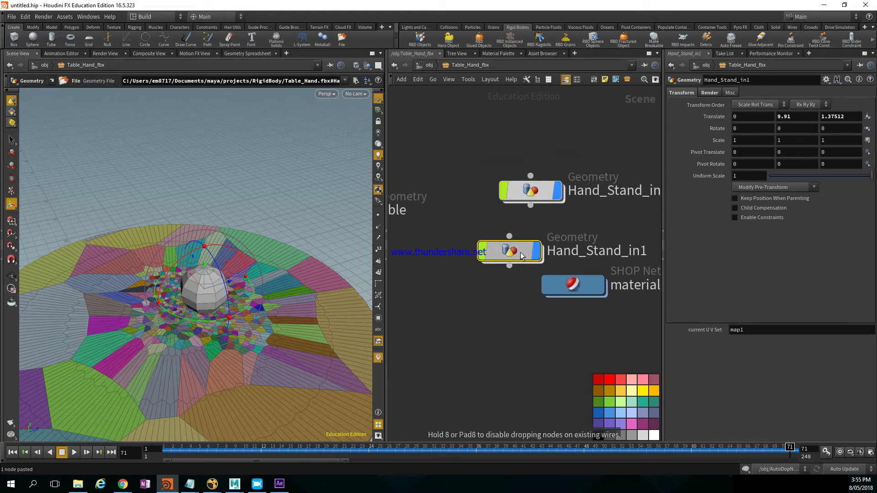
left_click(465, 173)
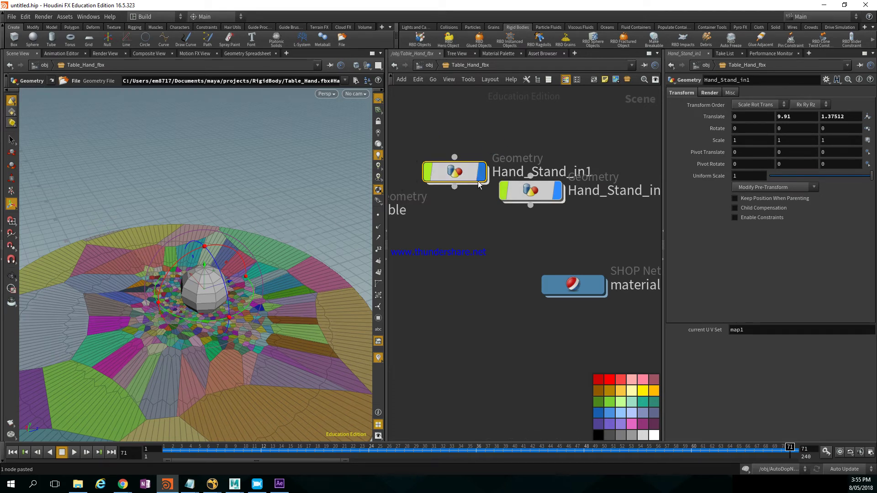
- Enter the duplicated hand stand-in geometry and move its File node higher in the network
double_click(465, 172)
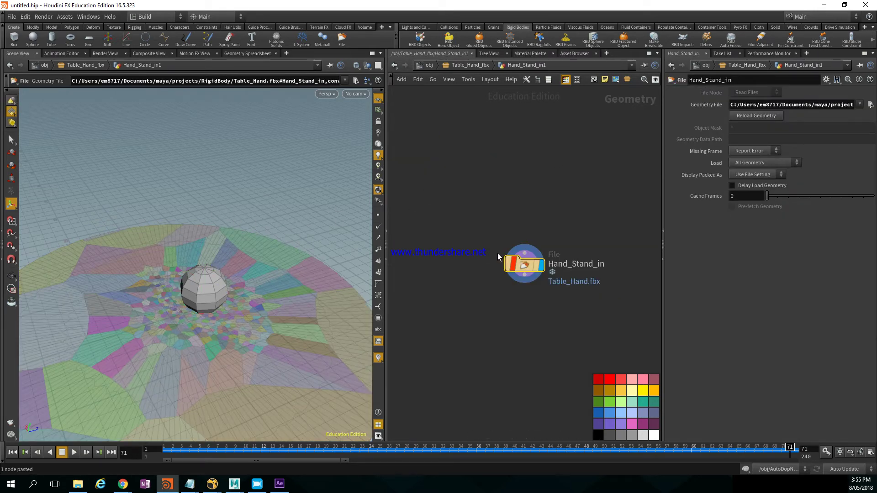
left_click_drag(526, 268, 503, 210)
key("Escape")
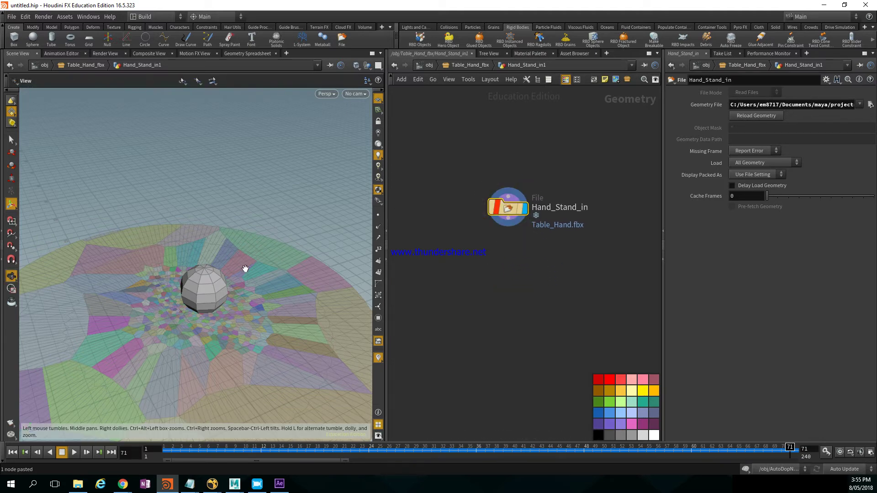
- Connect a Transform node below the File node and raise the duplicated sphere to a translate Y of about 6.37
left_click_drag(234, 296, 215, 284, "alt")
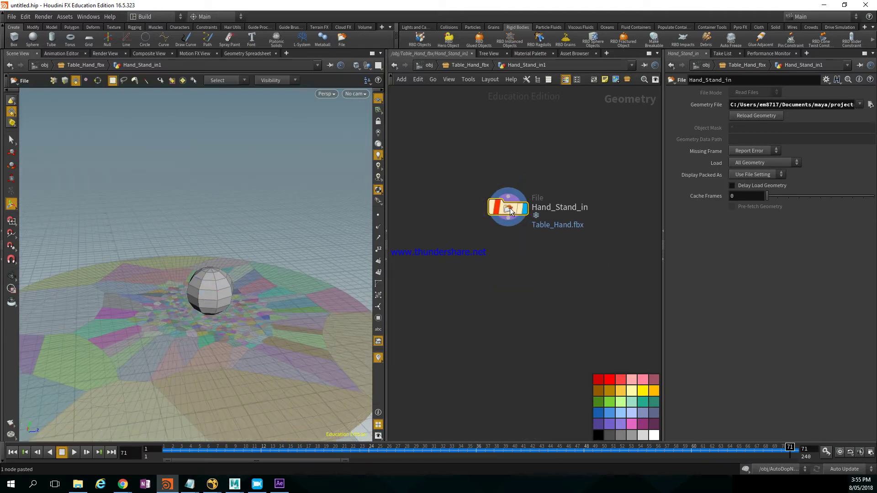
left_click_drag(510, 210, 520, 165)
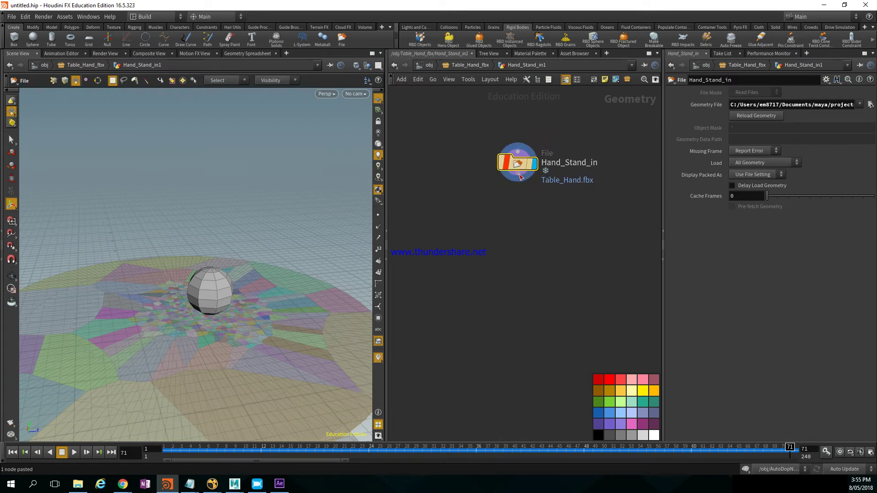
key("Tab")
type("tra")
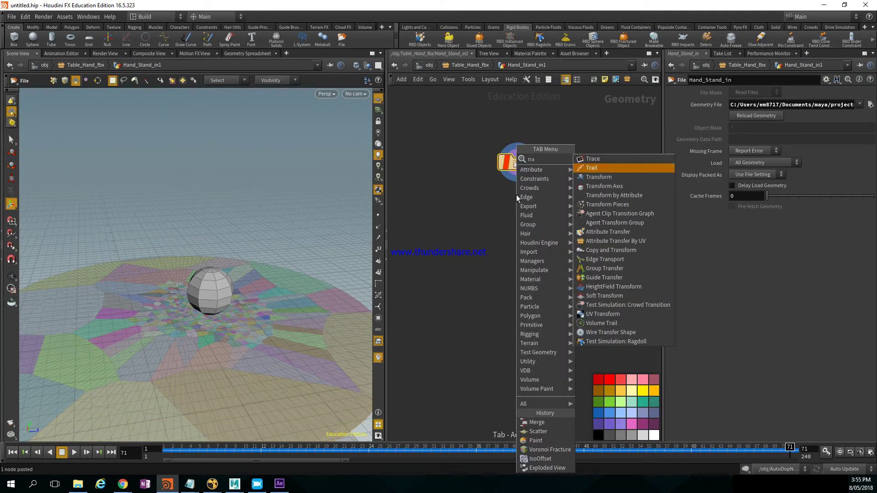
key("Down")
key("Return")
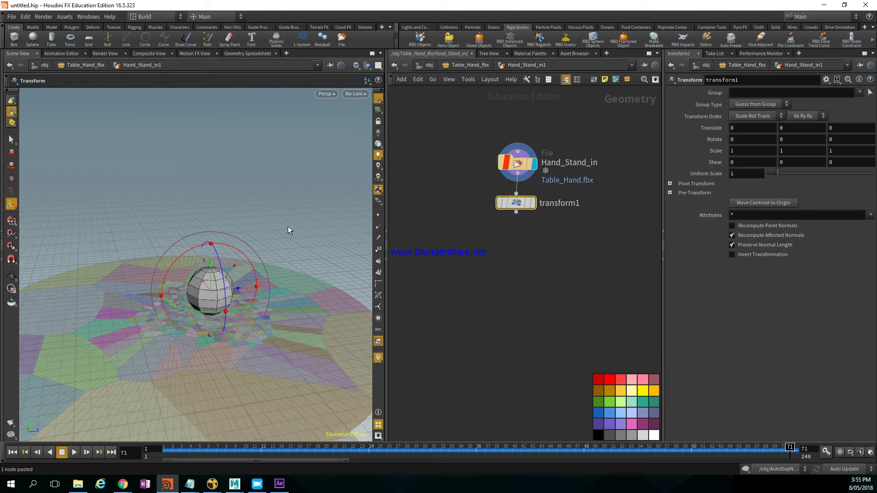
left_click_drag(209, 261, 246, 91)
middle_click_drag(252, 175, 262, 208, "alt")
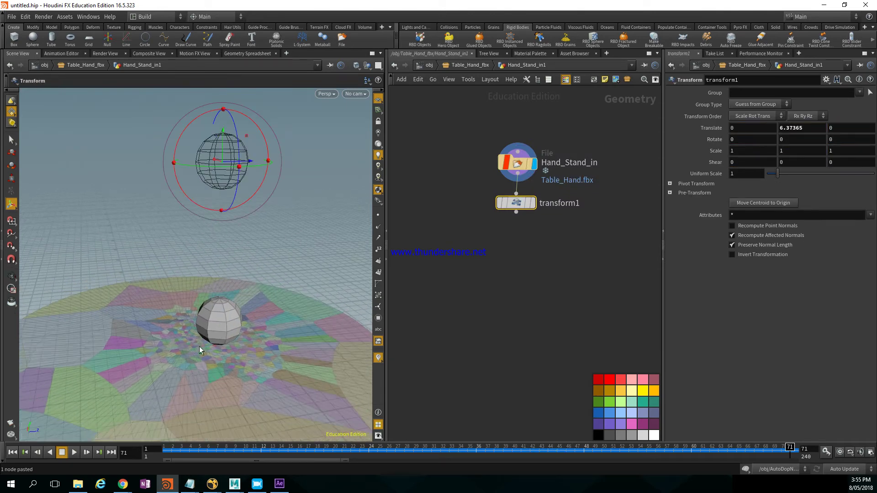
- Go to frame 1 and set the Transform node's uniform scale to 1.37
left_click(13, 453)
key("Escape")
left_click_drag(104, 422, 163, 319)
key("Return")
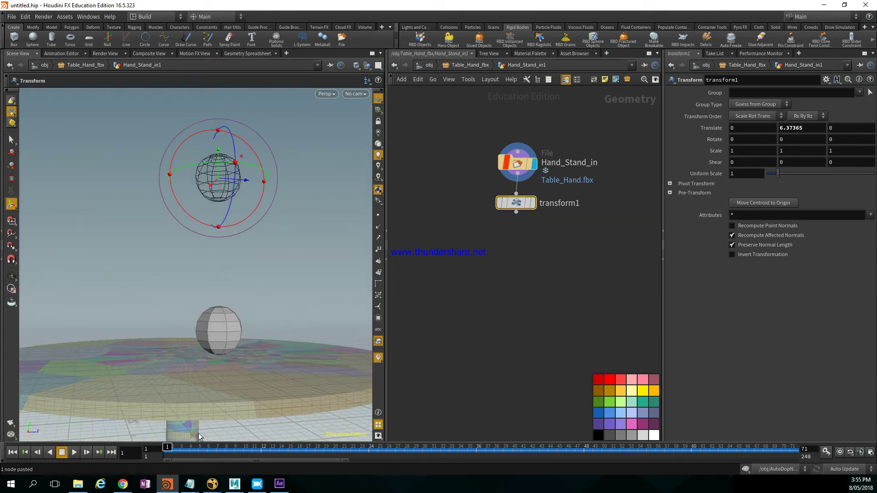
left_click_drag(239, 203, 265, 244, "alt")
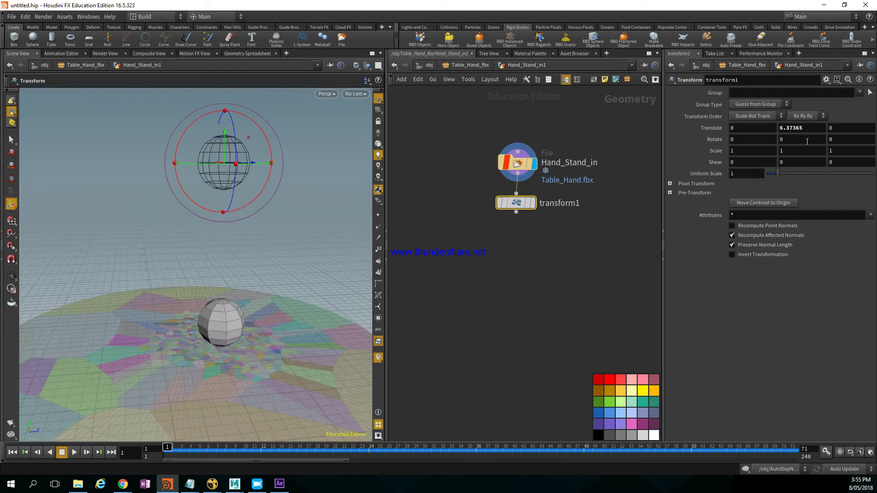
left_click_drag(779, 177, 782, 178)
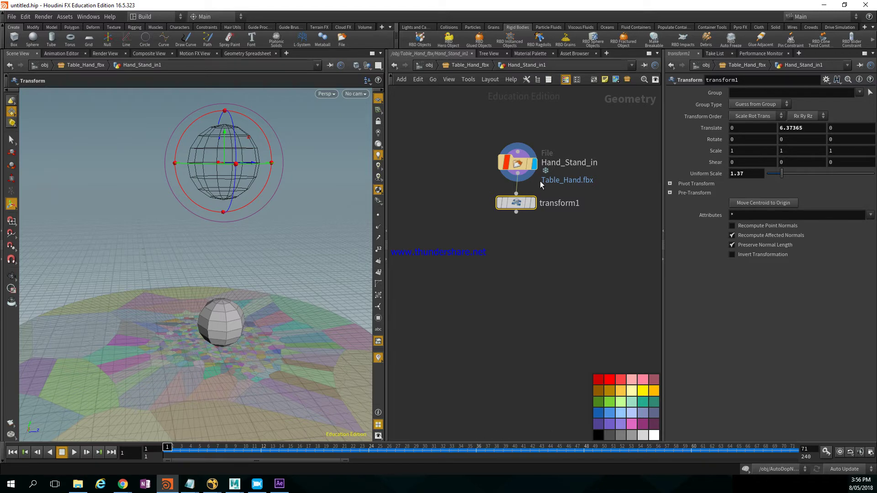
- Return to Table_Hand_fbx, move the Hand_Stand_in1 node away from the original, and open its name for editing
left_click(480, 66)
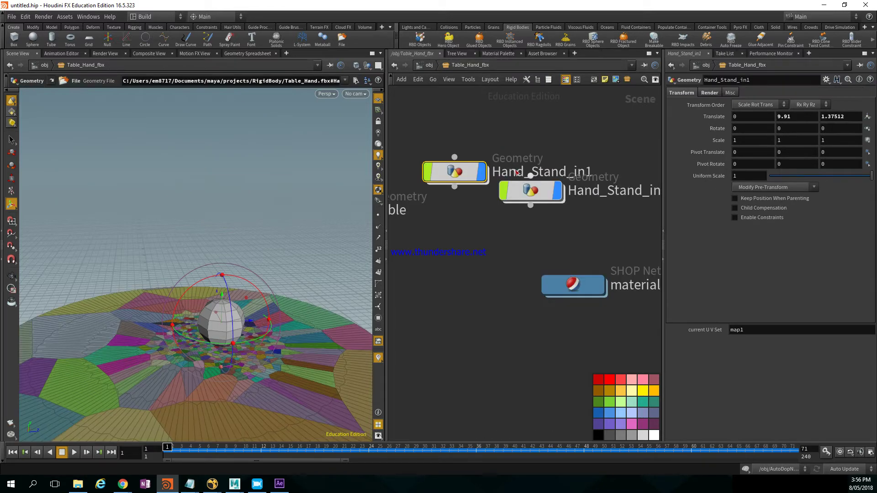
middle_click_drag(502, 237, 587, 267)
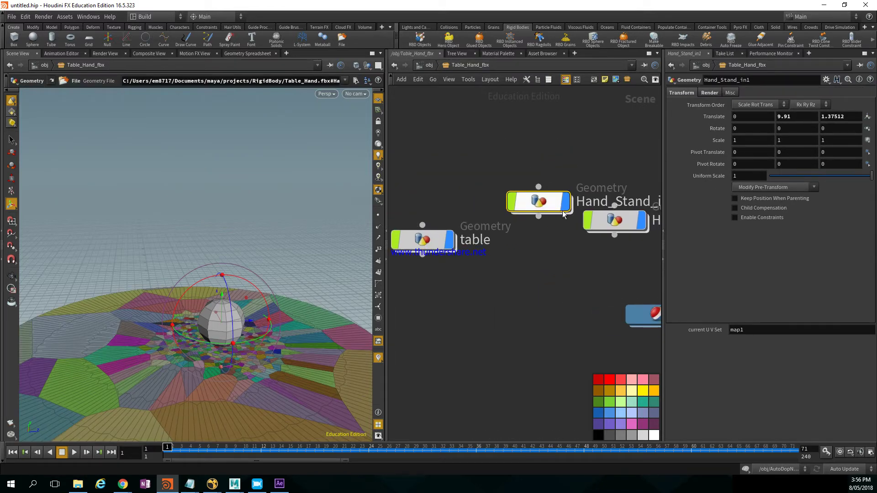
left_click_drag(550, 201, 493, 155)
double_click(593, 156)
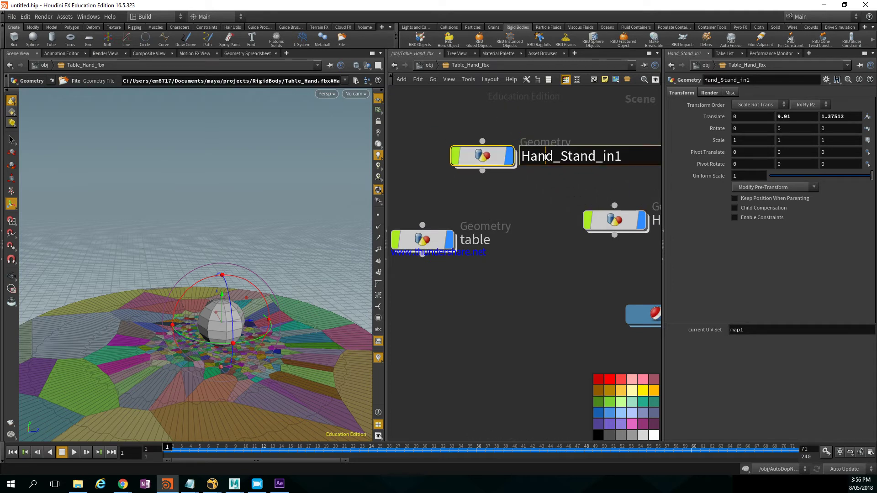
- Rename the duplicated hand stand-in geometry node to Hit_Object
type("Hit_O")
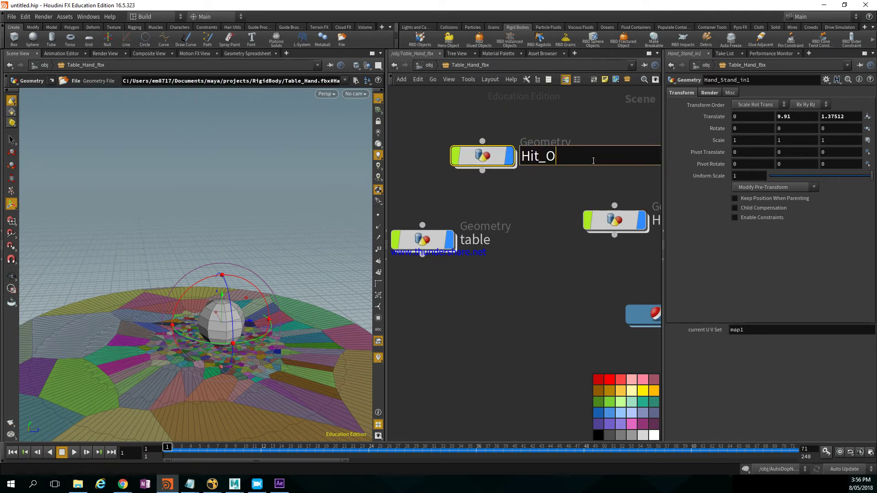
type("bject")
key("Return")
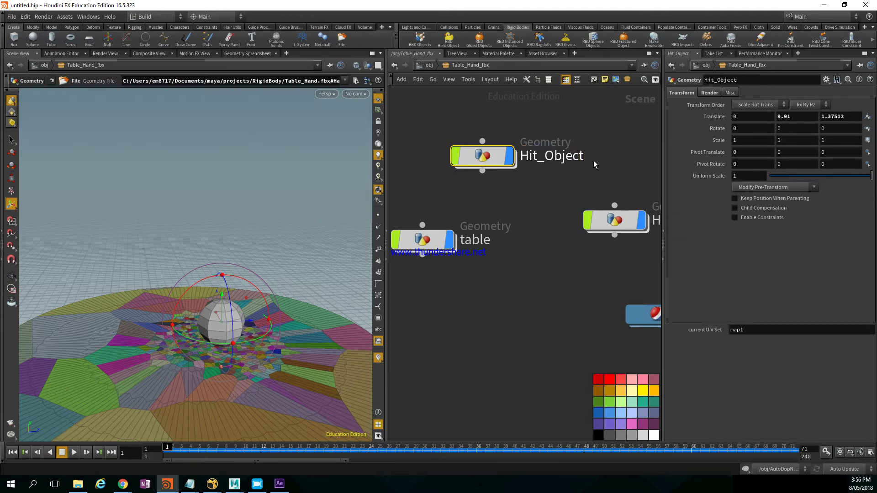
- Display the transform1 result inside Hit_Object and return to the Table_Hand_fbx subnetwork
middle_click_drag(526, 231, 508, 241)
scroll(507, 240, "down", 3)
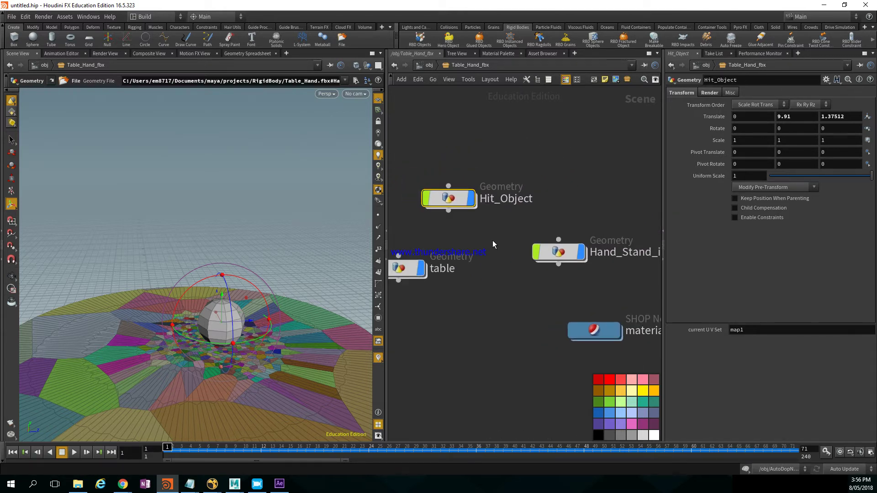
double_click(466, 207)
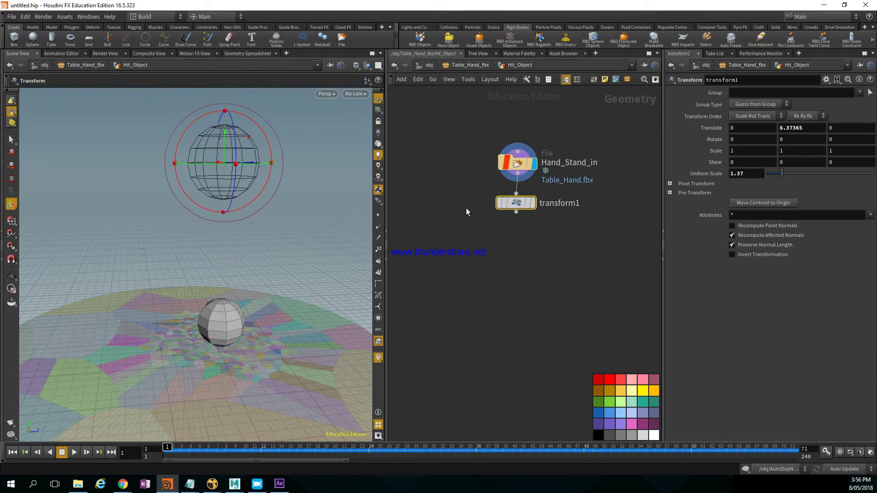
left_click(533, 202)
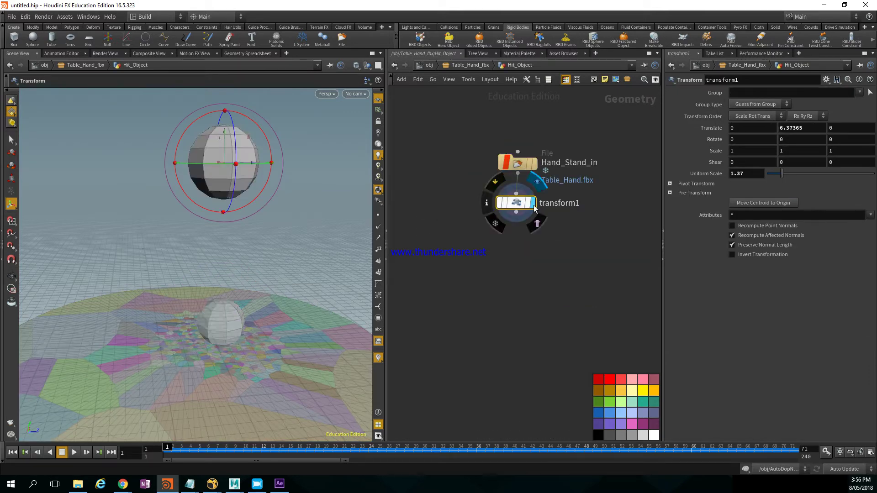
left_click(478, 64)
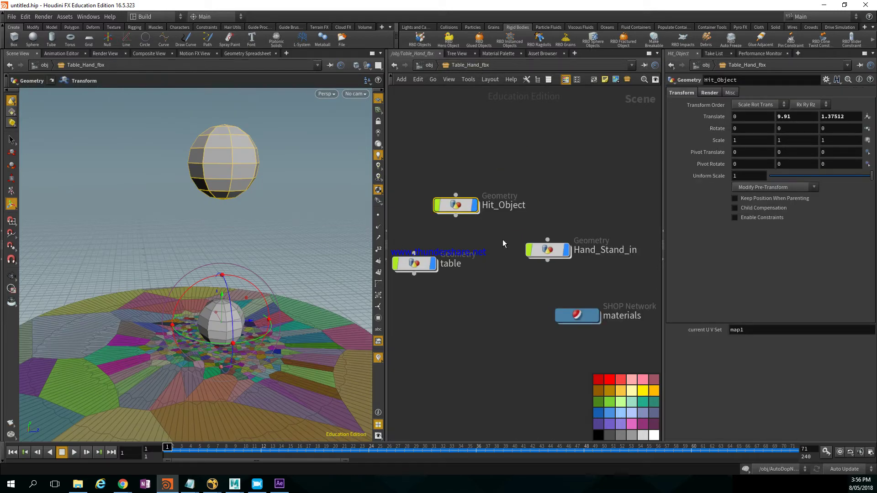
- Move the table node away from Hit_Object and convert Hit_Object into an RBD object
middle_click_drag(482, 237, 533, 245)
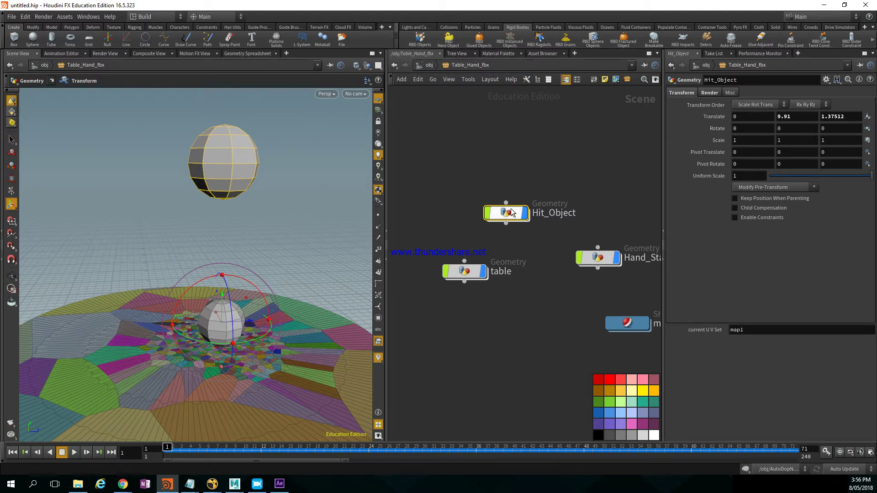
left_click_drag(463, 270, 450, 223)
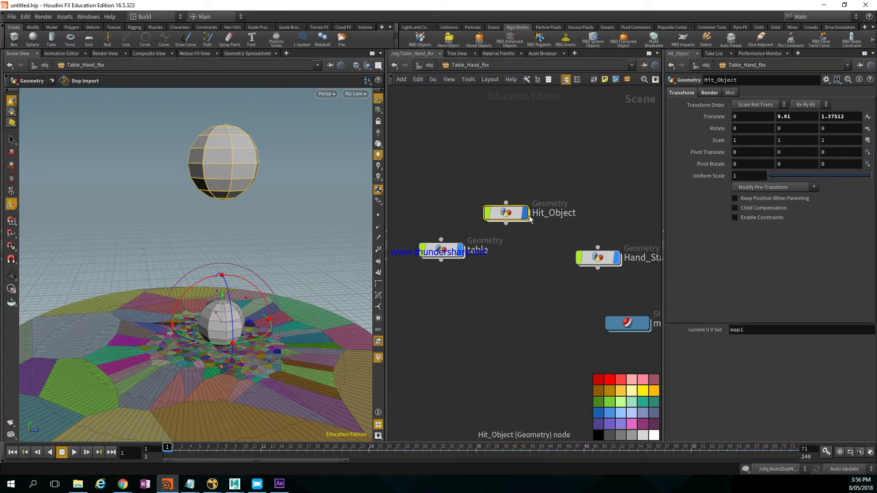
mouse_move(525, 217)
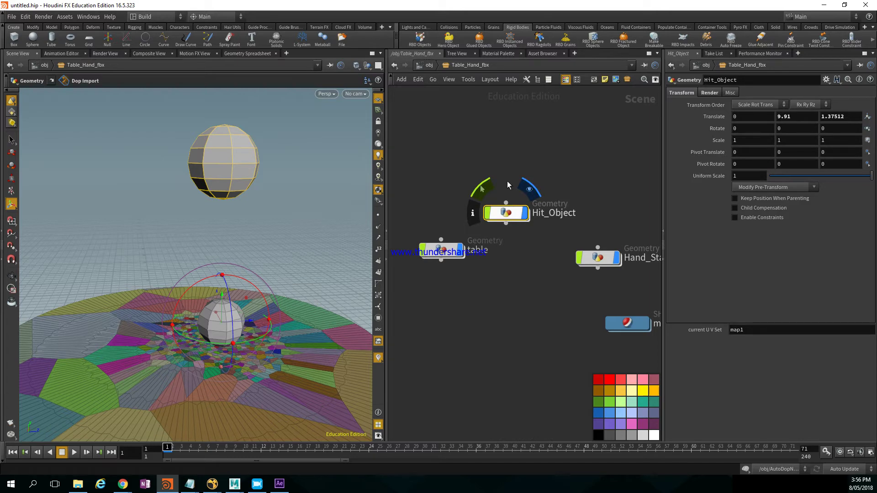
- Inspect the rest1 and dopimport1 nodes inside Hit_Object and return to the Table_Hand_fbx subnetwork
double_click(518, 217)
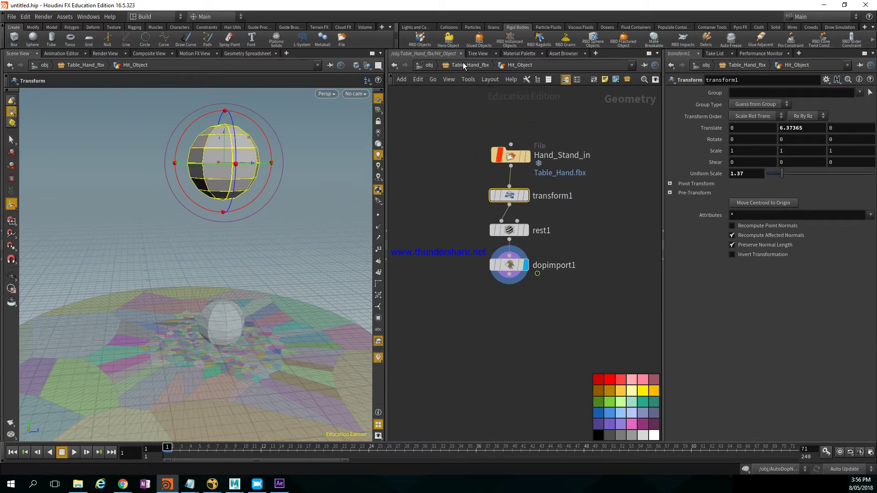
left_click_drag(567, 295, 508, 233)
left_click(508, 232)
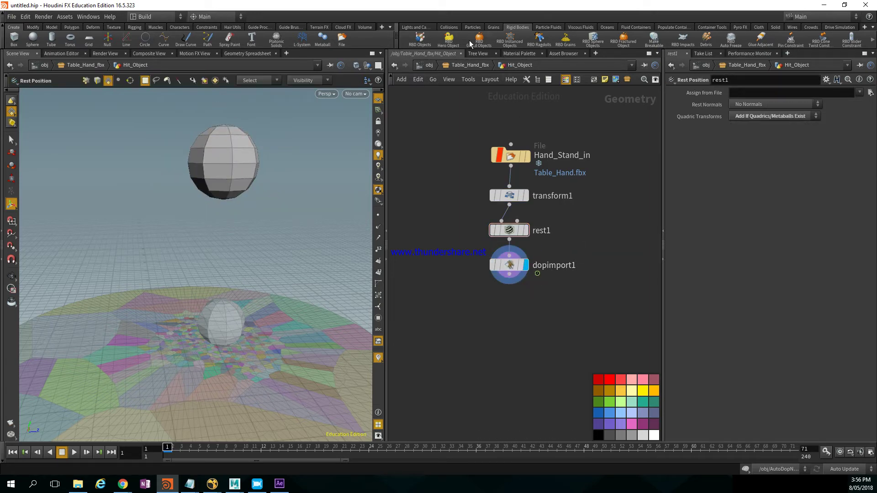
left_click(469, 65)
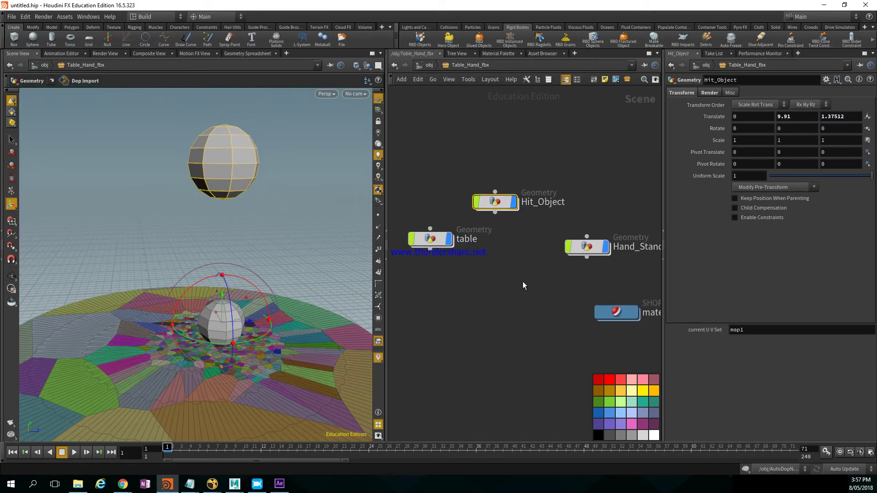
- In AutoDopNetwork, place the Hit_Object RBD node beside the table RBD Packed Object node
left_click(429, 67)
double_click(544, 260)
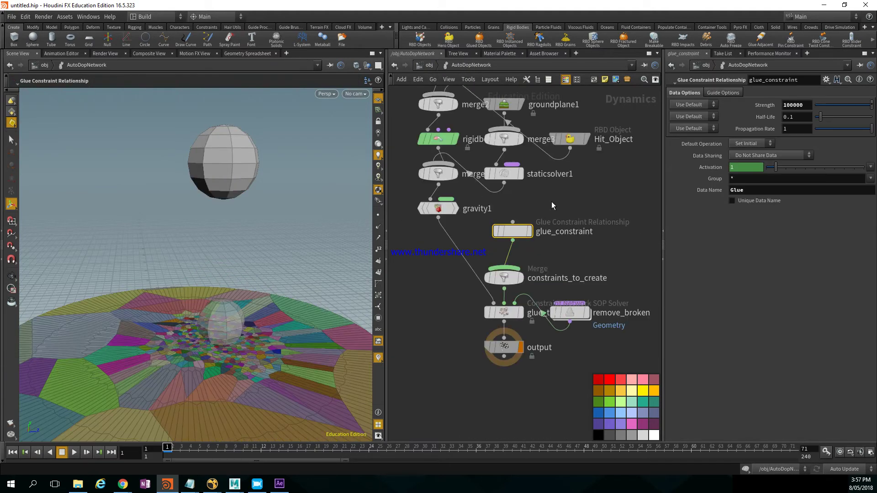
middle_click_drag(571, 185, 585, 247)
left_click_drag(580, 203, 538, 126)
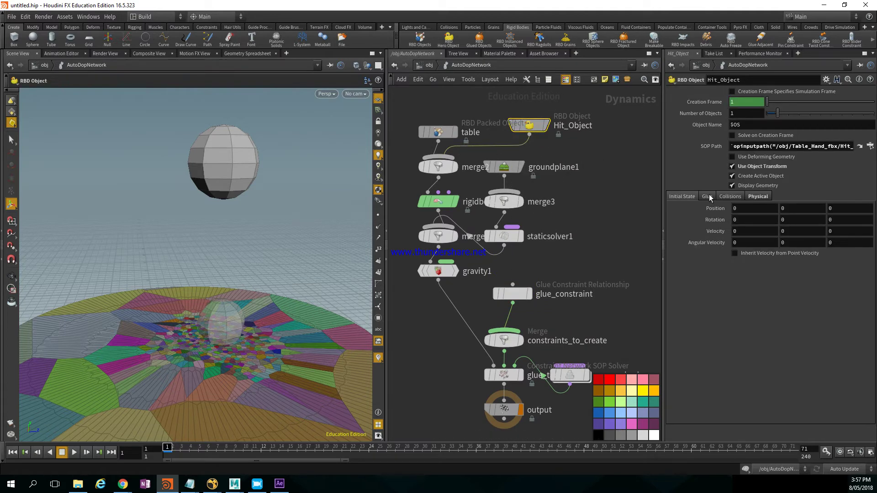
- Play the simulation to check how fast the sphere falls, and return to frame 1
middle_click_drag(269, 188, 235, 207, "alt")
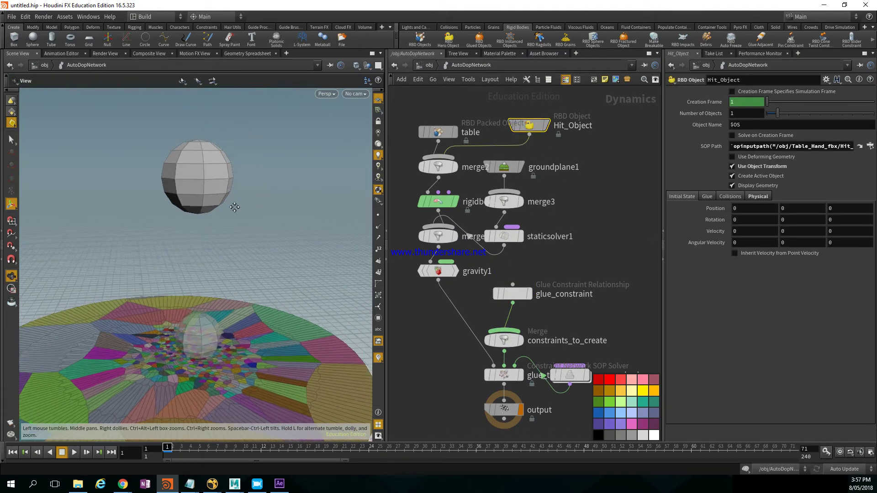
right_click_drag(234, 207, 225, 233, "alt")
middle_click_drag(226, 233, 230, 195, "alt")
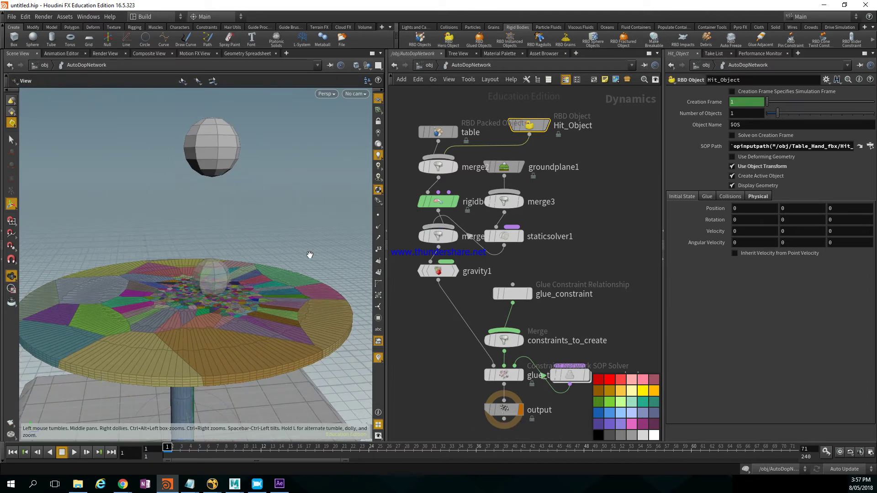
mouse_move(269, 240)
left_mouse_down()
mouse_move(251, 251)
mouse_move(237, 239)
mouse_move(273, 227)
left_mouse_up()
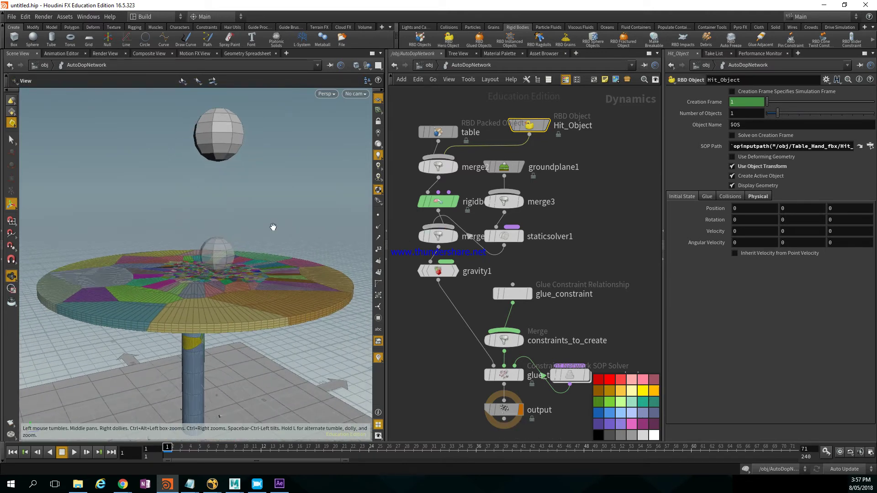
left_click_drag(274, 189, 257, 211)
key("Return")
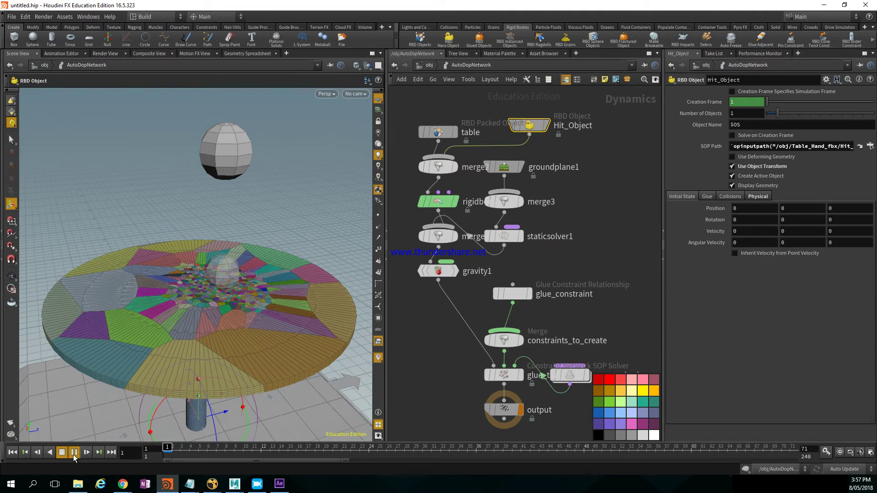
left_click(74, 452)
left_click(73, 452)
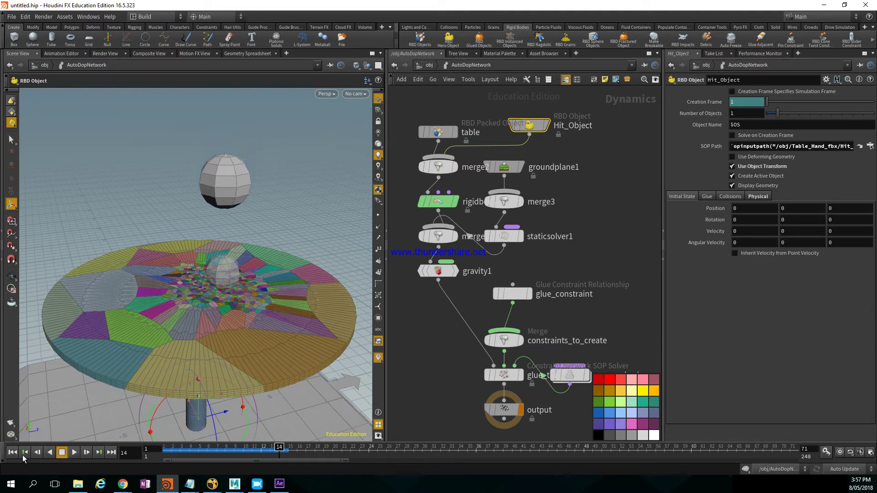
left_click(12, 452)
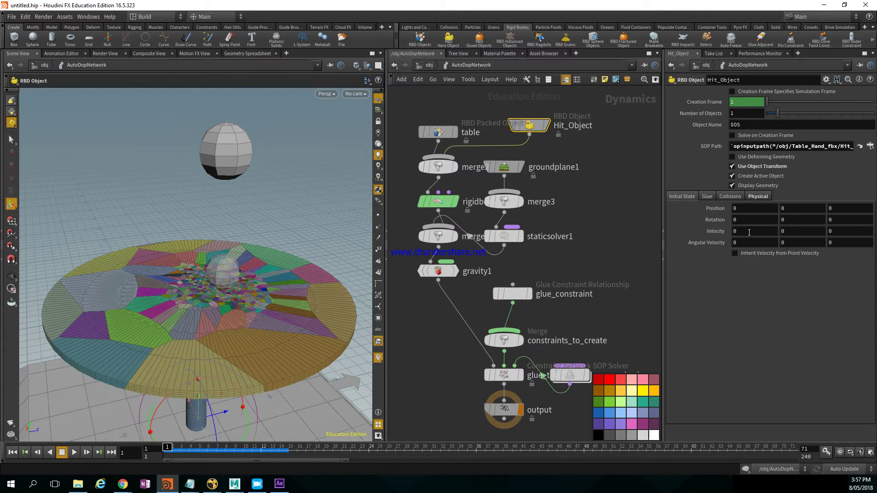
- Set the Y velocity in Hit_Object's initial state to -50
left_click(787, 230)
key("Return")
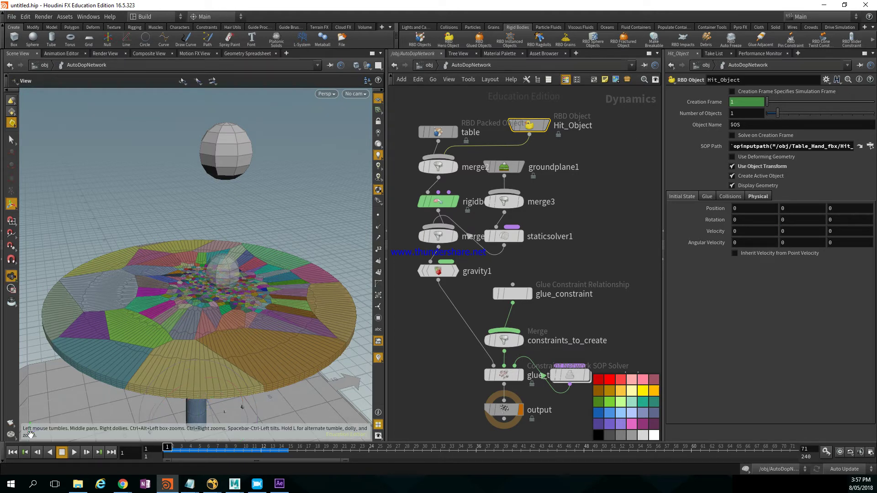
left_click_drag(60, 382, 61, 356, "alt")
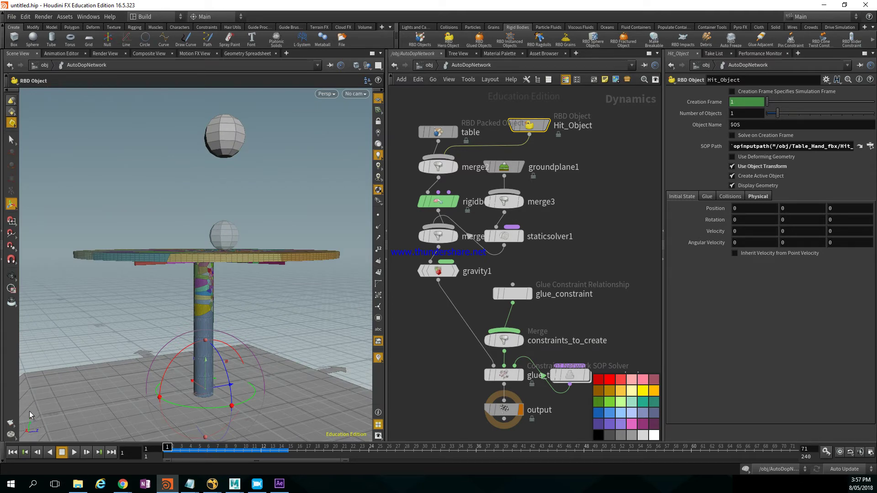
left_click_drag(316, 209, 282, 200, "alt")
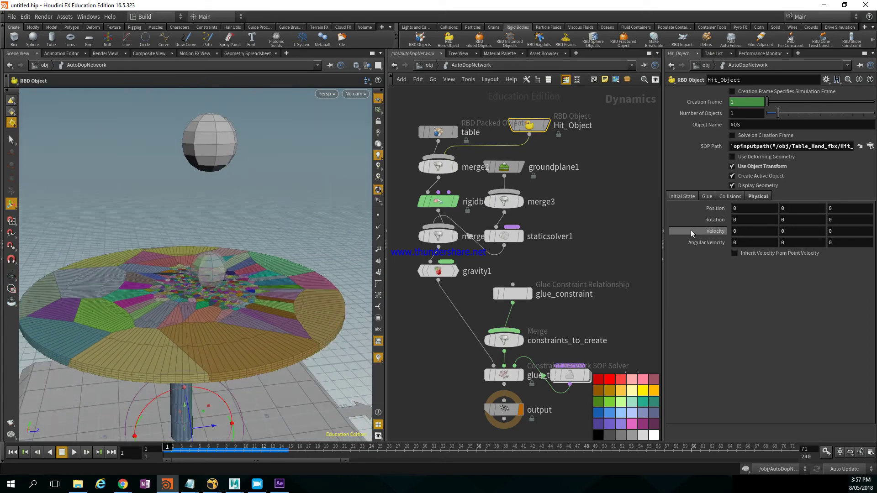
left_click(803, 227)
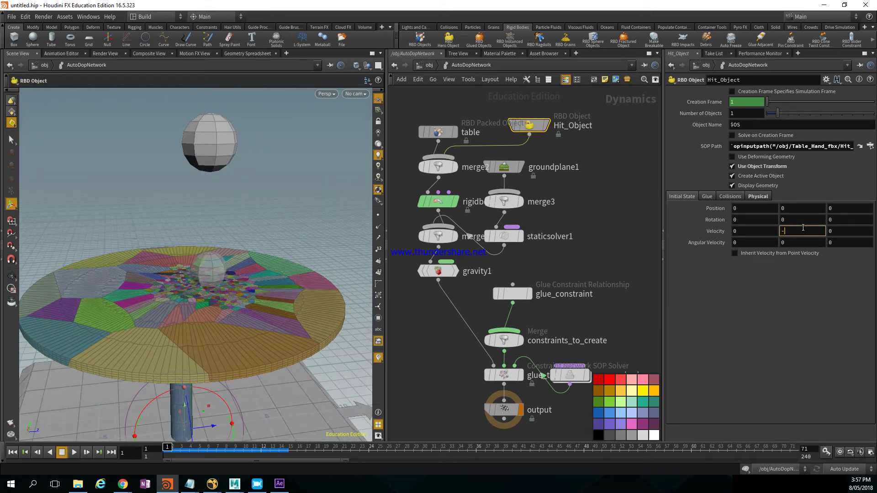
type("-50")
key("Return")
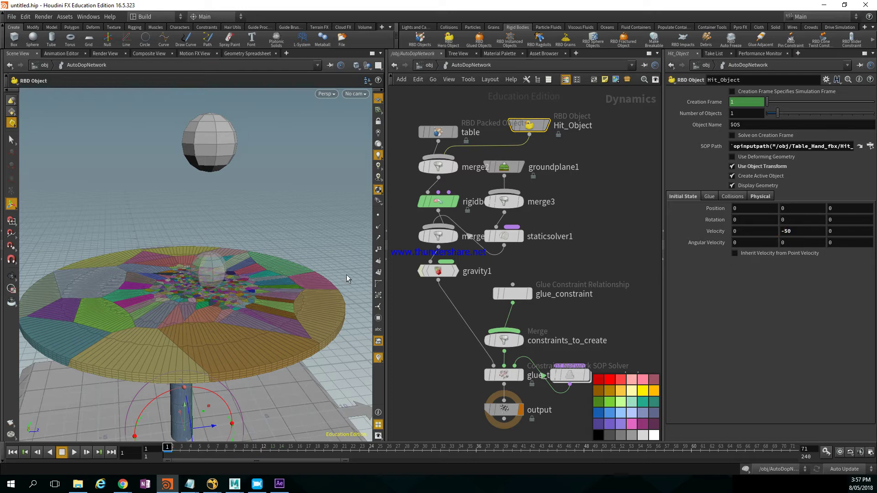
- Play the simulation up to frame 29 to examine how the sphere strikes the fractured tabletop
left_click_drag(276, 233, 254, 229, "alt")
right_click_drag(254, 229, 247, 243, "alt")
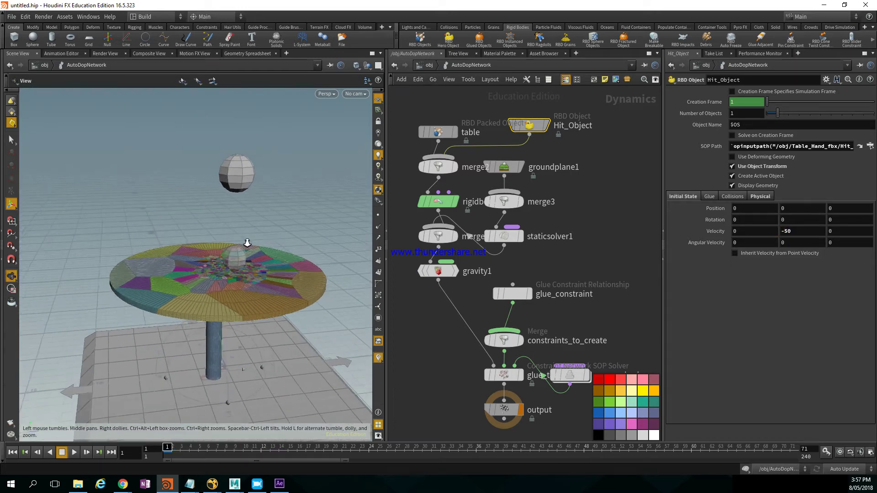
left_click_drag(247, 242, 239, 253, "alt")
right_click_drag(239, 253, 245, 260, "alt")
key("Return")
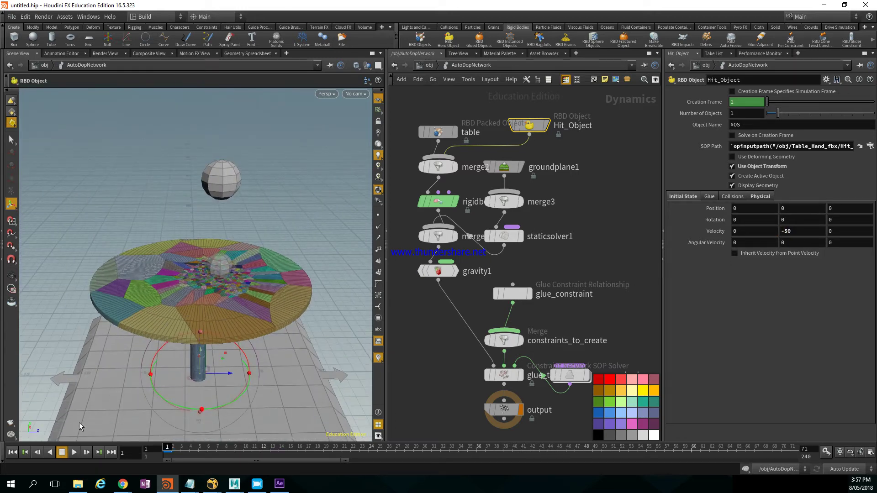
left_click(74, 452)
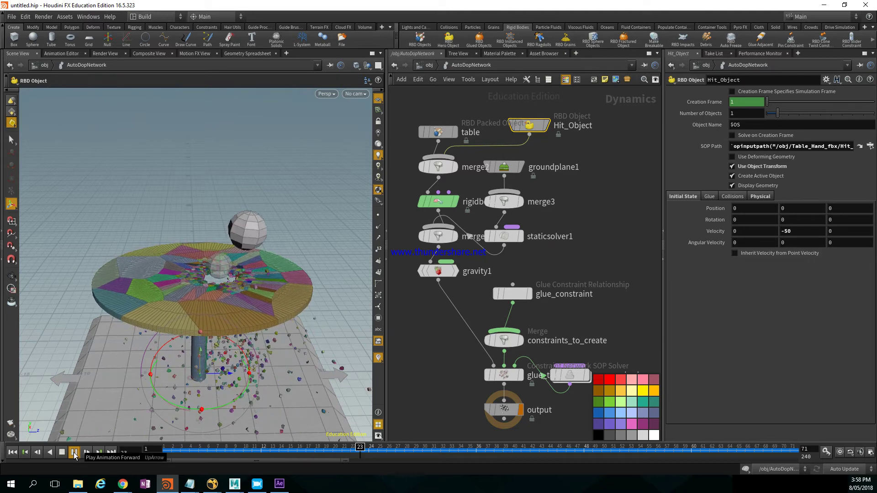
left_click(75, 454)
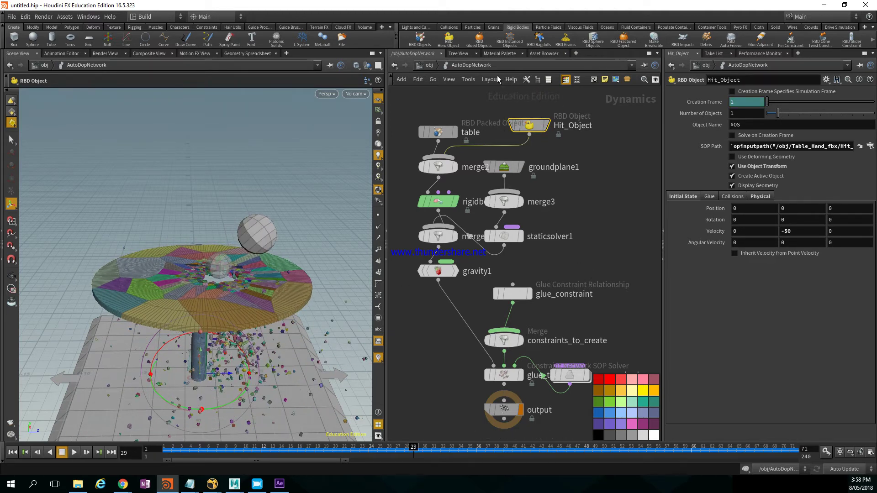
- Hide the Hand_Stand_in and Hit_Object geometry nodes in the Table_Hand_fbx subnetwork
left_click(429, 66)
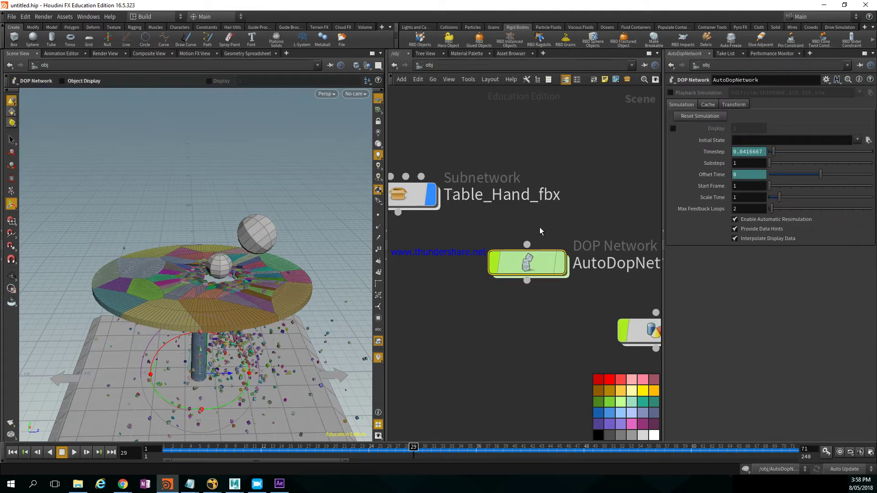
middle_click_drag(539, 228, 564, 248)
left_click(444, 219)
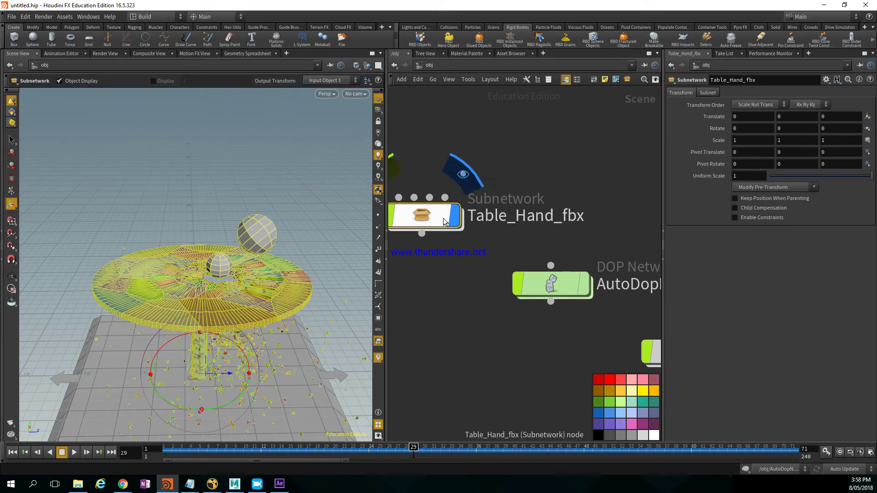
double_click(443, 222)
scroll(571, 251, "up", 3)
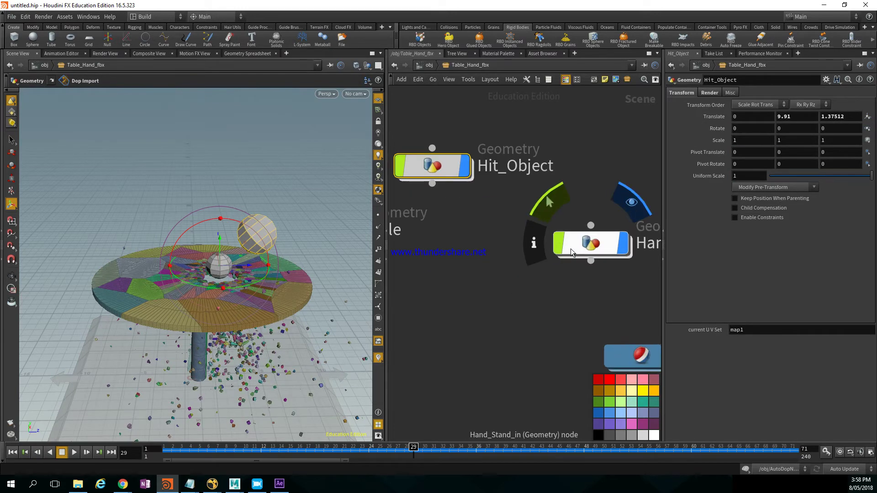
scroll(571, 252, "down", 2)
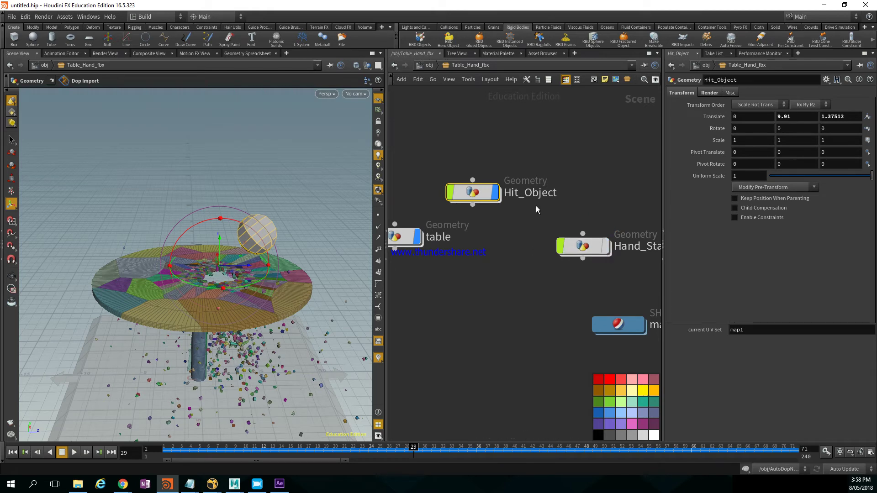
left_click(500, 160)
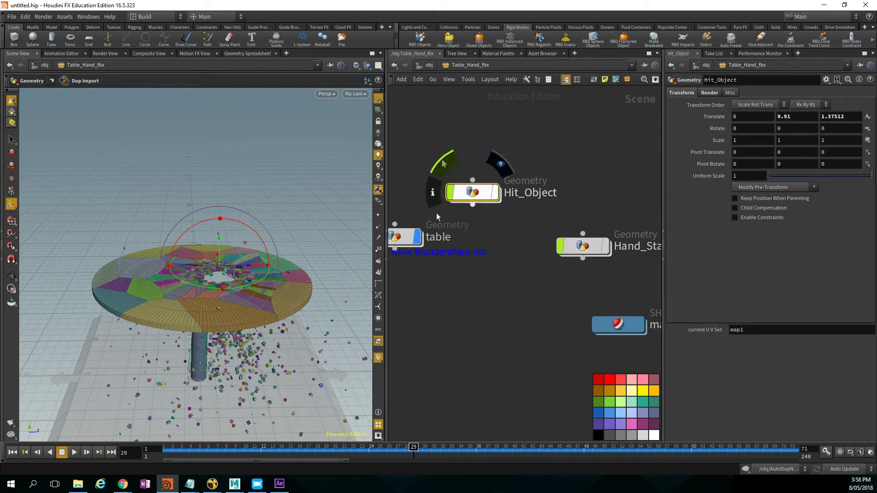
- Play the simulation from frame 1 with the sphere hidden to examine the tabletop's break from a low angle
left_click(14, 454)
mouse_move(155, 293)
right_mouse_down("alt")
mouse_move(256, 320)
mouse_move(172, 293)
right_mouse_up("alt")
middle_click_drag(239, 288, 173, 277, "alt")
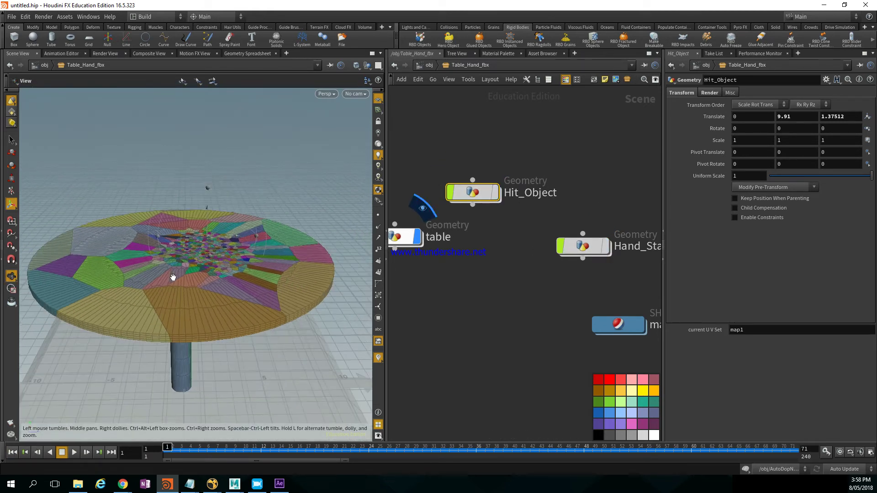
left_click_drag(173, 278, 156, 297, "alt")
left_click(73, 455)
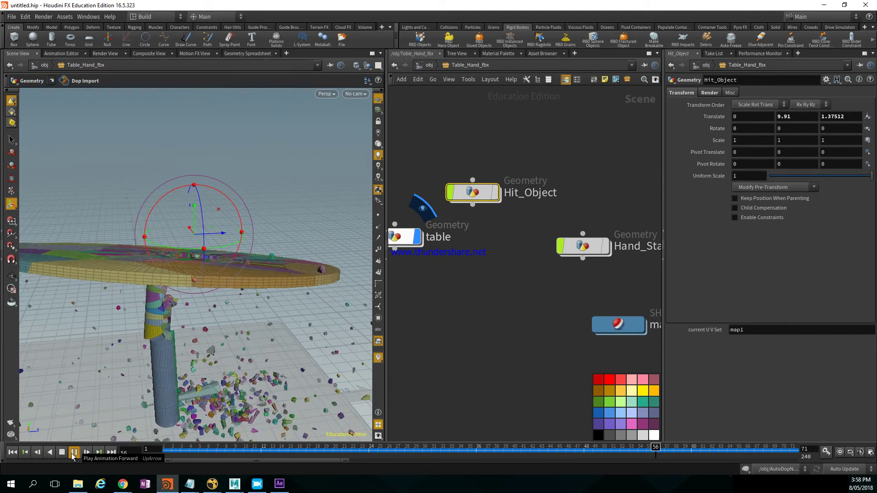
left_click(73, 457)
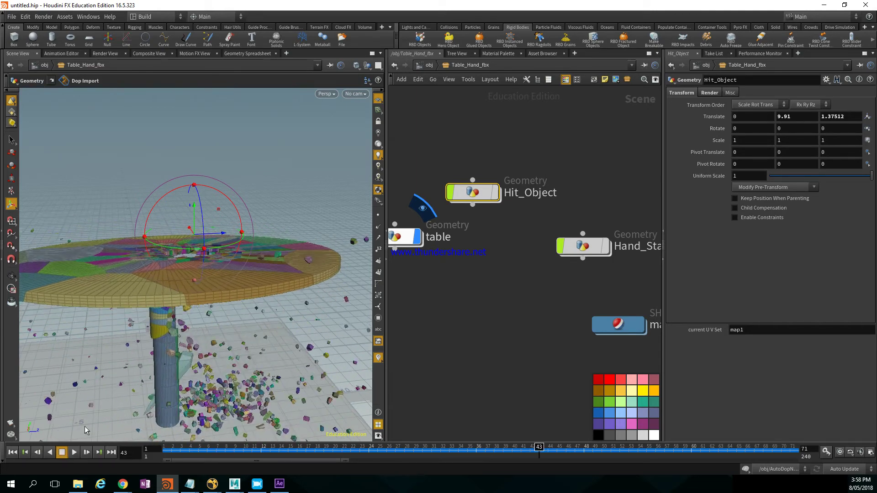
- Continue the simulation from a side view of the table to check the falling debris, and return to frame 1
left_click_drag(181, 308, 172, 266, "alt")
left_click(73, 456)
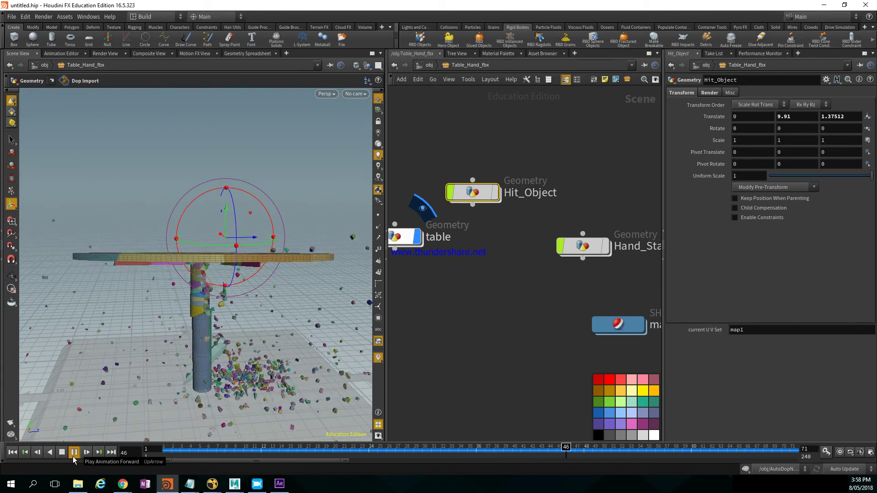
left_click(72, 454)
left_click(12, 453)
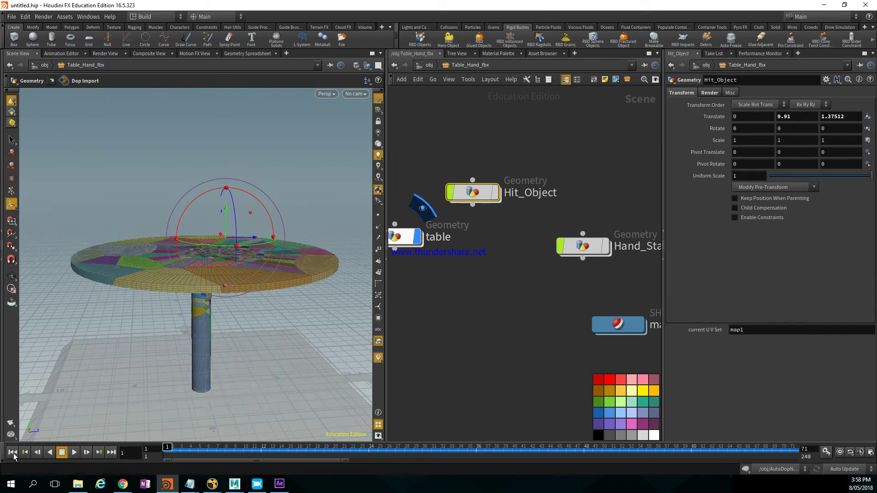
- Play the simulation up to frame 53 and examine the hole punched through the tabletop up close
left_click(74, 454)
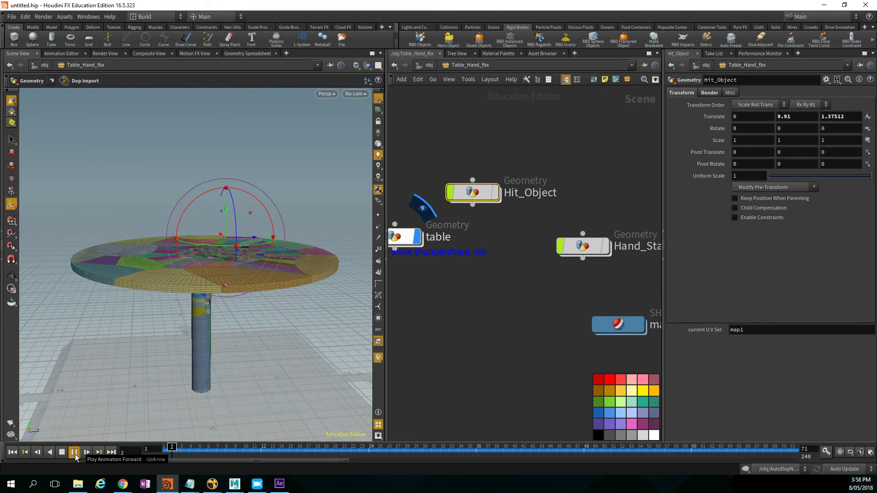
left_click(76, 456)
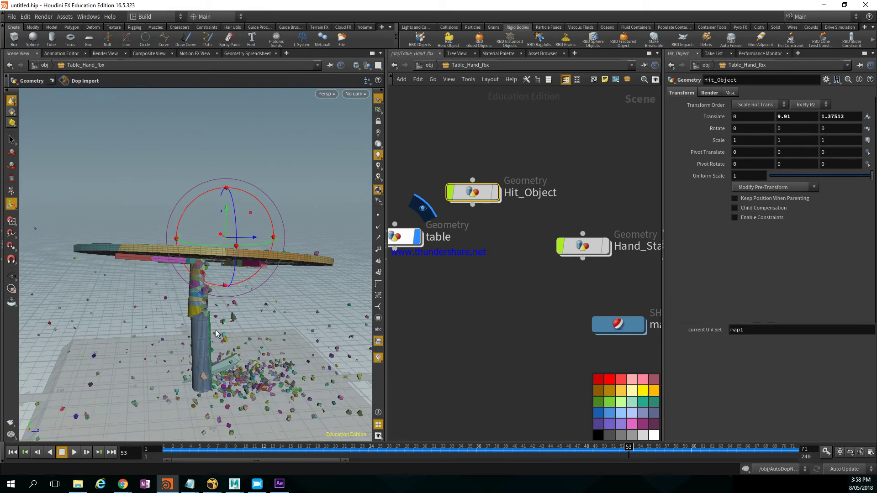
left_click_drag(201, 297, 282, 316, "alt")
right_click_drag(282, 317, 243, 300)
middle_click_drag(242, 299, 221, 266)
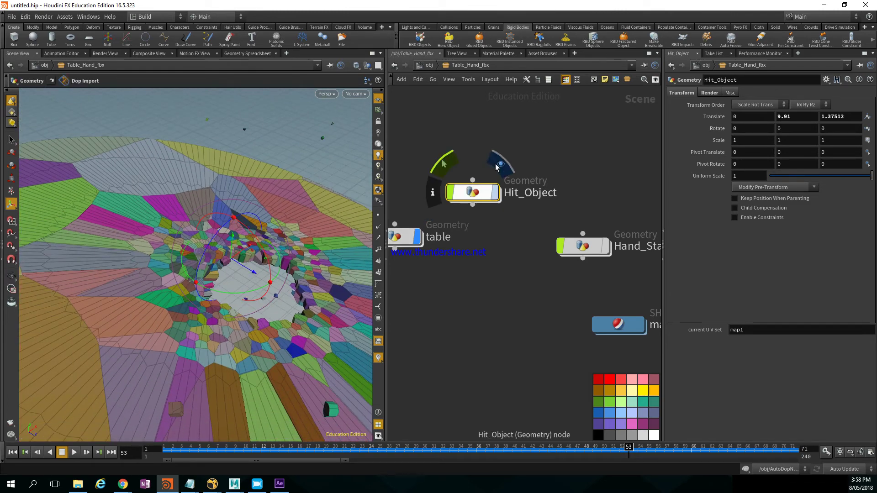
- Open the network inside the table geometry node and return the timeline to frame 1
middle_click_drag(540, 265, 605, 273)
scroll(534, 265, "up", 3)
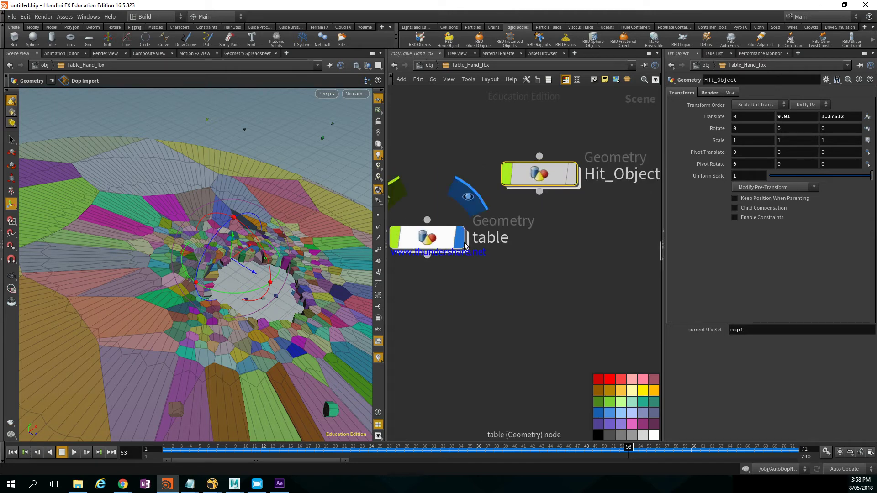
double_click(448, 241)
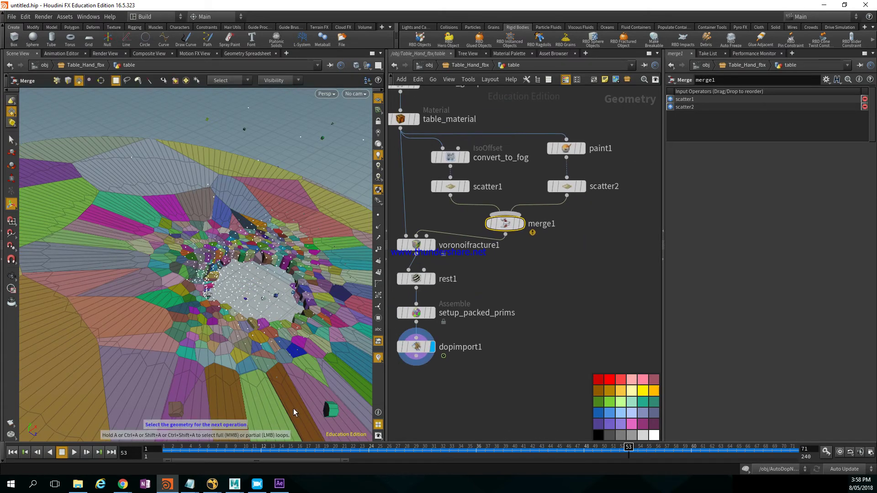
left_click(16, 455)
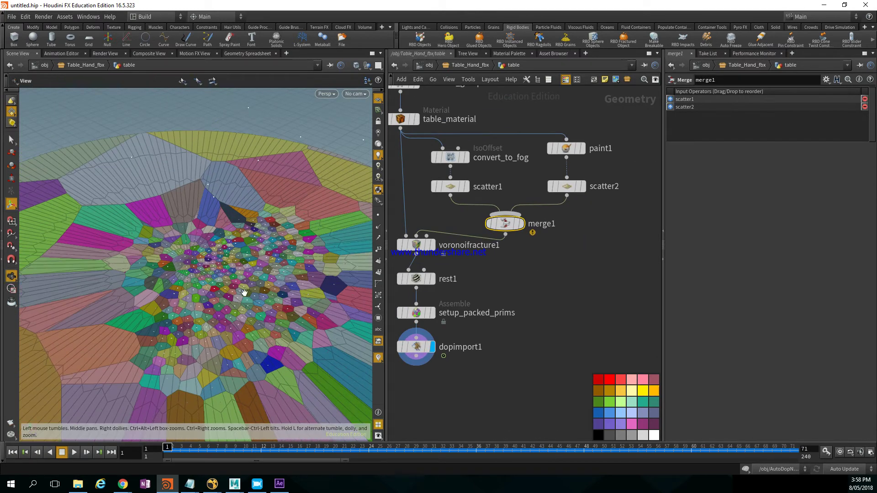
right_click_drag(244, 292, 216, 298, "alt")
left_click_drag(220, 300, 258, 288, "alt")
middle_click_drag(541, 239, 580, 321)
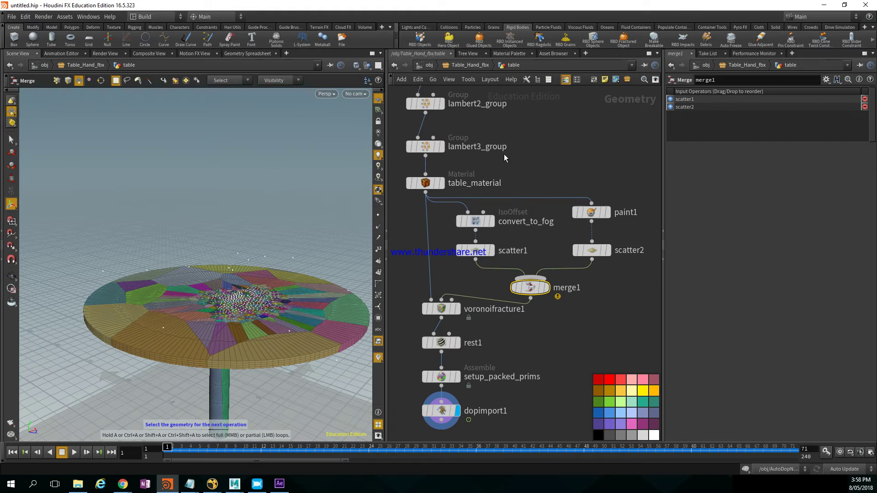
- Set the Force Total Count of the scatter2 node to 400 to coarsen the tabletop's central fracture pieces
scroll(542, 191, "up", 3)
middle_click_drag(614, 268, 541, 226)
left_click_drag(240, 283, 233, 304, "alt")
right_click_drag(233, 305, 328, 360, "alt")
middle_click_drag(256, 299, 202, 286, "alt")
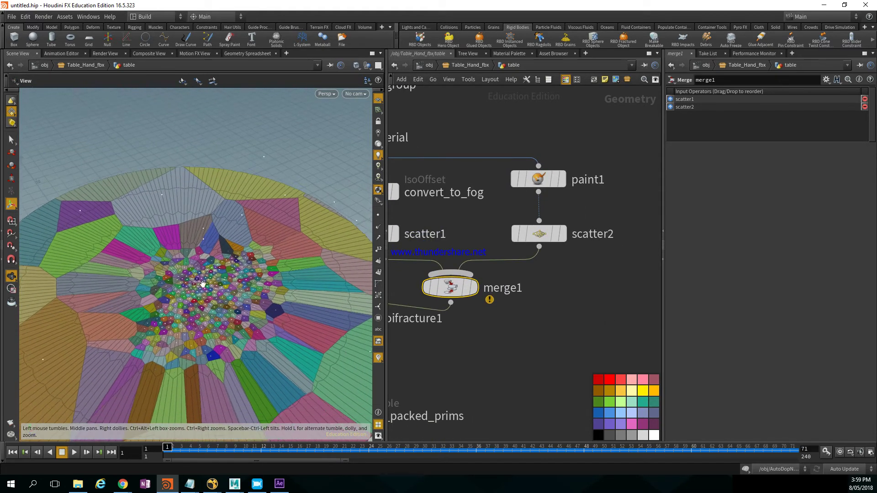
left_click_drag(202, 286, 201, 304, "alt")
left_click(537, 239)
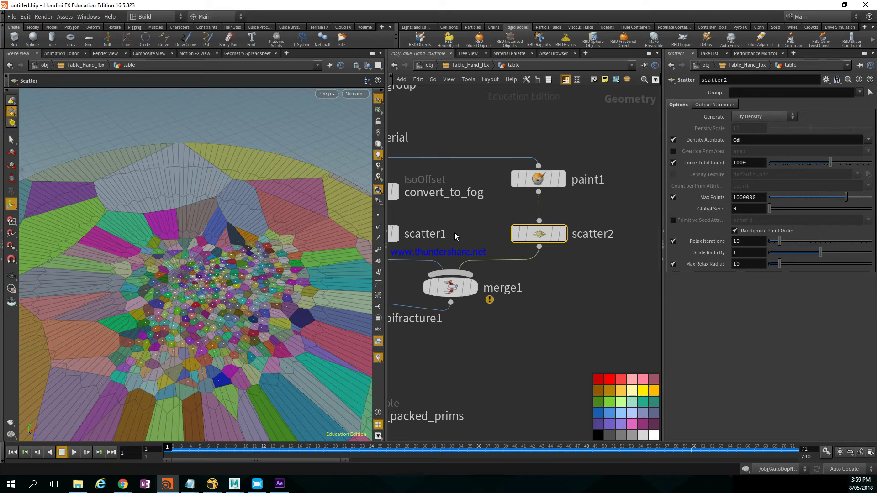
left_click(747, 162)
type("400")
key("Return")
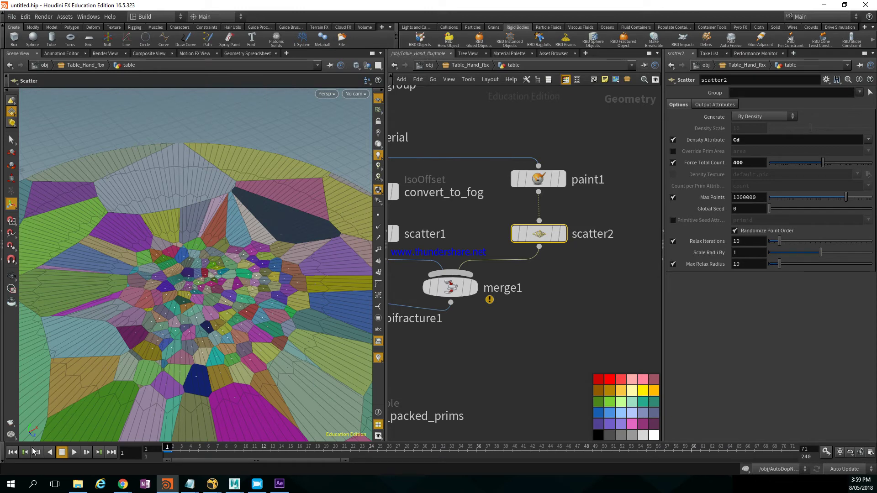
- Play the simulation up to frame 47 to examine how the coarser fractured table collapses, and return to frame 1
right_click_drag(225, 323, 114, 357, "alt")
left_click_drag(114, 357, 145, 364, "alt")
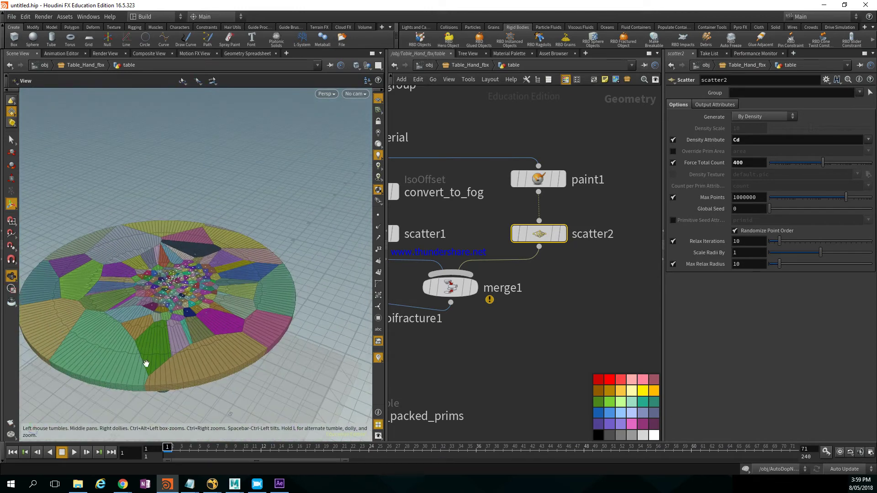
left_click(73, 452)
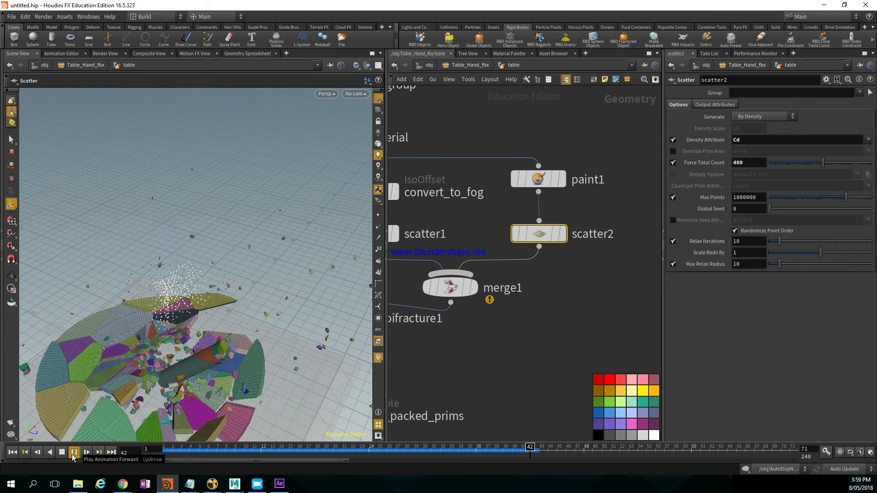
left_click(72, 455)
right_click_drag(148, 320, 112, 325, "alt")
left_click_drag(112, 325, 161, 279, "alt")
right_click_drag(161, 293, 185, 322, "alt")
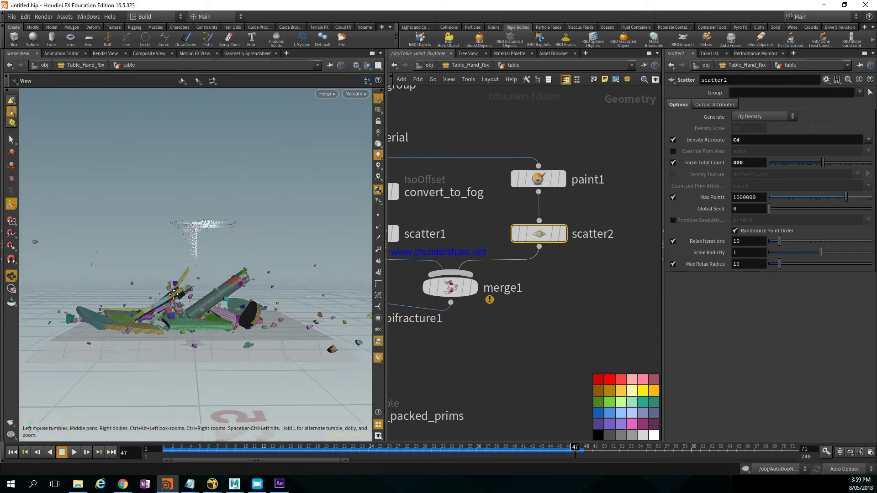
left_click_drag(185, 322, 92, 419, "alt")
key("Return")
left_click(12, 452)
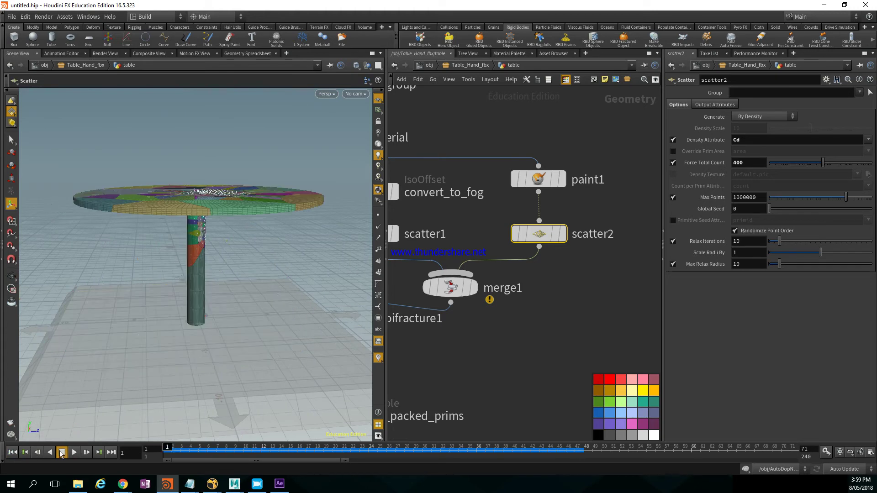
- Replay the table's collapse from the wider side view, and return to frame 1
left_click(74, 452)
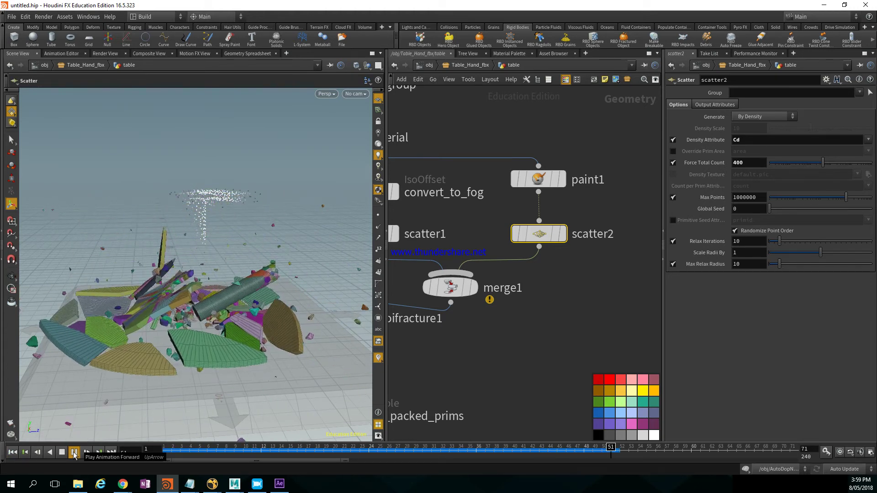
left_click(74, 452)
left_click(13, 452)
key("Escape")
left_click_drag(179, 324, 172, 332)
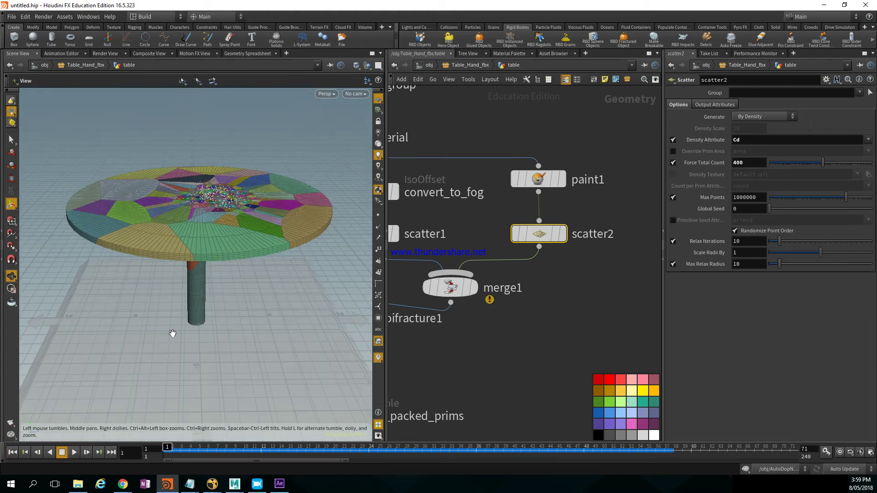
key("Return")
- Turn off Visualize Pieces on the voronoifracture1 node and clear the viewport's geometry highlighting
middle_click_drag(484, 198, 574, 244)
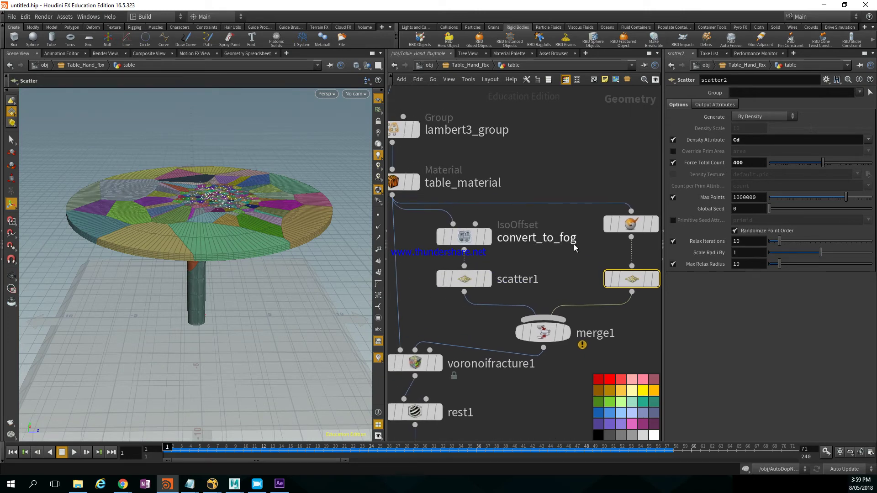
middle_click_drag(506, 147, 567, 140)
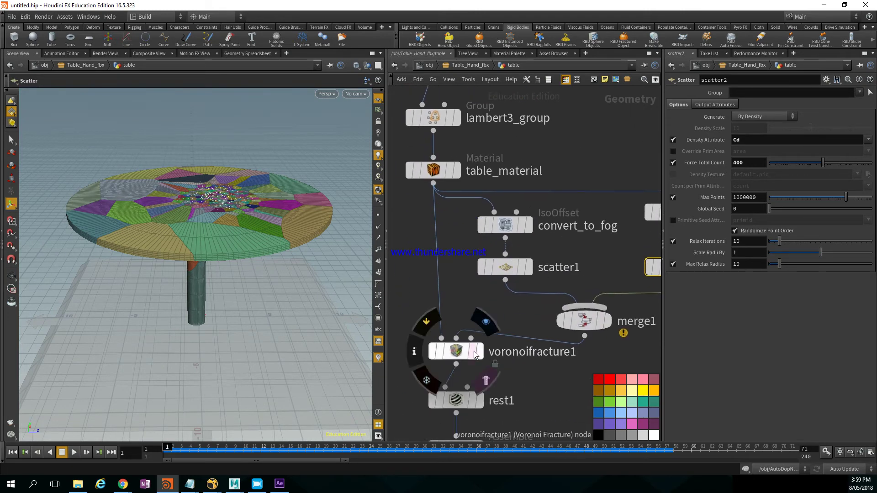
left_click(456, 351)
left_click(771, 181)
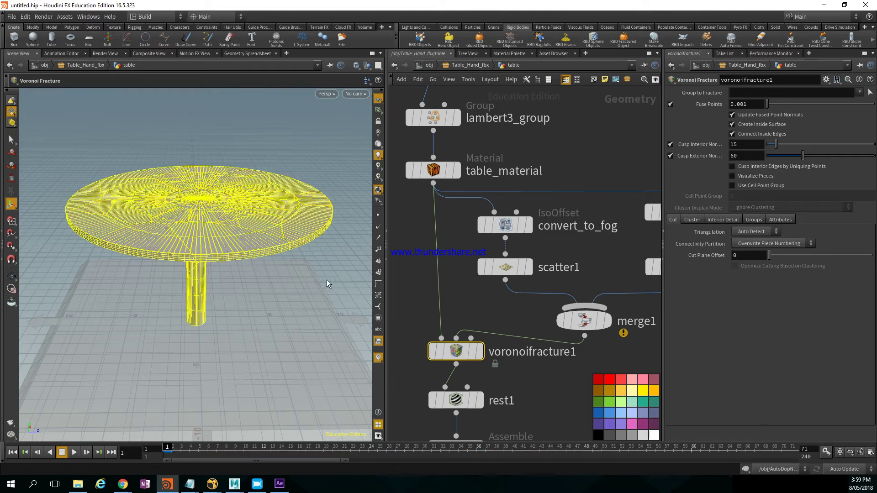
key("s")
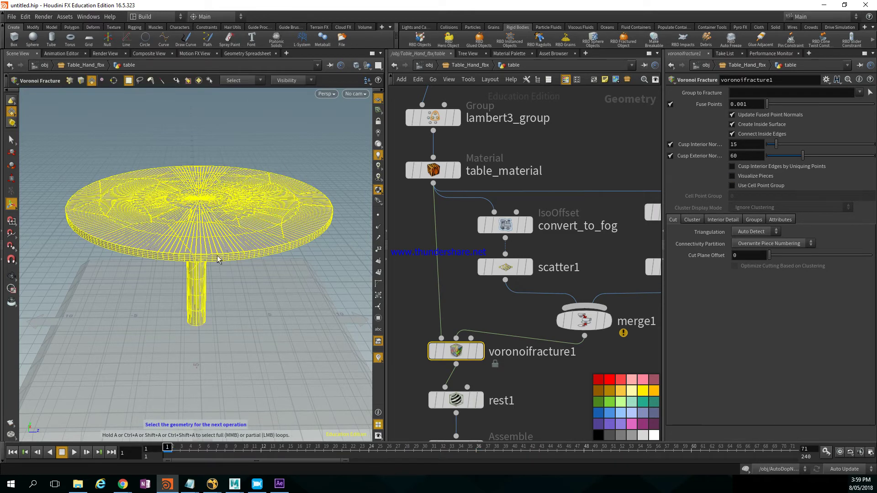
key("Escape")
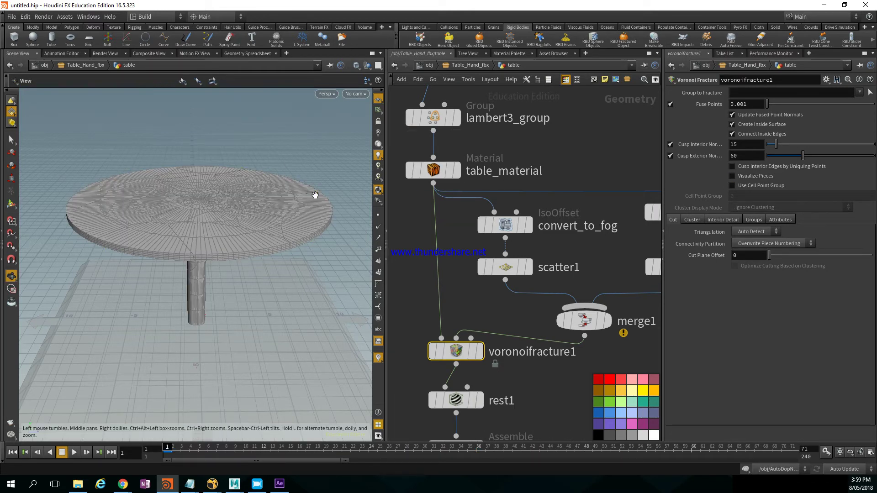
- Play the simulation several times without the piece colours to review the shattering table, and return to frame 1
left_click(75, 452)
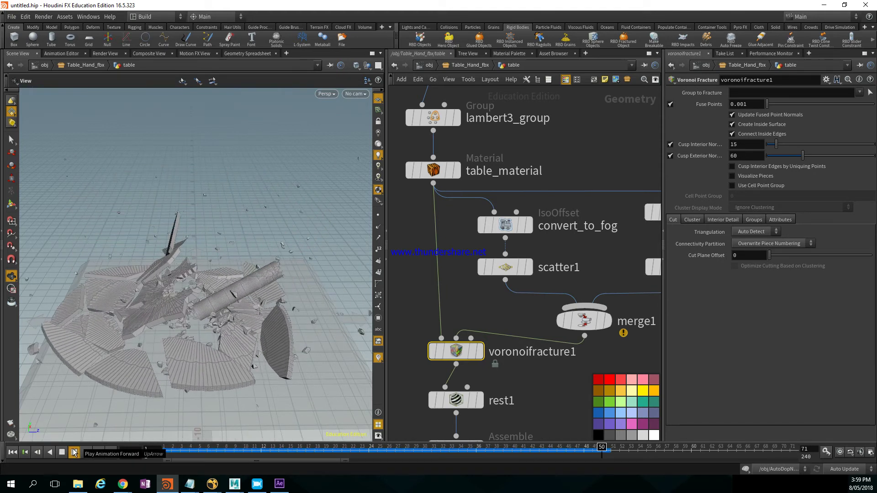
left_click(62, 453)
left_click(13, 455)
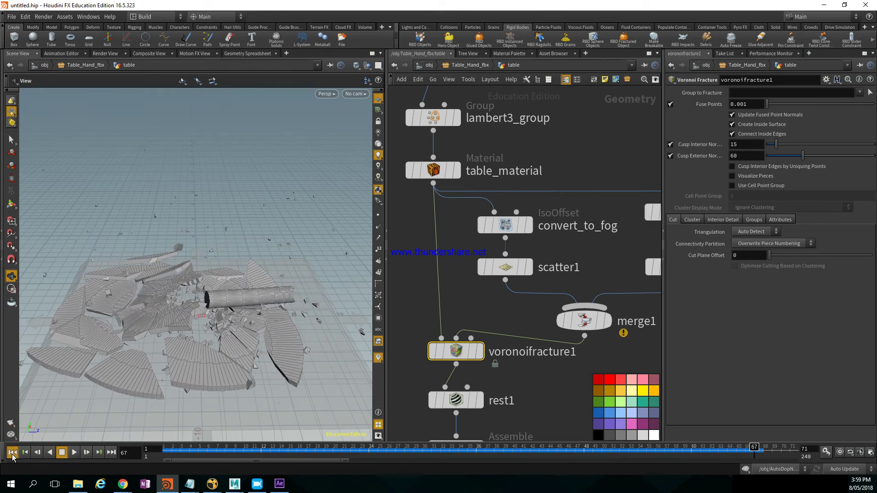
left_click(12, 455)
left_click(75, 454)
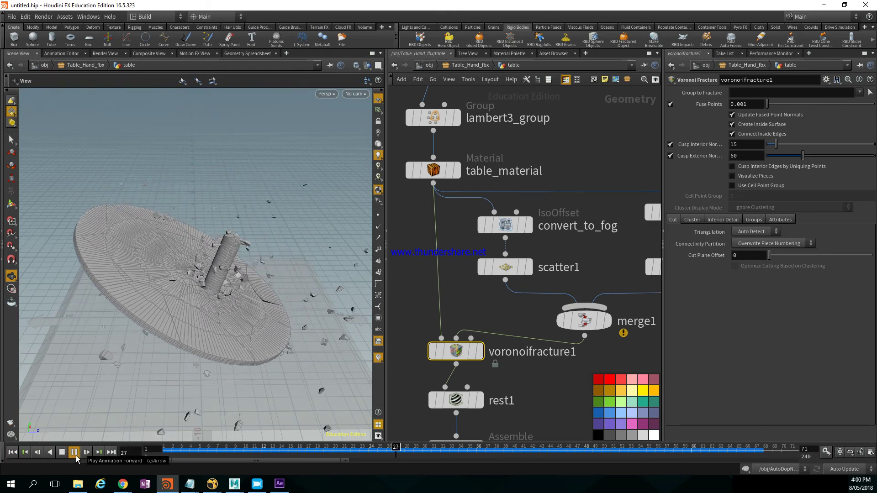
left_click(62, 452)
left_click(12, 453)
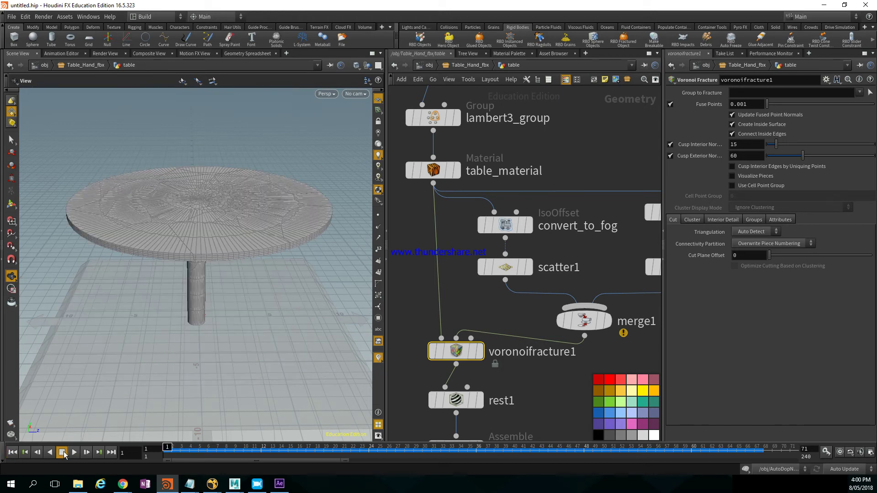
left_click(74, 452)
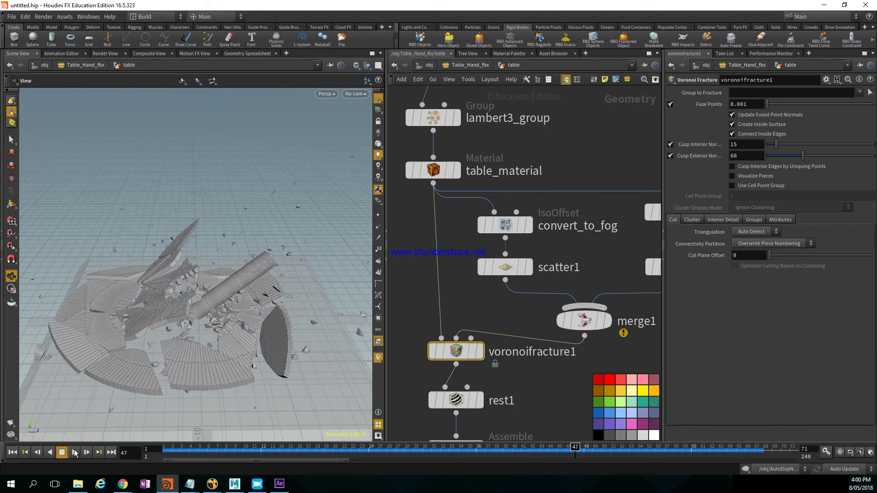
left_click(61, 453)
left_click(12, 452)
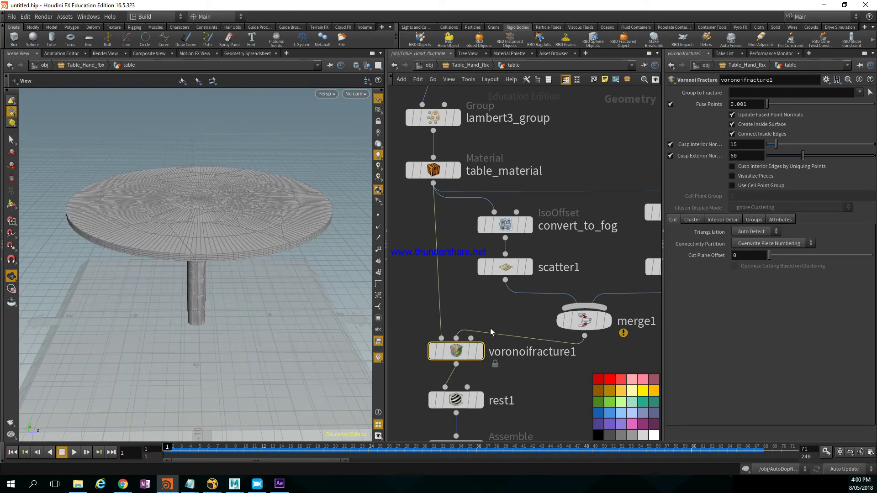
- Leave the table's network and go up to the scene's obj level
middle_click_drag(490, 328, 463, 179)
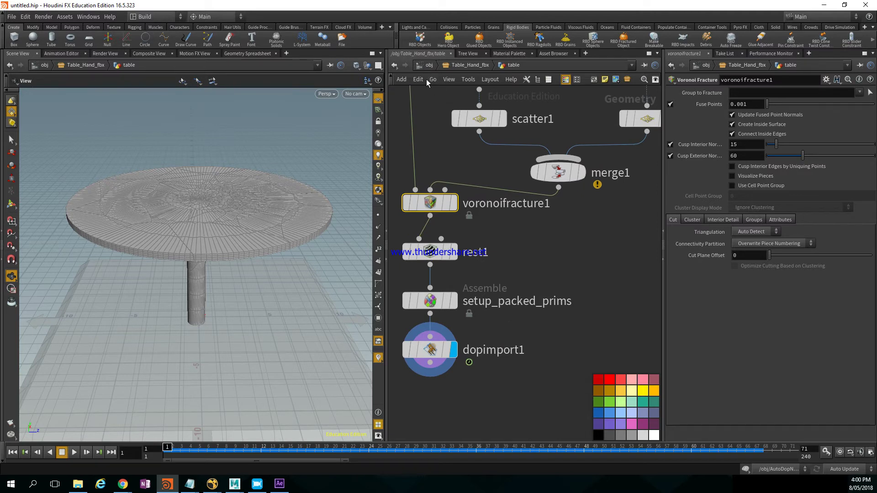
left_click(426, 67)
middle_click_drag(456, 295, 545, 318)
scroll(475, 299, "down", 3)
scroll(476, 296, "up", 2)
scroll(507, 287, "up", 1)
mouse_move(461, 229)
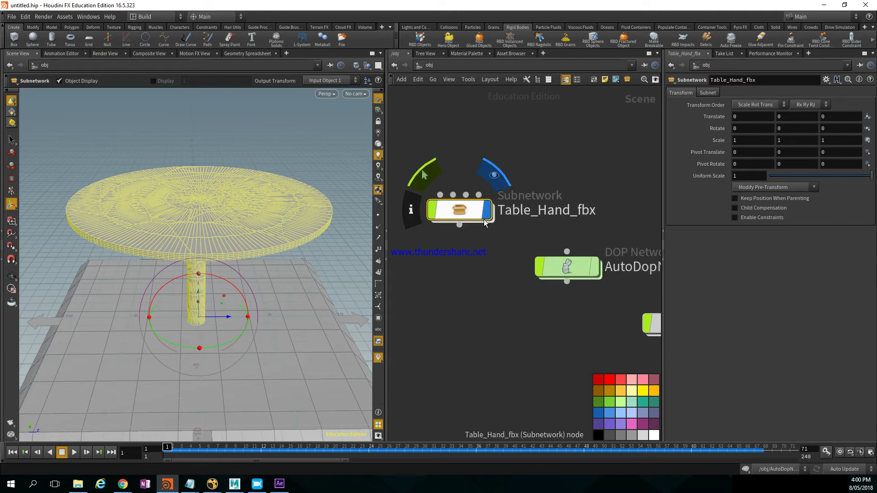
- Start an Alembic export and create a folder named AlembicFromHoudini in the RigidBody project as its destination
left_click(10, 18)
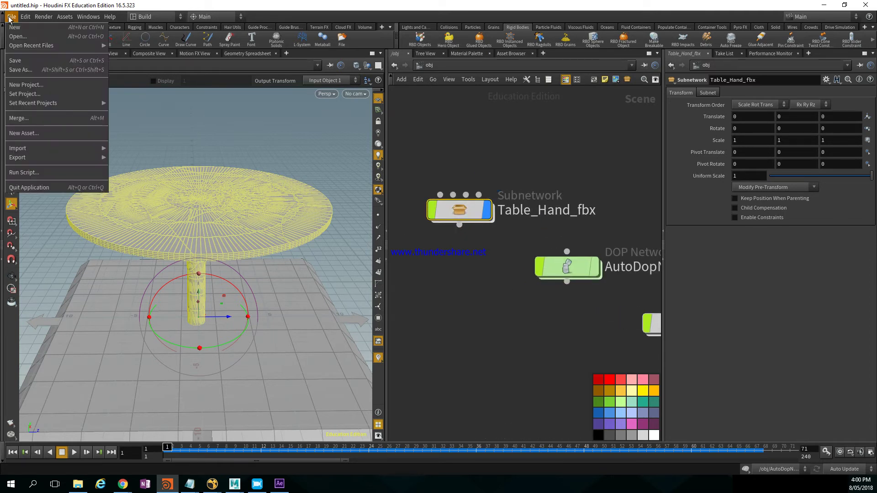
mouse_move(56, 160)
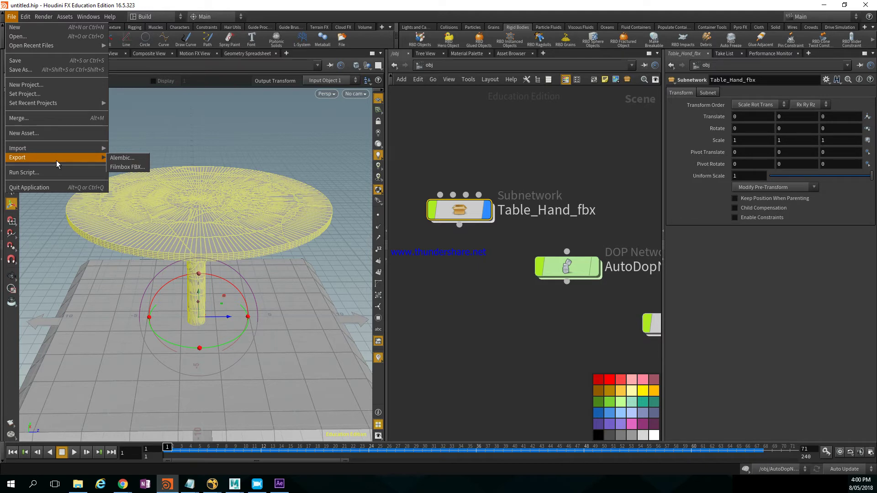
left_click(147, 158)
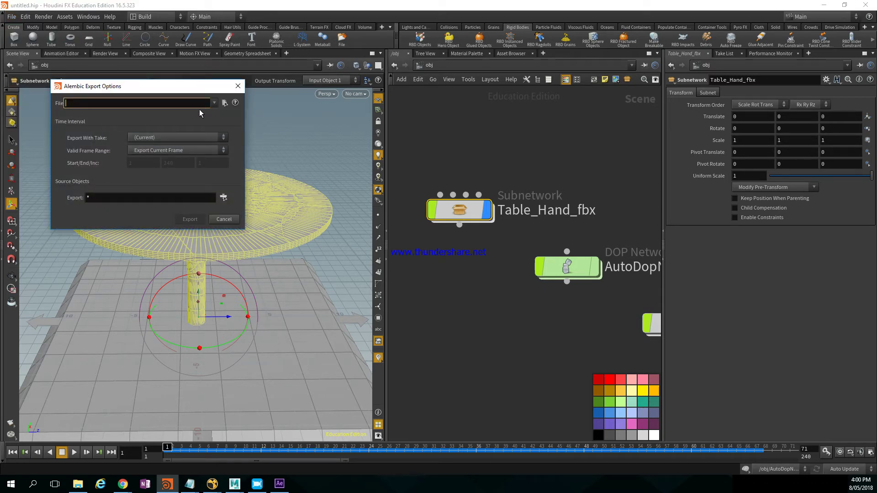
left_click(225, 102)
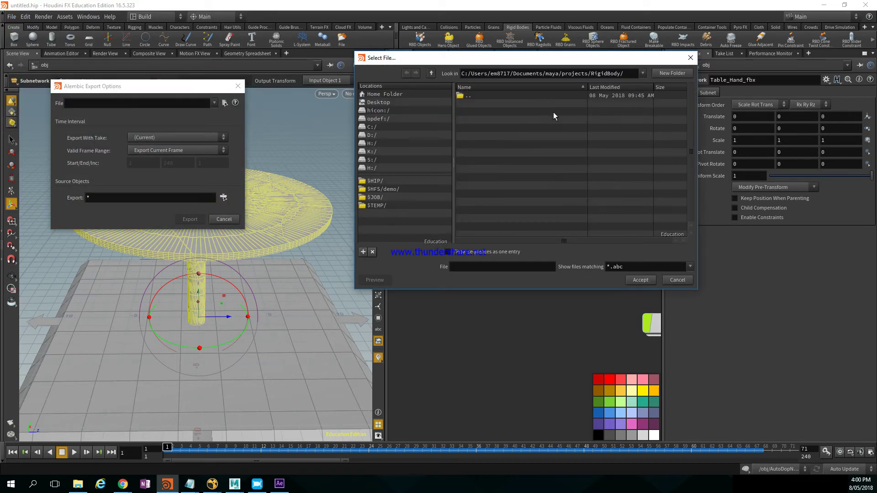
left_click(674, 75)
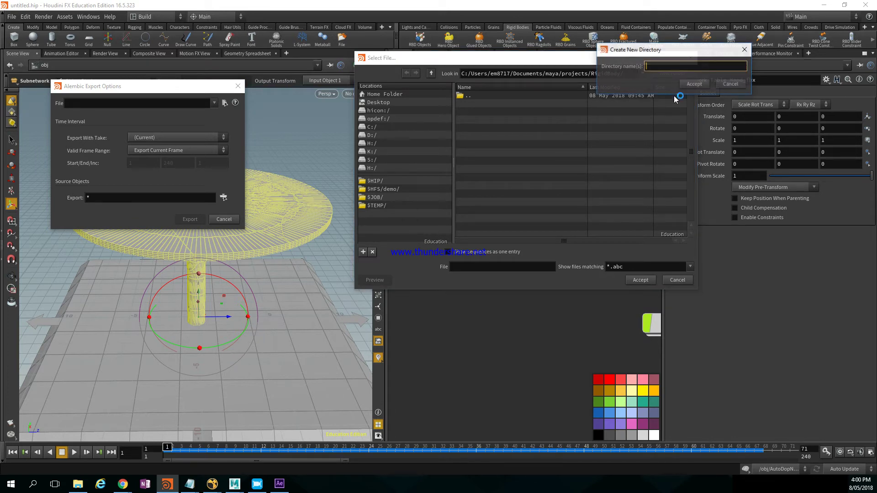
type("Al")
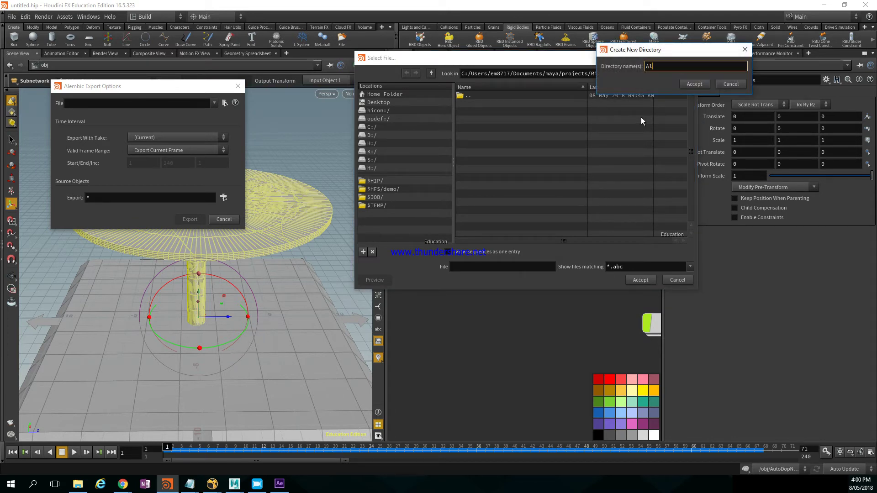
type("embicFromHoudini")
left_click(693, 86)
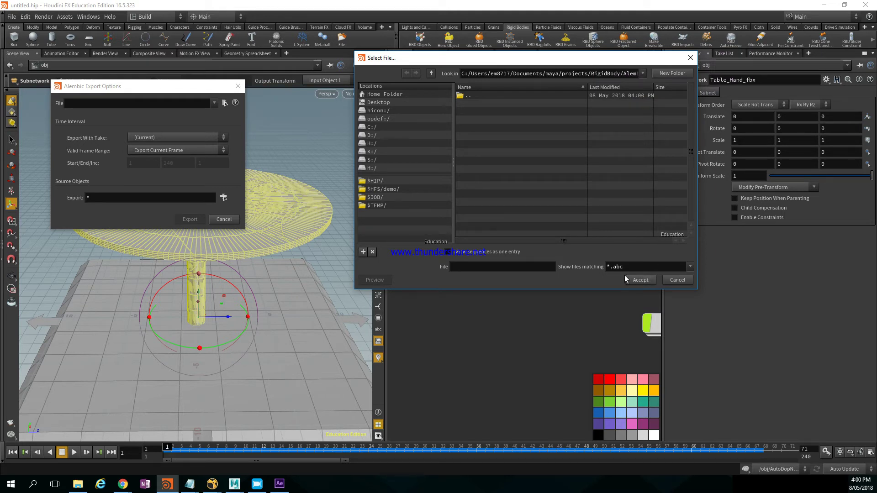
- Name the Alembic export file TableDestruction and accept the file location
left_click(489, 268)
type("TableDestruction")
left_click(642, 283)
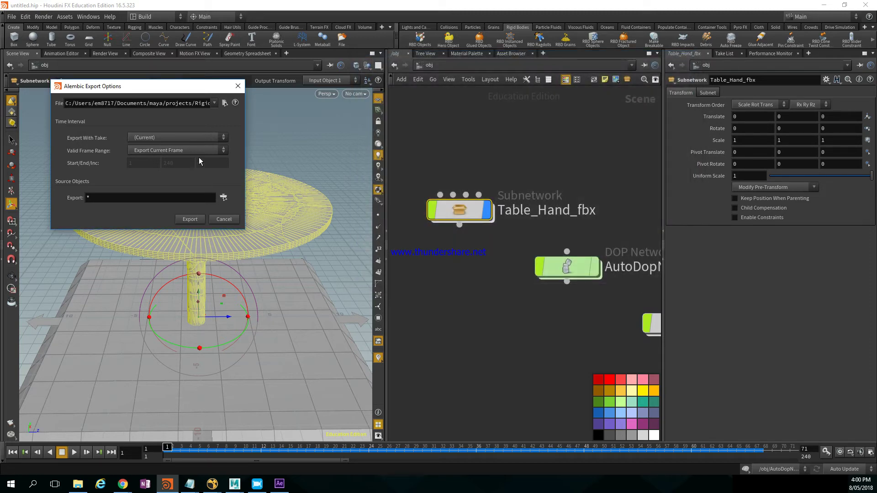
- Set the valid frame range to Export Frame Range, keep the current take, and export the Alembic file
left_click(171, 150)
left_click(165, 168)
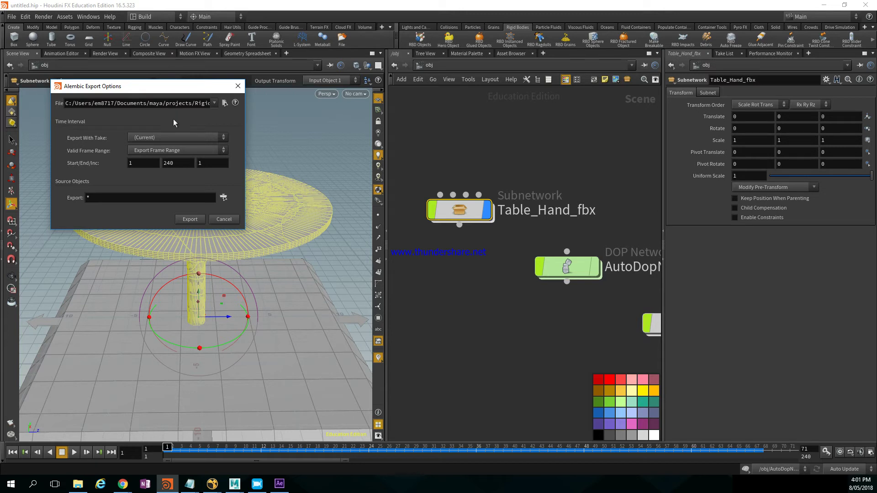
left_click(170, 138)
left_click(156, 146)
left_click(180, 221)
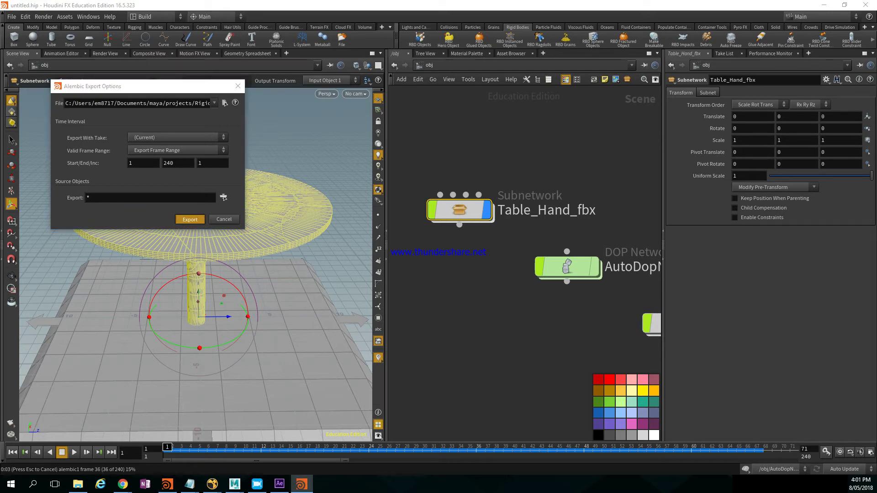
left_click_drag(145, 214, 231, 209)
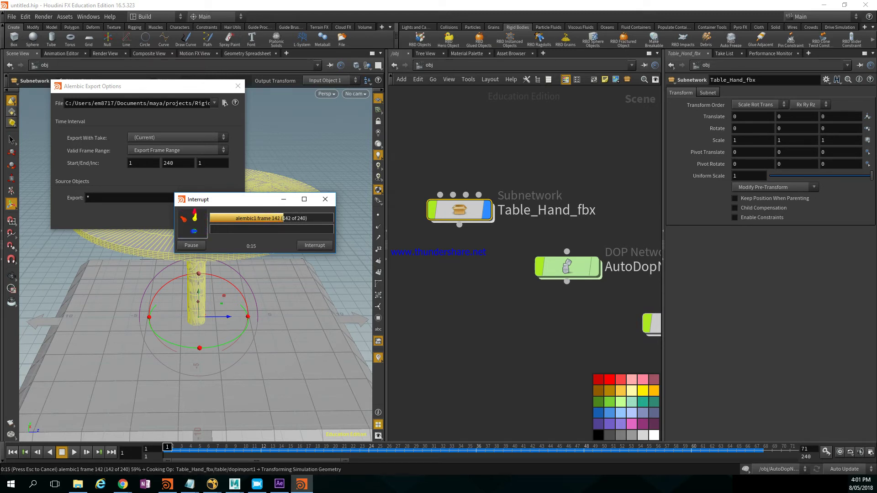
- Switch to File Explorer and browse to Documents\maya\projects\RigidBody\AlembicFromHoudini to check the exported file
key("alt+Tab")
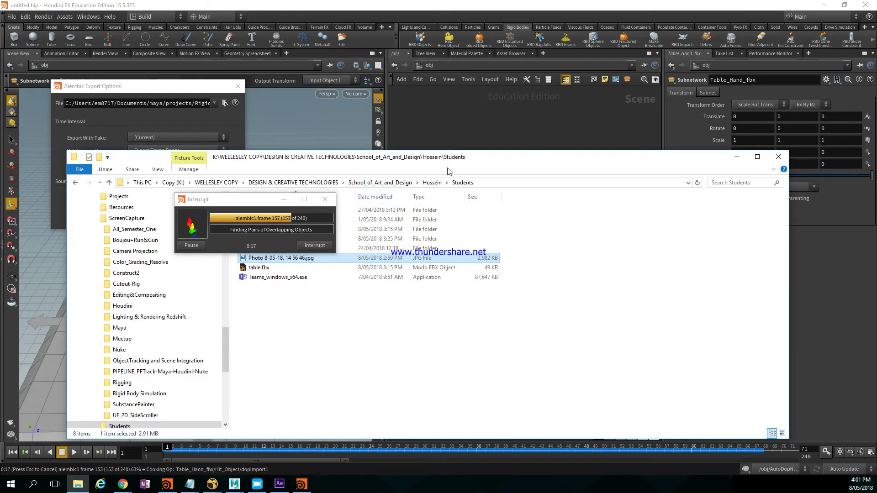
left_click_drag(497, 160, 607, 188)
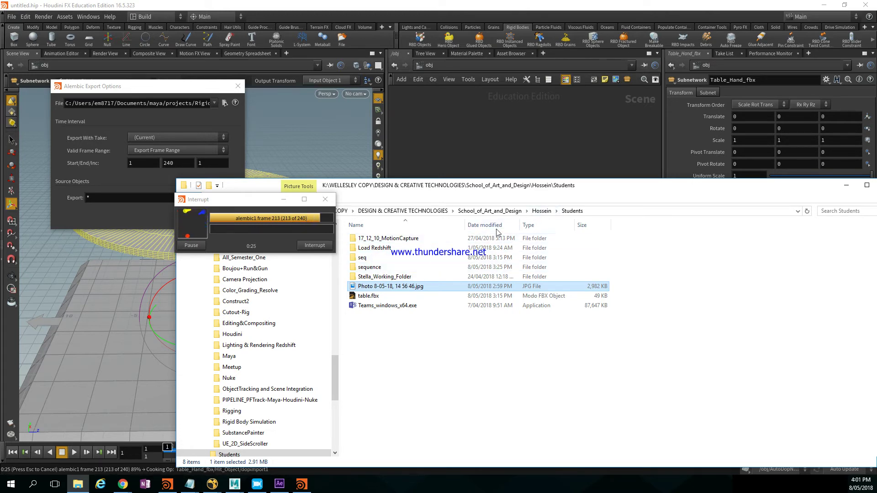
left_click(541, 211)
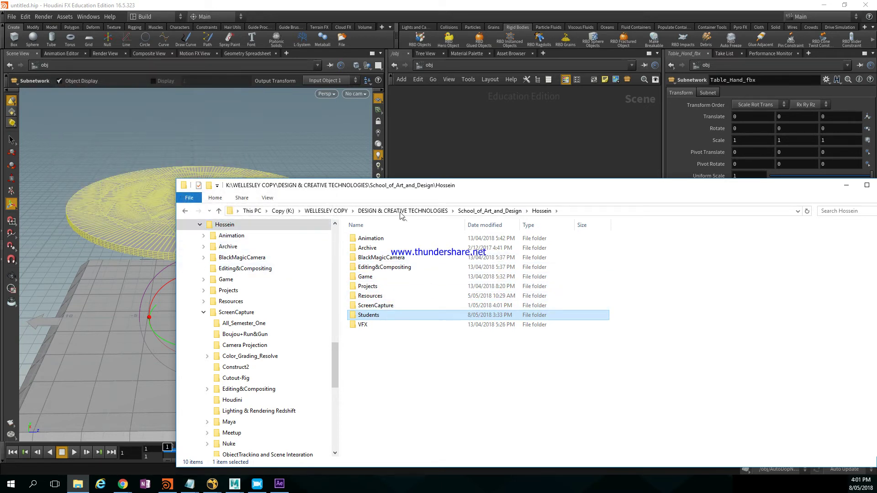
left_click_drag(521, 181, 522, 183)
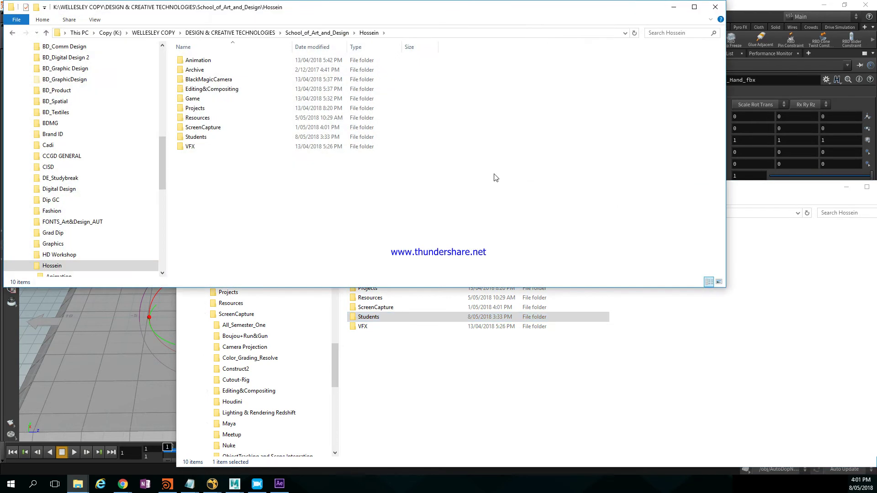
left_click(164, 112)
left_click_drag(163, 105, 163, 64)
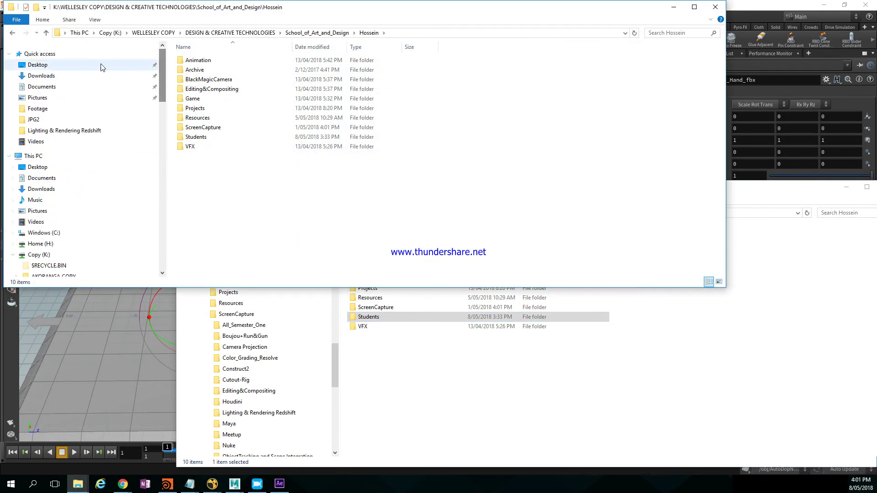
left_click(62, 88)
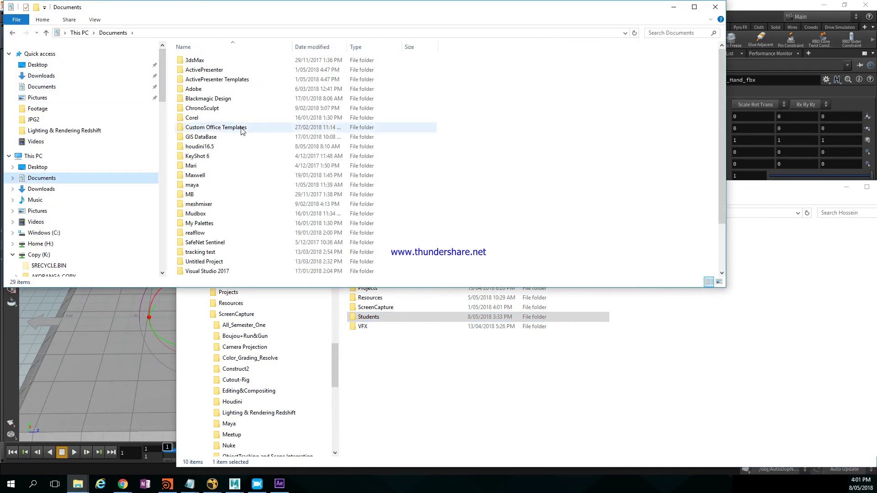
double_click(215, 185)
left_click(213, 89)
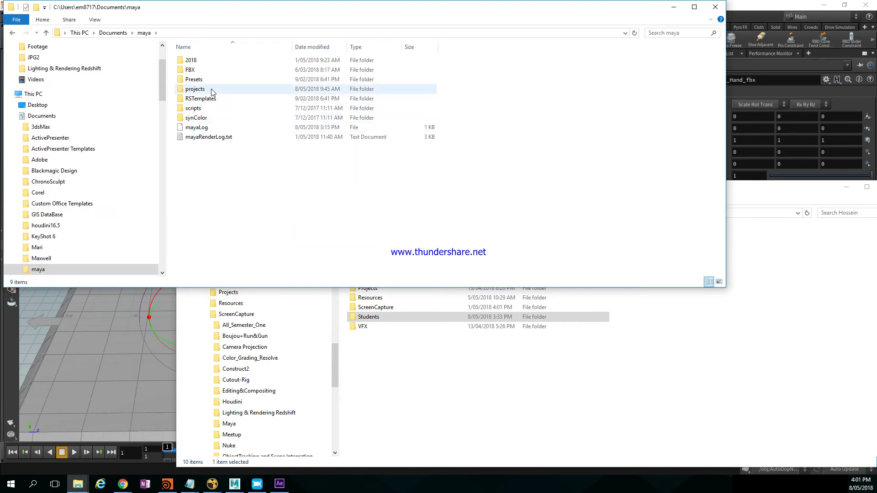
double_click(213, 88)
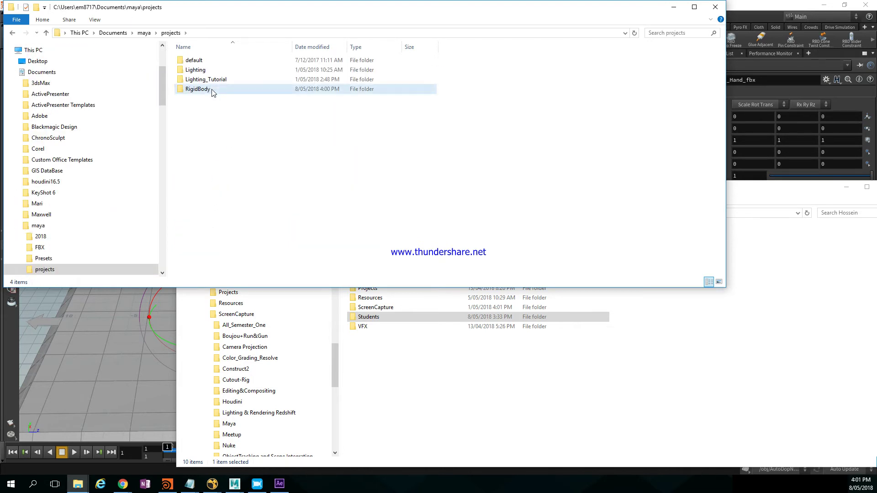
double_click(211, 89)
double_click(219, 61)
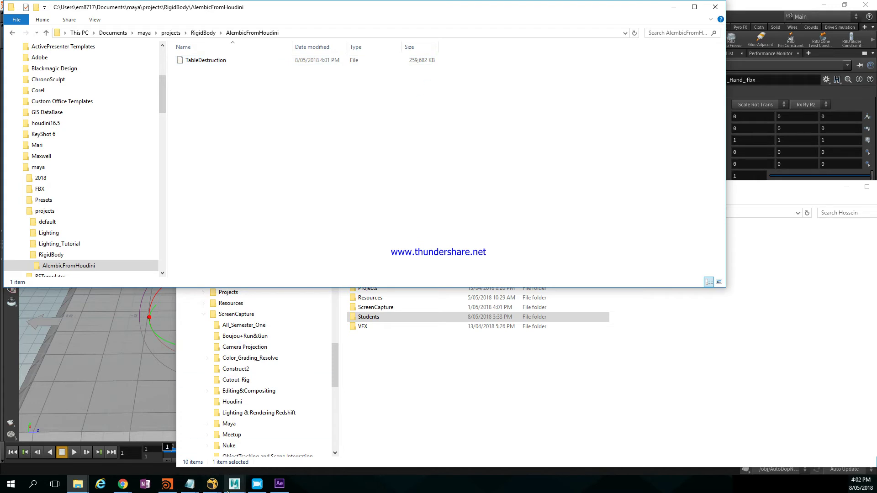
- Switch to the Maya scene containing the table and Hand_Stand_in objects
mouse_move(234, 484)
left_click(270, 445)
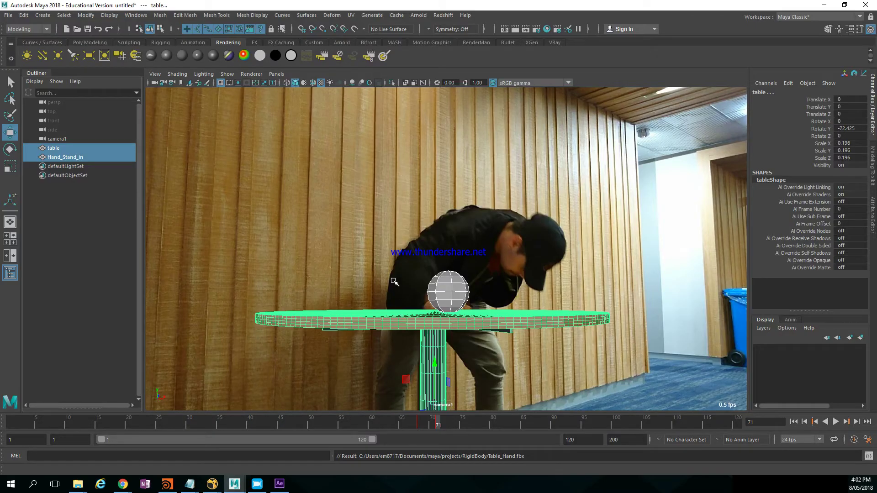
- Try to import TableDestruction from the AlembicFromHoudini folder with the general file import
left_click(7, 16)
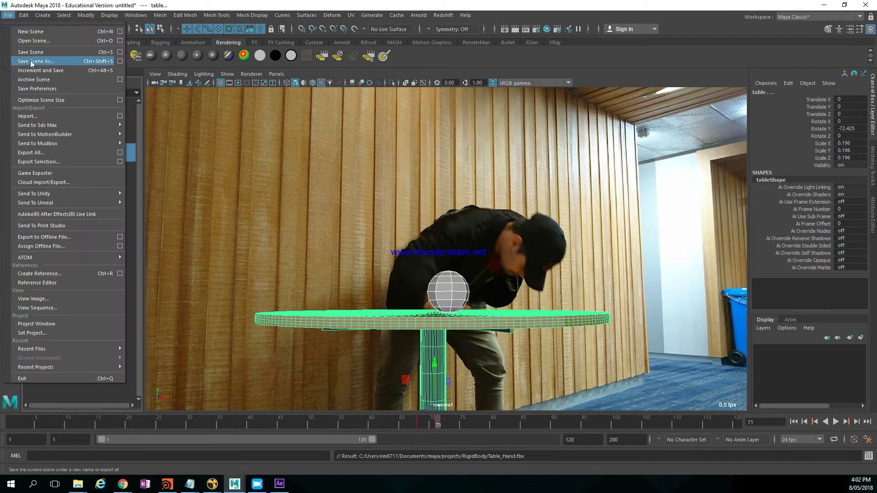
left_click(38, 115)
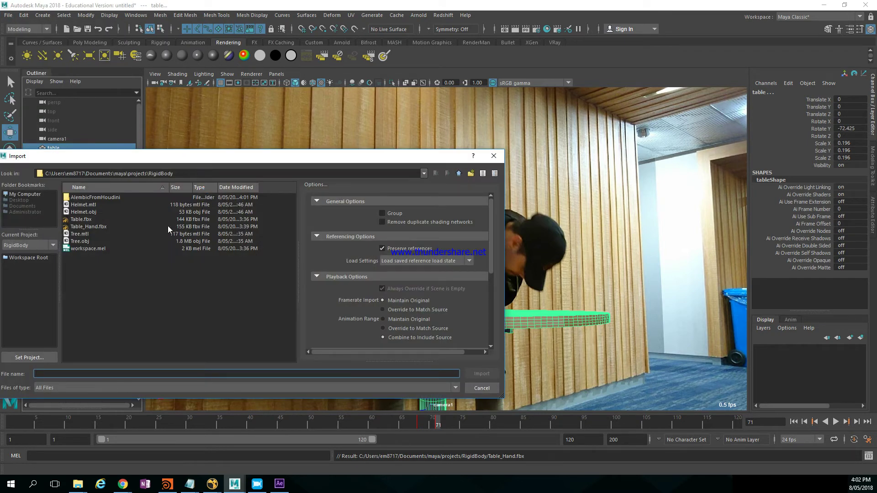
double_click(111, 197)
double_click(106, 198)
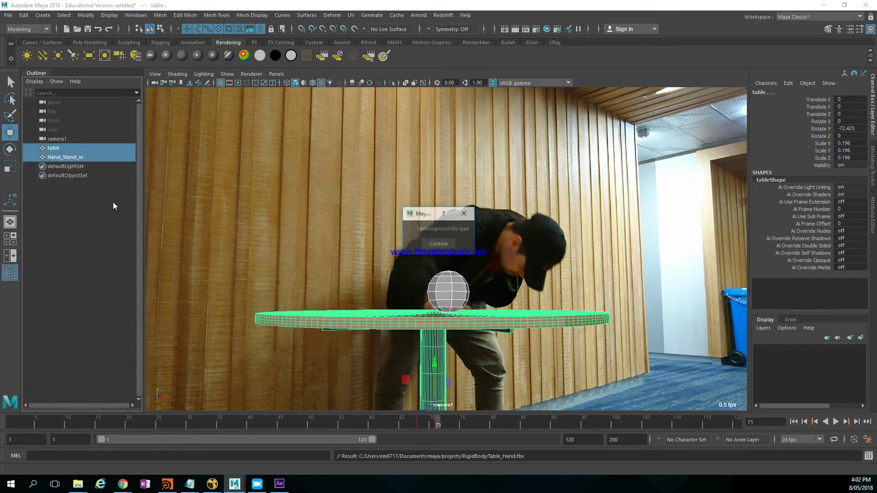
left_click(438, 246)
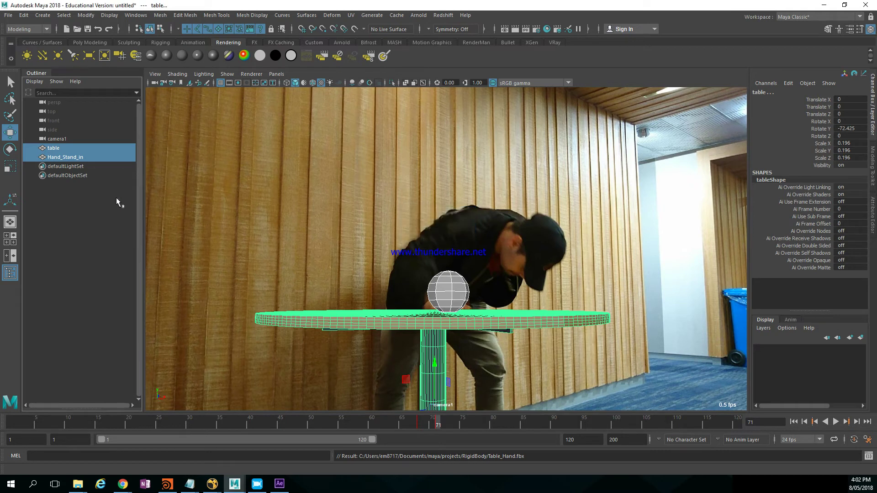
- Start an Alembic cache import and browse to the AlembicFromHoudini folder in the RigidBody project
left_click(396, 16)
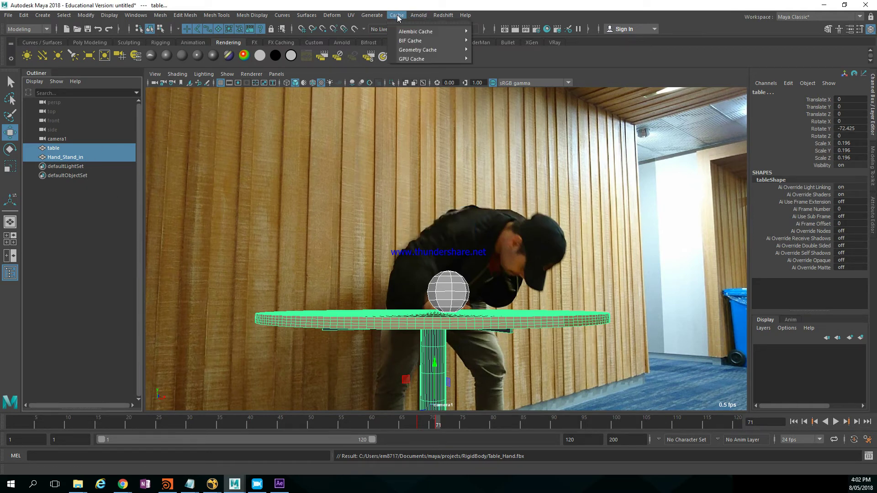
mouse_move(416, 31)
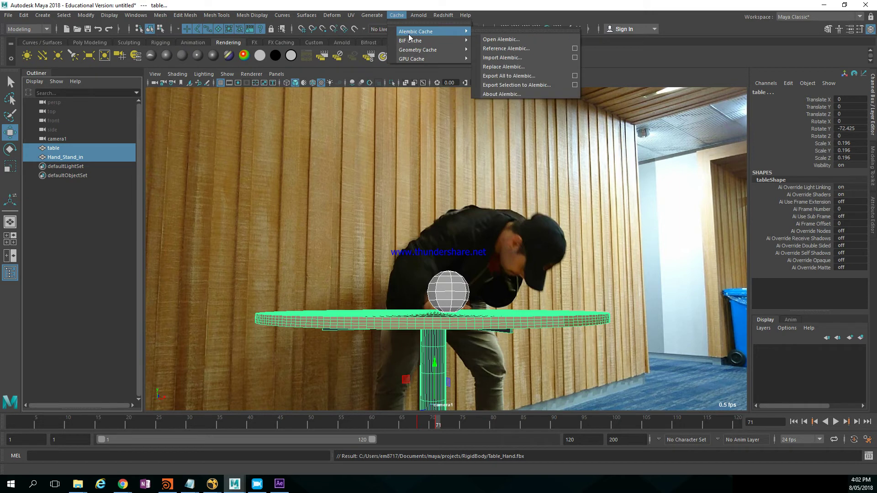
left_click(540, 57)
left_click_drag(237, 161, 355, 156)
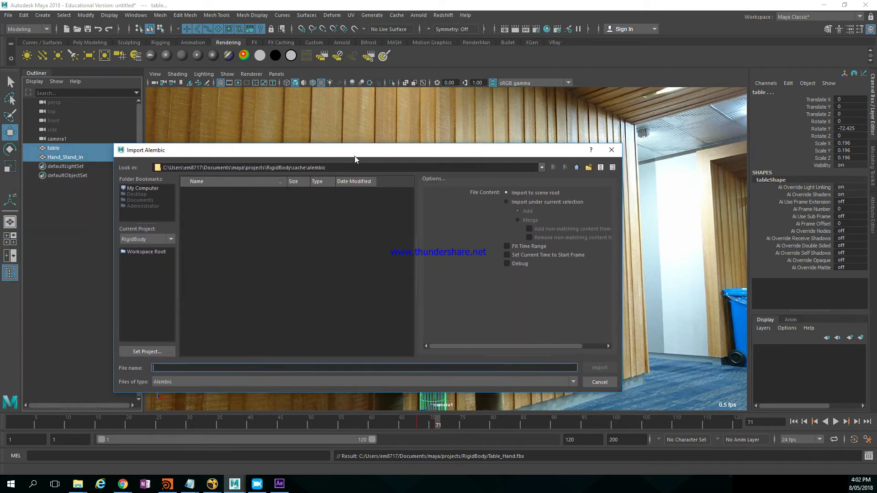
left_click(577, 167)
left_click(577, 167)
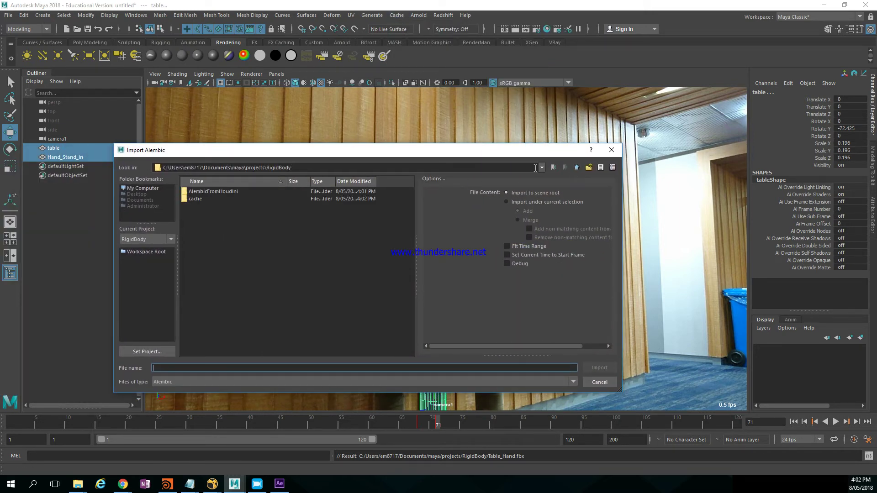
double_click(219, 191)
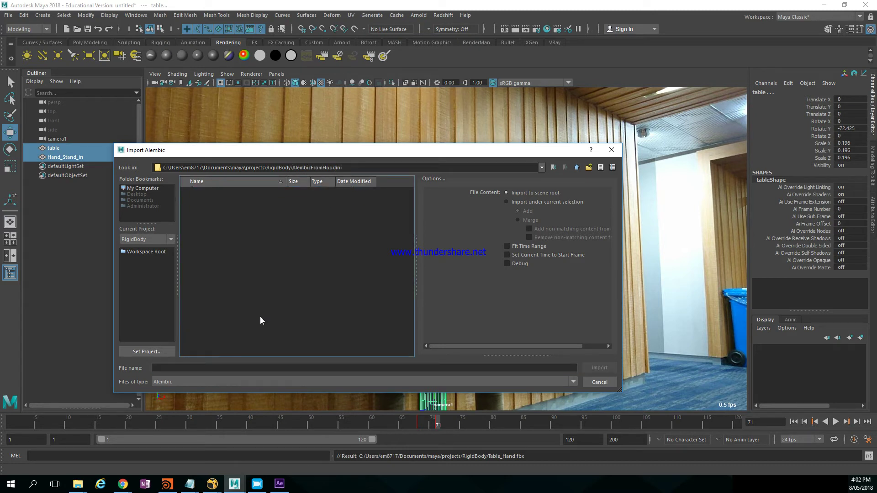
- Set the Alembic import's file type filter to All Files
left_click(298, 381)
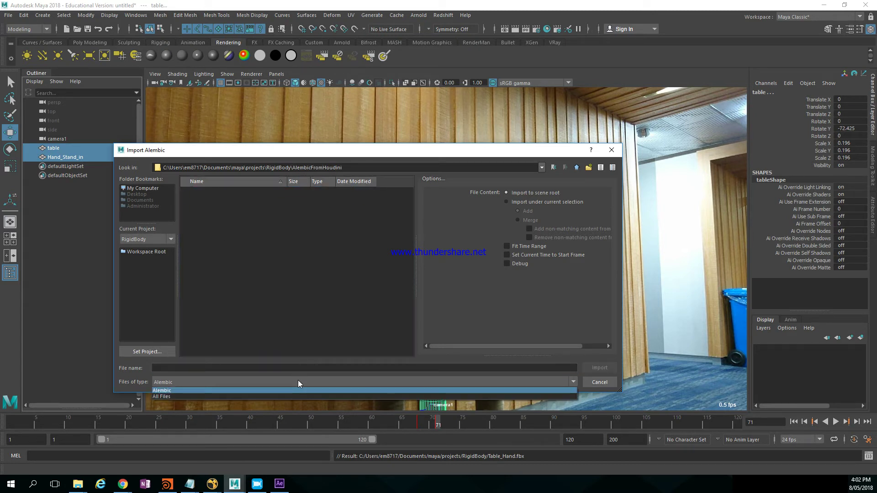
left_click(292, 397)
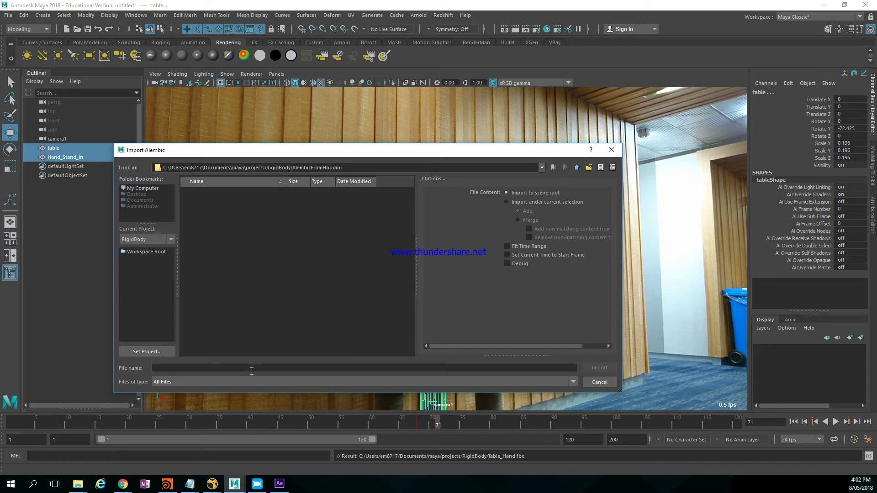
left_click(446, 368)
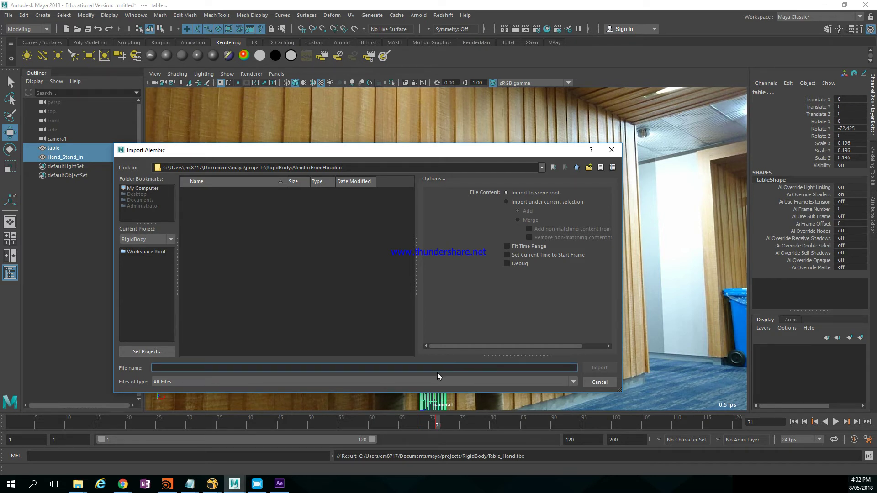
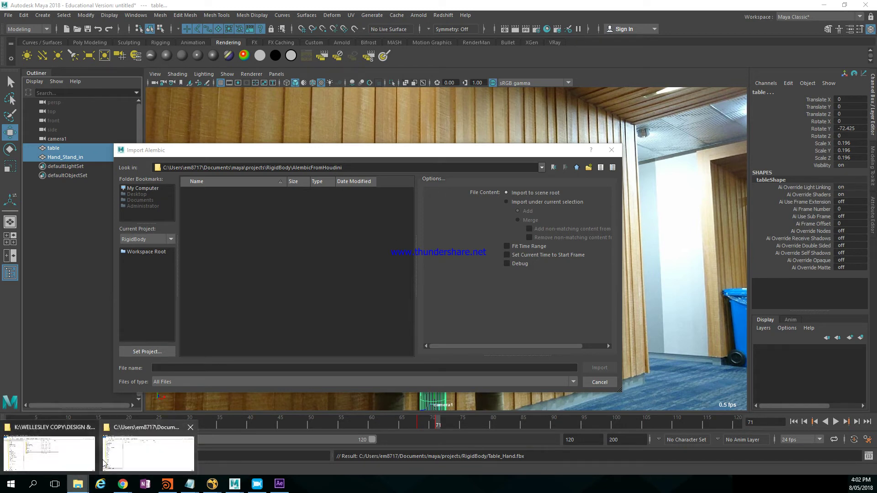
left_click(167, 484)
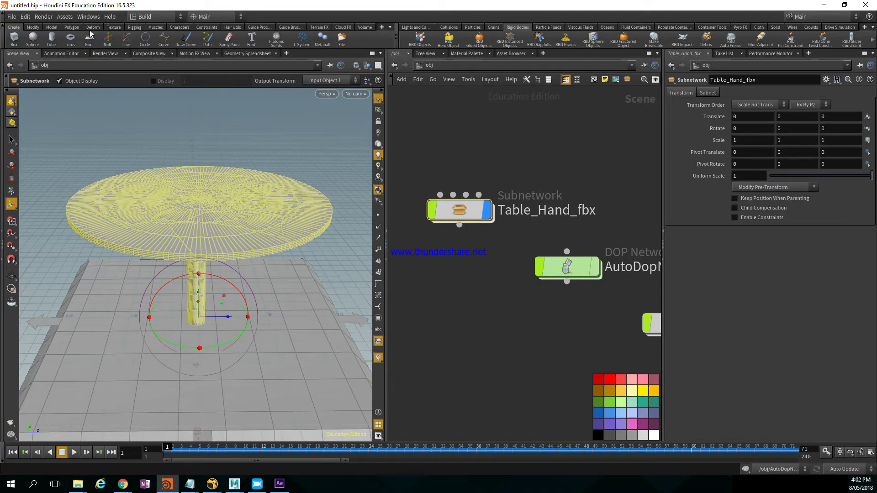
left_click(14, 19)
mouse_move(57, 157)
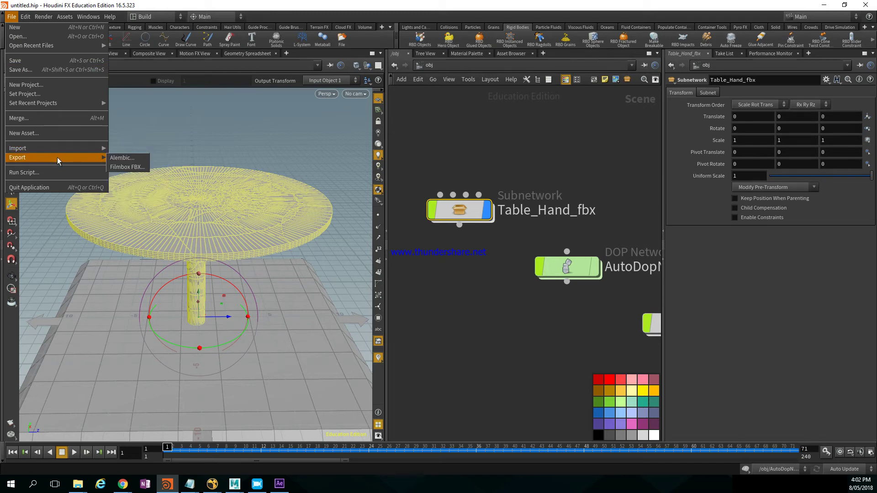
left_click(115, 159)
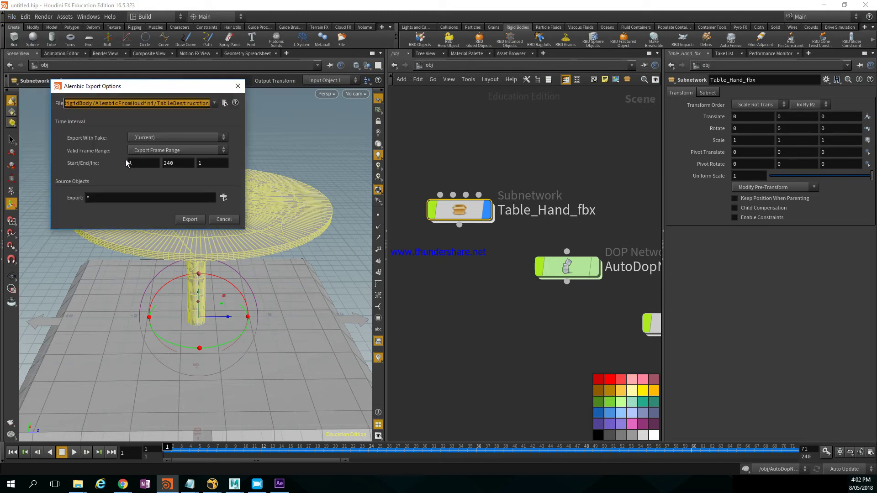
left_click(225, 102)
left_click(529, 264)
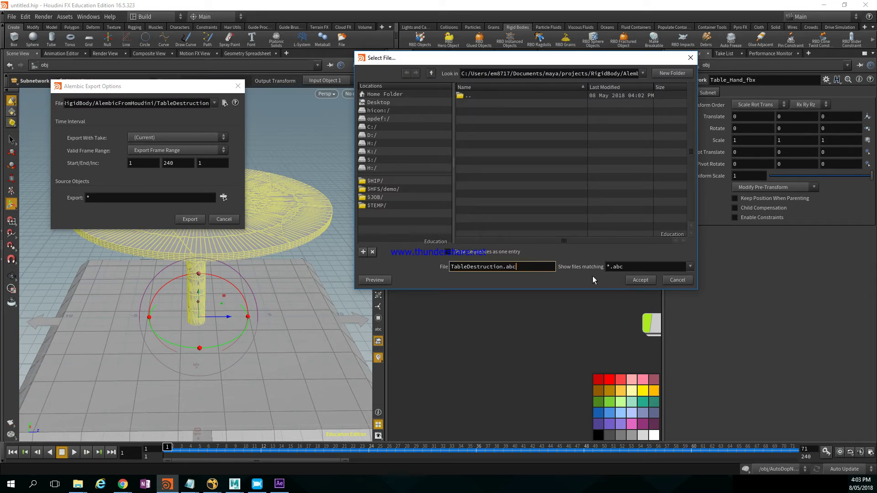
left_click(677, 280)
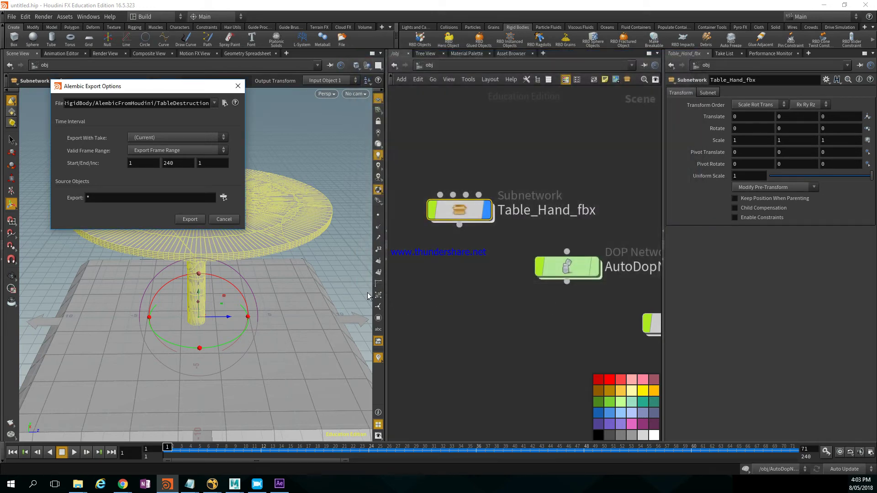
left_click(234, 219)
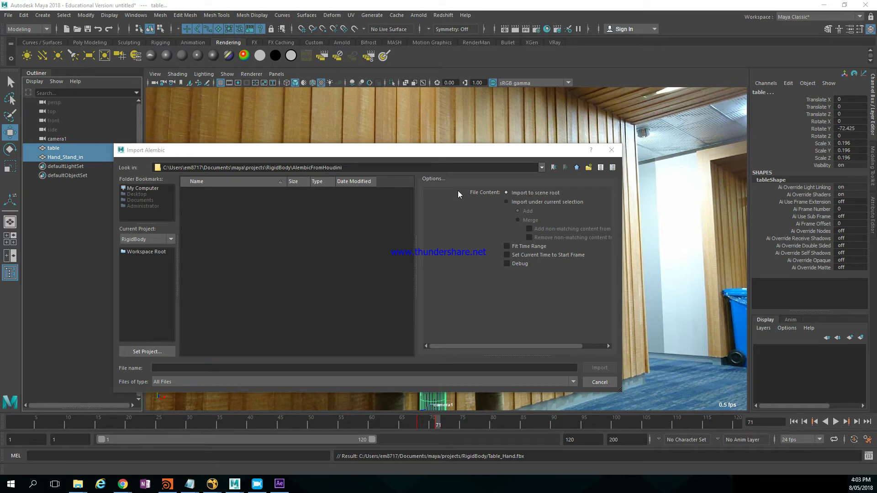
- Switch to File Explorer and rename the TableDestruction file in the AlembicFromHoudini folder as TableDestruction.abc
key("alt+Tab")
left_click(225, 61)
left_click(224, 61)
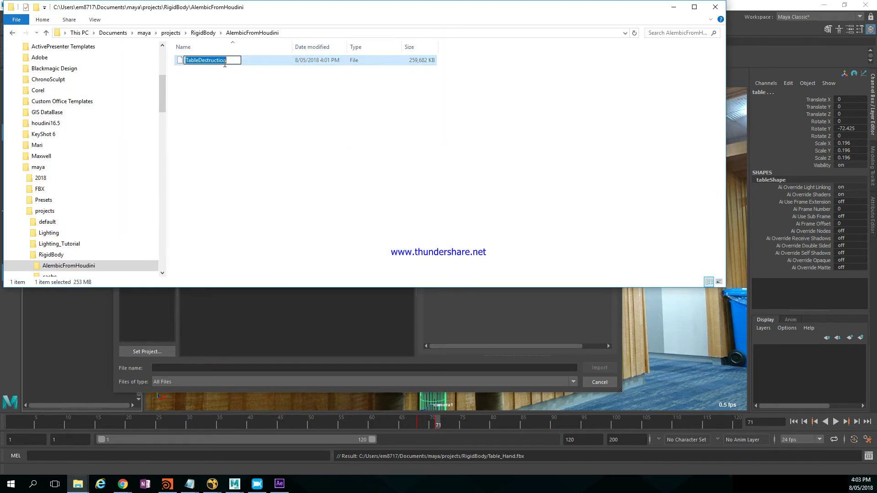
left_click(224, 63)
type(".abc")
key("Return")
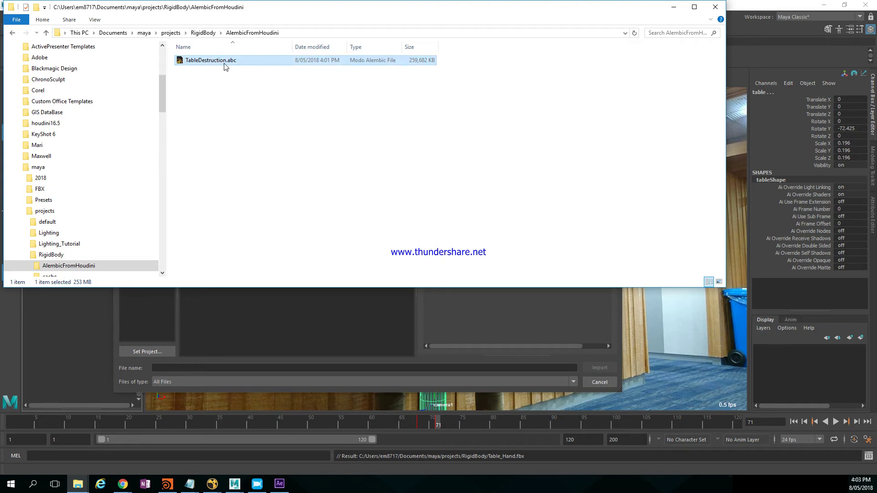
- Return to Maya and import TableDestruction.abc into the scene root
left_click(460, 301)
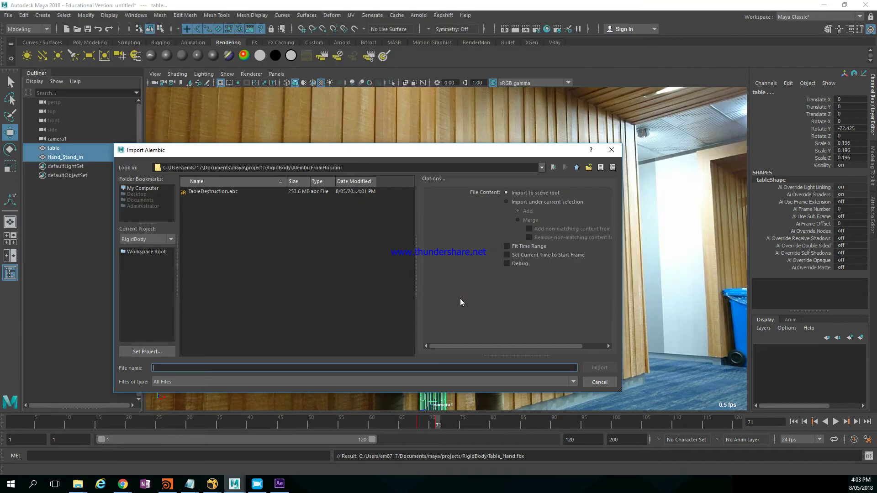
double_click(223, 192)
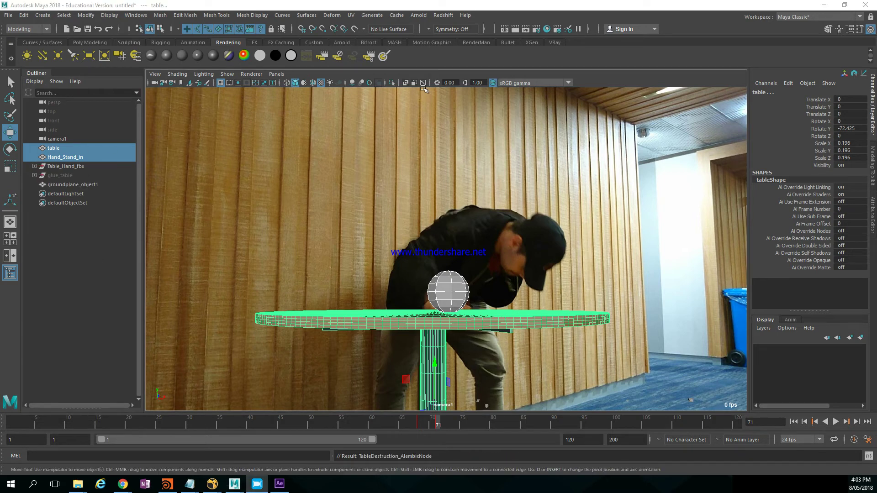
- Save the scene as BadBoy_v1 in Maya Binary format in the RigidBody project folder
key("ctrl+s")
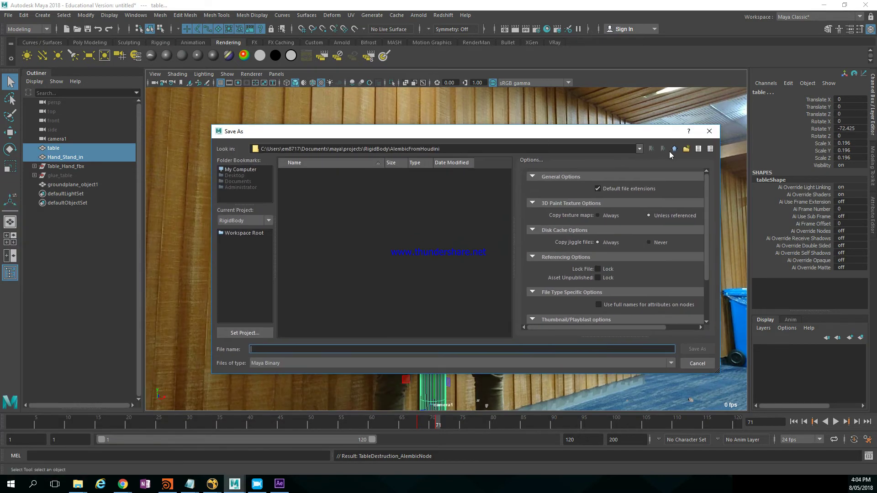
left_click(674, 150)
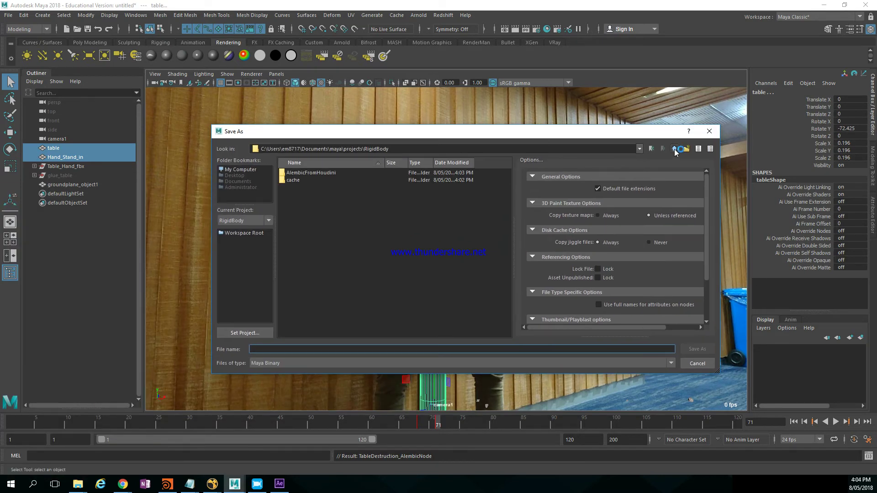
type("BadBoy")
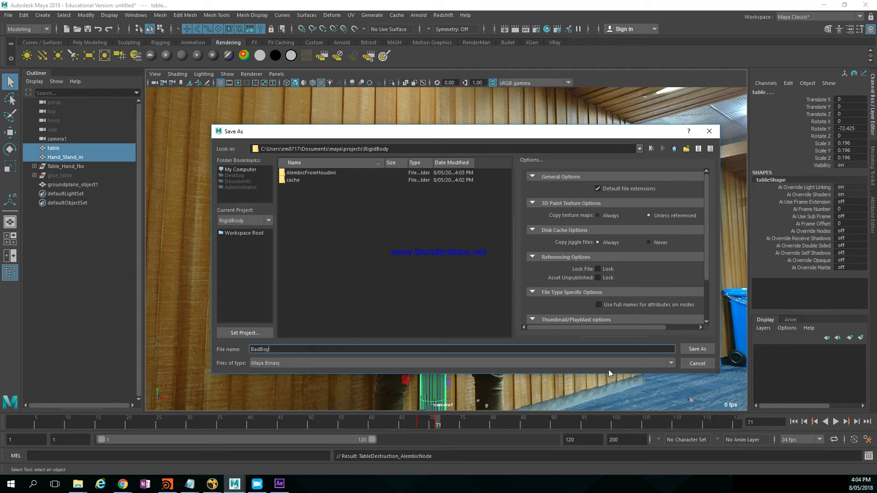
type("_v1")
key("Return")
key("w")
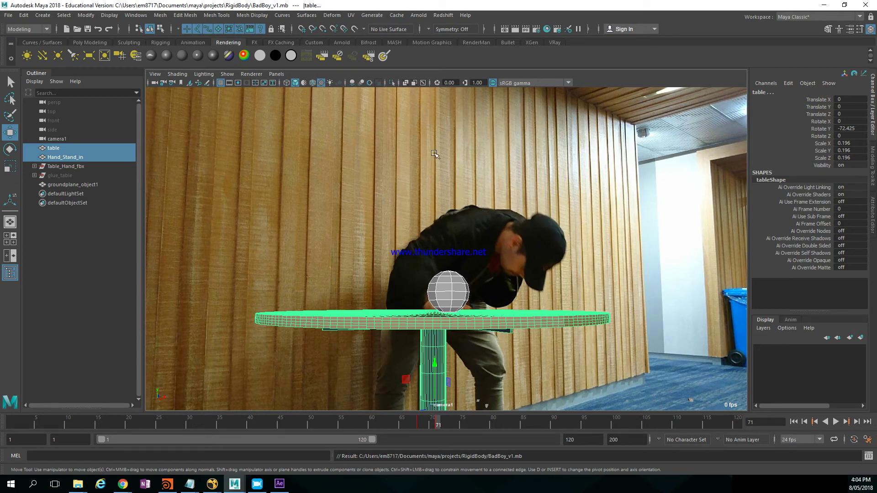
- Switch to the perspective view, play the imported shattering animation, and scrub back to frame 11 to examine the breaking table
key("space")
left_click_drag(590, 142, 592, 125)
middle_click_drag(562, 180, 503, 161, "alt")
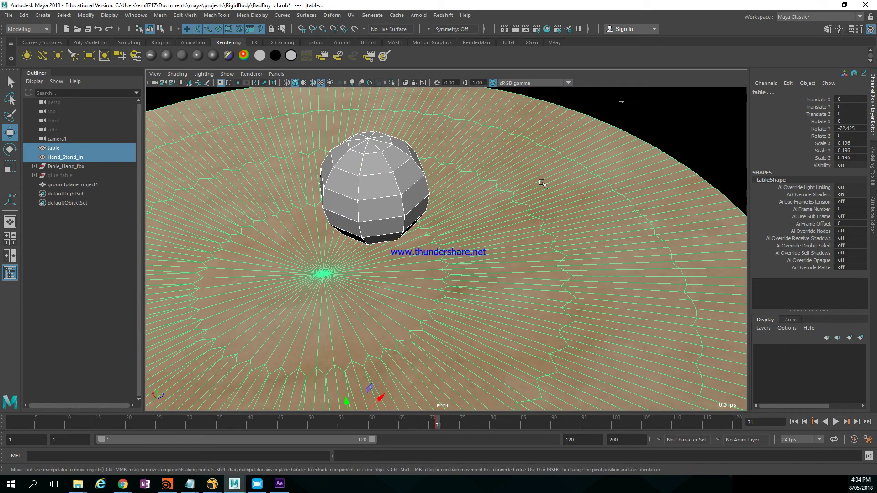
right_click_drag(504, 160, 455, 228, "alt")
left_click_drag(456, 228, 479, 234, "alt")
scroll(479, 233, "up", 2)
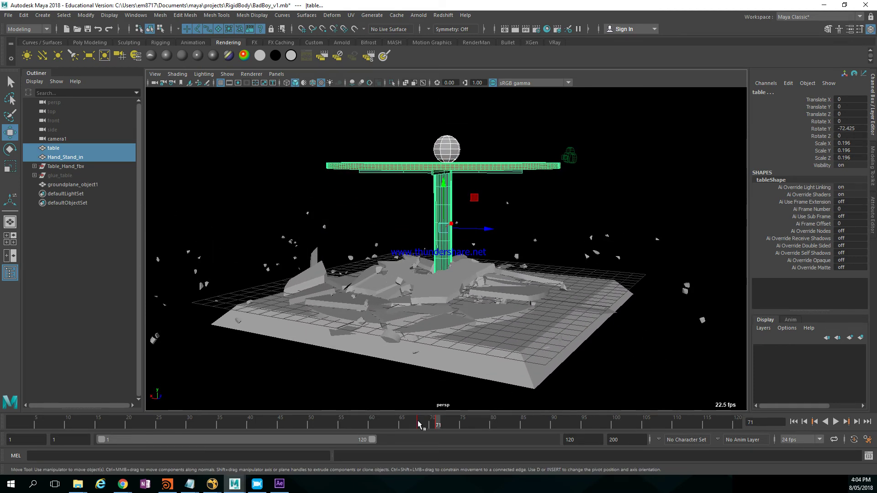
key("alt+v")
left_click_drag(364, 427, 76, 396)
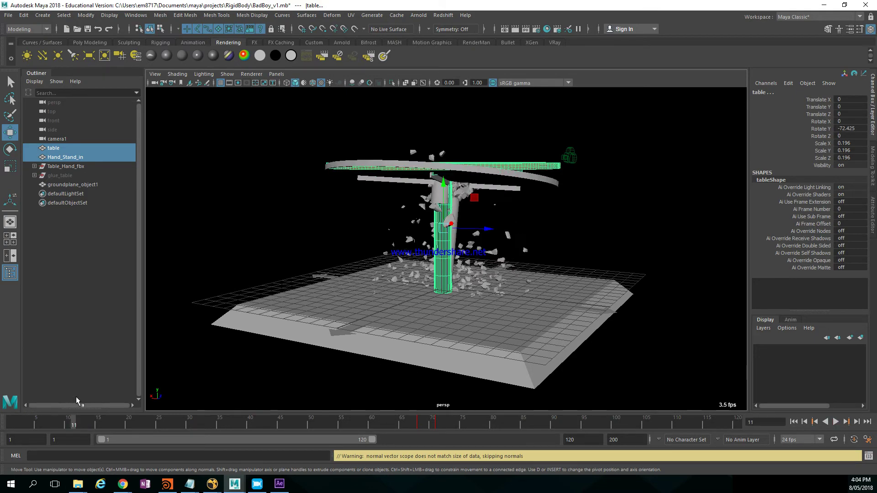
left_click_drag(561, 183, 492, 196, "alt")
scroll(493, 196, "up", 2)
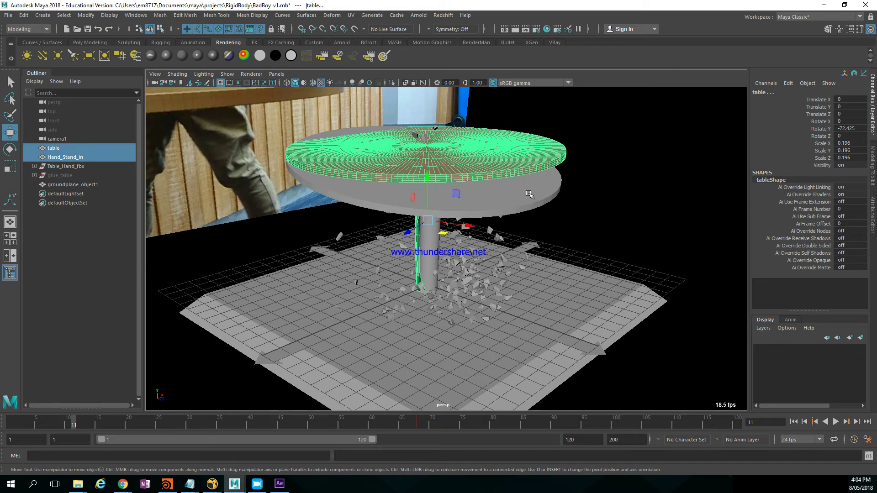
- Compare the imported fractured table with the original textured table, and display the original's lambert3 material attributes
left_click(538, 167)
left_click(529, 188)
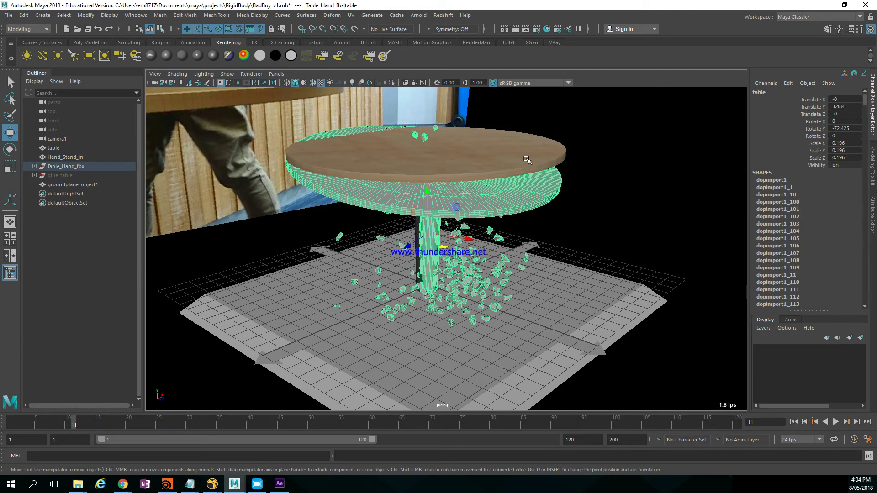
left_click(528, 160)
left_click(521, 191)
left_click(475, 165)
key("ctrl+a")
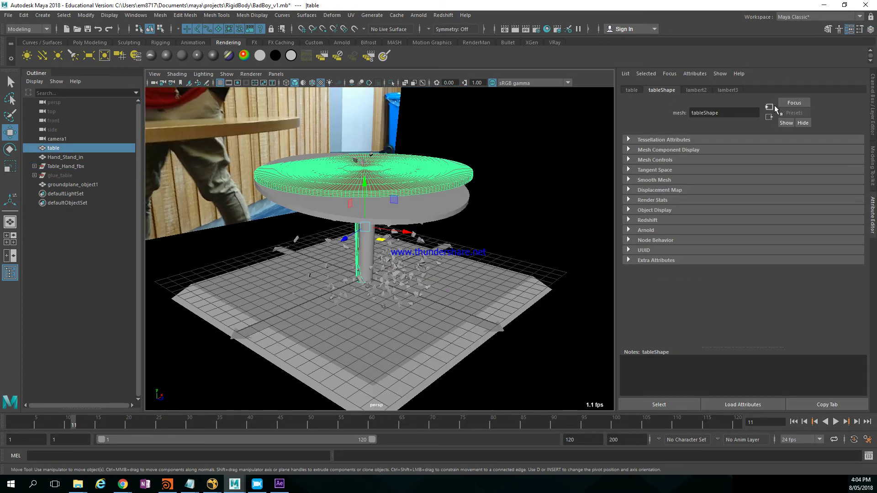
left_click(727, 90)
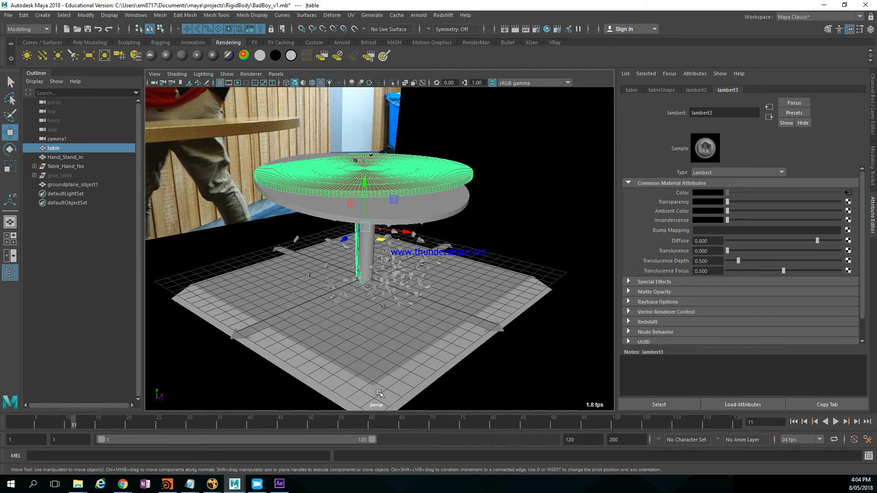
- Return to frame 1 and freeze the transformations of the original table
left_click(13, 426)
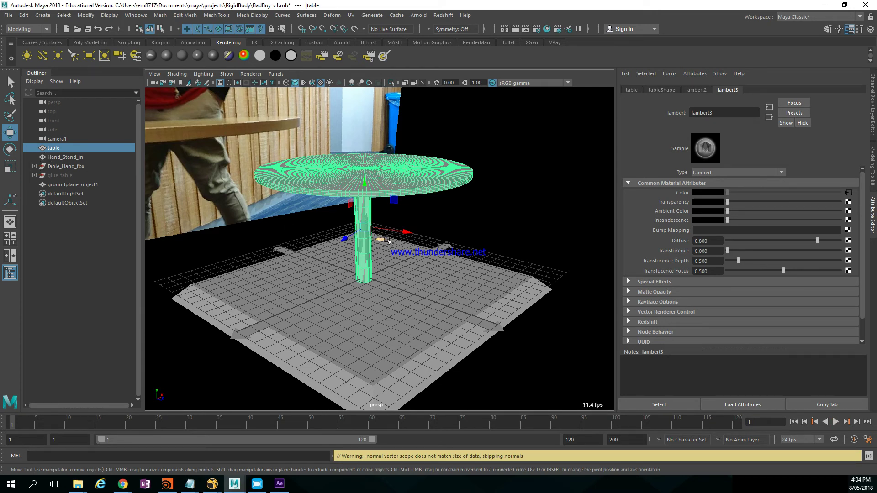
left_click(868, 117)
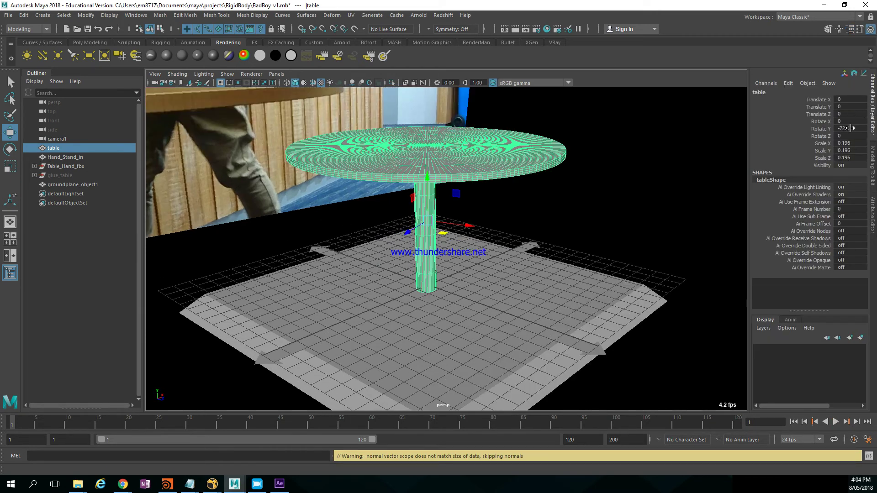
left_click(86, 15)
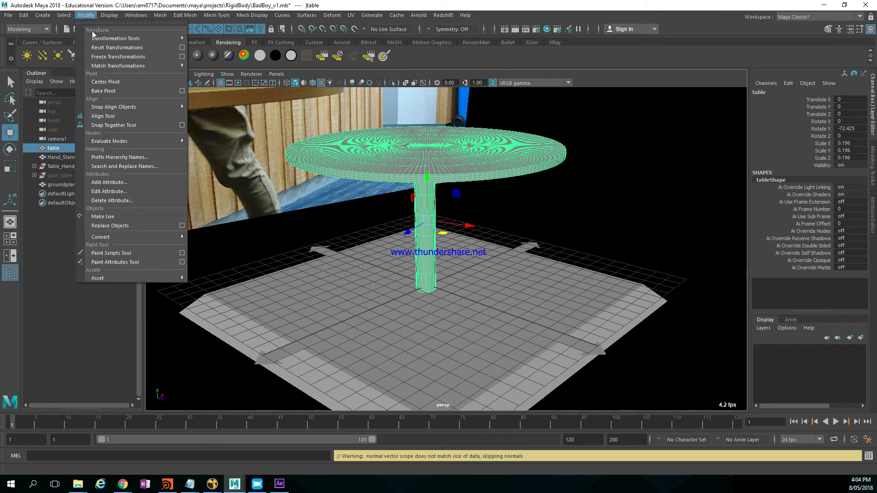
left_click(118, 57)
- Move the original table about 25 units along X, and reset its Translate X to 0
left_click_drag(454, 216, 648, 156)
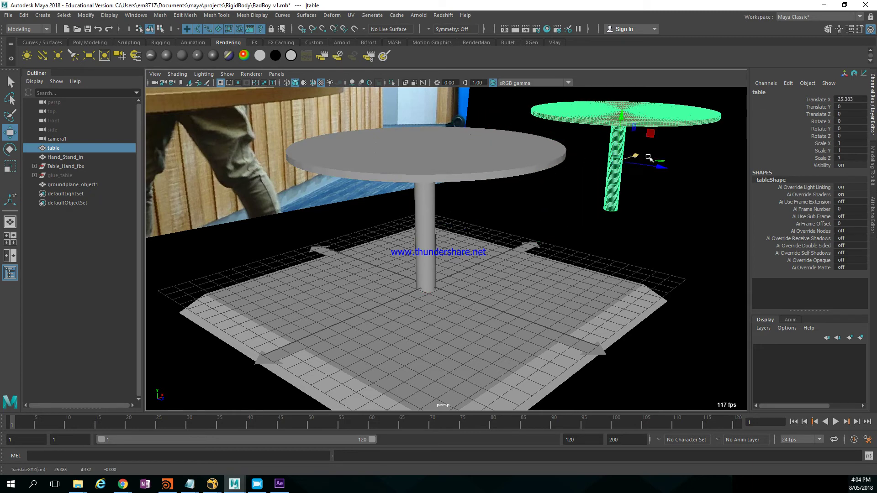
left_click_drag(582, 154, 567, 191, "alt")
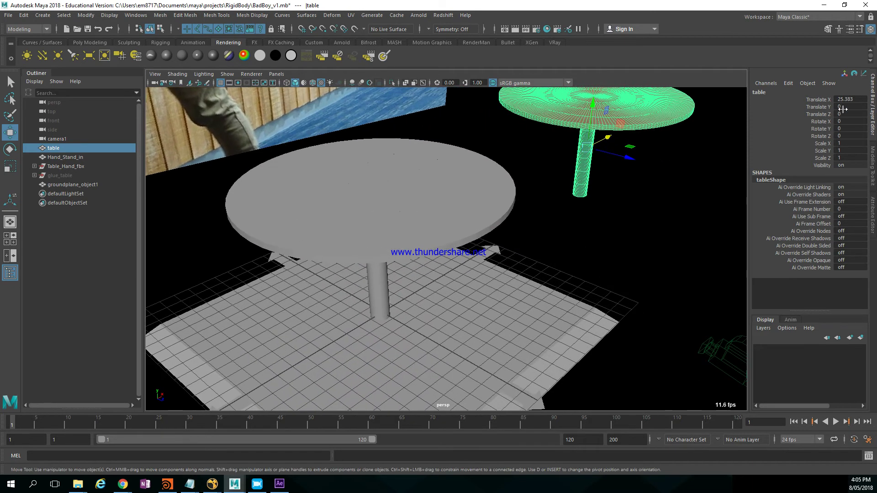
double_click(851, 100)
type("0")
key("Return")
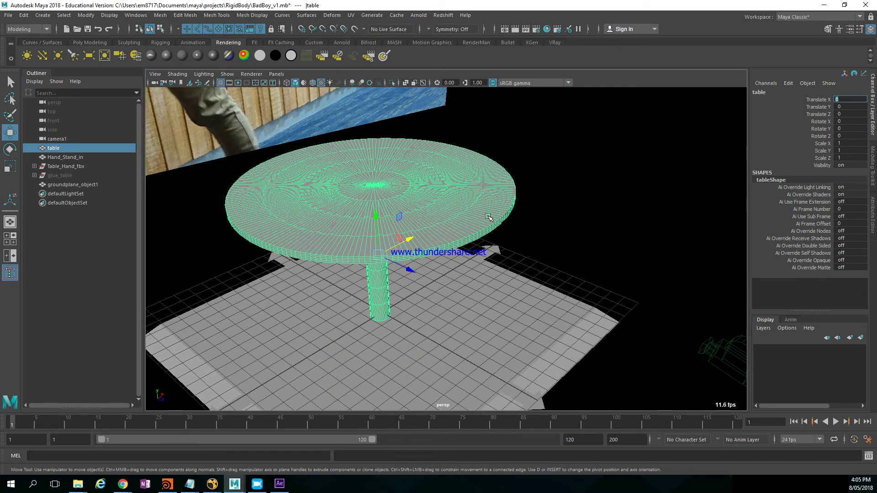
- Move the original textured table aside so it stands clear of the imported fractured table
left_click_drag(407, 239, 364, 252)
- Assign the lambert3 material to the imported fractured table from the Hypershade
left_click(378, 263)
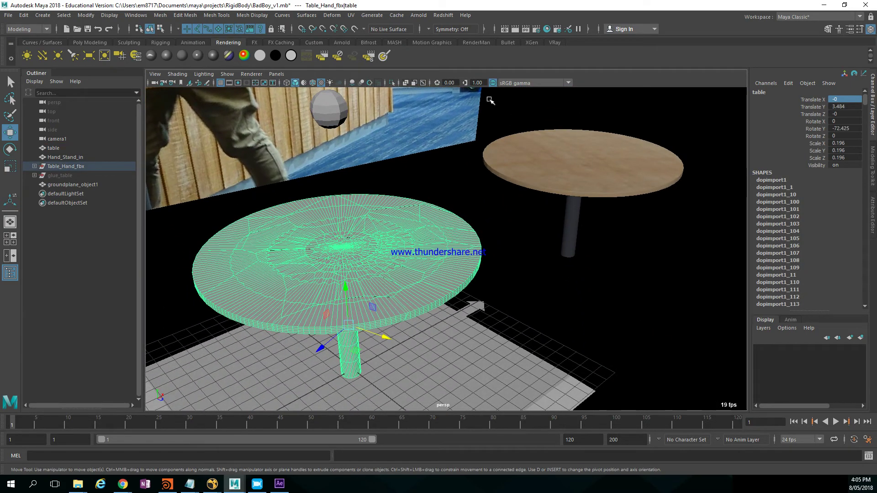
left_click(547, 29)
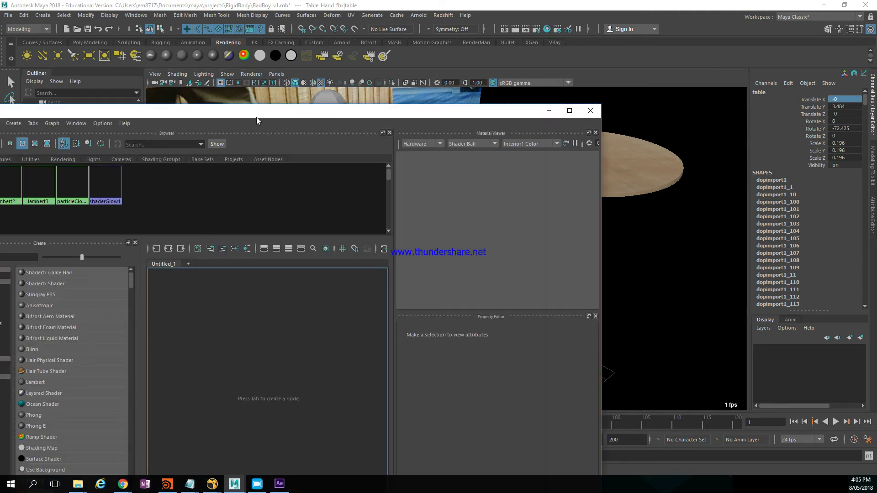
left_click_drag(257, 117, 694, 106)
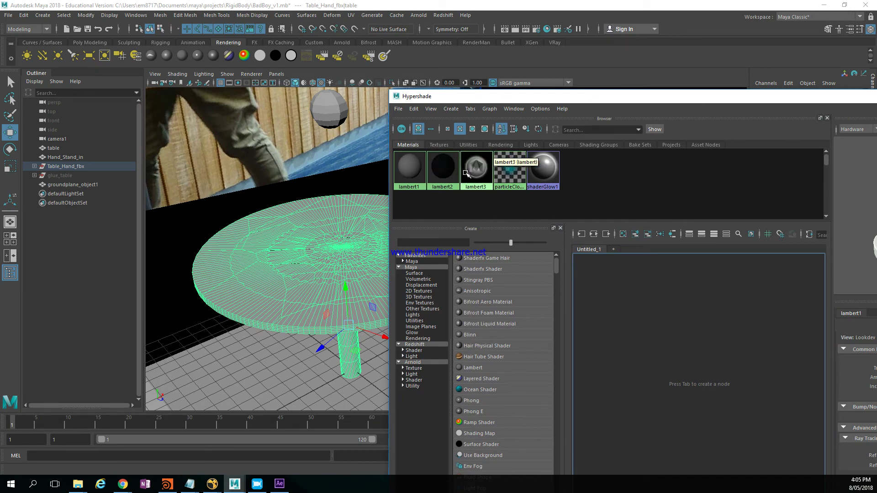
middle_click_drag(485, 173, 343, 251)
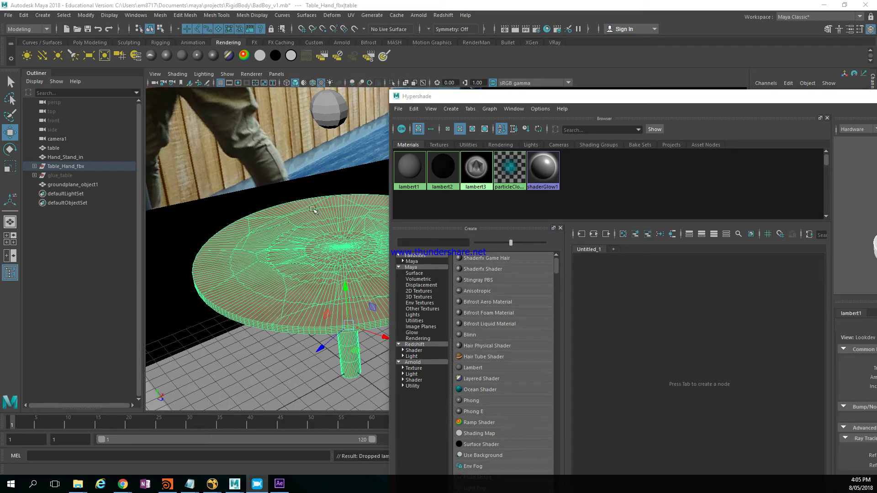
- Switch the imported fractured table to face selection mode, viewing it from below around the leg
left_click_drag(336, 288, 347, 260, "alt")
left_click_drag(256, 245, 283, 242, "alt")
right_click_drag(274, 244, 347, 251, "alt")
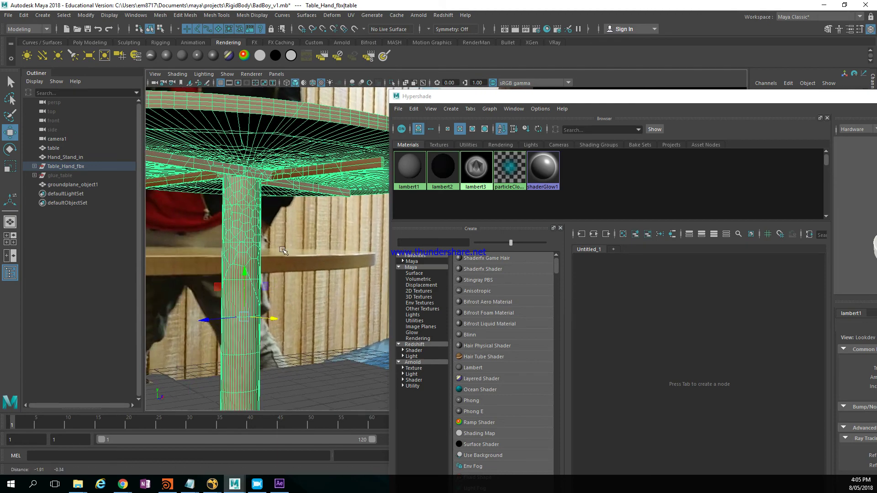
left_click_drag(347, 251, 338, 251, "alt")
right_click_drag(245, 229, 263, 227)
scroll(268, 207, "down", 3)
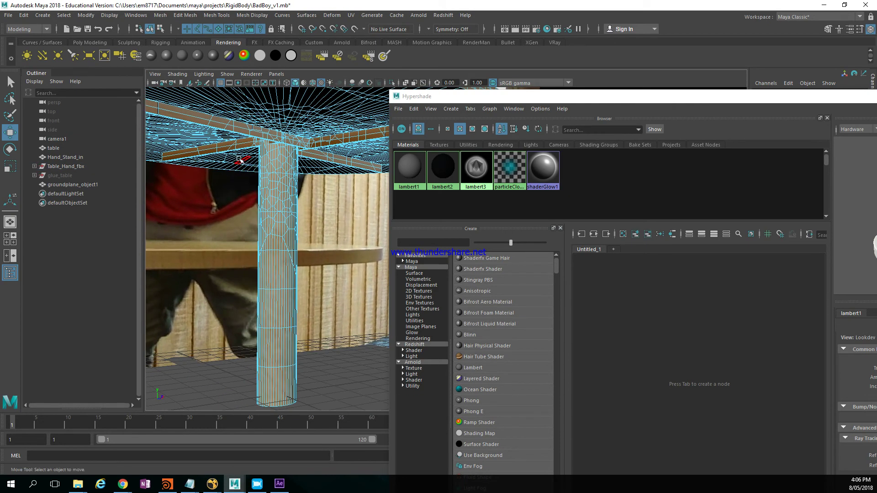
key("space")
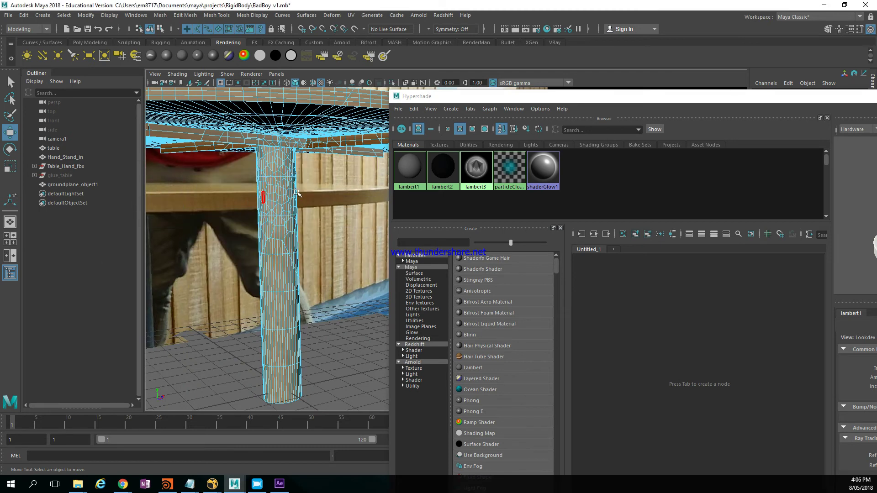
left_click_drag(267, 200, 279, 201)
- Select all faces of the fractured table's leg from an orthographic side view, grow the selection, and assign lambert2 to it
middle_click_drag(357, 236, 209, 203, "alt")
left_click_drag(258, 210, 270, 332, "alt")
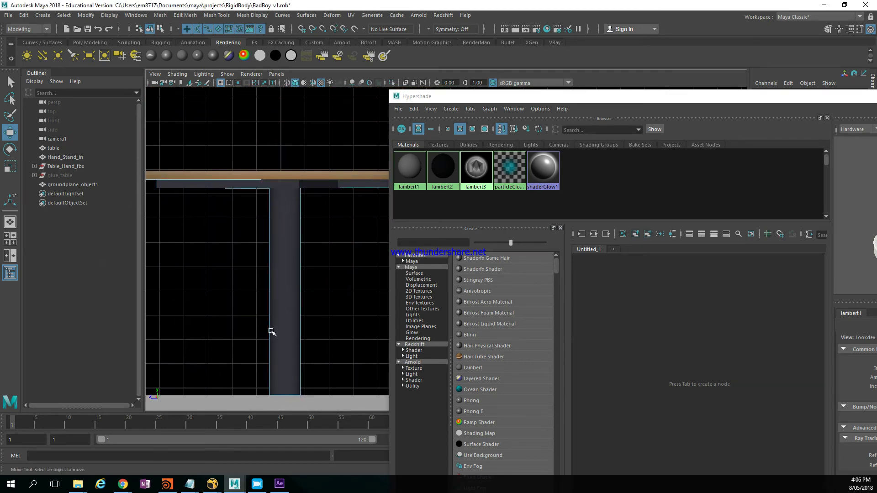
scroll(270, 314, "down", 2)
key("space")
key("space")
middle_click_drag(289, 276, 225, 329, "alt")
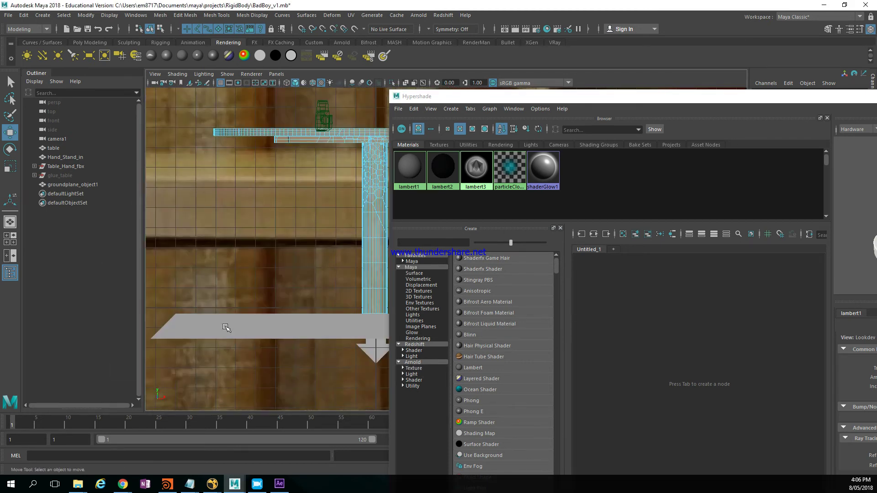
scroll(310, 289, "down", 2)
scroll(315, 274, "up", 3)
middle_click_drag(339, 193, 275, 227, "alt")
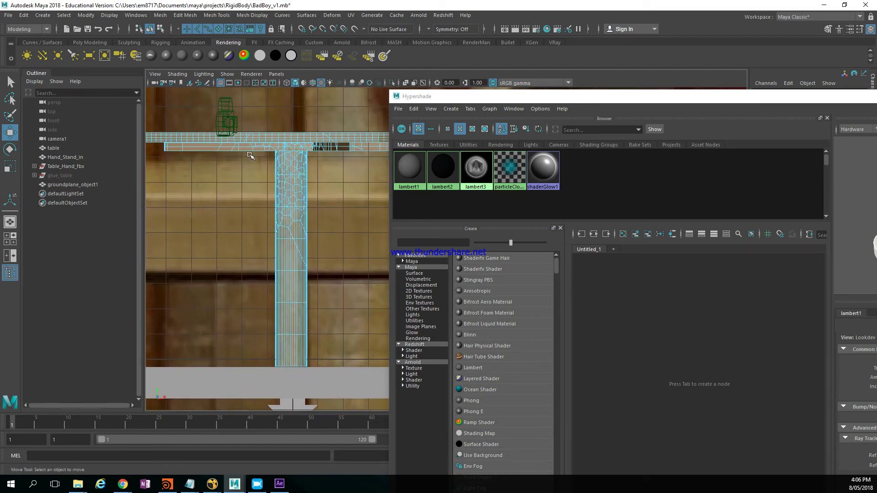
left_click_drag(263, 158, 325, 394)
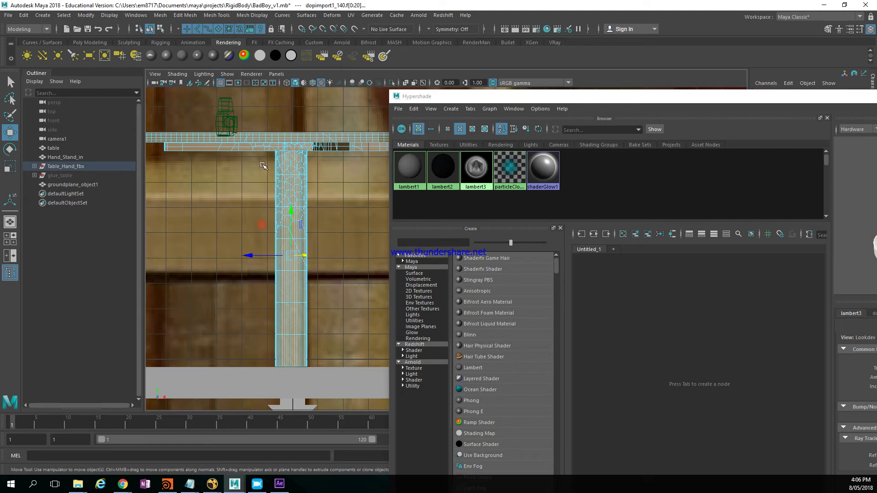
key("4")
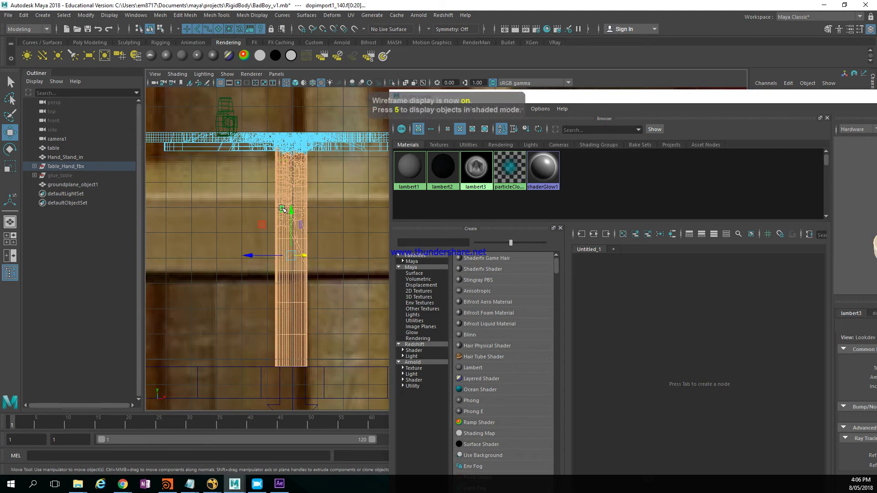
key("shift+period")
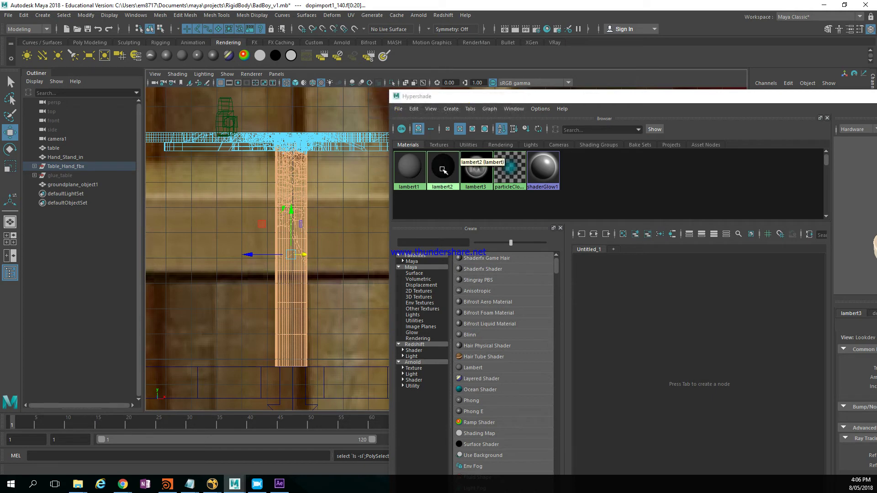
right_click(442, 168)
left_click(447, 251)
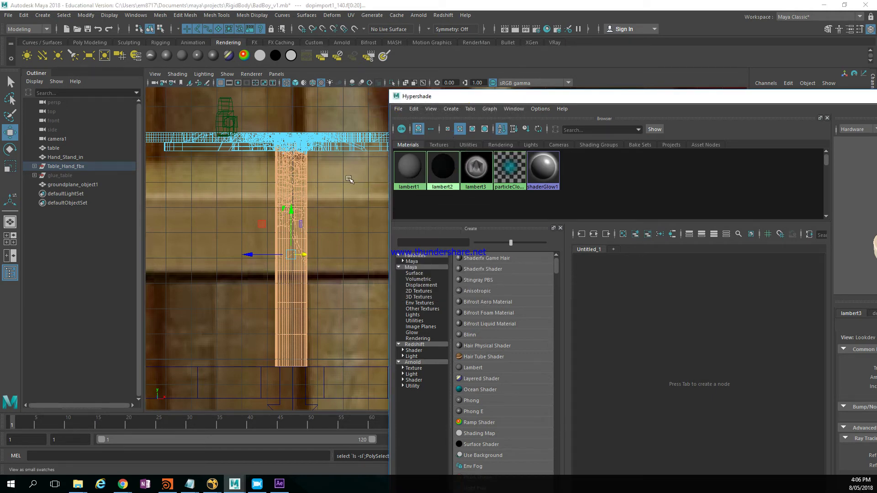
- Return to the camera1 view with textured shading, leave face selection and inspect the fractured table's two materials
left_click(276, 74)
mouse_move(321, 83)
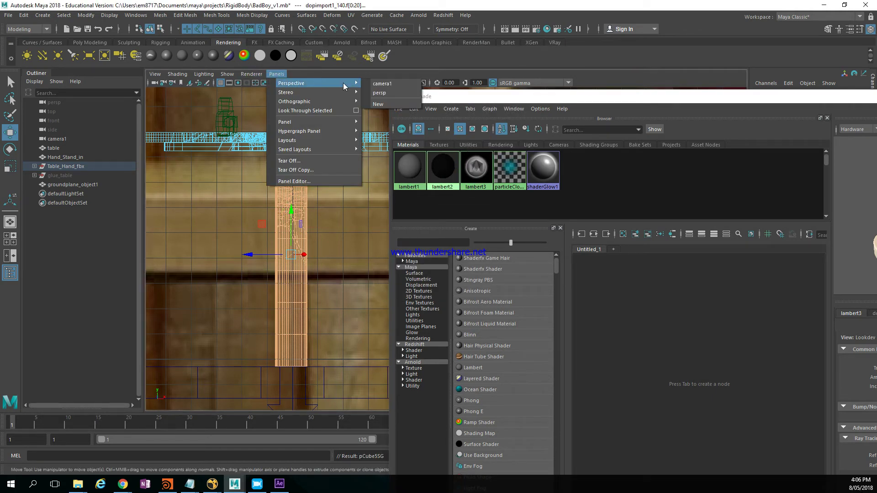
left_click(392, 85)
left_click_drag(333, 164, 302, 241, "alt")
key("6")
right_click_drag(333, 262, 369, 210)
left_click(336, 220)
left_click_drag(335, 241, 325, 201, "alt")
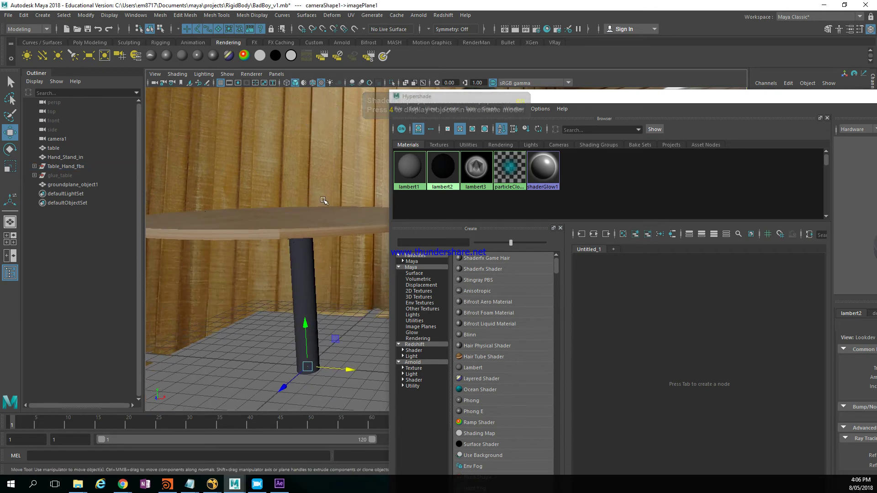
right_click_drag(324, 202, 288, 216, "alt")
left_click_drag(288, 217, 274, 237, "alt")
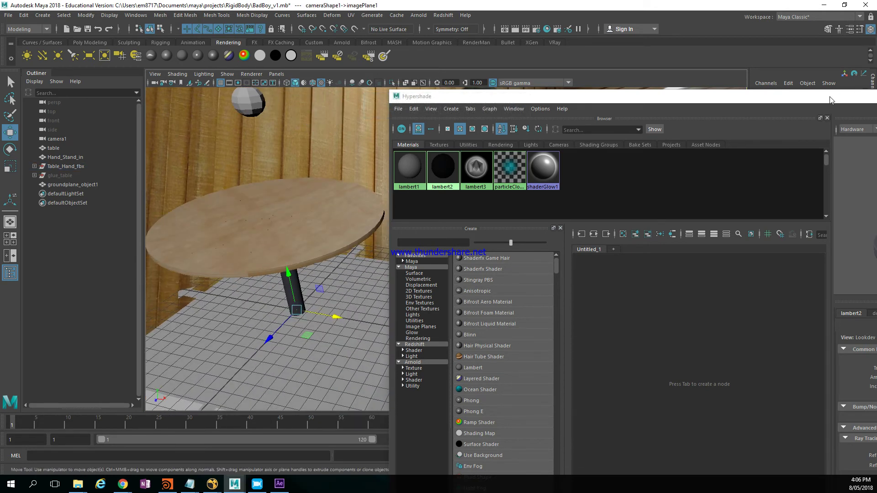
- Close the Hypershade, play the shattering animation and stop it at frame 14
left_click_drag(830, 99, 549, 115)
left_click(702, 111)
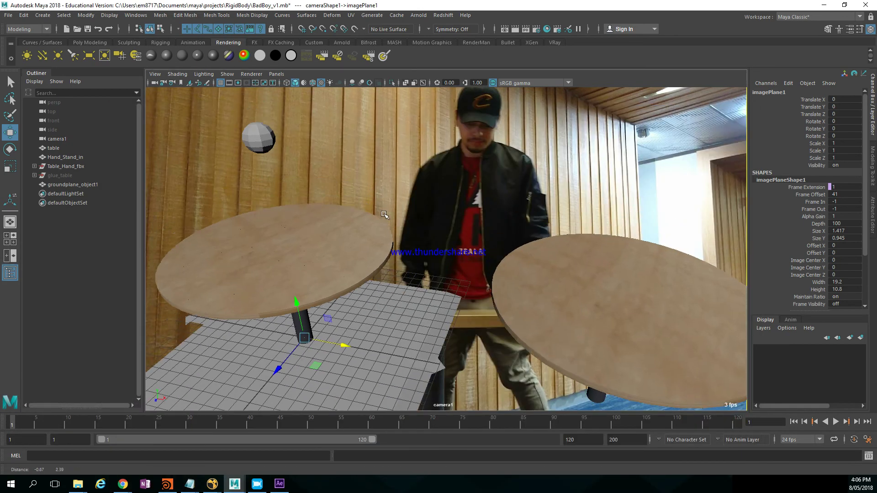
left_click_drag(385, 214, 401, 183, "alt")
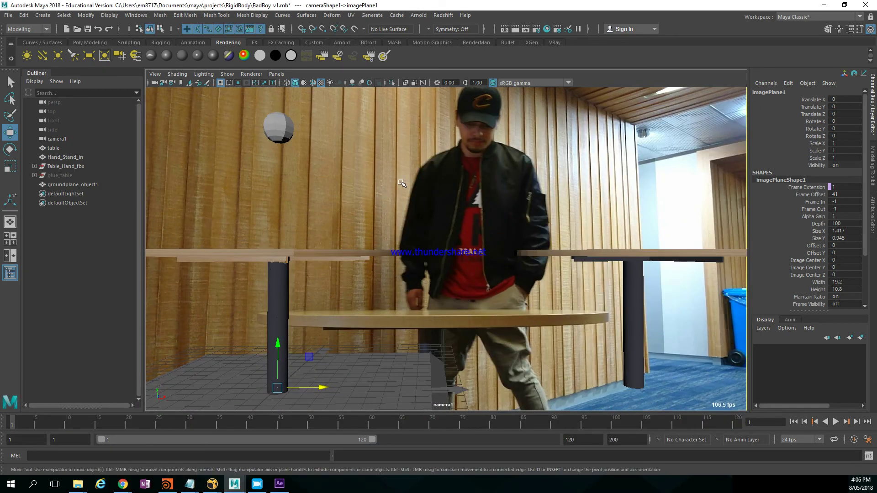
left_click(281, 130)
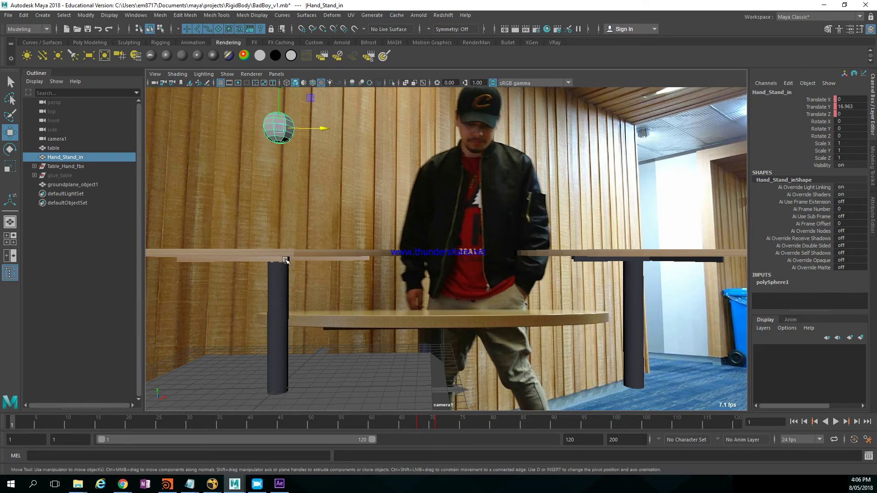
middle_click_drag(347, 192, 413, 194, "alt")
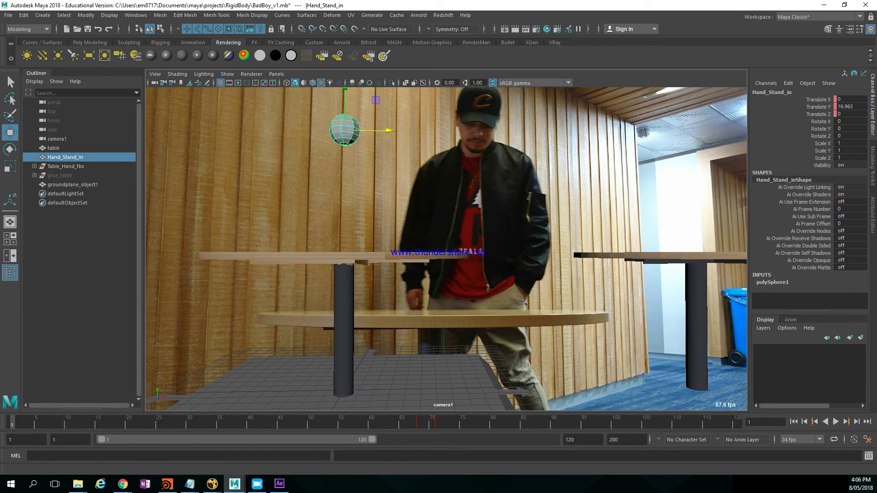
key("alt+v")
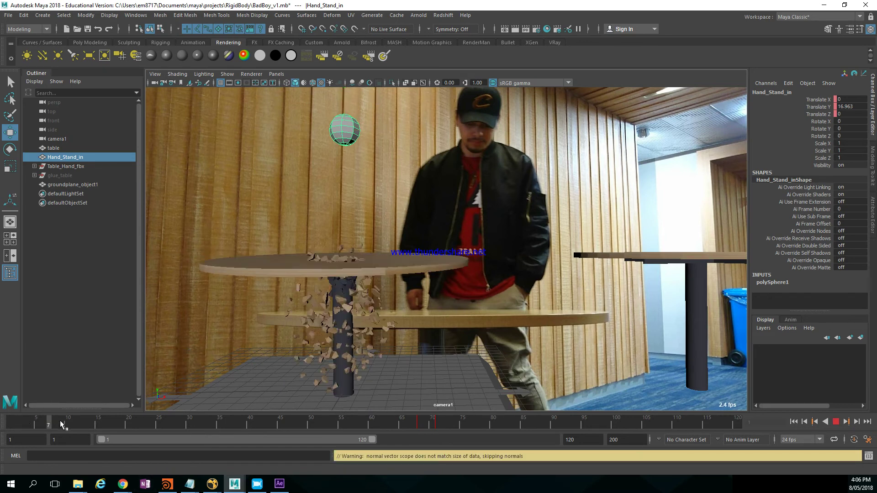
left_click(90, 419)
- Look through camera1 and turn on its resolution gate
left_click_drag(365, 166, 410, 165, "alt")
left_click(280, 74)
mouse_move(310, 84)
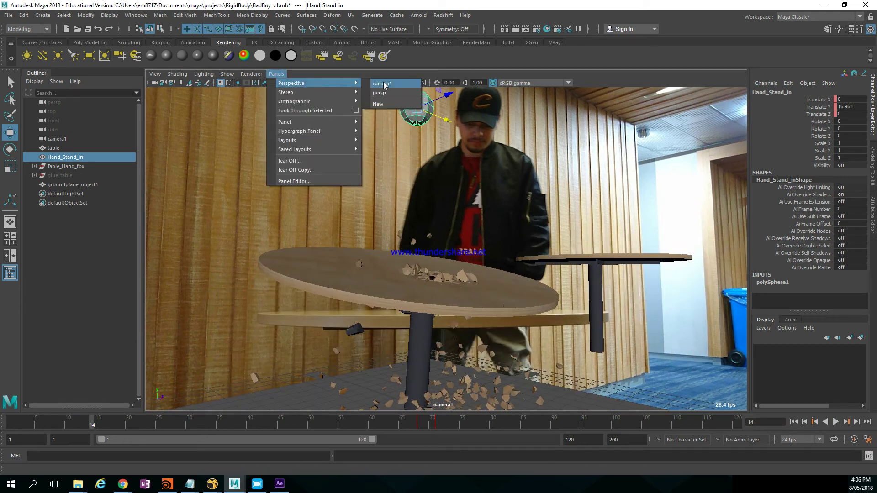
left_click(386, 85)
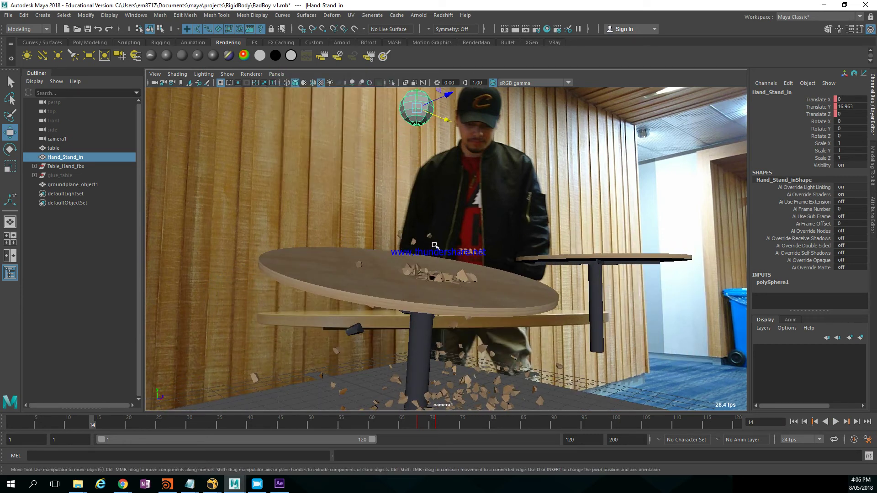
left_click(277, 74)
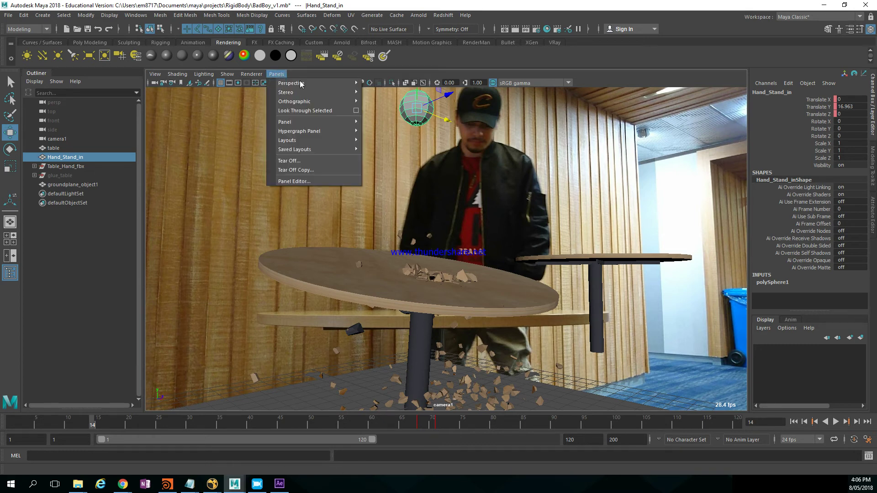
mouse_move(356, 85)
left_click(395, 82)
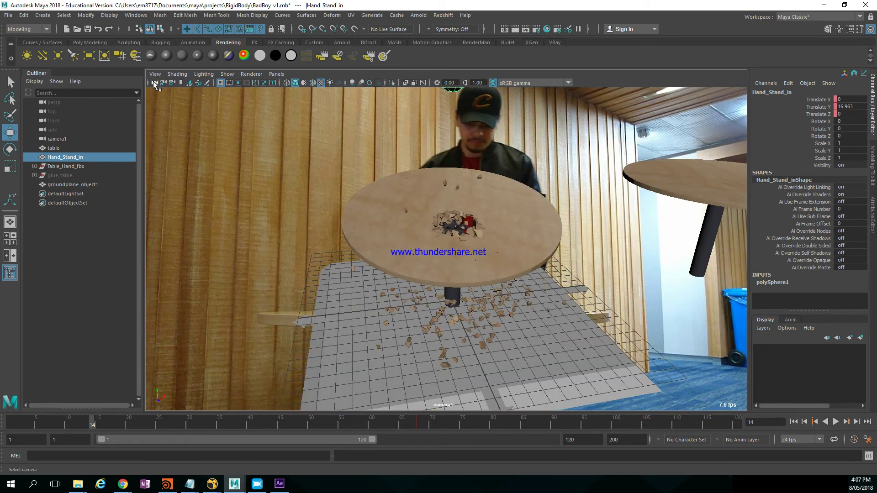
left_click(238, 83)
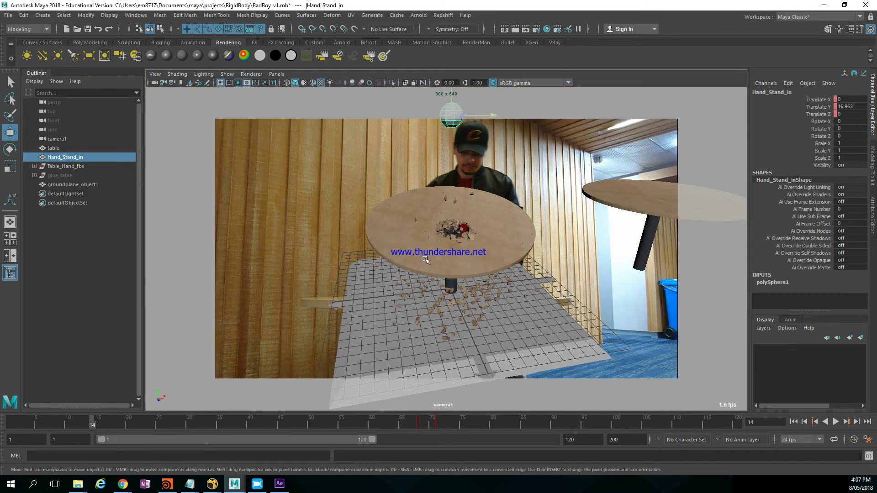
- Switch the viewport to wireframe and move camera1 down and closer to the fractured table
scroll(503, 253, "up", 3)
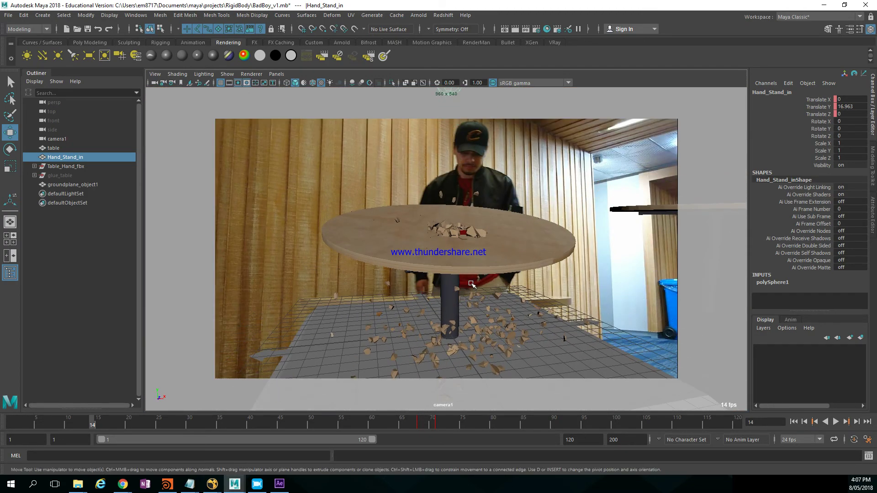
right_click_drag(505, 254, 506, 298, "alt")
key("4")
left_click_drag(505, 298, 503, 275, "alt")
middle_click_drag(503, 275, 502, 312, "alt")
left_click_drag(501, 313, 497, 333, "alt")
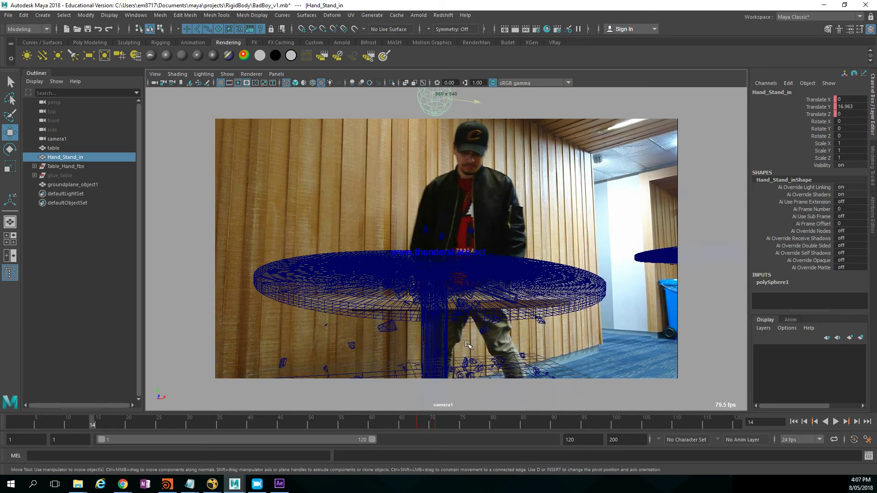
- Return to frame 1 and align camera1 so the fractured table overlays the filmed table in the image plane
left_click(794, 422)
scroll(502, 303, "down", 4)
middle_click_drag(502, 302, 501, 350, "alt")
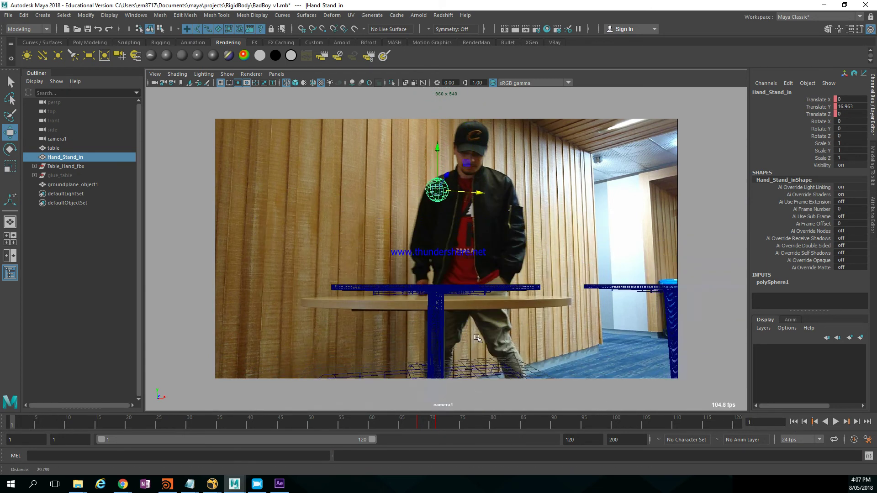
scroll(501, 350, "up", 2)
left_click_drag(501, 351, 500, 333, "alt")
middle_click_drag(500, 333, 501, 345, "alt")
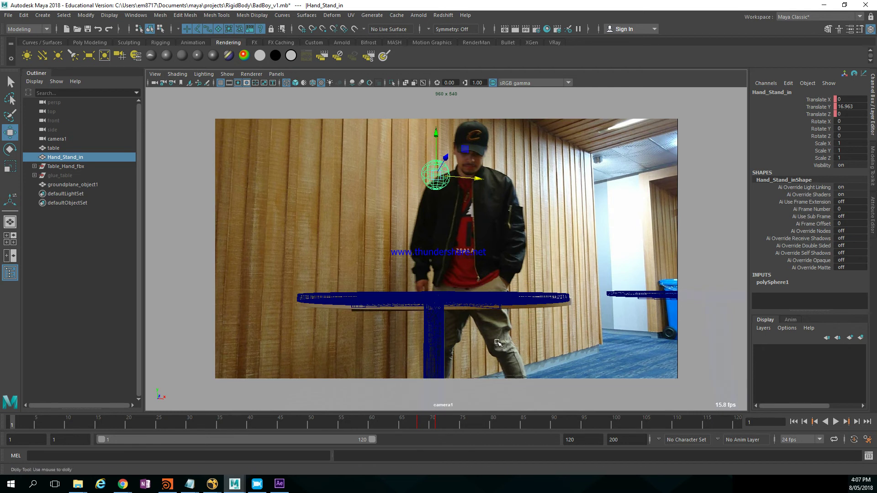
scroll(501, 345, "up", 1)
left_click_drag(500, 345, 501, 344, "alt")
left_click(393, 270)
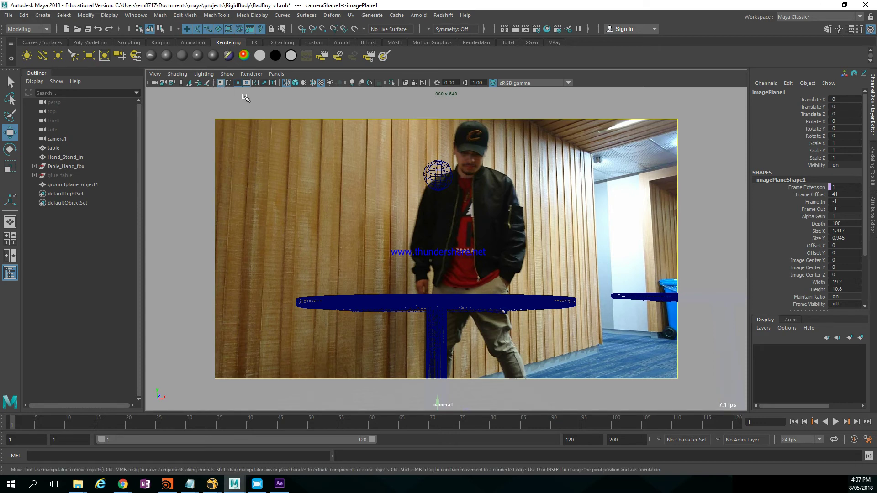
- Switch the viewport to shaded display with X-Ray on to see the filmed table through the geometry
key("5")
left_click(202, 74)
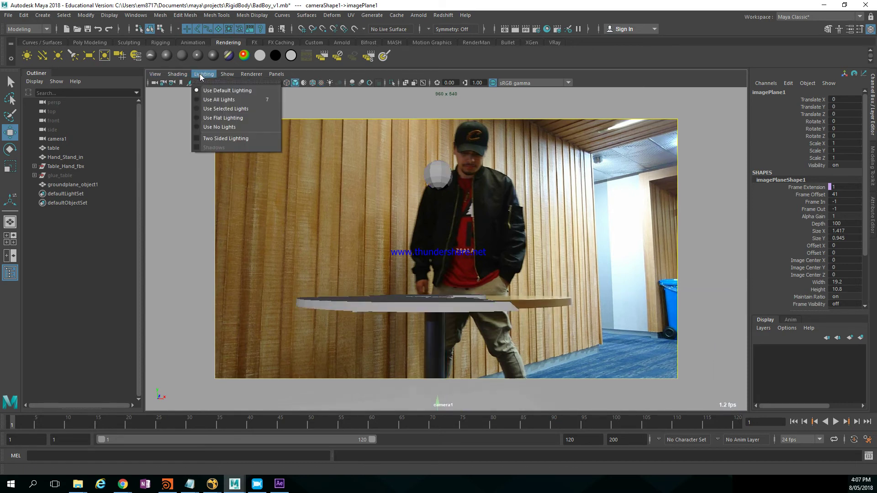
mouse_move(225, 76)
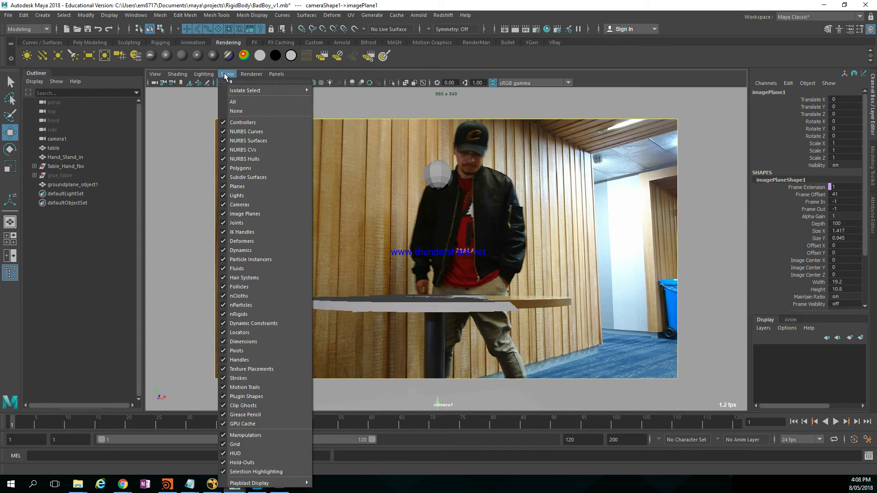
mouse_move(177, 74)
left_click(196, 165)
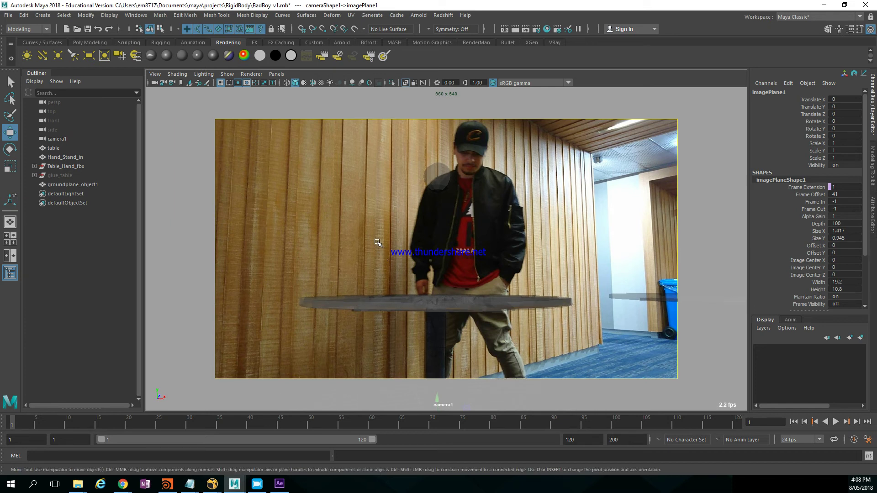
- Select camera1 and lock its translate, rotate, scale and visibility channels
left_click(154, 84)
left_click_drag(805, 100, 809, 165)
right_click(808, 162)
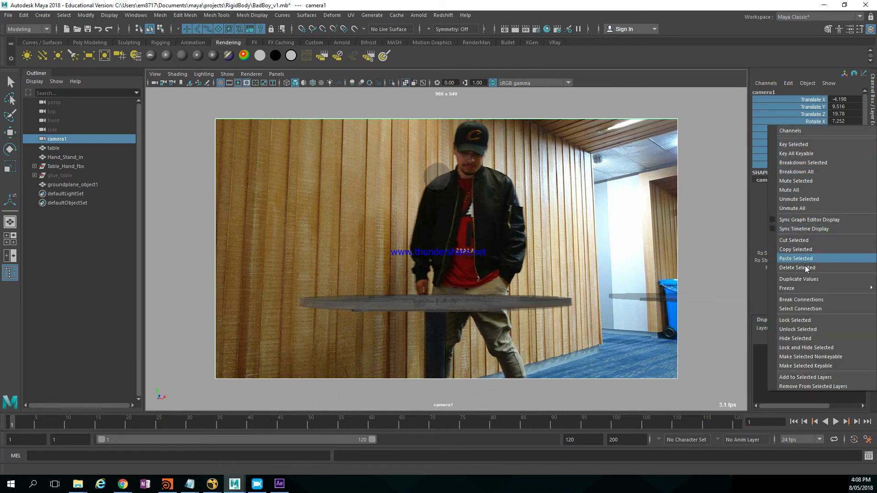
left_click(795, 320)
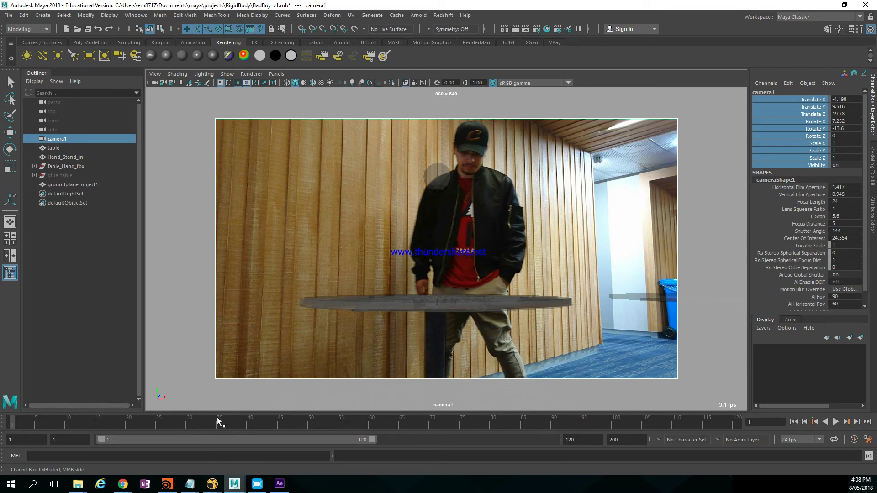
- Scrub to frame 71, where the hand hits the table, and select the Hand_Stand_in sphere
left_click(348, 428)
mouse_move(354, 425)
left_mouse_down()
mouse_move(366, 425)
mouse_move(338, 424)
mouse_move(445, 423)
left_mouse_up()
left_click(806, 426)
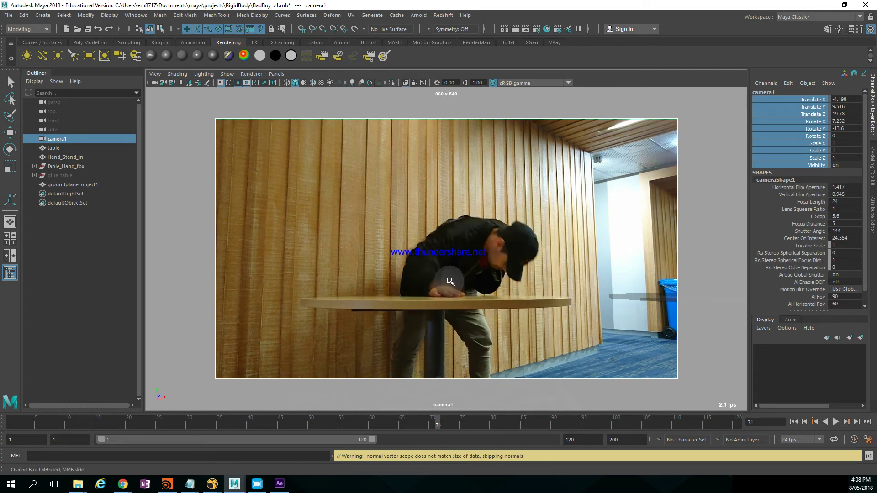
left_click(449, 284)
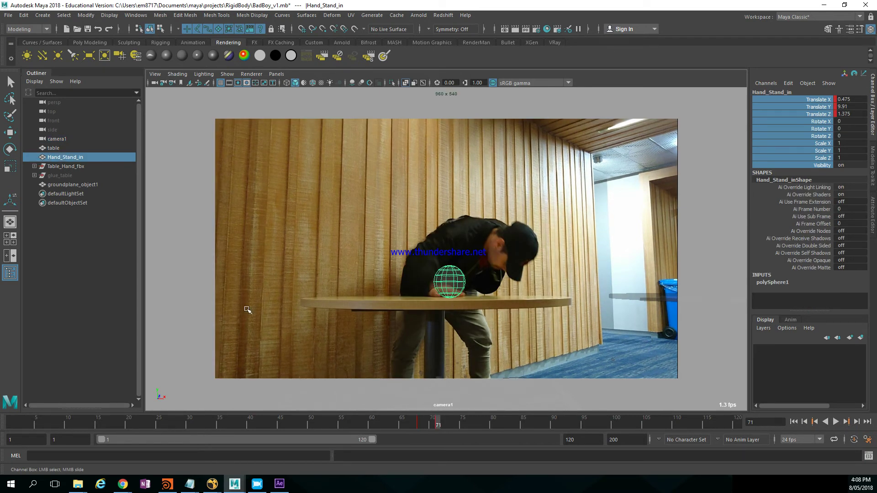
- At frame 14, select the fractured table inside the Table_Hand_fbx group and show its TableDestruction_AlembicNode attributes
left_click(65, 185)
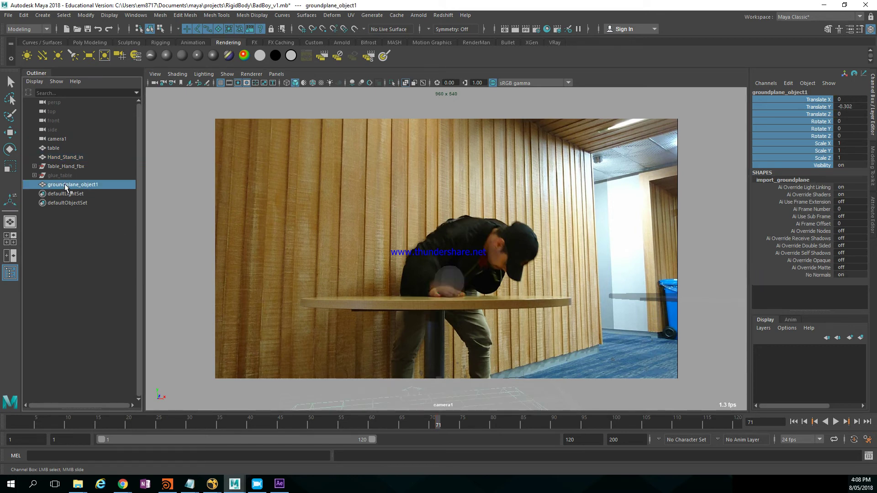
left_click(92, 419)
left_click(413, 325)
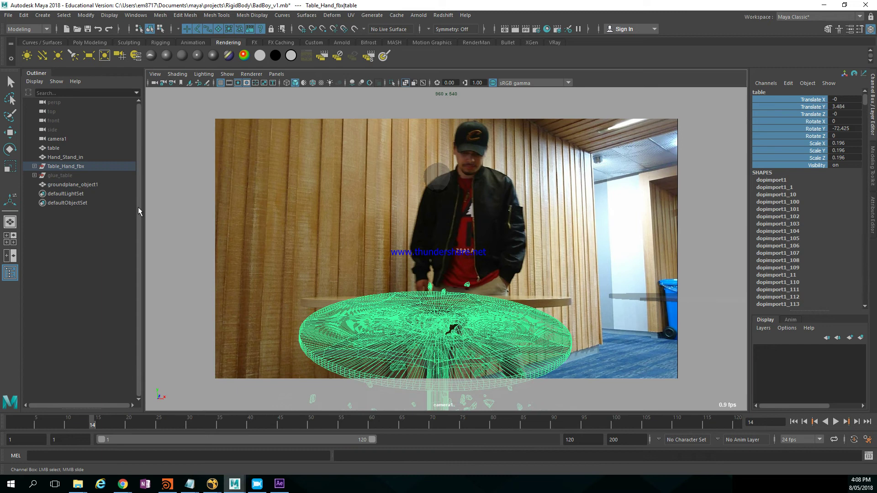
left_click(34, 167)
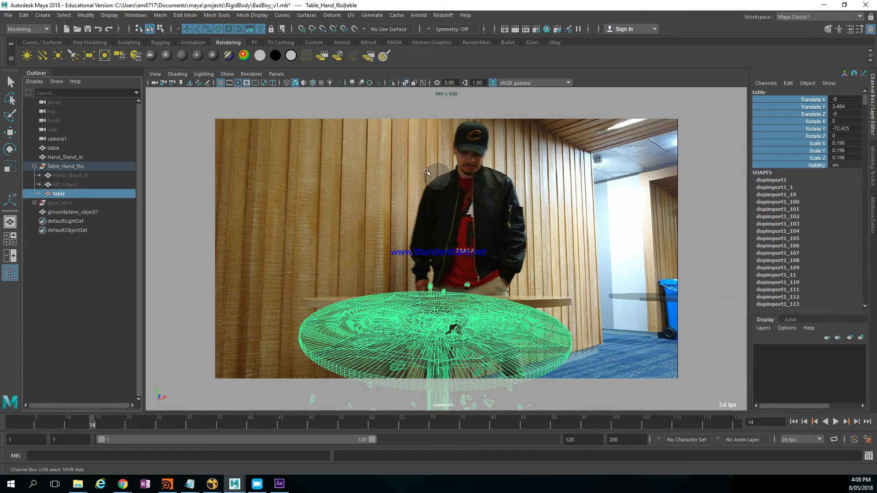
key("ctrl+a")
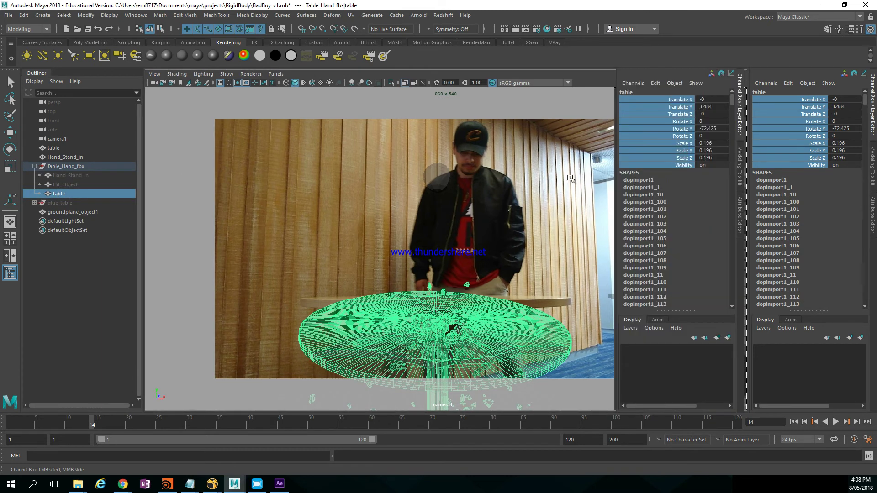
key("ctrl+a")
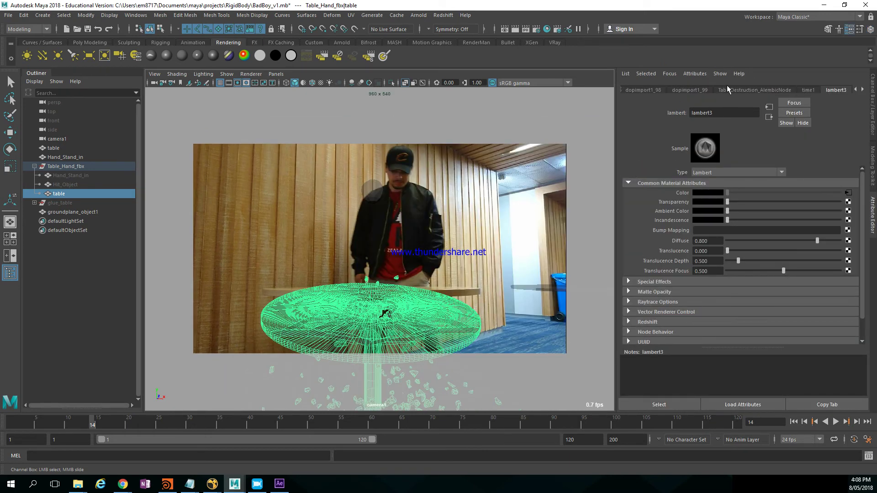
left_click(807, 90)
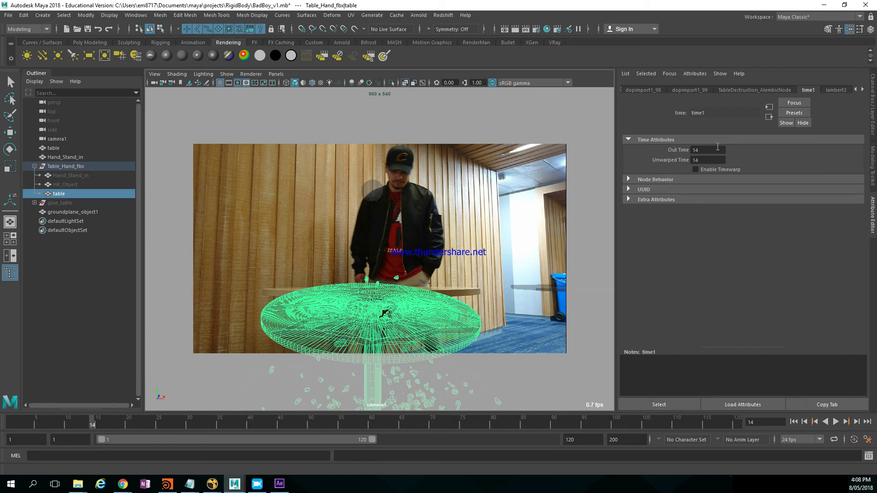
left_click_drag(617, 96, 563, 96)
left_click(804, 90)
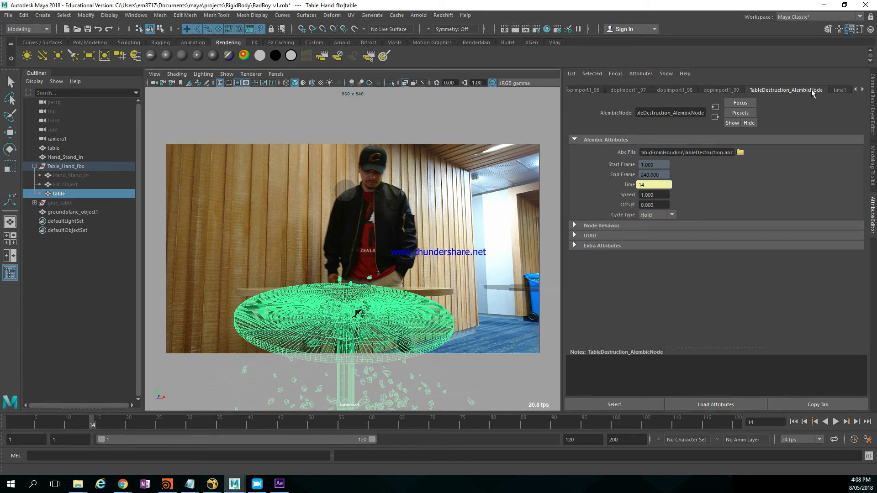
- Try an Alembic node Offset of 71 and step forward from frame 69 to 77 to check the shattering start
left_click(660, 202)
type("71")
key("Return")
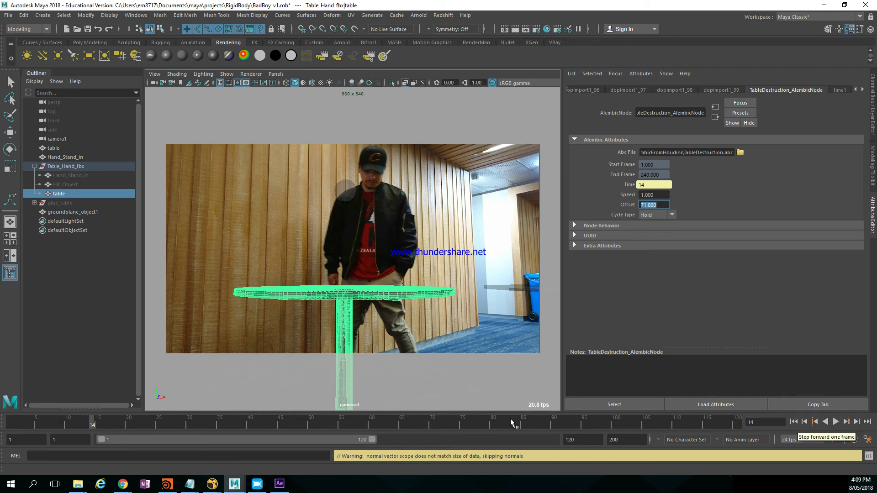
left_click(426, 425)
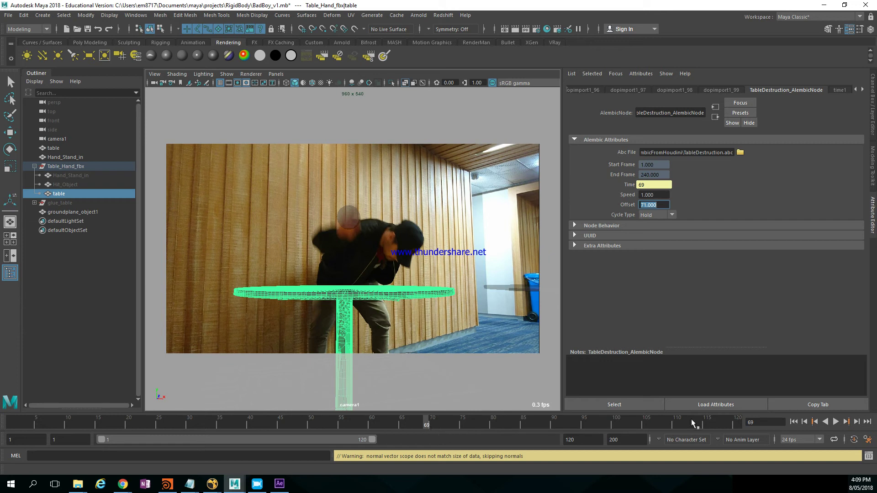
left_click(856, 423)
left_click(856, 424)
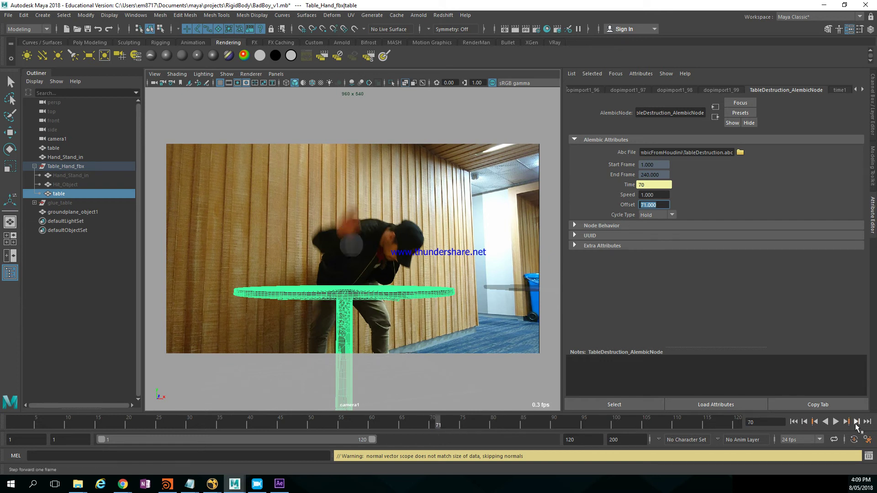
left_click(856, 424)
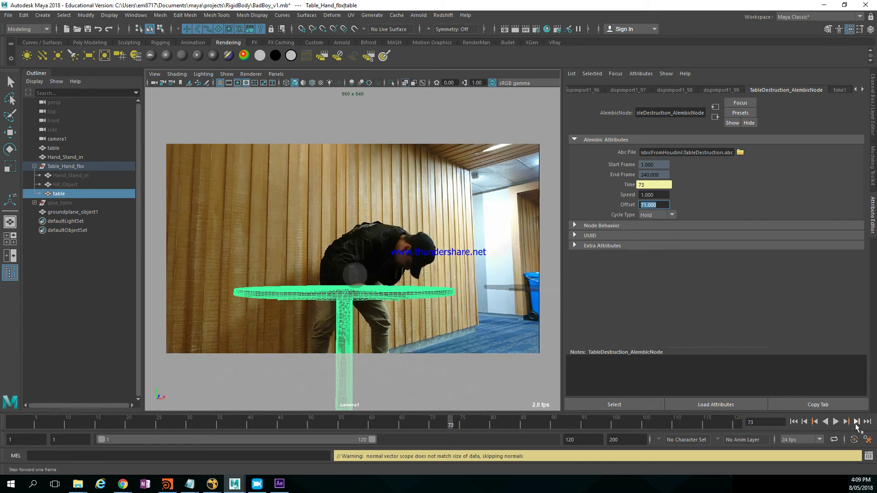
left_click(857, 423)
left_click(856, 424)
left_click(856, 424)
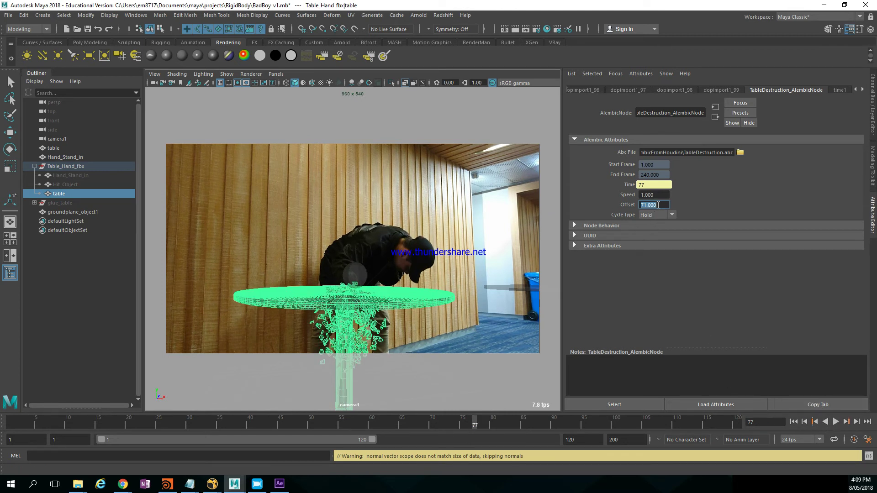
- Try an Alembic node Offset of 70, stepping back from frame 77 to 70 and forward to frame 71
key("Return")
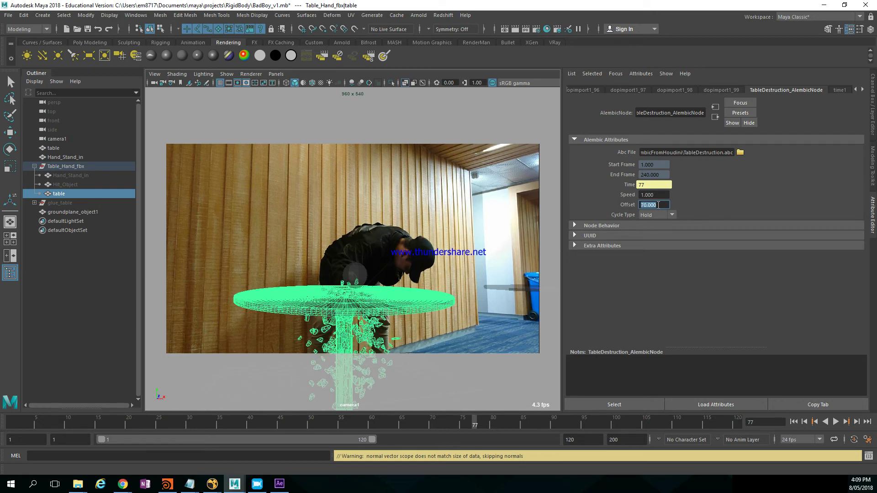
left_click(805, 422)
left_click(805, 422)
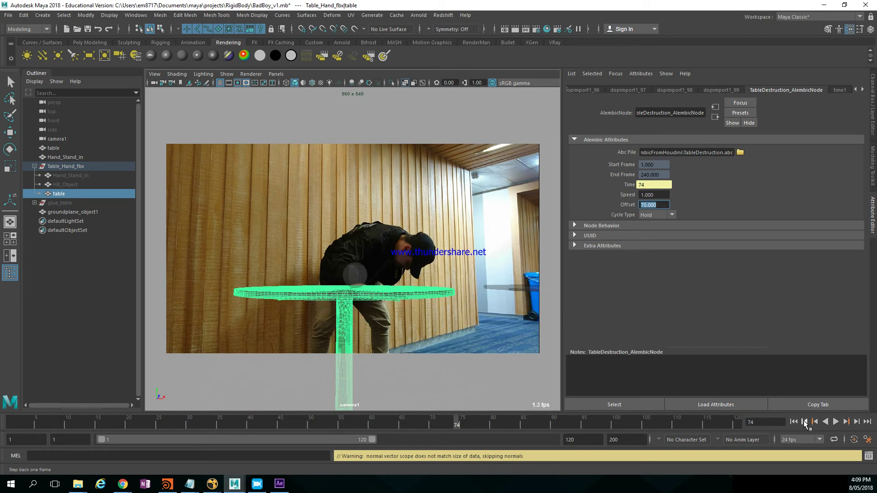
left_click(805, 422)
left_click(804, 422)
left_click(804, 422)
left_click(805, 422)
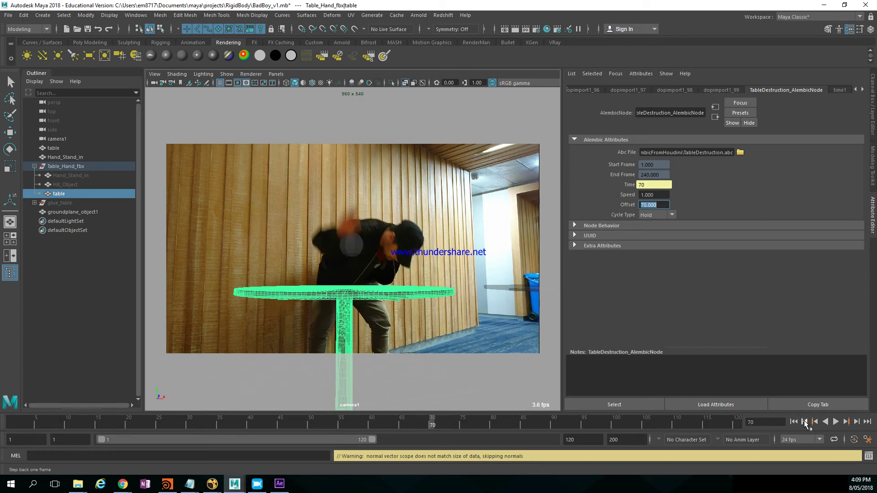
left_click(857, 422)
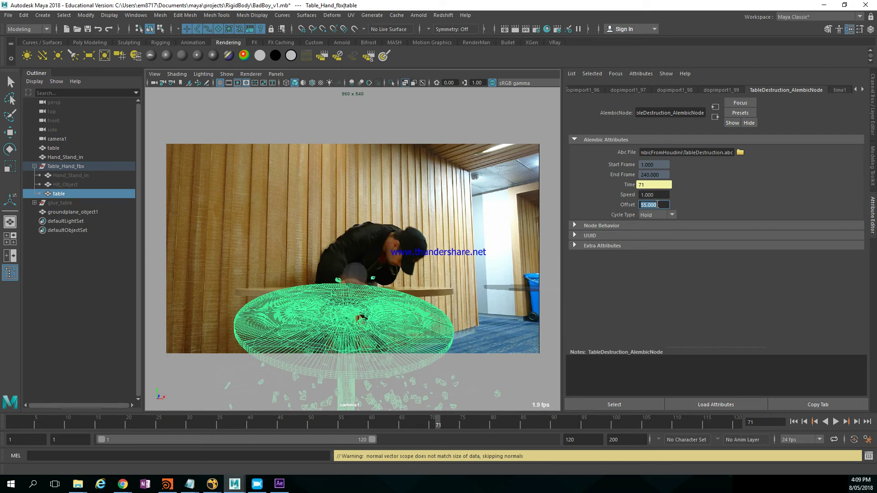
- Test Alembic Offsets of 65 and 68 at frame 71 against the hand impact and settle on 67
key("Return")
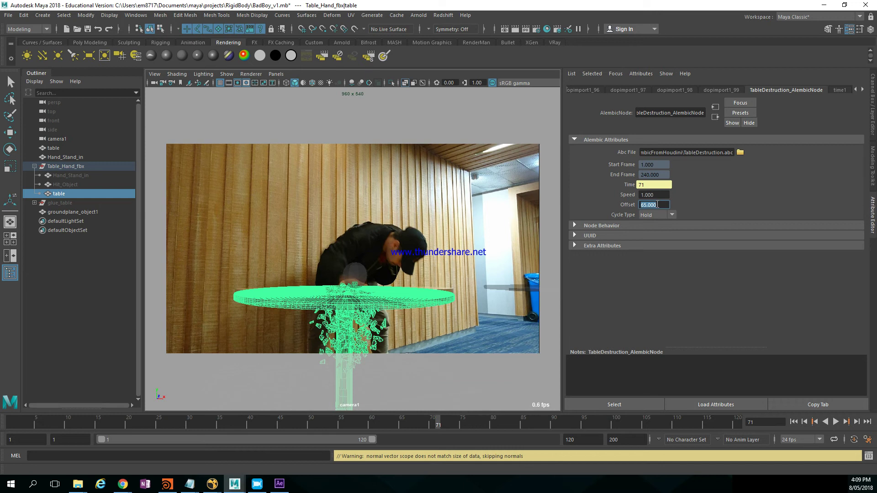
type("68")
key("Return")
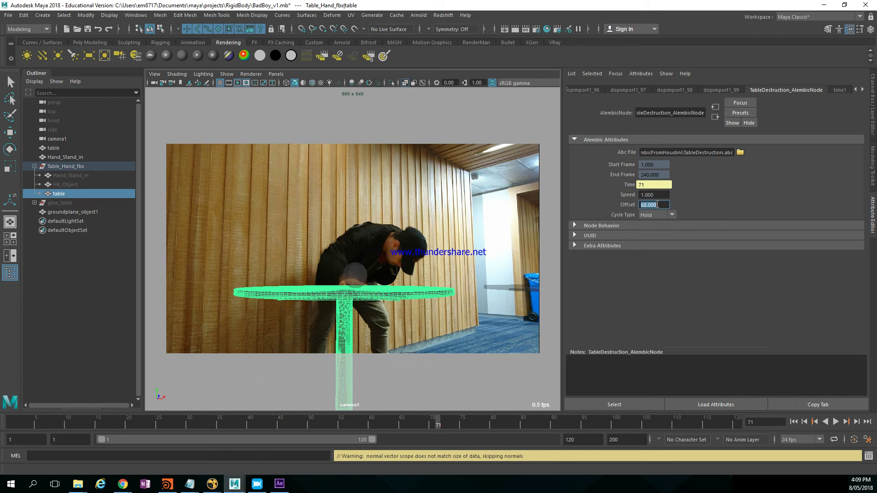
type("67")
key("Return")
- Move to frame 67, hide the Hand_Stand_in sphere and play the animation through the table impact
left_click_drag(432, 422, 414, 422)
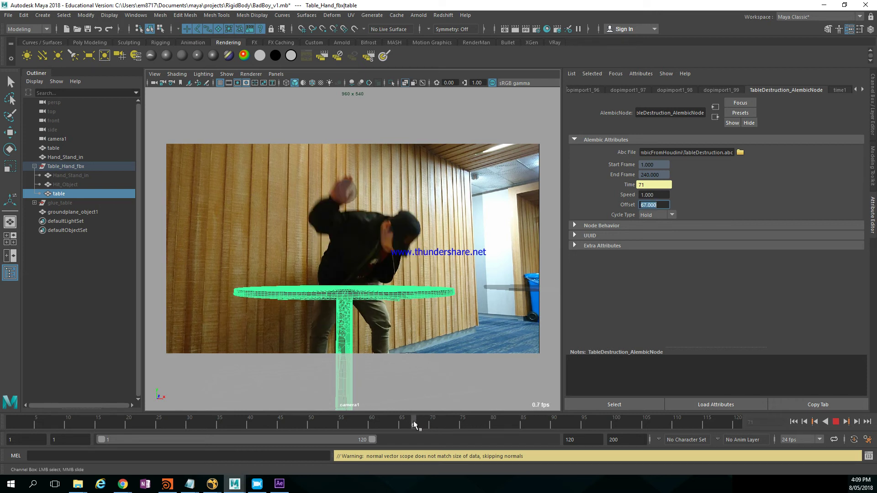
left_click(414, 424)
left_click(354, 190)
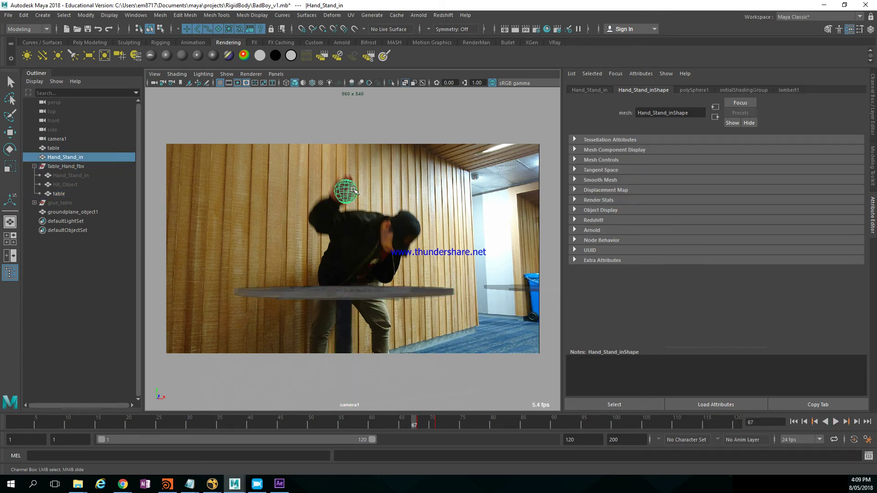
key("ctrl+h")
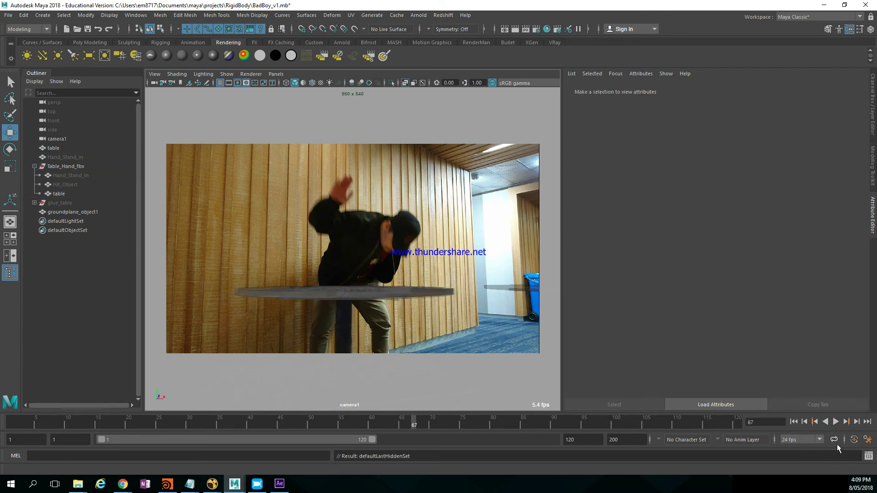
left_click(836, 422)
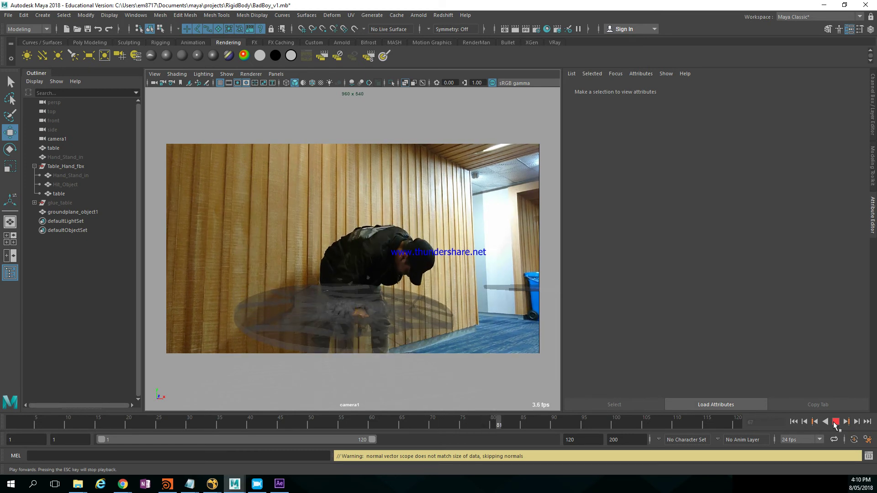
left_click(835, 422)
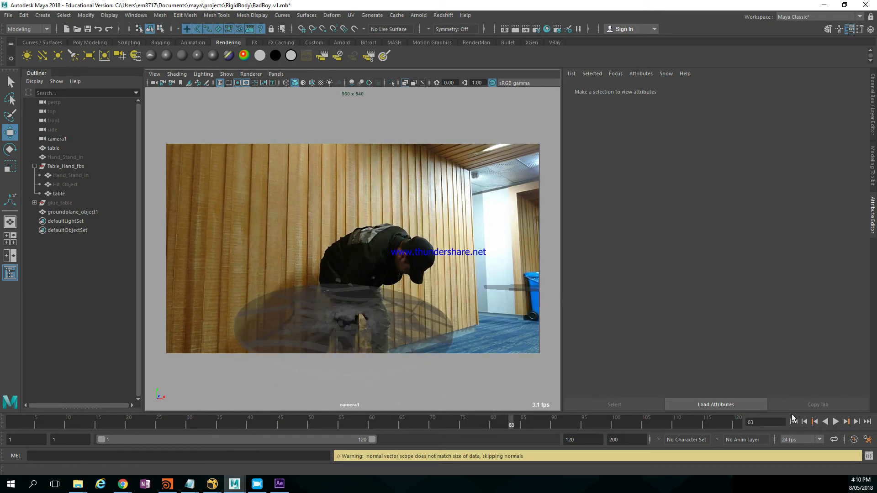
- Scrub back to frame 40 and set the start of the playback range to 40
left_click_drag(495, 425, 247, 427)
left_click(74, 441)
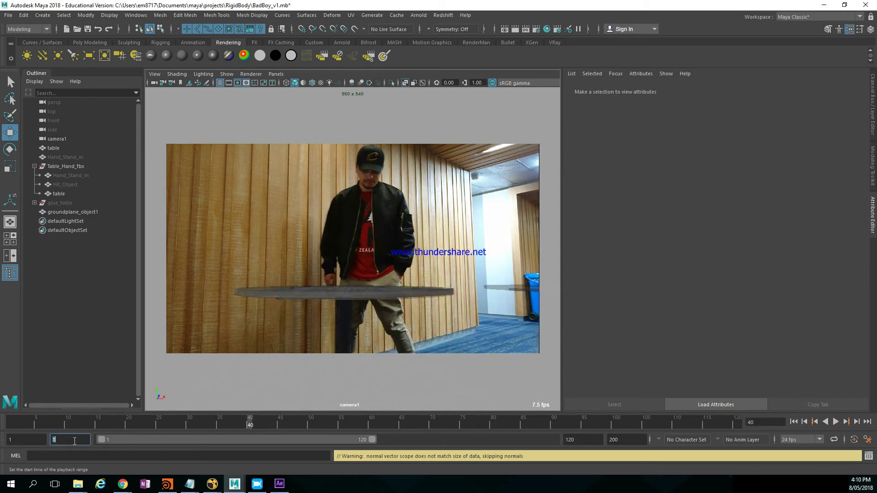
type("40")
key("Return")
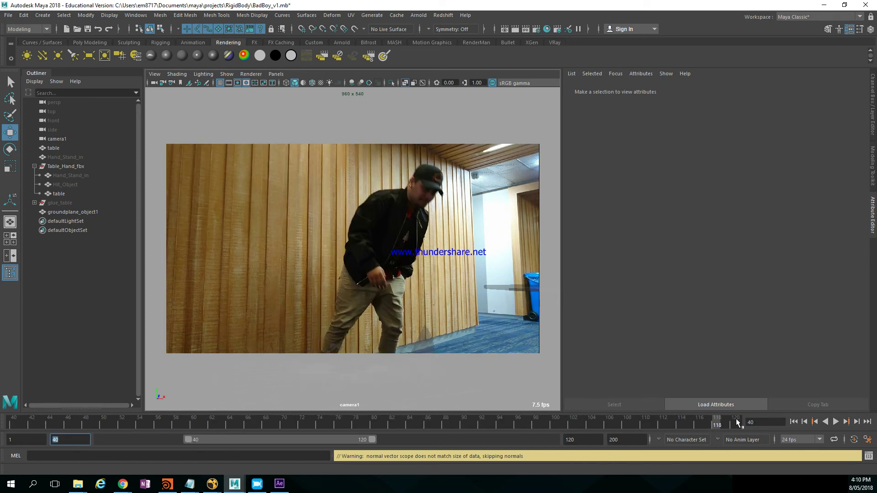
- Play the shortened range from frame 40 to review the table's shattering against the footage
key("alt+v")
left_click_drag(354, 421, 41, 398)
left_click(836, 422)
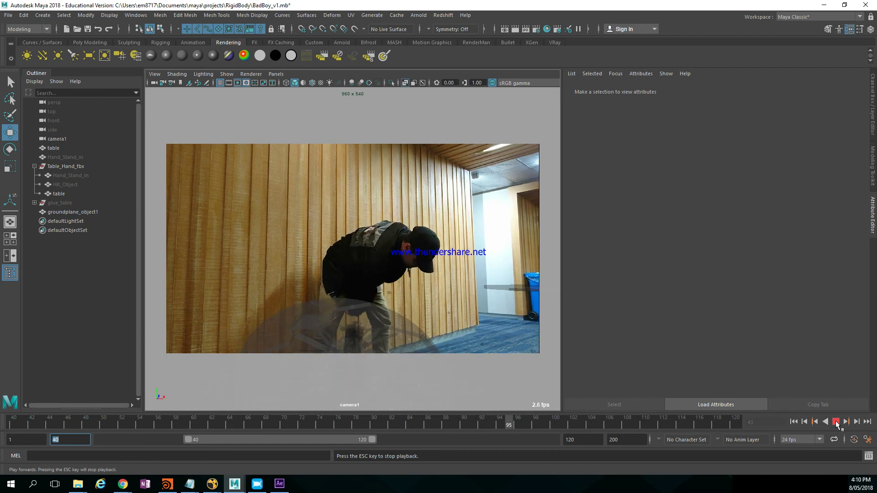
- Return to frame 40 and playblast the 40 to 120 range of the camera view in avi format
left_click(794, 422)
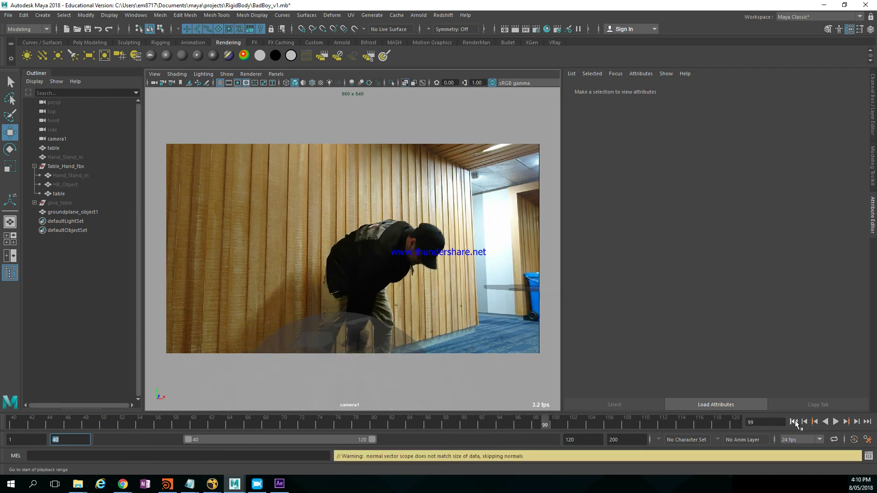
right_click(573, 421)
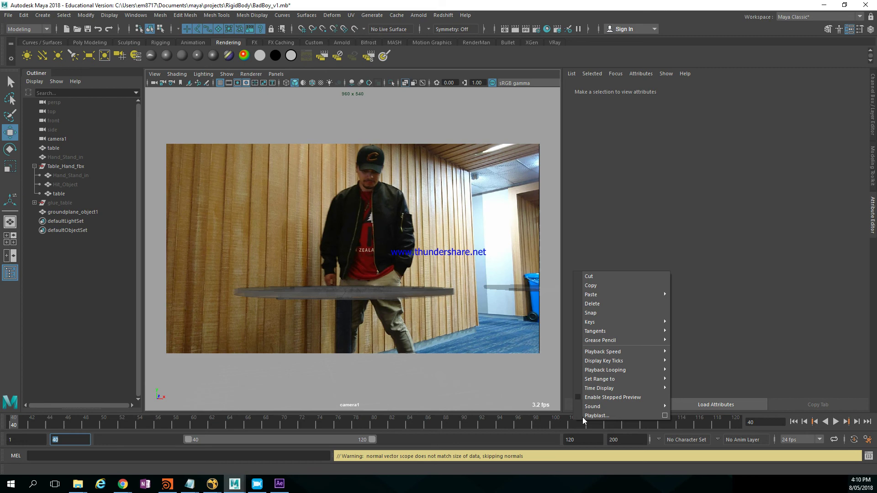
left_click(664, 416)
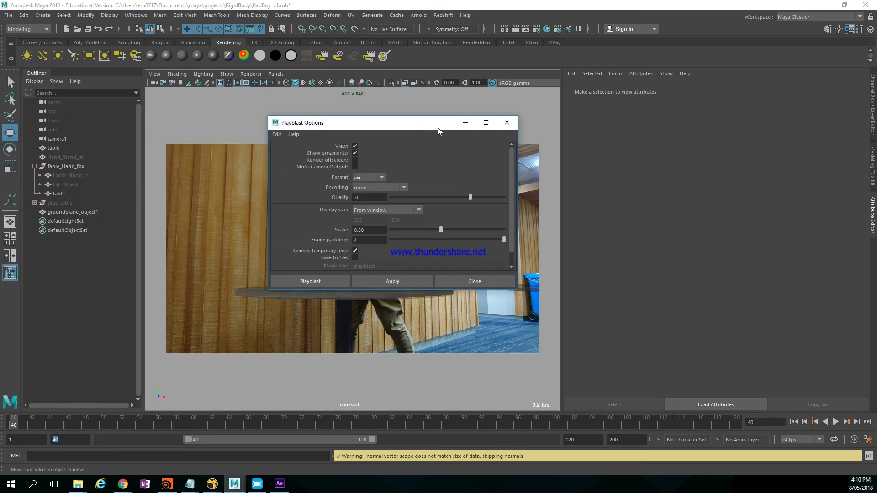
left_click(375, 178)
left_click(333, 282)
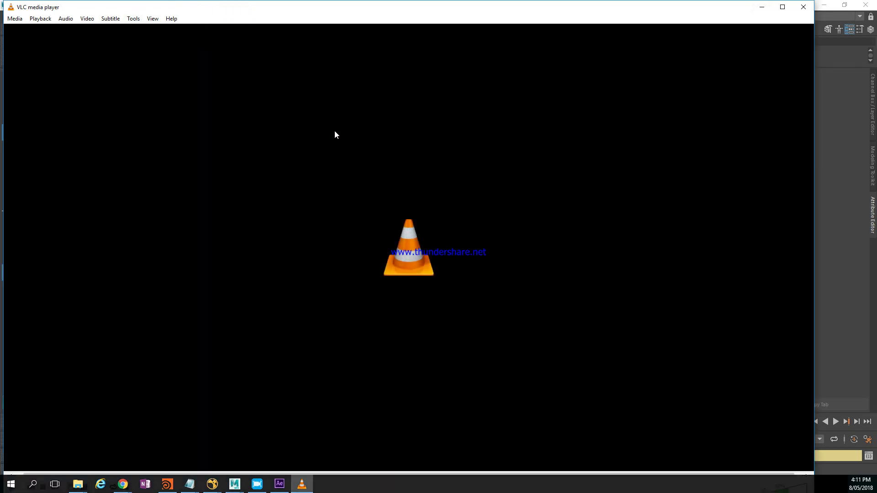
- Maximize the VLC window and play blast7.avi, pausing around the impact to examine the shattering timing
key("space")
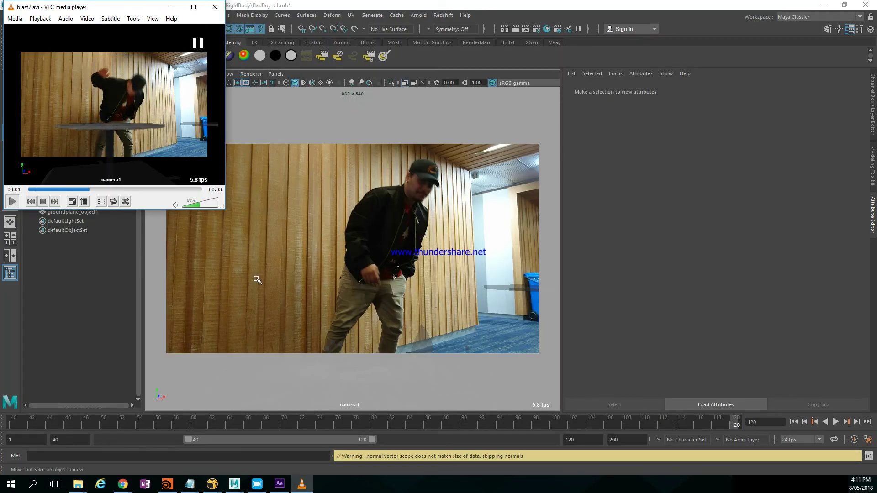
left_click_drag(222, 211, 500, 351)
key("space")
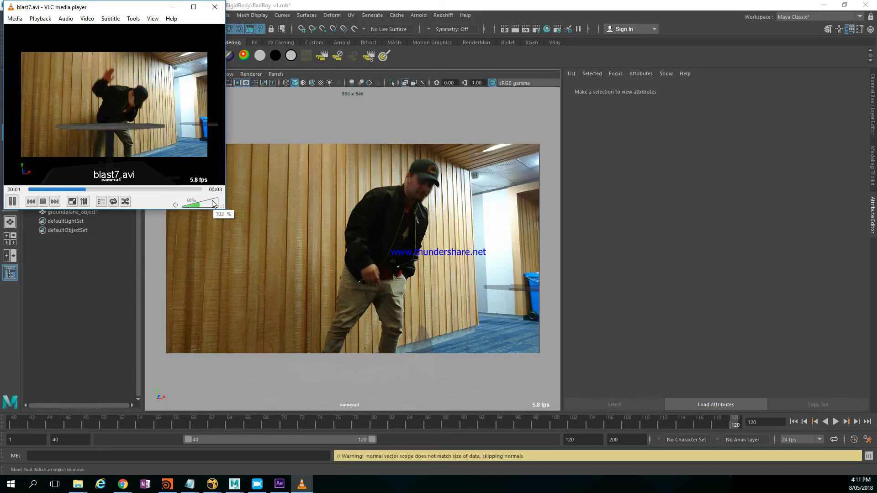
double_click(128, 10)
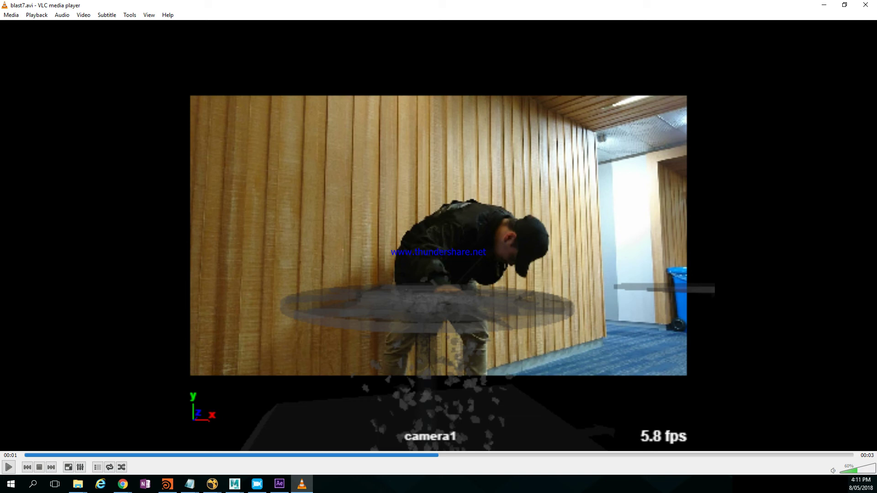
key("space")
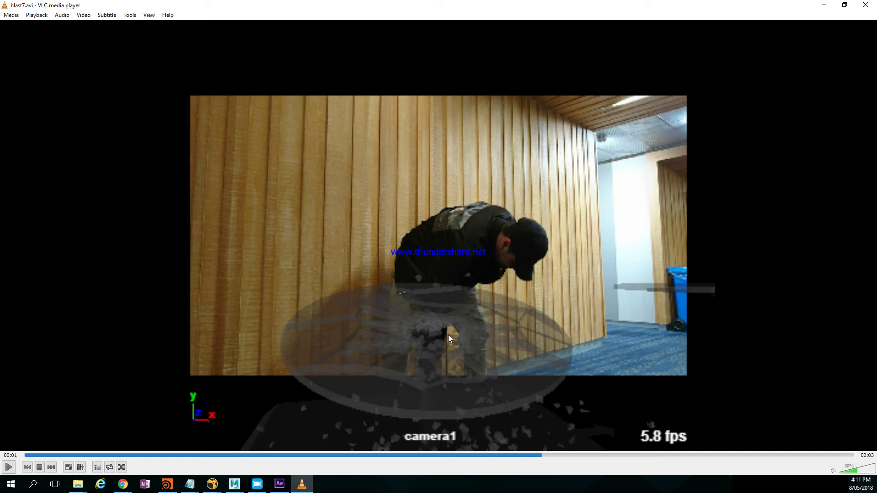
key("space")
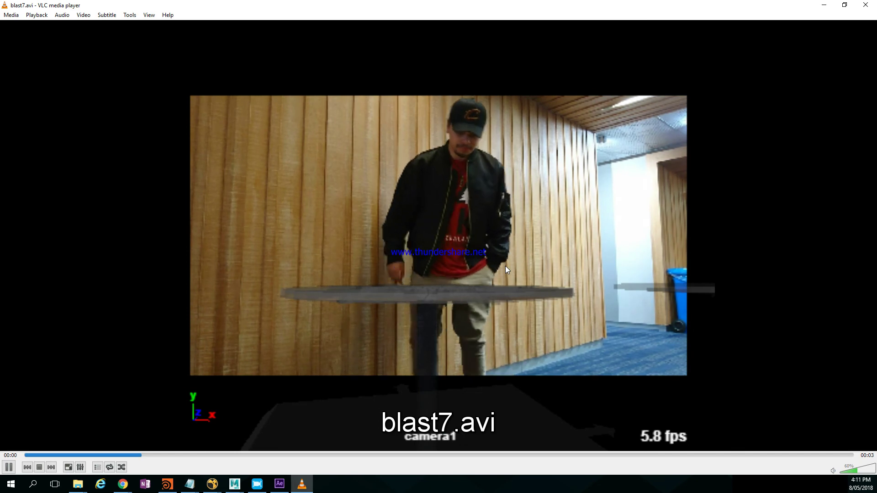
- Pause and close the blast7.avi playblast, and return the Maya timeline to frame 40
key("space")
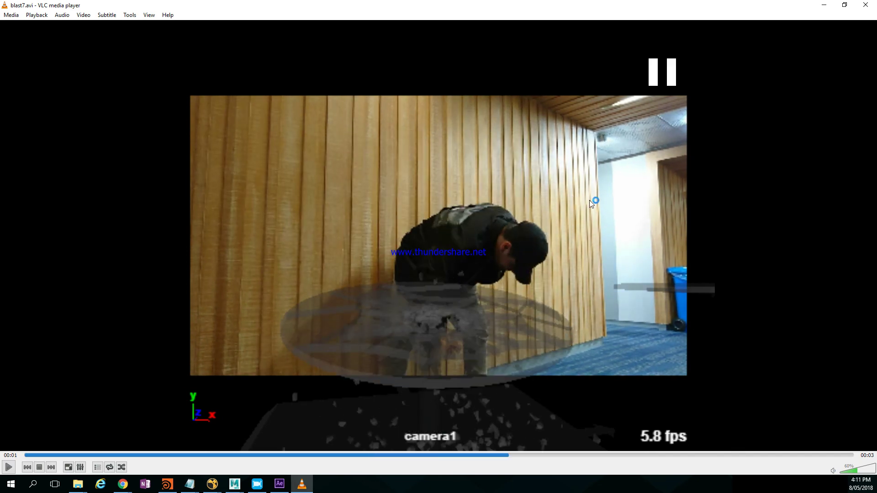
left_click(865, 5)
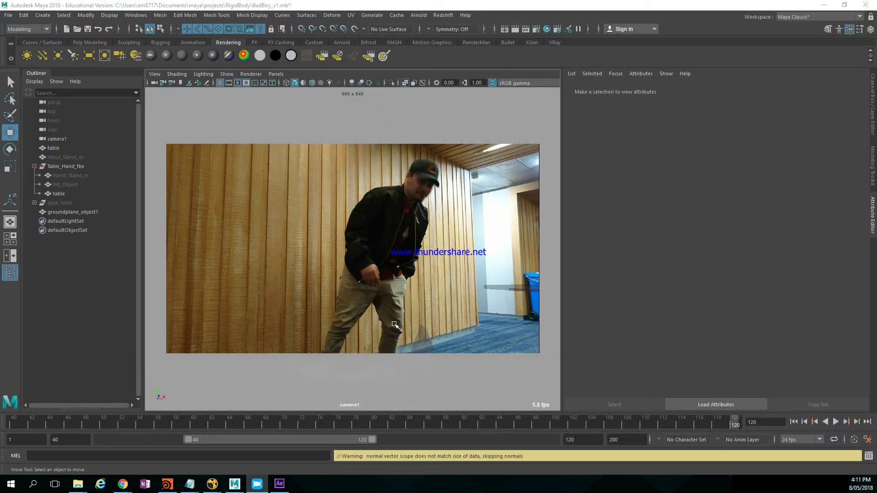
left_click_drag(28, 425, 4, 423)
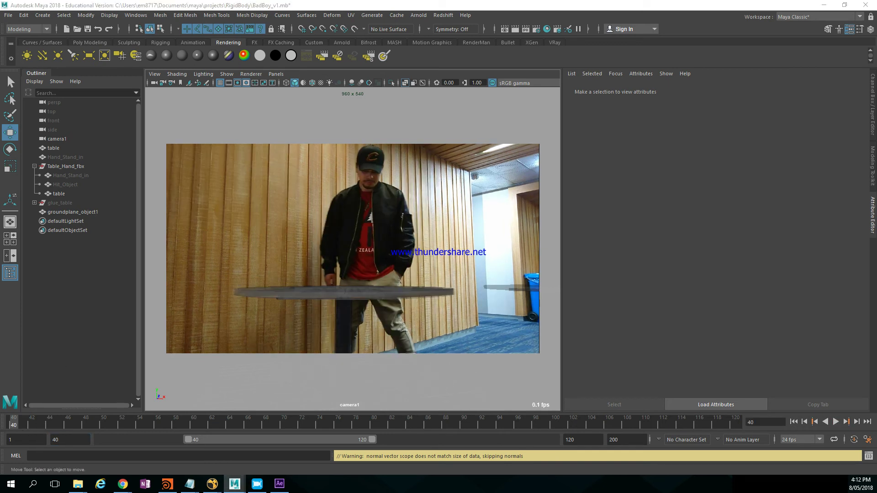
- Switch to File Explorer, go up to the RigidBody project folder and open a second window on it
key("alt+Tab")
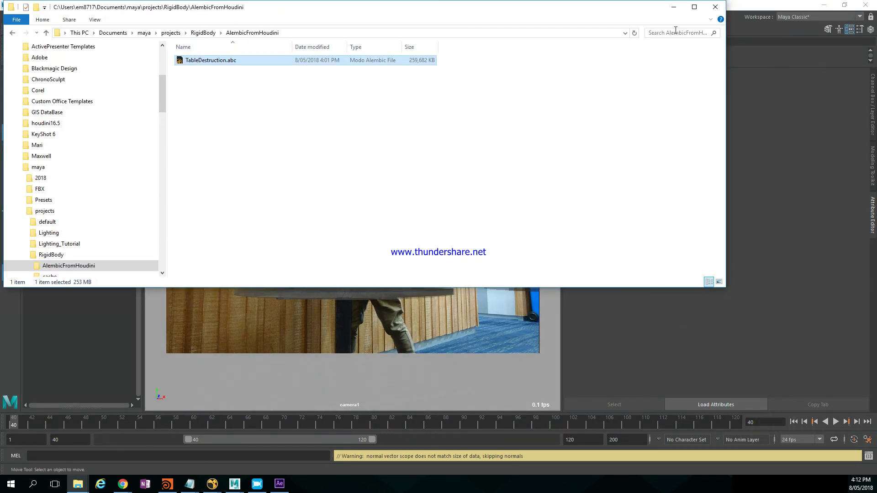
left_click_drag(640, 10, 710, 54)
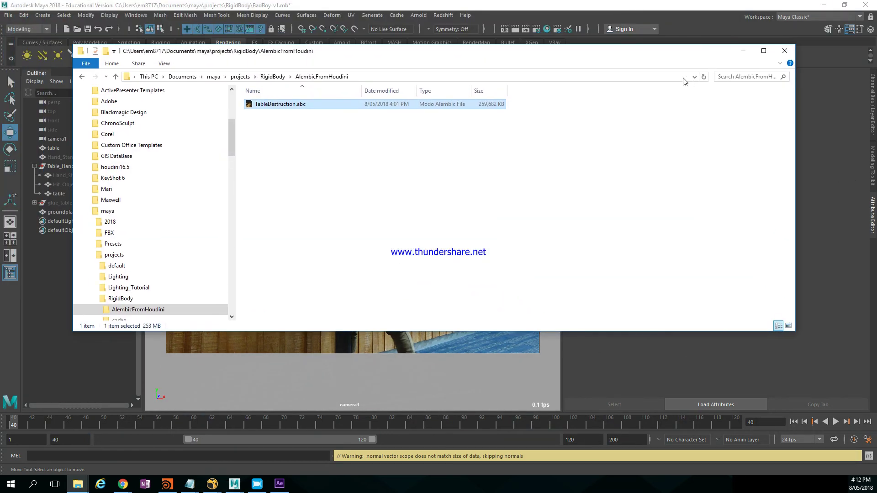
left_click(273, 77)
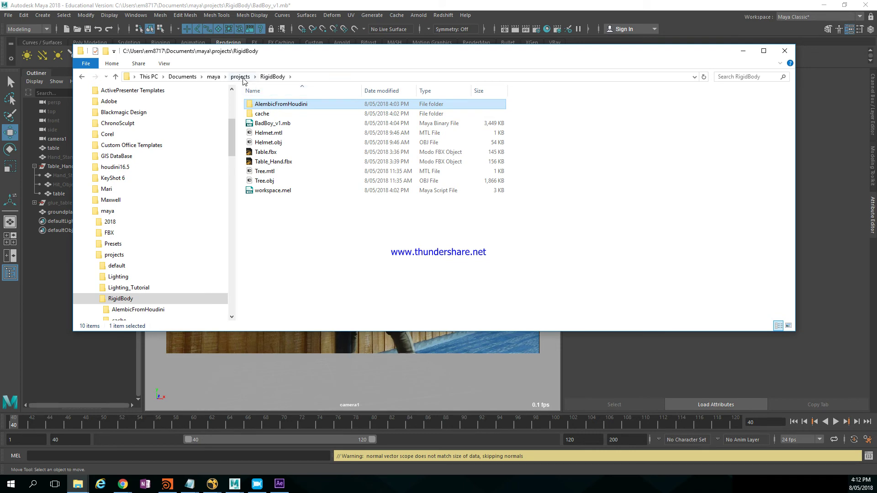
key("ctrl+n")
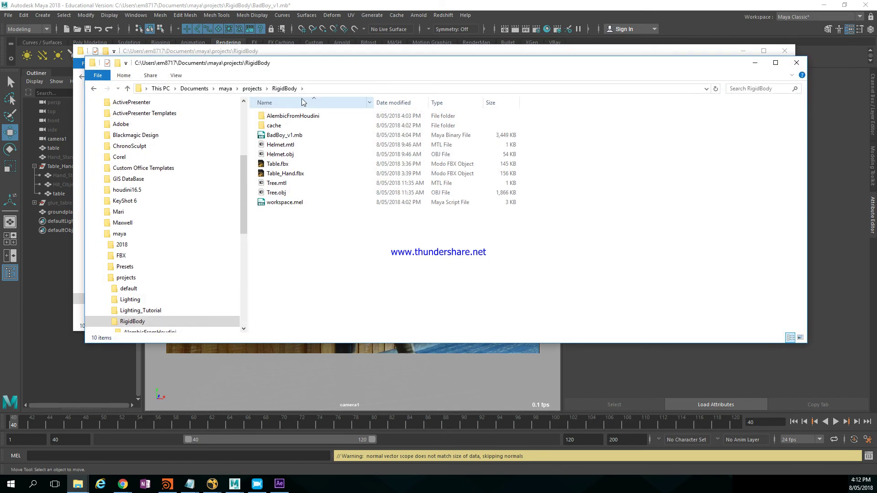
left_click_drag(302, 72, 328, 85)
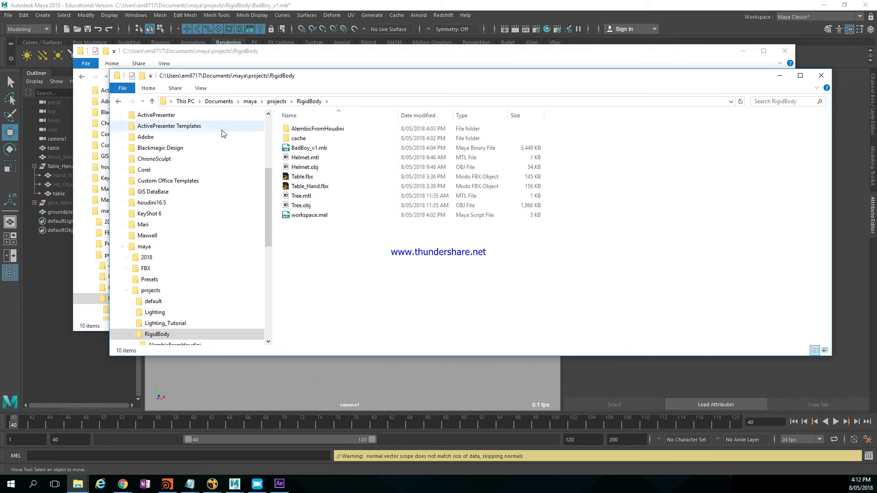
- In the second window, browse from the Footage quick-access location to the seq image folder inside Students\sequence
scroll(191, 161, "up", 5)
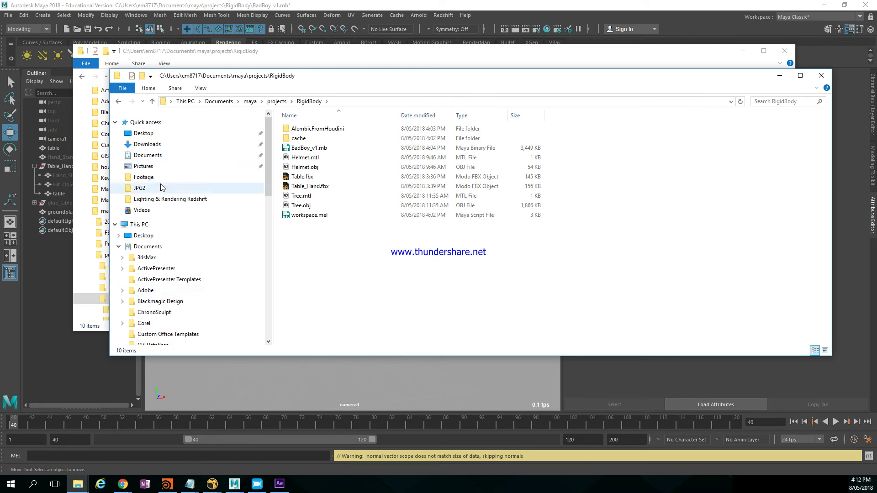
left_click(158, 177)
left_click(420, 101)
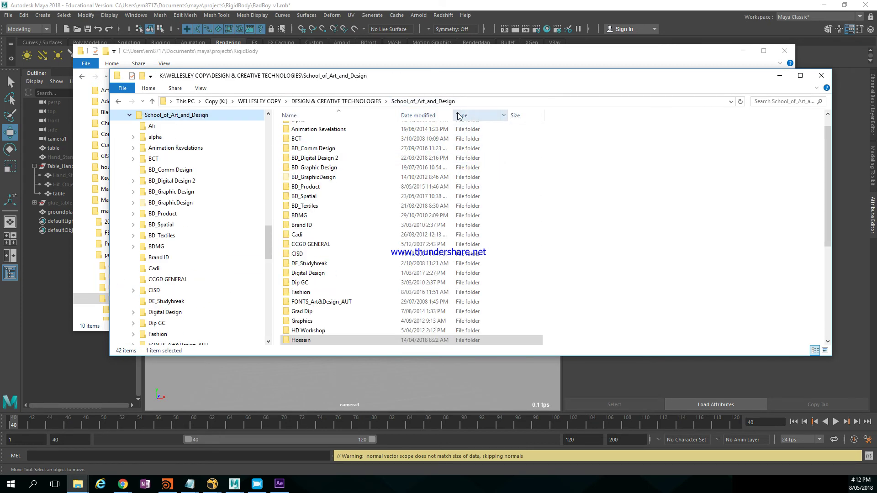
double_click(319, 340)
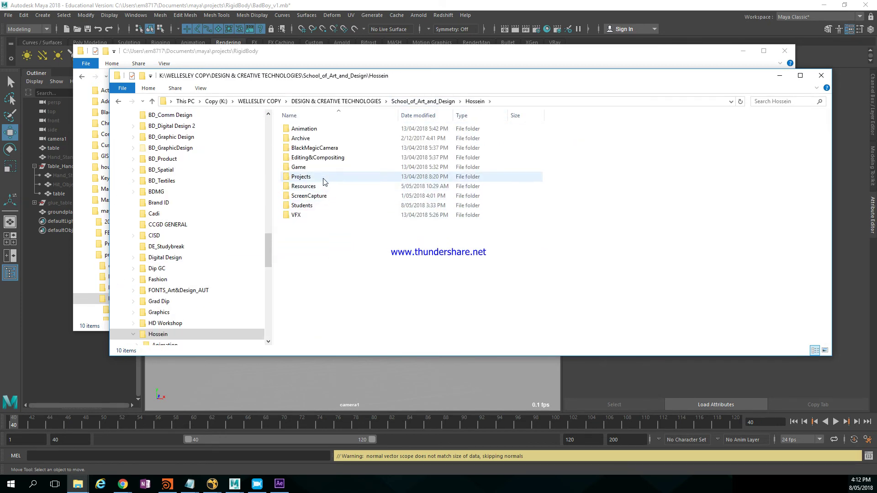
double_click(314, 206)
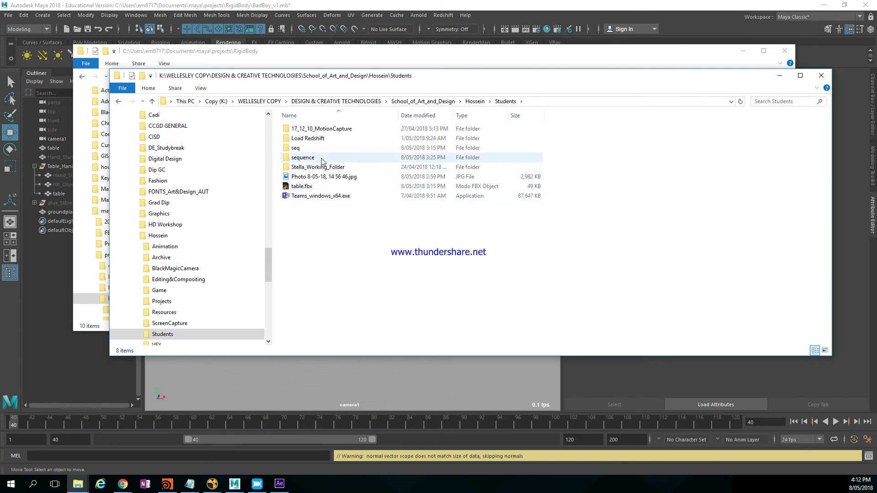
double_click(322, 158)
double_click(323, 130)
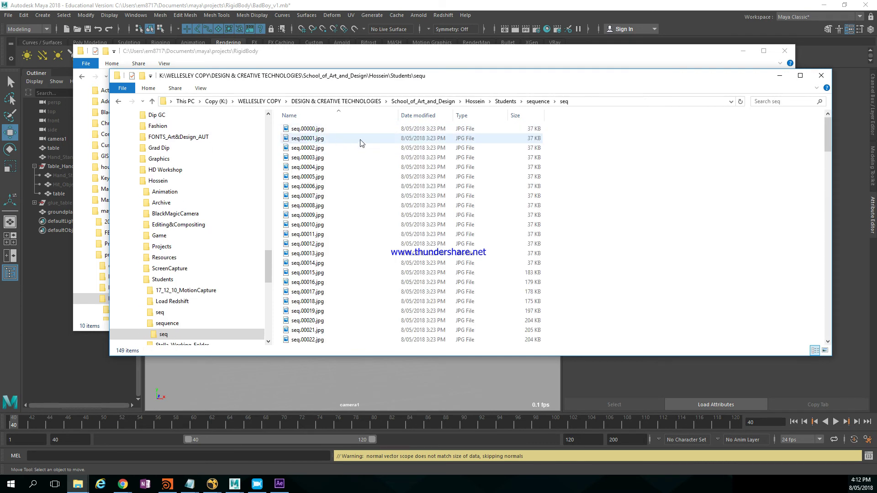
- Delete the images seq.00000.jpg through seq.00025.jpg from the seq folder
left_click(383, 130)
scroll(406, 178, "down", 2)
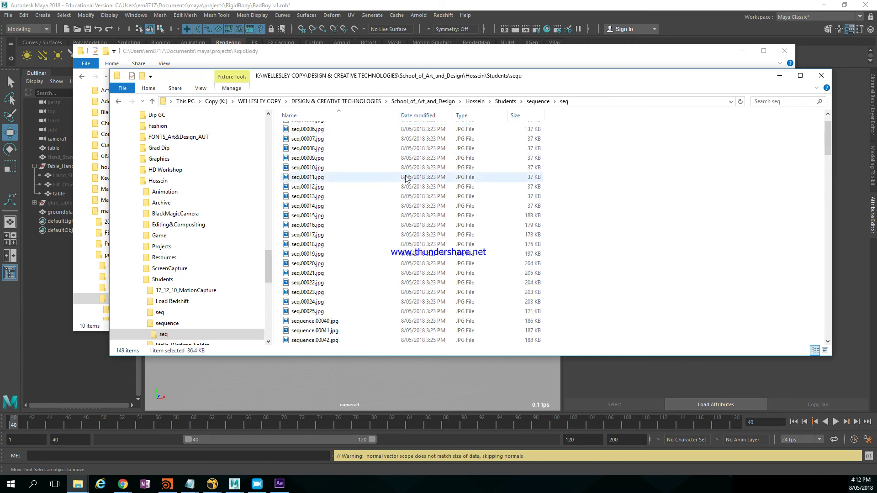
scroll(406, 178, "down", 4)
left_click(346, 196, "shift")
key("Delete")
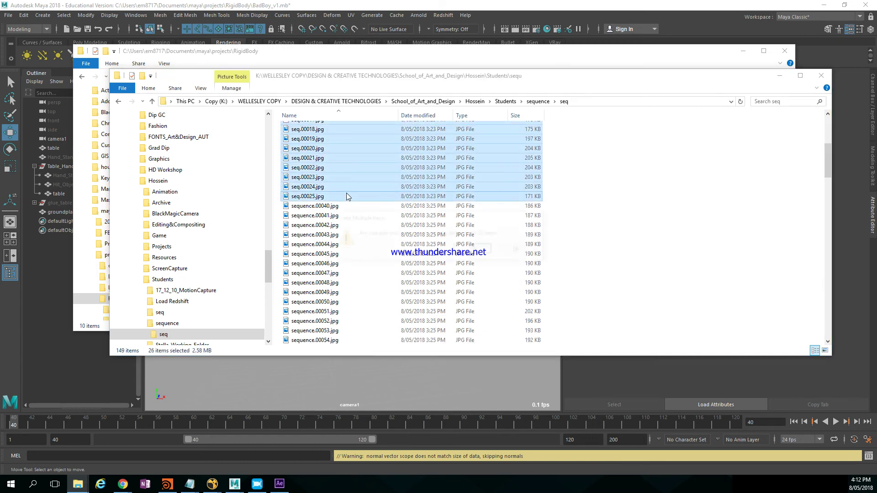
key("Return")
- Copy the seq folder from the sequence folder into the RigidBody project folder
left_click(535, 102)
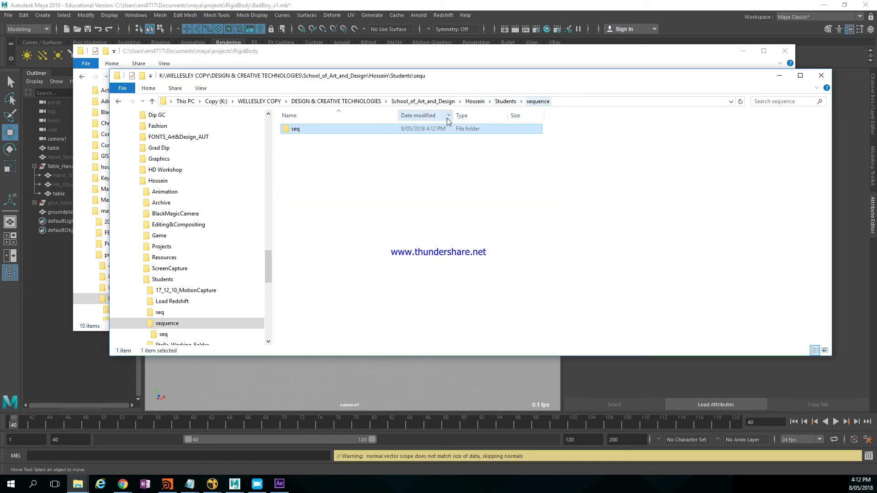
left_click_drag(347, 76, 363, 112)
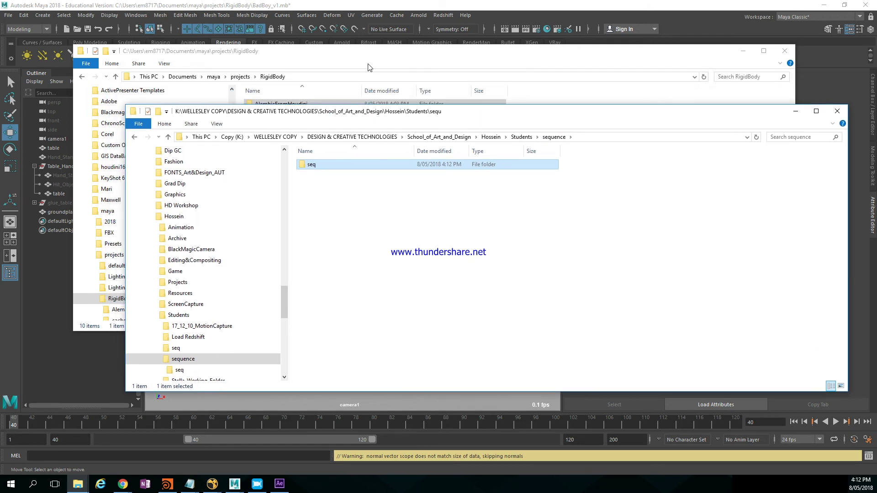
left_click(369, 64)
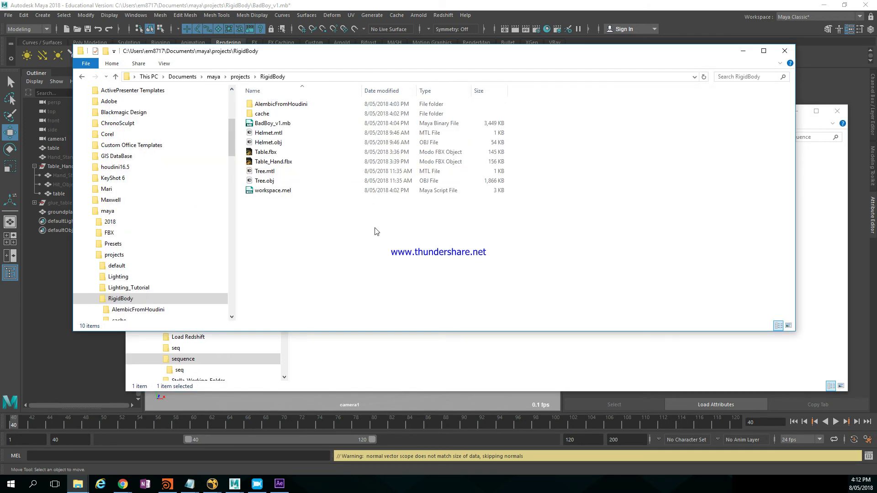
key("ctrl+v")
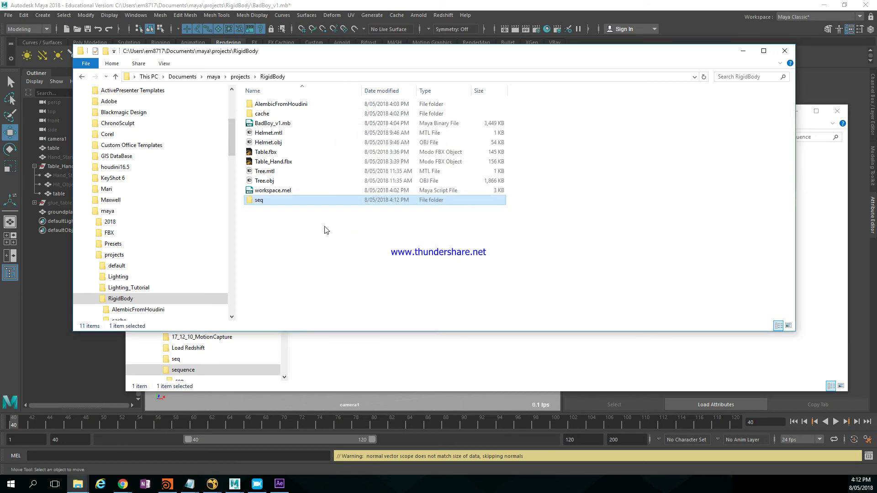
- Open sequence.00040.jpg from the copied seq folder and examine the real table in a reduced Photos window
double_click(261, 201)
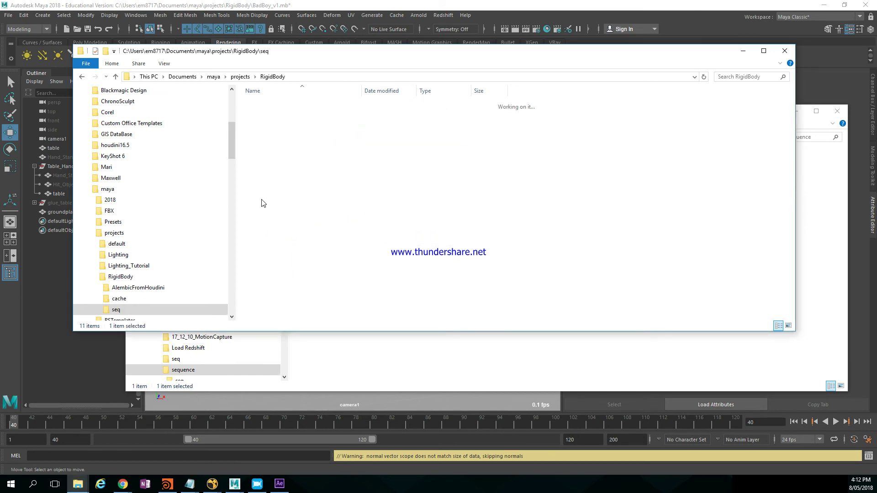
double_click(282, 135)
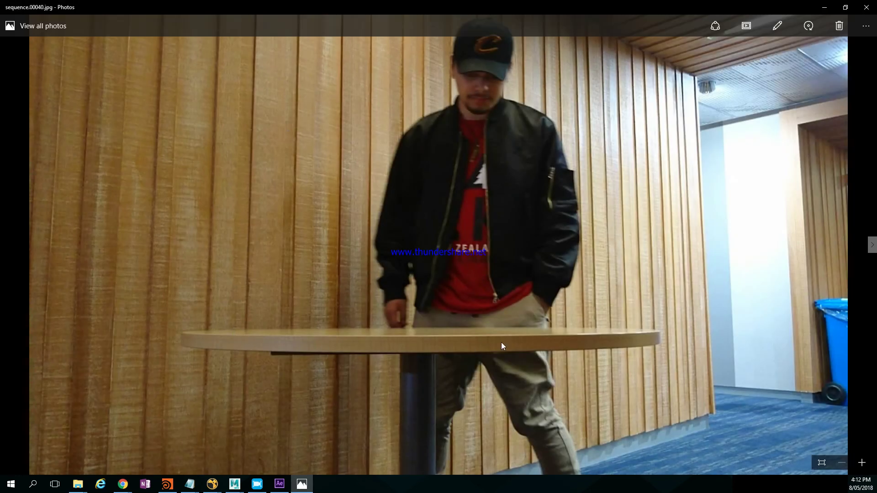
left_click(845, 7)
left_click(596, 59)
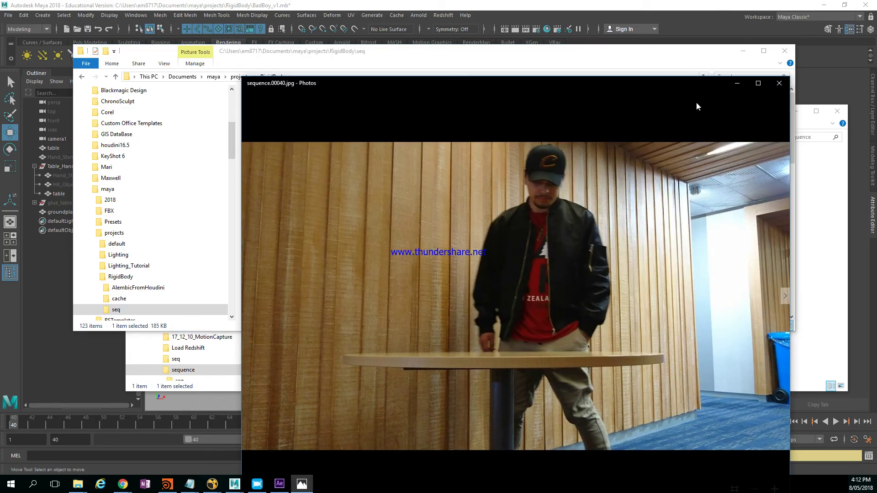
left_click_drag(705, 96, 658, 86)
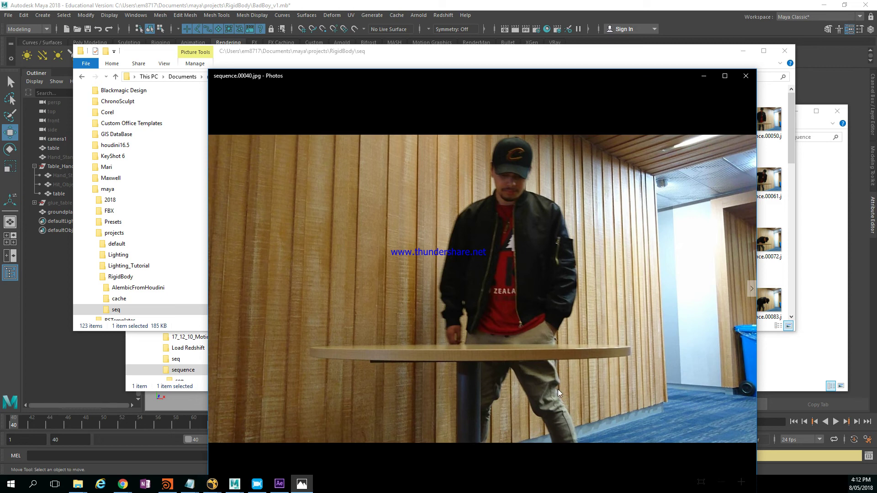
- Switch back to Maya and save the BadBoy_v1.mb scene
left_click(732, 34)
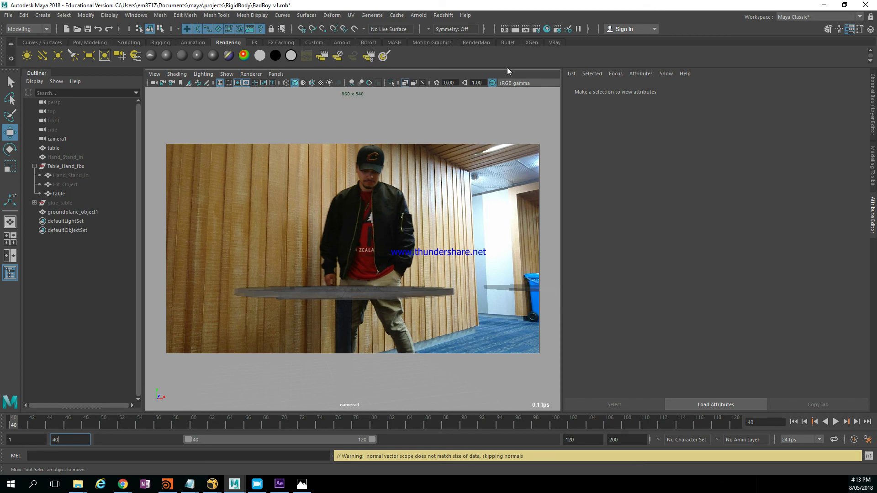
left_click(88, 29)
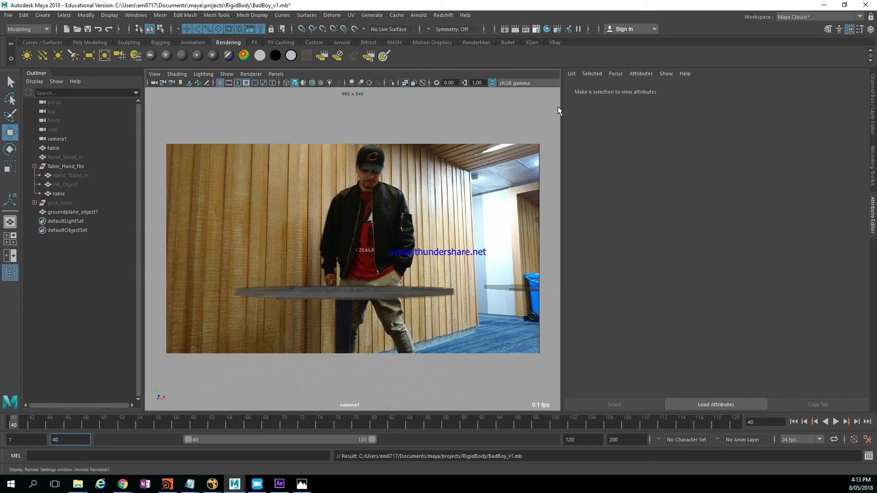
- In the render settings, choose Redshift as the renderer and set the resolution preset to HD 1080
left_click(549, 85)
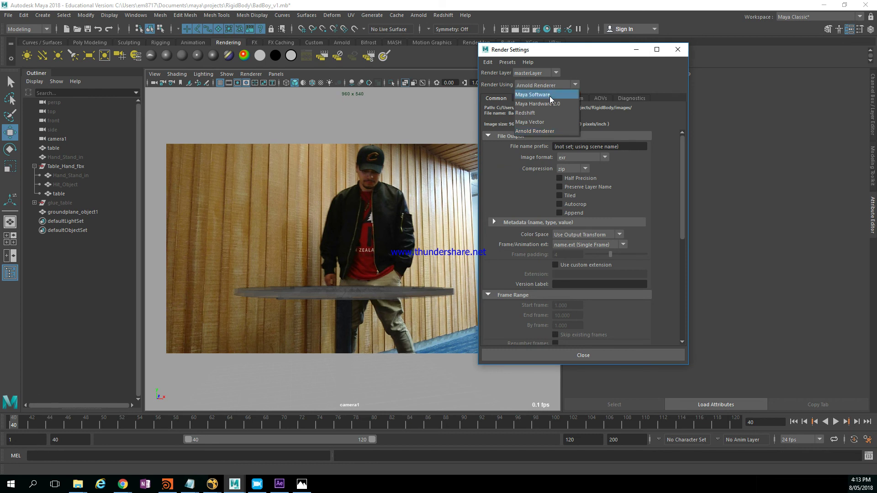
left_click(549, 113)
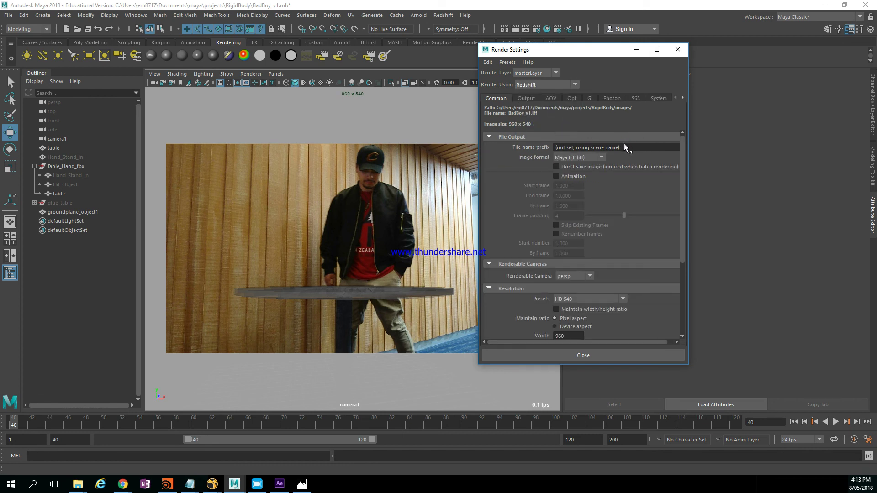
left_click(623, 300)
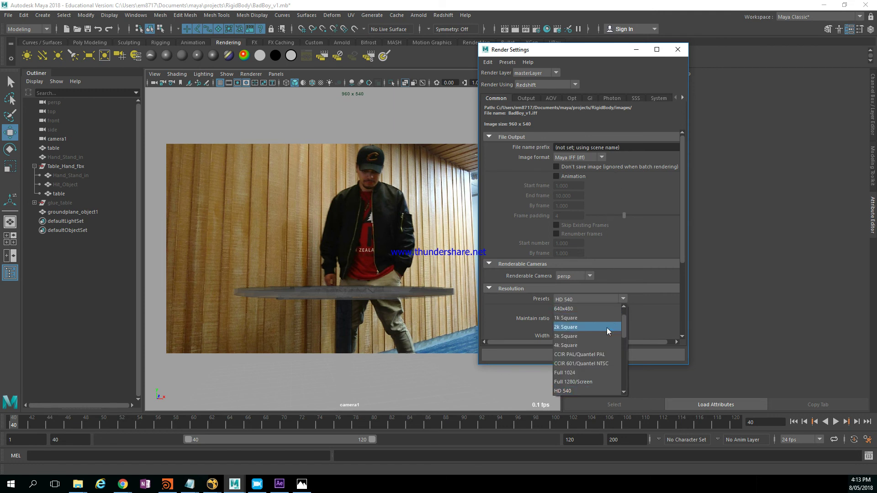
left_click(581, 386)
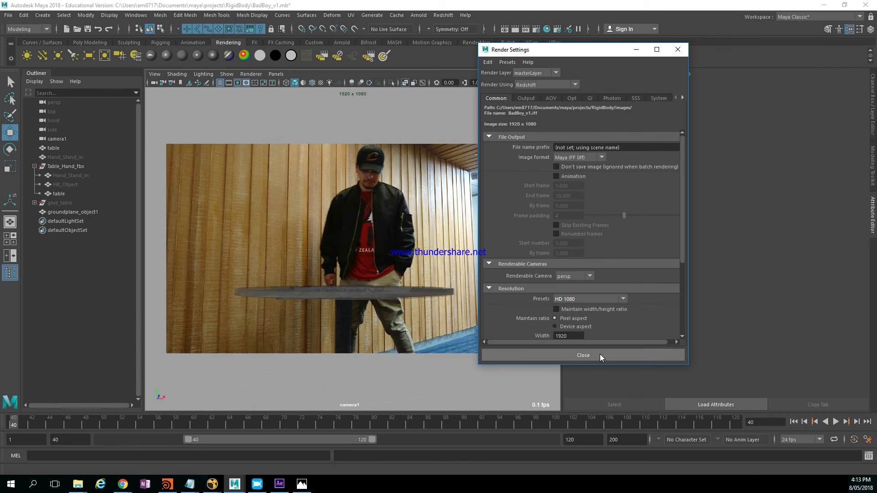
- Add a Redshift Dome Light to the scene and close the render settings
left_click(443, 15)
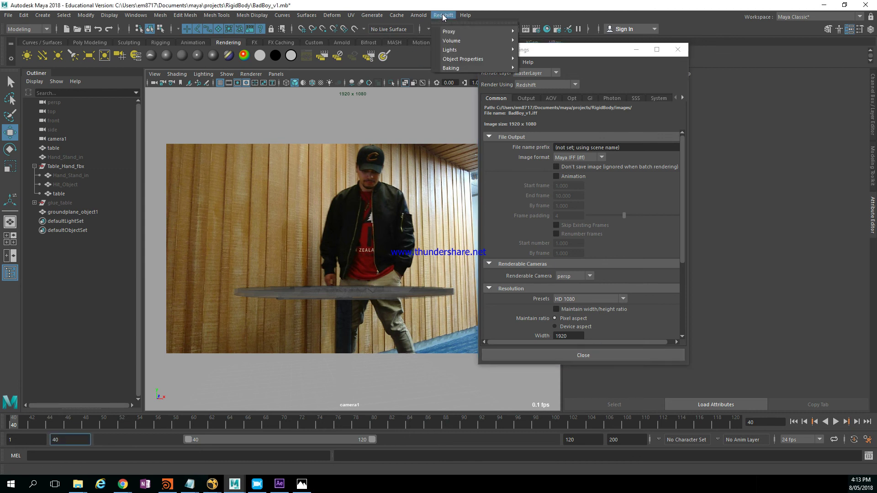
mouse_move(464, 51)
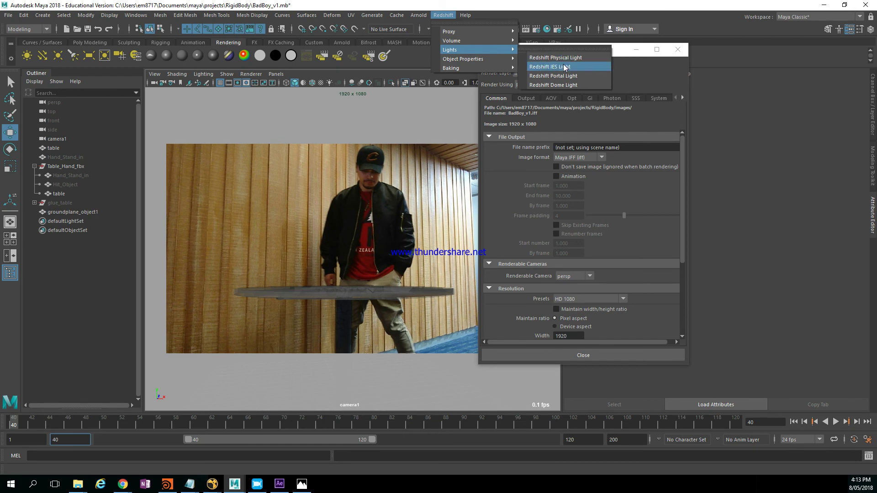
left_click(568, 85)
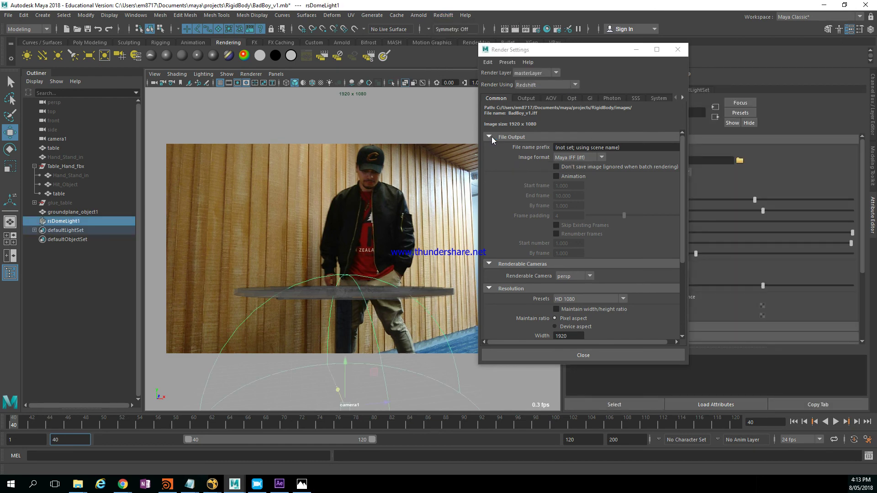
left_click(678, 49)
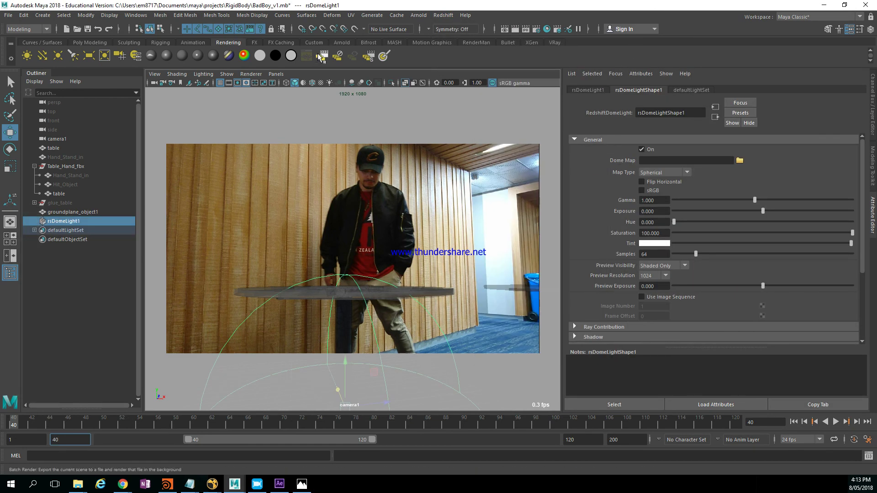
- Render frame 40 from camera1 with Redshift and bring up sequence.00040.jpg to compare the rendered table with the footage
left_click(512, 30)
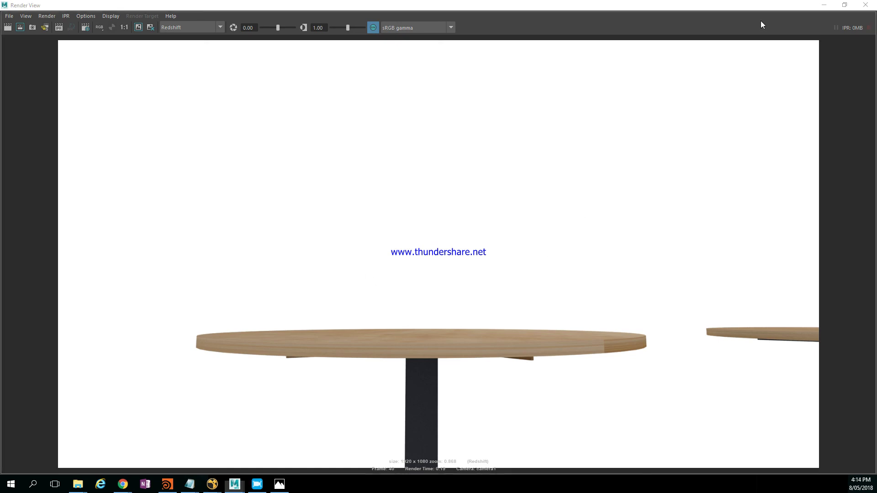
left_click(279, 484)
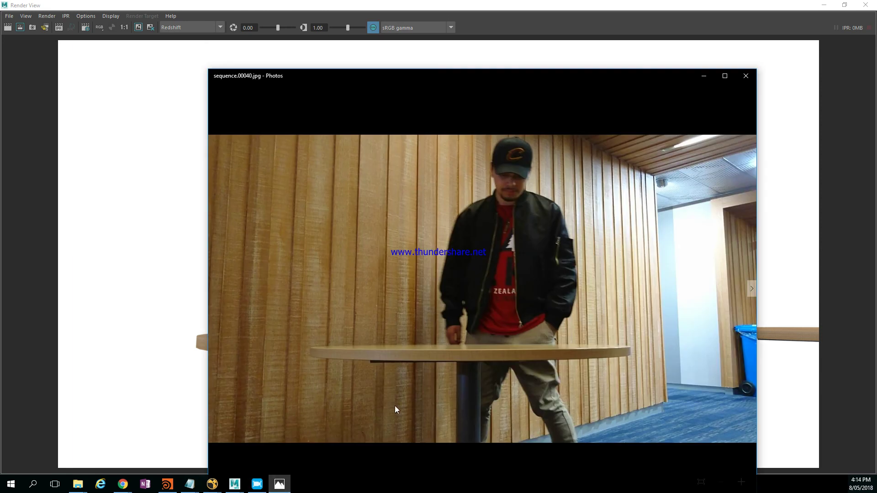
- Return to the Render View, move it aside and expand the dome light's Environment settings
left_click(540, 12)
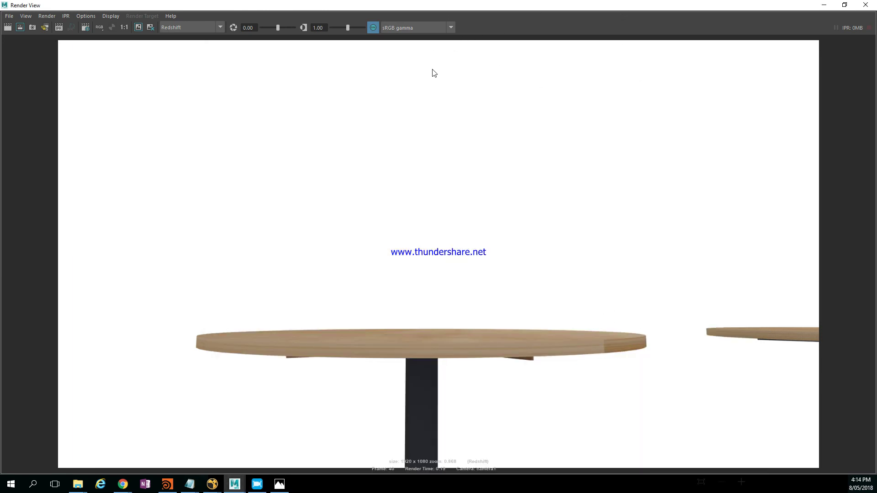
left_click_drag(588, 8, 71, 50)
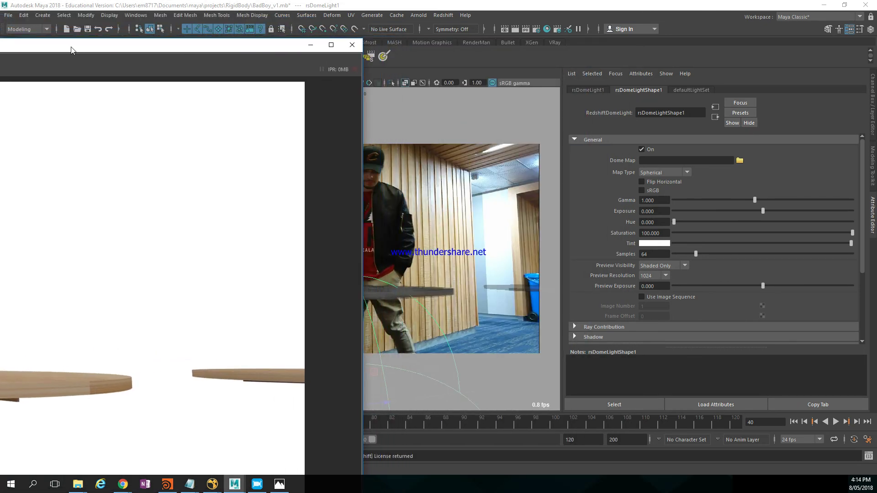
scroll(681, 272, "down", 5)
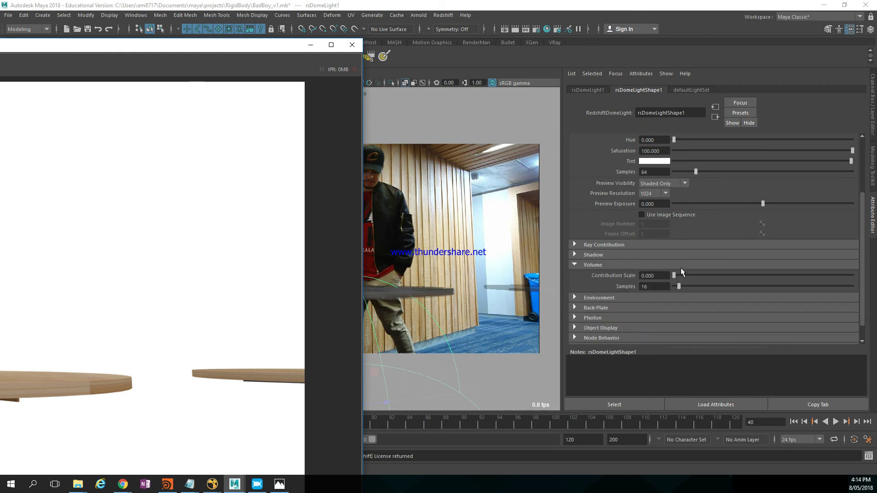
left_click(626, 277)
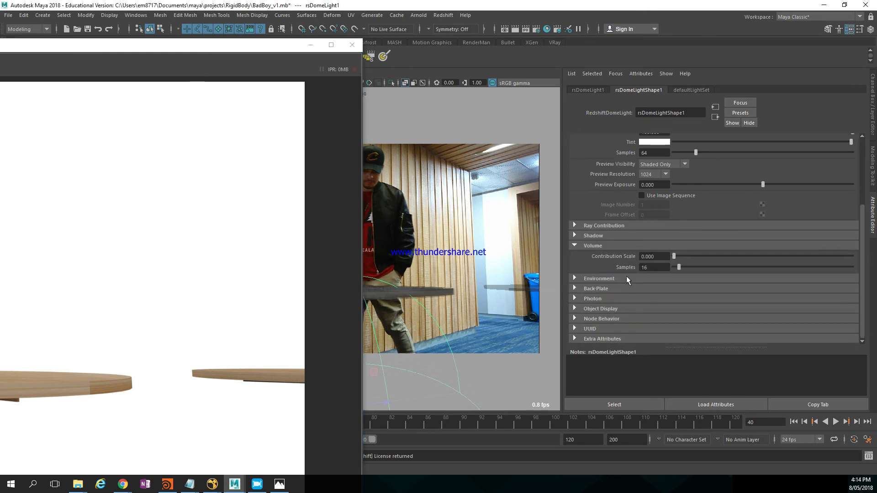
- Restore the Render View as an undocked, smaller floating window over the Maya viewport
double_click(240, 49)
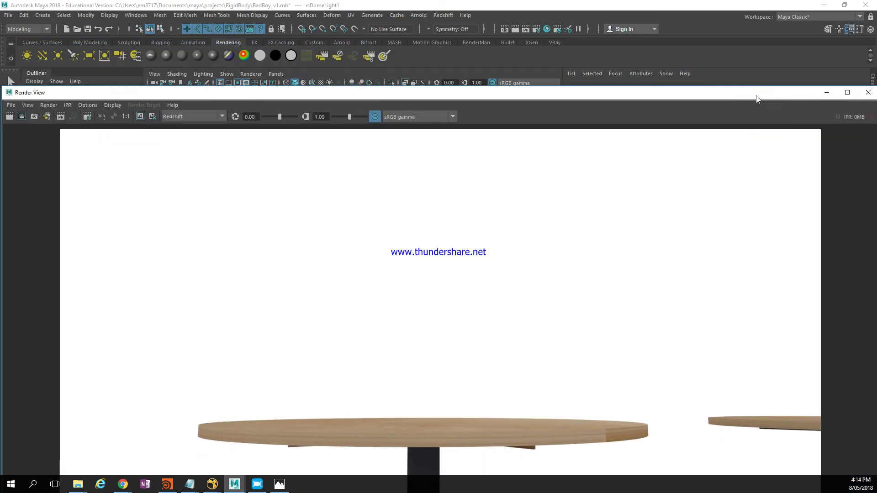
left_click_drag(722, 39, 557, 65)
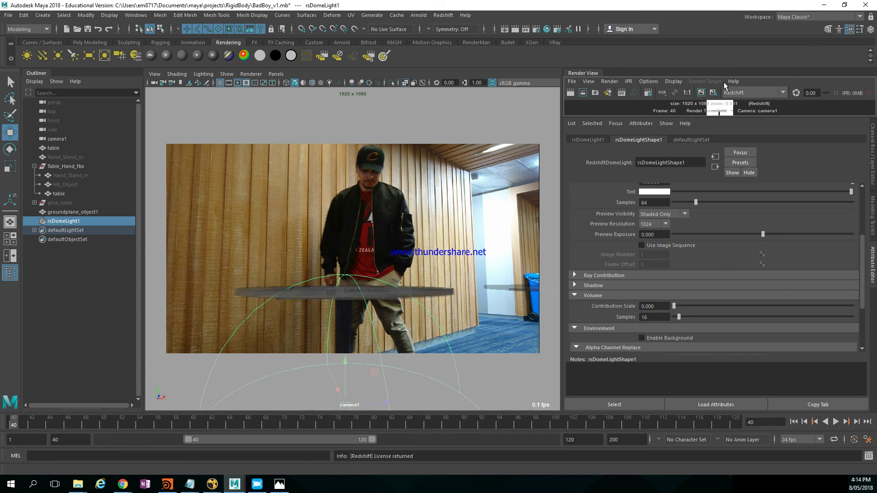
left_click_drag(557, 84, 210, 109)
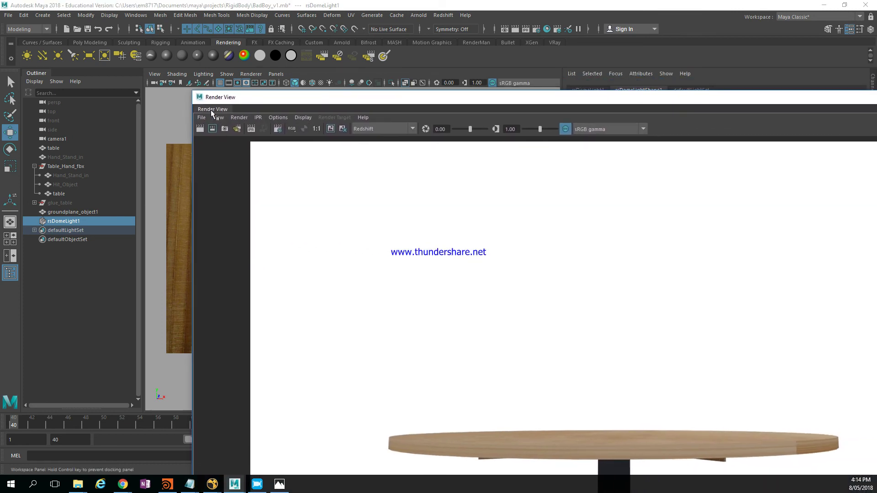
left_click_drag(463, 97, 345, 81)
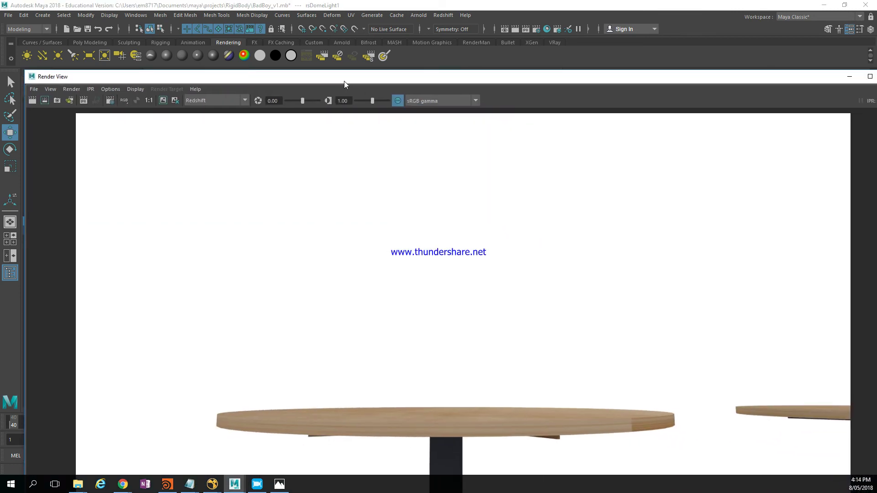
left_click_drag(23, 68, 297, 173)
left_click_drag(444, 178, 196, 68)
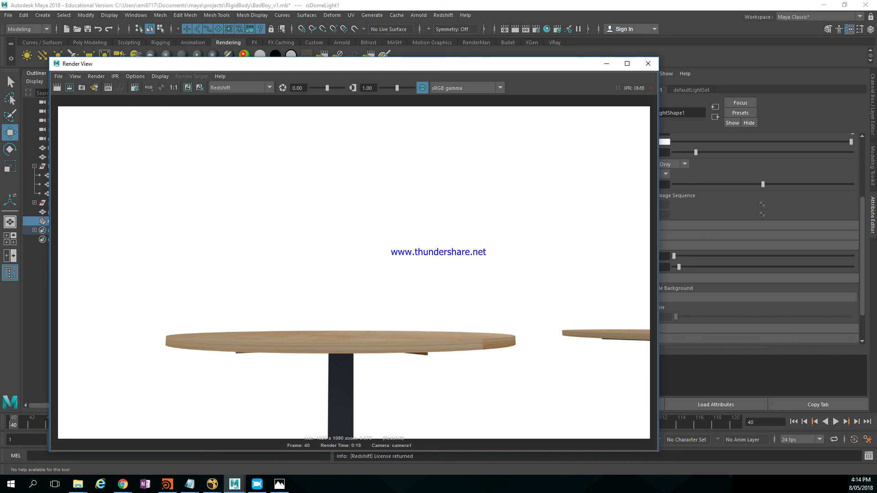
- Switch to Chrome and search Google in a new tab for "windows keep on top"
key("alt+Tab")
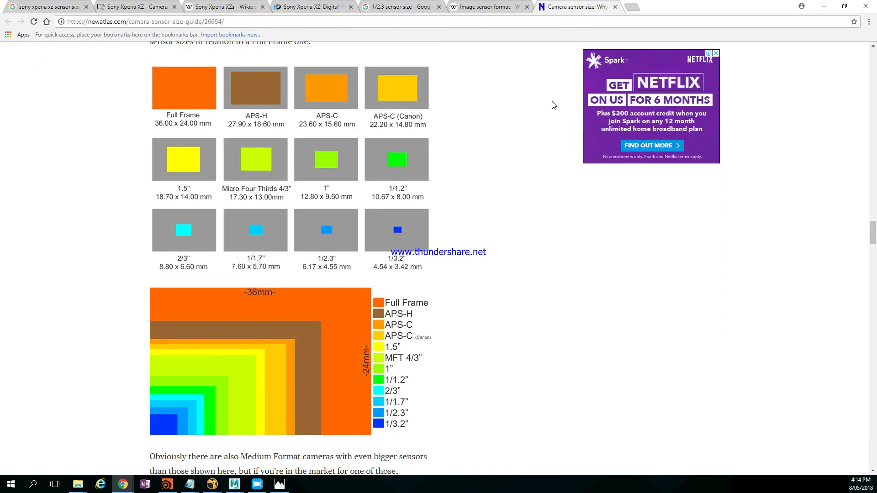
left_click(639, 9)
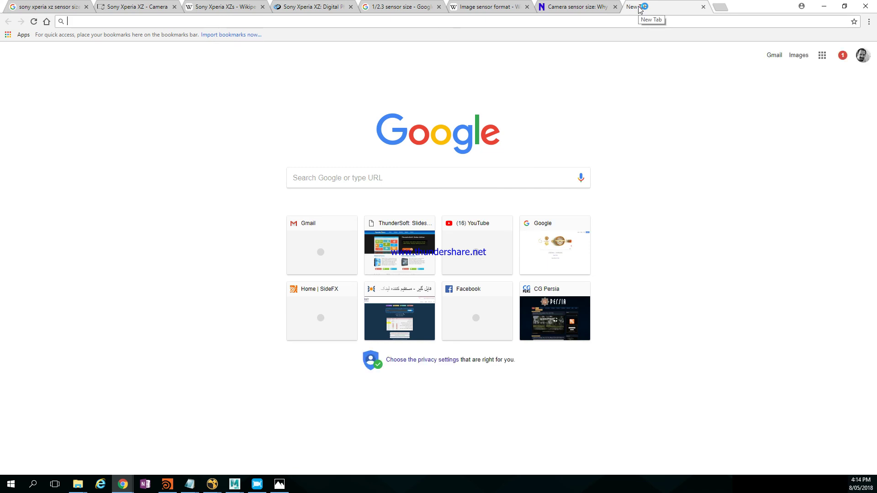
type("k")
key("BackSpace")
type("wui")
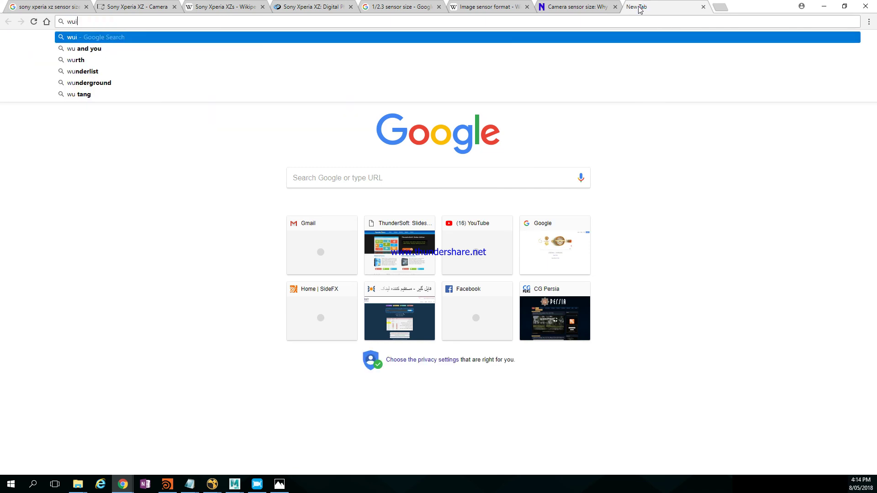
key("BackSpace")
key("BackSpace")
type("windows ")
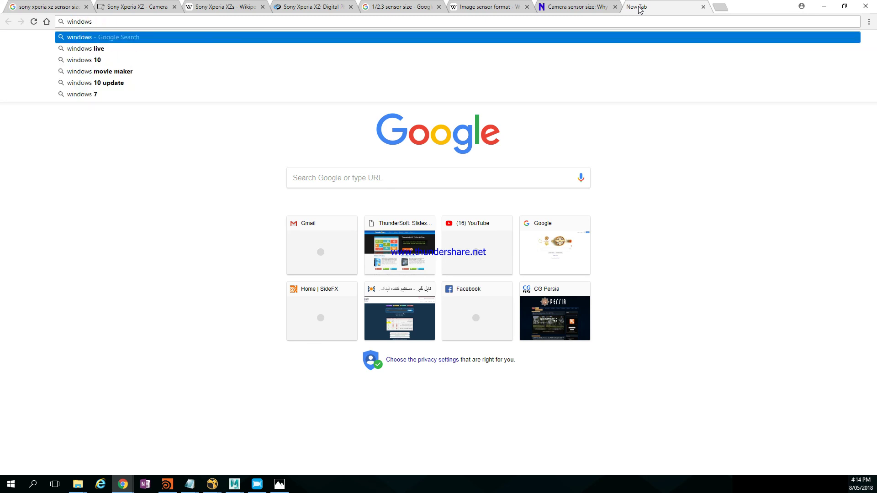
type("keep")
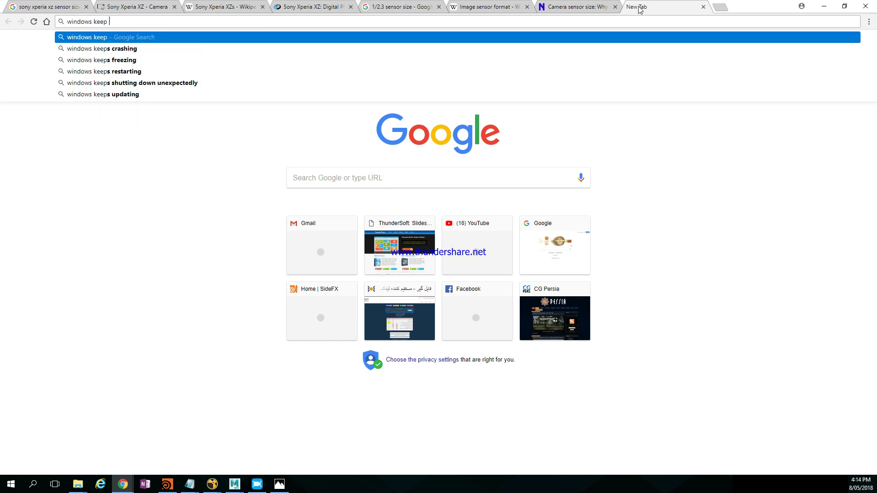
type(" on top")
key("Return")
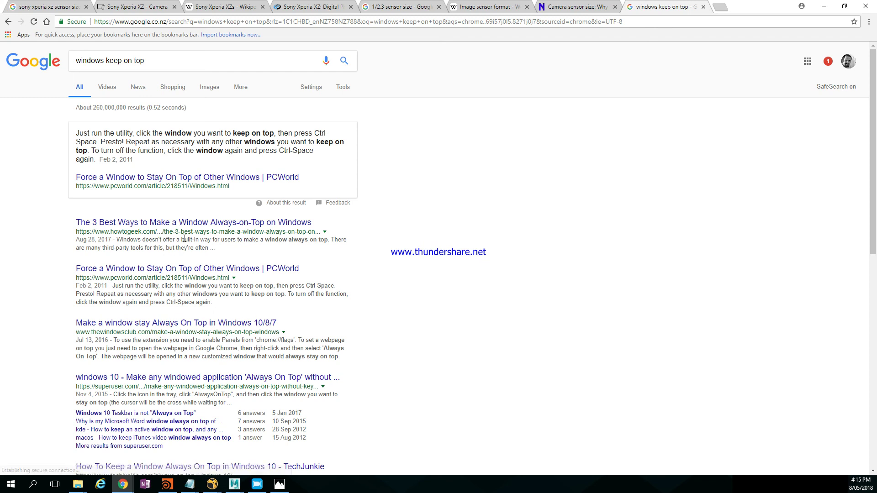
- Change the search to "windows always on top" and read the PCWorld article "Force a Window to Stay On Top of Other Windows"
double_click(115, 60)
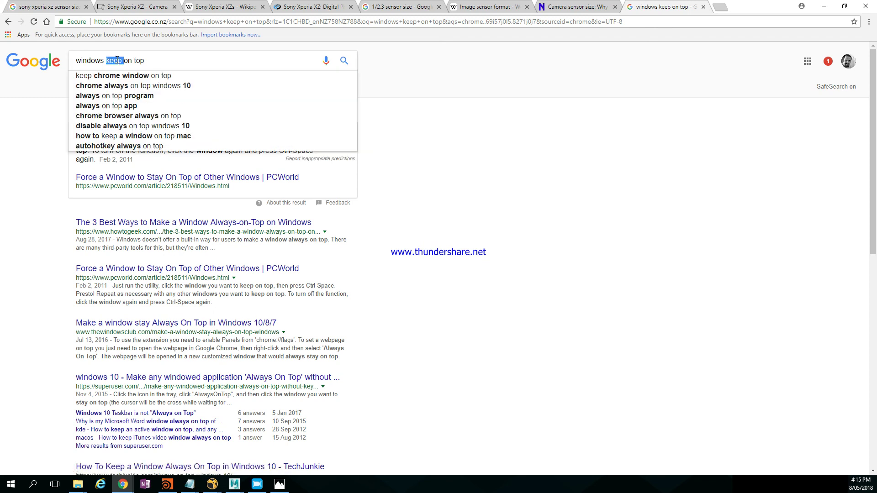
type("always")
key("Return")
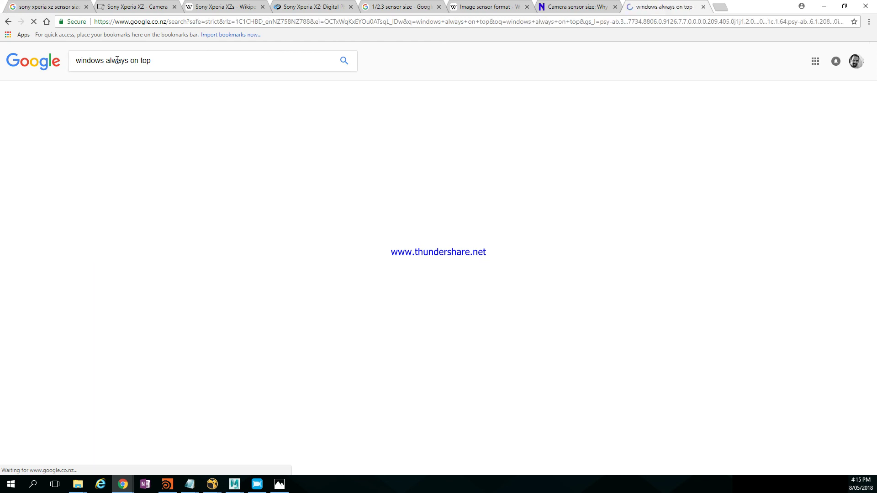
middle_click(209, 199)
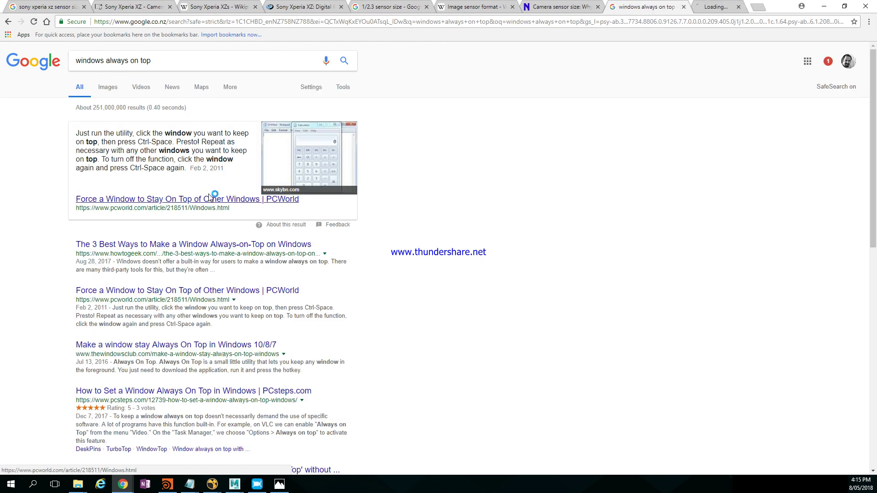
middle_click(182, 295)
left_click(725, 7)
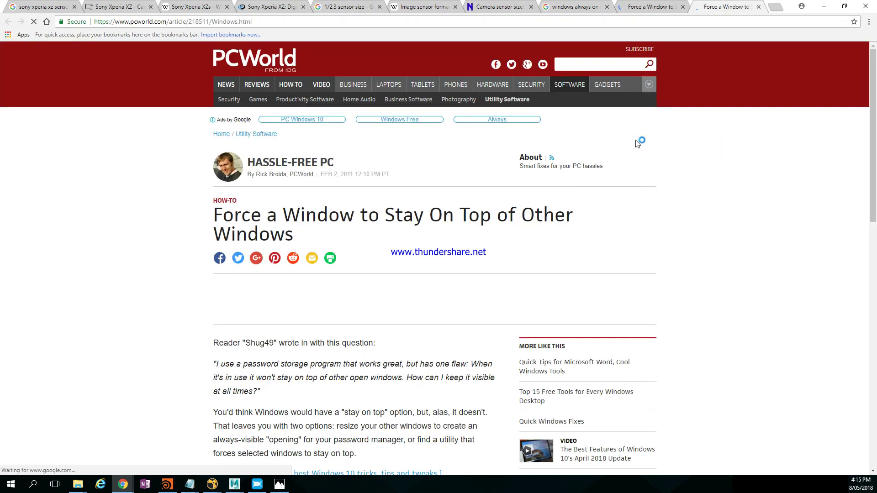
scroll(576, 201, "down", 13)
scroll(333, 206, "up", 5)
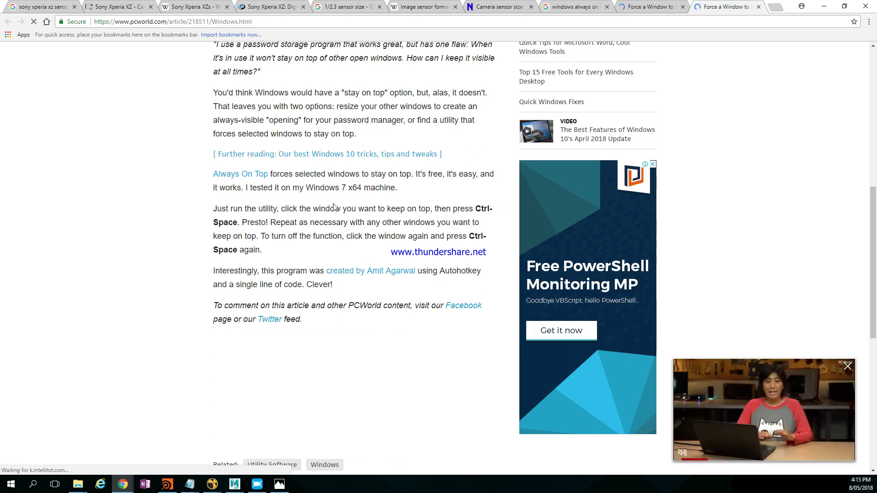
- Follow the article's Always On Top link and download always-on-top.zip from Box to the Desktop
left_click(259, 174)
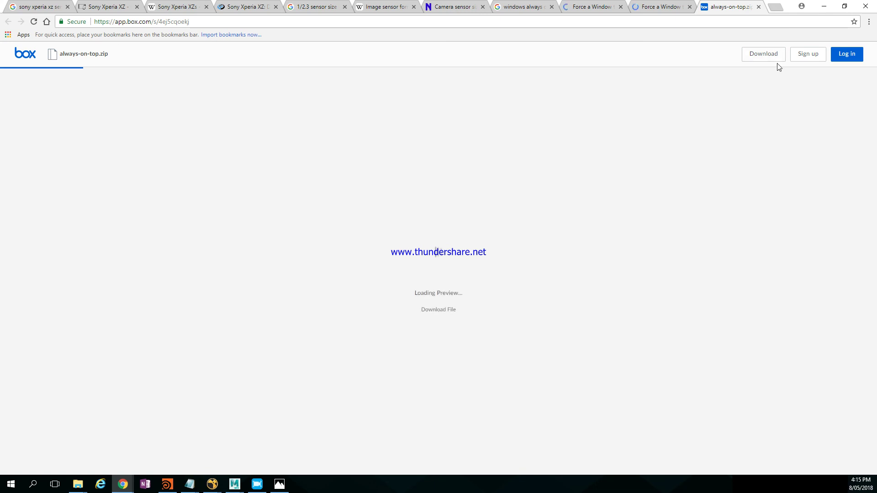
left_click(772, 56)
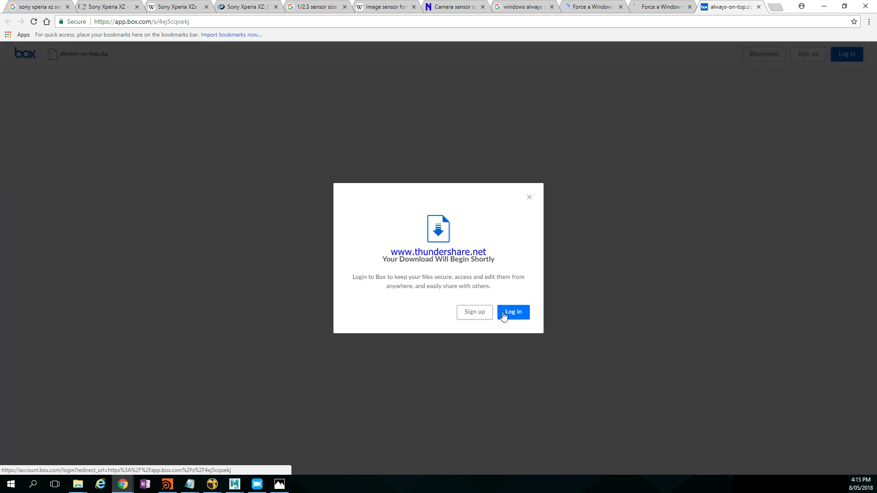
left_click(528, 198)
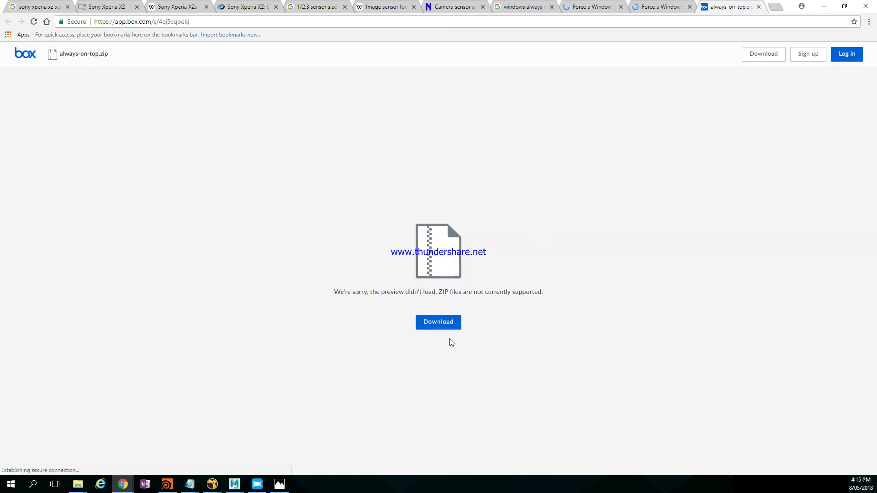
left_click(447, 323)
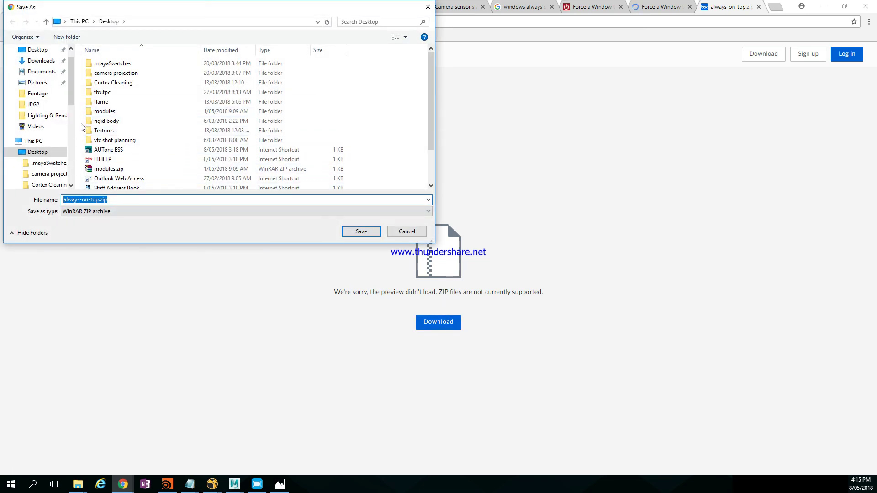
left_click(365, 232)
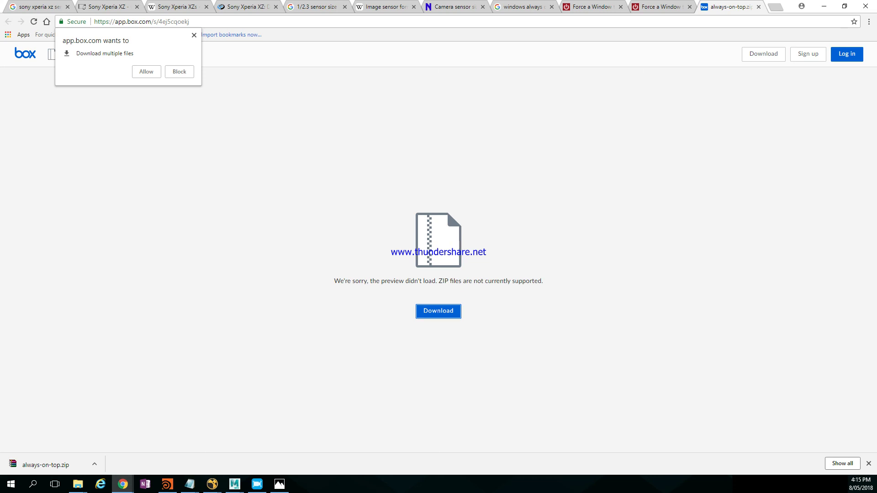
- Leave Chrome, bring Maya and the sequence.00040.jpg photo forward, and shrink the photo window into a corner as a reference
left_click(824, 6)
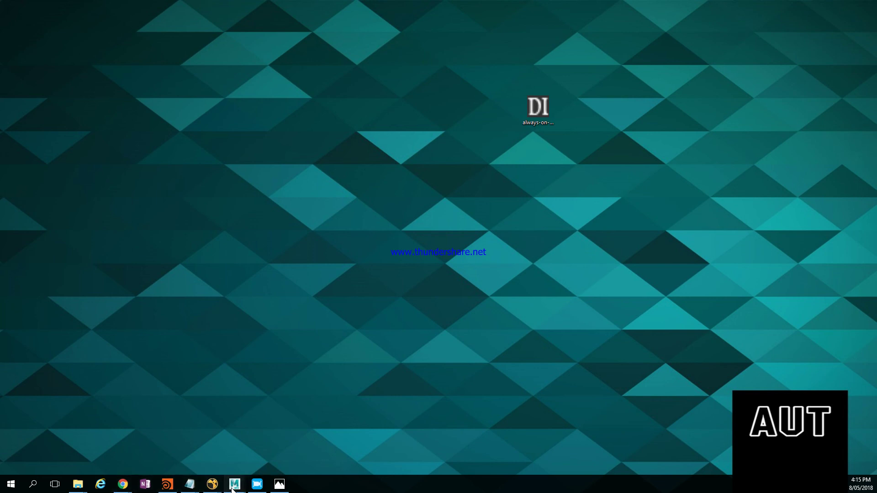
mouse_move(233, 485)
left_click(274, 452)
left_click(280, 485)
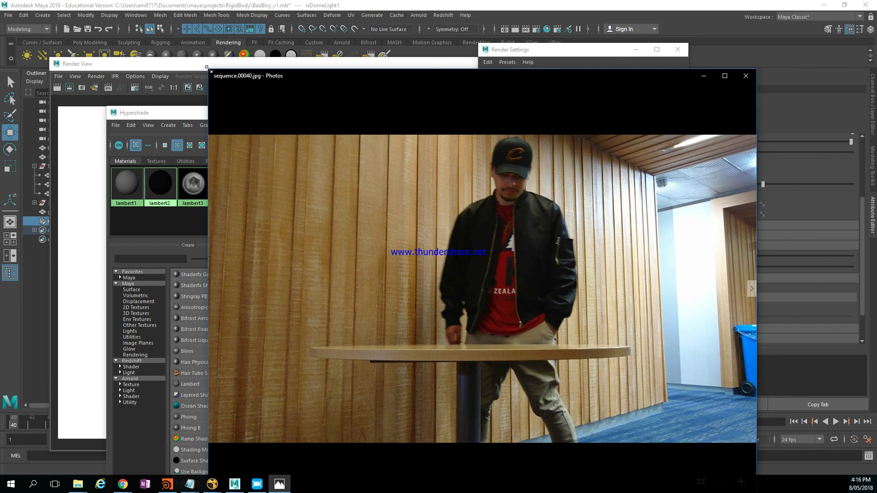
left_click_drag(207, 68, 435, 252)
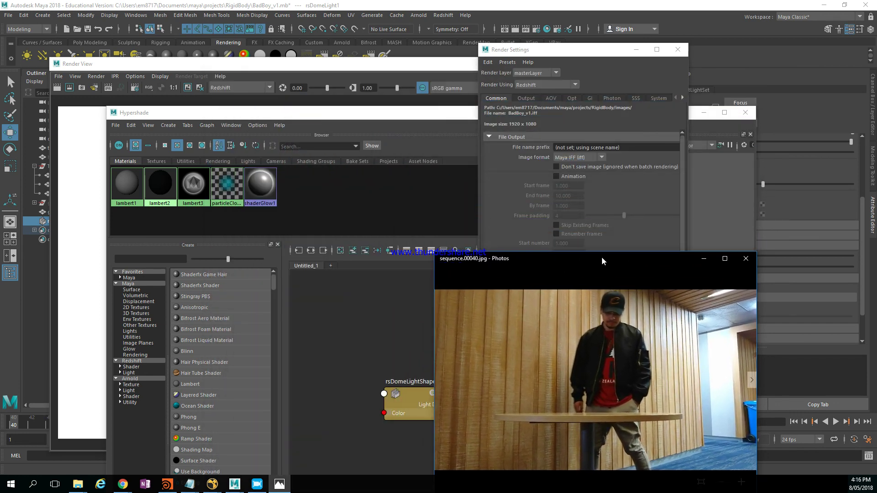
left_click_drag(602, 261, 706, 232)
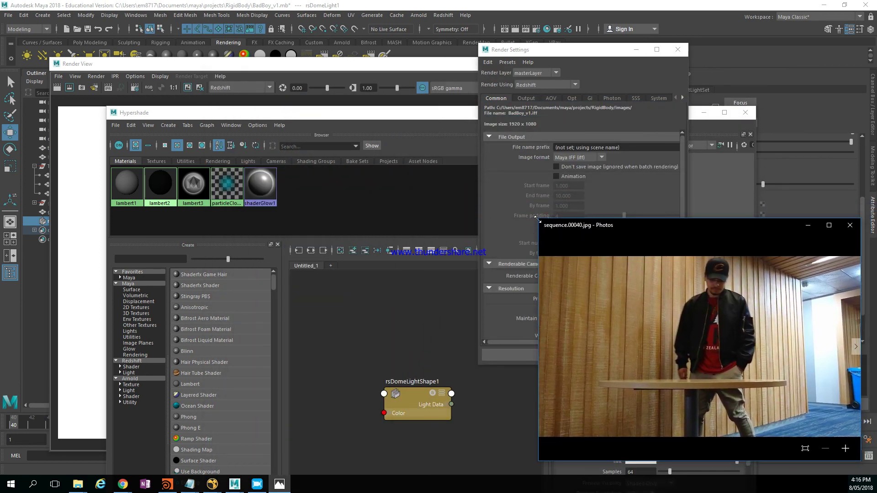
left_click_drag(537, 219, 583, 219)
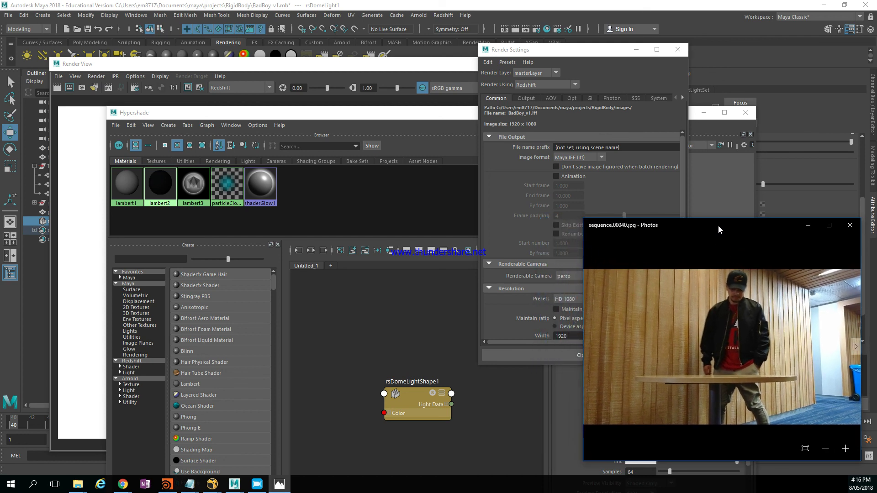
- Close the Render Settings and Hypershade windows and minimize the Render View to uncover the camera1 viewport
left_click_drag(619, 51, 566, 68)
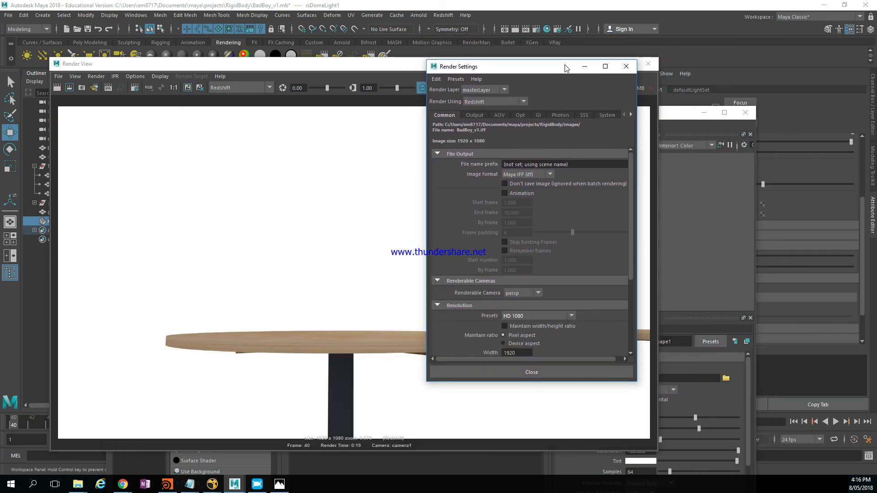
left_click(281, 483)
left_click(626, 67)
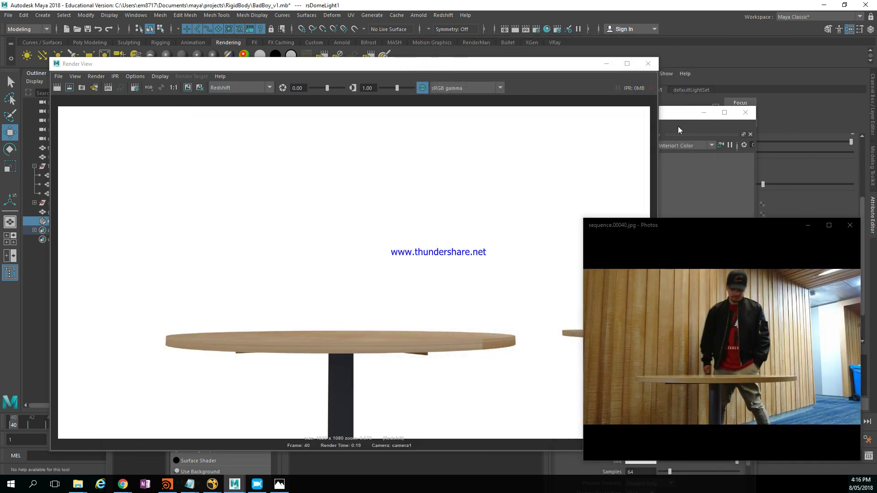
left_click(678, 126)
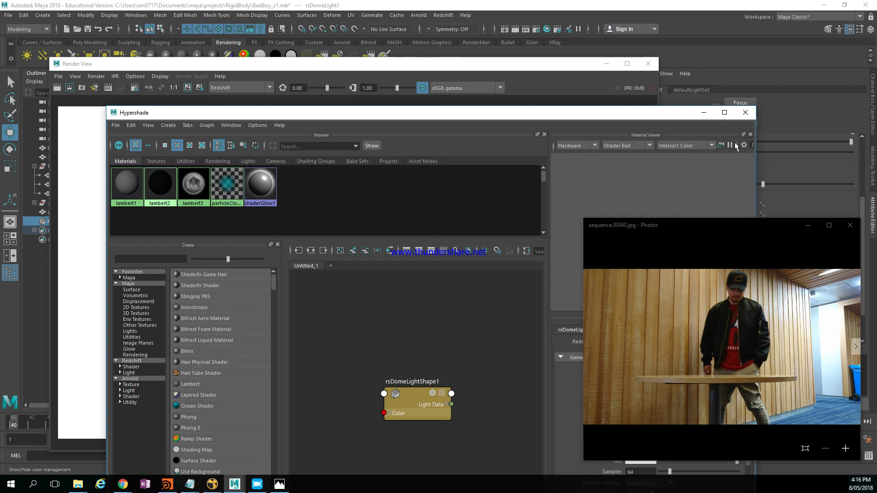
left_click(746, 112)
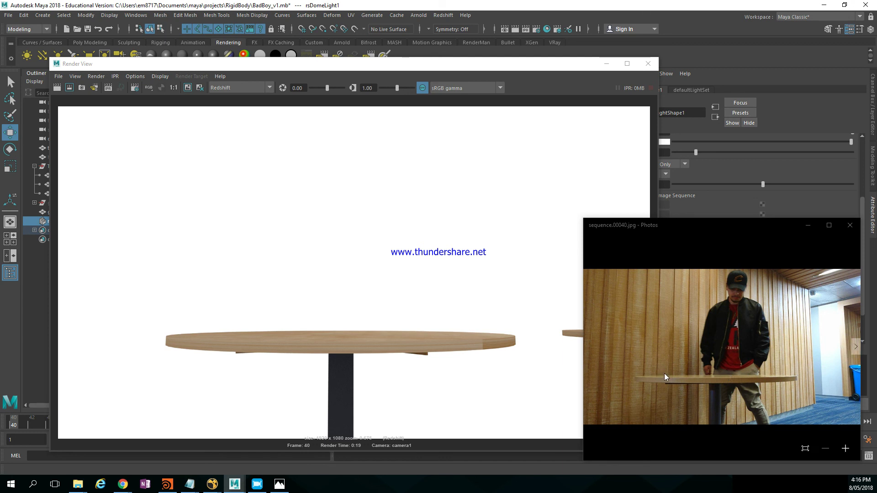
left_click(598, 69)
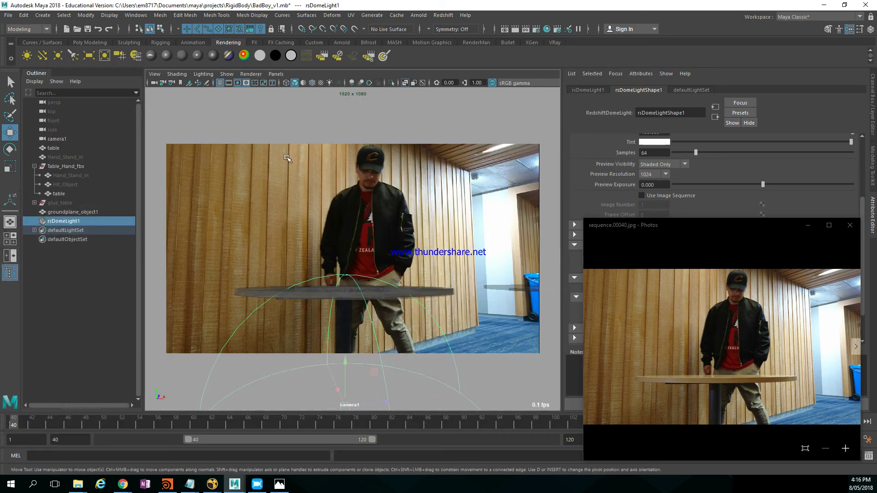
- Reopen the Hypershade, clear the dome light from the graph, and graph the lambert3 material with its input and output connections
left_click(546, 29)
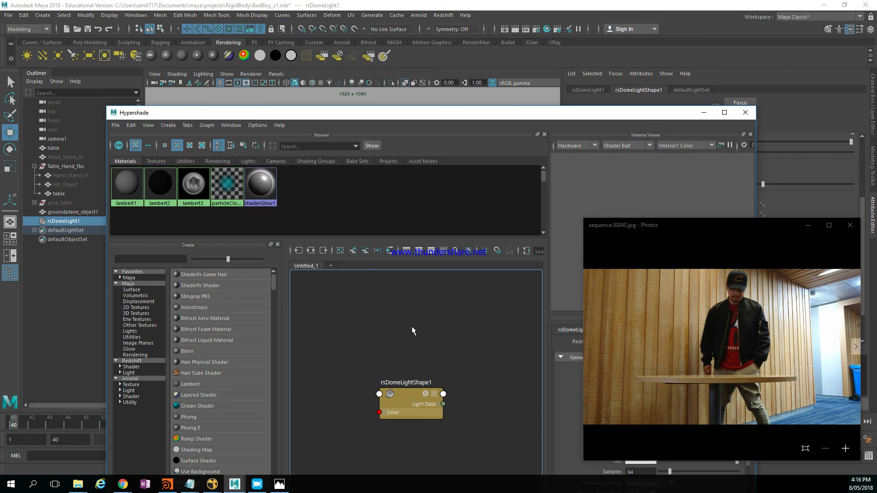
middle_click_drag(412, 326, 383, 304, "alt")
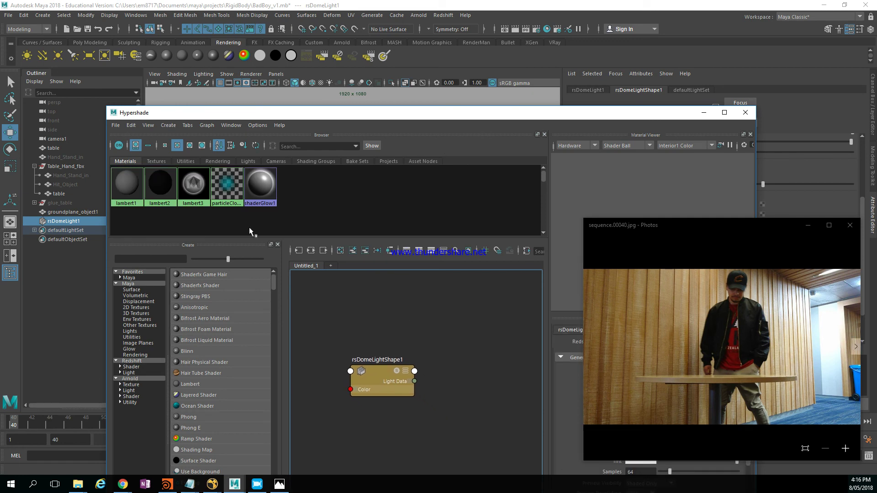
left_click(342, 252)
middle_click_drag(195, 184, 441, 354)
left_click(468, 367)
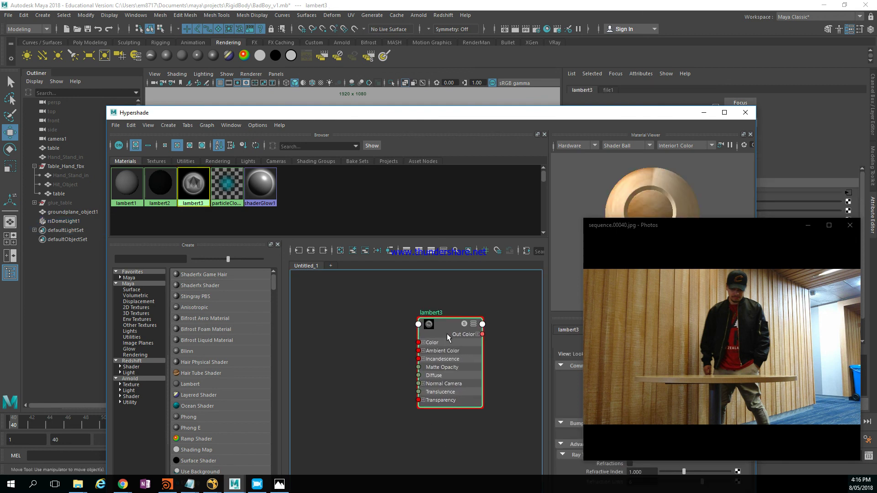
left_click(352, 252)
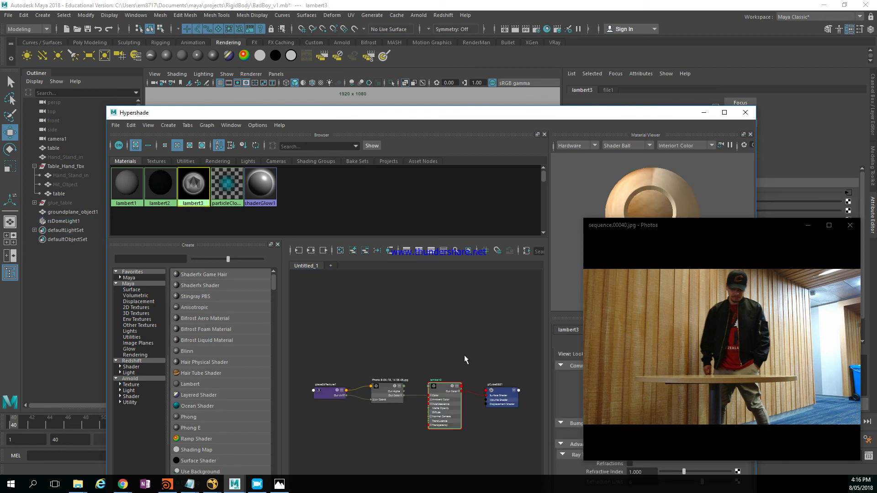
- Create a RedshiftMaterial shader in the graph, placed below the lambert3 network
middle_click_drag(453, 342, 439, 306, "alt")
scroll(438, 318, "up", 4)
scroll(419, 345, "down", 3)
middle_click_drag(412, 350, 427, 311, "alt")
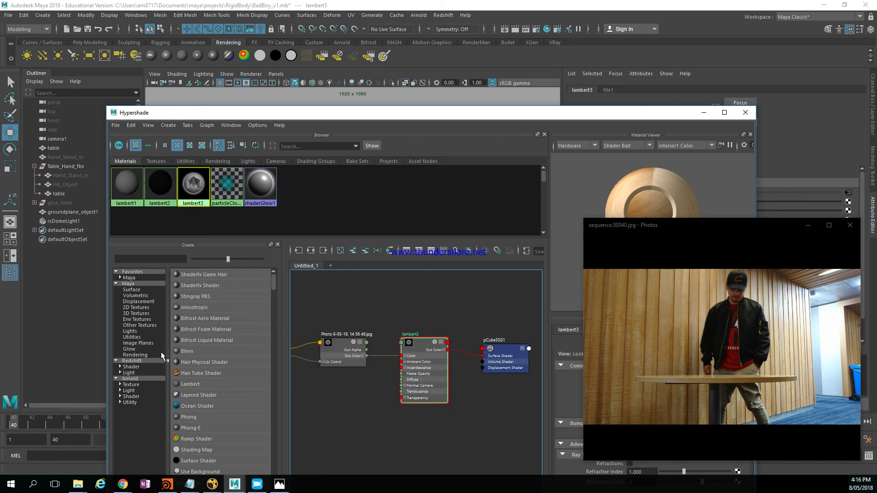
left_click(131, 367)
left_click_drag(198, 319, 455, 436)
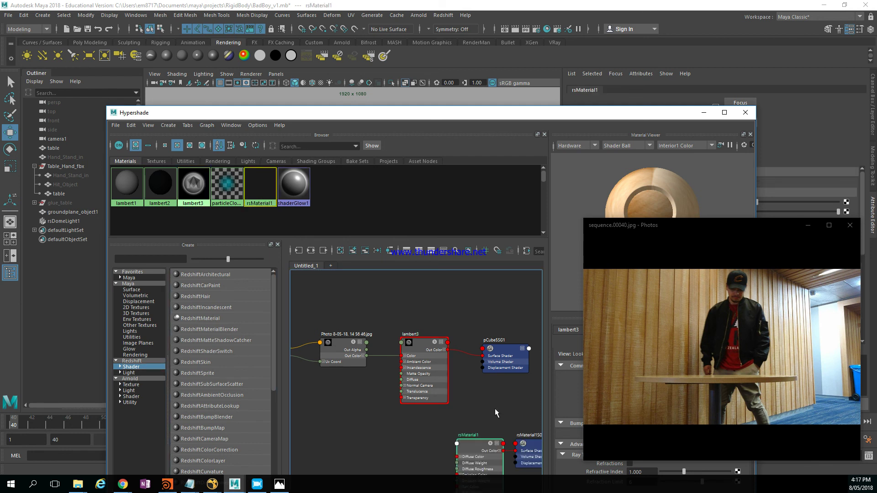